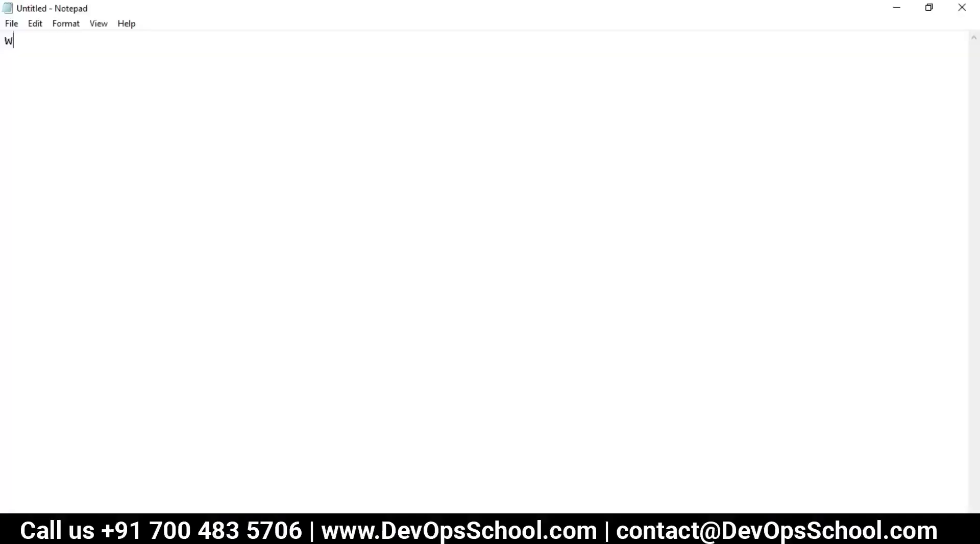
# Type the heading 'What is Octopus Deploy?' followed by 'Deployment tool'.
pyautogui.press('BackSpace')
pyautogui.write('What is OC')
pyautogui.press('BackSpace')
pyautogui.write('c')
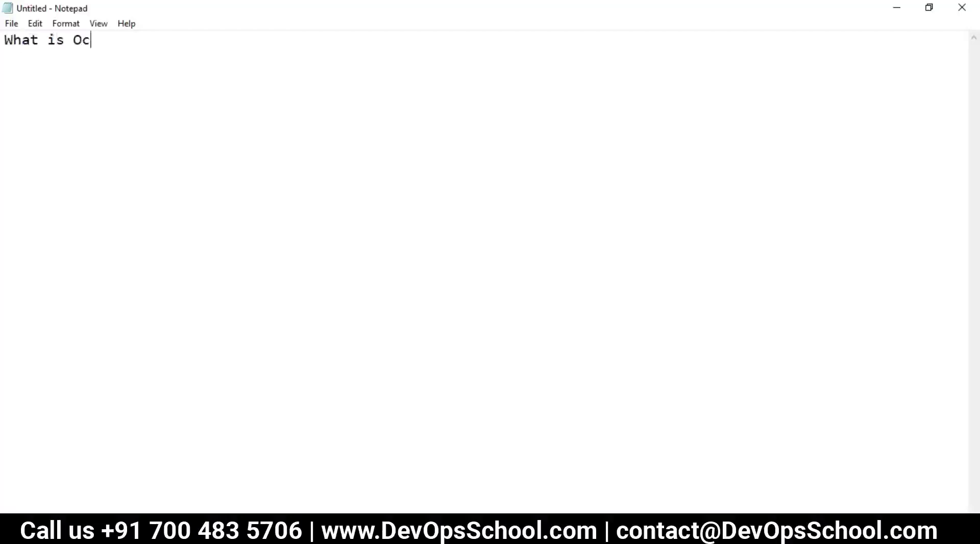
pyautogui.write('topus Dep')
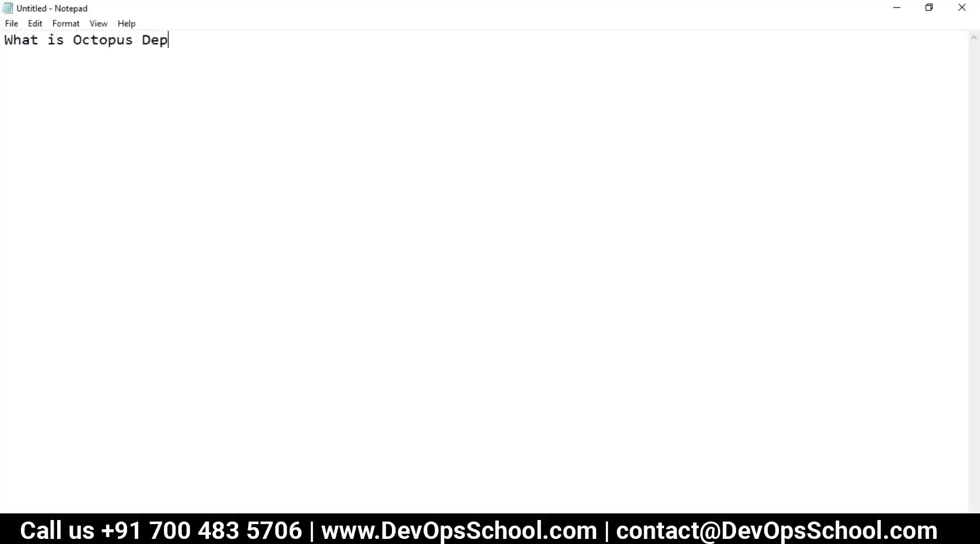
pyautogui.write('loy')
pyautogui.press('BackSpace')
pyautogui.write('oy?')
pyautogui.write('Dek')
pyautogui.press('BackSpace')
pyautogui.write('plot')
pyautogui.press('BackSpace')
pyautogui.write('yment too')
pyautogui.write('l')
# Add indented points 'From Octopus', 'Dev in ASP.net' and 'Deployment in ASP.NET'.
pyautogui.press('Return')
pyautogui.press('Tab')
pyautogui.write('F')
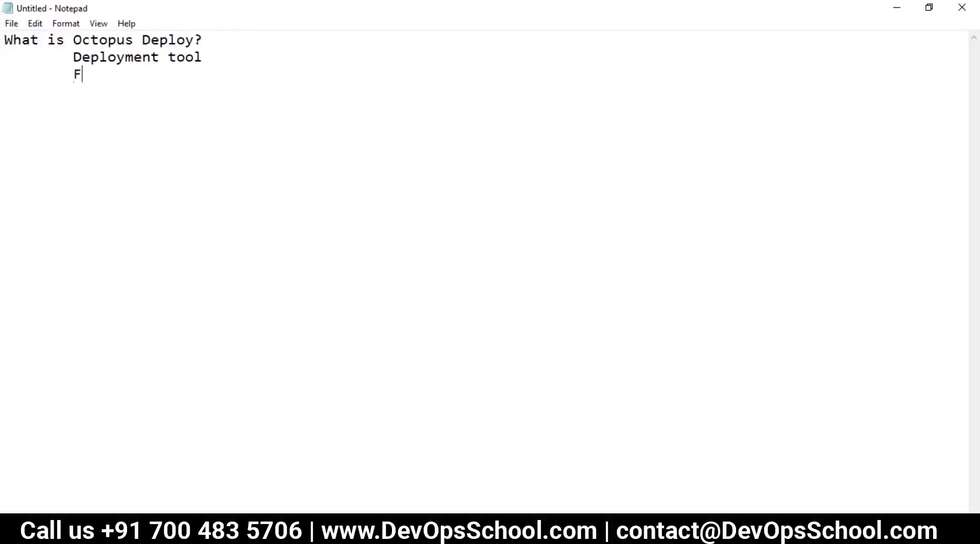
pyautogui.write('rom Octopus')
pyautogui.press('Return')
pyautogui.press('Tab')
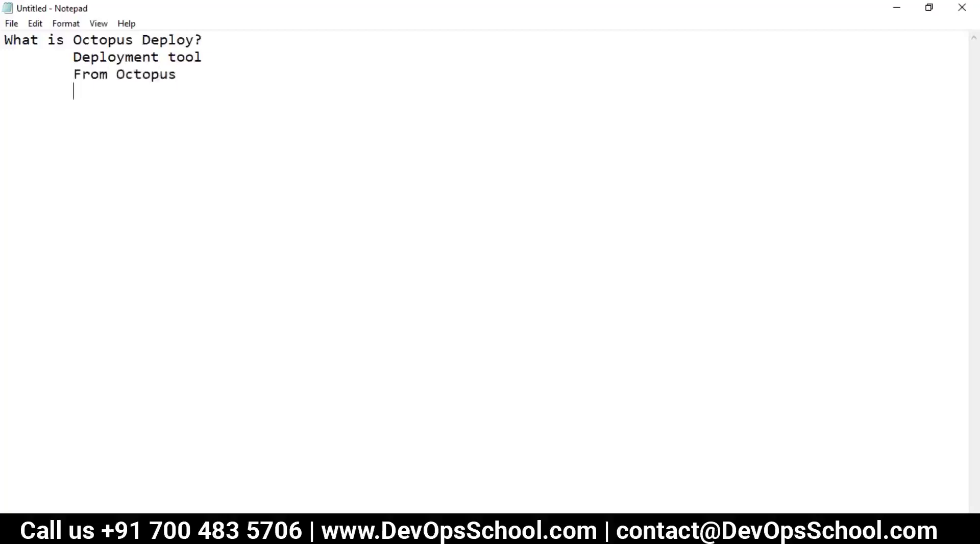
pyautogui.write('Dev in ASP.net')
pyautogui.press('Return')
pyautogui.press('Tab')
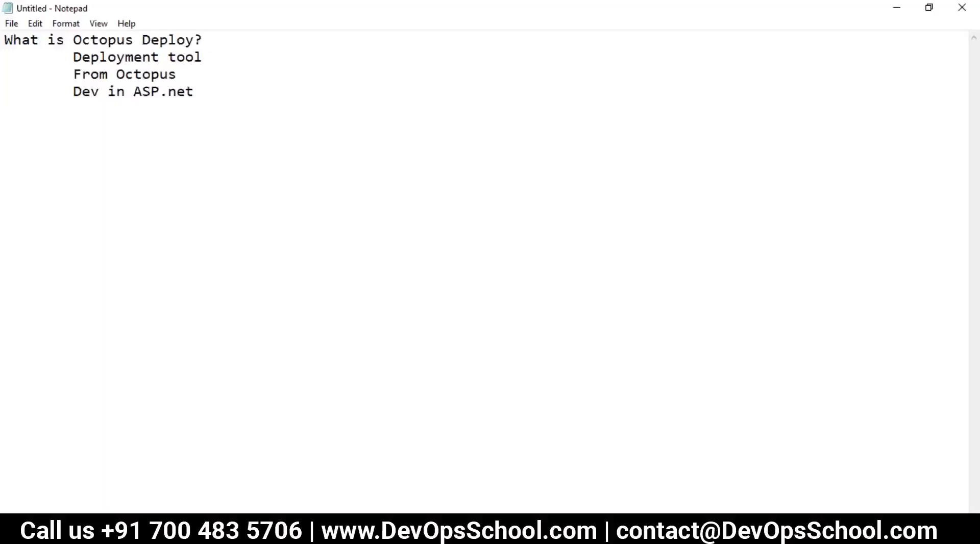
pyautogui.write('Deployment in ASP.NET')
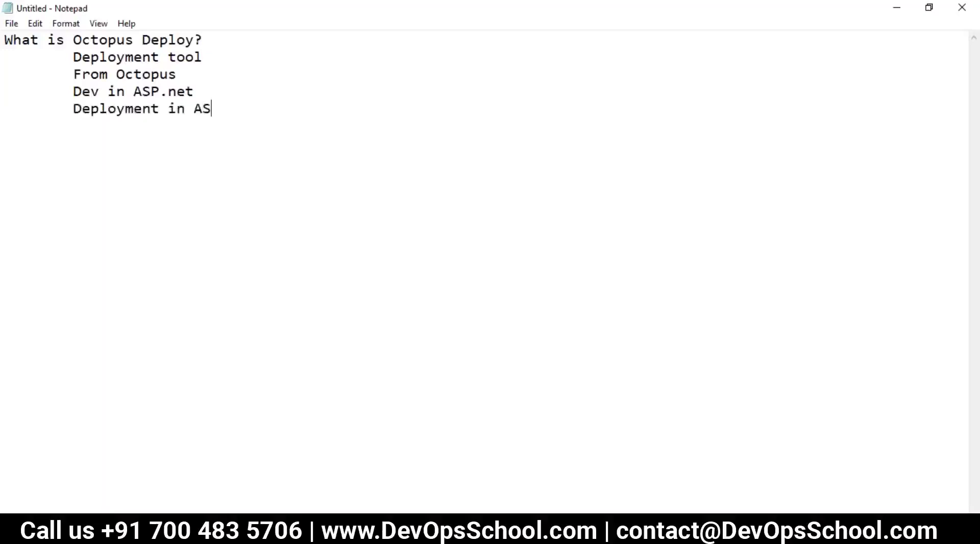
# Start a nested platform list with MS, JAVA, NODE and CLoud.
pyautogui.press('Return')
pyautogui.press('Tab')
pyautogui.write('MS')
pyautogui.press('Tab')
pyautogui.write('JAV')
pyautogui.press('Return')
pyautogui.press('Tab')
pyautogui.press('BackSpace')
pyautogui.press('BackSpace')
pyautogui.write('A')
pyautogui.press('Return')
pyautogui.press('Tab')
# Nest AWS, Azure, Kubernetes and Docker under CLoud.
pyautogui.press('Tab')
pyautogui.write('NO')
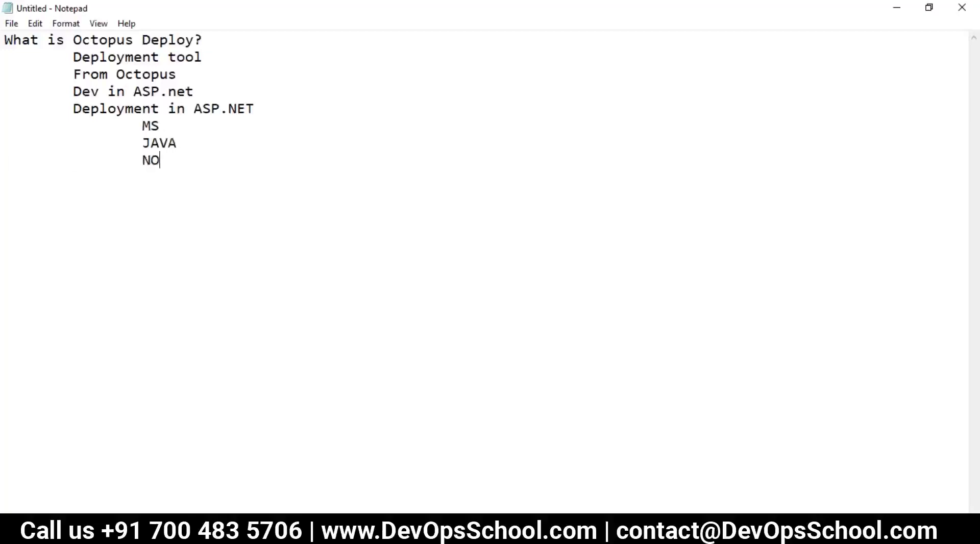
pyautogui.write('DE \t\t')
pyautogui.write('CLoud')
pyautogui.press('Return')
pyautogui.press('Tab')
pyautogui.press('Tab')
pyautogui.press('Tab')
pyautogui.write('AWS')
pyautogui.press('Return')
pyautogui.press('Tab')
pyautogui.press('Tab')
pyautogui.press('Tab')
pyautogui.write('Azure')
pyautogui.press('Return')
pyautogui.press('Tab')
pyautogui.press('Tab')
pyautogui.write('Kubernetes')
pyautogui.press('Return')
pyautogui.press('Tab')
pyautogui.press('Tab')
pyautogui.write('Dokcer')
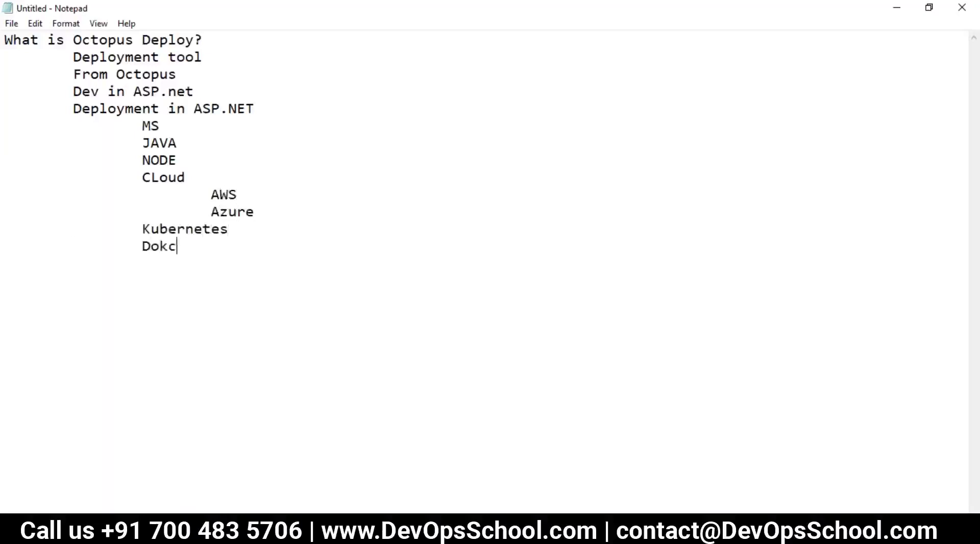
pyautogui.press('BackSpace')
pyautogui.press('BackSpace')
pyautogui.press('BackSpace')
pyautogui.press('BackSpace')
pyautogui.write('cker')
# Add an unindented 'Arch' heading and begin a 'Server' line below it.
pyautogui.press('Tab')
pyautogui.press('Return')
pyautogui.write('Arhct')
pyautogui.press('BackSpace')
pyautogui.press('BackSpace')
pyautogui.press('BackSpace')
pyautogui.write('ch')
pyautogui.press('Return')
pyautogui.press('Tab')
pyautogui.press('Return')
pyautogui.write('Sere')
pyautogui.press('BackSpace')
# Complete 'Server - Client' and begin an 'Octopus Deployment --- tenants' line.
pyautogui.write('ver - Client')
pyautogui.press('Return')
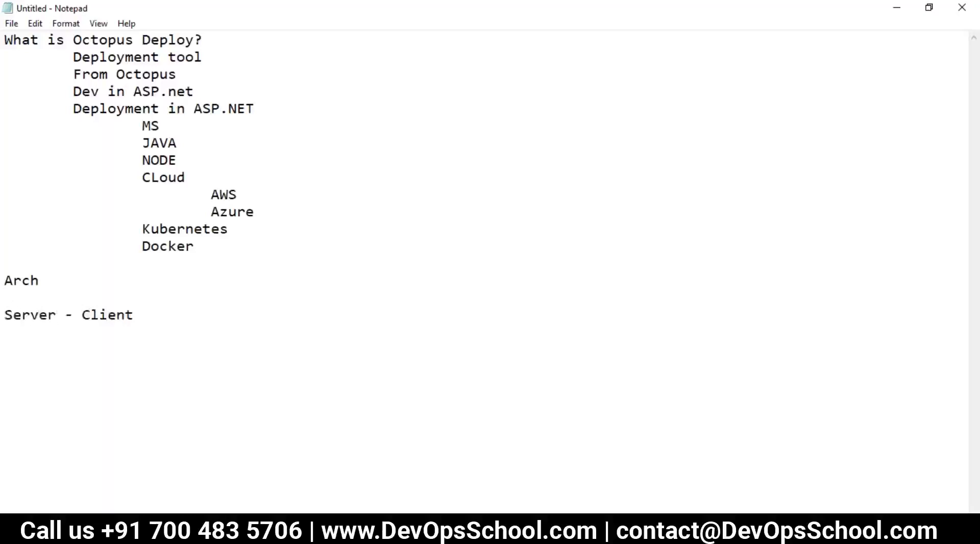
pyautogui.write('Octopus Deplou')
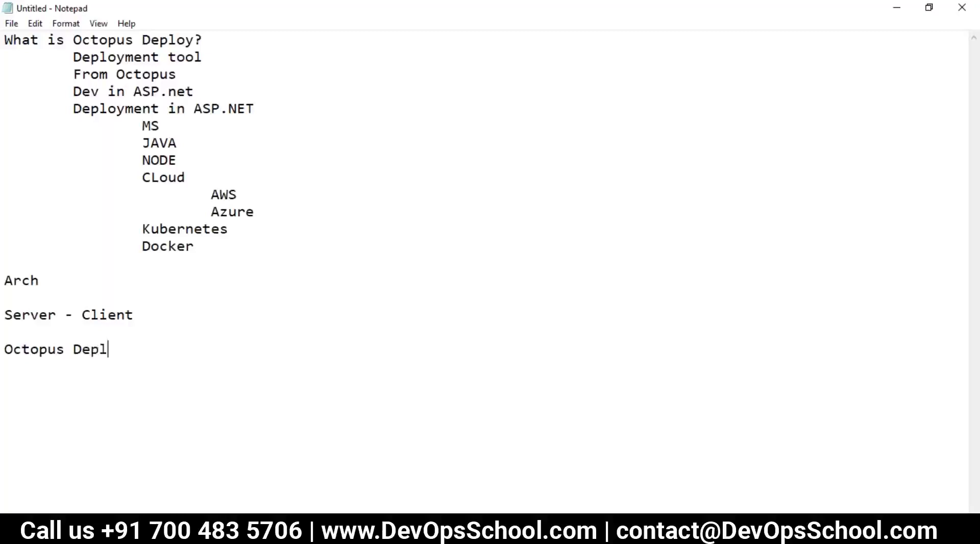
pyautogui.press('BackSpace')
pyautogui.write('ymentn')
pyautogui.press('BackSpace')
pyautogui.press('BackSpace')
pyautogui.write('t --- tenart')
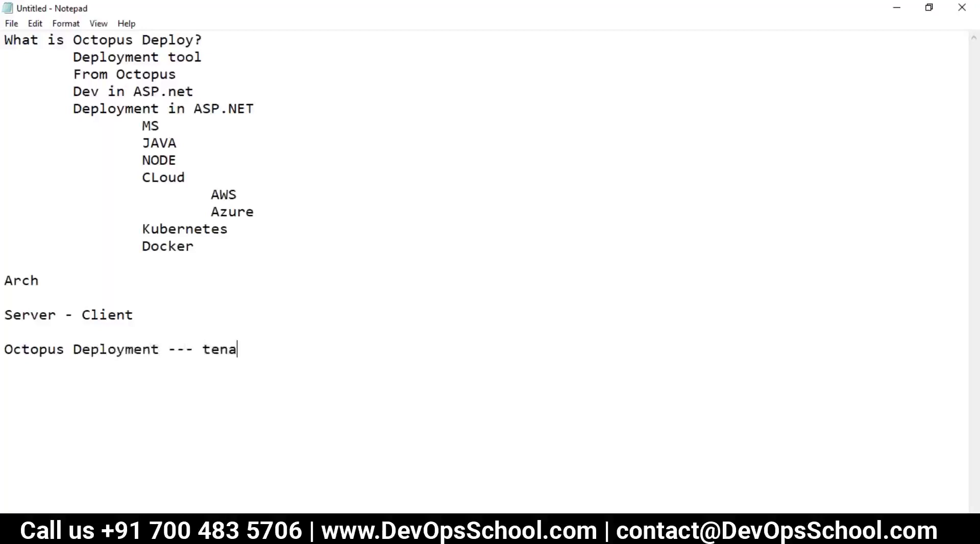
pyautogui.press('BackSpace')
pyautogui.press('BackSpace')
pyautogui.write('ts')
# End the line with '(A Place, target to deploy)' and insert 'Server' after 'Octopus Deployment'.
pyautogui.press('BackSpace')
pyautogui.press('BackSpace')
pyautogui.press('BackSpace')
pyautogui.write('an')
pyautogui.press('BackSpace')
pyautogui.write('nts  (A Places')
pyautogui.press('BackSpace')
pyautogui.write('t')
pyautogui.press('BackSpace')
pyautogui.write('wh')
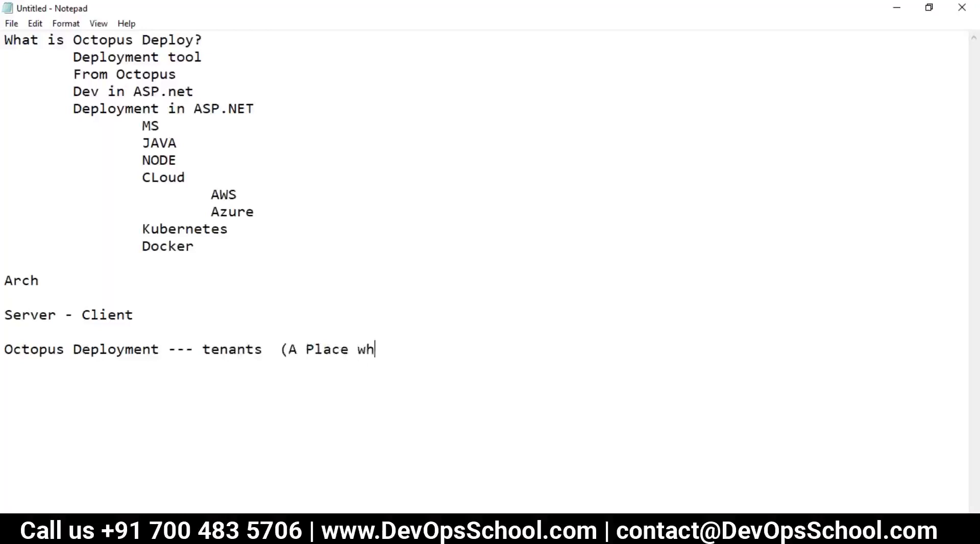
pyautogui.press('BackSpace')
pyautogui.press('BackSpace')
pyautogui.write(', target to ')
pyautogui.write('dep')
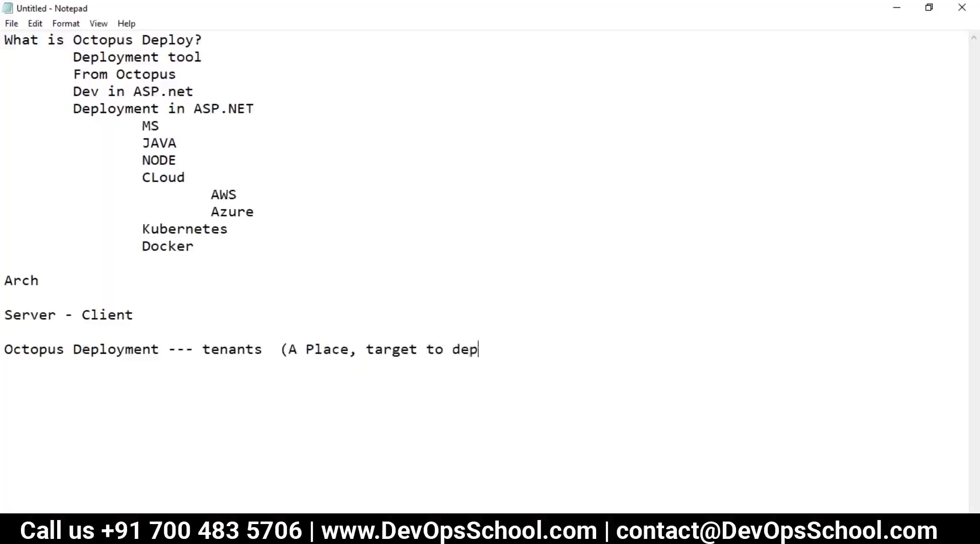
pyautogui.write('loy)')
pyautogui.click(167, 349)
pyautogui.write('Server')
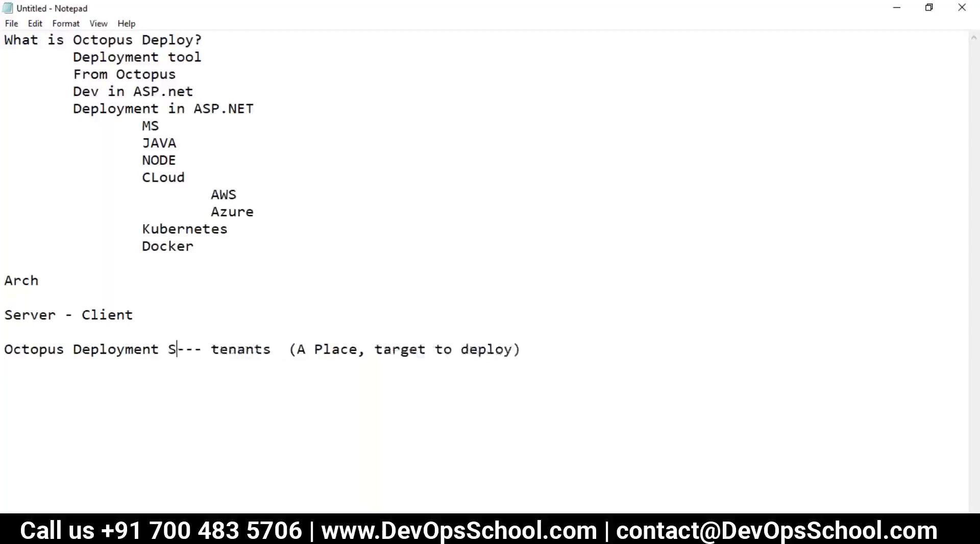
# Add a 'Windows' line below the deployment server line.
pyautogui.click(595, 359)
pyautogui.click(586, 350)
pyautogui.press('Return')
pyautogui.write('Windows')
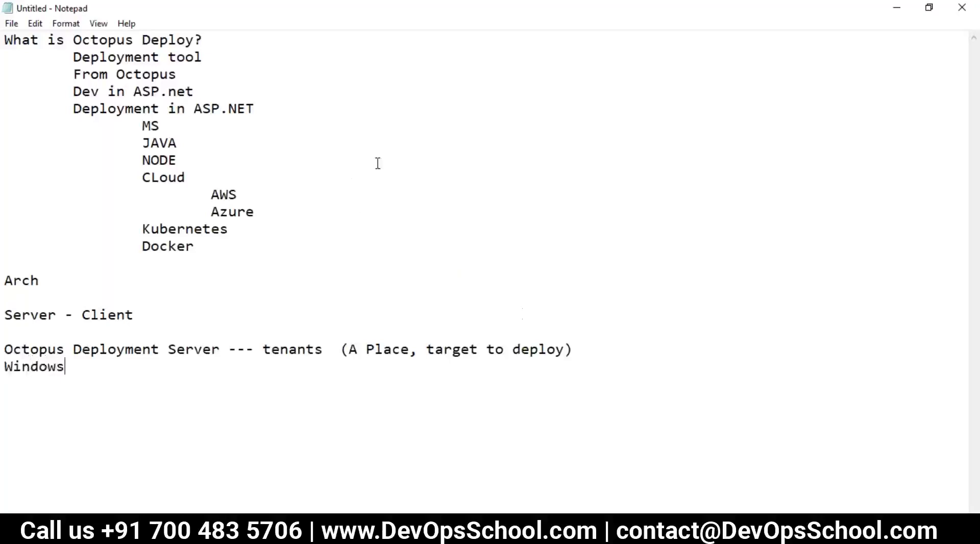
pyautogui.moveTo(193, 92); pyautogui.dragTo(129, 99)
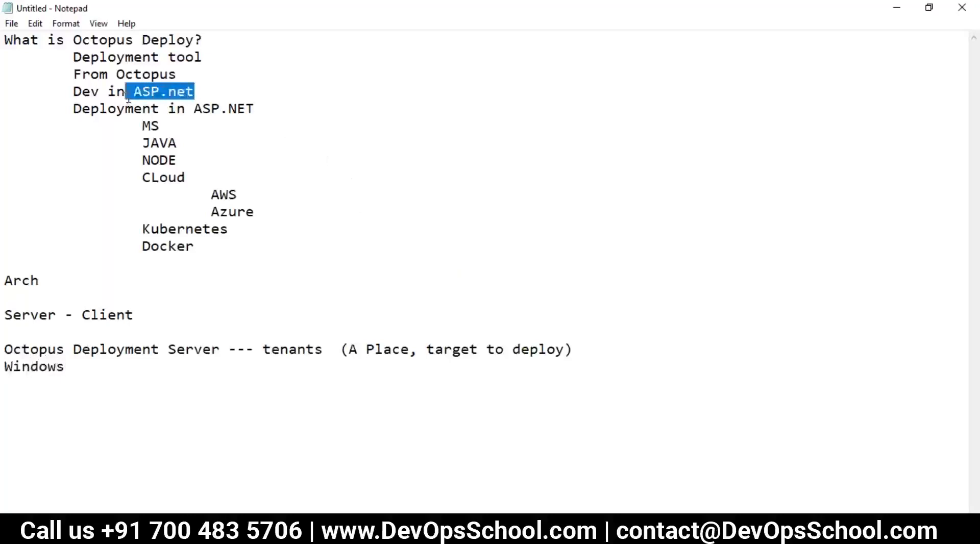
pyautogui.moveTo(64, 367); pyautogui.dragTo(6, 366)
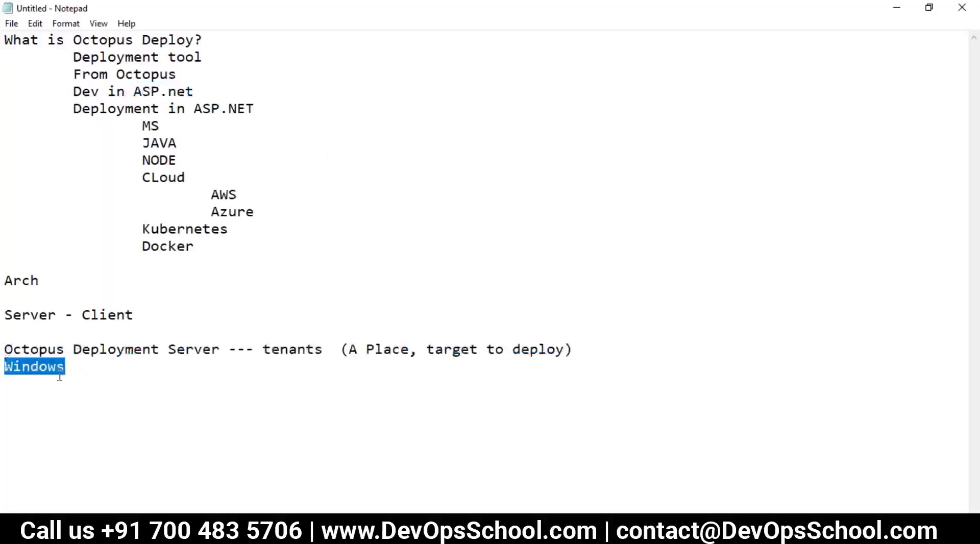
pyautogui.click(80, 366)
# Append a tabbed 'WINDIWS | LIUNX' entry to the Windows line.
pyautogui.press('Tab')
pyautogui.press('Tab')
pyautogui.press('Tab')
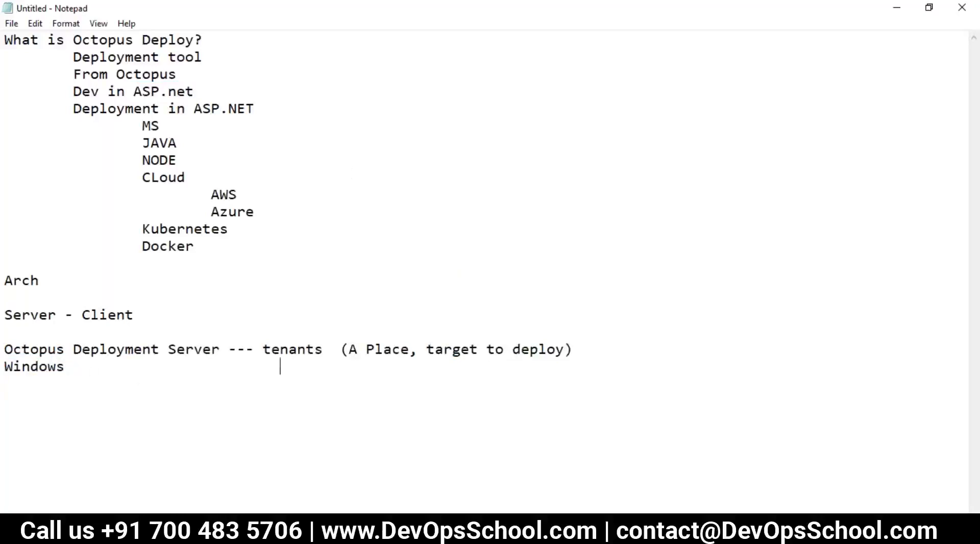
pyautogui.write('WINDIWS')
pyautogui.press('Return')
pyautogui.press('BackSpace')
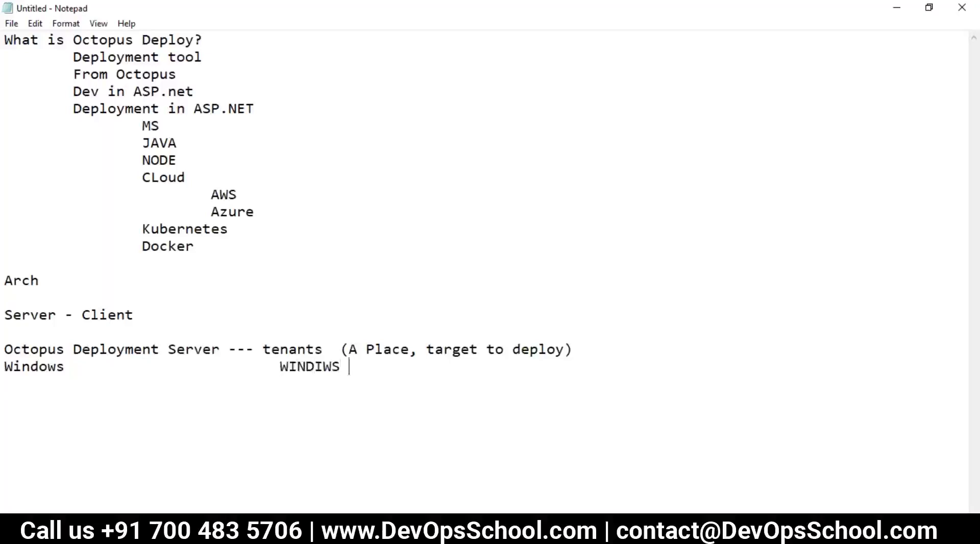
pyautogui.write('| LIUNX')
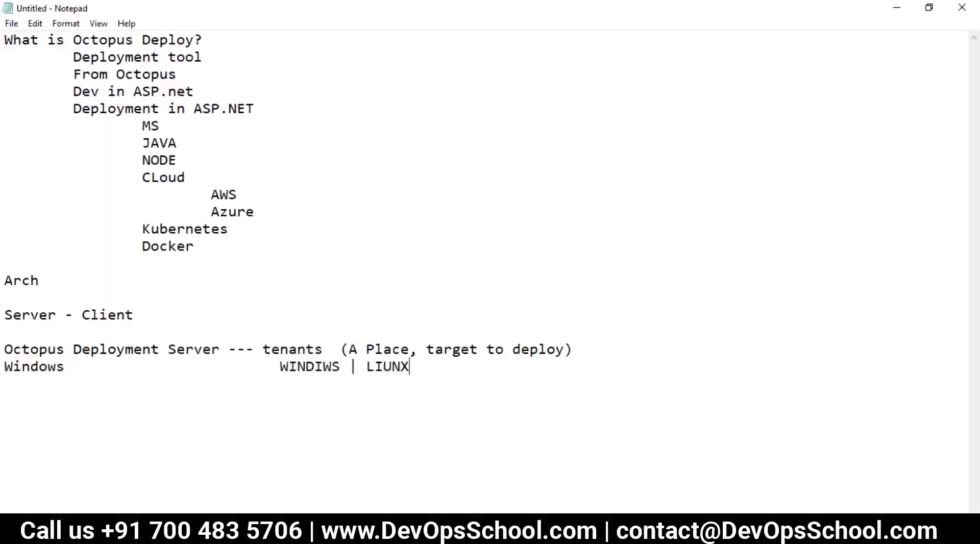
pyautogui.moveTo(411, 367); pyautogui.dragTo(5, 350)
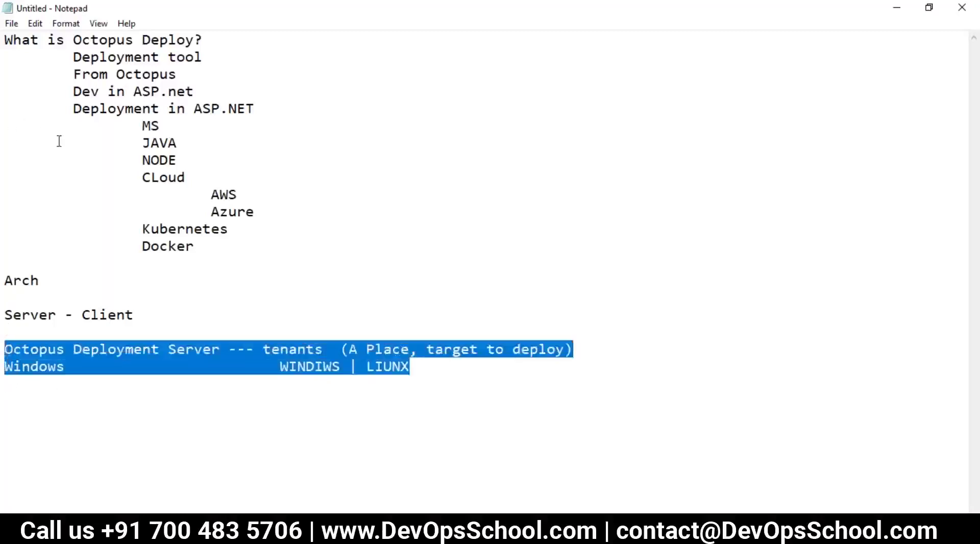
pyautogui.click(54, 382)
# Type the heading 'Where Octopus Stands in SDLC cycle?' on a new line.
pyautogui.press('Return')
pyautogui.write('Whee')
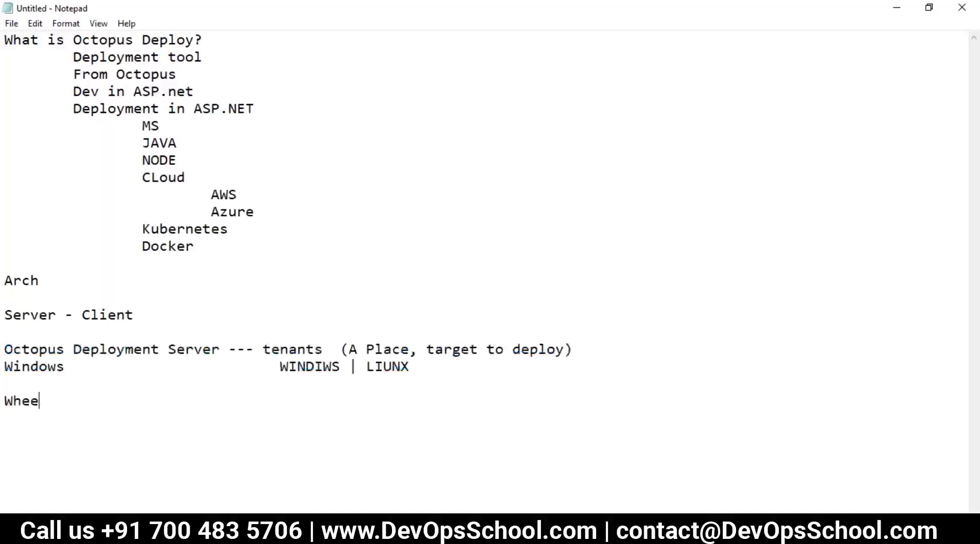
pyautogui.press('BackSpace')
pyautogui.write('re Octi')
pyautogui.press('BackSpace')
pyautogui.write('opus Stan')
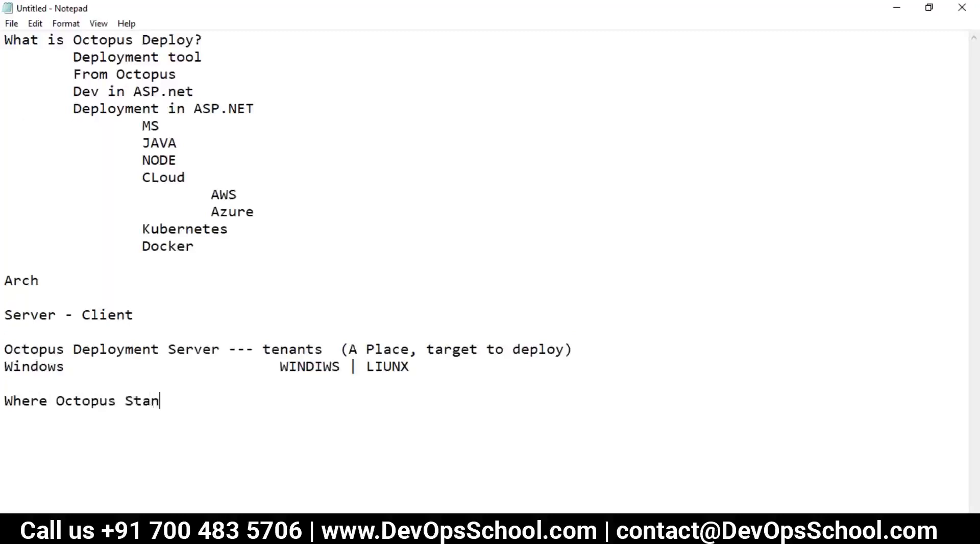
pyautogui.write('ds in SDLC cycle?')
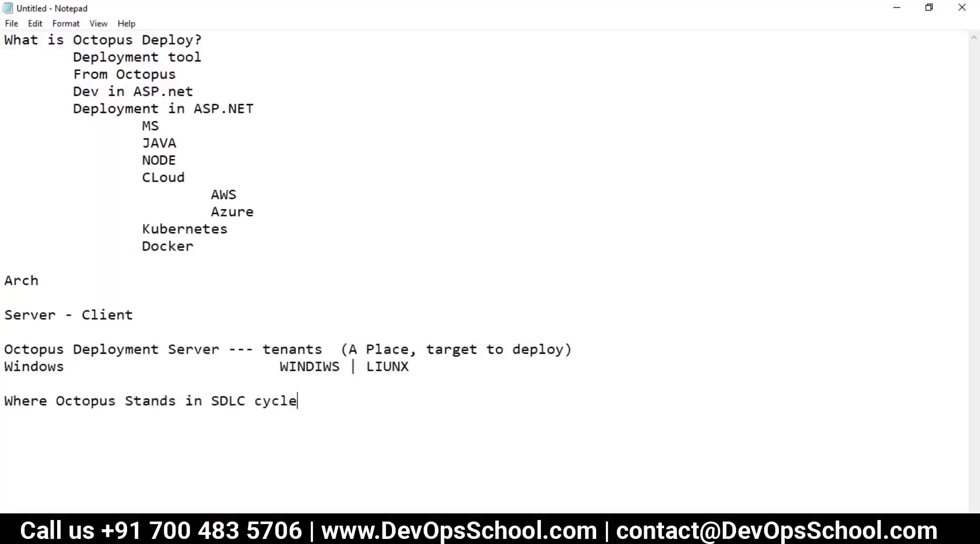
pyautogui.press('Return')
pyautogui.press('Return')
pyautogui.press('Return')
pyautogui.press('Return')
pyautogui.press('Return')
pyautogui.press('Return')
# Underline the SDLC heading with a row of hyphens.
pyautogui.scroll(-1, 90, 416)
pyautogui.click(36, 375)
pyautogui.click(32, 367)
pyautogui.write('-------------------------------------------')
pyautogui.press('Return')
pyautogui.press('Return')
pyautogui.scroll(-1, 30, 354)
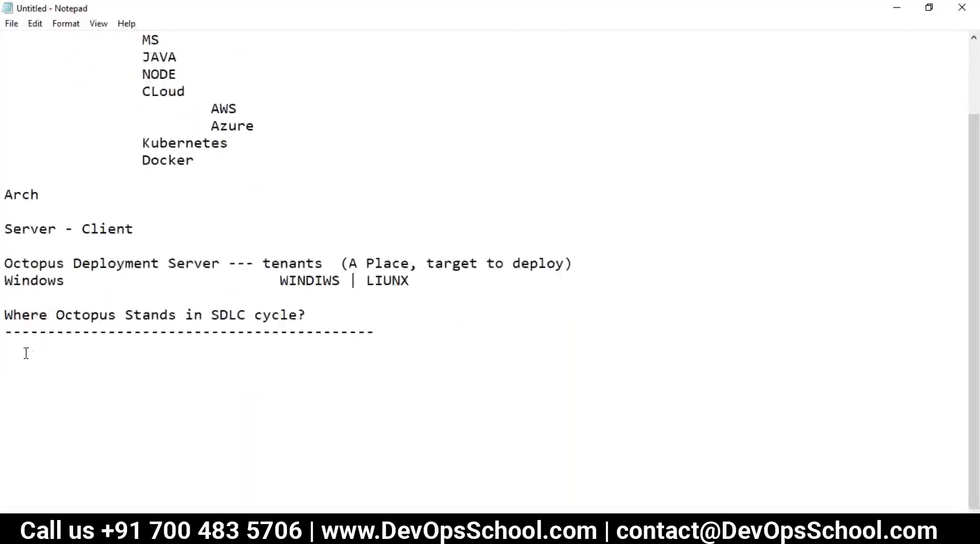
pyautogui.hotkey('ctrl', 's')
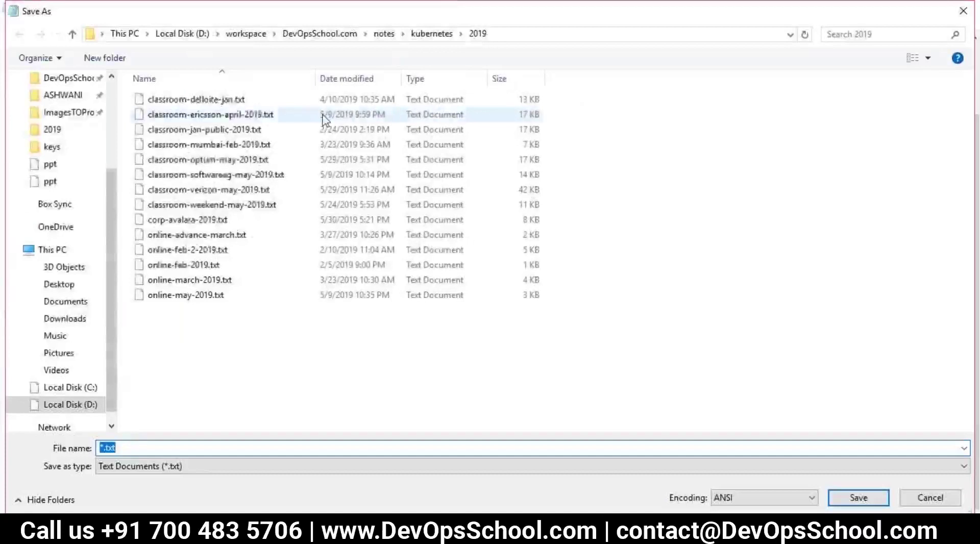
# Create a new folder named 'octopus' inside the notes folder.
pyautogui.click(386, 34)
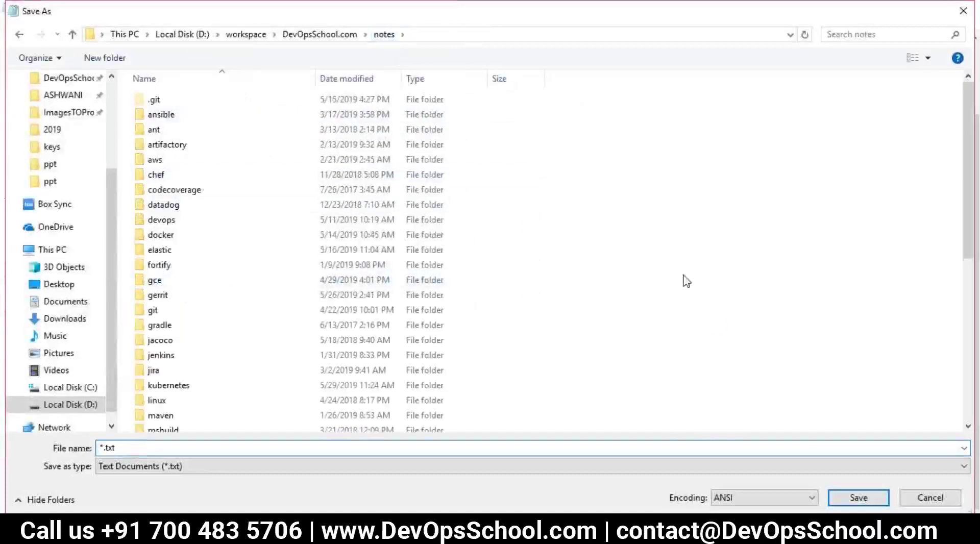
pyautogui.rightClick(669, 257)
pyautogui.click(159, 324)
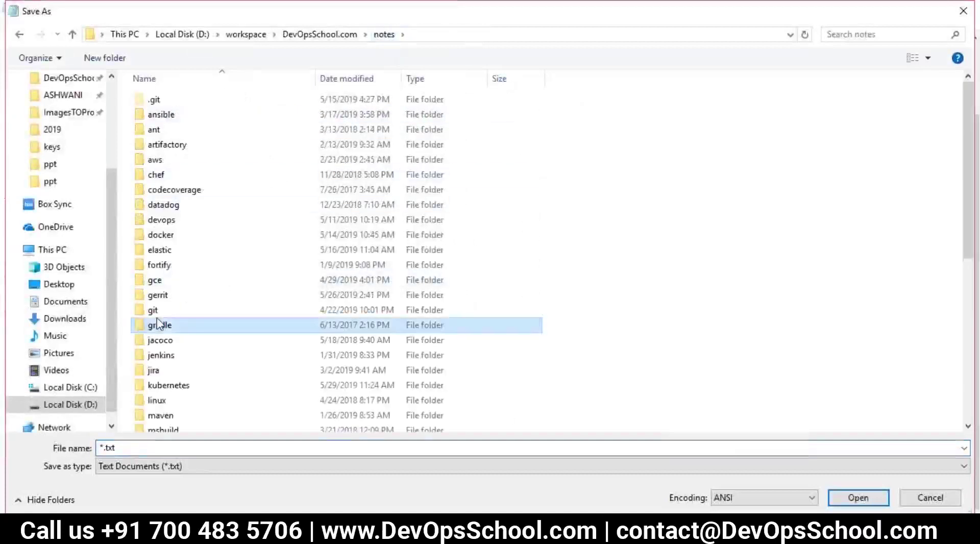
pyautogui.scroll(-1, 190, 375)
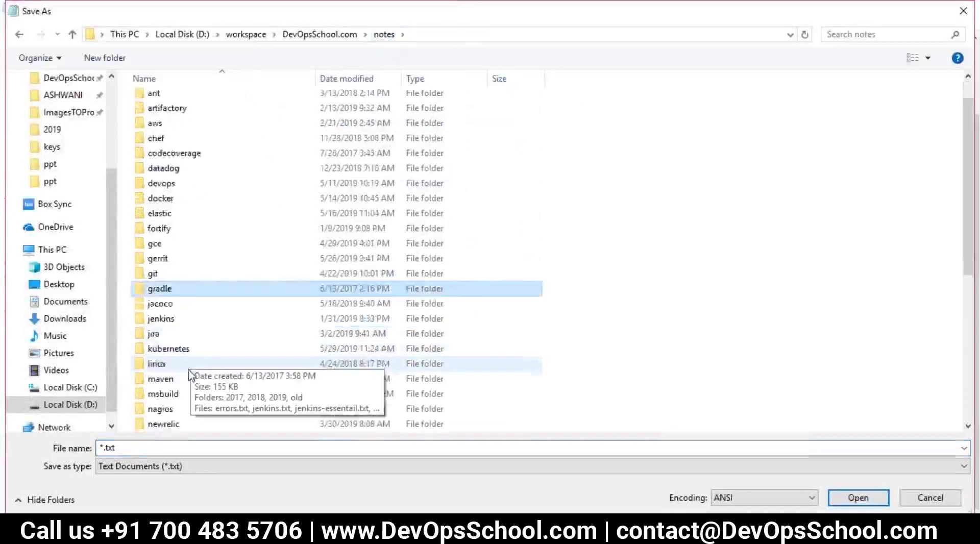
pyautogui.scroll(-4, 190, 375)
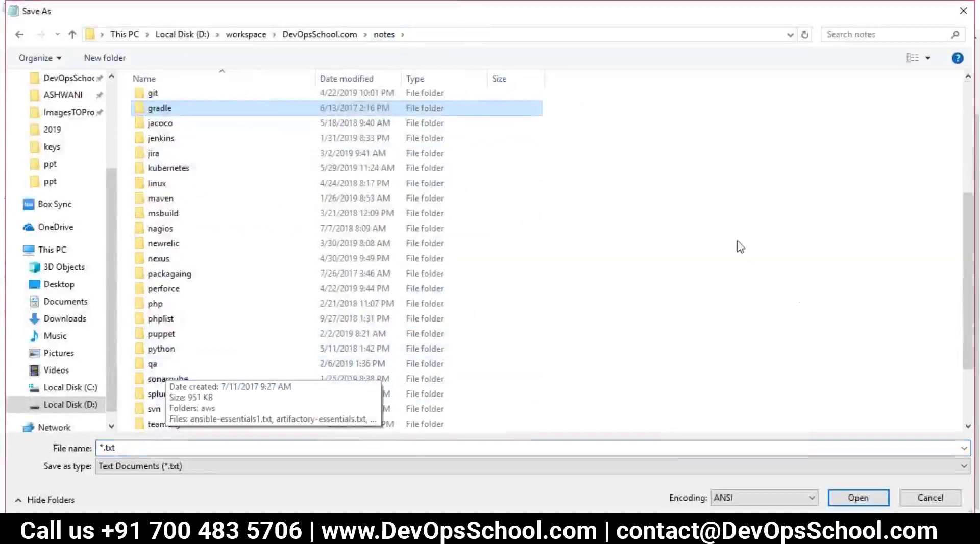
pyautogui.rightClick(774, 205)
pyautogui.moveTo(814, 374)
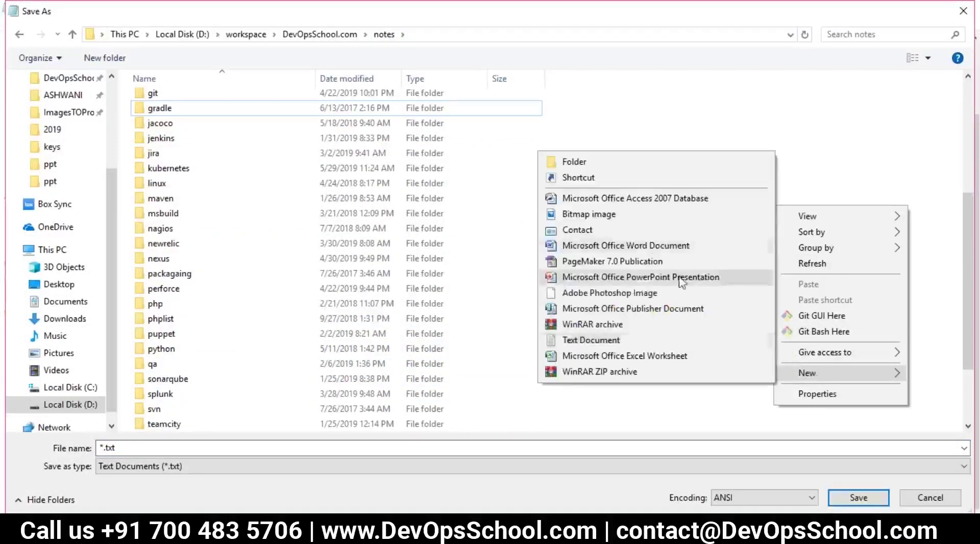
pyautogui.click(573, 162)
pyautogui.write('oct')
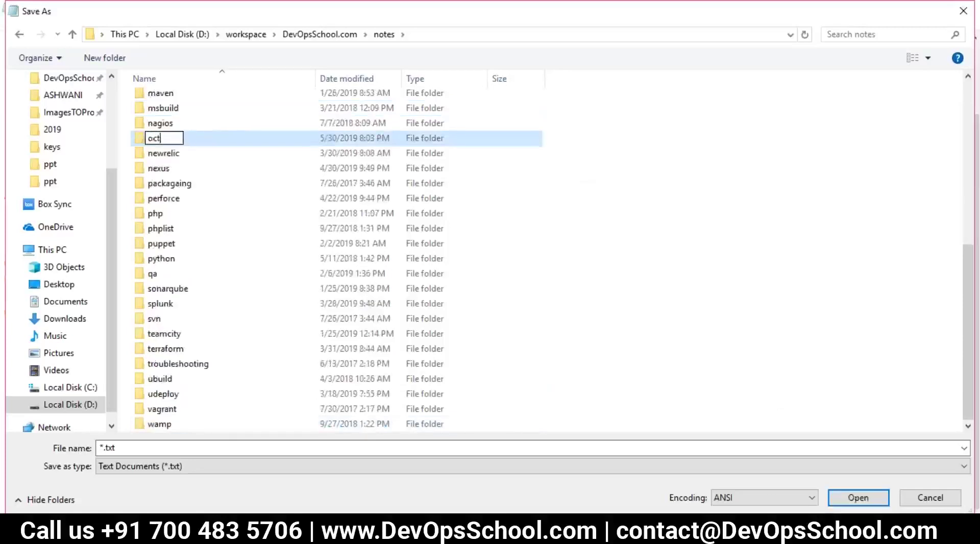
pyautogui.write('opus')
pyautogui.press('Return')
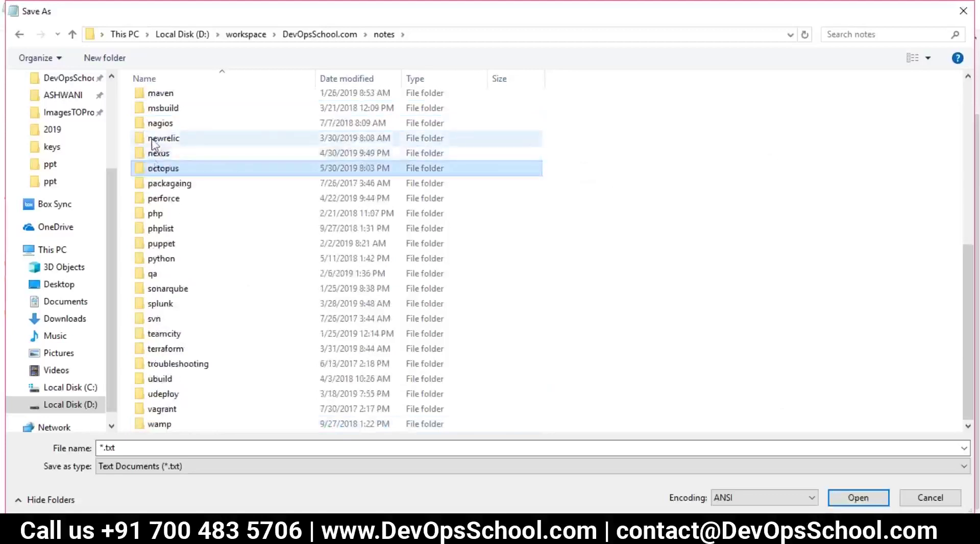
# Open the octopus folder and enter 'online-may' as the file name.
pyautogui.doubleClick(158, 171)
pyautogui.click(127, 449)
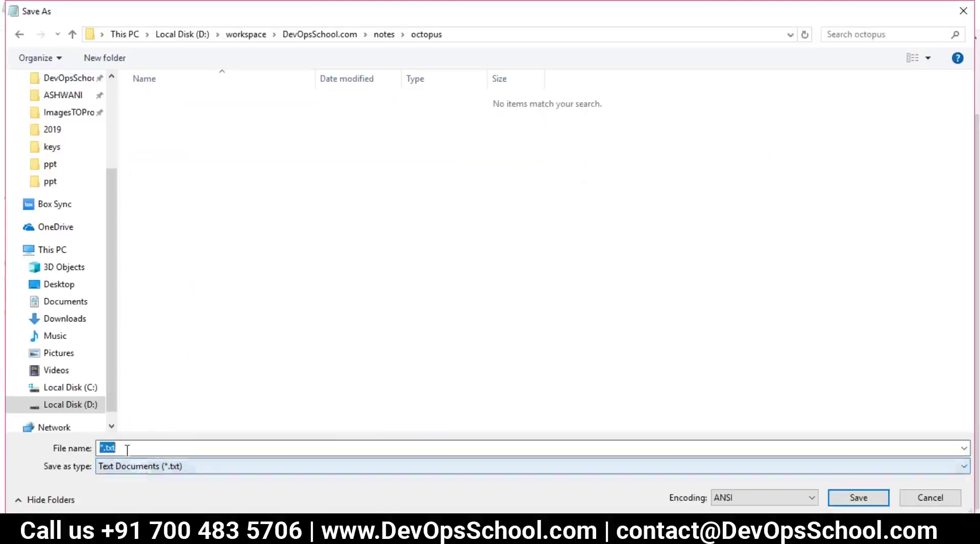
pyautogui.write('online-may-')
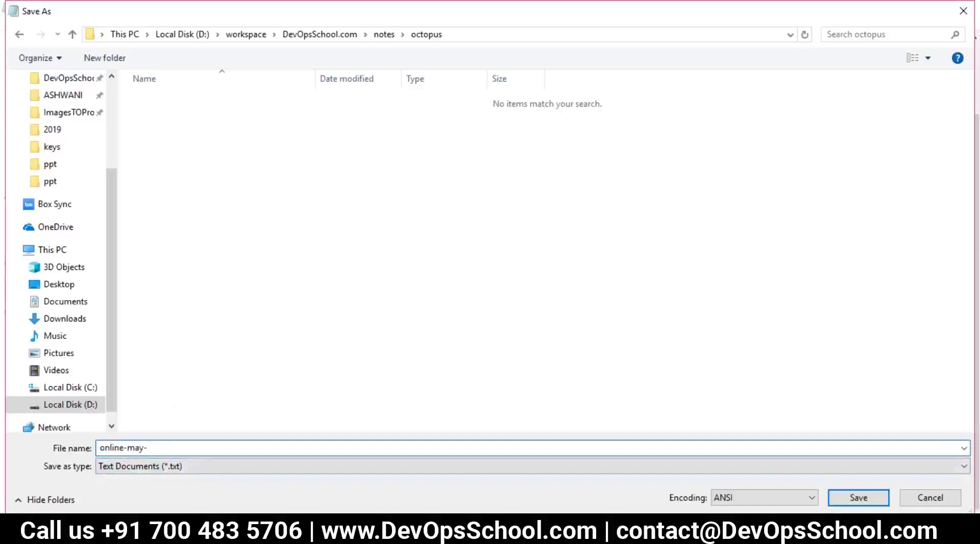
pyautogui.press('BackSpace')
pyautogui.press('BackSpace')
# Save the notes as online-may-2019.txt and type 'Prod - ProdX' under the SDLC heading.
pyautogui.write('019')
pyautogui.press('Return')
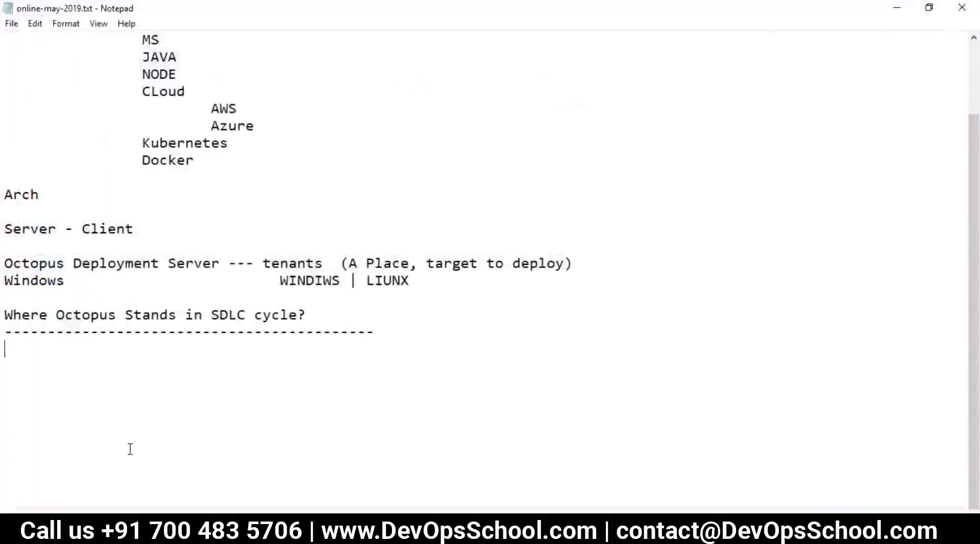
pyautogui.write('P')
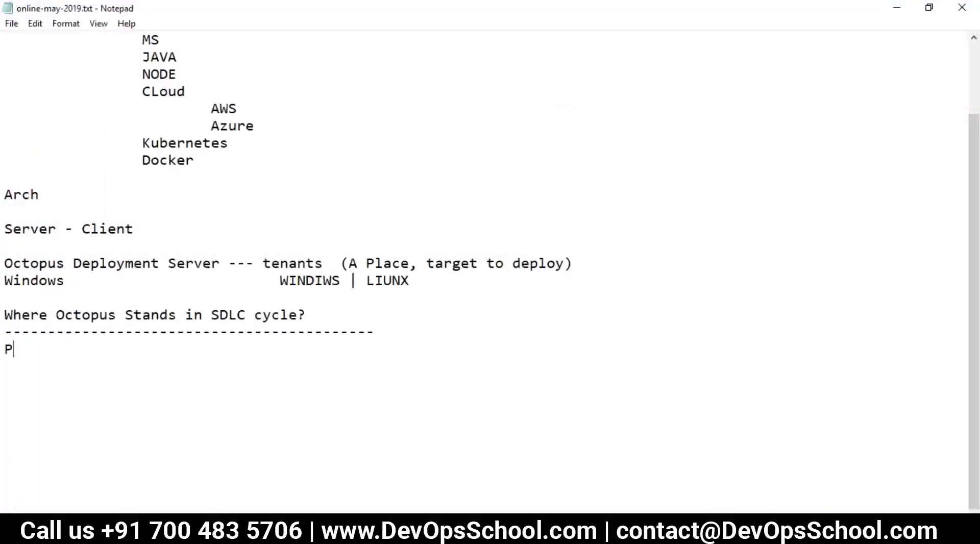
pyautogui.write('rodx - Prod')
pyautogui.press('BackSpace')
pyautogui.press('BackSpace')
pyautogui.press('BackSpace')
pyautogui.press('BackSpace')
pyautogui.press('BackSpace')
pyautogui.press('BackSpace')
pyautogui.press('BackSpace')
pyautogui.press('BackSpace')
pyautogui.write('- ProdX')
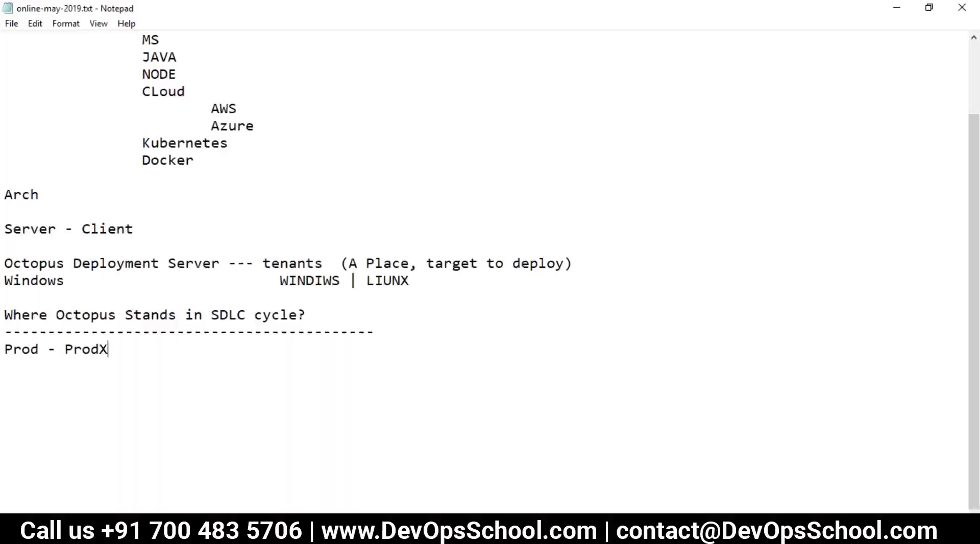
# Add 'Mgr - Mgrx' on the next line with blank lines below it.
pyautogui.press('Return')
pyautogui.write('Mgr - Mgx')
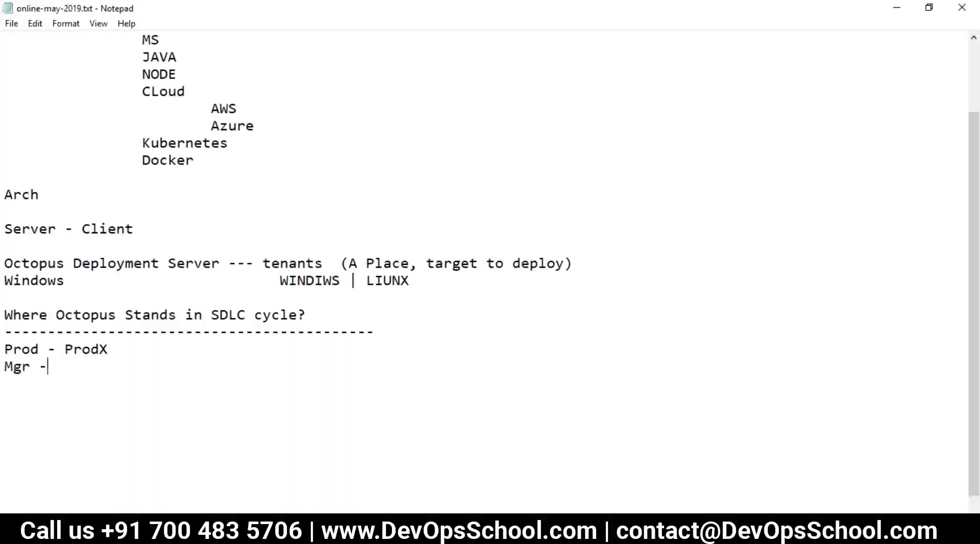
pyautogui.press('BackSpace')
pyautogui.write('rx')
pyautogui.doubleClick(80, 349)
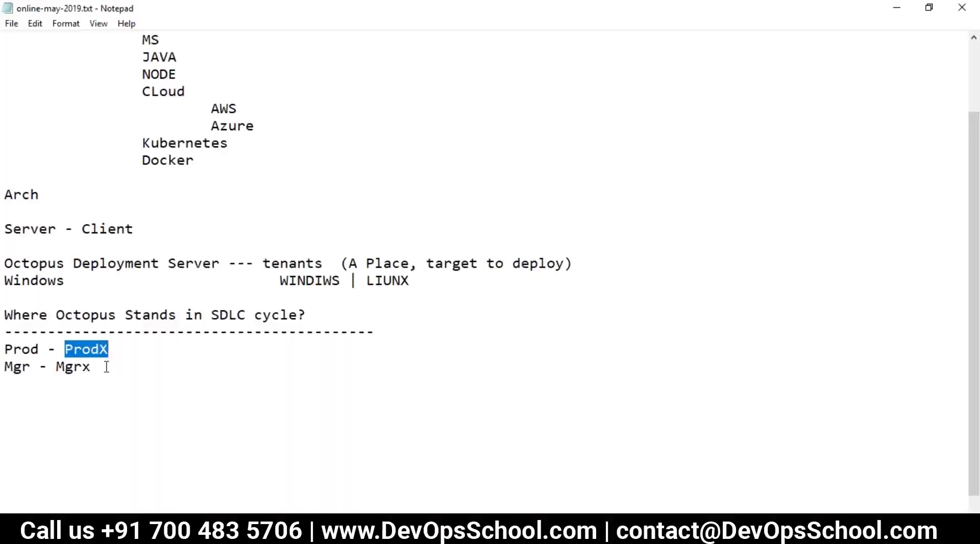
pyautogui.click(106, 366)
pyautogui.press('Return')
pyautogui.press('Return')
pyautogui.click(230, 364)
# Below the Mgr line, list the roles Architect, Dev, QA, IT, Network and Leads, one per line.
pyautogui.scroll(-1, 175, 354)
pyautogui.click(169, 359)
pyautogui.write('Dev')
pyautogui.press('BackSpace')
pyautogui.press('BackSpace')
pyautogui.press('BackSpace')
pyautogui.write('Arechitect')
pyautogui.press('Return')
pyautogui.write('Dev')
pyautogui.press('Return')
pyautogui.write('QA')
pyautogui.press('Return')
pyautogui.write('IT')
pyautogui.press('Return')
pyautogui.write('Netwr')
pyautogui.press('BackSpace')
pyautogui.write('ork')
pyautogui.press('Return')
pyautogui.write('Leads')
pyautogui.press('Return')
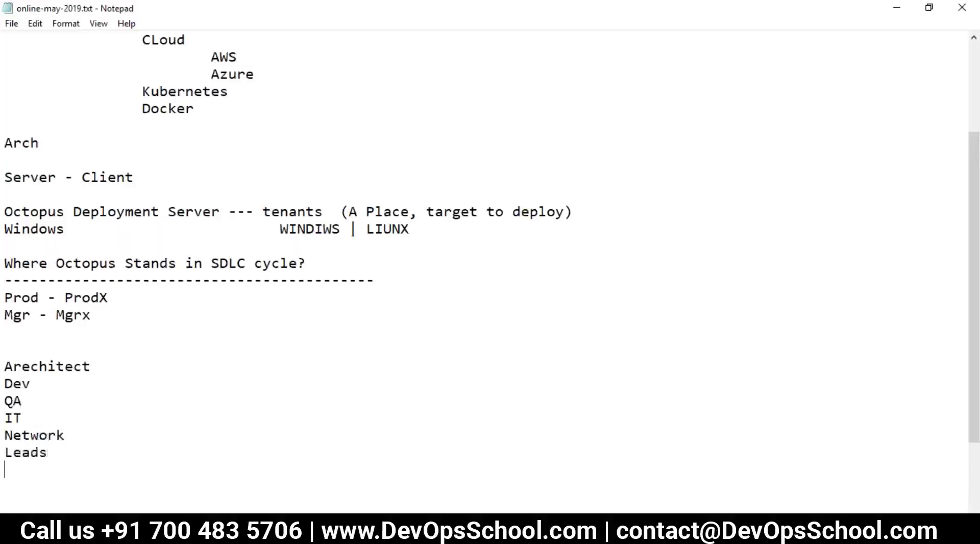
# Add counts Architect - 2, Dev - 10, QA - 5, IT - 1, Network - 1, Leads - 2, and fix the Architect spelling.
pyautogui.click(106, 361)
pyautogui.write('- 2')
pyautogui.click(30, 365)
pyautogui.press('BackSpace')
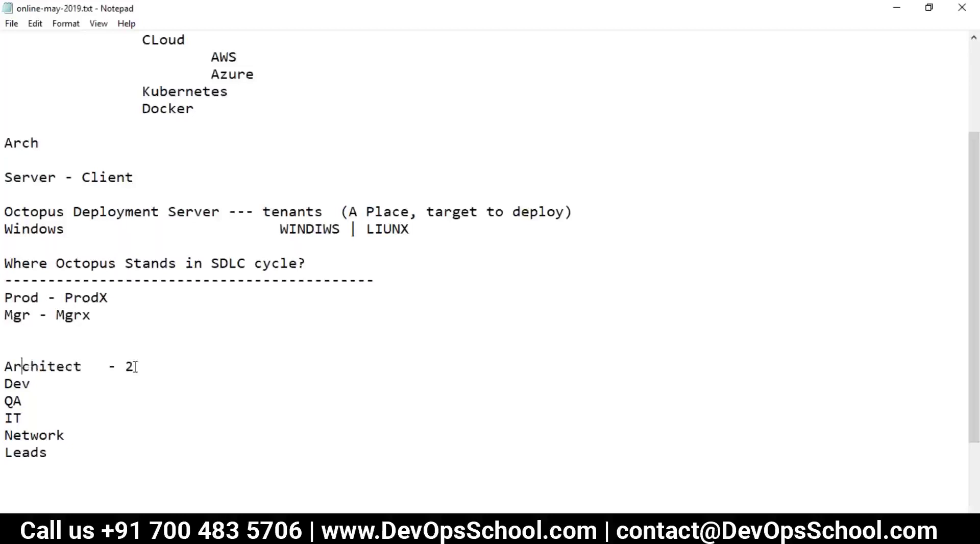
pyautogui.click(101, 380)
pyautogui.write('- 10')
pyautogui.click(85, 397)
pyautogui.write('- 5')
pyautogui.click(30, 418)
pyautogui.write('- 1 - 1')
pyautogui.click(95, 451)
pyautogui.write('- 2')
# Select the roles list to review it, then highlight the Architect - 2 line.
pyautogui.moveTo(83, 453); pyautogui.dragTo(7, 364)
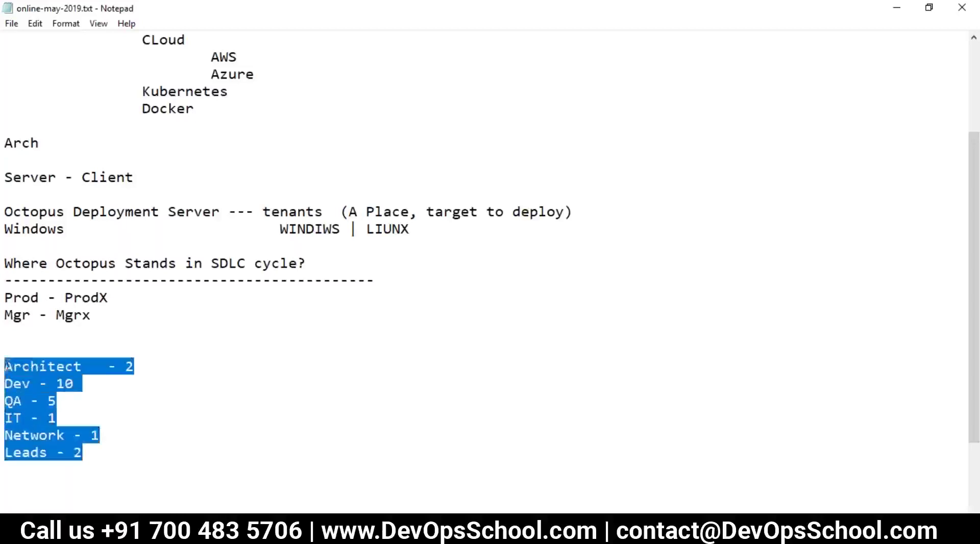
pyautogui.click(45, 388)
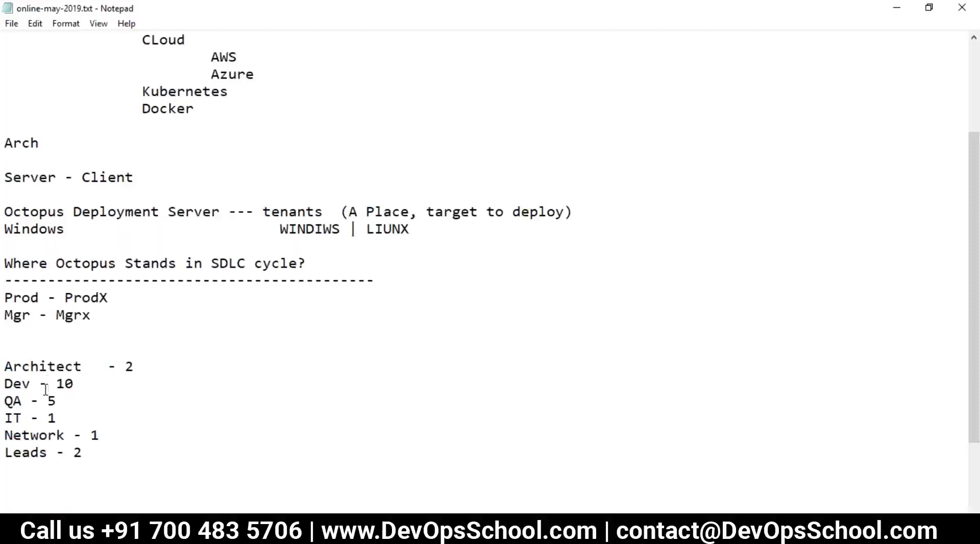
pyautogui.scroll(-2, 69, 417)
pyautogui.moveTo(5, 262)
pyautogui.mouseDown()
pyautogui.moveTo(139, 264)
pyautogui.moveTo(5, 263)
pyautogui.mouseUp()
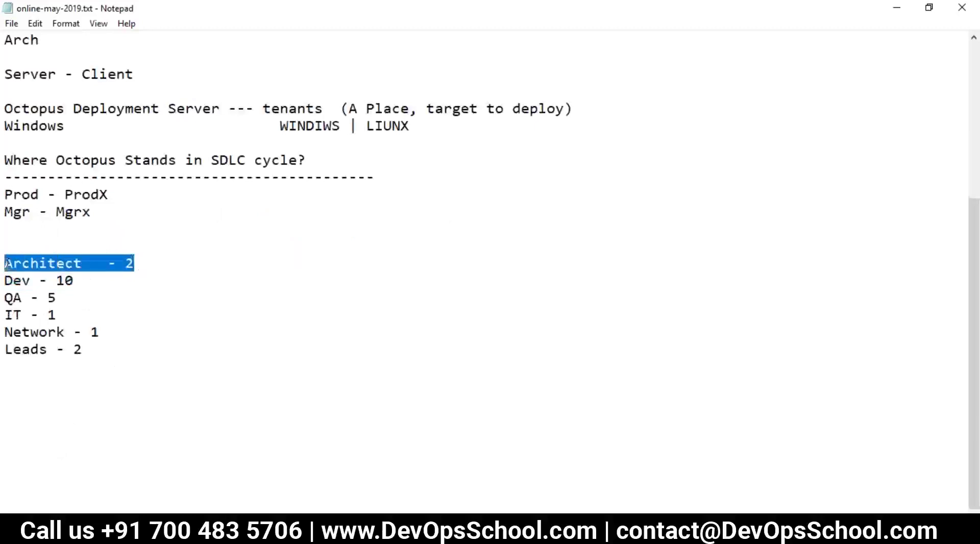
# Below the roles, start a table with a 'Plan -' heading and a '-----' underline.
pyautogui.click(131, 364)
pyautogui.press('Return')
pyautogui.press('Return')
pyautogui.write('Plan -')
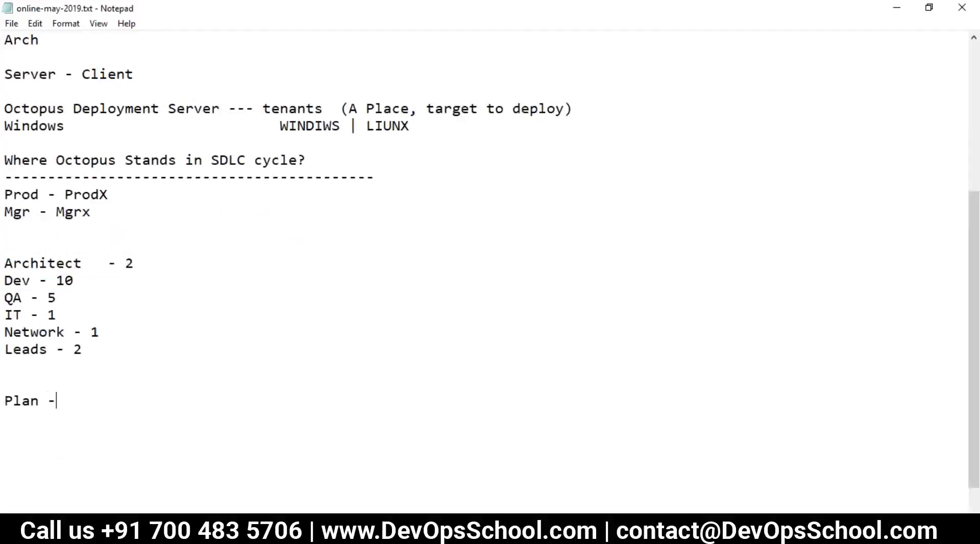
pyautogui.doubleClick(57, 262)
pyautogui.click(79, 393)
pyautogui.press('Return')
pyautogui.write('-----')
pyautogui.press('Return')
# List JAVA, Trello and VSTS under the Plan heading.
pyautogui.scroll(-1, 490, 255)
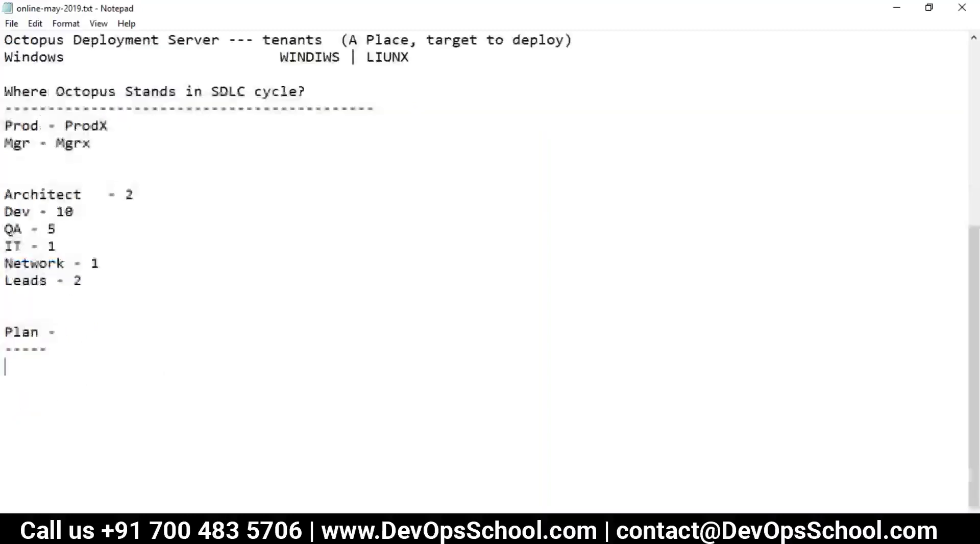
pyautogui.write('JAVA')
pyautogui.press('Return')
pyautogui.write('Treell')
pyautogui.press('BackSpace')
pyautogui.press('BackSpace')
pyautogui.press('BackSpace')
pyautogui.write('llo')
pyautogui.press('Return')
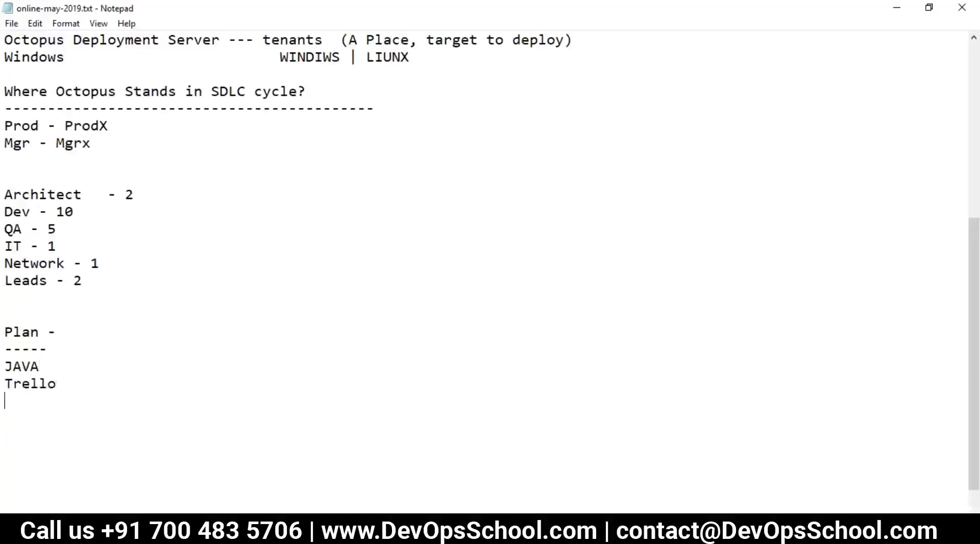
pyautogui.write('VSTS')
pyautogui.moveTo(32, 400); pyautogui.dragTo(6, 396)
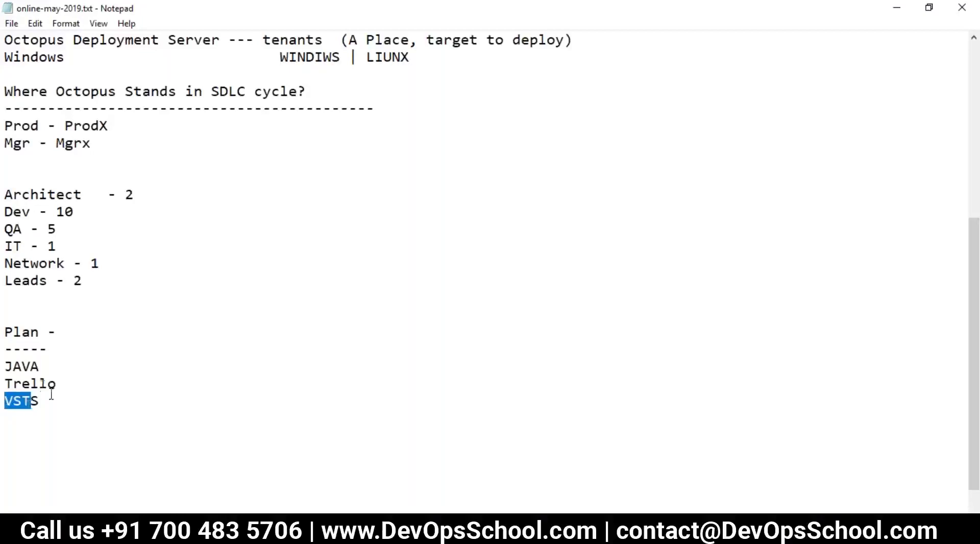
pyautogui.click(51, 396)
# Add a Code column heading after 'Plan -'.
pyautogui.moveTo(61, 349)
pyautogui.mouseDown()
pyautogui.moveTo(4, 332)
pyautogui.moveTo(57, 332)
pyautogui.mouseUp()
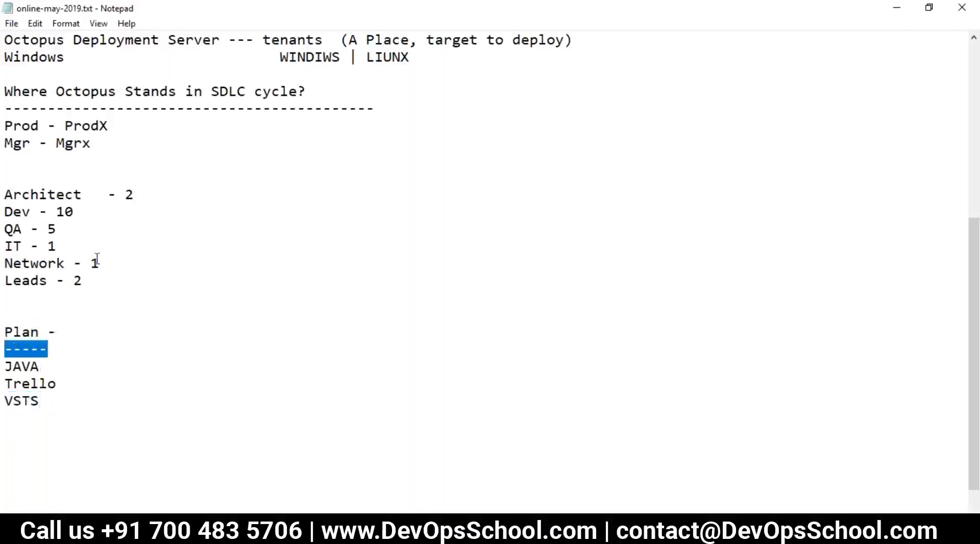
pyautogui.moveTo(7, 213); pyautogui.dragTo(84, 214)
pyautogui.click(105, 331)
pyautogui.write('Cd')
pyautogui.write('o')
pyautogui.press('BackSpace')
pyautogui.press('BackSpace')
pyautogui.write('ode')
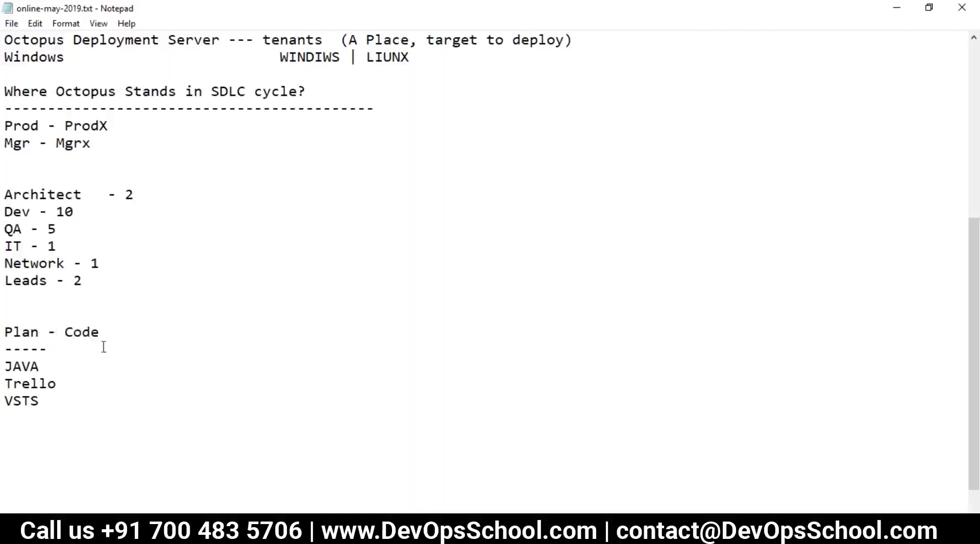
pyautogui.click(89, 353)
pyautogui.click(62, 333)
# Put Git and SVN in the Code column beside JAVA and Trello, tab-aligning VSTS.
pyautogui.click(75, 366)
pyautogui.write('Git')
pyautogui.click(81, 378)
pyautogui.press('Tab')
pyautogui.write('SV')
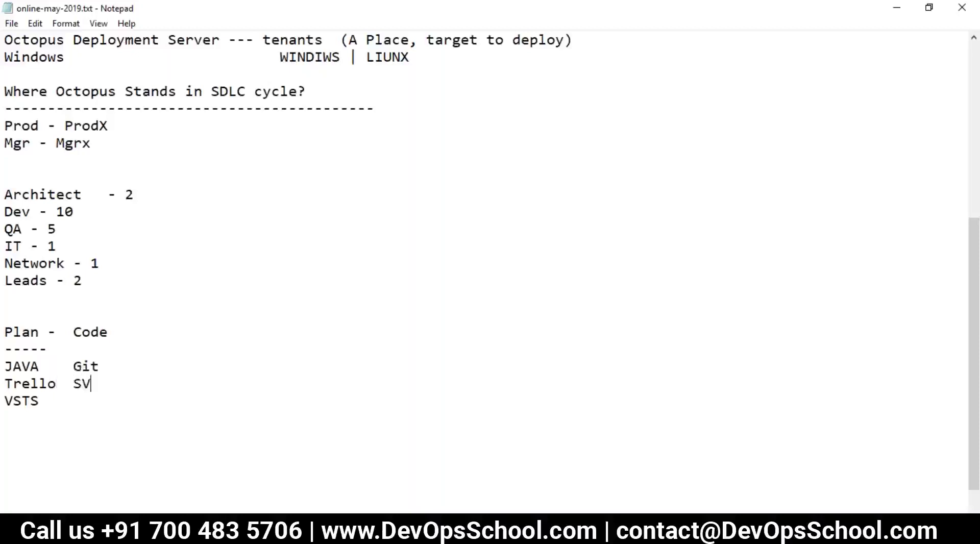
pyautogui.write('N')
pyautogui.click(79, 400)
pyautogui.press('Tab')
# Add a third column heading CA, tabbed after Code.
pyautogui.moveTo(7, 332); pyautogui.dragTo(72, 368)
pyautogui.click(101, 366)
pyautogui.click(116, 334)
pyautogui.press('Tab')
pyautogui.write('CA')
pyautogui.press('BackSpace')
pyautogui.write('A')
# Correct the third heading to SCA and add SonarQube under it on the JAVA row.
pyautogui.click(127, 363)
pyautogui.press('Tab')
pyautogui.click(143, 332)
pyautogui.write('A')
pyautogui.press('BackSpace')
pyautogui.write('S')
pyautogui.click(162, 360)
pyautogui.moveTo(101, 366); pyautogui.dragTo(75, 366)
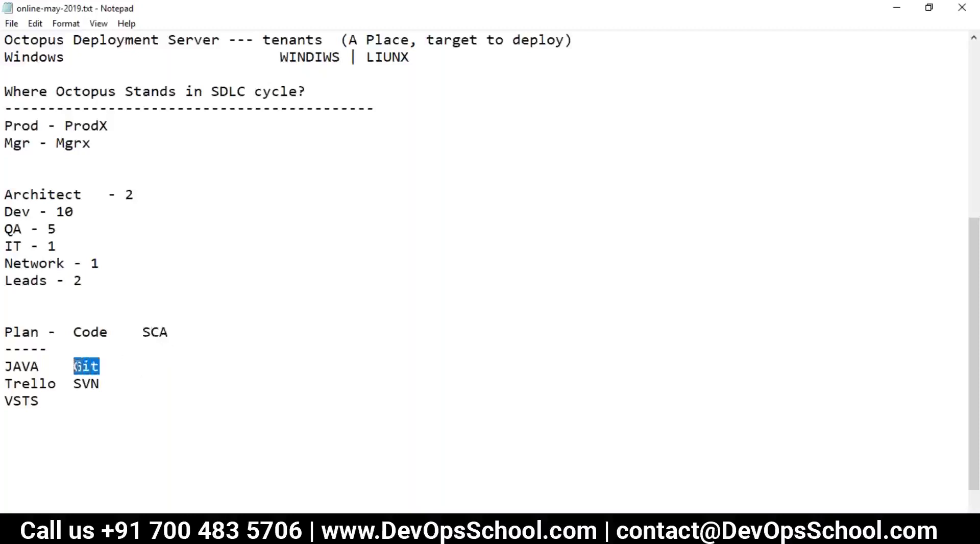
pyautogui.click(122, 371)
pyautogui.press('Tab')
pyautogui.write('SonarQube')
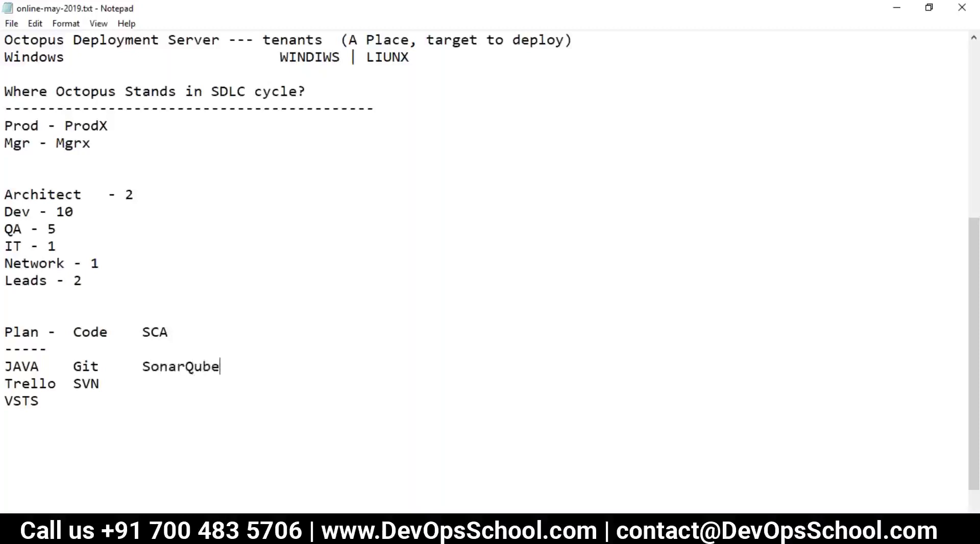
# Extend the dashed underline and add a Build column heading after SCA.
pyautogui.click(172, 333)
pyautogui.press('Tab')
pyautogui.click(188, 333)
pyautogui.click(208, 332)
pyautogui.press('Tab')
pyautogui.press('BackSpace')
pyautogui.click(5, 349)
pyautogui.write('-----')
pyautogui.write('Bukld')
pyautogui.press('BackSpace')
pyautogui.press('BackSpace')
pyautogui.press('BackSpace')
pyautogui.write('ild')
pyautogui.click(220, 332)
pyautogui.press('Tab')
# Put Maven and MSUILD under Build on the JAVA and Trello rows.
pyautogui.click(241, 366)
pyautogui.press('Tab')
pyautogui.write('Maaven')
pyautogui.press('BackSpace')
pyautogui.press('BackSpace')
pyautogui.press('BackSpace')
pyautogui.press('BackSpace')
pyautogui.write('ven')
pyautogui.press('Return')
pyautogui.press('BackSpace')
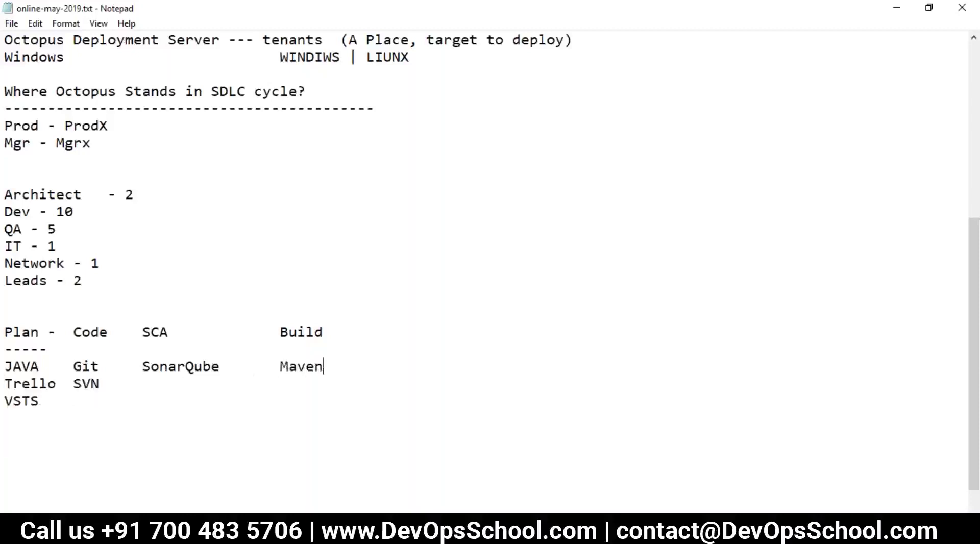
pyautogui.click(214, 382)
pyautogui.press('Tab')
pyautogui.press('Tab')
pyautogui.press('Tab')
pyautogui.write('MSUILD')
# Add a UT column heading after Build.
pyautogui.doubleClick(287, 332)
pyautogui.moveTo(329, 340); pyautogui.dragTo(278, 333)
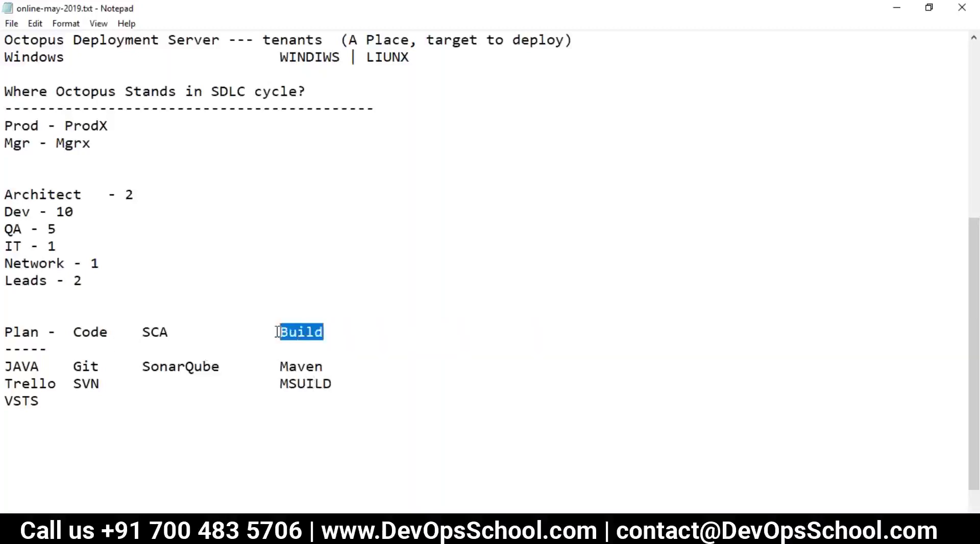
pyautogui.click(332, 360)
pyautogui.click(332, 339)
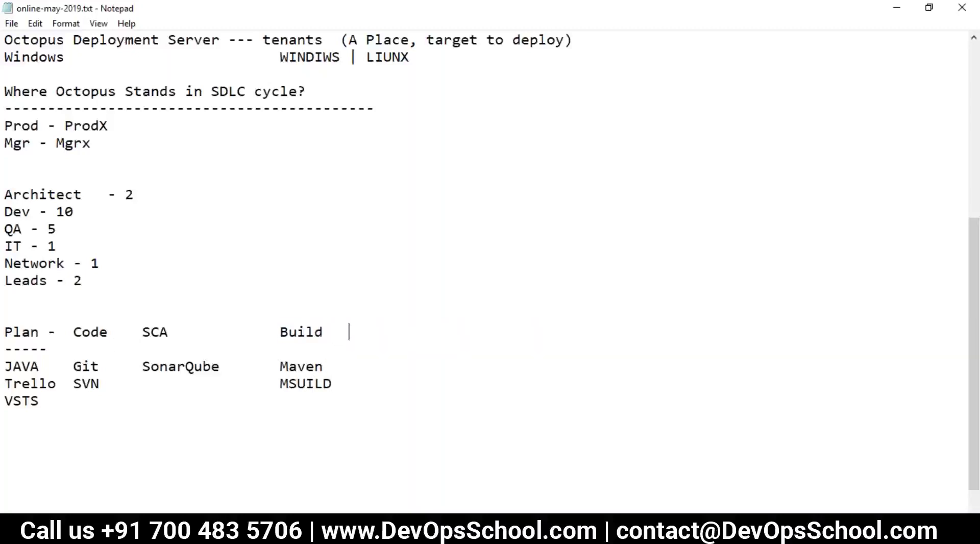
pyautogui.write('UR')
pyautogui.press('BackSpace')
pyautogui.write('T')
# Put JUNIT and NUNIT under UT on the JAVA and Trello rows.
pyautogui.click(352, 369)
pyautogui.press('Tab')
pyautogui.write('JUNIT')
pyautogui.click(342, 377)
pyautogui.press('Tab')
pyautogui.write('NUNIT')
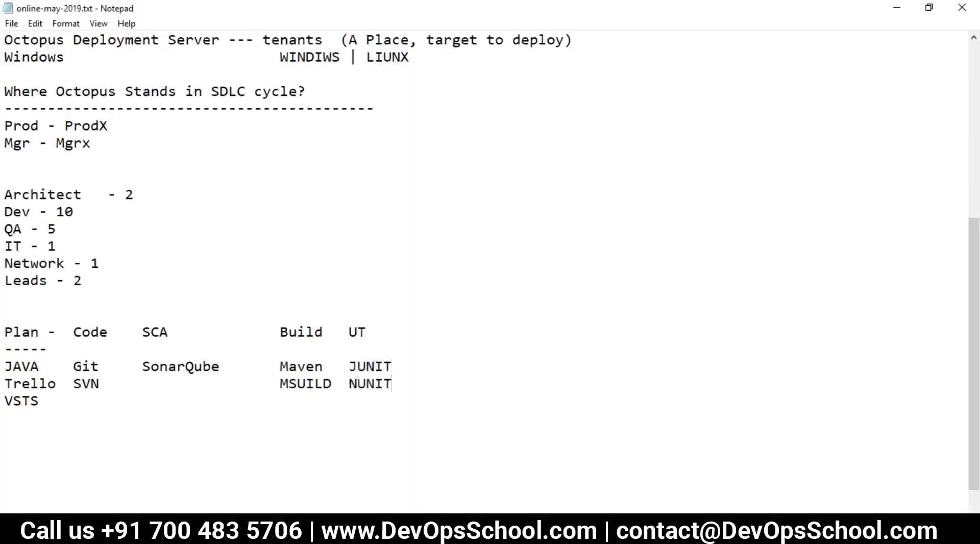
pyautogui.moveTo(352, 383); pyautogui.dragTo(280, 366)
pyautogui.click(332, 377)
# Type the PACKAGE heading one tab stop after UT.
pyautogui.doubleClick(357, 366)
pyautogui.doubleClick(362, 331)
pyautogui.click(376, 332)
pyautogui.press('Tab')
pyautogui.write('PACKAGE')
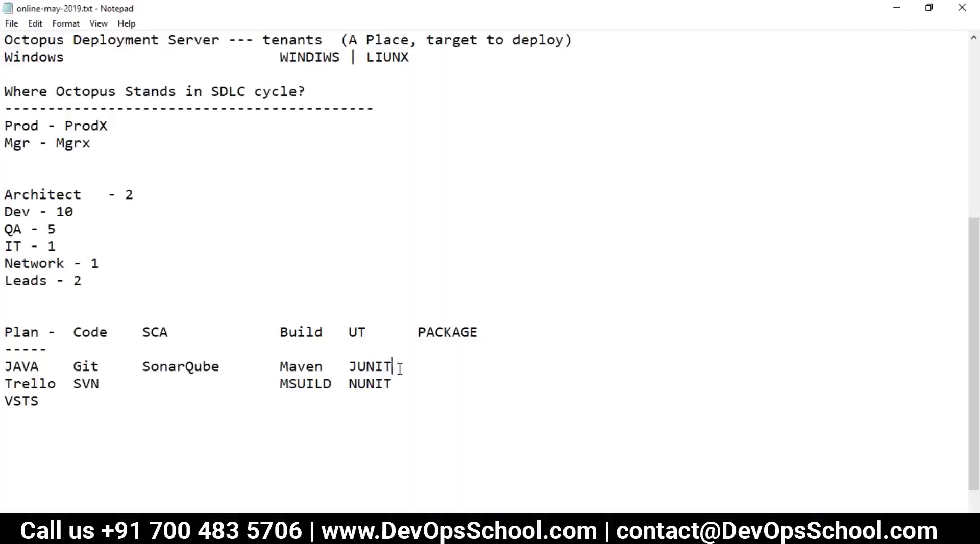
# Enter JAR,WAR in the PACKAGE column of the JAVA row.
pyautogui.press('Tab')
pyautogui.write('JAAR')
pyautogui.press('BackSpace')
pyautogui.press('BackSpace')
pyautogui.write('R,WA')
pyautogui.press('BackSpace')
pyautogui.write('WAE')
pyautogui.press('BackSpace')
pyautogui.write('R')
# Enter NUGET, EXE in the PACKAGE column of the Trello row.
pyautogui.click(413, 382)
pyautogui.press('Tab')
pyautogui.write('N')
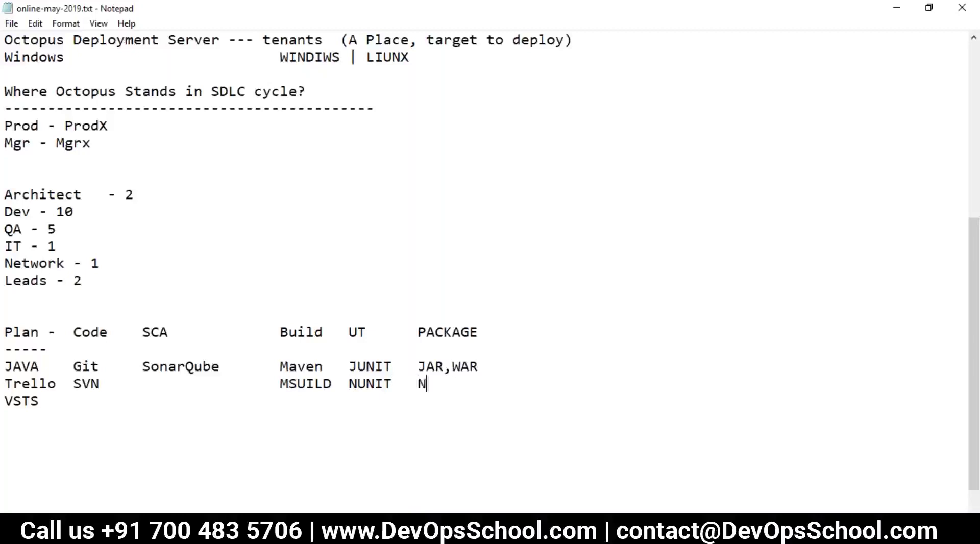
pyautogui.write('UGET, EXE')
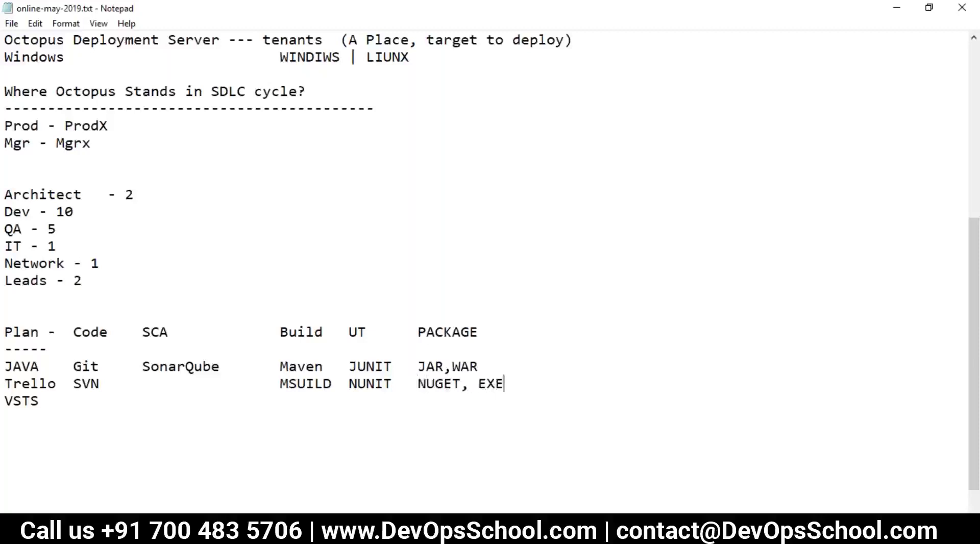
pyautogui.moveTo(505, 384); pyautogui.dragTo(418, 384)
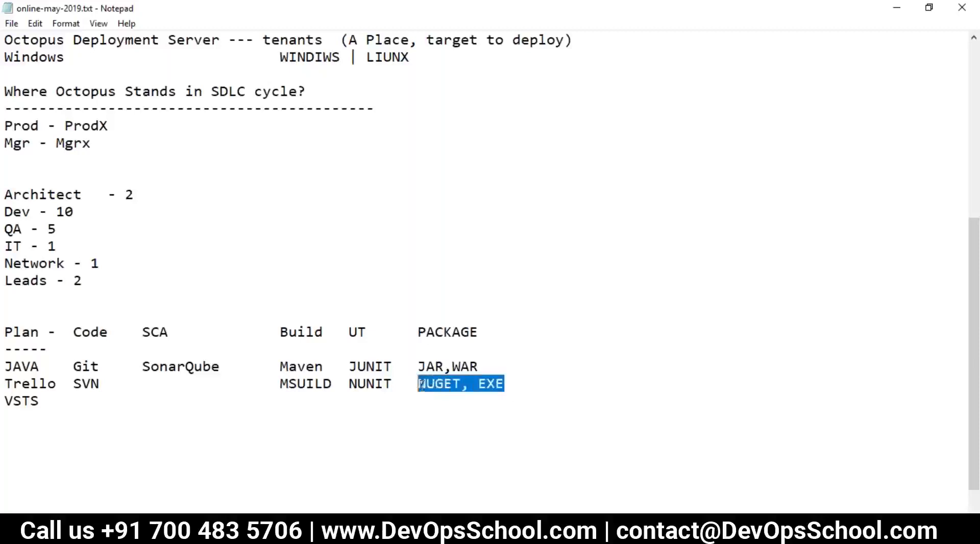
pyautogui.click(442, 404)
# Add a Repos column heading right after PACKAGE.
pyautogui.doubleClick(442, 331)
pyautogui.click(491, 332)
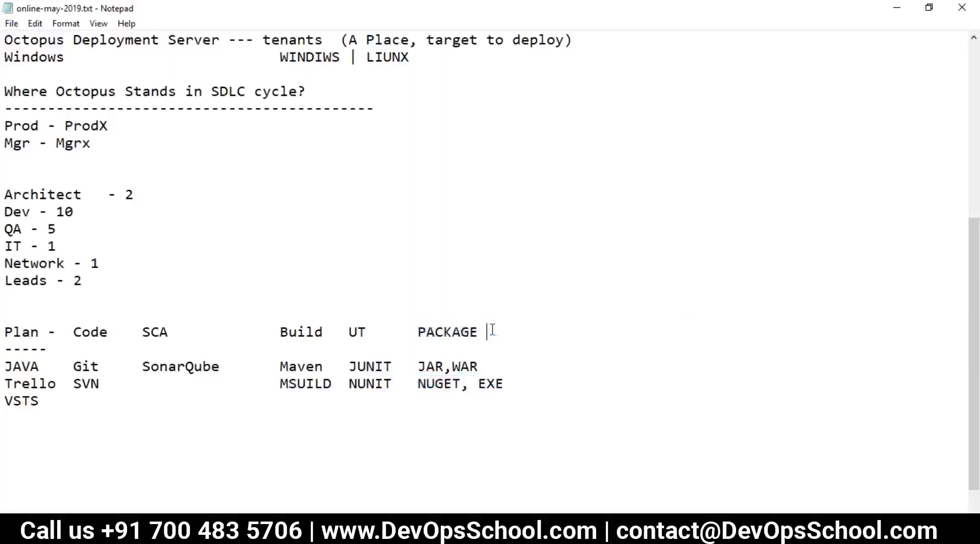
pyautogui.press('Tab')
pyautogui.press('Down')
pyautogui.press('Tab')
pyautogui.click(497, 334)
pyautogui.press('Tab')
pyautogui.write('Repos')
pyautogui.click(556, 333)
pyautogui.press('BackSpace')
# List Artifactory under Repos on the JAR,WAR row and Nuget on the NUGET, EXE row.
pyautogui.click(498, 367)
pyautogui.write('Artifactory')
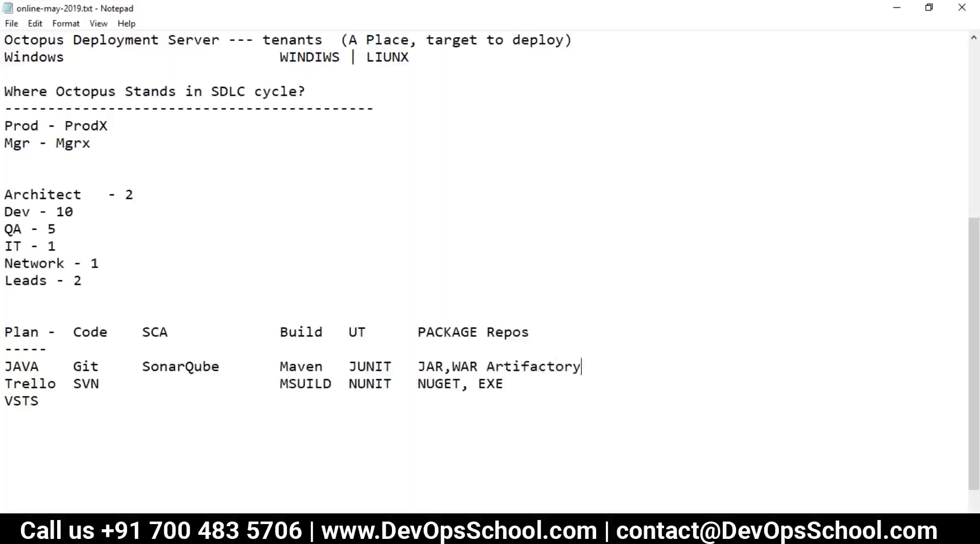
pyautogui.click(519, 387)
pyautogui.press('Tab')
pyautogui.write('Nuget')
pyautogui.press('BackSpace')
pyautogui.write('t')
pyautogui.scroll(1, 504, 384)
pyautogui.click(556, 435)
pyautogui.press('BackSpace')
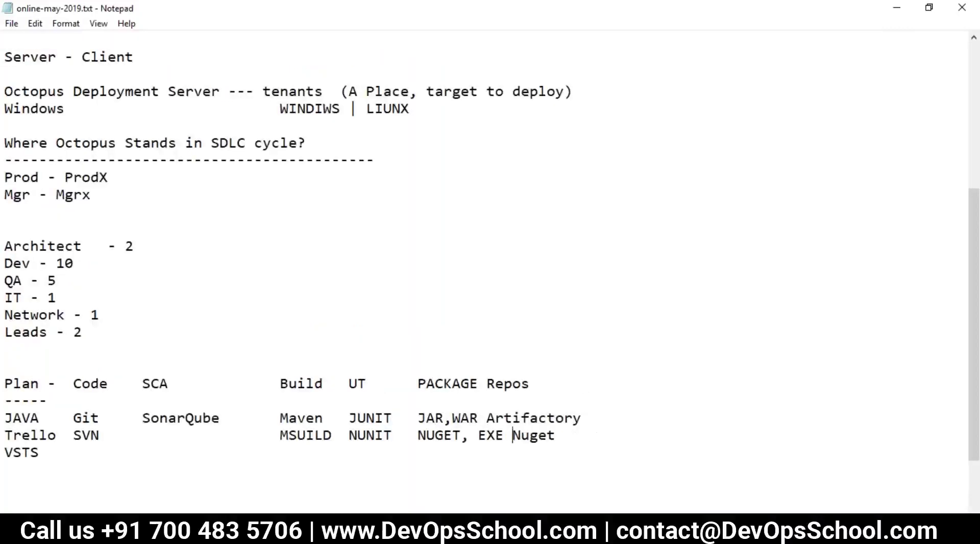
pyautogui.scroll(-2, 517, 421)
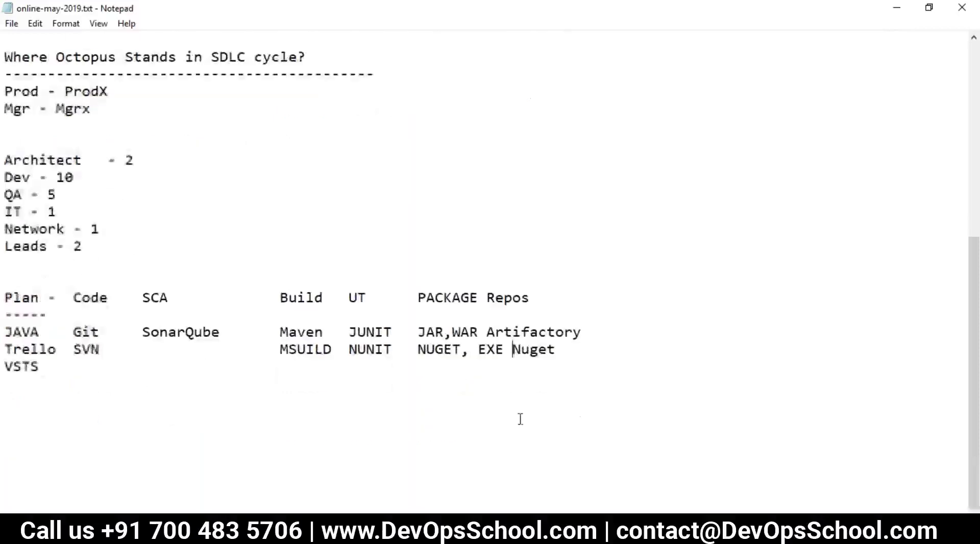
pyautogui.moveTo(6, 298); pyautogui.dragTo(552, 363)
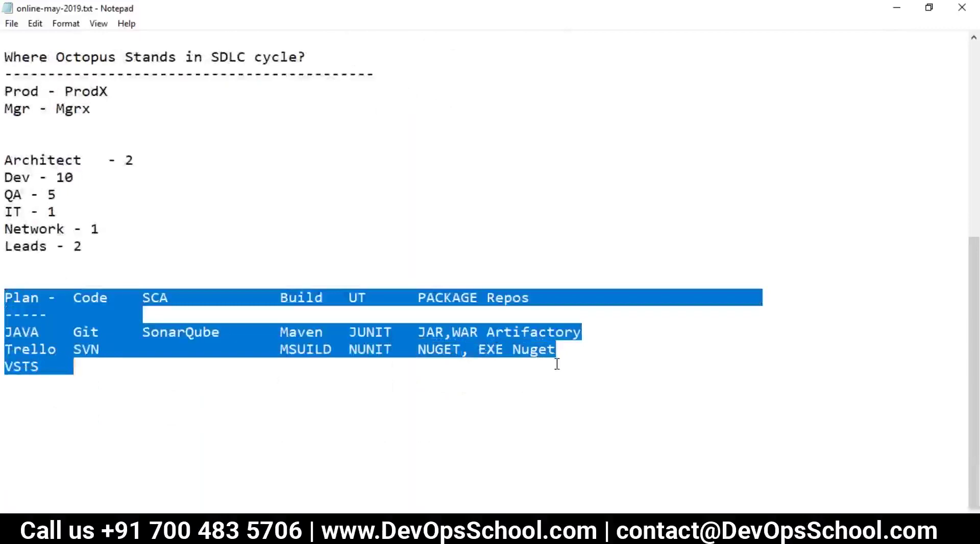
pyautogui.click(394, 398)
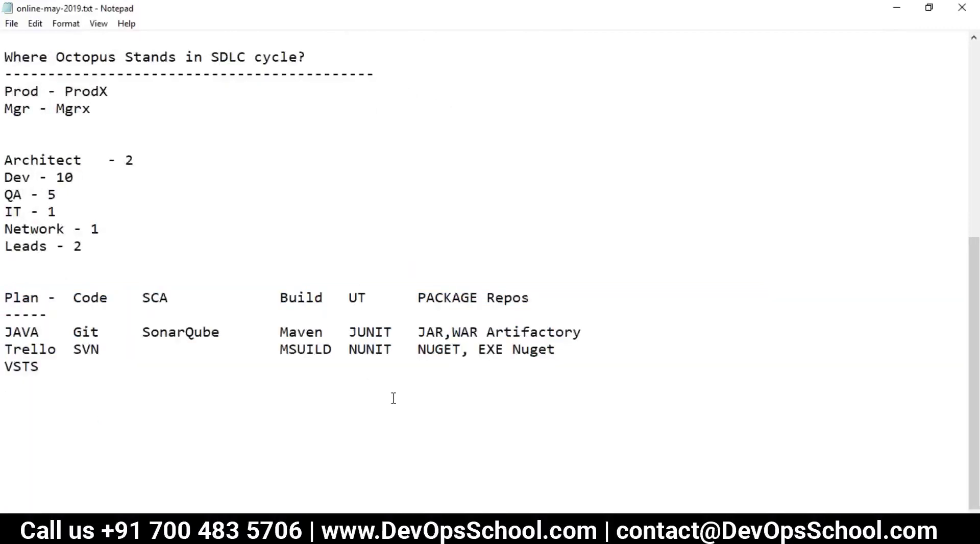
pyautogui.moveTo(531, 298); pyautogui.dragTo(489, 298)
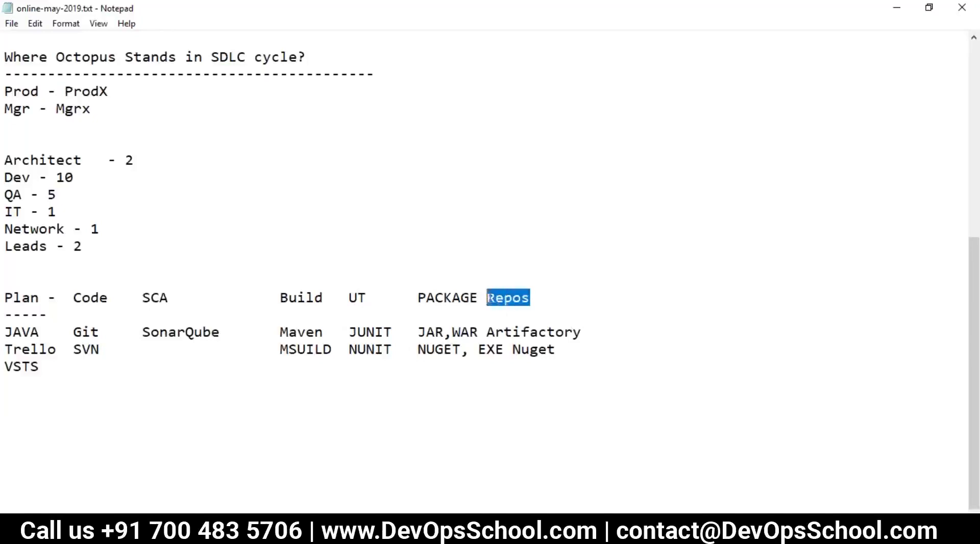
pyautogui.moveTo(488, 332); pyautogui.dragTo(572, 333)
pyautogui.moveTo(6, 298); pyautogui.dragTo(48, 367)
pyautogui.doubleClick(85, 332)
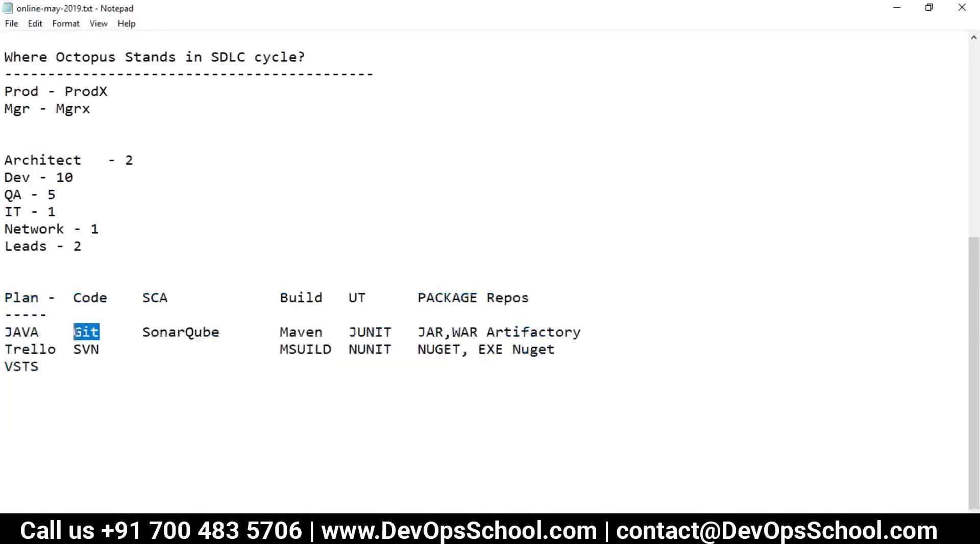
pyautogui.moveTo(143, 332); pyautogui.dragTo(225, 332)
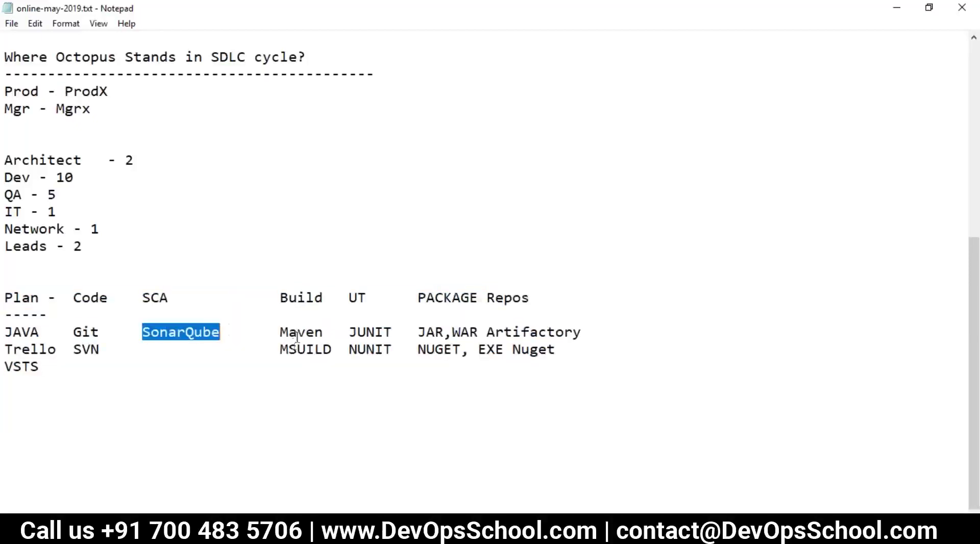
pyautogui.moveTo(289, 332); pyautogui.dragTo(308, 333)
pyautogui.moveTo(374, 333); pyautogui.dragTo(469, 350)
pyautogui.click(472, 362)
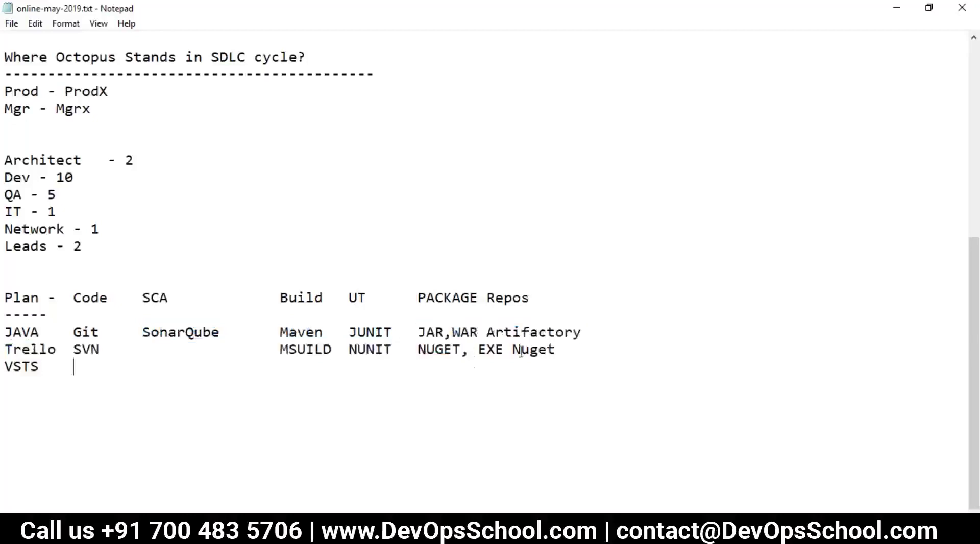
pyautogui.moveTo(583, 332); pyautogui.dragTo(489, 330)
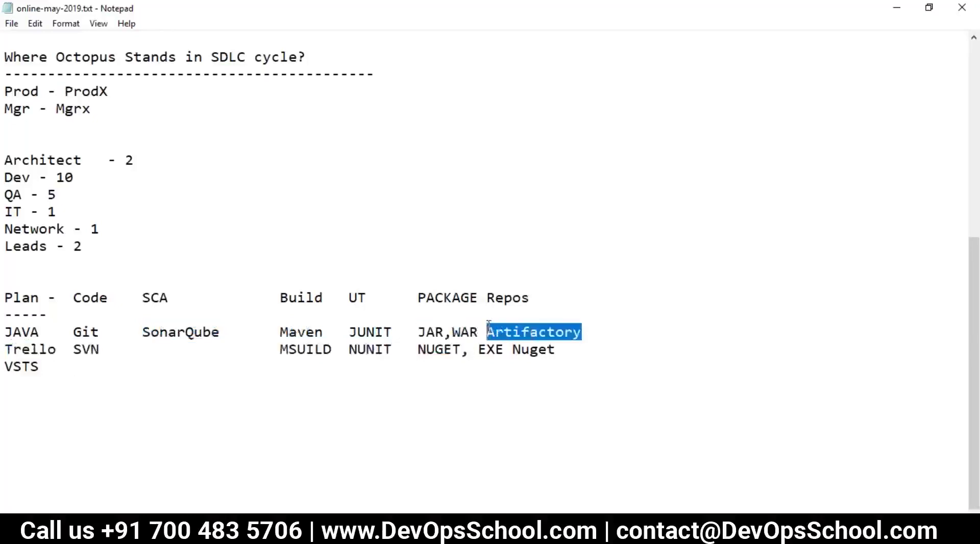
pyautogui.click(528, 298)
pyautogui.click(561, 347)
pyautogui.press('Return')
pyautogui.press('BackSpace')
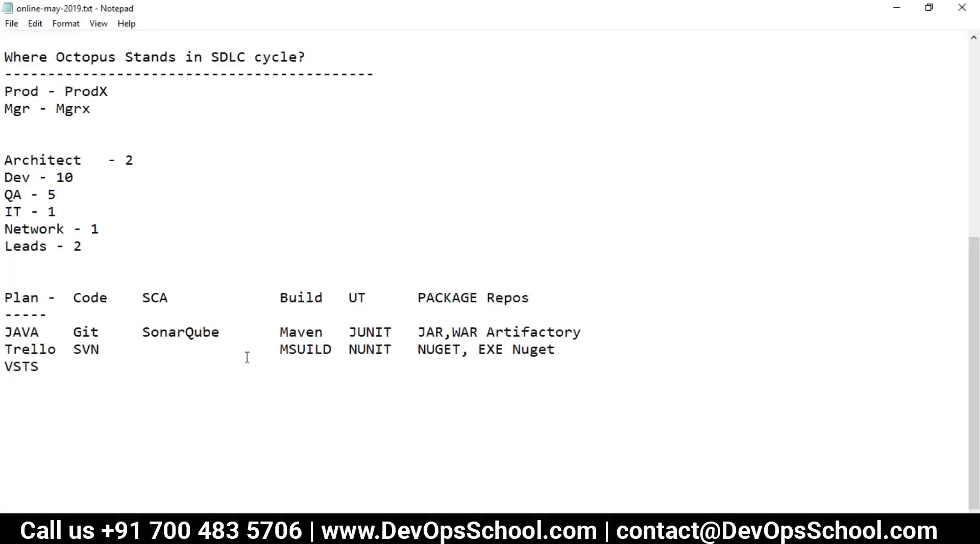
# Add a 'Deploy 2' heading on a new line below VSTS.
pyautogui.click(130, 368)
pyautogui.press('Return')
pyautogui.press('Return')
pyautogui.write('Dep')
pyautogui.write('loe')
pyautogui.press('BackSpace')
pyautogui.press('BackSpace')
pyautogui.write('y  2')
pyautogui.press('Return')
# List the environments DEV, STage, Int, Preprod and Prod on indented lines under Deploy 2.
pyautogui.press('Tab')
pyautogui.press('Tab')
pyautogui.write('DEV')
pyautogui.press('Return')
pyautogui.press('Tab')
pyautogui.press('Tab')
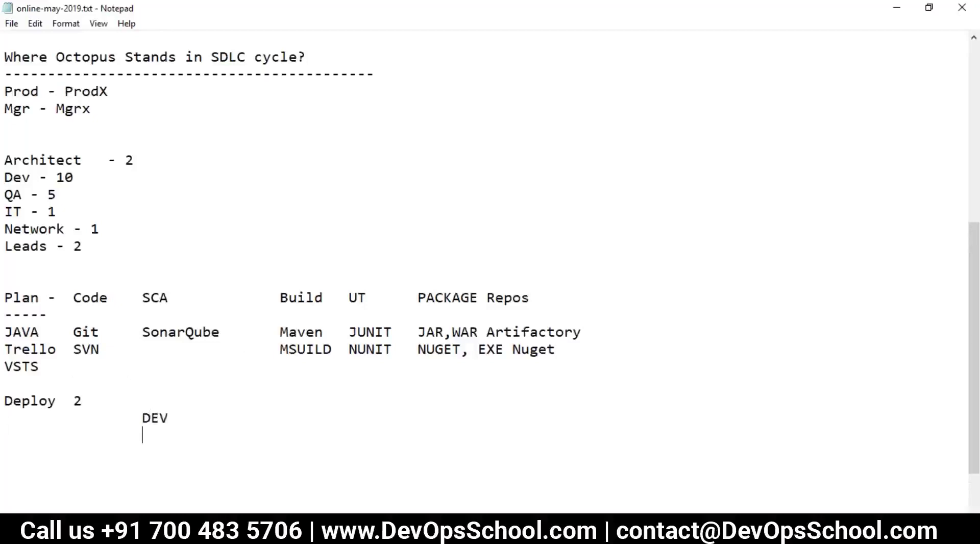
pyautogui.write('STage')
pyautogui.press('Return')
pyautogui.press('Tab')
pyautogui.press('Tab')
pyautogui.write('Int')
pyautogui.press('Return')
pyautogui.press('Tab')
pyautogui.press('Tab')
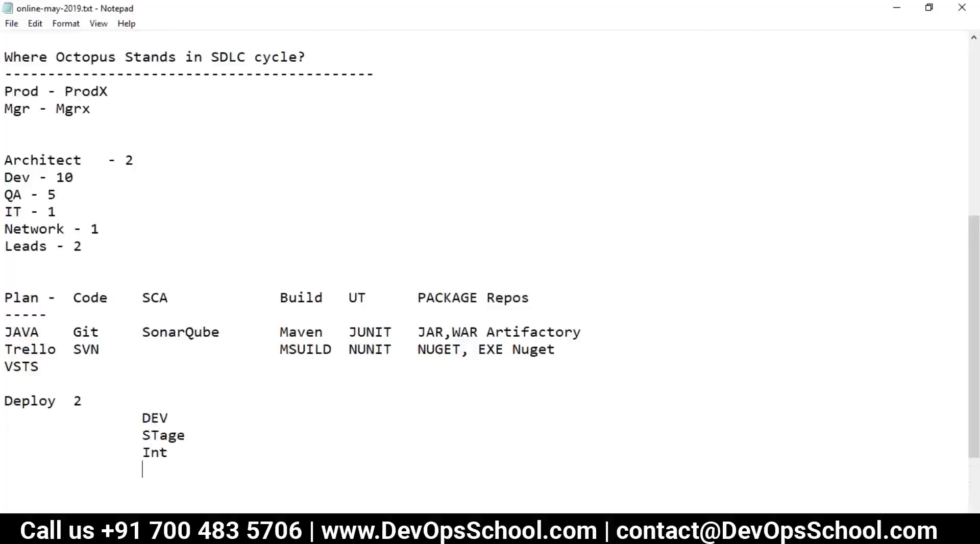
pyautogui.write('Preprod')
pyautogui.press('Return')
pyautogui.press('Tab')
pyautogui.press('Tab')
pyautogui.write('Prod')
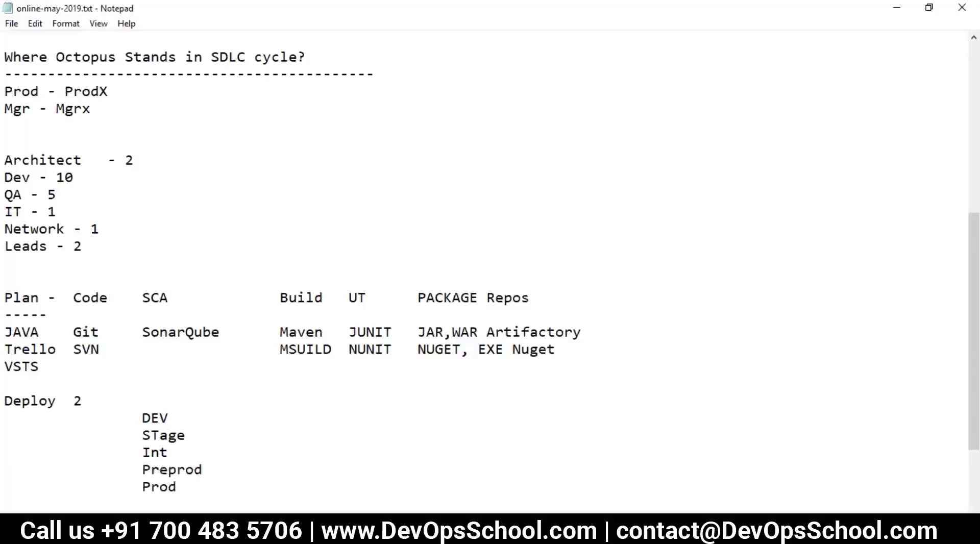
# Highlight each environment name, then the whole environment list from Prod upward.
pyautogui.scroll(-2, 98, 396)
pyautogui.moveTo(5, 297)
pyautogui.mouseDown()
pyautogui.moveTo(143, 319)
pyautogui.moveTo(205, 389)
pyautogui.moveTo(7, 320)
pyautogui.moveTo(11, 291)
pyautogui.mouseUp()
pyautogui.click(194, 393)
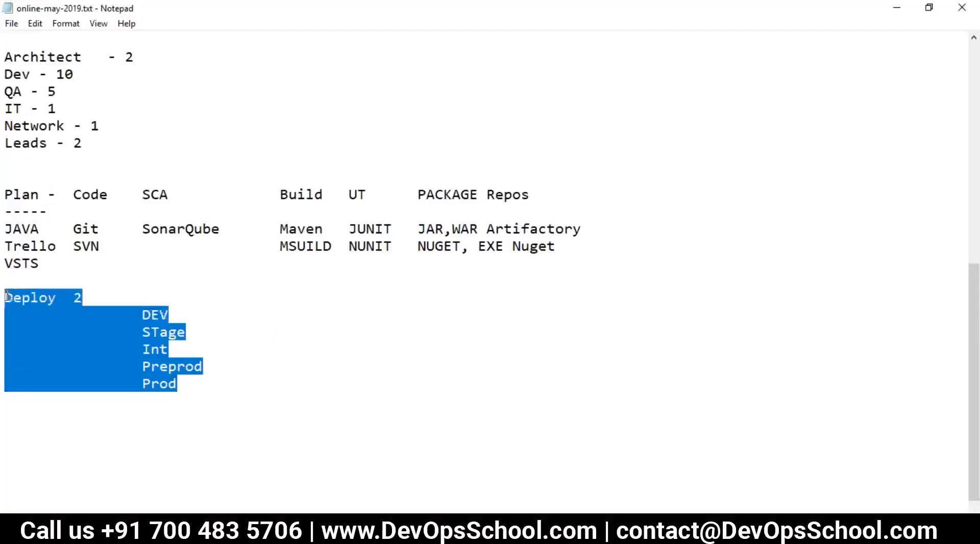
pyautogui.click(152, 332)
pyautogui.doubleClick(164, 315)
pyautogui.doubleClick(164, 332)
pyautogui.doubleClick(162, 349)
pyautogui.doubleClick(170, 367)
pyautogui.doubleClick(162, 384)
pyautogui.moveTo(179, 387); pyautogui.dragTo(7, 303)
# Add a row of equals signs as a divider below Prod.
pyautogui.click(513, 228)
pyautogui.click(168, 384)
pyautogui.moveTo(181, 388); pyautogui.dragTo(6, 297)
pyautogui.click(189, 377)
pyautogui.press('Return')
pyautogui.write('========================================')
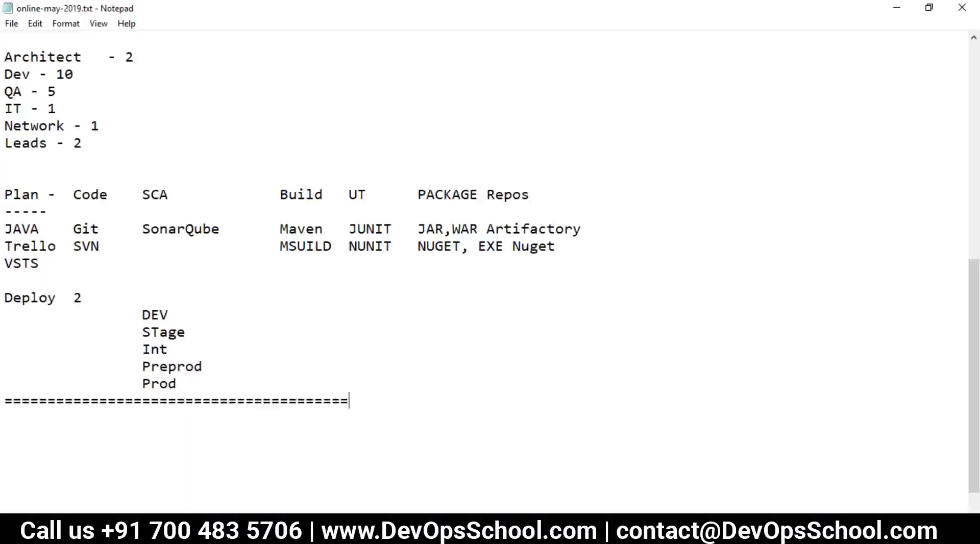
# Add an indented 'Stage - 200 Boxes' note and correct STage to Stage in the list.
pyautogui.scroll(-1, 203, 390)
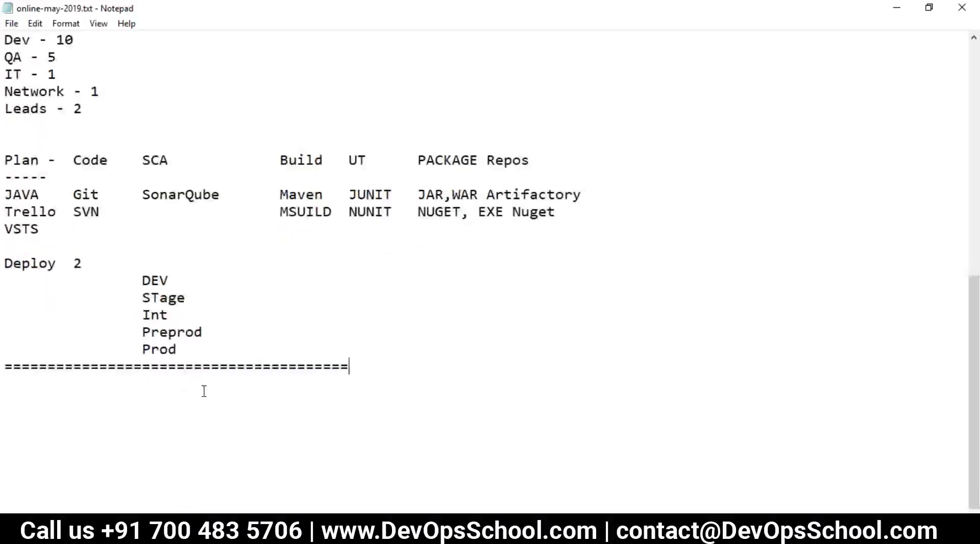
pyautogui.press('Return')
pyautogui.press('Tab')
pyautogui.write('Stage')
pyautogui.moveTo(150, 297); pyautogui.dragTo(160, 298)
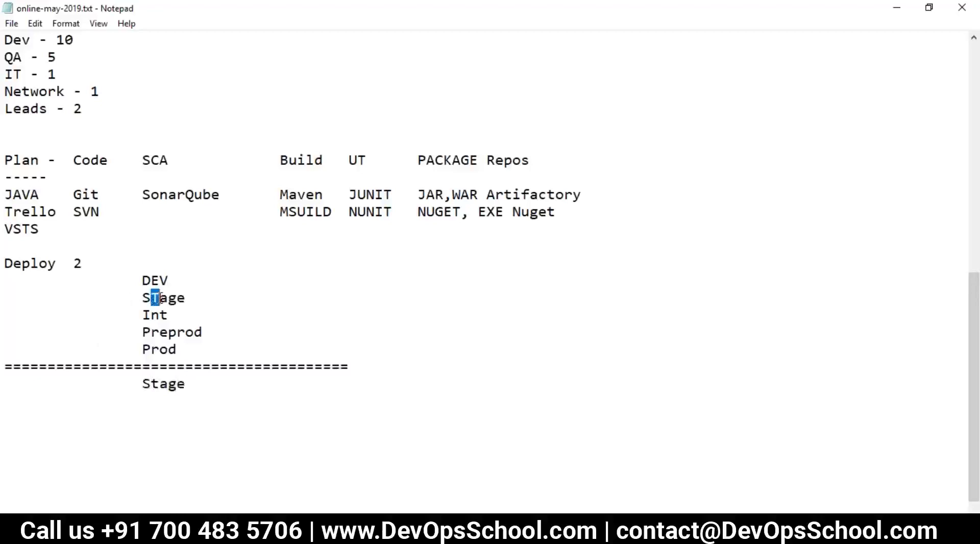
pyautogui.write('t')
pyautogui.click(204, 380)
pyautogui.write('- 200 Boxes')
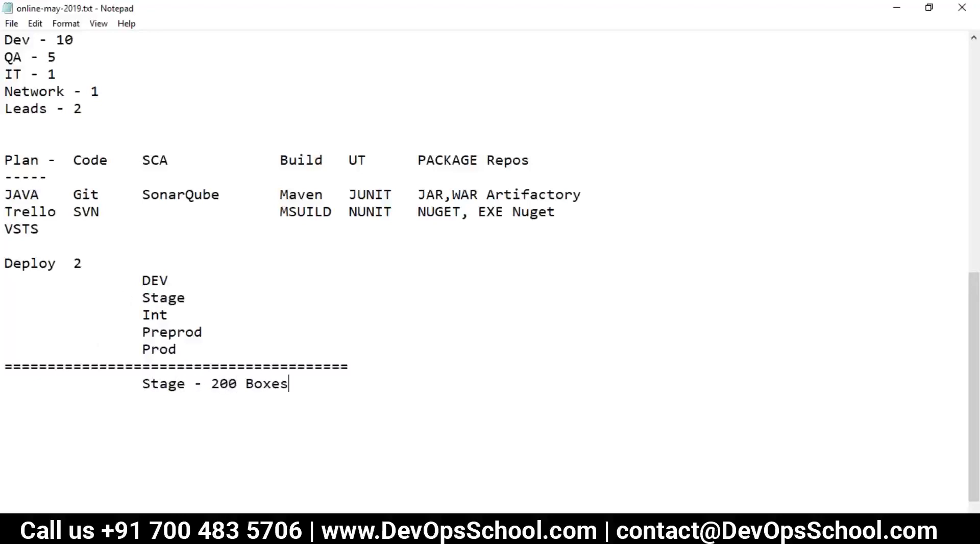
pyautogui.press('Return')
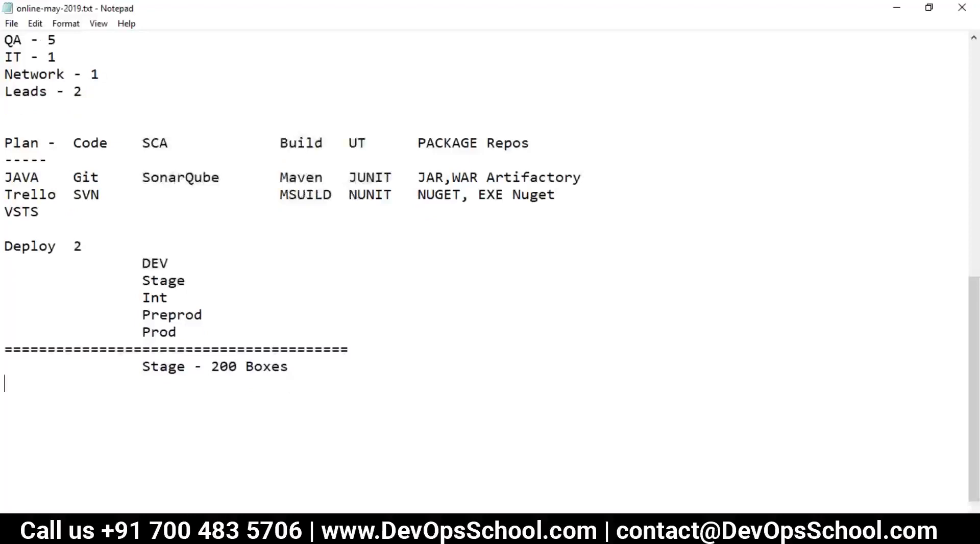
# Label the environment list 'ENV......' beside Deploy 2.
pyautogui.moveTo(187, 366); pyautogui.dragTo(142, 366)
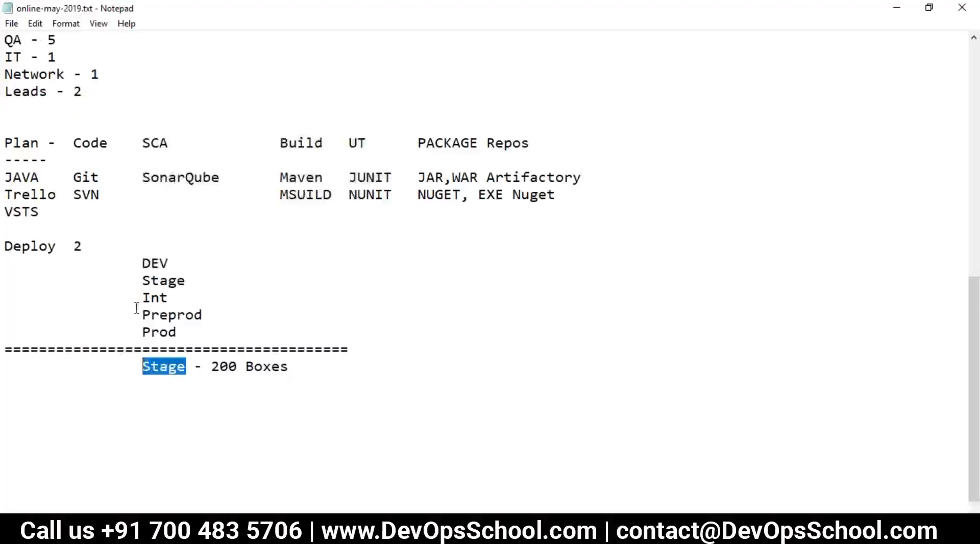
pyautogui.click(134, 247)
pyautogui.write('E')
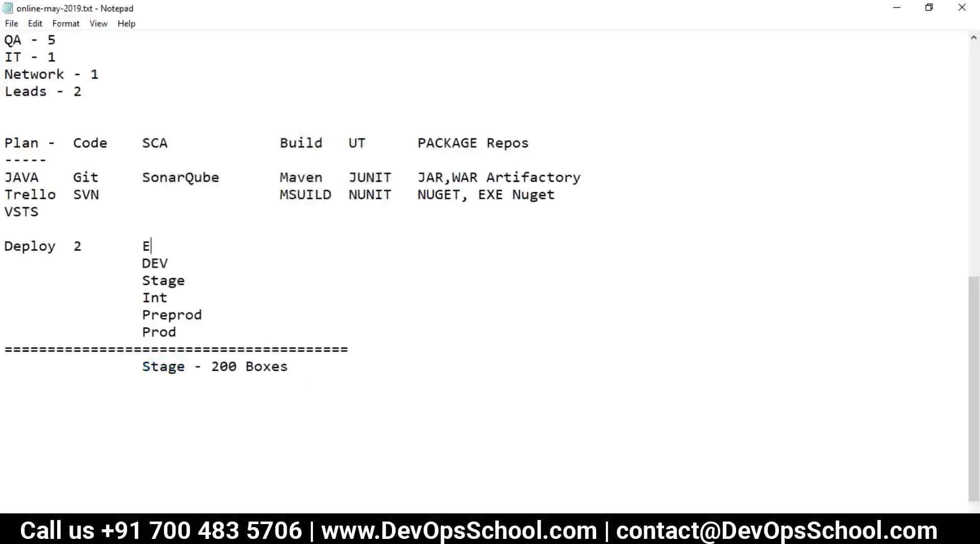
pyautogui.write('NV......')
# Add indented timing lines '1 Dep - 9 mins' and '200 mins - 9 mins' under the Stage note.
pyautogui.moveTo(186, 366); pyautogui.dragTo(141, 366)
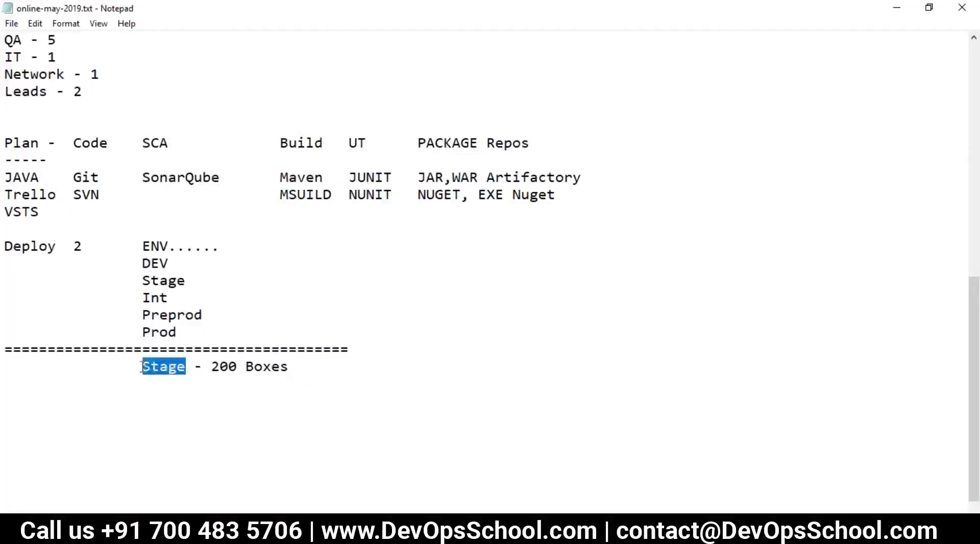
pyautogui.moveTo(212, 366); pyautogui.dragTo(292, 375)
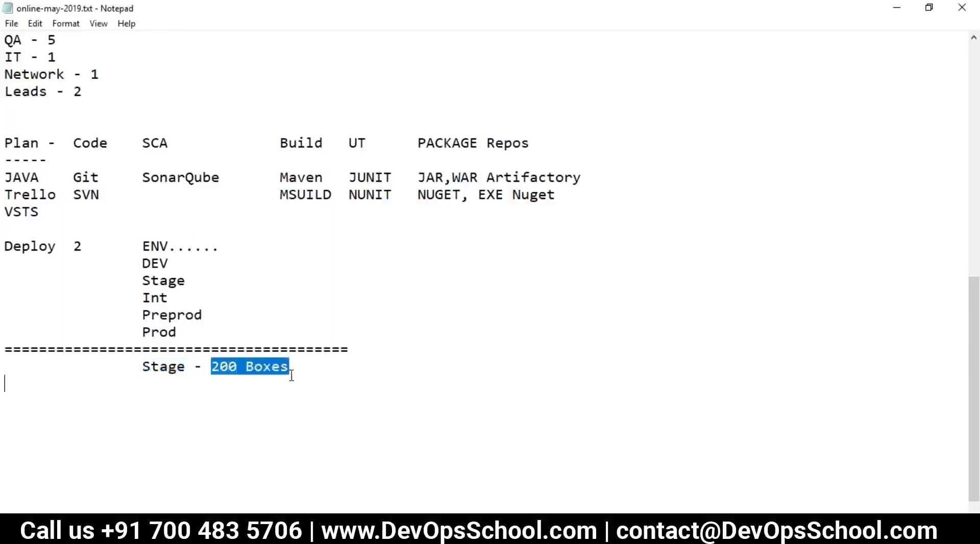
pyautogui.click(296, 369)
pyautogui.press('Return')
pyautogui.press('Tab')
pyautogui.press('Tab')
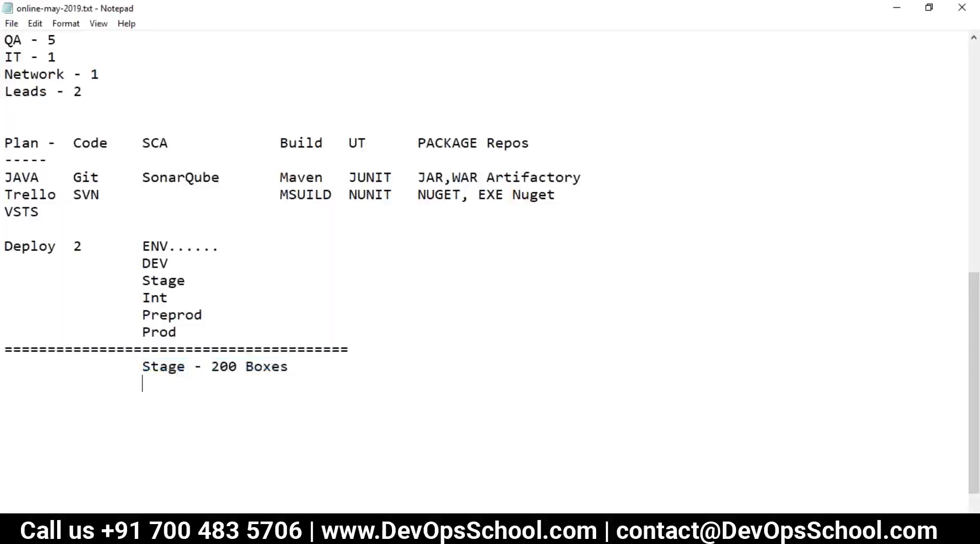
pyautogui.write('1 Dep - 9 mins')
pyautogui.press('Return')
pyautogui.press('Tab')
pyautogui.press('Tab')
pyautogui.write('200 mins - ')
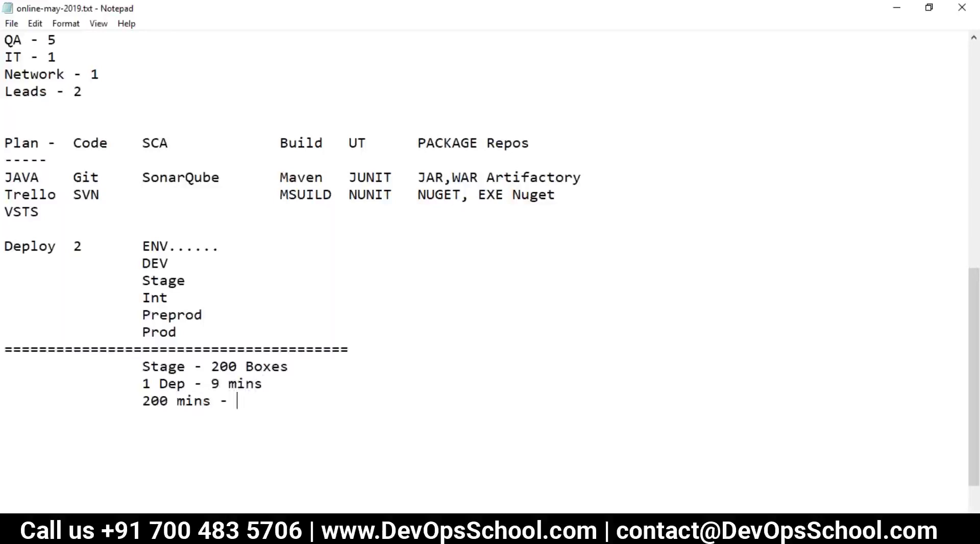
pyautogui.write('9 mins')
# Add a dashed rule below the timing lines.
pyautogui.moveTo(143, 384); pyautogui.dragTo(293, 401)
pyautogui.doubleClick(249, 384)
pyautogui.click(297, 401)
pyautogui.press('Return')
pyautogui.press('Tab')
pyautogui.press('Tab')
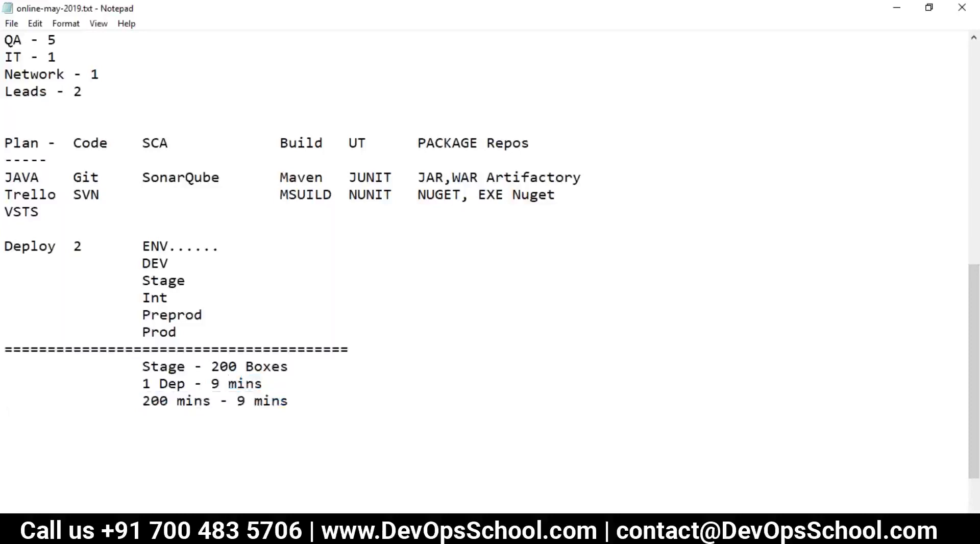
pyautogui.write('-----------------')
# Add the total line '1 mins(Getting a 200 boxes) + 9 mins dep....' below the rule.
pyautogui.press('Return')
pyautogui.press('Tab')
pyautogui.press('Tab')
pyautogui.write('1 mins(Geet')
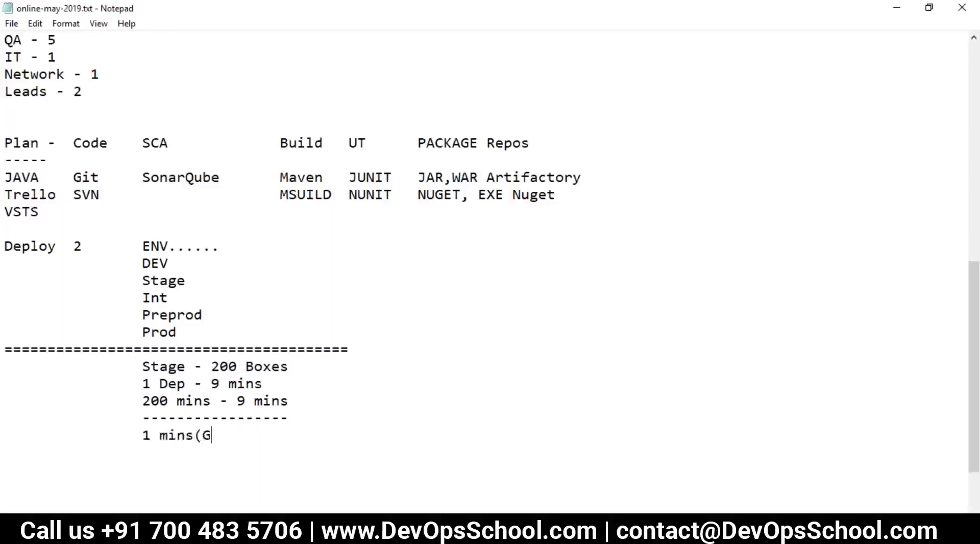
pyautogui.press('BackSpace')
pyautogui.press('BackSpace')
pyautogui.write('tting a 200 boxes)')
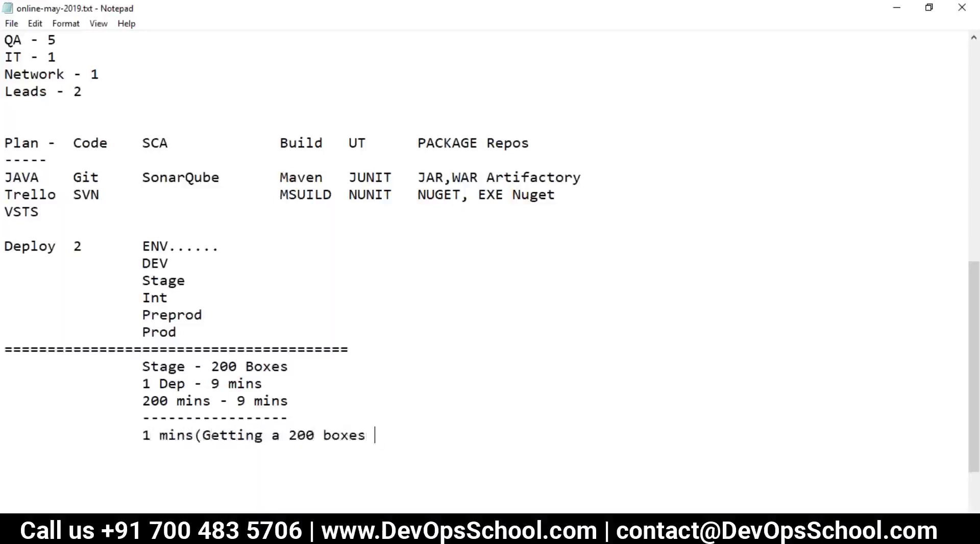
pyautogui.press('BackSpace')
pyautogui.write(') + 9 mins dep.')
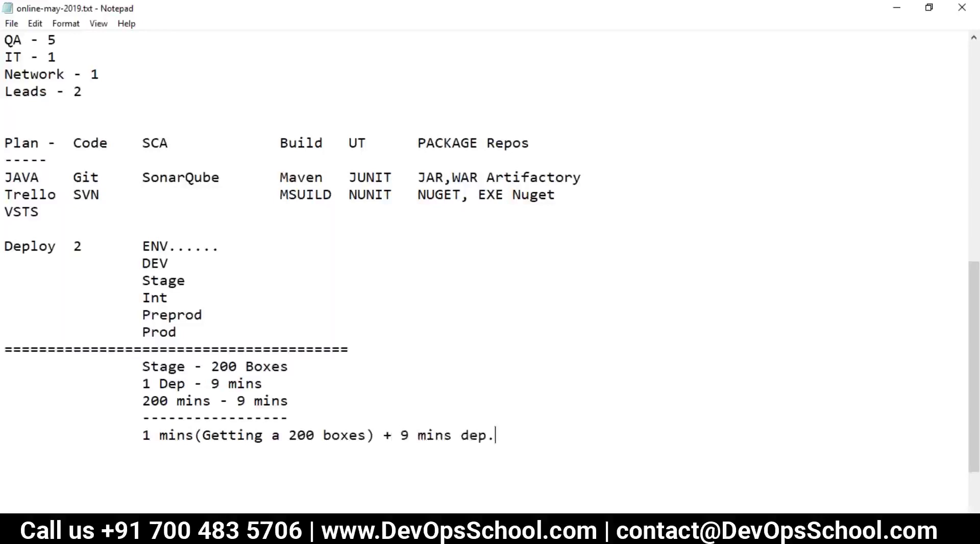
pyautogui.write('...')
pyautogui.press('Return')
pyautogui.press('Return')
# Add an indented 'Parrell Deployment ----' line below the timing notes.
pyautogui.press('Tab')
pyautogui.write('Parrell Deployent')
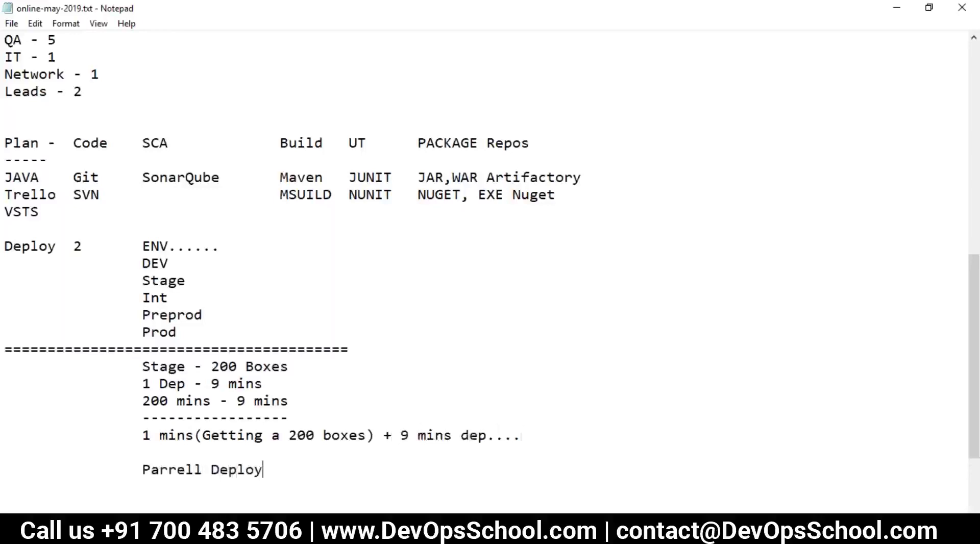
pyautogui.press('BackSpace')
pyautogui.press('BackSpace')
pyautogui.write('ment - --=')
pyautogui.press('BackSpace')
pyautogui.press('BackSpace')
pyautogui.write('---')
pyautogui.moveTo(143, 435); pyautogui.dragTo(195, 435)
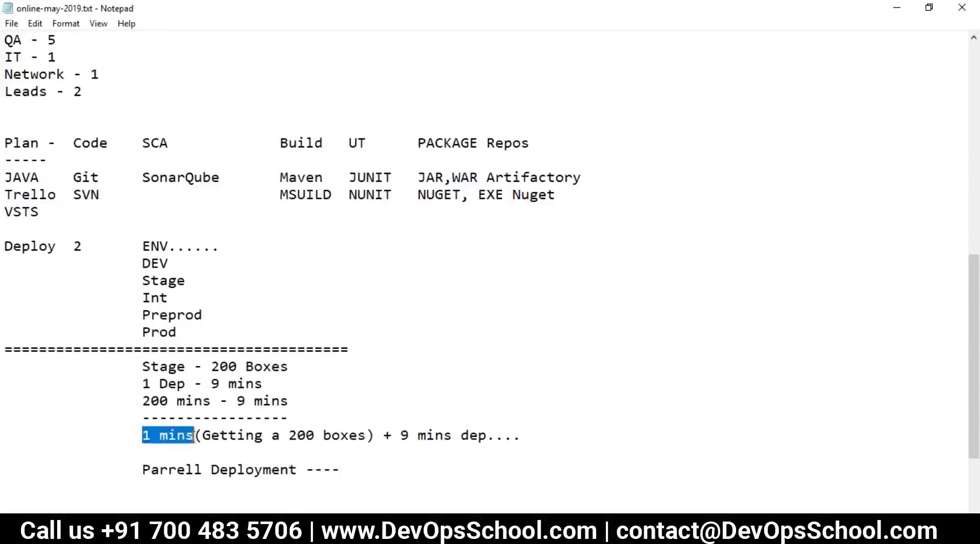
# Insert the question 'How to get 200 boxes inn 1 mins?' above Parrell Deployment.
pyautogui.scroll(-2, 193, 448)
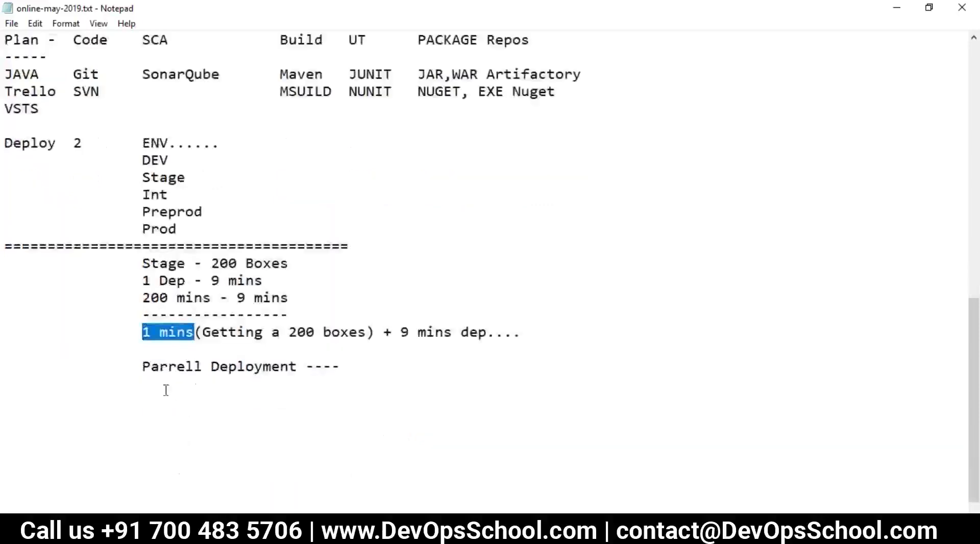
pyautogui.click(144, 352)
pyautogui.press('Return')
pyautogui.press('Tab')
pyautogui.press('BackSpace')
pyautogui.write('Hw')
pyautogui.press('BackSpace')
pyautogui.press('BackSpace')
pyautogui.press('BackSpace')
pyautogui.write('How to get ')
pyautogui.write('200 bixs')
pyautogui.press('BackSpace')
pyautogui.press('BackSpace')
pyautogui.press('BackSpace')
pyautogui.write('oxes inn 1 mins?')
pyautogui.press('Return')
pyautogui.press('Tab')
# Prefix 'How to do' to the Parrell Deployment line and re-indent it.
pyautogui.click(142, 400)
pyautogui.write('How to do')
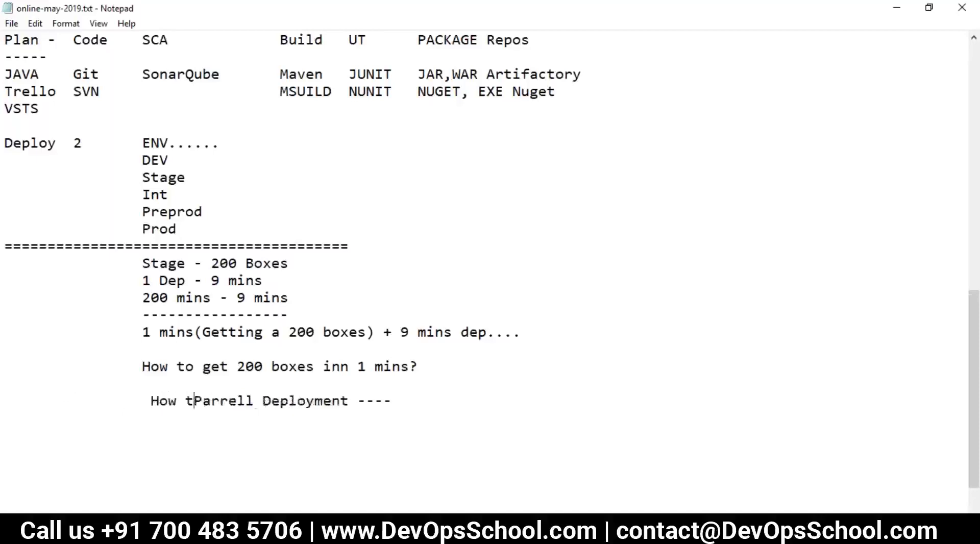
pyautogui.click(143, 401)
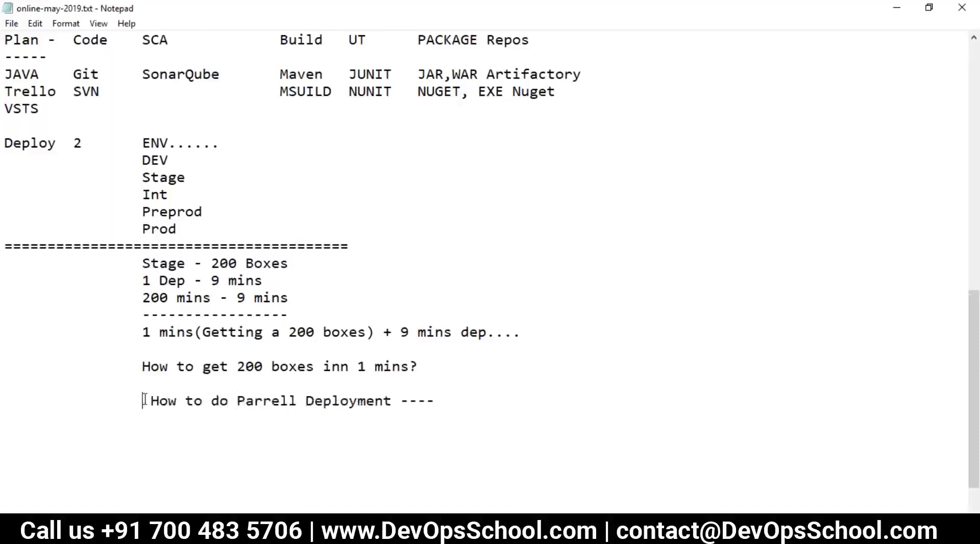
pyautogui.press('BackSpace')
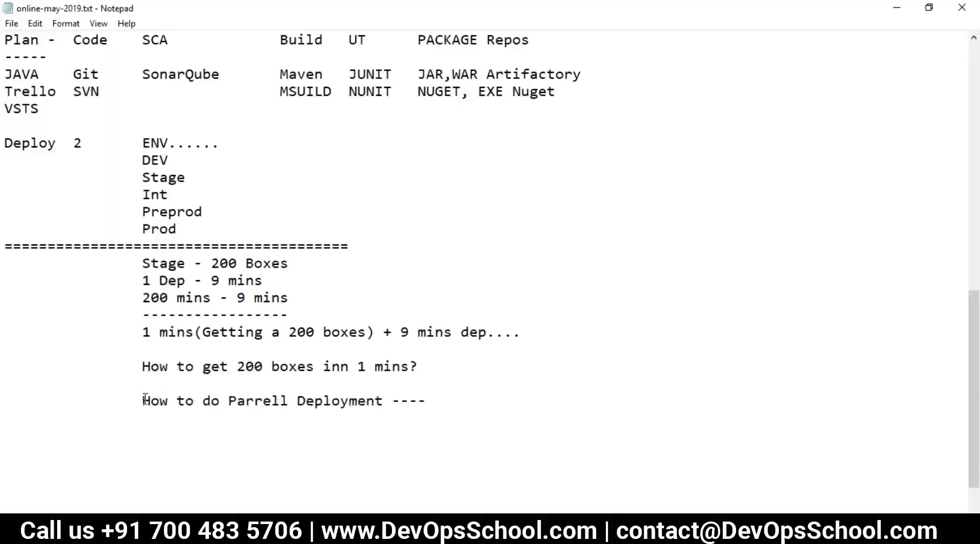
pyautogui.press('BackSpace')
pyautogui.press('BackSpace')
pyautogui.press('BackSpace')
pyautogui.press('Tab')
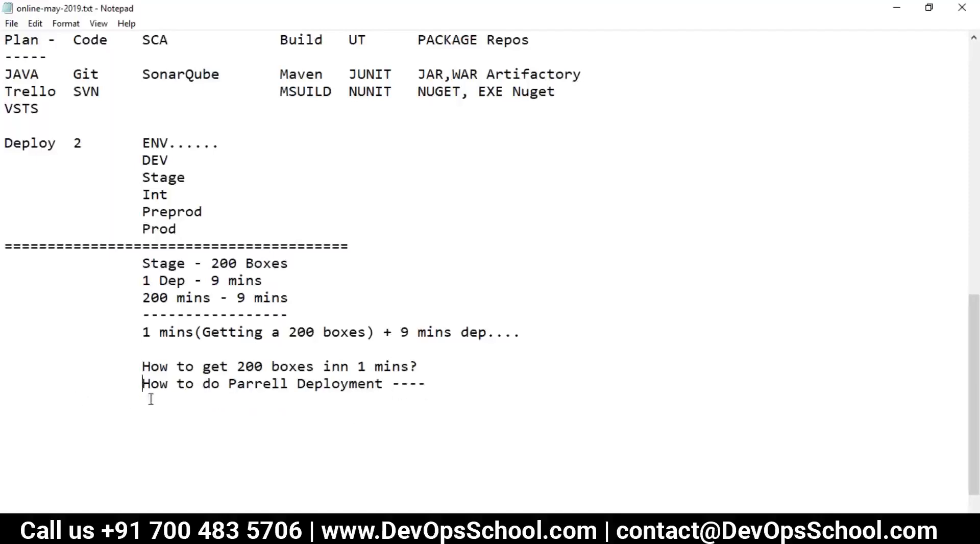
# Insert a blank line below the 200 boxes question.
pyautogui.click(427, 362)
pyautogui.moveTo(428, 362); pyautogui.dragTo(170, 375)
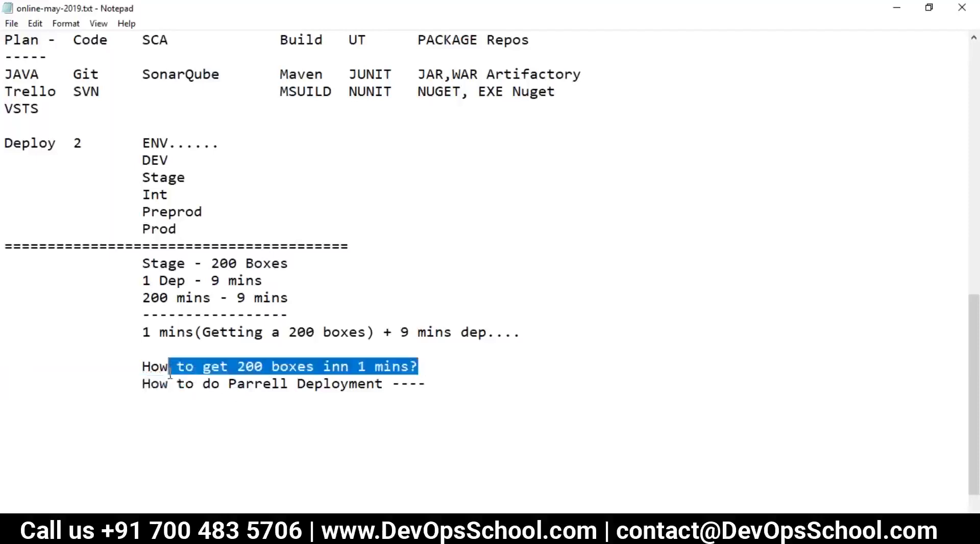
pyautogui.click(364, 357)
pyautogui.hotkey('shift', 'Home')
pyautogui.click(439, 365)
pyautogui.press('Return')
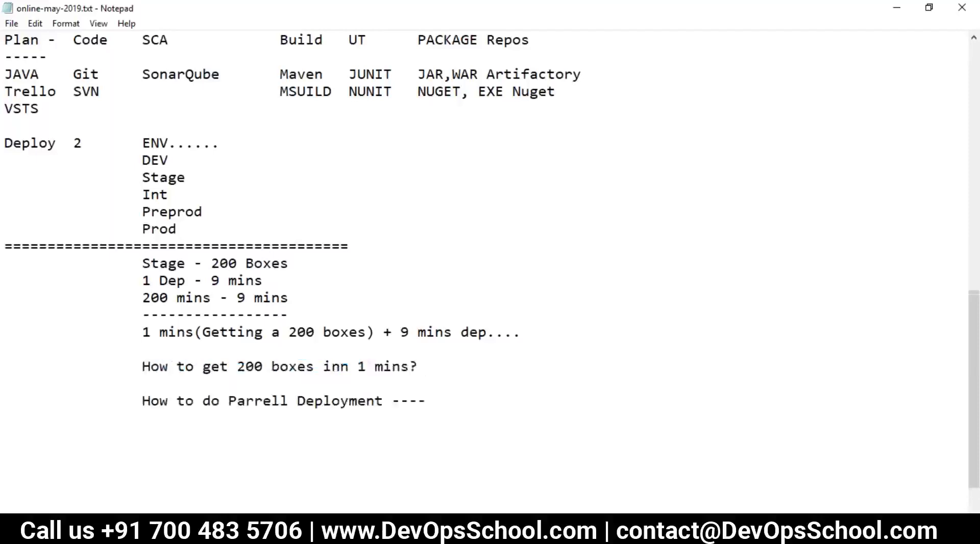
# Add an indented 'Cloud' line with 'Pvt Cloud - OpenStake, VSphere' tabbed beneath it.
pyautogui.press('Tab')
pyautogui.write('Cloud')
pyautogui.press('Return')
pyautogui.press('Tab')
pyautogui.press('Tab')
pyautogui.press('Tab')
pyautogui.press('Tab')
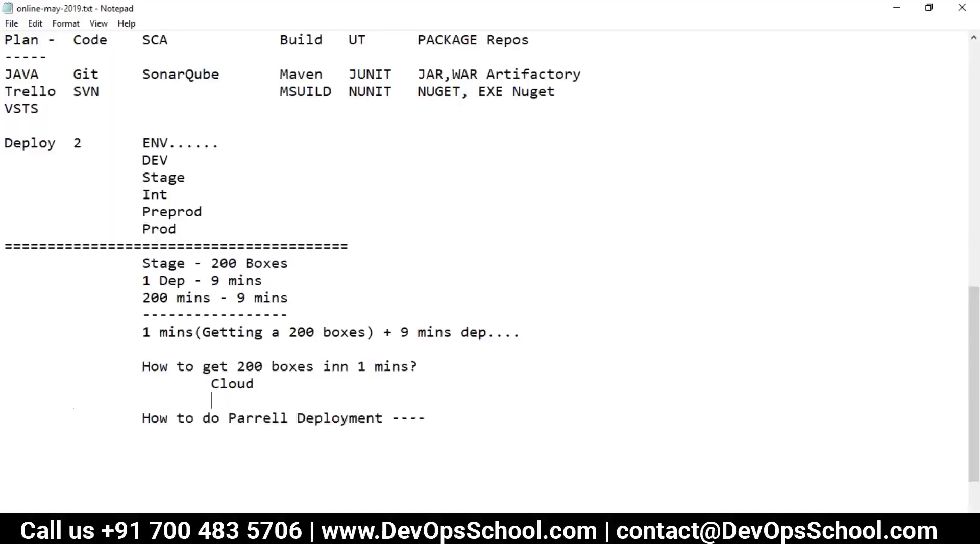
pyautogui.write('Pvt Cloud - OpenStake')
pyautogui.press('BackSpace')
pyautogui.write(', VSpa')
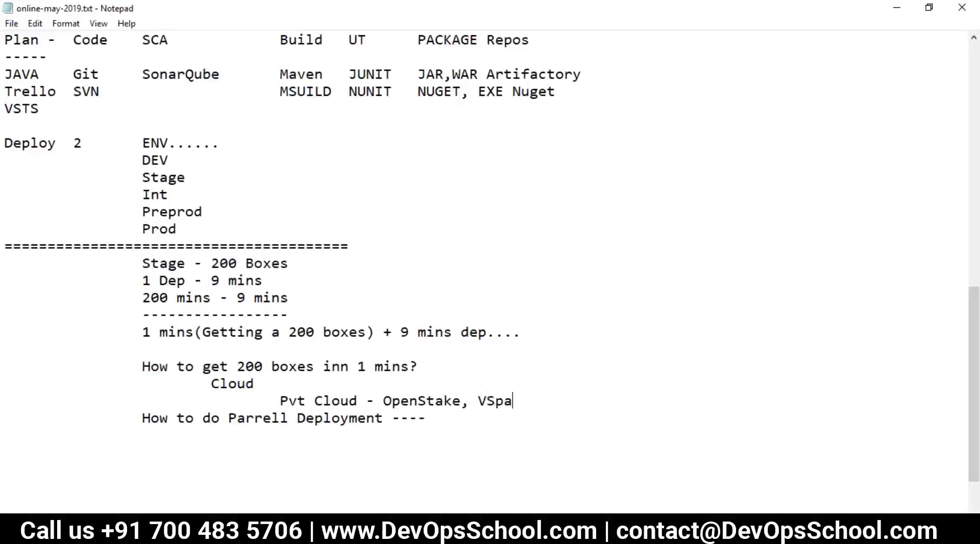
pyautogui.press('BackSpace')
pyautogui.write('here')
# Add a matching 'Pub Cloud - AWS, Azure, GC' line under the private cloud entry.
pyautogui.press('Return')
pyautogui.press('Tab')
pyautogui.press('Tab')
pyautogui.press('Tab')
pyautogui.press('Tab')
pyautogui.write('Pu')
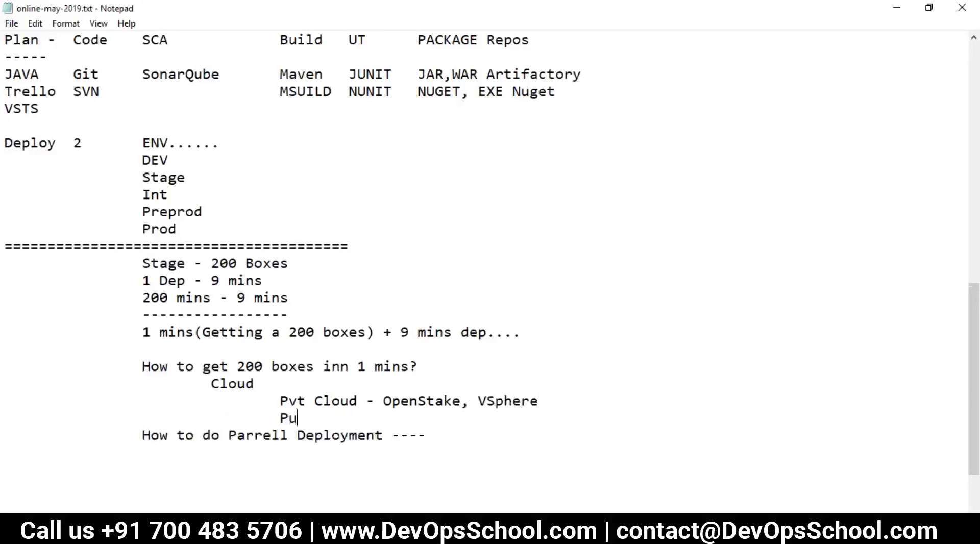
pyautogui.write('b Cloud - AWS, A')
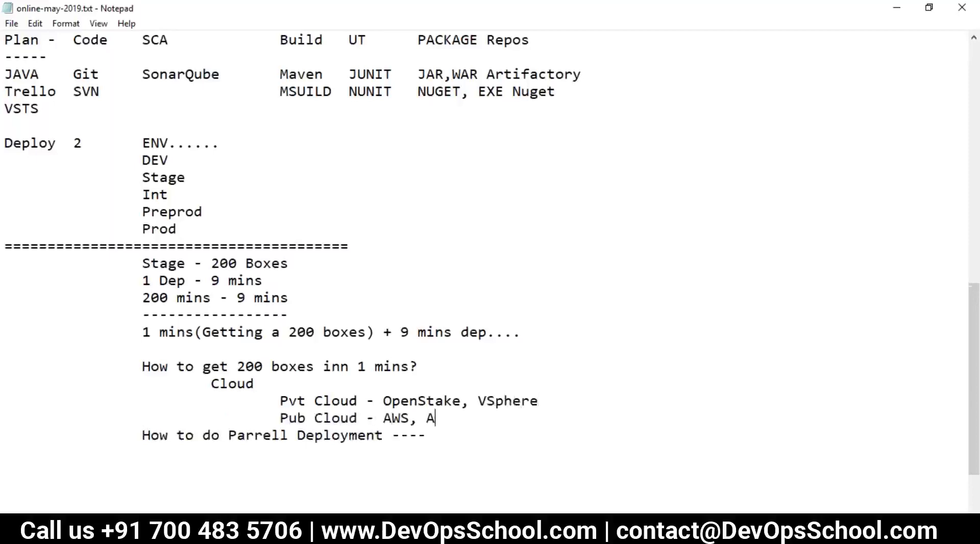
pyautogui.write('zure, GC')
pyautogui.moveTo(511, 417); pyautogui.dragTo(24, 400)
# Correct the misspelled 'inn' to 'in' in the 200 boxes question.
pyautogui.doubleClick(246, 367)
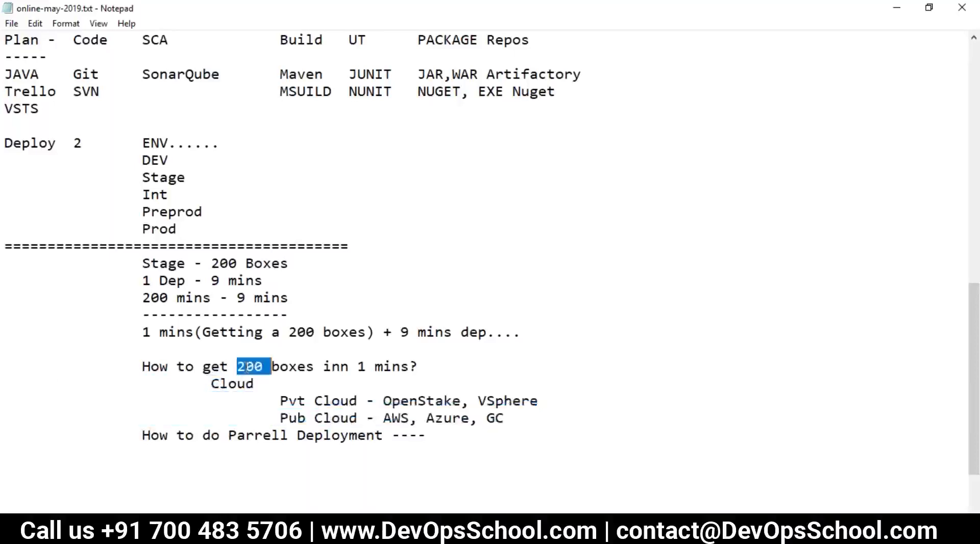
pyautogui.click(350, 367)
pyautogui.press('BackSpace')
pyautogui.press('Delete')
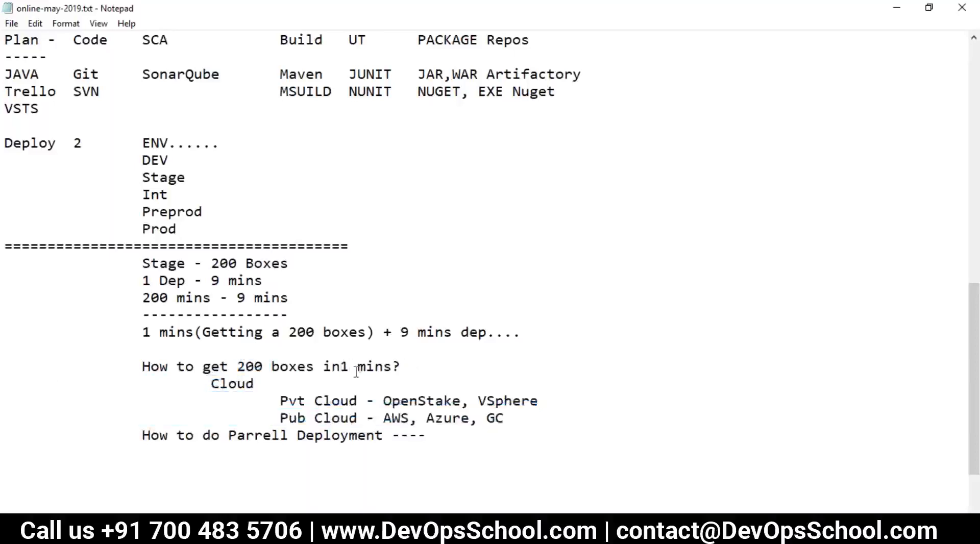
# Start a new indented line below the How to do Parrell Deployment question.
pyautogui.scroll(-2, 346, 384)
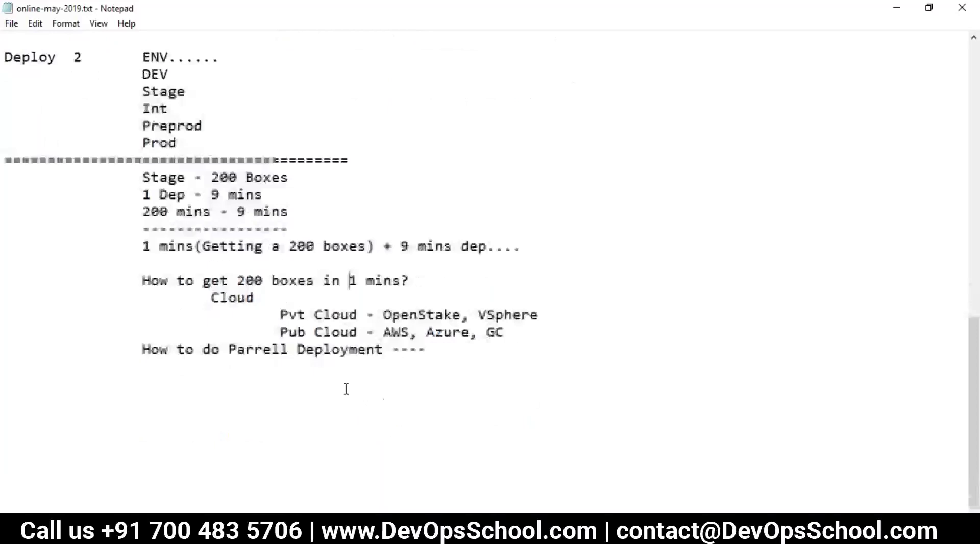
pyautogui.moveTo(142, 349)
pyautogui.mouseDown()
pyautogui.moveTo(289, 349)
pyautogui.moveTo(400, 333)
pyautogui.moveTo(449, 350)
pyautogui.moveTo(144, 350)
pyautogui.moveTo(145, 359)
pyautogui.mouseUp()
pyautogui.click(436, 351)
pyautogui.click(248, 382)
pyautogui.press('Return')
pyautogui.press('Tab')
pyautogui.press('Tab')
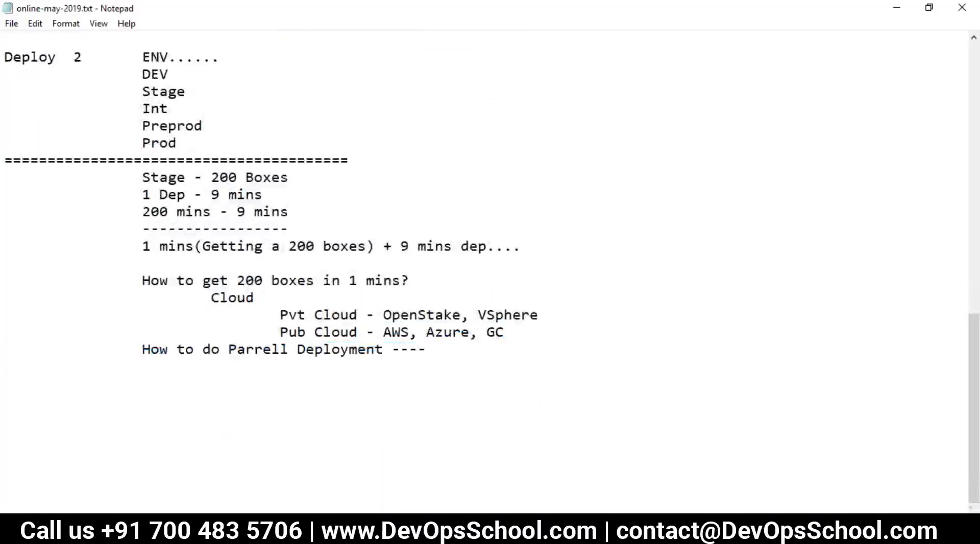
# Replace the trailing dashes after Deployment with '?' and add an indented 'Complexities?' heading.
pyautogui.moveTo(433, 349); pyautogui.dragTo(385, 349)
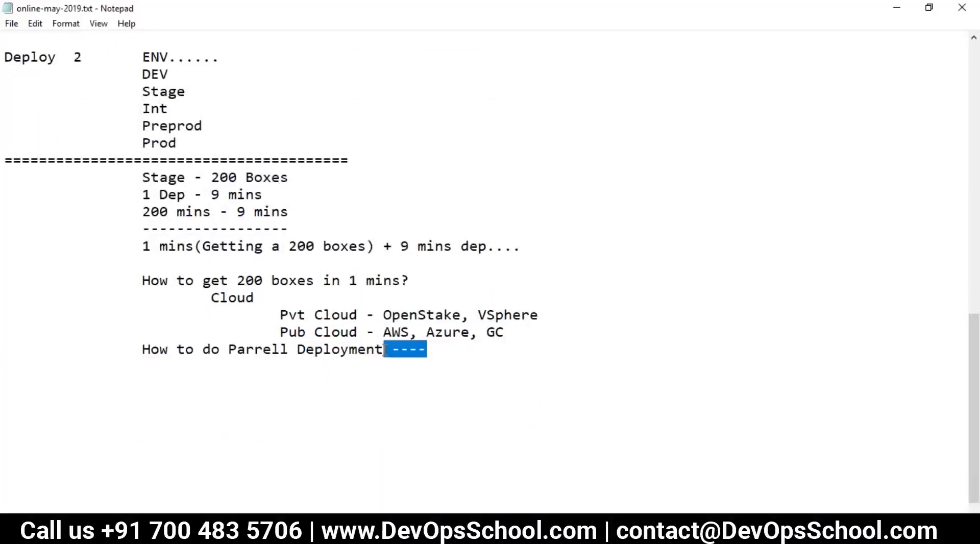
pyautogui.write('?')
pyautogui.press('Return')
pyautogui.press('Return')
pyautogui.press('Tab')
pyautogui.press('Tab')
pyautogui.write('Complexi')
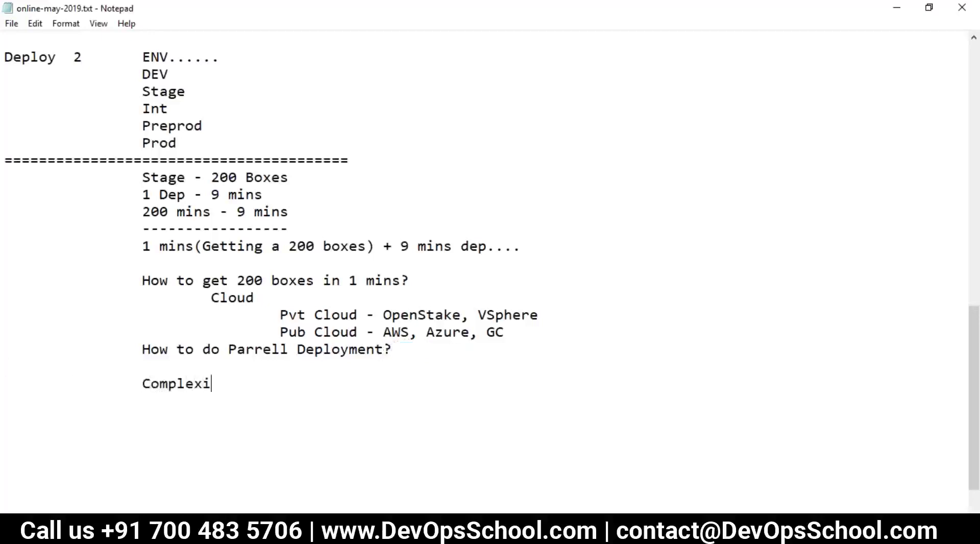
pyautogui.write('ties?')
pyautogui.press('Return')
pyautogui.press('Tab')
pyautogui.press('Tab')
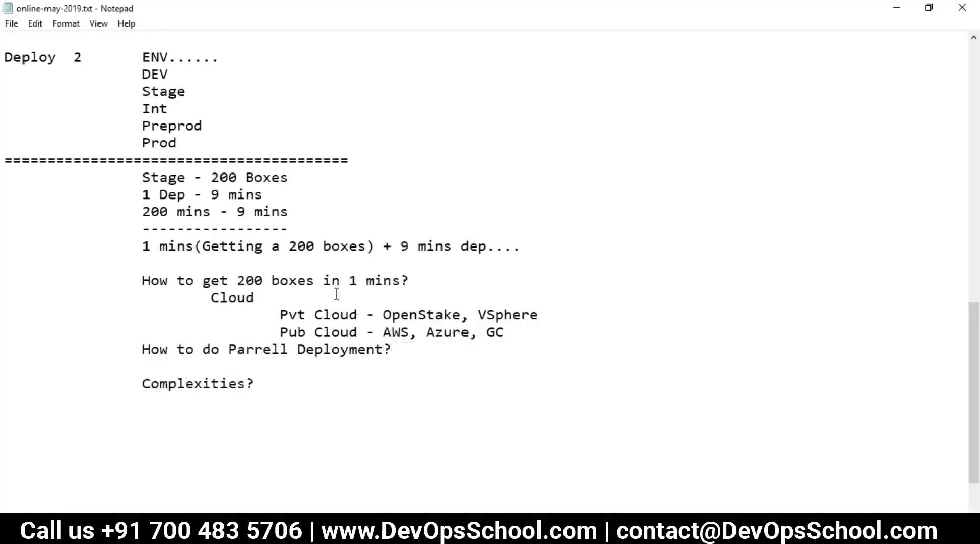
pyautogui.moveTo(264, 281); pyautogui.dragTo(237, 281)
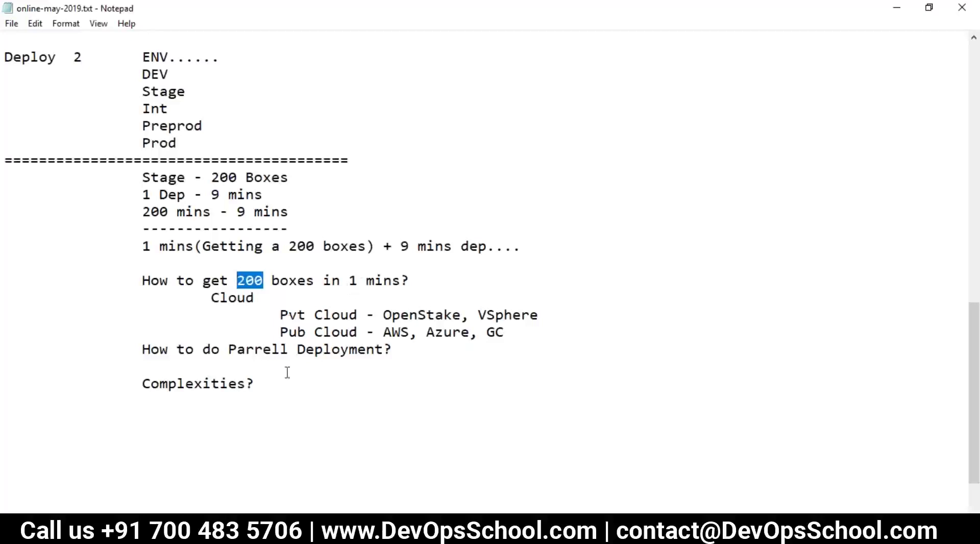
pyautogui.moveTo(281, 211); pyautogui.dragTo(237, 212)
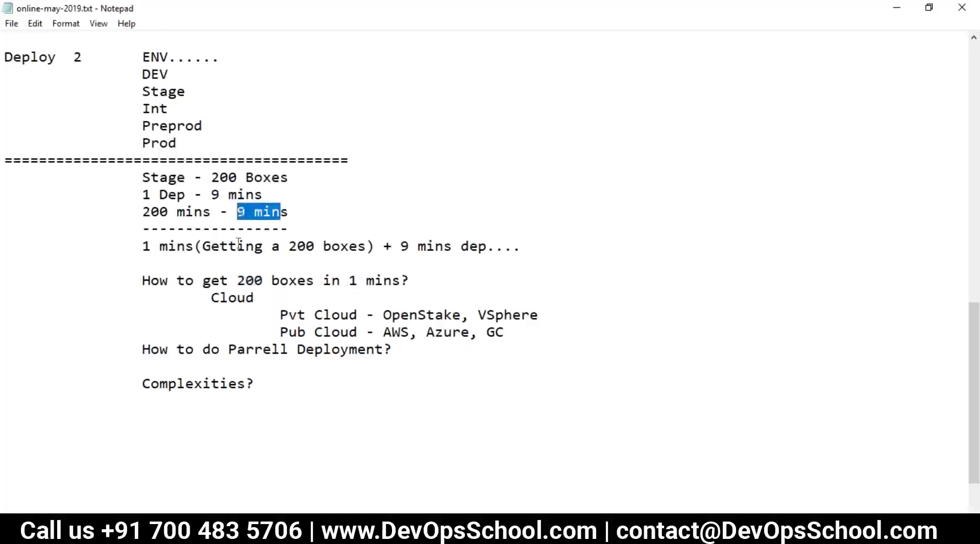
# Add '100 W 100 L' as the first indented entry under Complexities?
pyautogui.click(274, 388)
pyautogui.press('Return')
pyautogui.press('Tab')
pyautogui.press('Tab')
pyautogui.press('Tab')
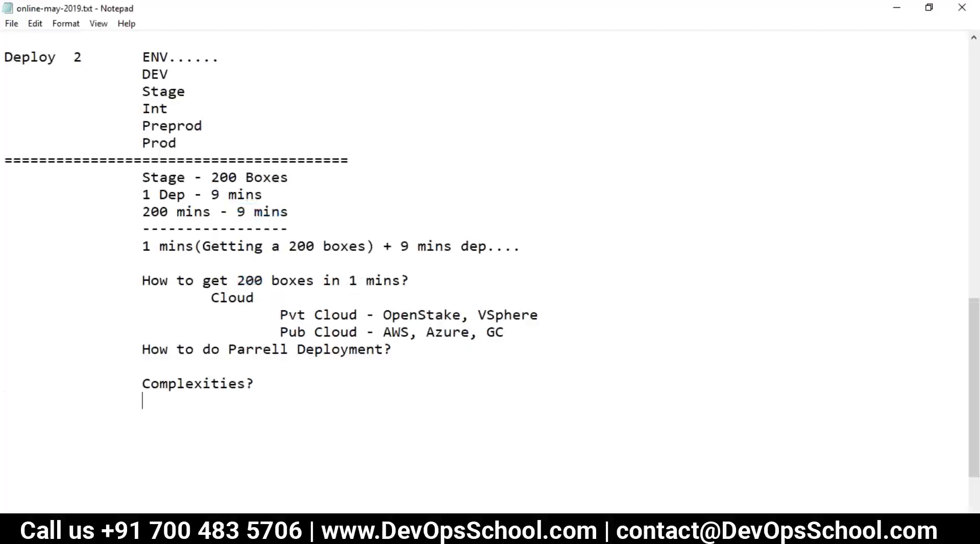
pyautogui.press('BackSpace')
pyautogui.write('1')
pyautogui.press('BackSpace')
pyautogui.press('Tab')
pyautogui.write('100 W 100 L')
pyautogui.press('Return')
pyautogui.press('Tab')
pyautogui.press('Tab')
pyautogui.press('Tab')
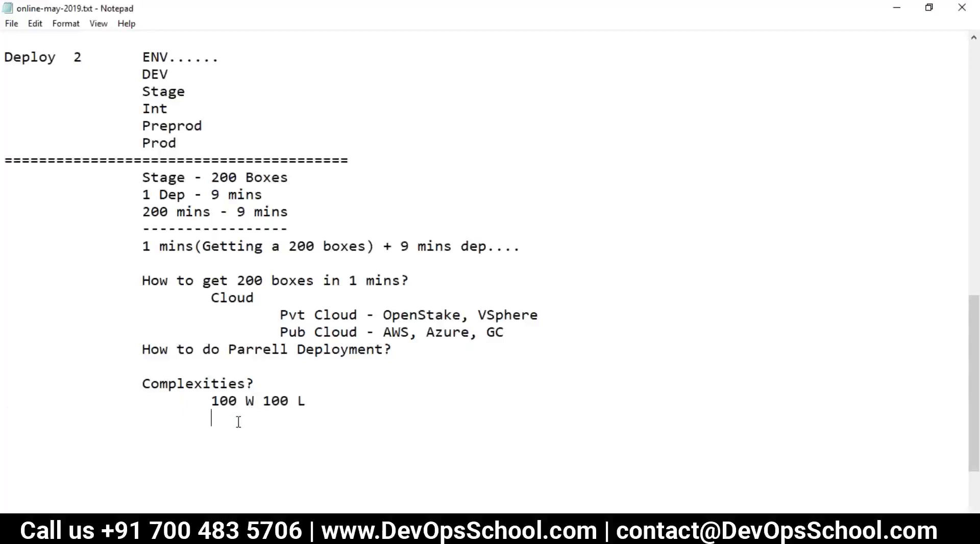
# Add '100 IIS 100 AP' as the next complexity line.
pyautogui.write('100 IIS 1000')
pyautogui.press('BackSpace')
pyautogui.write('AP')
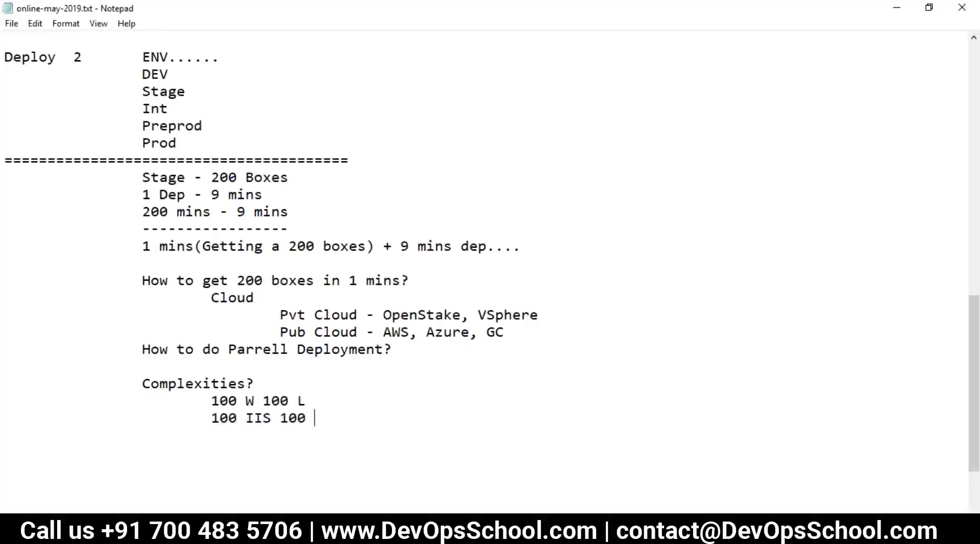
pyautogui.press('Return')
pyautogui.press('Tab')
pyautogui.press('Tab')
pyautogui.press('Tab')
# Add the app-server mix line '50 IIS 50 TOMCAT 50 JBOSS 50 WL'.
pyautogui.write('50 IIST')
pyautogui.press('BackSpace')
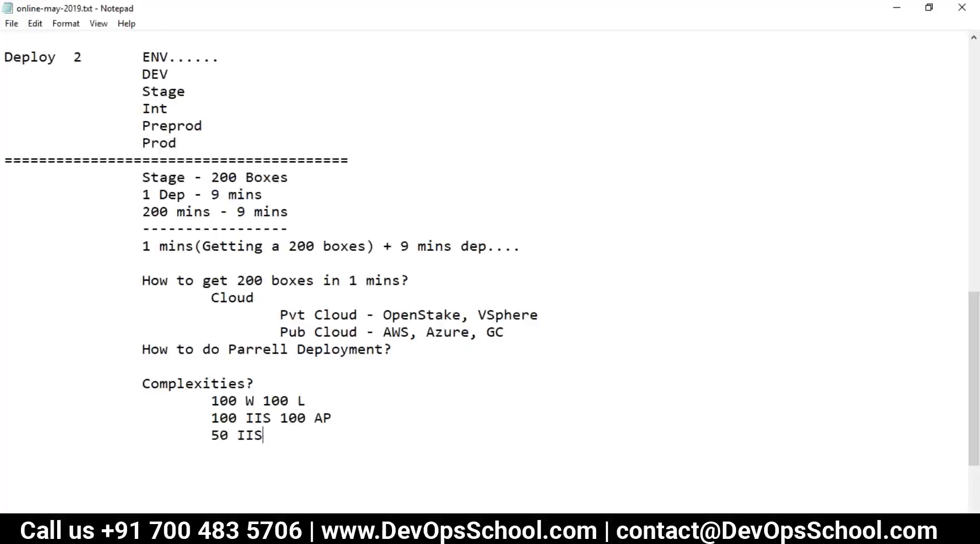
pyautogui.write('50 TOMCAT')
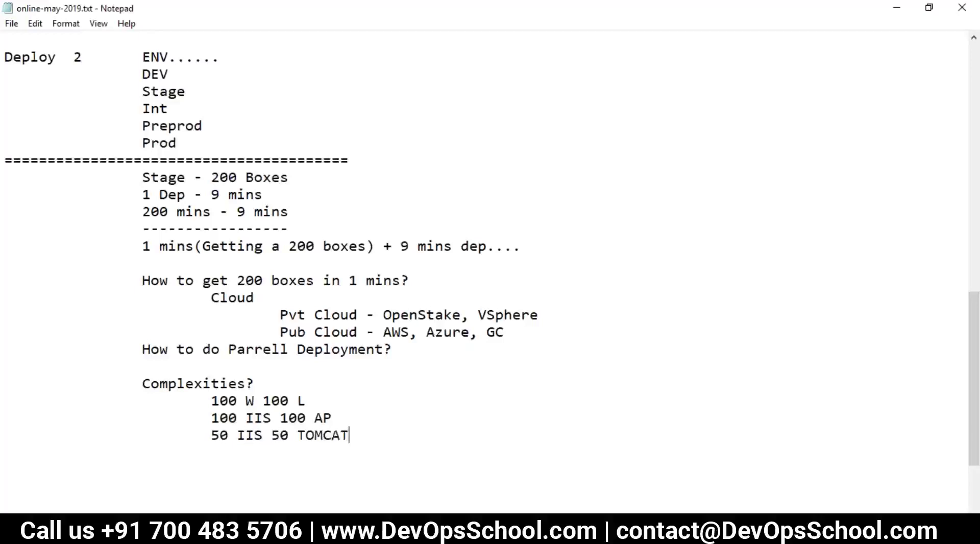
pyautogui.write(' 50 JBOSS ')
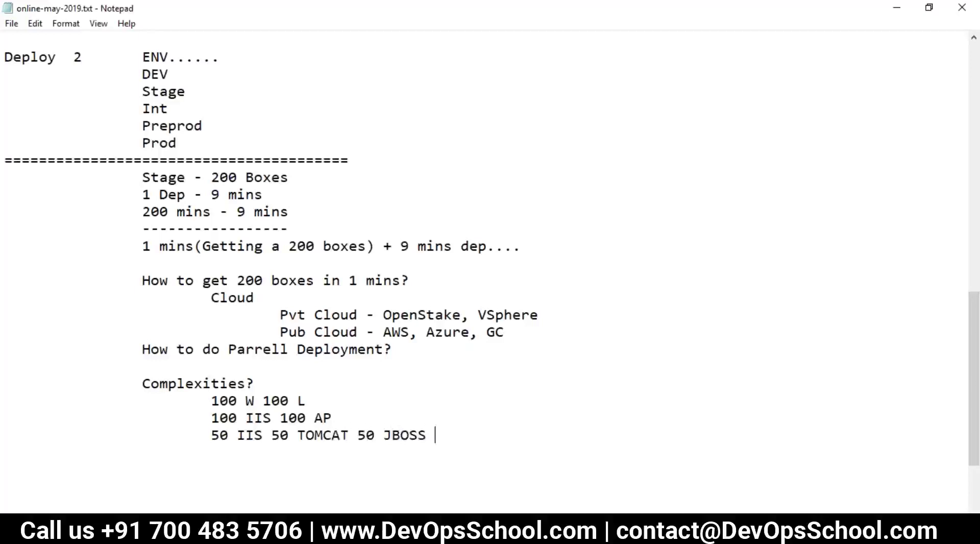
pyautogui.write('50 WL')
pyautogui.press('Return')
pyautogui.press('Tab')
pyautogui.press('Tab')
pyautogui.press('Tab')
# Add the database line '50 MYSQL 50 MSQL 50 OR 50 PS' and a '100 DIFF' line.
pyautogui.write('50')
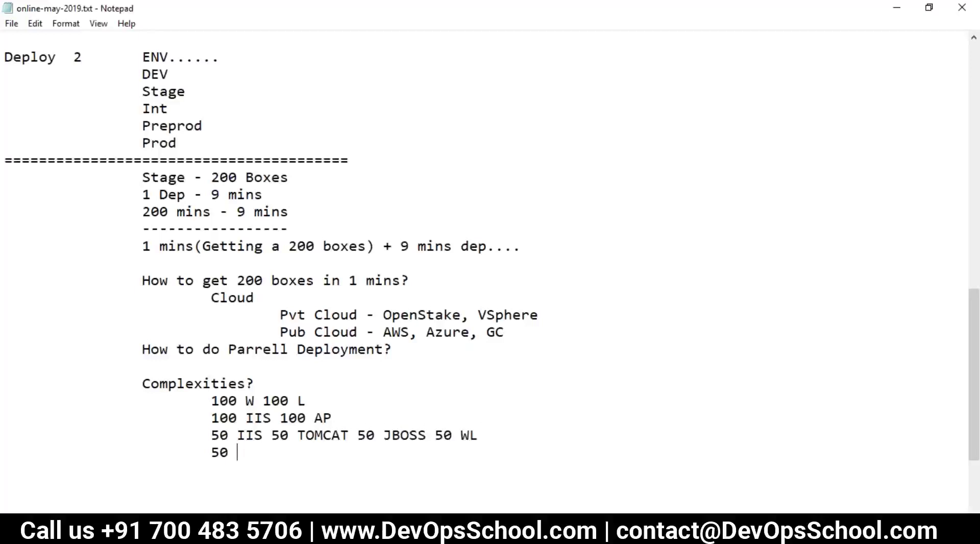
pyautogui.write('MYSQL 50 MSQ')
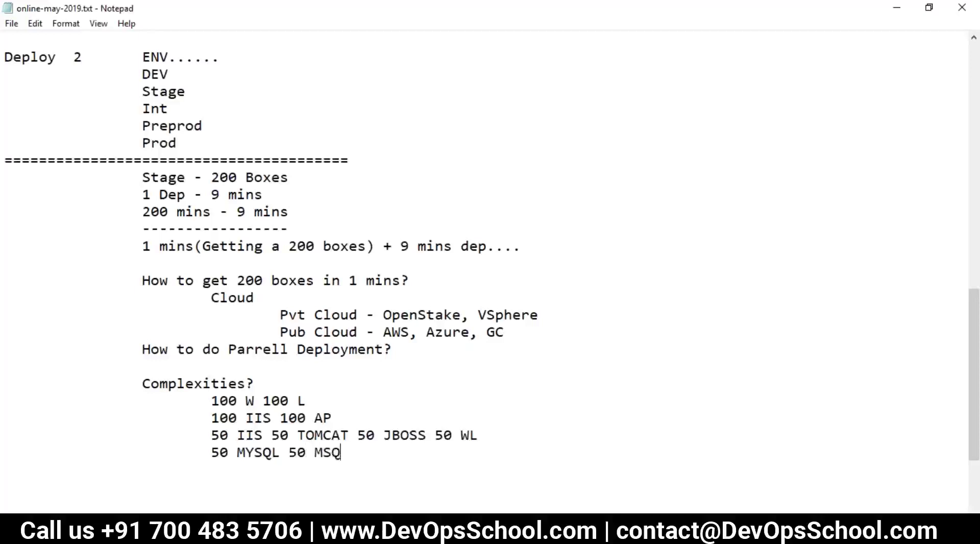
pyautogui.write('L 50 ')
pyautogui.write('OR 50 PS')
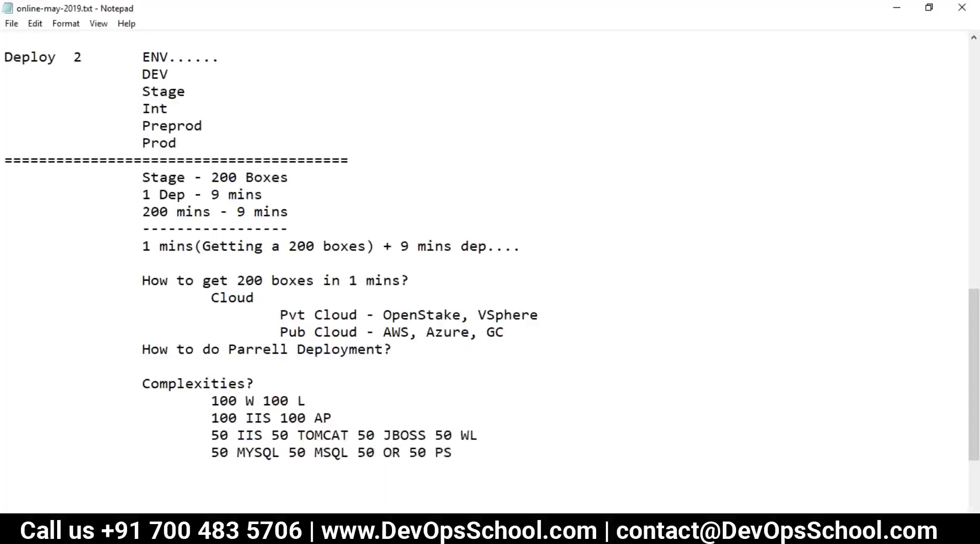
pyautogui.press('Return')
pyautogui.write('100 DIFF')
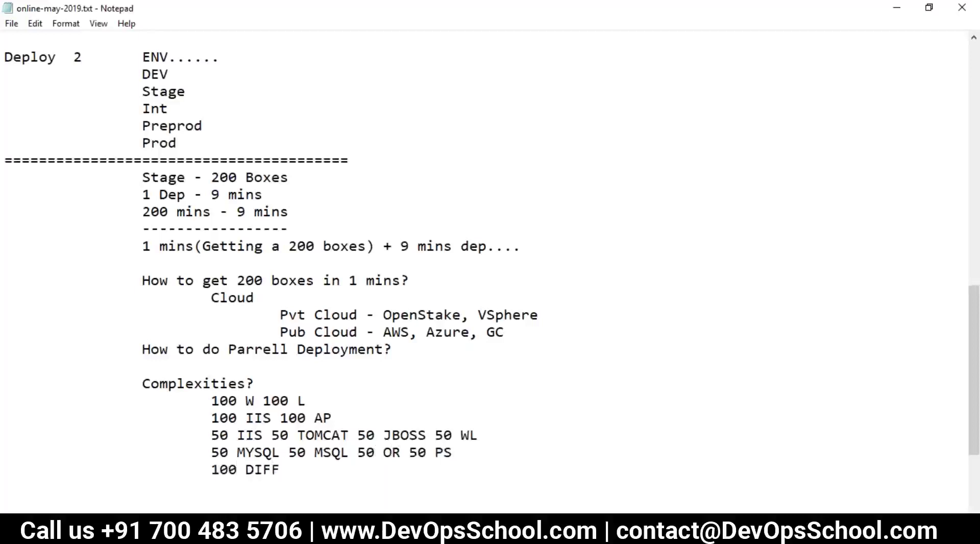
# Highlight the five complexity lines and the 9 mins timing to point them out.
pyautogui.moveTo(290, 469); pyautogui.dragTo(174, 406)
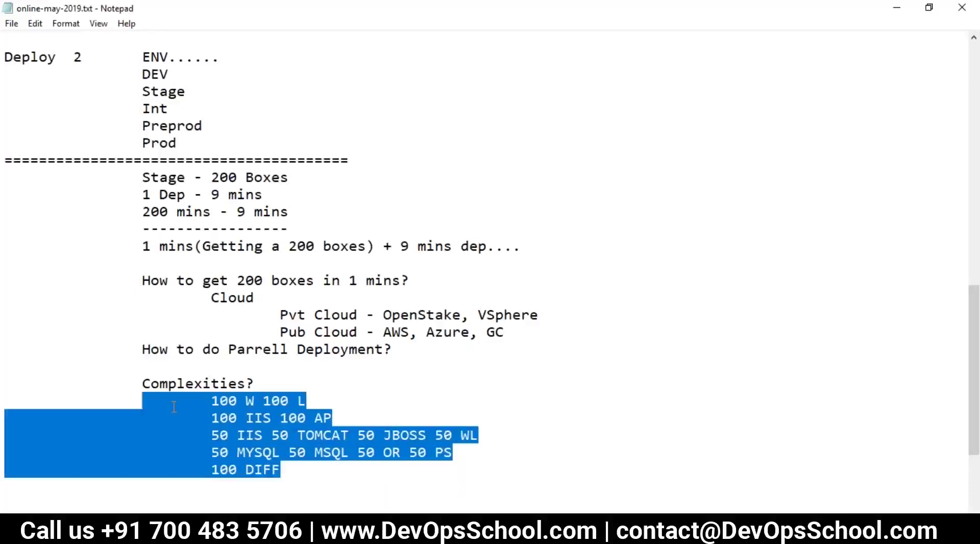
pyautogui.click(314, 462)
pyautogui.moveTo(288, 463); pyautogui.dragTo(206, 404)
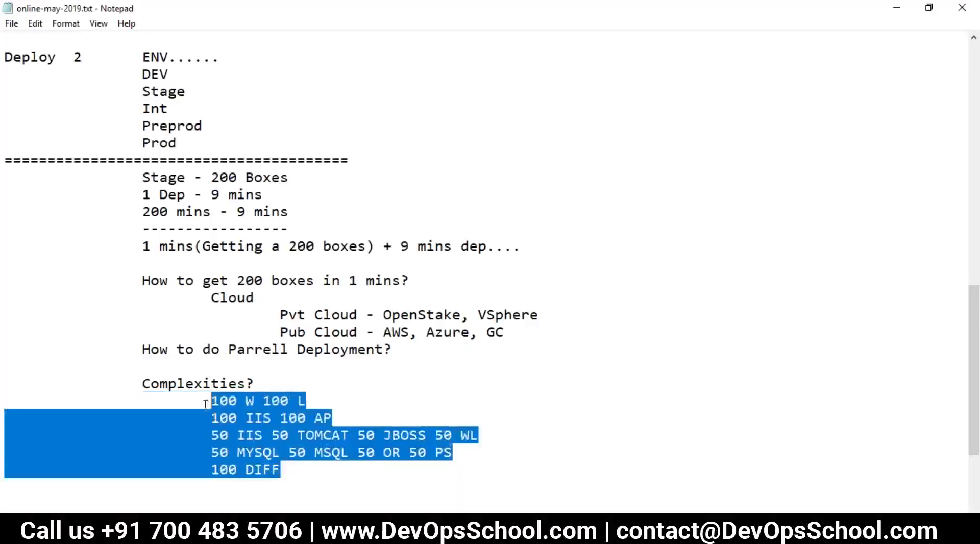
pyautogui.moveTo(237, 212); pyautogui.dragTo(291, 213)
pyautogui.click(159, 194)
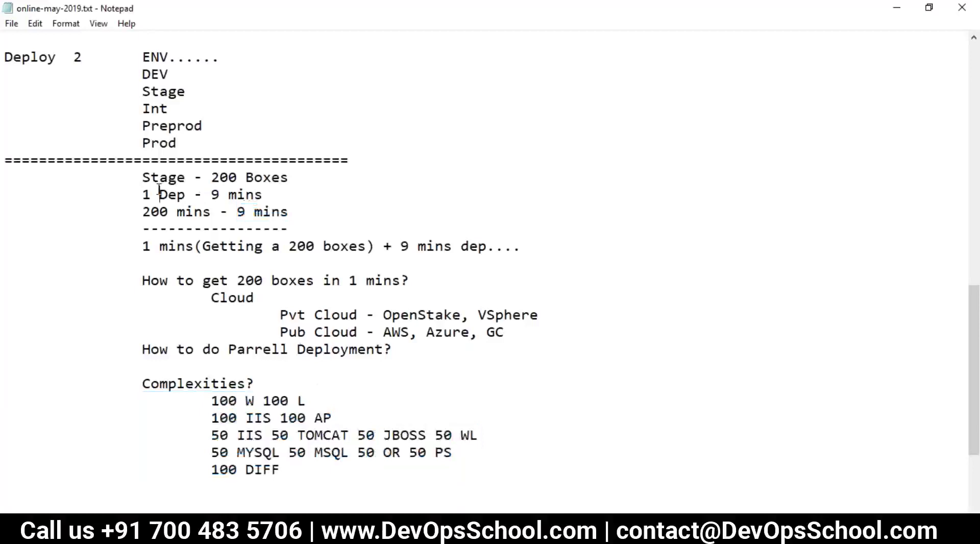
# Highlight the 200 mins figures, the deployment question and the Complexities block for review.
pyautogui.click(246, 199)
pyautogui.doubleClick(173, 212)
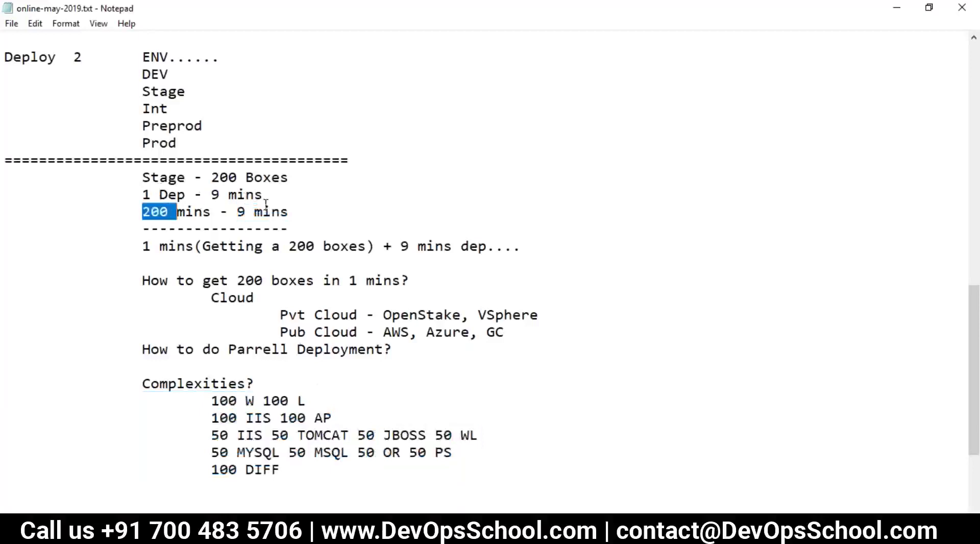
pyautogui.doubleClick(265, 212)
pyautogui.scroll(-2, 260, 406)
pyautogui.click(291, 367)
pyautogui.moveTo(405, 246); pyautogui.dragTo(143, 247)
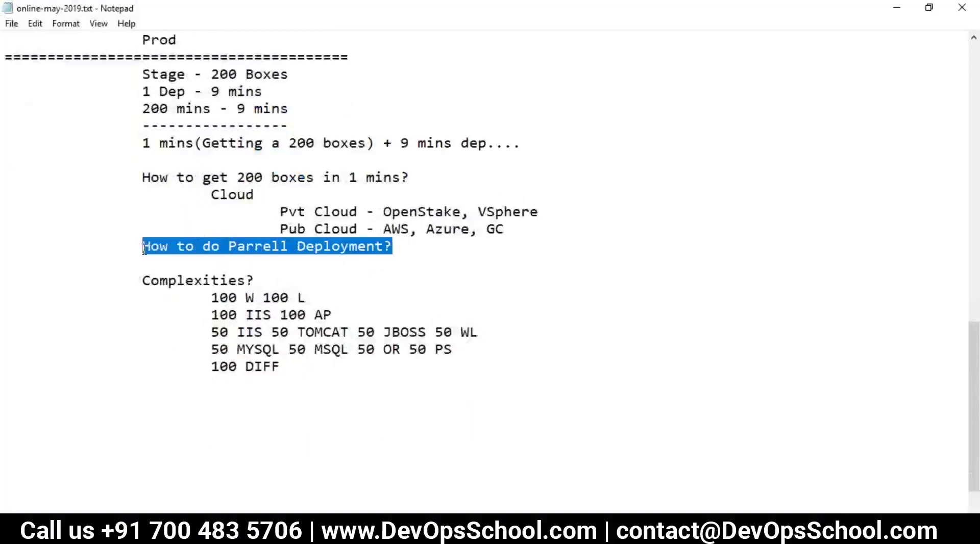
pyautogui.moveTo(303, 372); pyautogui.dragTo(139, 284)
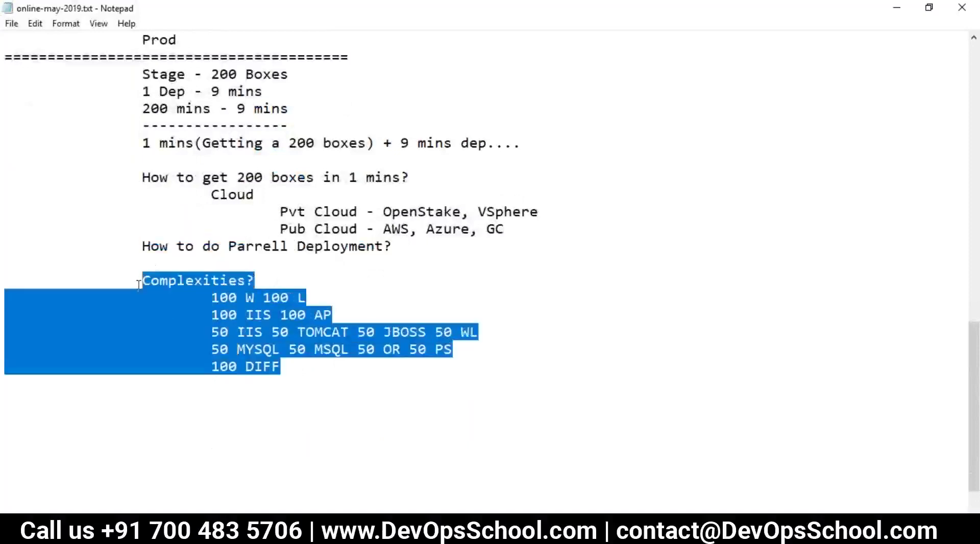
pyautogui.click(300, 367)
# Add a 'Solution' heading with an indented 'Programming - Puppet, Ansible, Chef' line.
pyautogui.press('Return')
pyautogui.press('Return')
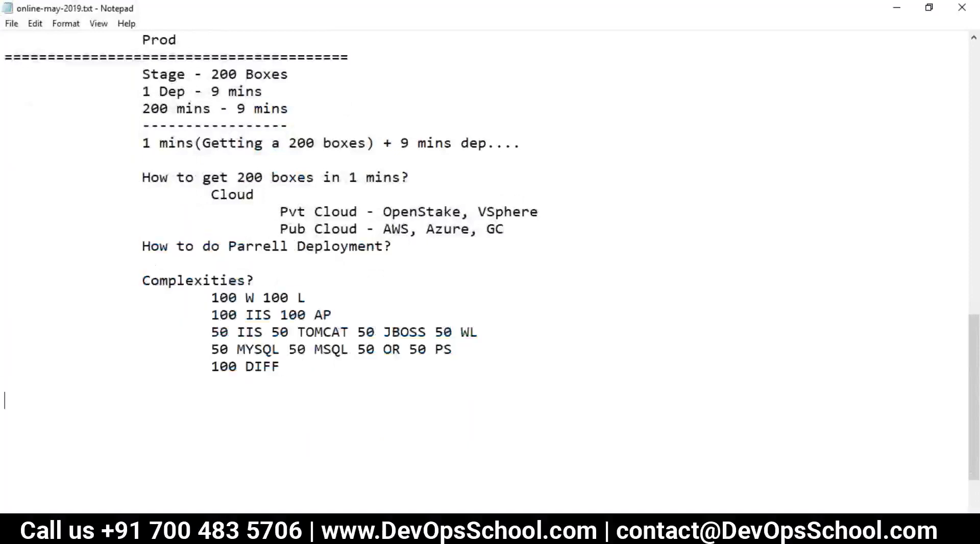
pyautogui.write('Solution')
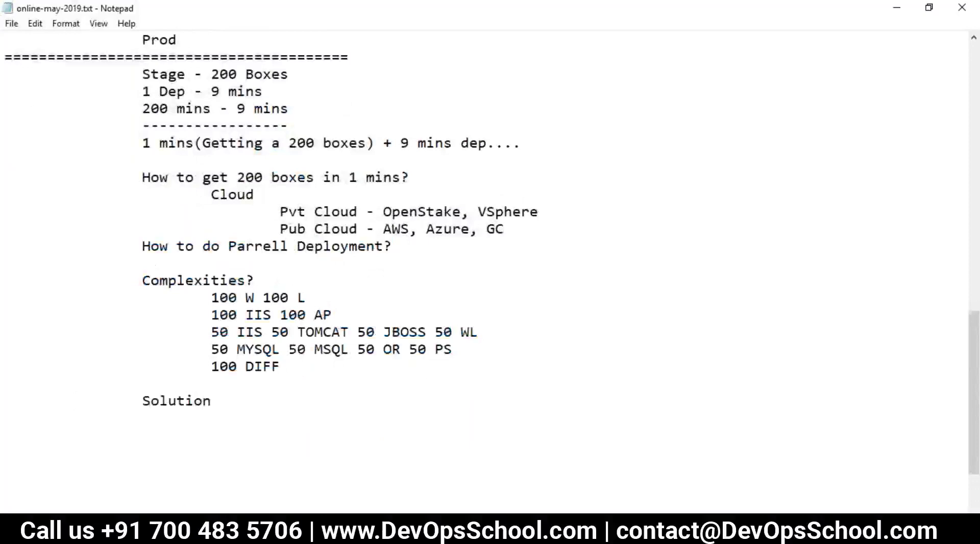
pyautogui.press('Return')
pyautogui.press('Tab')
pyautogui.press('Tab')
pyautogui.write('Programming ')
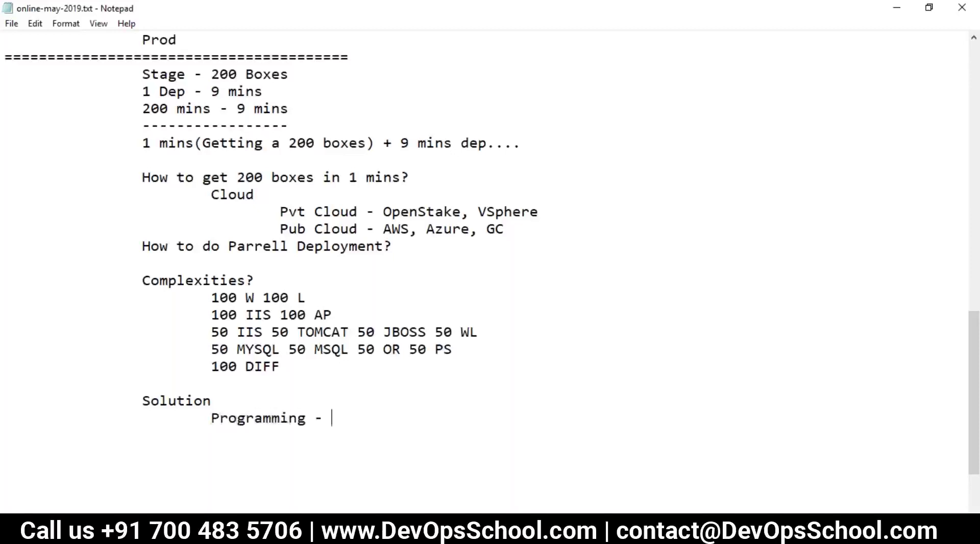
pyautogui.write('- Puppet, Ansile')
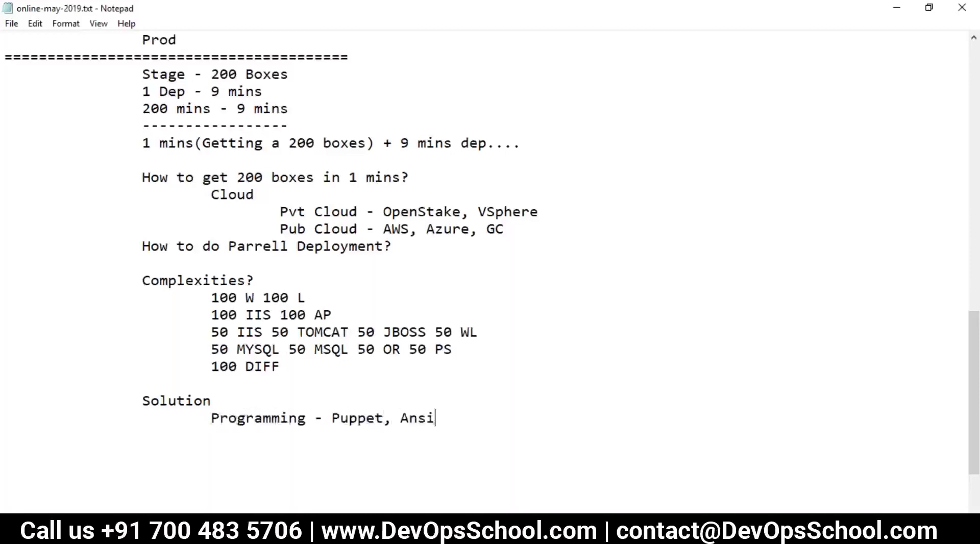
pyautogui.press('BackSpace')
pyautogui.press('BackSpace')
pyautogui.write('ble, Chef')
# Add 'GUI - Octopus Deploy, Urban Deploy' as the next tool line.
pyautogui.press('Return')
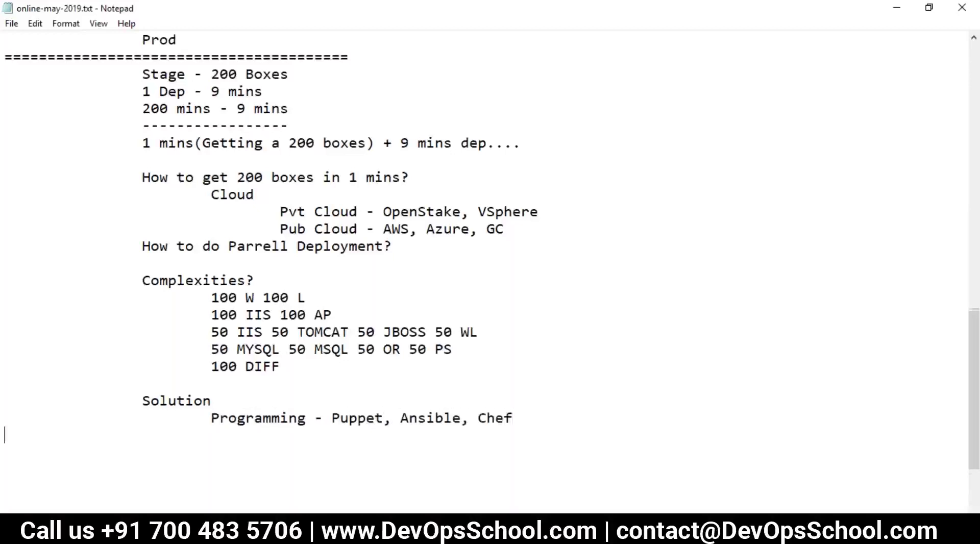
pyautogui.write('GUI  - Octopus Deploy, Ur')
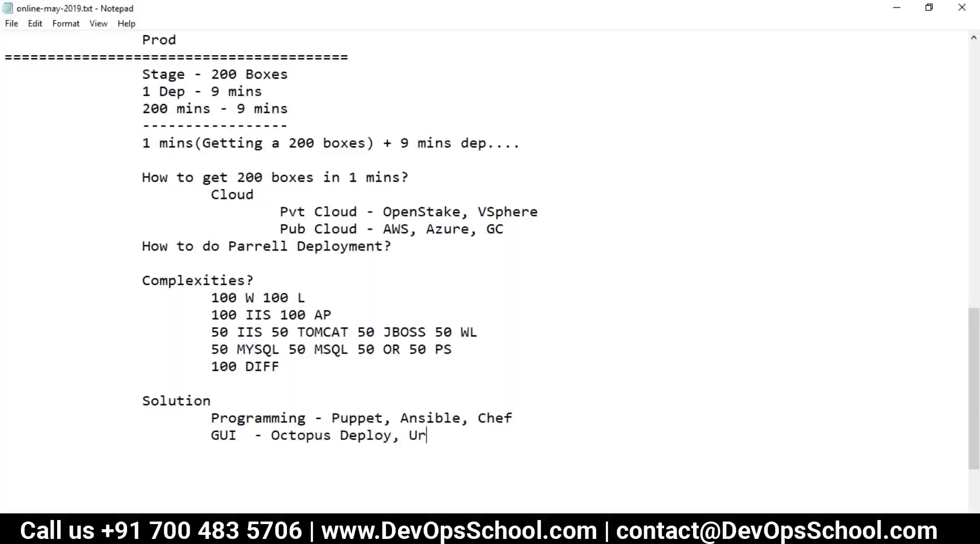
pyautogui.write('ban Depler')
pyautogui.press('BackSpace')
pyautogui.press('BackSpace')
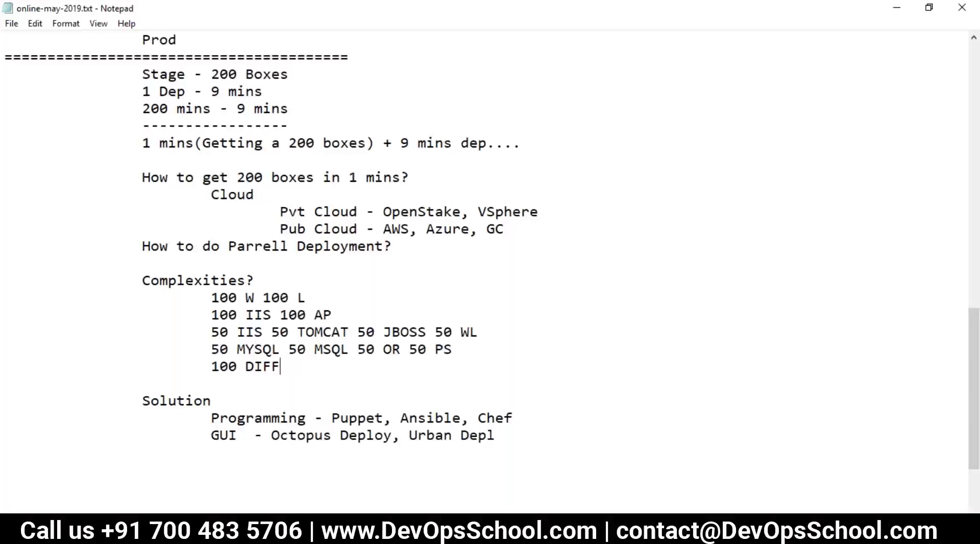
pyautogui.click(496, 435)
pyautogui.write('oy')
pyautogui.click(211, 436)
pyautogui.moveTo(211, 435); pyautogui.dragTo(236, 435)
pyautogui.click(271, 435)
pyautogui.moveTo(376, 429); pyautogui.dragTo(392, 426)
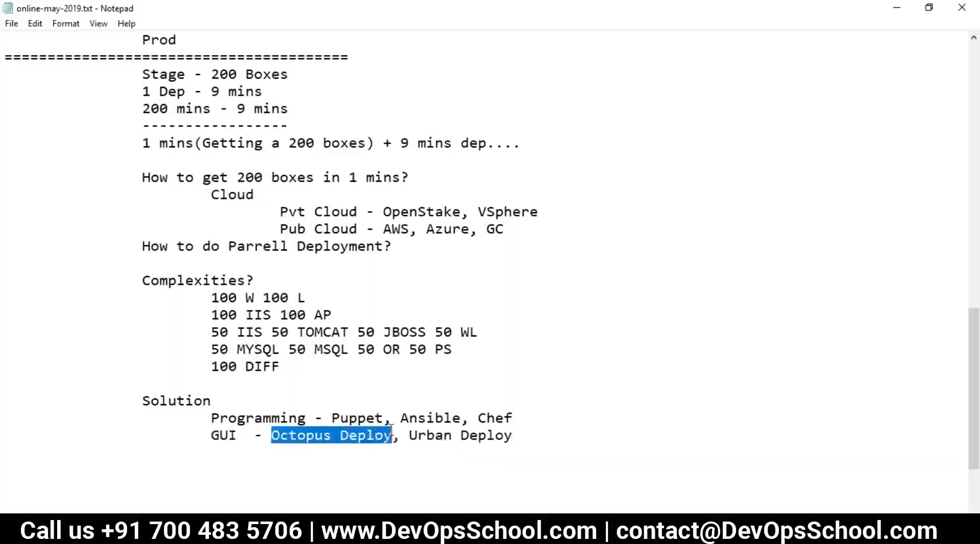
pyautogui.moveTo(145, 276); pyautogui.dragTo(297, 367)
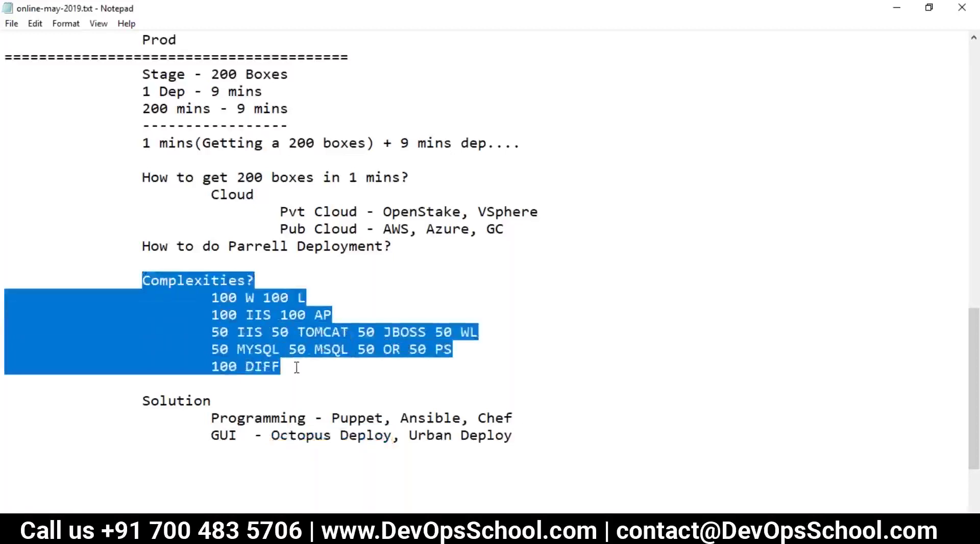
pyautogui.moveTo(143, 246); pyautogui.dragTo(404, 245)
pyautogui.moveTo(143, 177); pyautogui.dragTo(307, 366)
pyautogui.moveTo(271, 435); pyautogui.dragTo(391, 437)
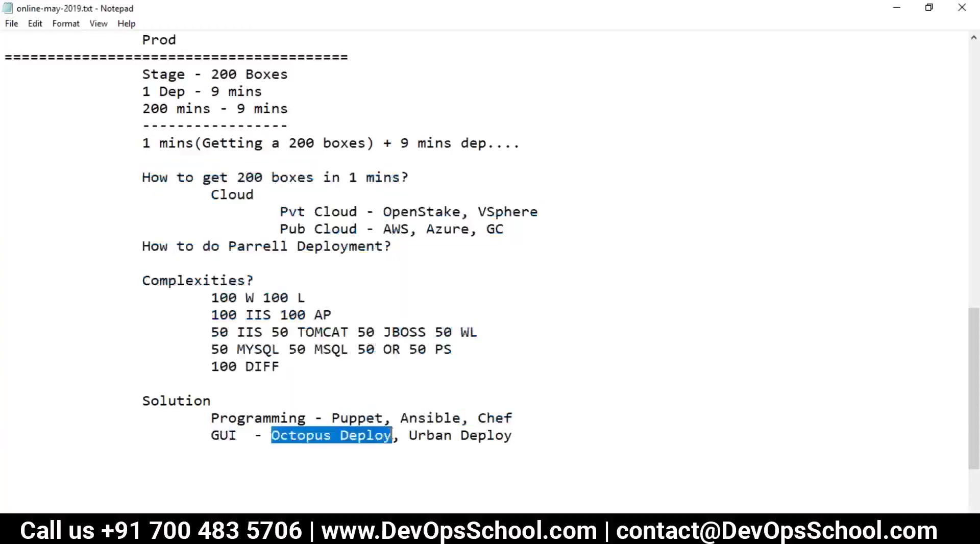
pyautogui.moveTo(513, 436); pyautogui.dragTo(297, 435)
pyautogui.doubleClick(355, 418)
pyautogui.click(430, 419)
pyautogui.doubleClick(430, 418)
pyautogui.doubleClick(496, 418)
pyautogui.doubleClick(319, 437)
pyautogui.click(437, 435)
pyautogui.moveTo(536, 433); pyautogui.dragTo(137, 404)
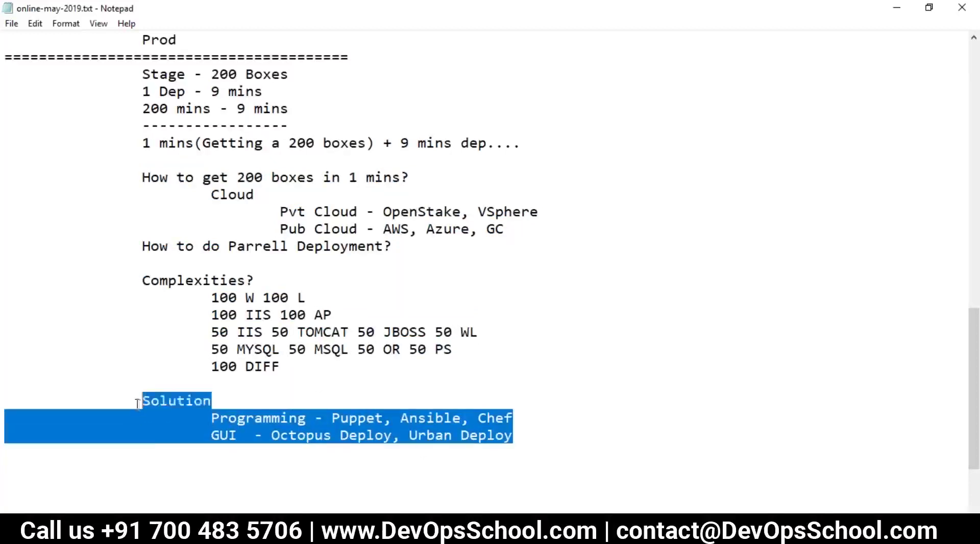
pyautogui.click(256, 435)
pyautogui.moveTo(271, 436); pyautogui.dragTo(391, 442)
# Add an 'AT' line below the GUI tools line of the Solution list.
pyautogui.scroll(4, 271, 445)
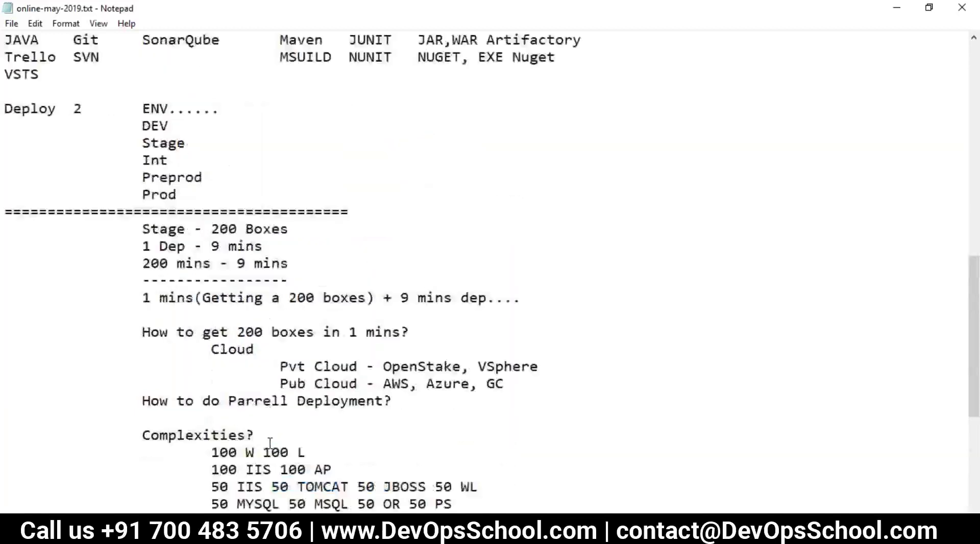
pyautogui.scroll(-3, 259, 396)
pyautogui.moveTo(134, 148); pyautogui.dragTo(382, 415)
pyautogui.scroll(-3, 382, 414)
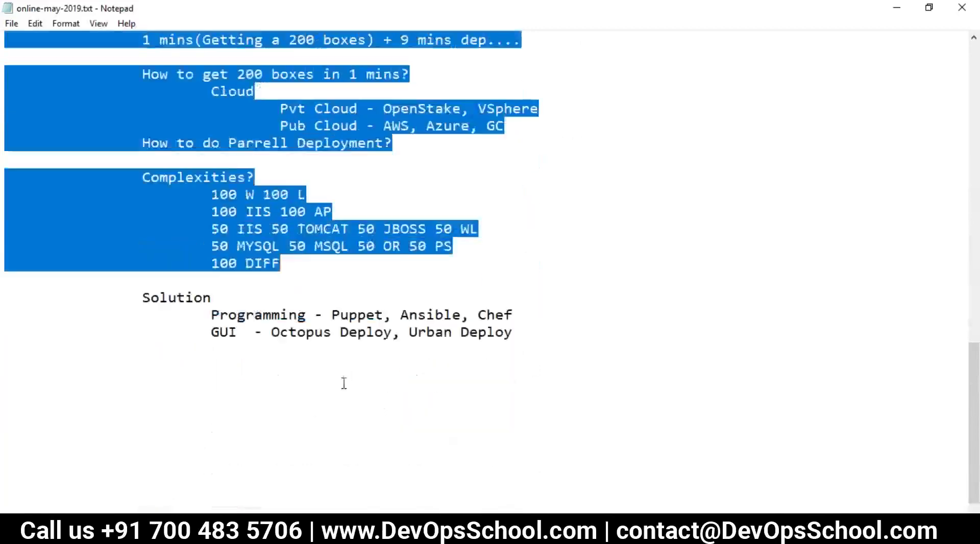
pyautogui.click(483, 350)
pyautogui.click(527, 333)
pyautogui.press('Return')
pyautogui.press('Return')
pyautogui.press('Return')
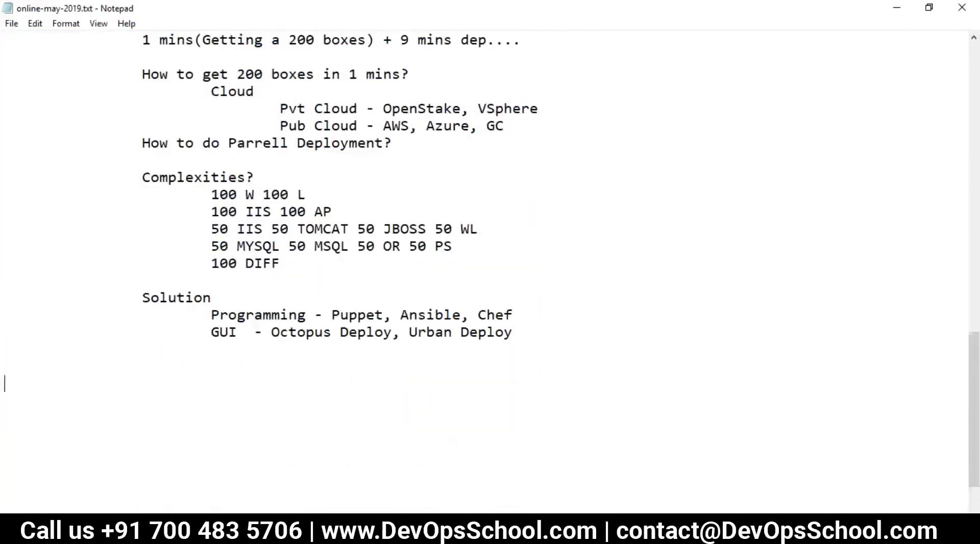
pyautogui.write('AT')
# Add indented 'Code coverage' and '----RELEASE' lines below AT.
pyautogui.press('Return')
pyautogui.press('Tab')
pyautogui.write('Code Cod')
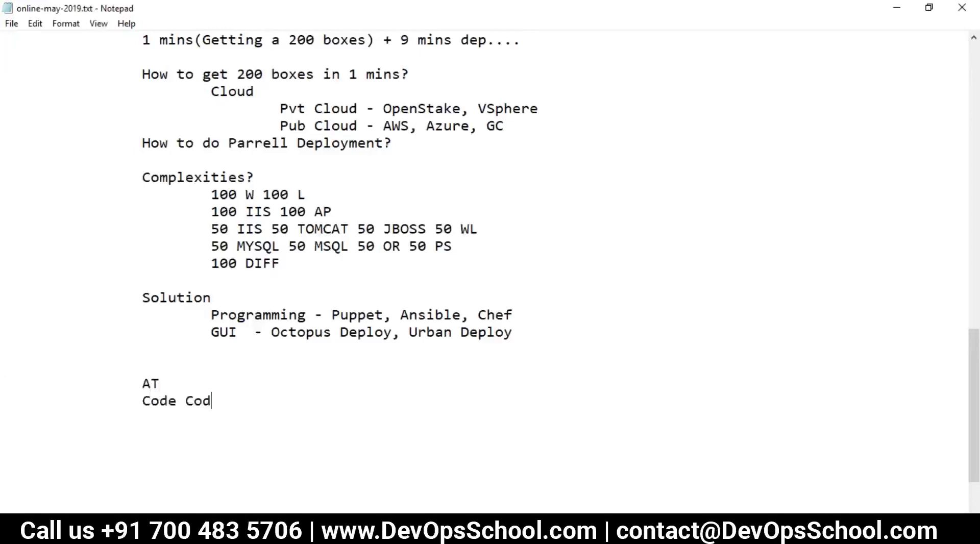
pyautogui.write('ever')
pyautogui.press('BackSpace')
pyautogui.press('BackSpace')
pyautogui.press('BackSpace')
pyautogui.press('BackSpace')
pyautogui.write('coverage')
pyautogui.press('Return')
pyautogui.press('Tab')
pyautogui.press('Tab')
pyautogui.write('----RELEASE')
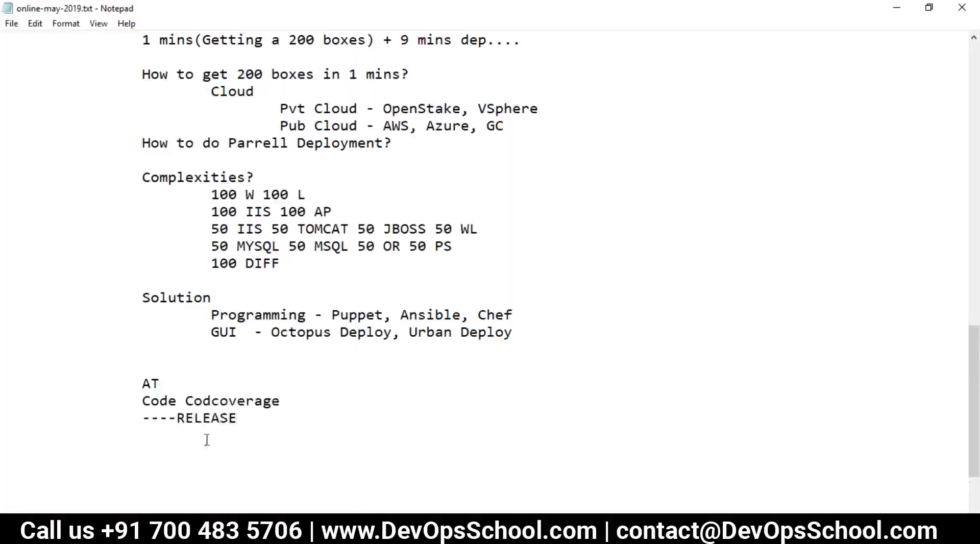
# Fix the misspelling and delete the duplicated 'Code' so the line reads 'Code coverage'.
pyautogui.moveTo(293, 407); pyautogui.dragTo(253, 406)
pyautogui.click(213, 402)
pyautogui.write('e')
pyautogui.doubleClick(205, 401)
pyautogui.press('BackSpace')
# Start a new line below ----RELEASE.
pyautogui.moveTo(144, 417); pyautogui.dragTo(239, 417)
pyautogui.click(254, 425)
pyautogui.scroll(-1, 252, 408)
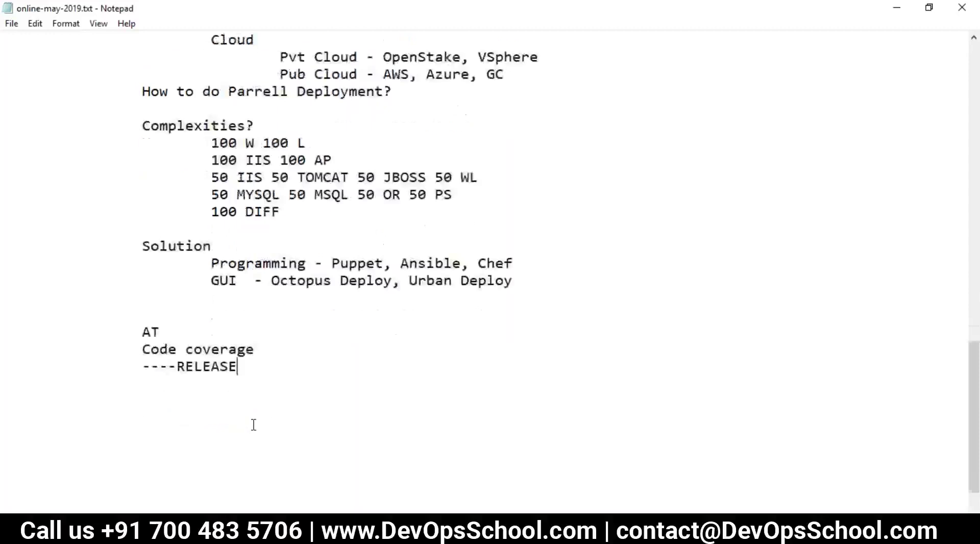
pyautogui.scroll(6, 235, 400)
pyautogui.scroll(4, 225, 396)
pyautogui.scroll(-9, 224, 396)
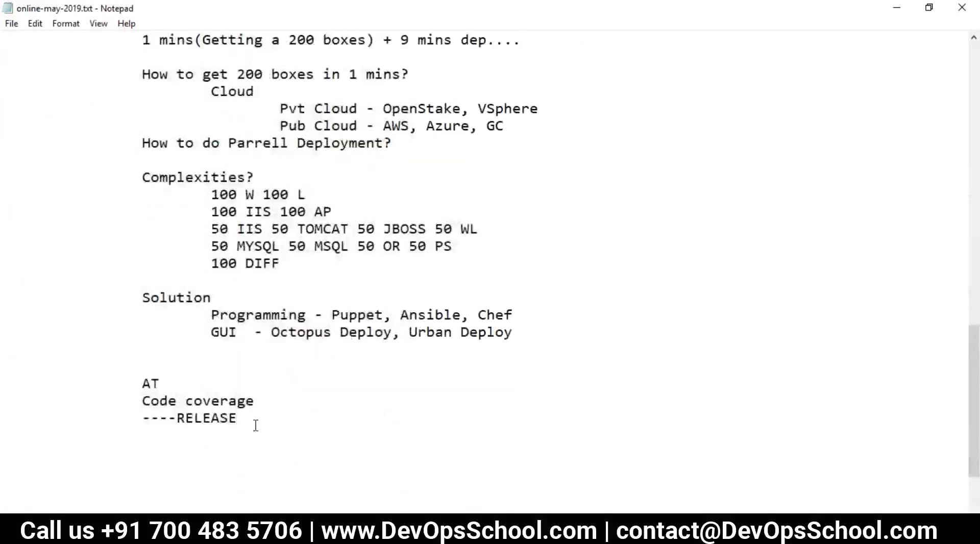
pyautogui.press('Return')
pyautogui.moveTo(271, 332); pyautogui.dragTo(392, 333)
pyautogui.scroll(2, 329, 336)
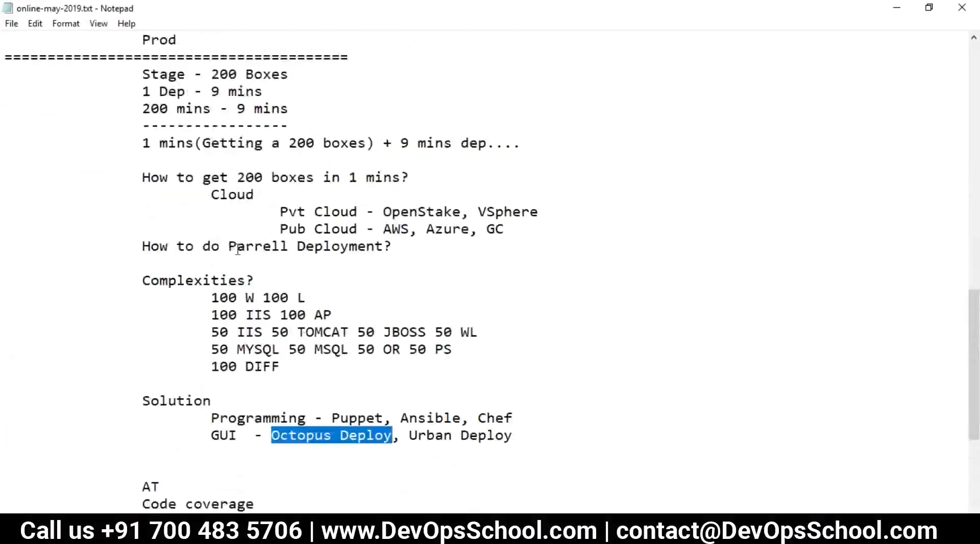
pyautogui.moveTo(142, 280); pyautogui.dragTo(290, 363)
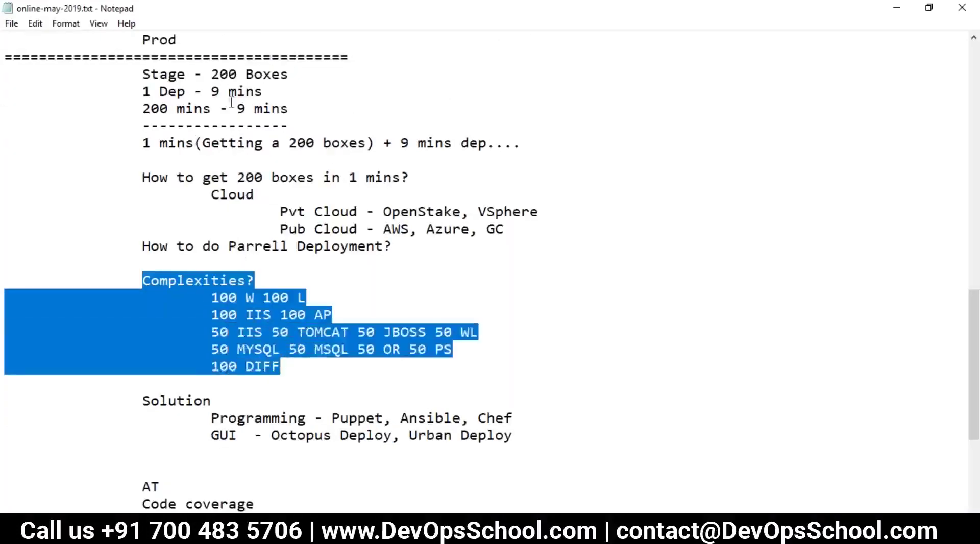
pyautogui.moveTo(295, 74); pyautogui.dragTo(221, 87)
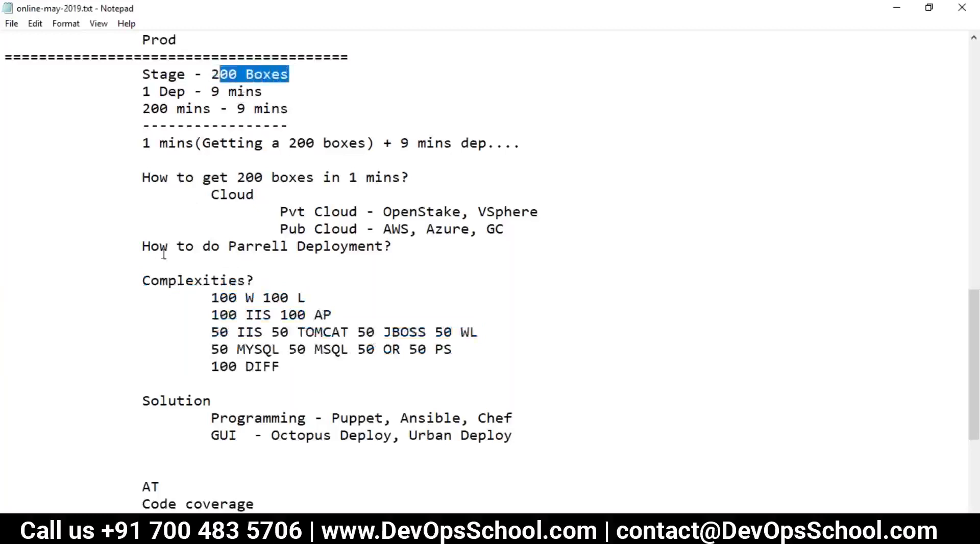
pyautogui.moveTo(122, 287); pyautogui.dragTo(284, 367)
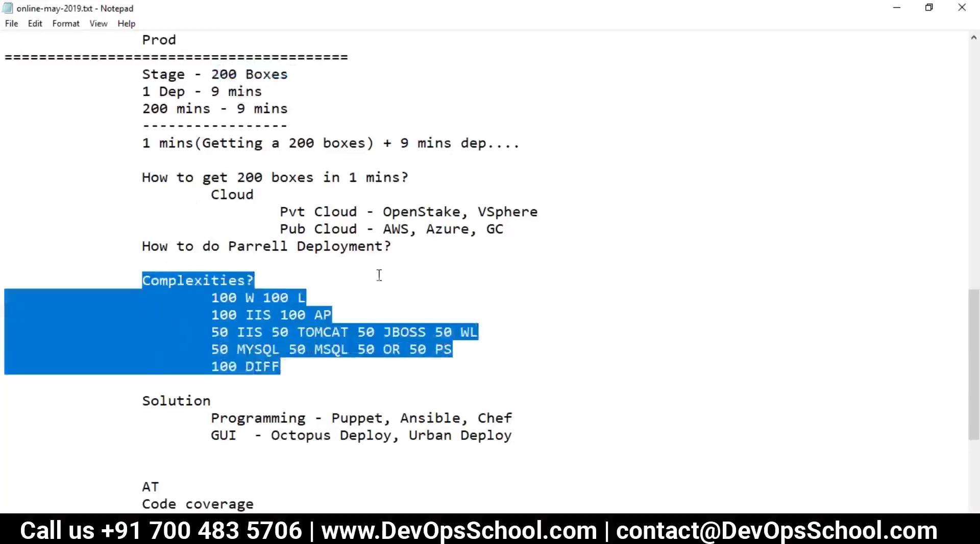
pyautogui.moveTo(410, 177); pyautogui.dragTo(149, 108)
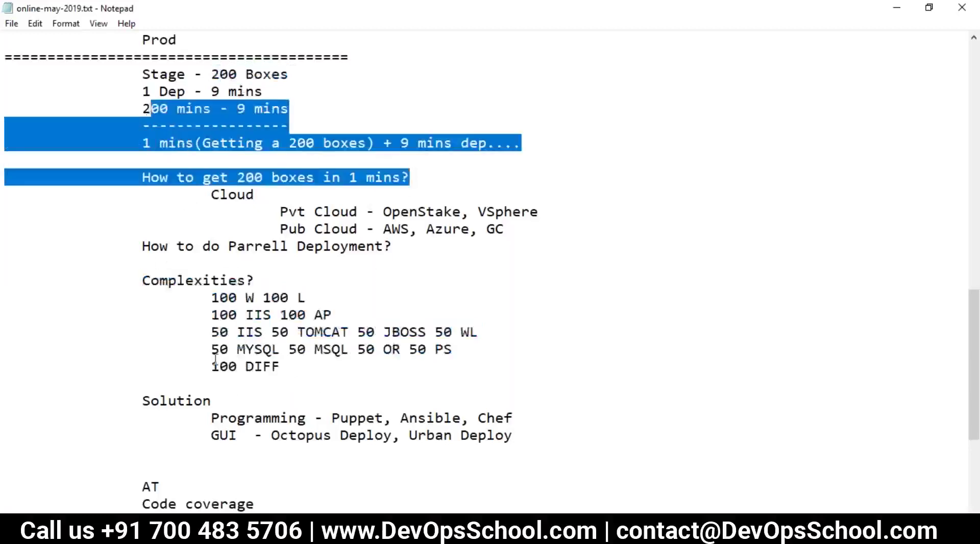
pyautogui.scroll(-2, 255, 404)
pyautogui.click(274, 411)
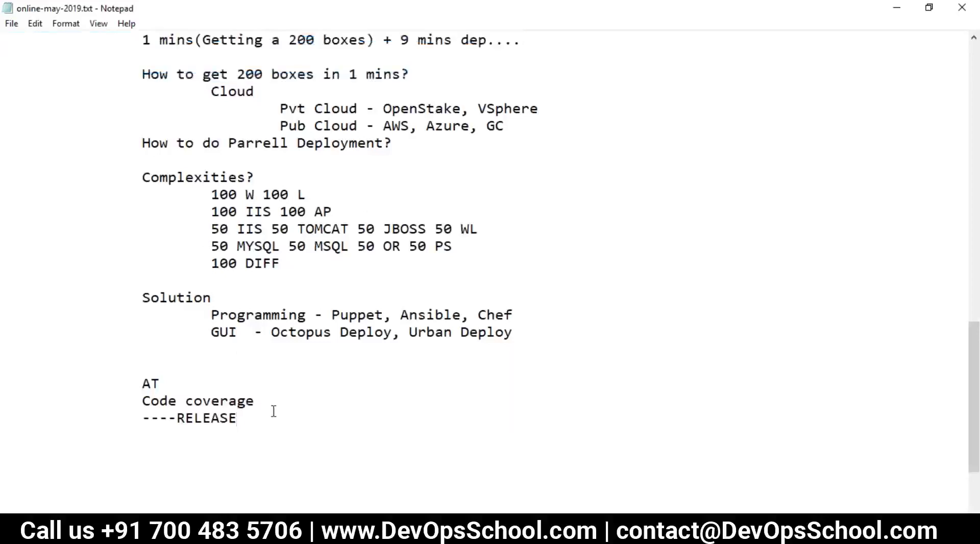
pyautogui.click(237, 530)
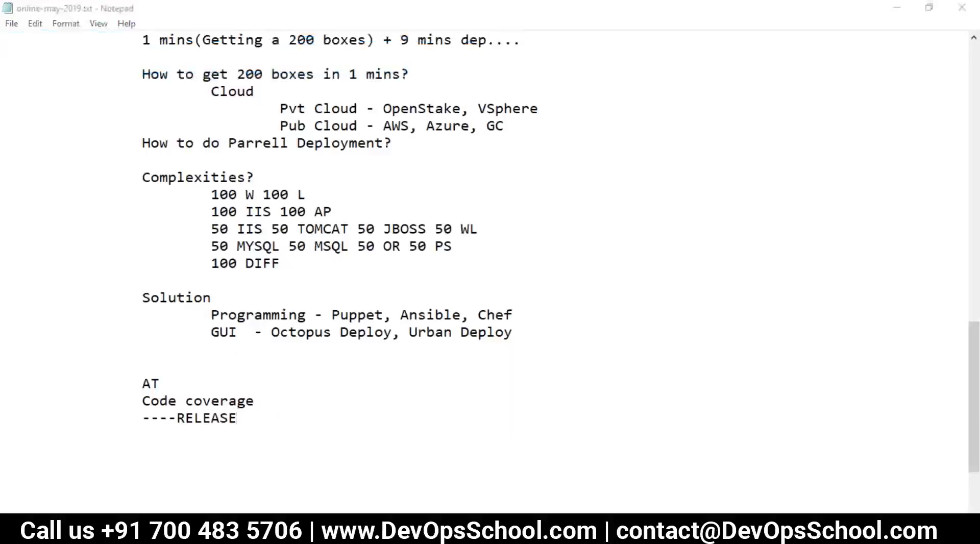
# Open devopsschool.com/path in a new Chrome tab.
pyautogui.hotkey('ctrl', 't')
pyautogui.write('dev')
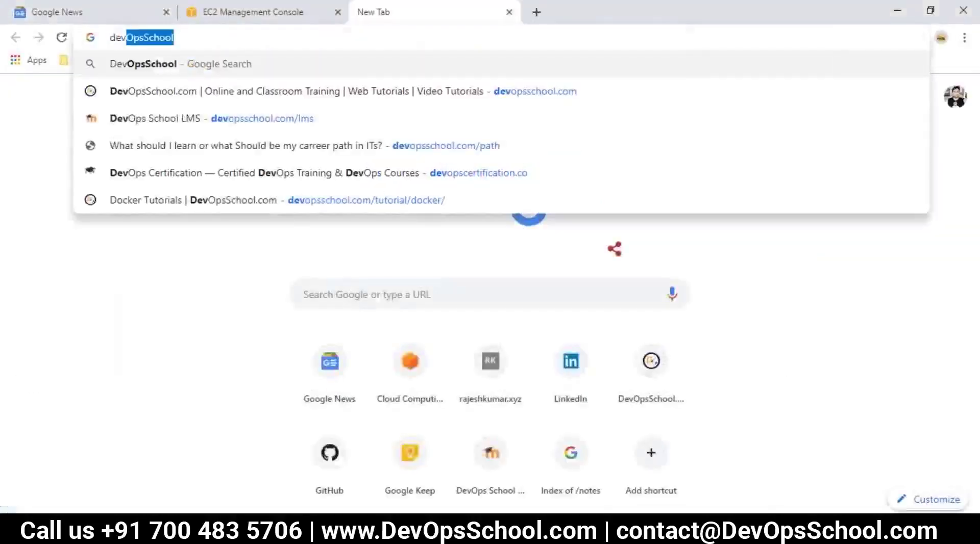
pyautogui.press('Return')
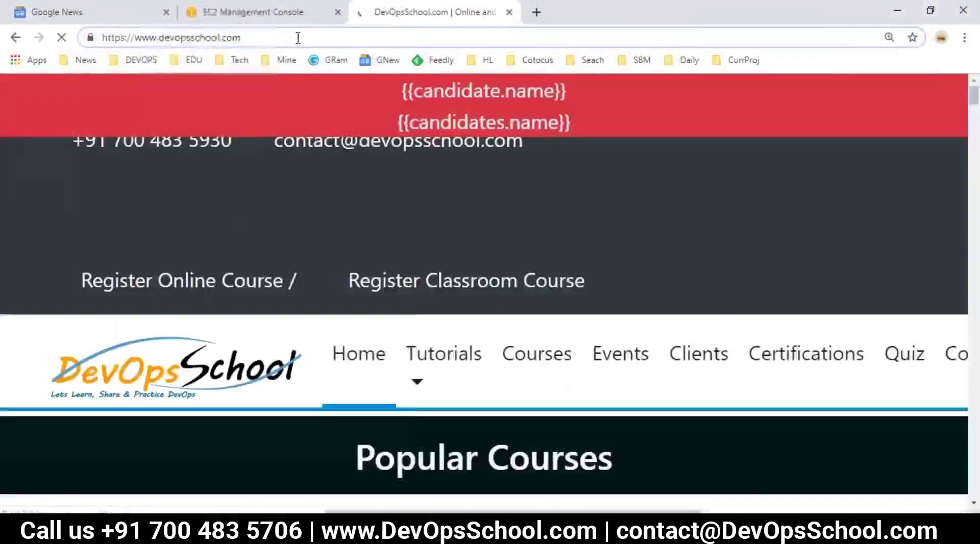
pyautogui.write('/path')
pyautogui.press('Return')
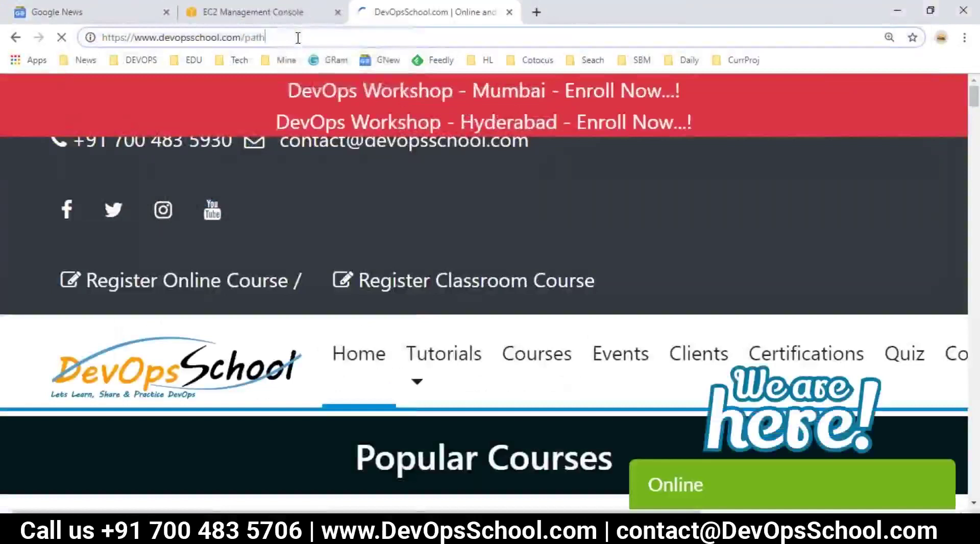
# Reset the page zoom to 100% and select the page's web address.
pyautogui.click(298, 38)
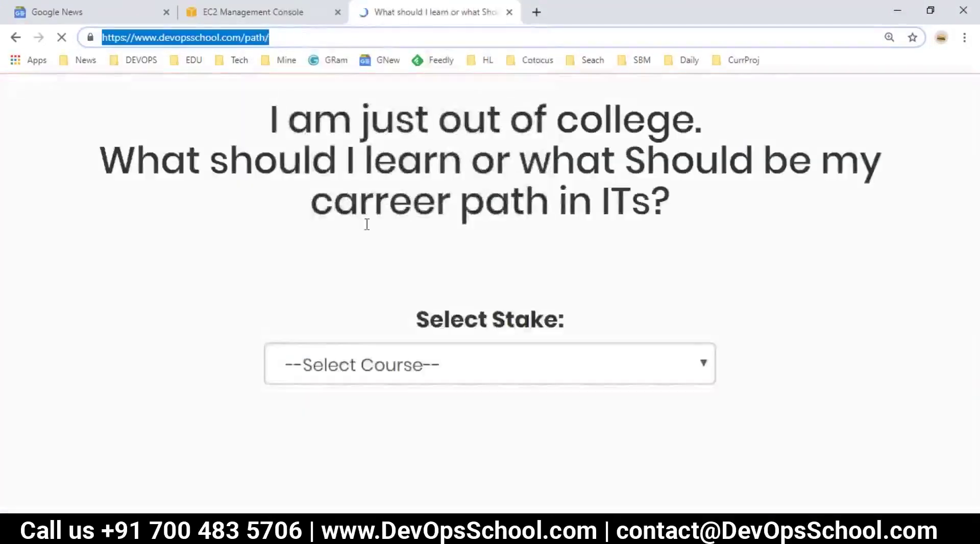
pyautogui.hotkey('ctrl', '-')
pyautogui.hotkey('ctrl', '-')
pyautogui.hotkey('ctrl', '-')
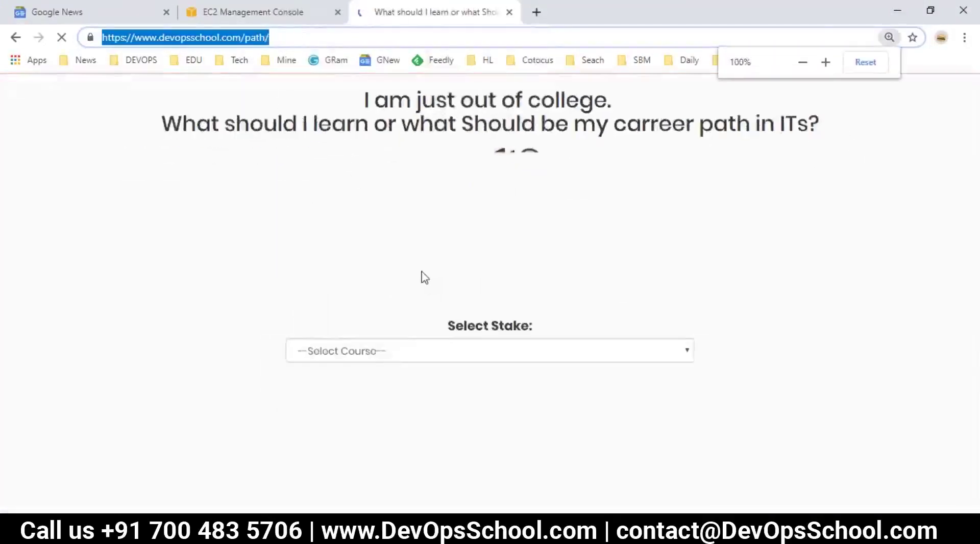
pyautogui.click(395, 359)
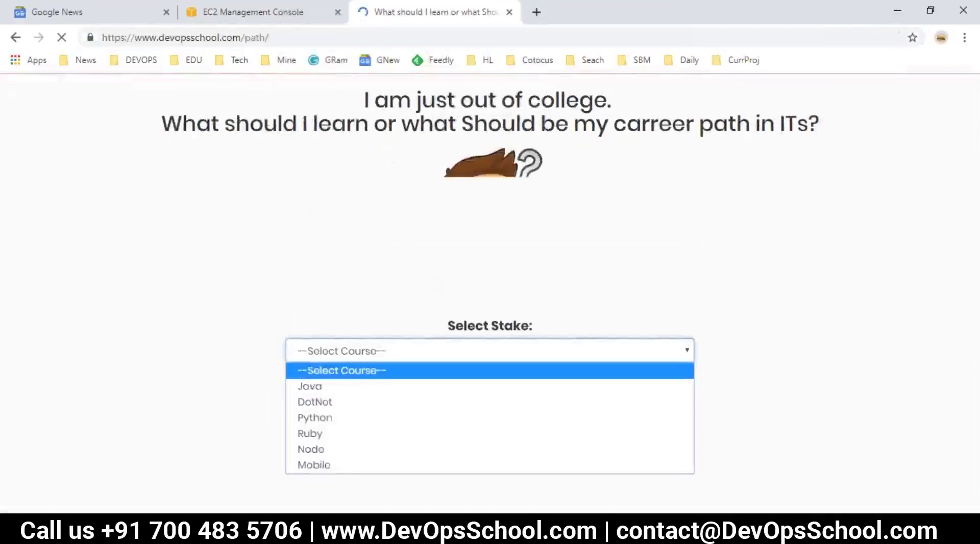
pyautogui.click(261, 32)
pyautogui.click(261, 33)
pyautogui.hotkey('ctrl', 'c')
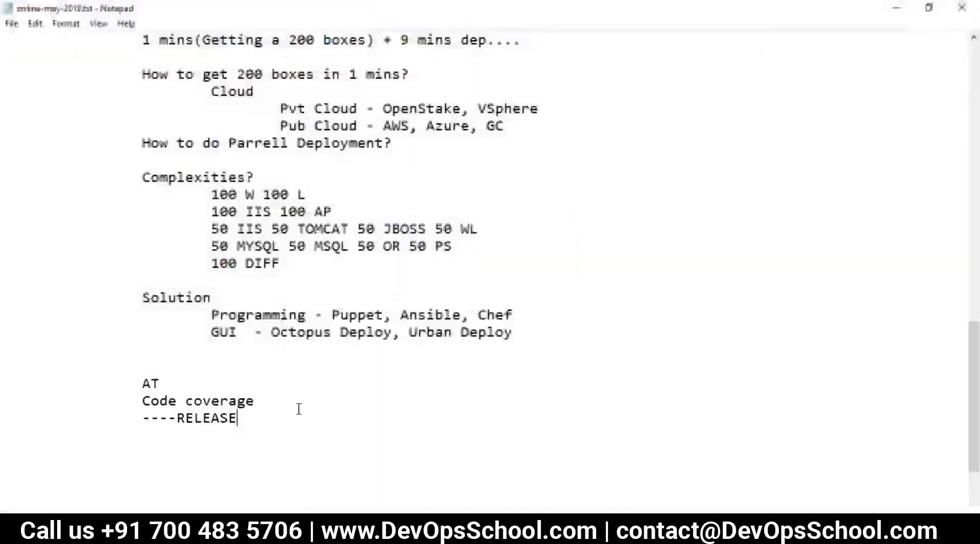
pyautogui.press('Return')
pyautogui.hotkey('ctrl', 'v')
pyautogui.press('Return')
pyautogui.press('Return')
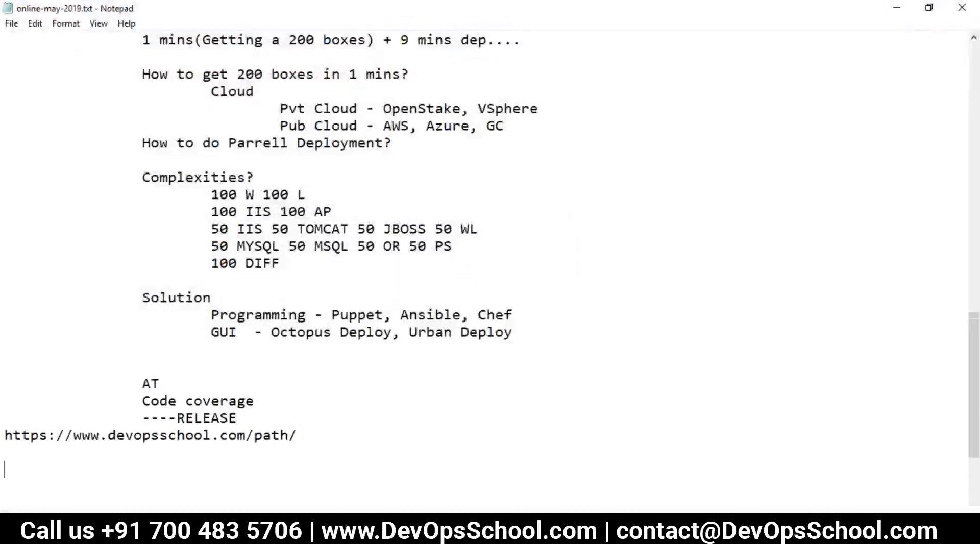
# Highlight the What is Octopus Deploy? and architecture sections while reviewing the notes.
pyautogui.scroll(15, 14, 124)
pyautogui.moveTo(7, 46); pyautogui.dragTo(312, 245)
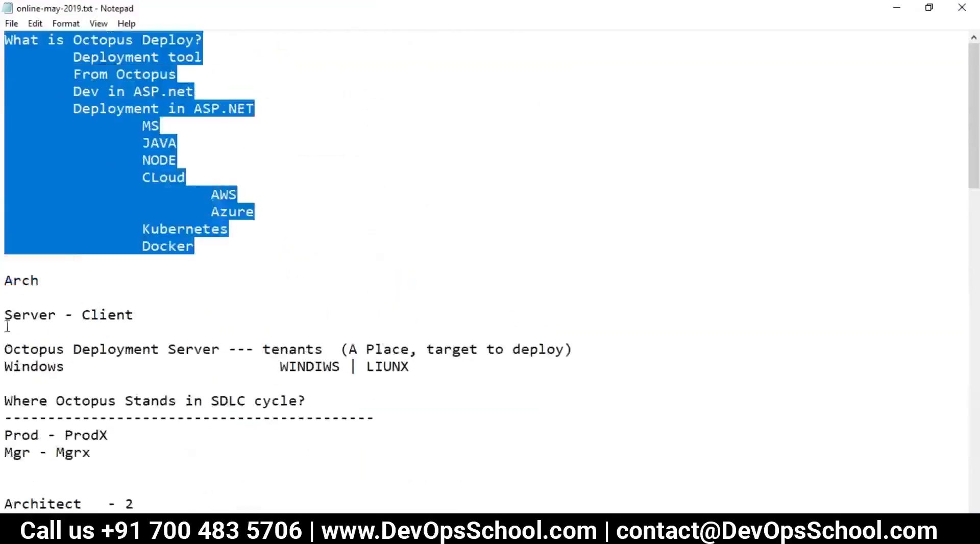
pyautogui.moveTo(7, 263); pyautogui.dragTo(414, 371)
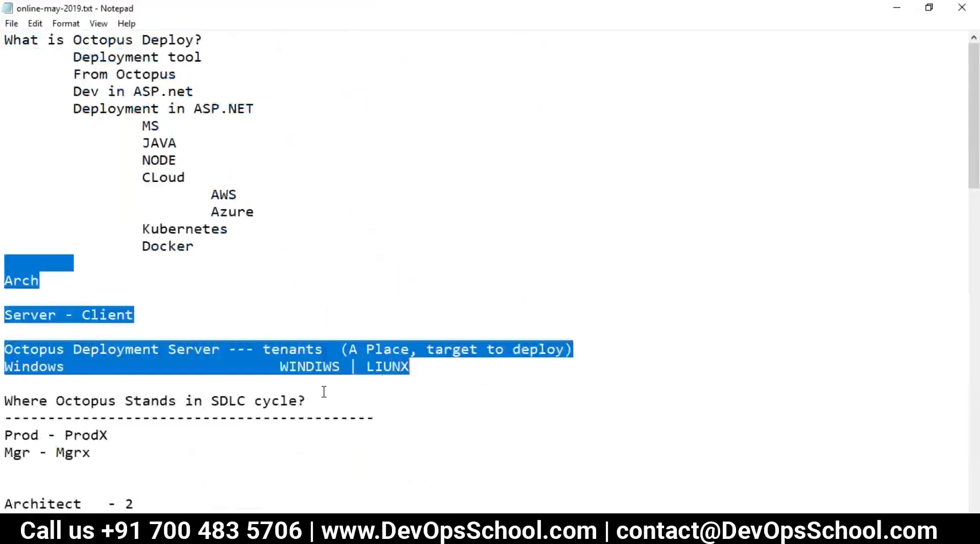
pyautogui.scroll(-4, 324, 391)
pyautogui.moveTo(6, 191); pyautogui.dragTo(311, 299)
pyautogui.scroll(-16, 184, 266)
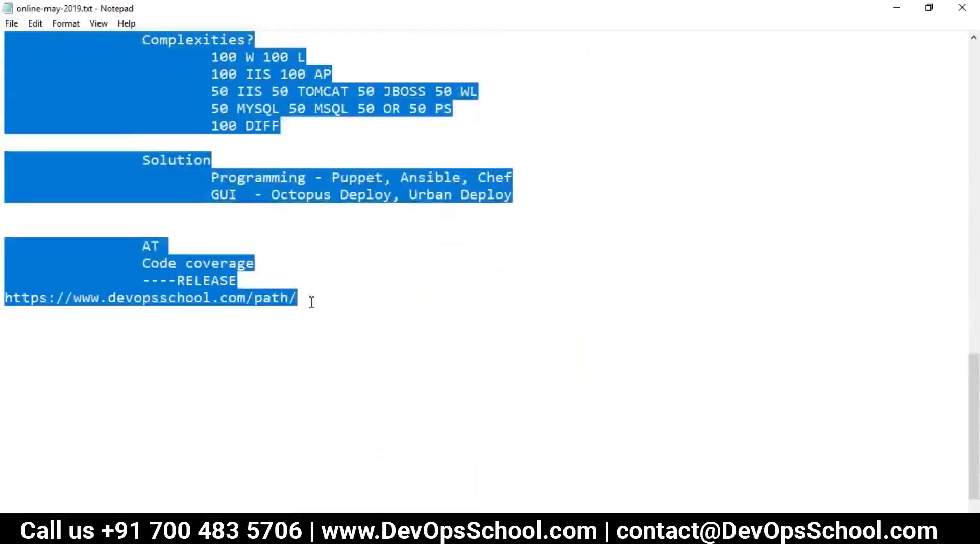
pyautogui.click(314, 299)
# Type the heading 'How to install Octopus Deploy?' below the pasted URL.
pyautogui.write('How to in')
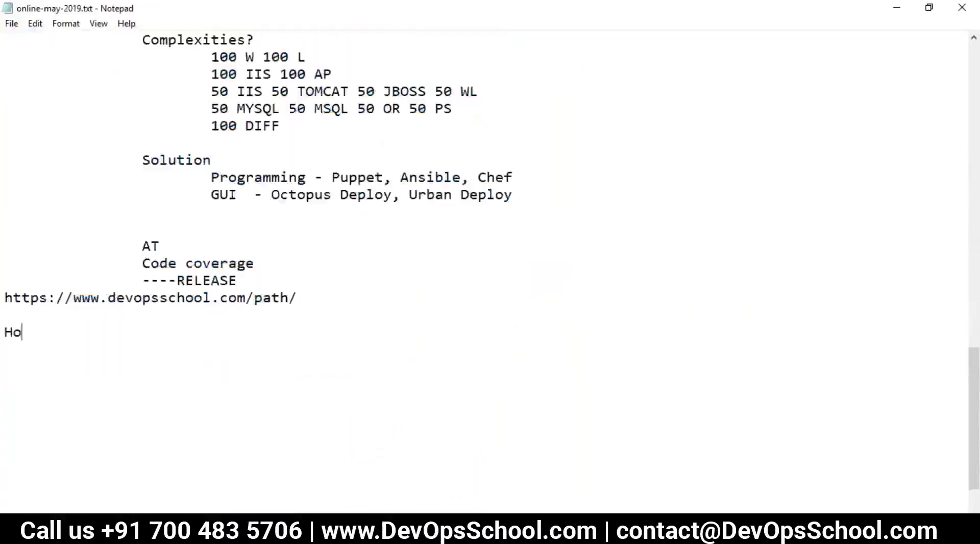
pyautogui.press('BackSpace')
pyautogui.write('nstall Oco')
pyautogui.press('BackSpace')
pyautogui.write('topus Dep')
pyautogui.write('lou')
pyautogui.press('BackSpace')
pyautogui.write('y?')
# Add a 'Server - Agent(tenants)' line beneath the heading.
pyautogui.press('Return')
pyautogui.press('Return')
pyautogui.press('Return')
pyautogui.write('Server')
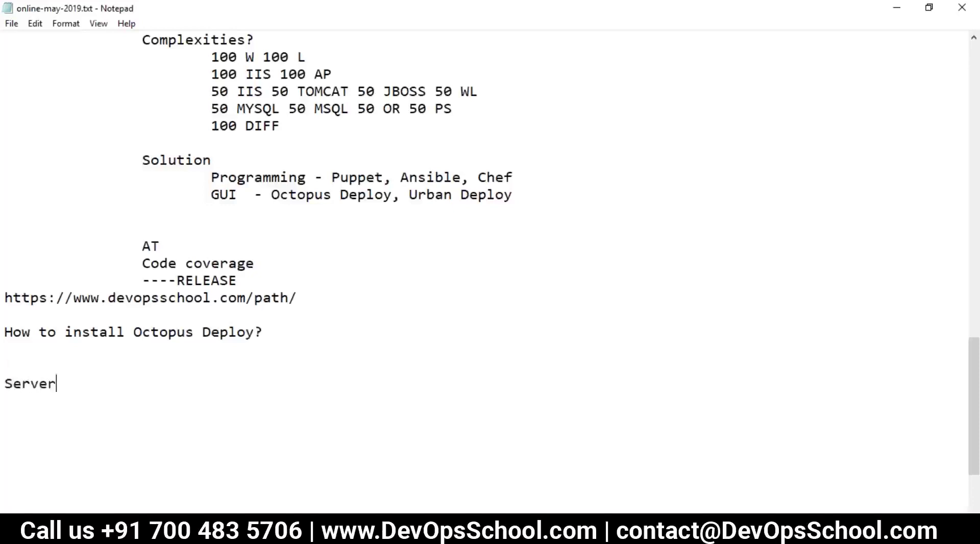
pyautogui.write(' - Agent(tenants')
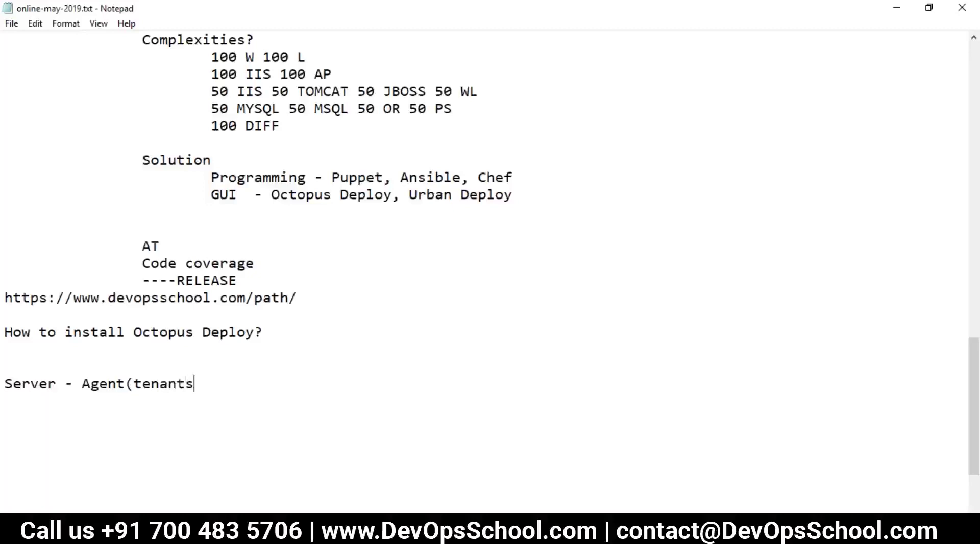
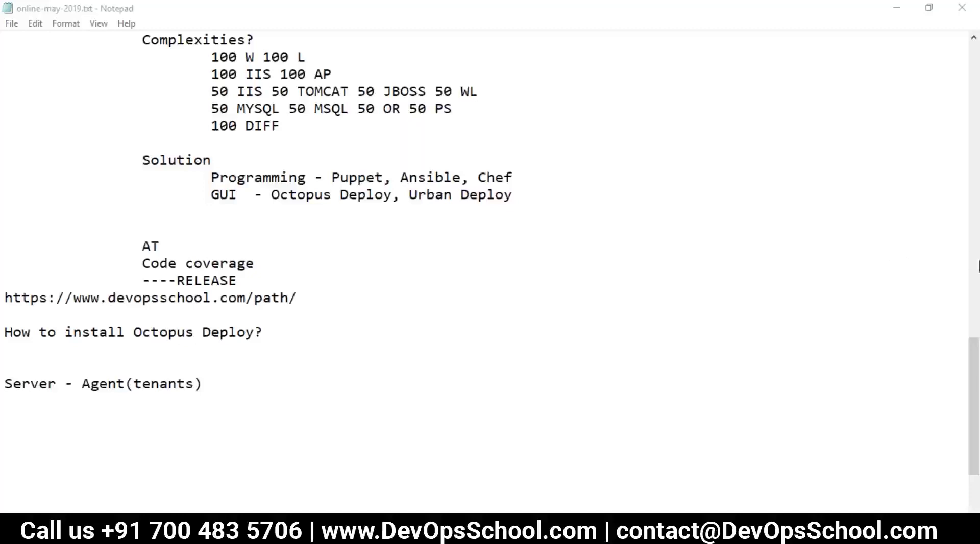
# Add a row of '=' as a separator line under 'Server - Agent(tenants)'.
pyautogui.click(229, 396)
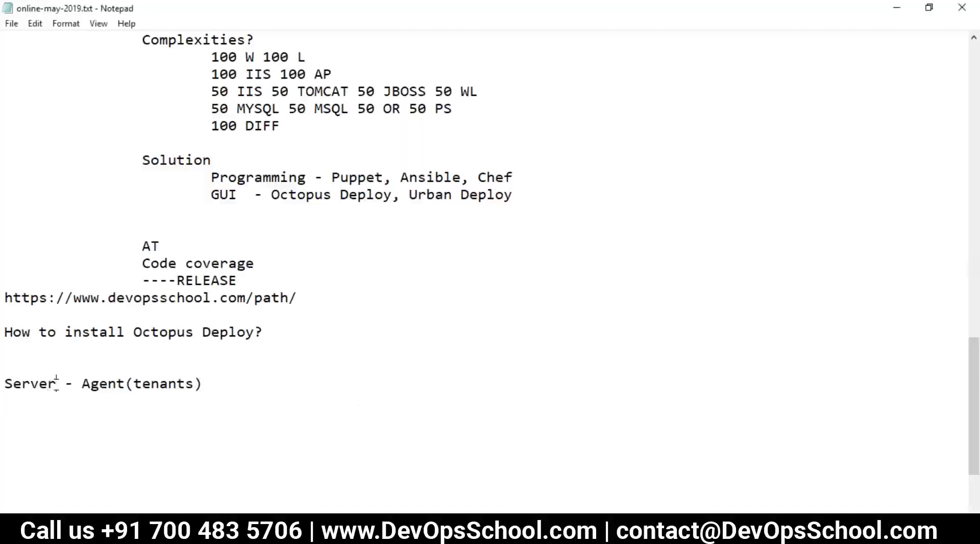
pyautogui.click(230, 372)
pyautogui.click(242, 383)
pyautogui.press('Return')
pyautogui.write('=================')
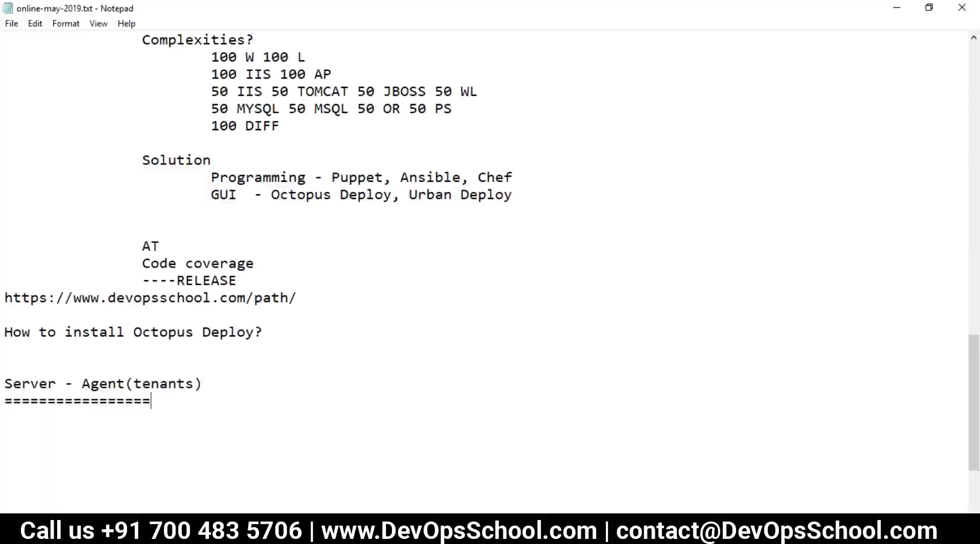
pyautogui.write('================')
pyautogui.scroll(-3, 196, 395)
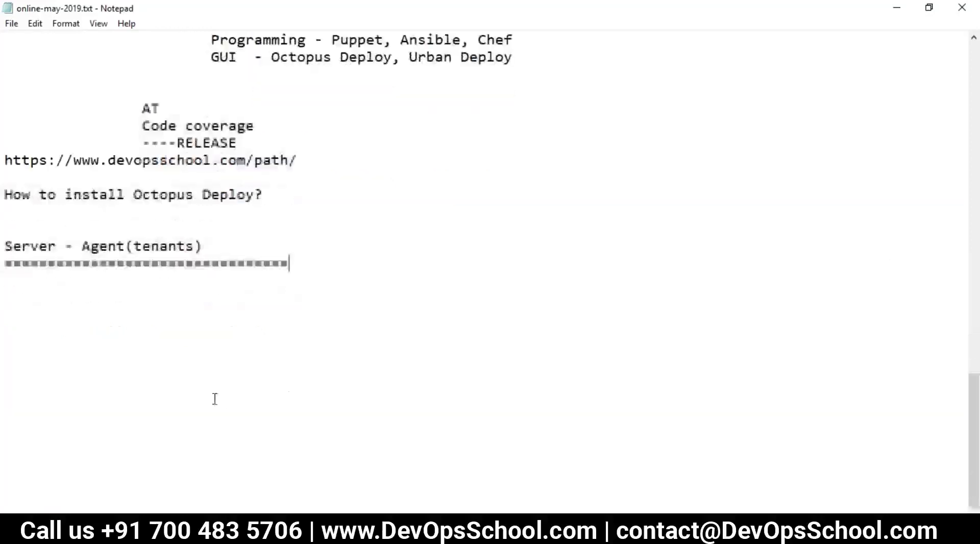
# Type 'AWS(WINDOWS)' and a tab-separated second 'AWS' on the line below the separator.
pyautogui.click(60, 276)
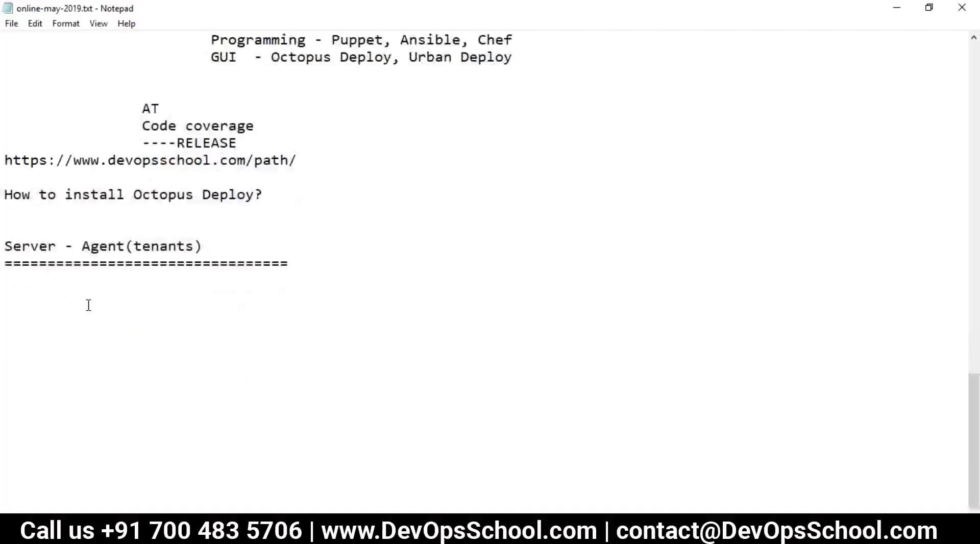
pyautogui.write('AWS')
pyautogui.press('Tab')
pyautogui.write('AWS')
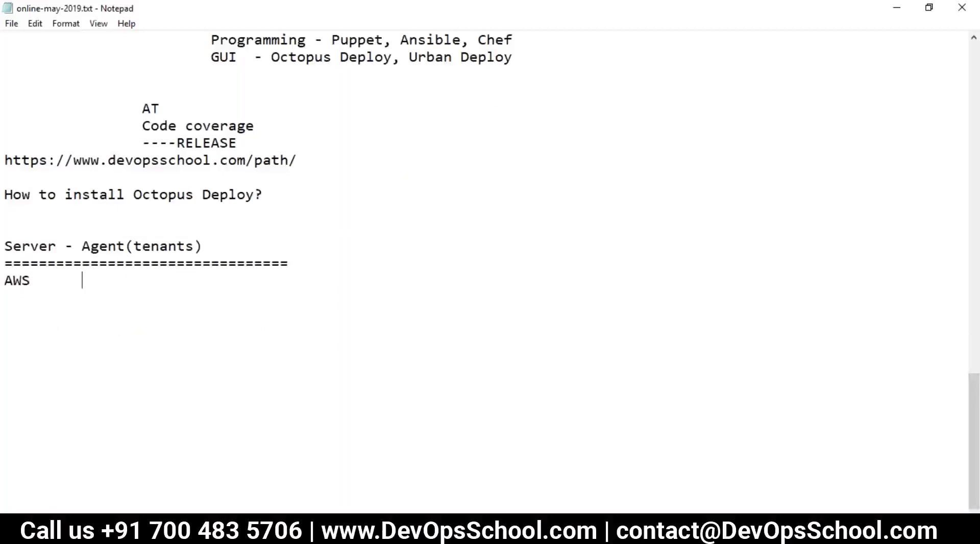
pyautogui.click(37, 280)
pyautogui.write('(')
pyautogui.write('WINDOWS')
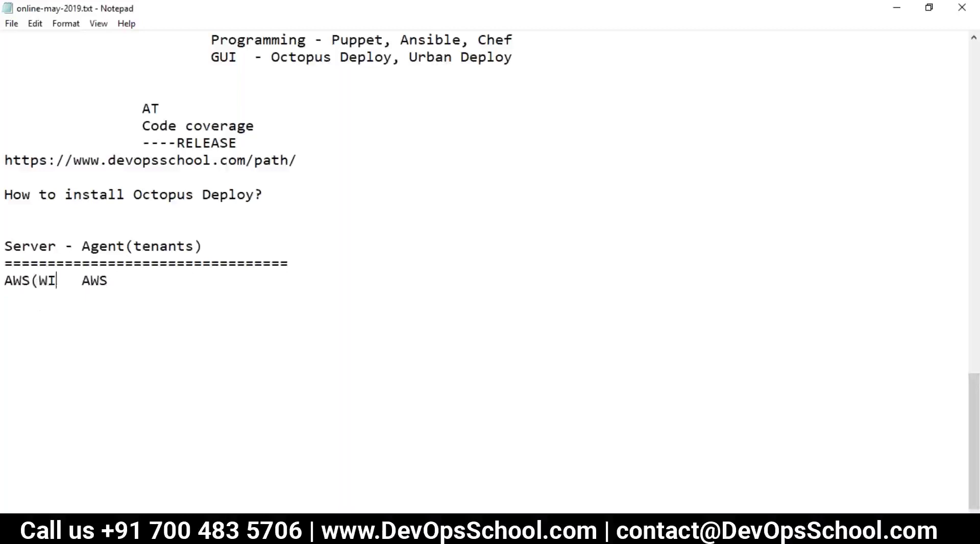
pyautogui.write(')')
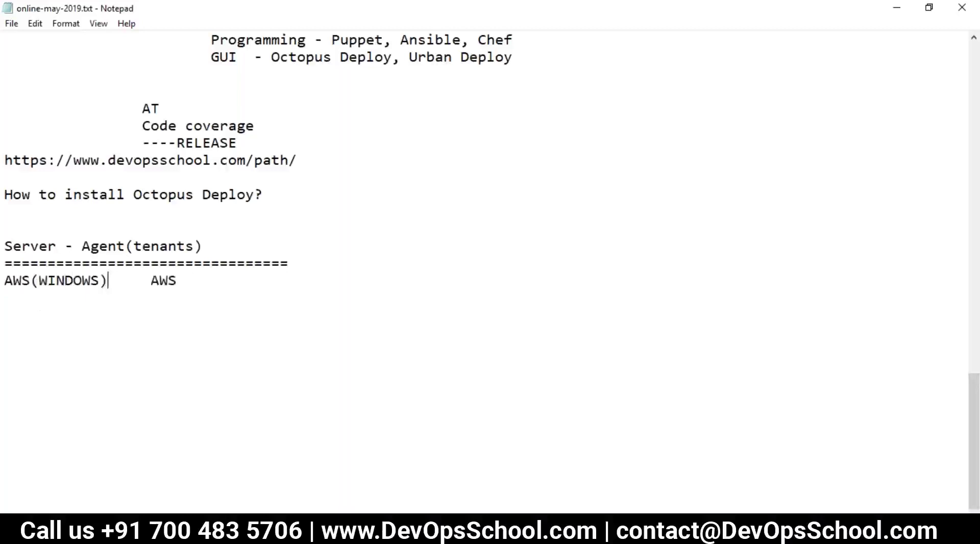
pyautogui.click(186, 279)
pyautogui.write('(WINDOWS)')
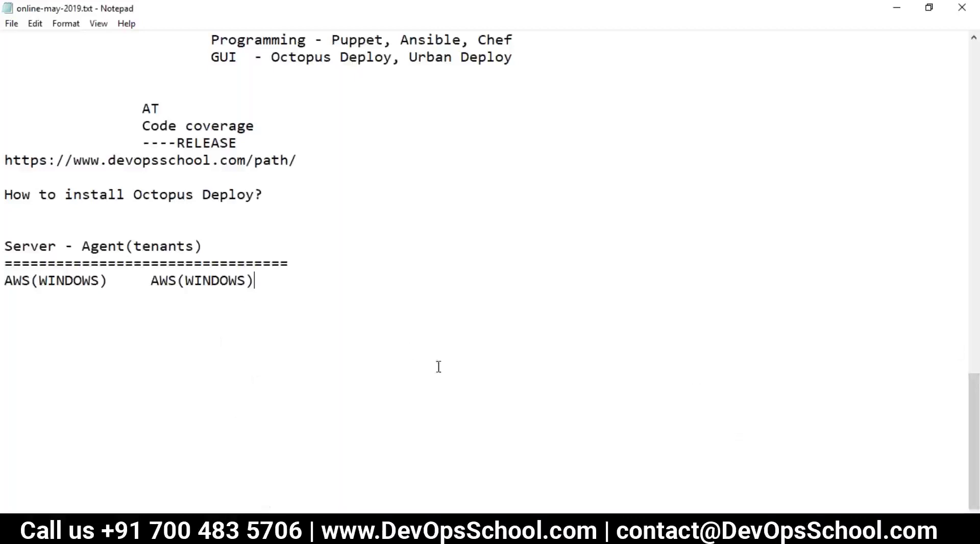
pyautogui.moveTo(15, 278); pyautogui.dragTo(65, 284)
pyautogui.click(107, 280)
pyautogui.keyDown('shift'); pyautogui.click(16, 288); pyautogui.keyUp('shift')
pyautogui.keyDown('shift'); pyautogui.click(6, 285); pyautogui.keyUp('shift')
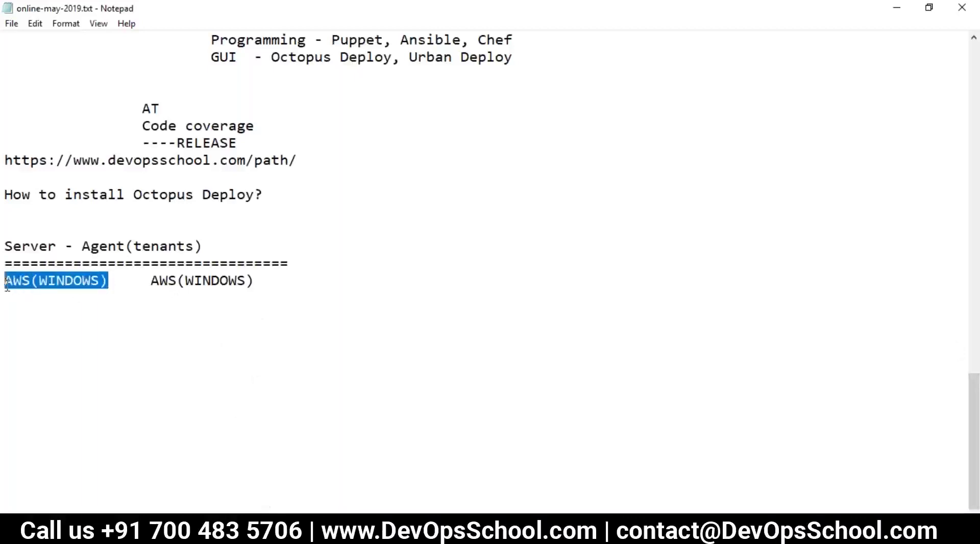
pyautogui.click(66, 293)
pyautogui.moveTo(107, 280); pyautogui.dragTo(43, 283)
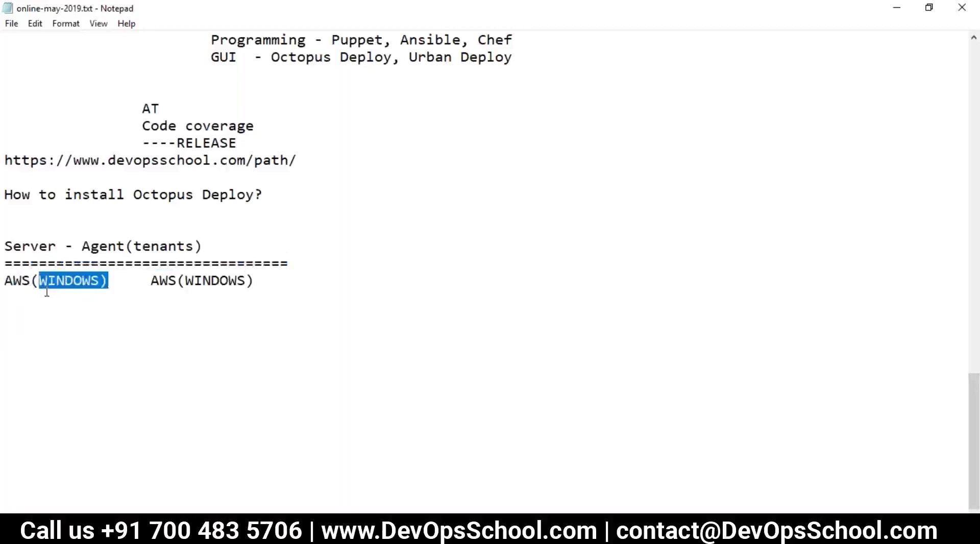
pyautogui.doubleClick(60, 280)
pyautogui.moveTo(290, 285); pyautogui.dragTo(4, 285)
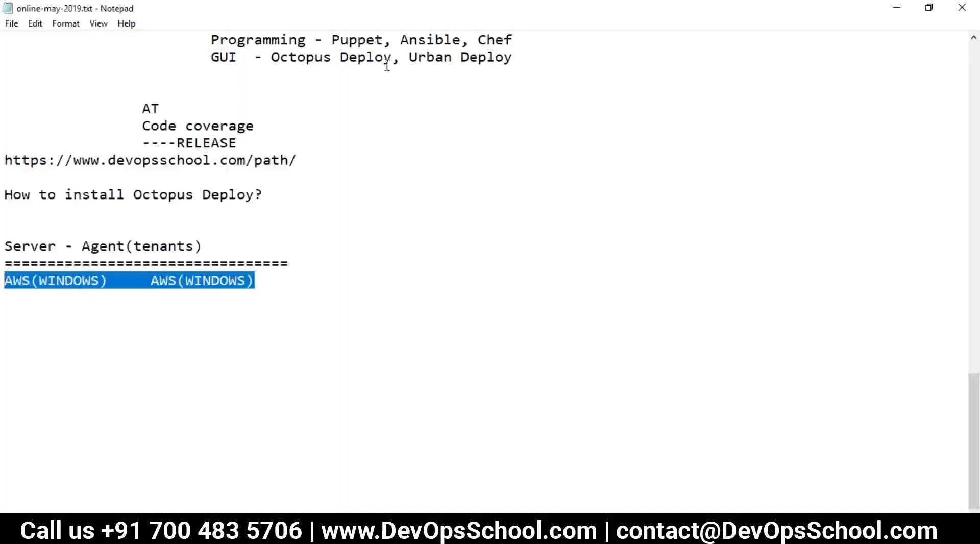
pyautogui.click(215, 302)
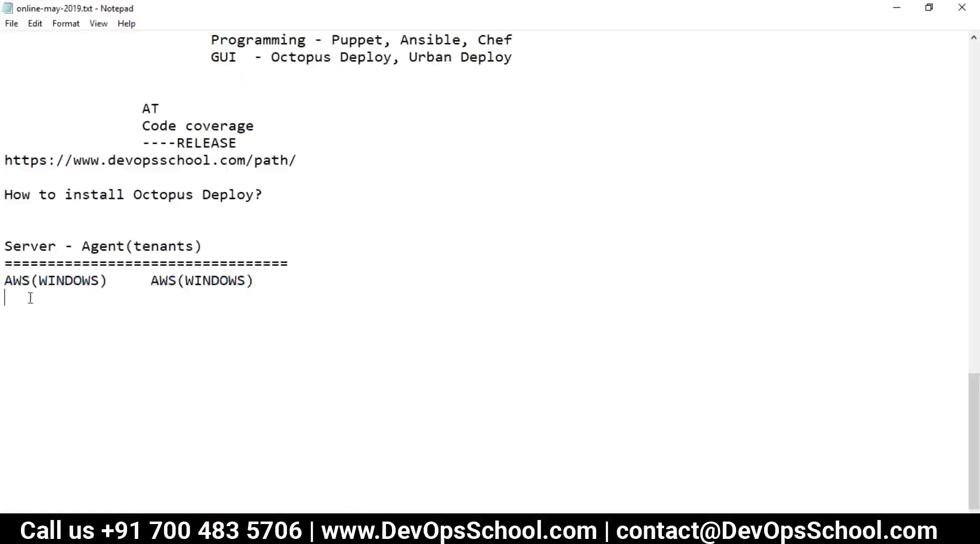
pyautogui.moveTo(29, 295); pyautogui.dragTo(5, 278)
pyautogui.click(128, 298)
pyautogui.moveTo(277, 273); pyautogui.dragTo(19, 274)
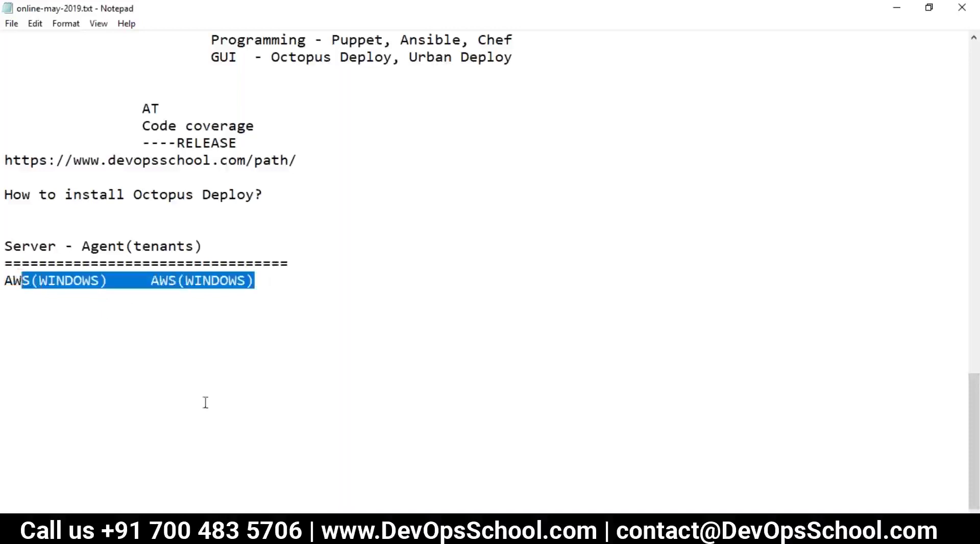
pyautogui.press('End')
pyautogui.press('Return')
pyautogui.moveTo(21, 295); pyautogui.dragTo(6, 278)
pyautogui.click(205, 313)
pyautogui.click(230, 533)
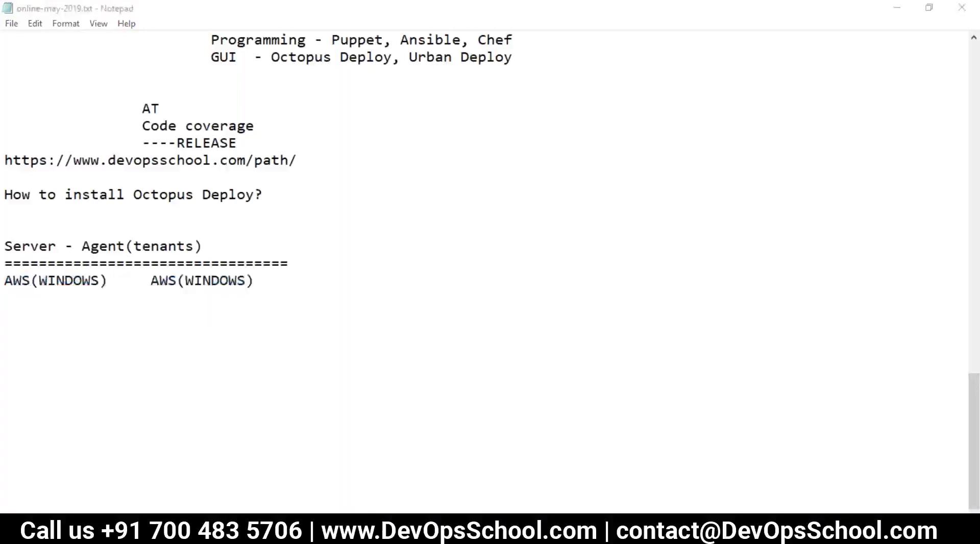
pyautogui.click(283, 14)
# Start a new instance launch using Windows Server 2019 Base with the t2.medium type.
pyautogui.click(214, 378)
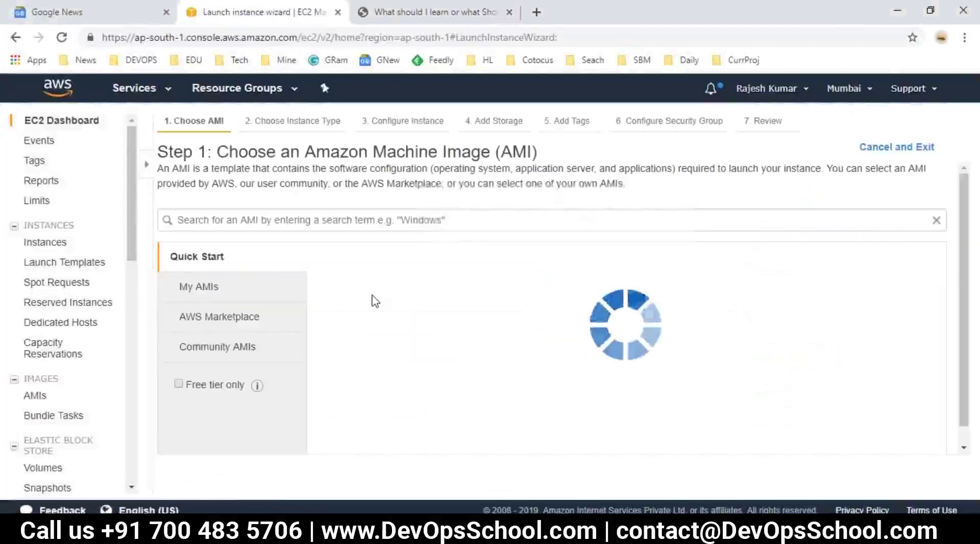
pyautogui.scroll(-10, 335, 326)
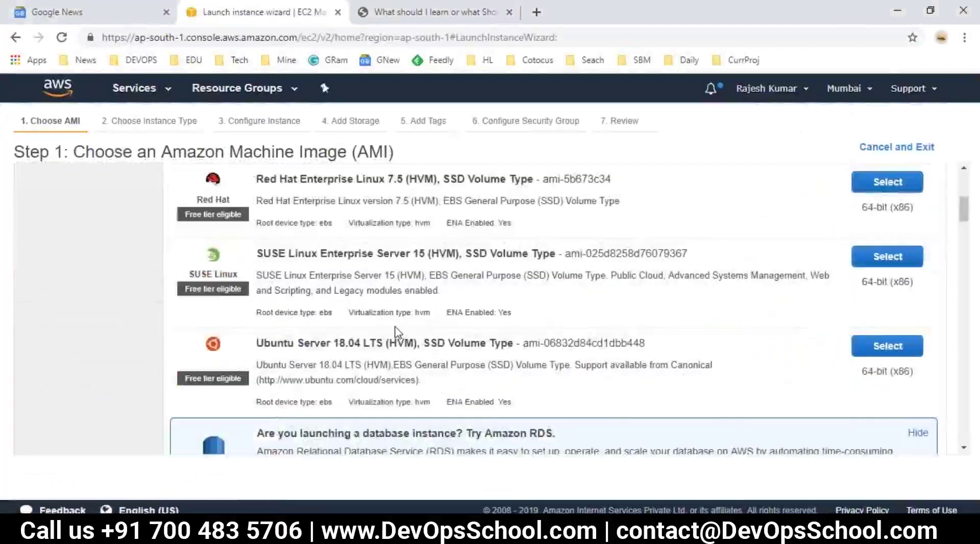
pyautogui.scroll(1, 401, 298)
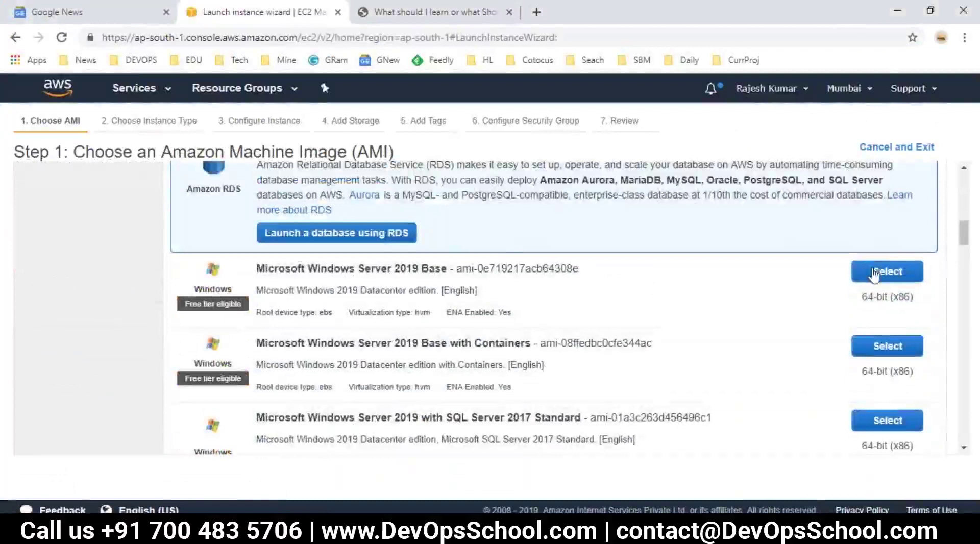
pyautogui.click(890, 271)
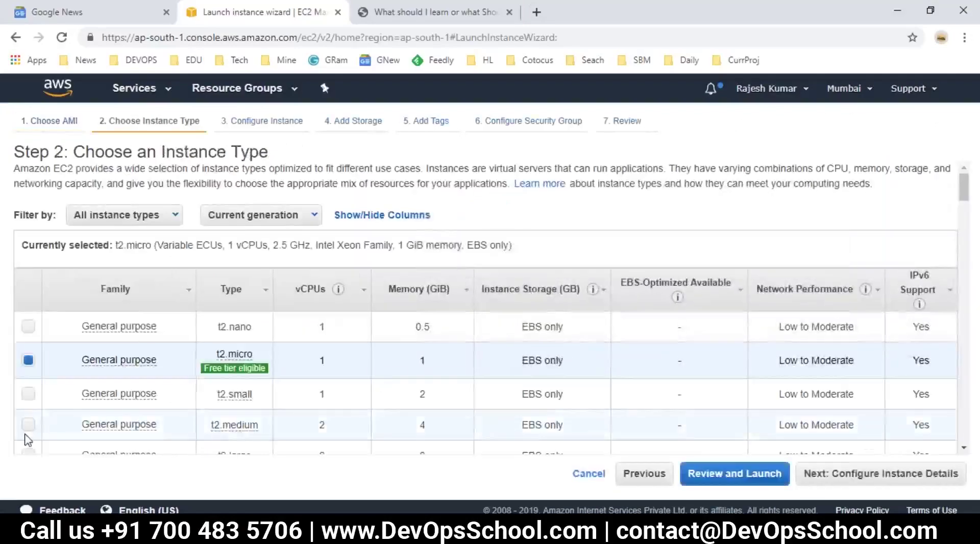
pyautogui.click(28, 427)
pyautogui.scroll(-2, 318, 436)
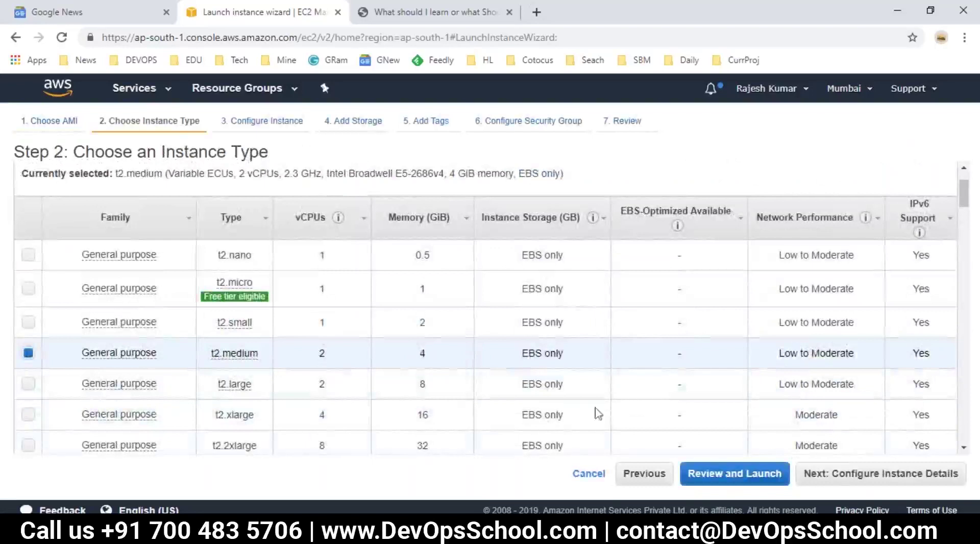
pyautogui.click(837, 473)
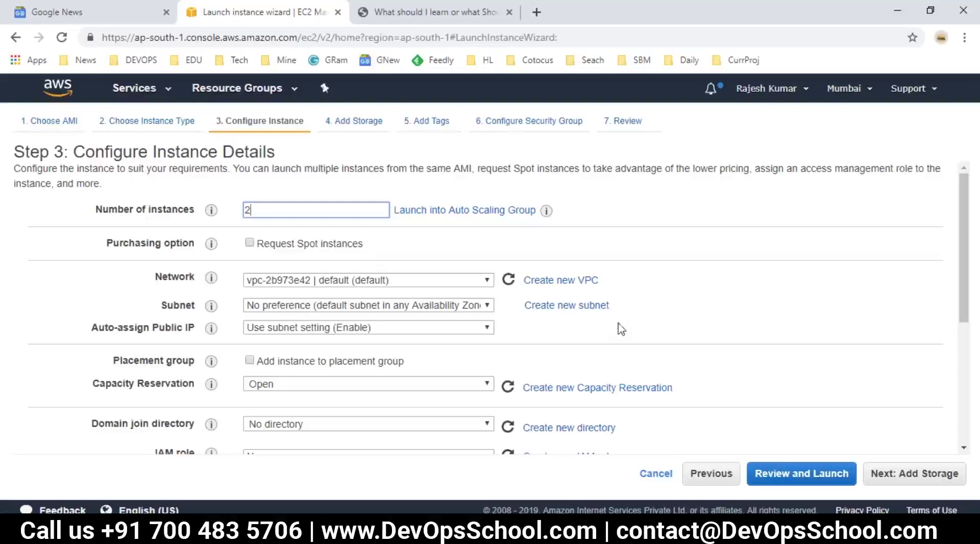
# Keep the 30 GiB root volume, and add then remove a Name tag.
pyautogui.click(894, 474)
pyautogui.doubleClick(378, 293)
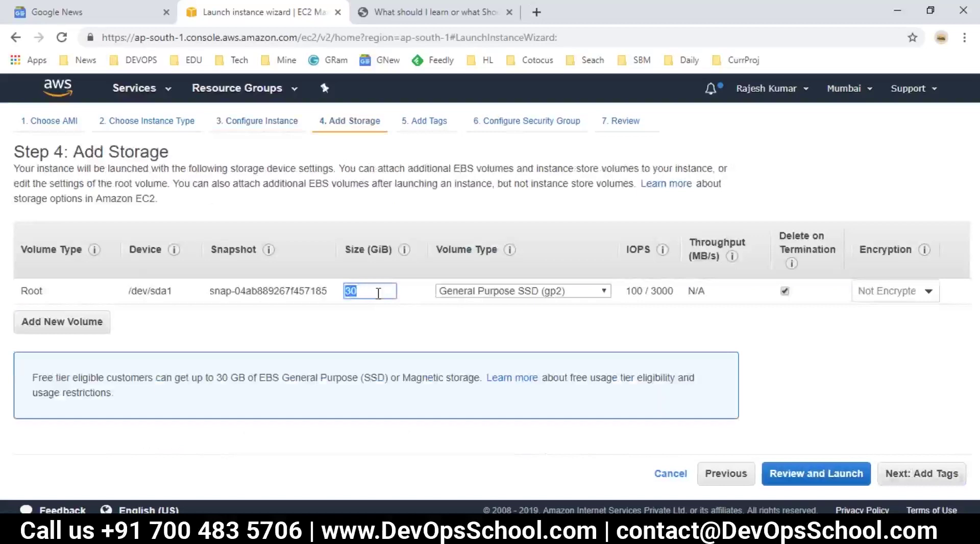
pyautogui.click(922, 473)
pyautogui.click(41, 348)
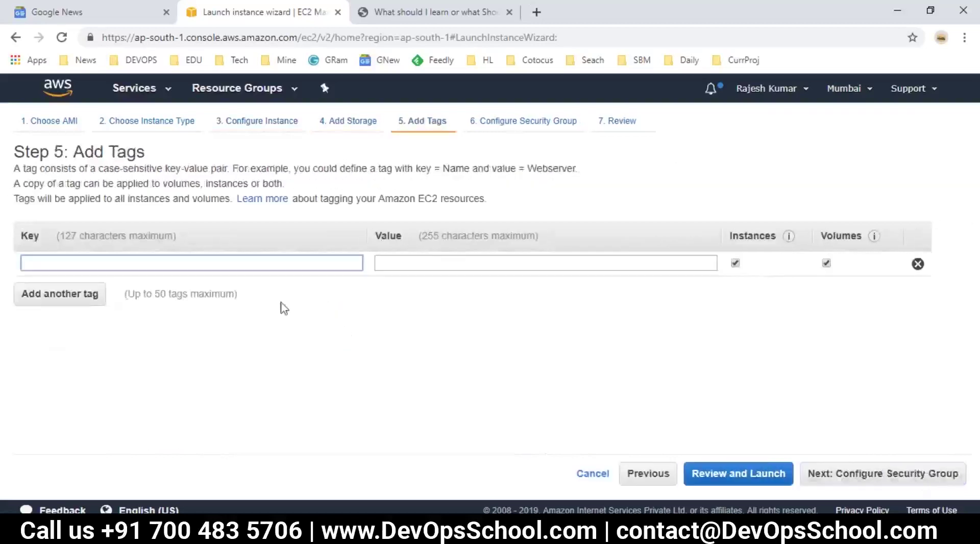
pyautogui.write('Name')
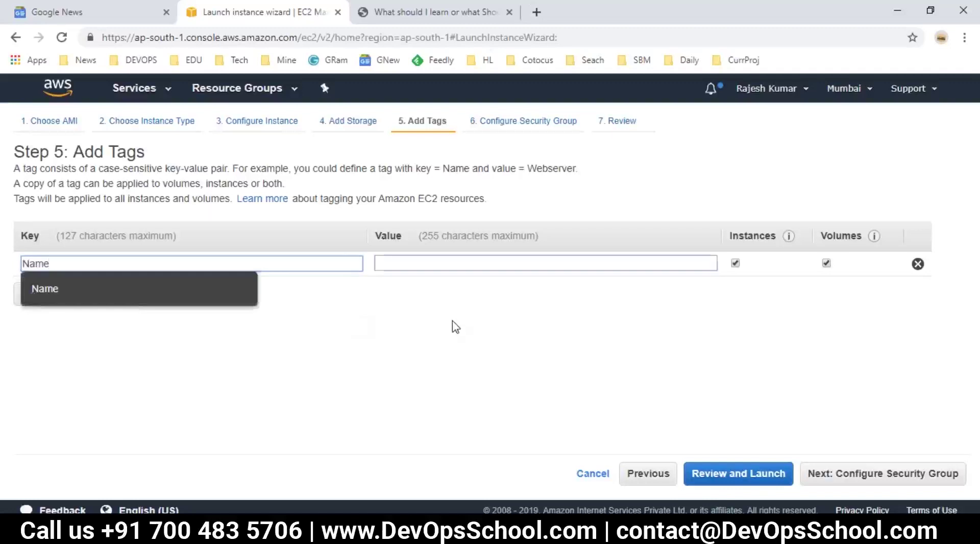
pyautogui.press('Tab')
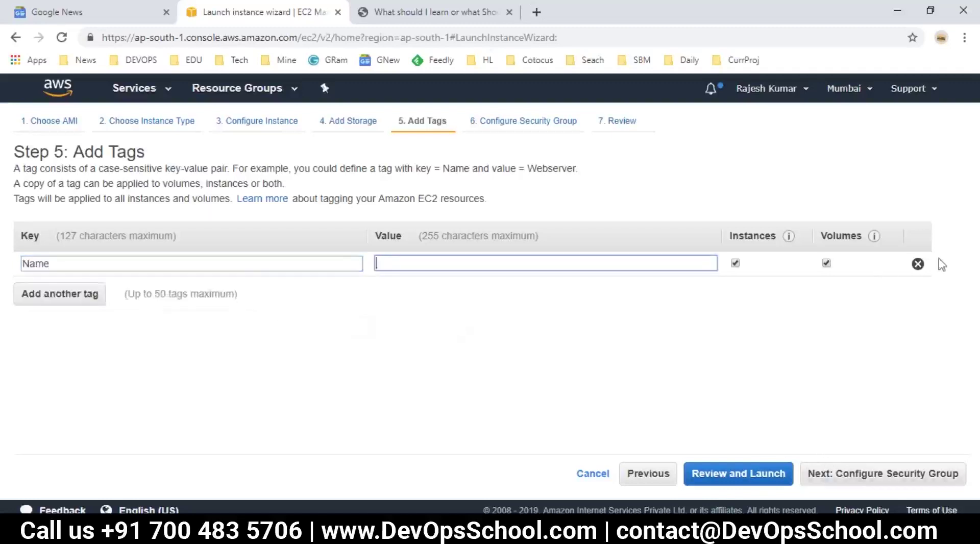
pyautogui.click(918, 264)
# Attach the existing default security group and go to the launch review.
pyautogui.click(837, 477)
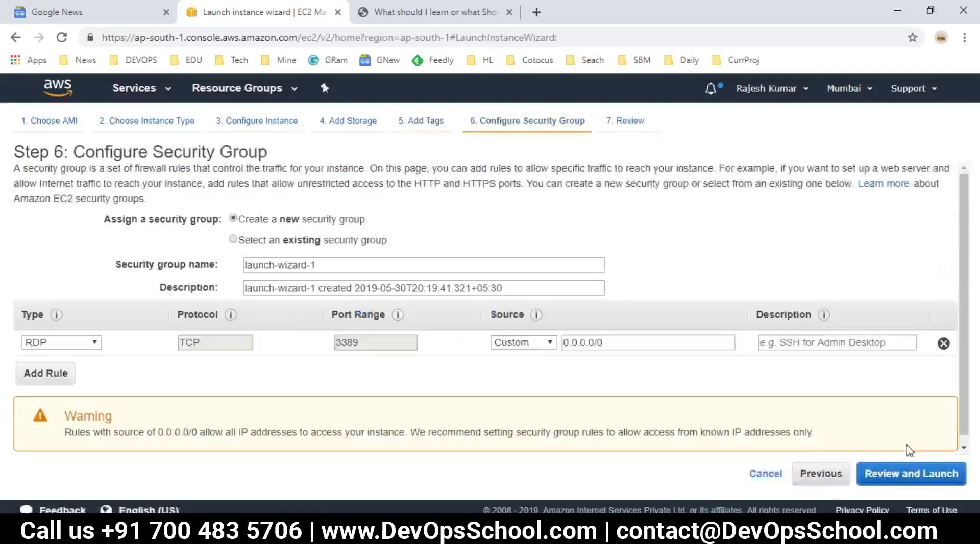
pyautogui.click(264, 247)
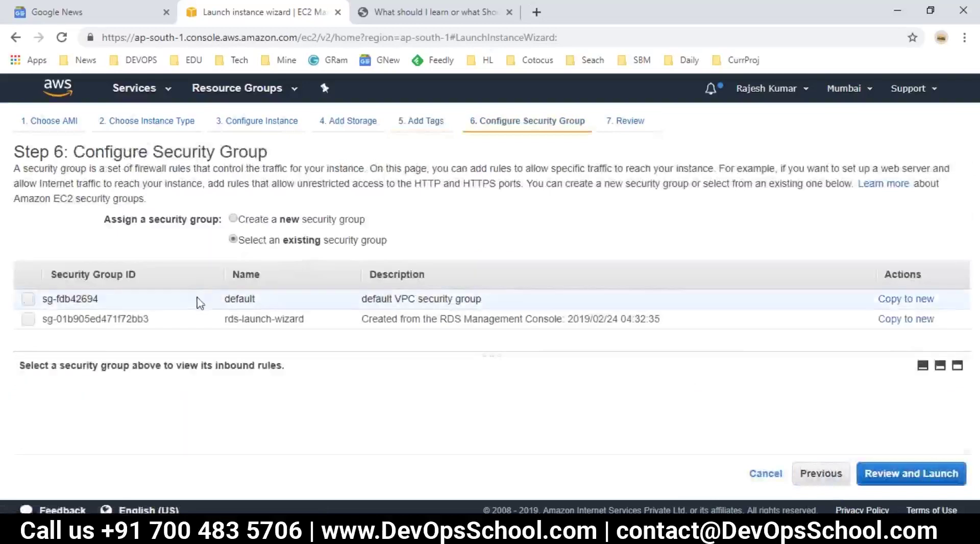
pyautogui.click(199, 300)
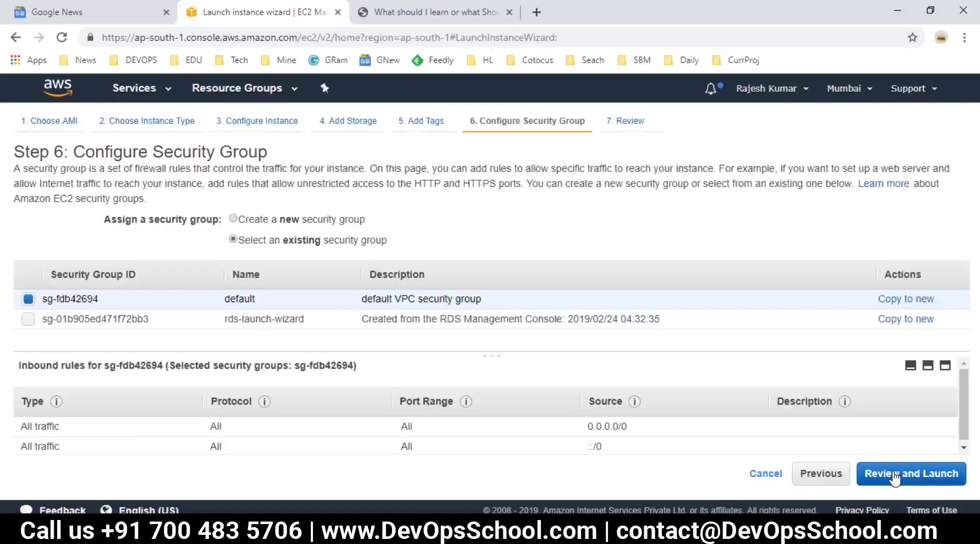
pyautogui.click(894, 479)
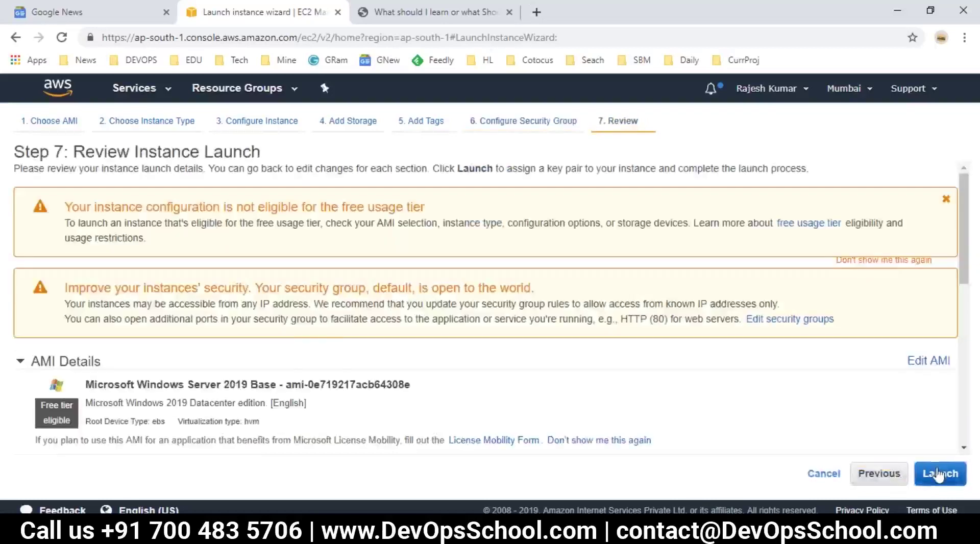
# Acknowledge the key pair warning, launch the instances, and view the instance list.
pyautogui.click(938, 474)
pyautogui.click(282, 366)
pyautogui.click(700, 430)
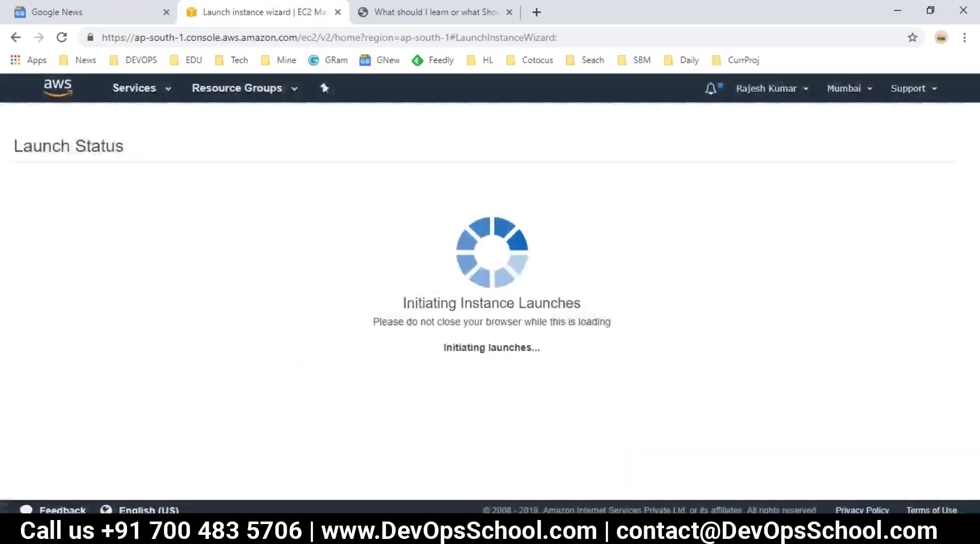
pyautogui.scroll(-1, 783, 415)
pyautogui.scroll(-3, 868, 449)
pyautogui.click(908, 482)
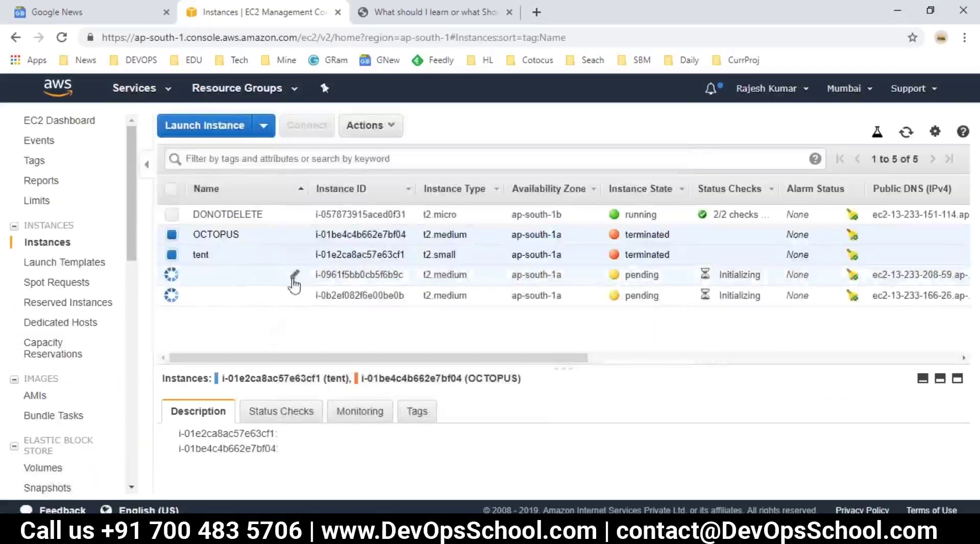
# Name the new instances 'Octopus Deploy Server' and 'Octopus Tentants'.
pyautogui.click(294, 276)
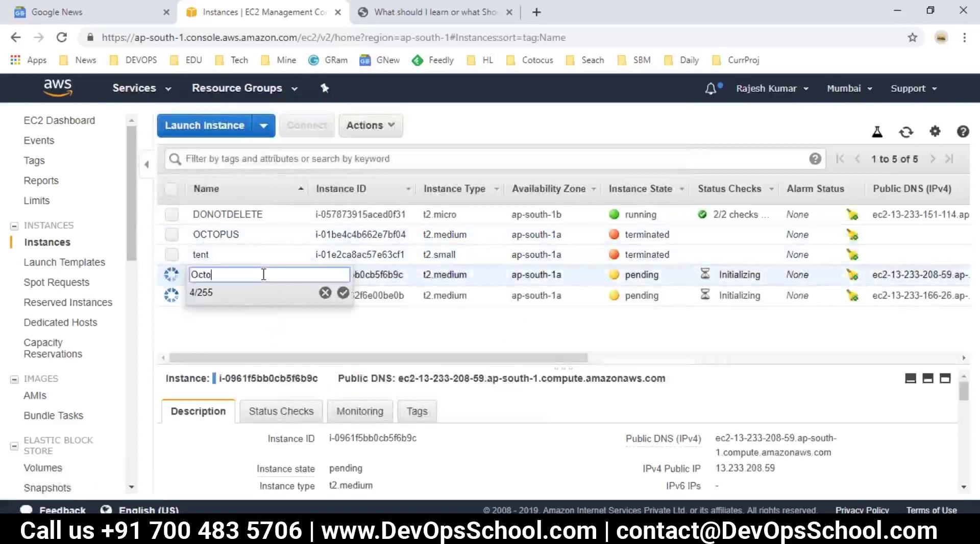
pyautogui.write('Octopus Deploy Serer')
pyautogui.press('BackSpace')
pyautogui.press('BackSpace')
pyautogui.press('BackSpace')
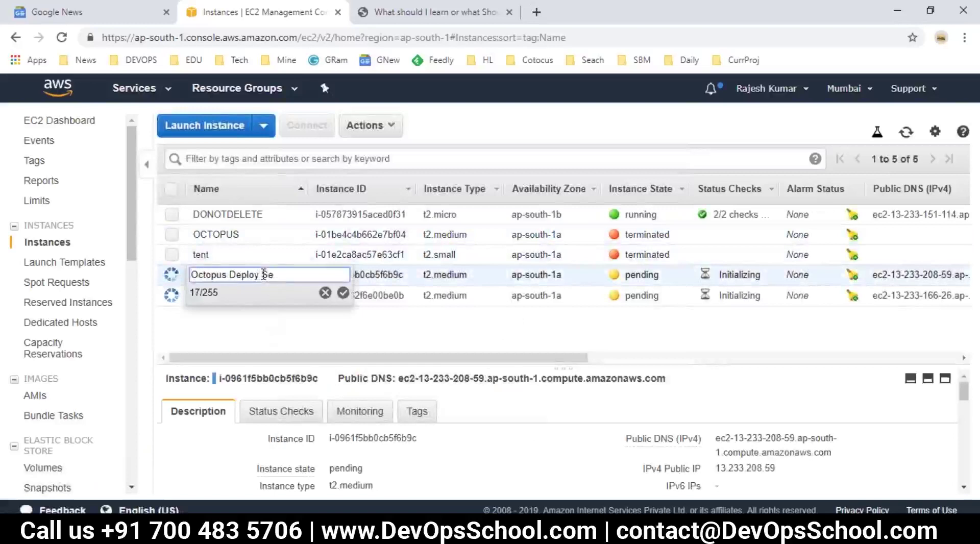
pyautogui.write('rv')
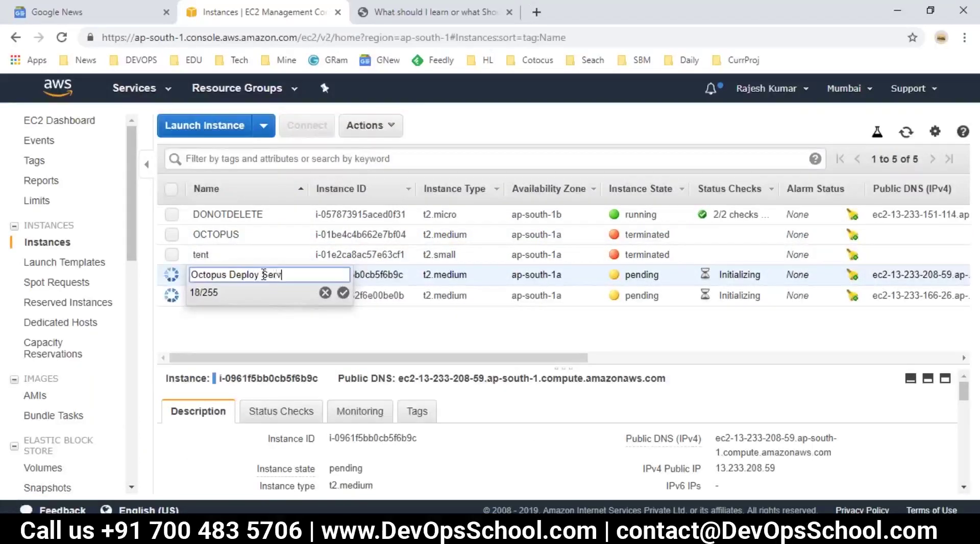
pyautogui.write('er')
pyautogui.press('Return')
pyautogui.click(294, 296)
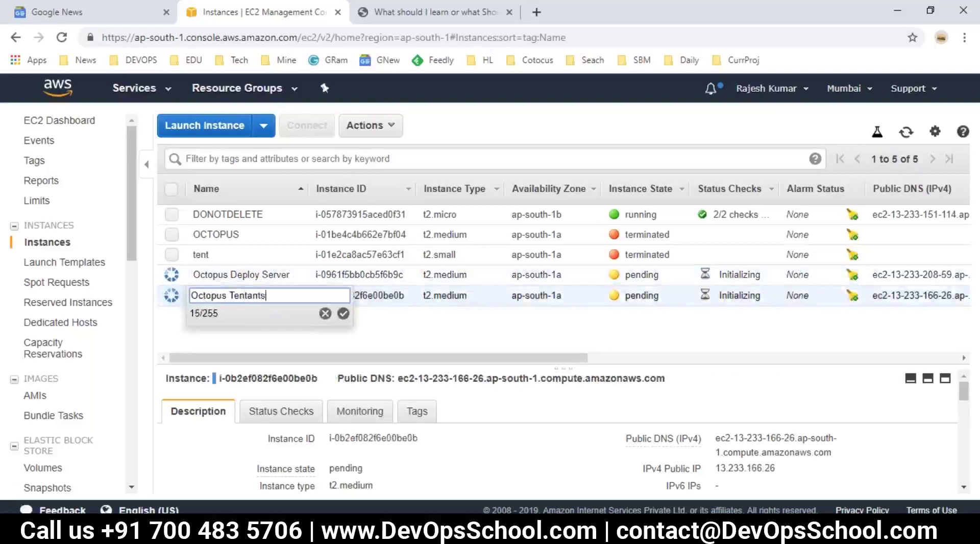
pyautogui.press('Return')
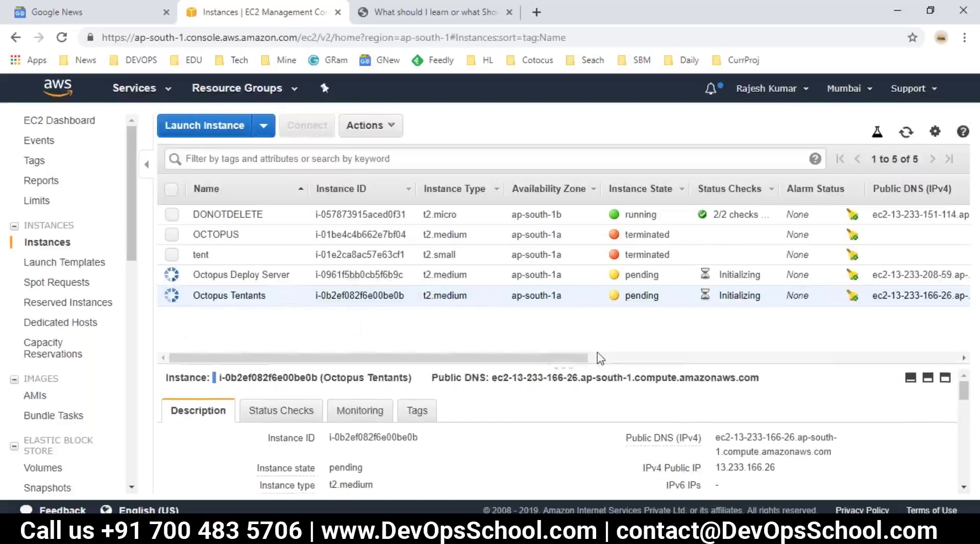
# Copy the server's public IP 13.233.208.59 into the notes under AWS(WINDOWS).
pyautogui.click(906, 131)
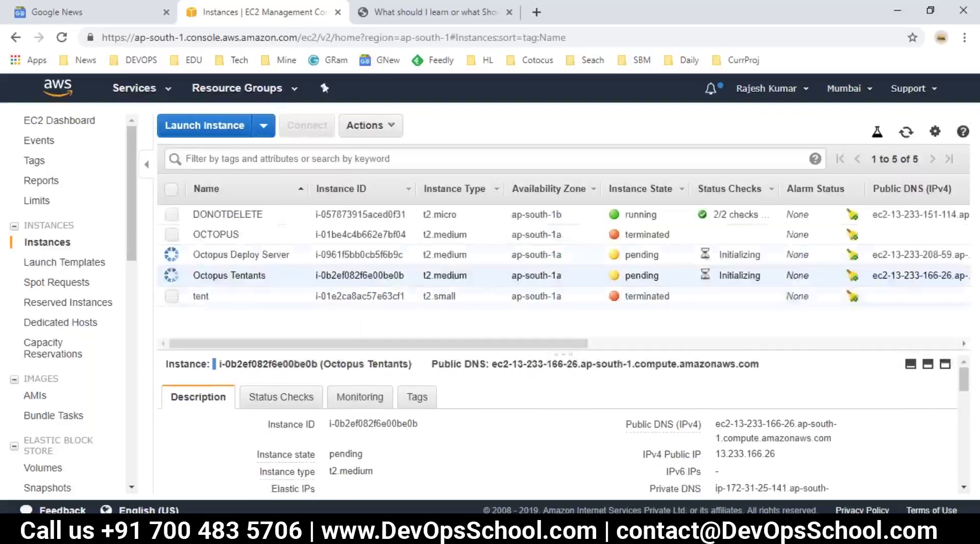
pyautogui.moveTo(393, 343); pyautogui.dragTo(493, 352)
pyautogui.click(715, 255)
pyautogui.click(906, 131)
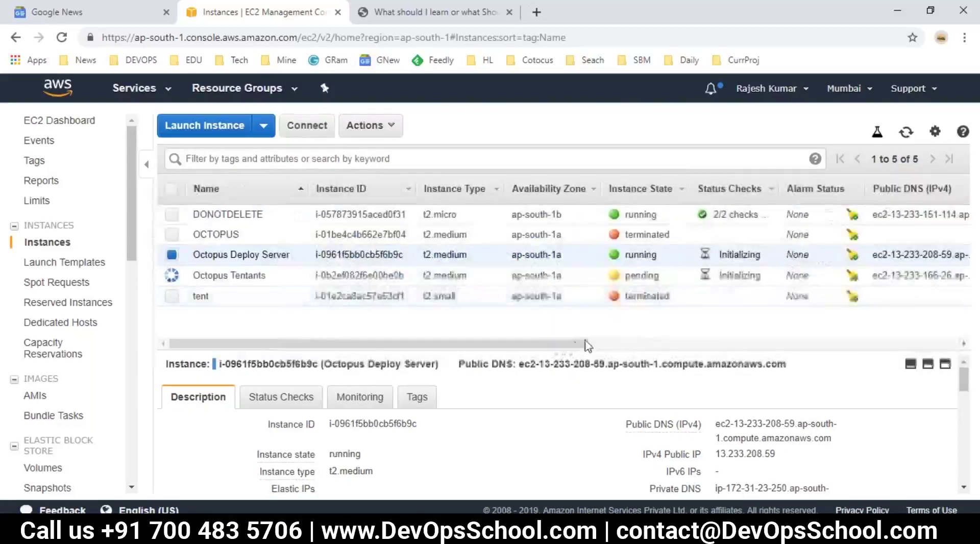
pyautogui.moveTo(573, 345); pyautogui.dragTo(702, 359)
pyautogui.doubleClick(795, 254)
pyautogui.hotkey('ctrl', 'c')
pyautogui.hotkey('alt', 'Tab')
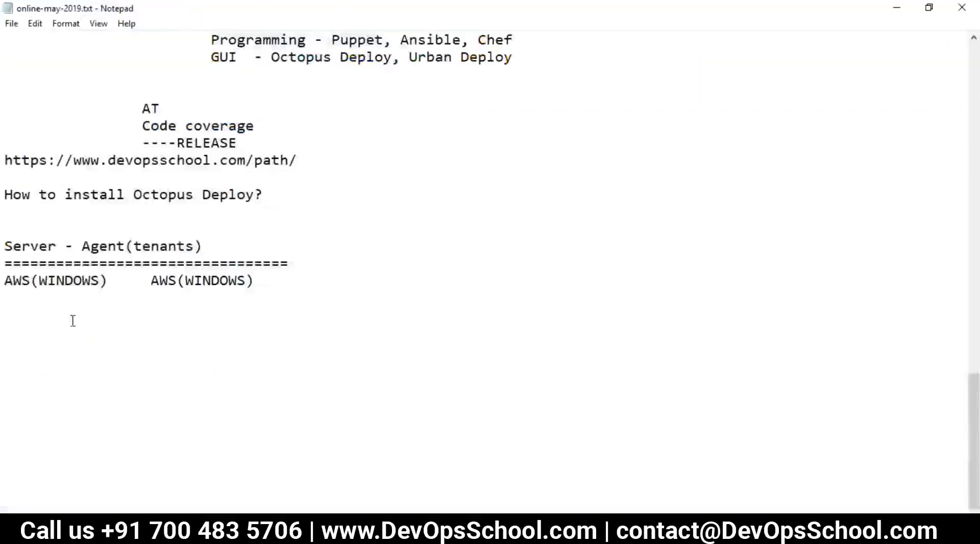
pyautogui.click(28, 297)
pyautogui.hotkey('ctrl', 'v')
pyautogui.hotkey('alt', 'Tab')
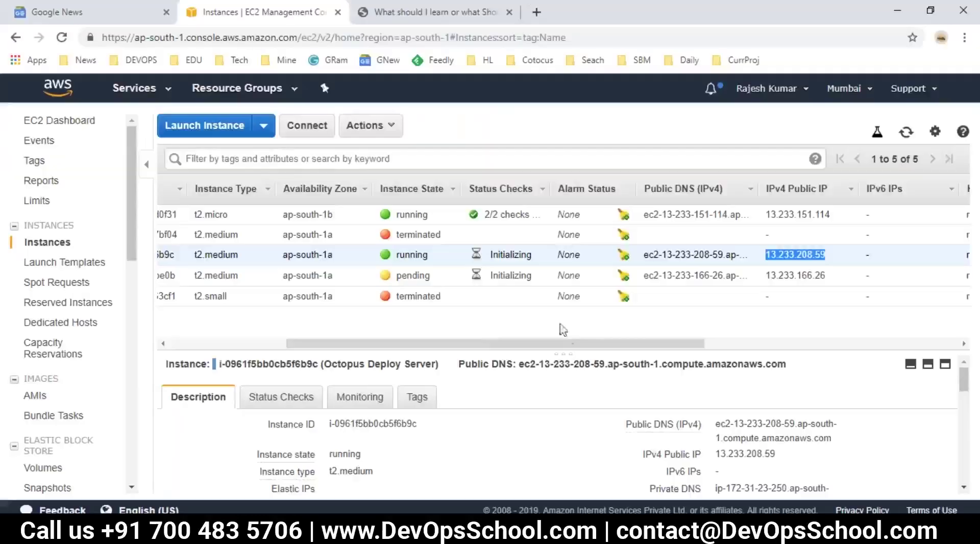
# Paste the Octopus Tentants public IP 13.233.166.26 beside the server IP.
pyautogui.moveTo(559, 348); pyautogui.dragTo(632, 301)
pyautogui.doubleClick(682, 275)
pyautogui.hotkey('ctrl', 'c')
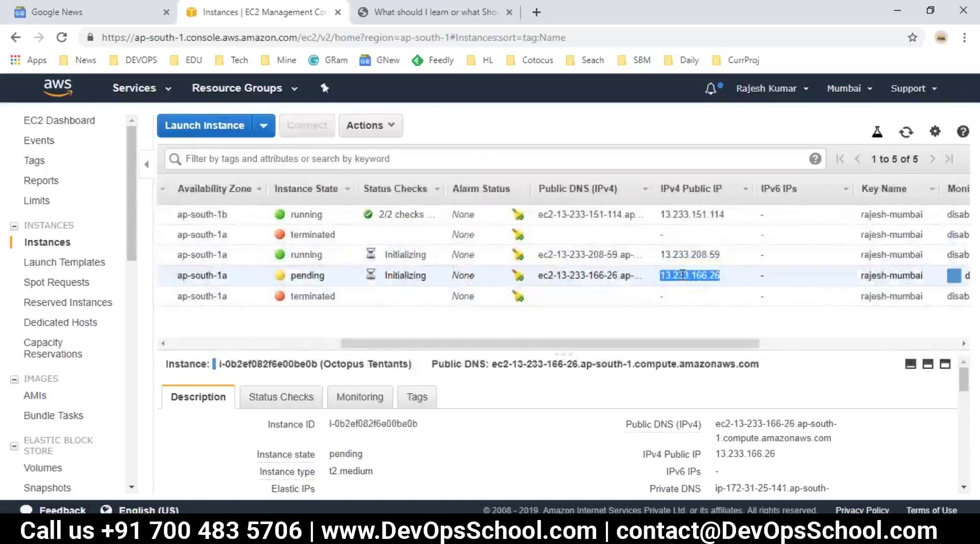
pyautogui.hotkey('alt', 'Tab')
pyautogui.press('Tab')
pyautogui.hotkey('ctrl', 'v')
pyautogui.press('Return')
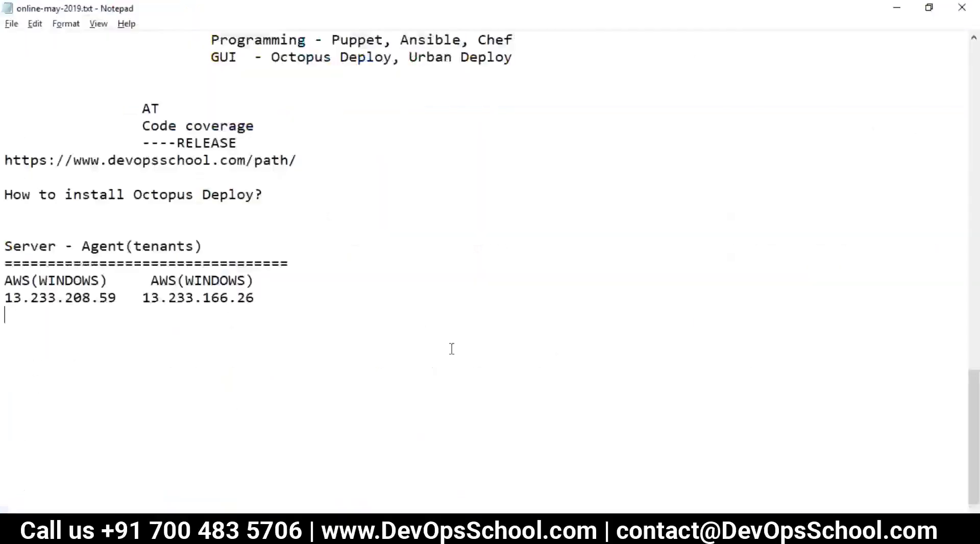
pyautogui.hotkey('alt', 'Tab')
pyautogui.moveTo(459, 343); pyautogui.dragTo(287, 351)
# Request the Octopus Deploy Server's Windows password and dismiss the not-ready message.
pyautogui.click(906, 131)
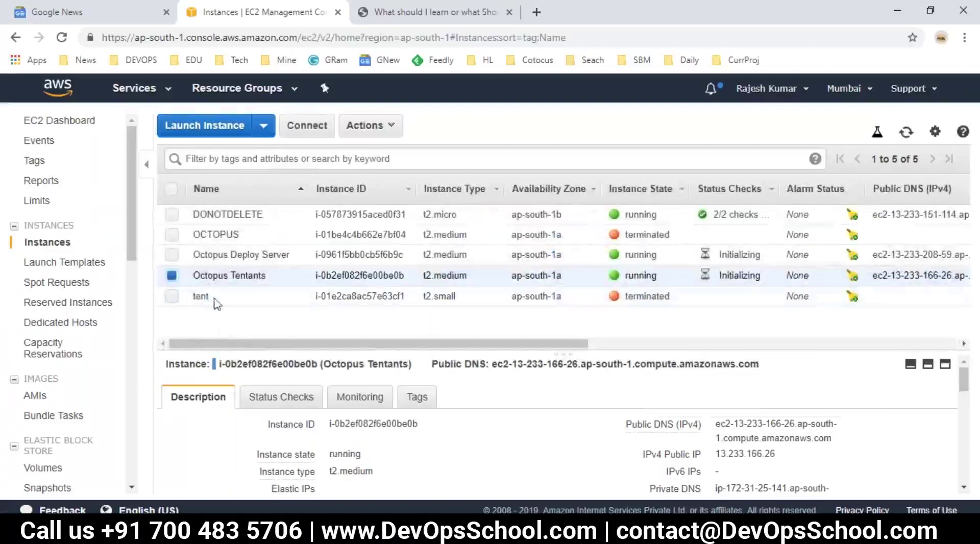
pyautogui.click(172, 255)
pyautogui.click(172, 275)
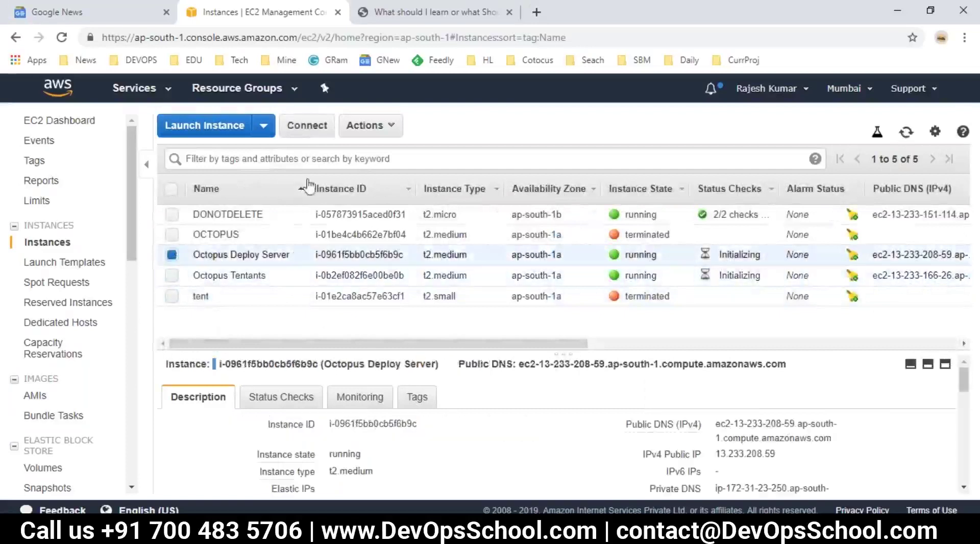
pyautogui.click(309, 128)
pyautogui.click(434, 333)
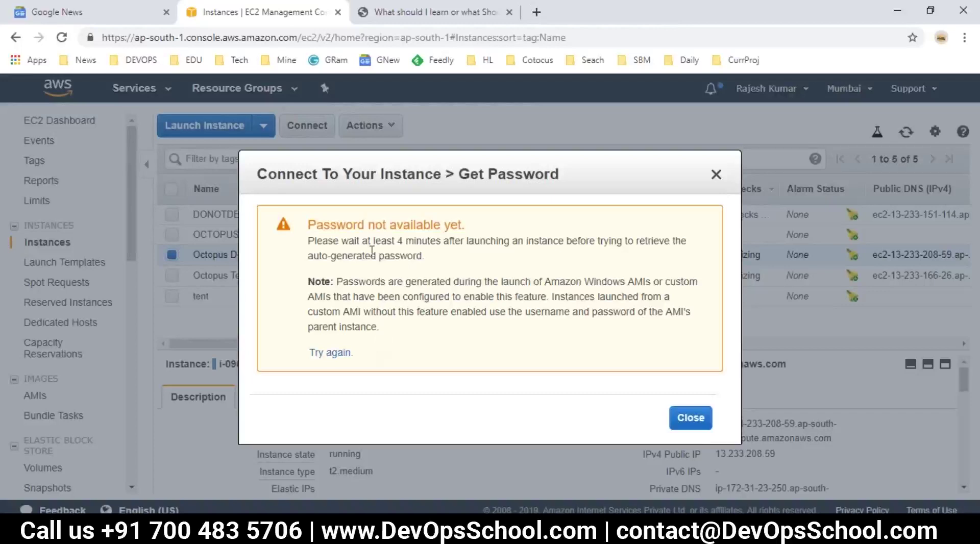
pyautogui.click(690, 417)
# Add an empty line below the IPs in the notes.
pyautogui.hotkey('alt', 'Tab')
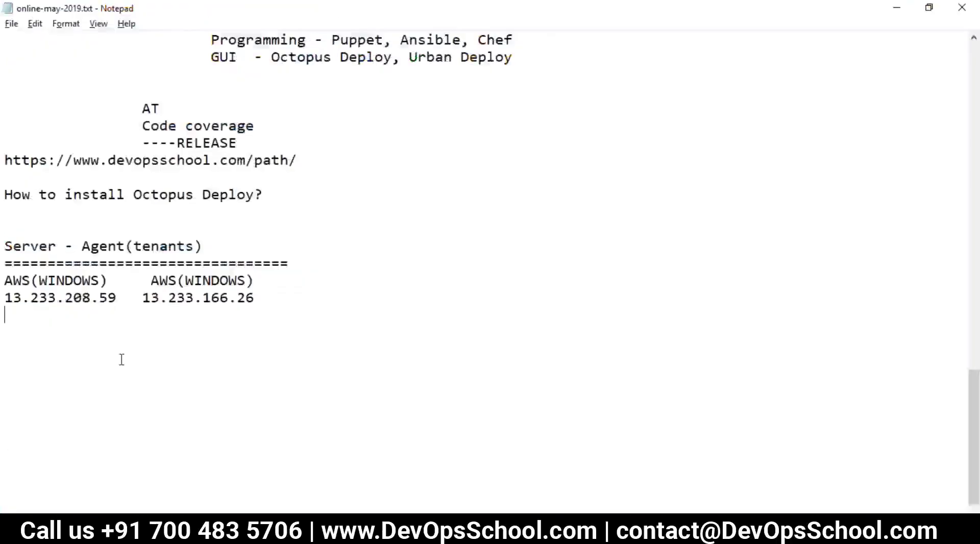
pyautogui.click(104, 335)
pyautogui.press('Return')
pyautogui.press('Return')
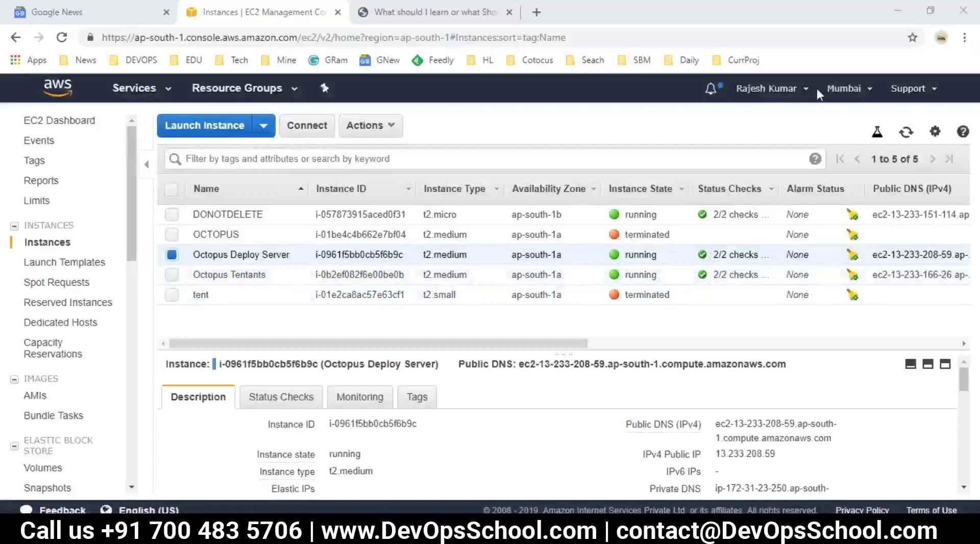
# Decrypt the Octopus Deploy Server's Windows password using the Mumbai key pair .pem file.
pyautogui.click(906, 133)
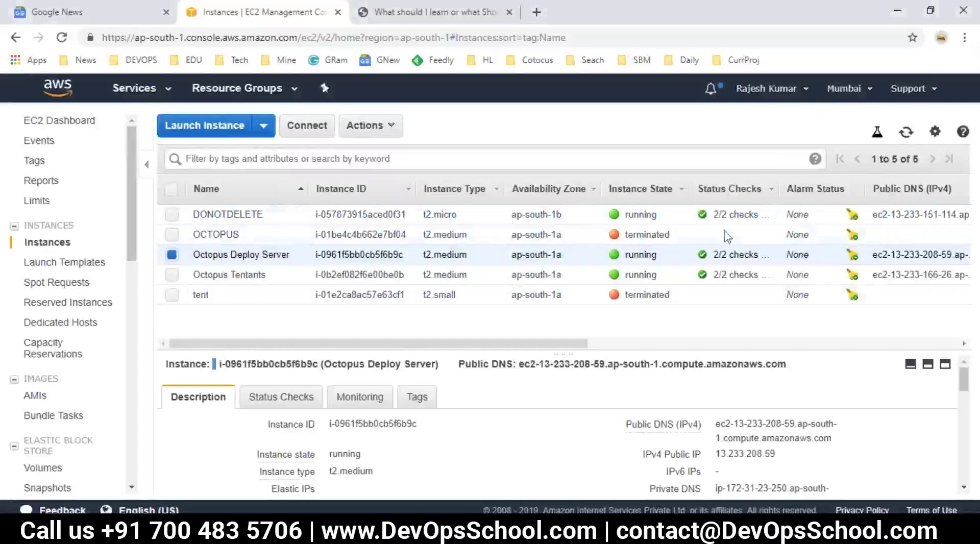
pyautogui.click(906, 133)
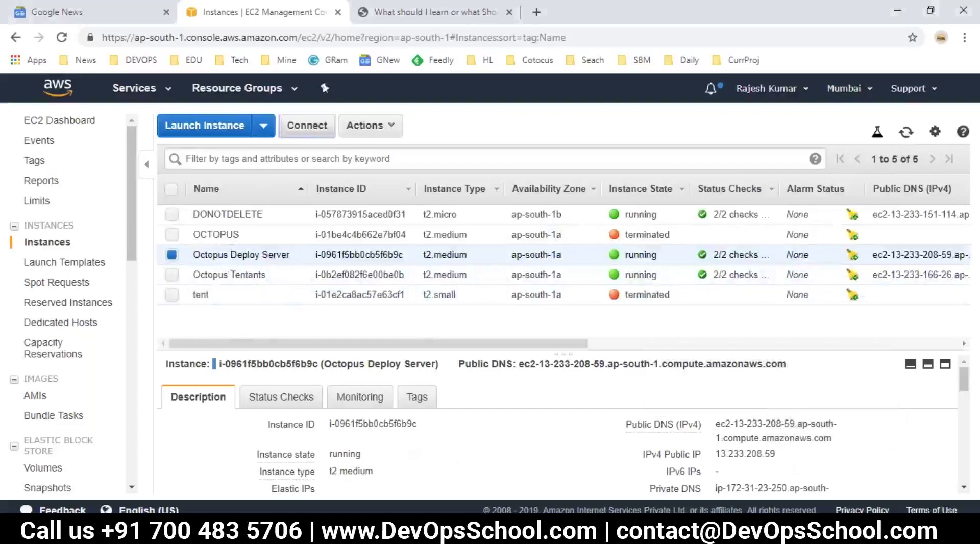
pyautogui.click(307, 126)
pyautogui.click(465, 332)
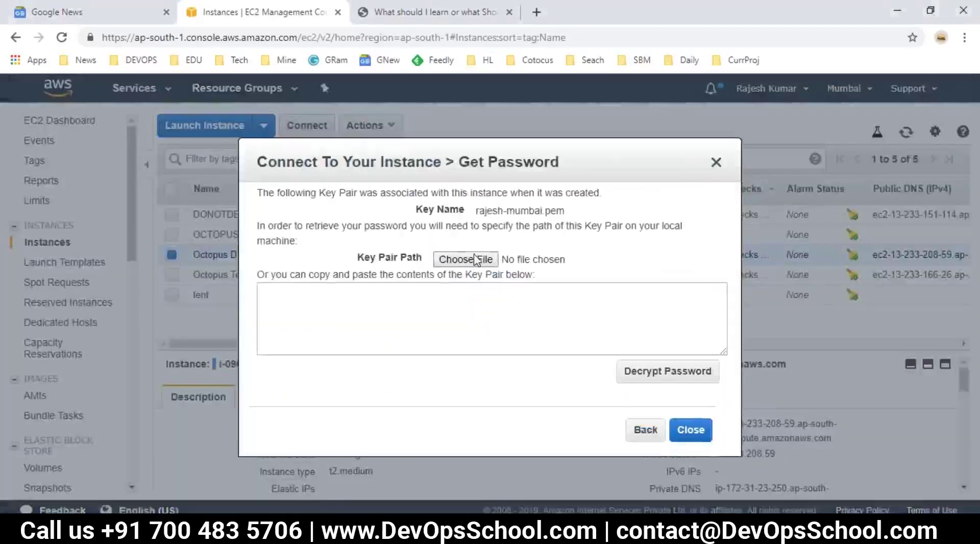
pyautogui.click(480, 260)
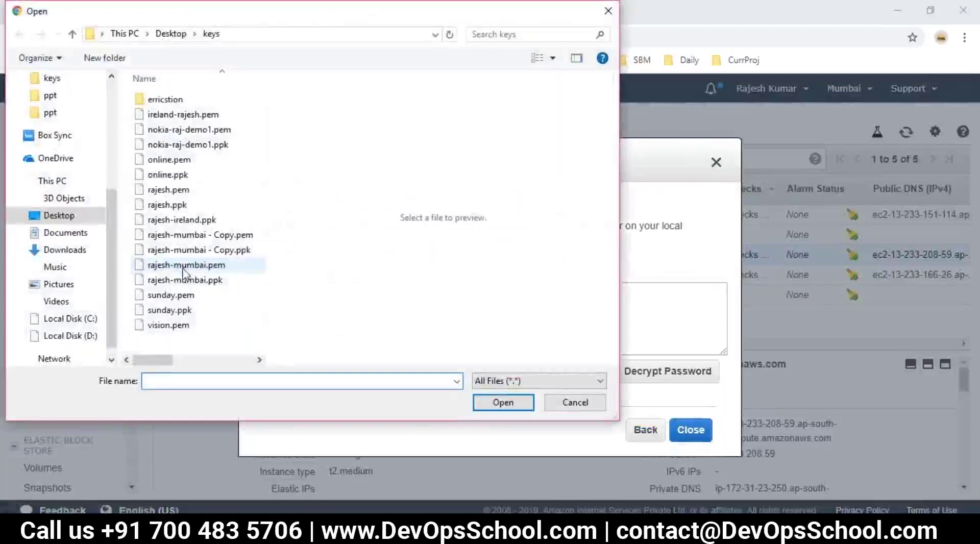
pyautogui.click(186, 265)
pyautogui.click(502, 403)
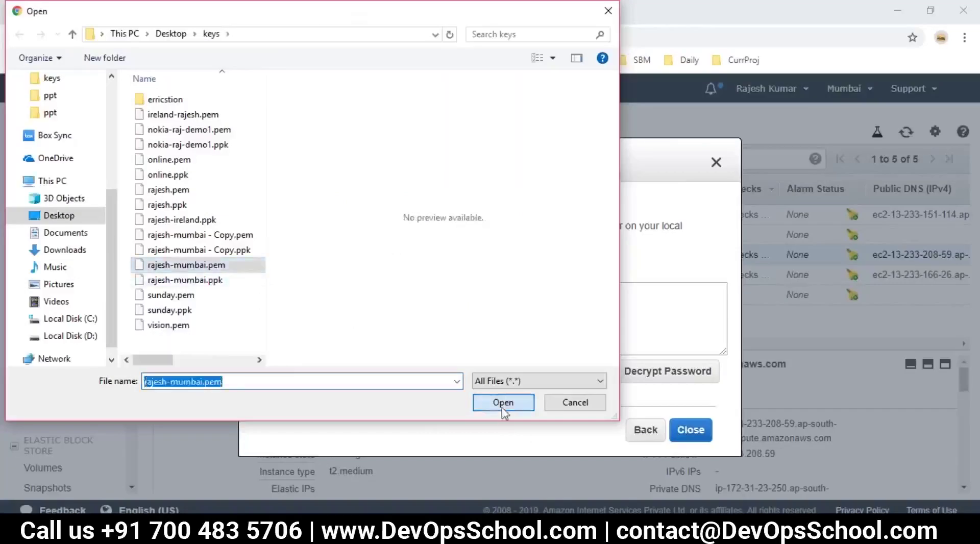
pyautogui.click(657, 371)
# Paste the server's public DNS, user name and password at the bottom of the notes.
pyautogui.moveTo(327, 291); pyautogui.dragTo(592, 334)
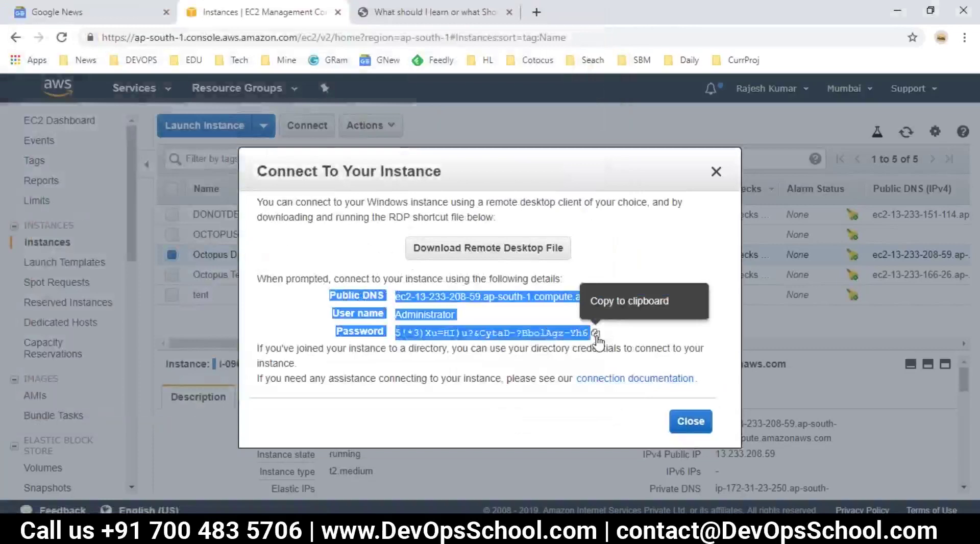
pyautogui.hotkey('alt', 'Tab')
pyautogui.click(151, 407)
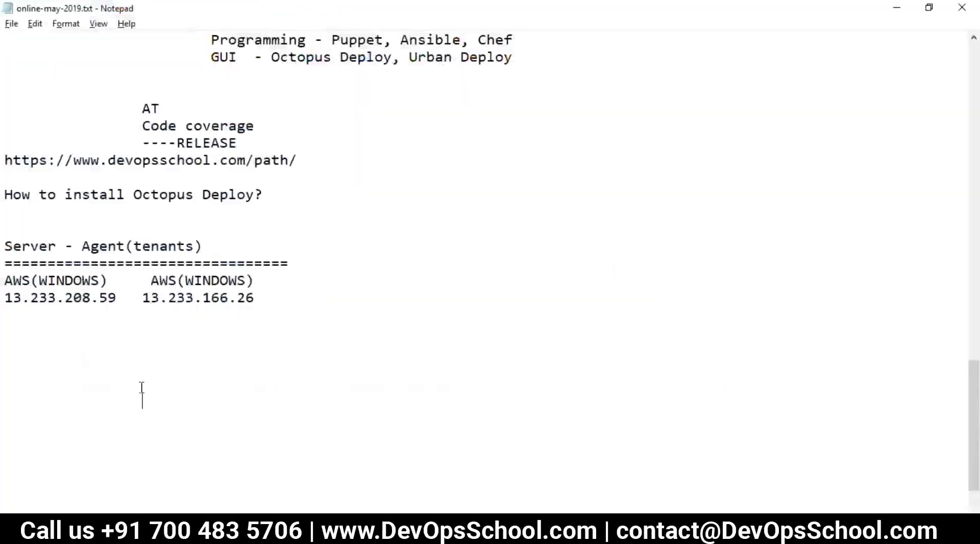
pyautogui.hotkey('ctrl', 'v')
pyautogui.press('BackSpace')
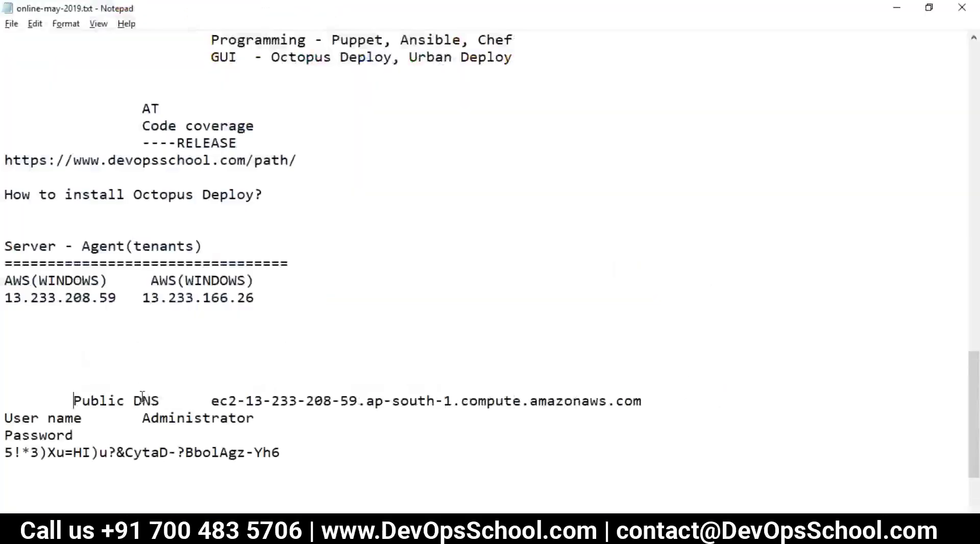
pyautogui.press('BackSpace')
# Copy the pasted details block, close the connection dialog, and select the DNS and user name lines.
pyautogui.scroll(-3, 166, 412)
pyautogui.moveTo(5, 280); pyautogui.dragTo(286, 362)
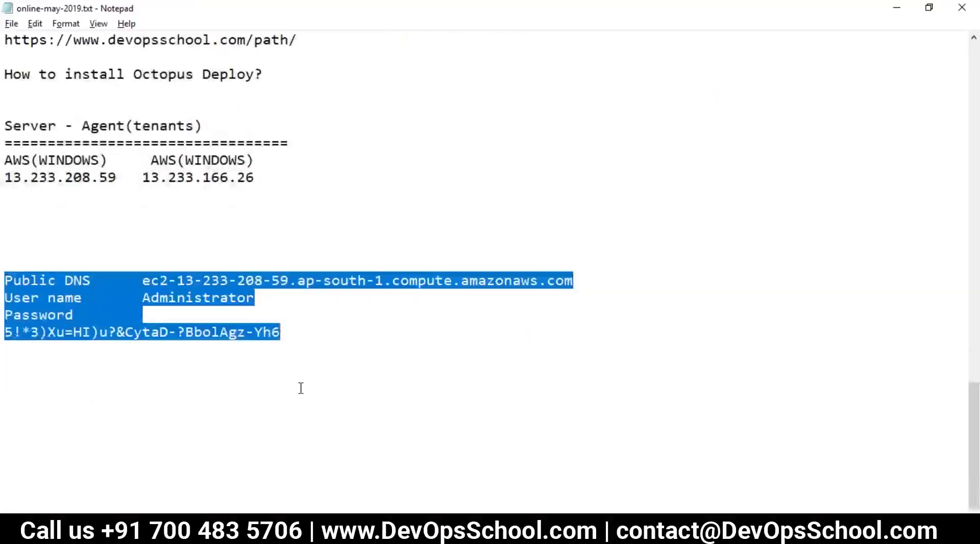
pyautogui.hotkey('ctrl', 'c')
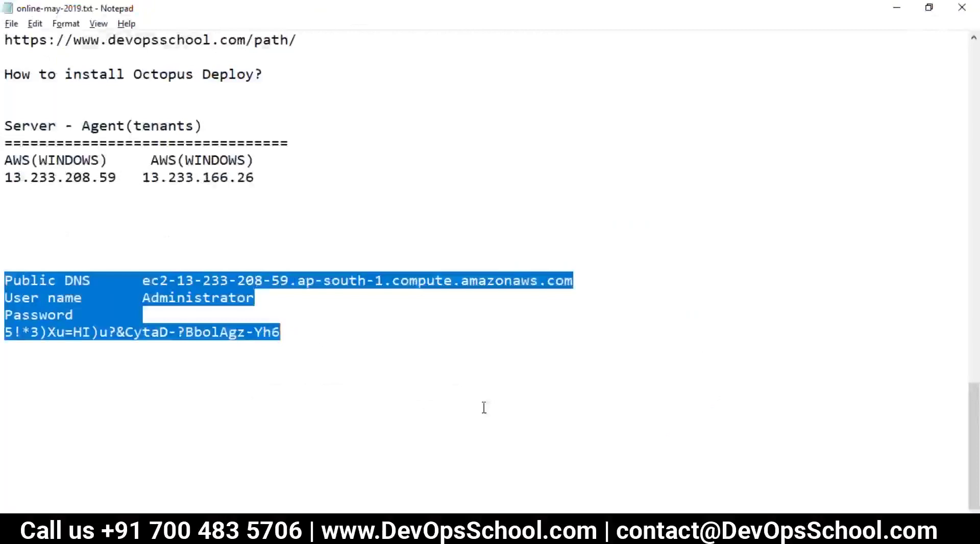
pyautogui.hotkey('alt', 'Tab')
pyautogui.click(669, 421)
pyautogui.hotkey('alt', 'Tab')
pyautogui.click(74, 317)
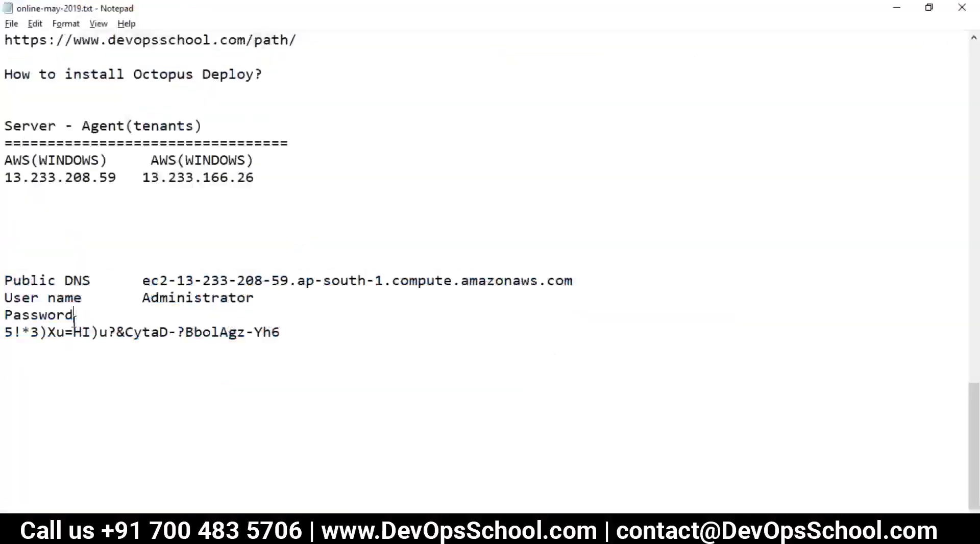
pyautogui.moveTo(142, 280); pyautogui.dragTo(476, 291)
pyautogui.hotkey('alt', 'Tab')
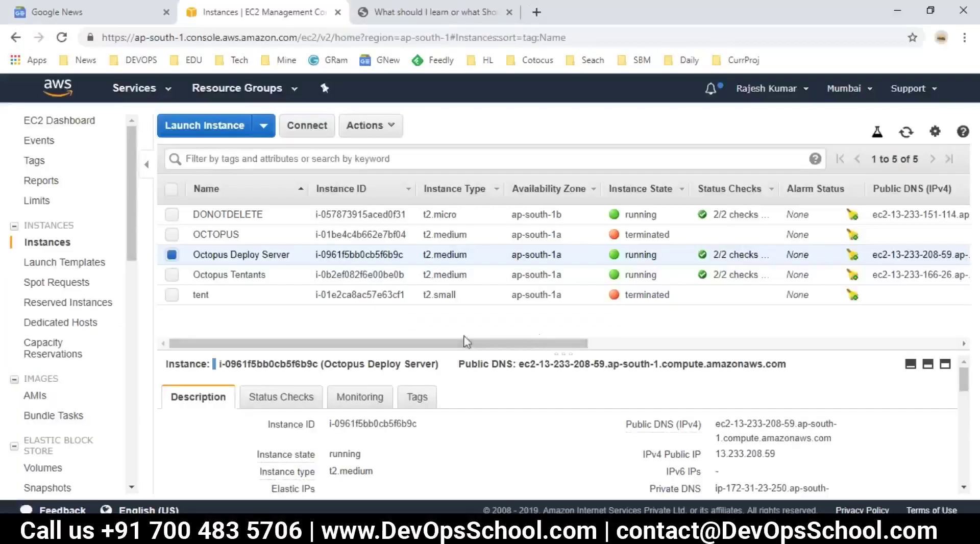
# Decrypt the Octopus Tentants Windows password with the pasted key pair contents.
pyautogui.click(172, 275)
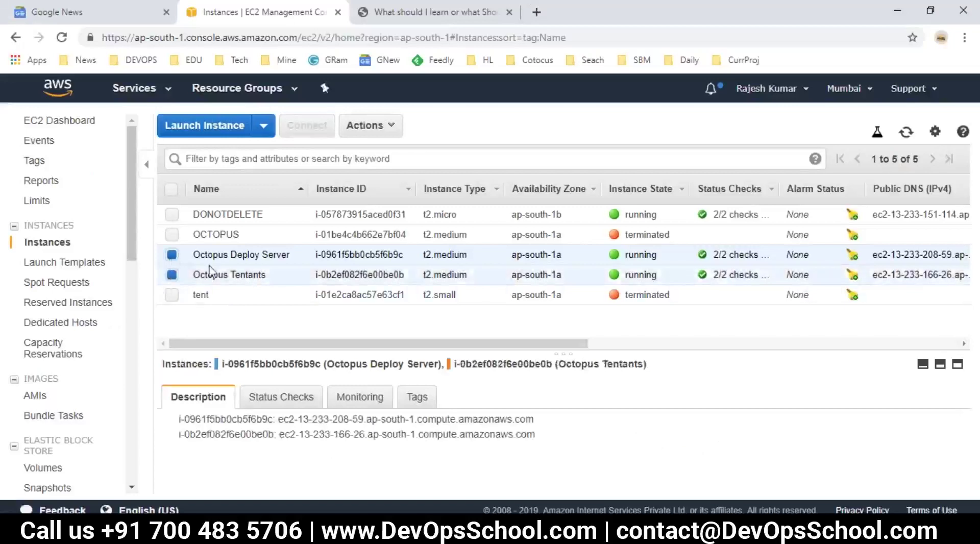
pyautogui.click(172, 254)
pyautogui.click(307, 125)
pyautogui.click(460, 341)
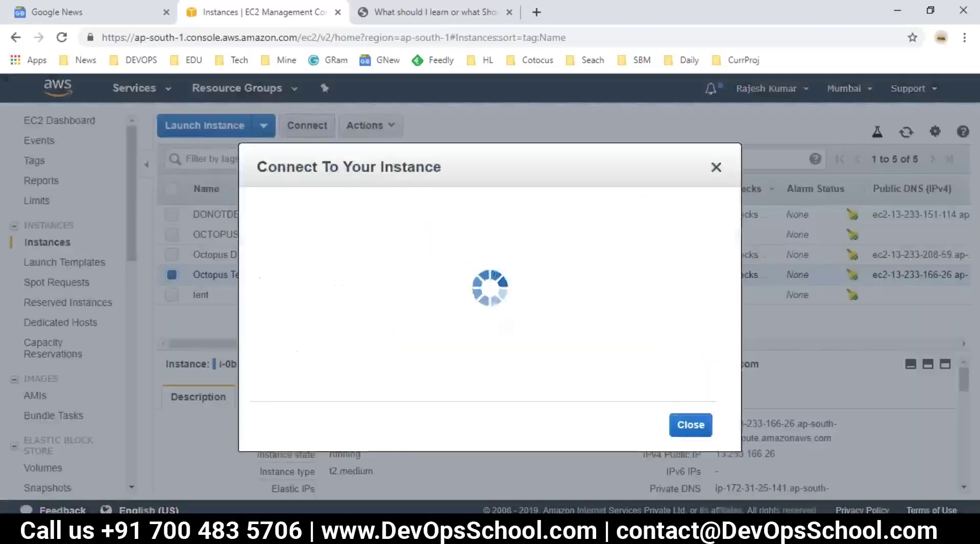
pyautogui.hotkey('ctrl', 'v')
pyautogui.click(665, 372)
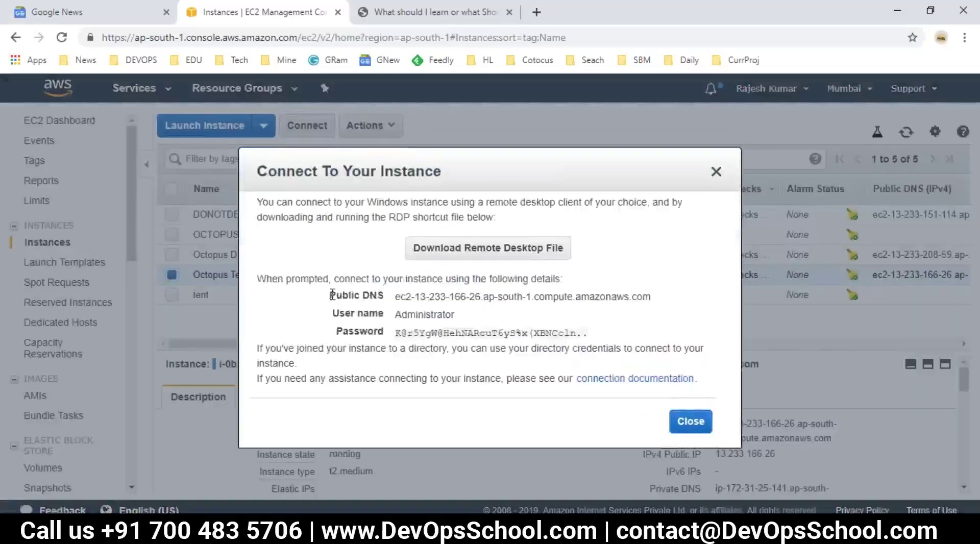
# Paste the Octopus Tentants password, public DNS and user name into the notes.
pyautogui.moveTo(332, 295); pyautogui.dragTo(595, 334)
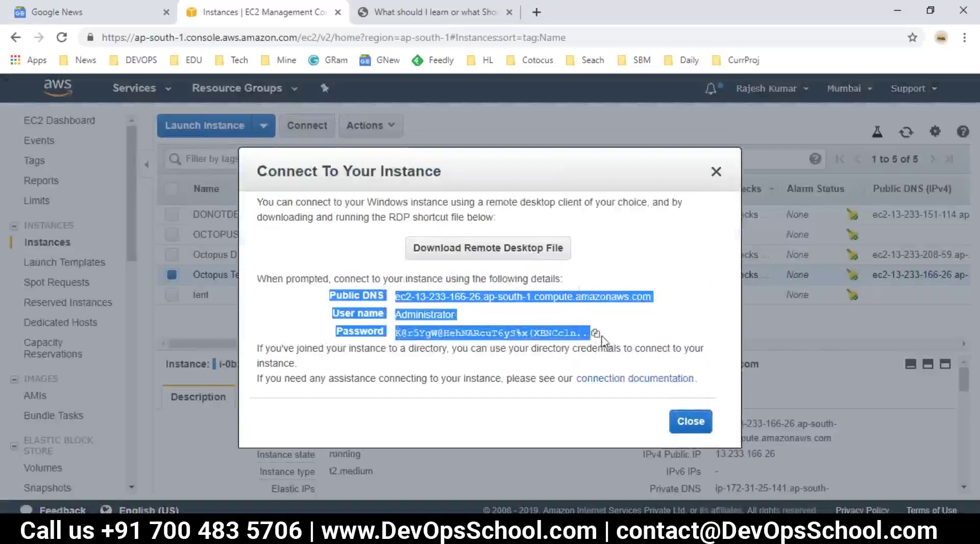
pyautogui.click(595, 333)
pyautogui.moveTo(332, 295); pyautogui.dragTo(595, 337)
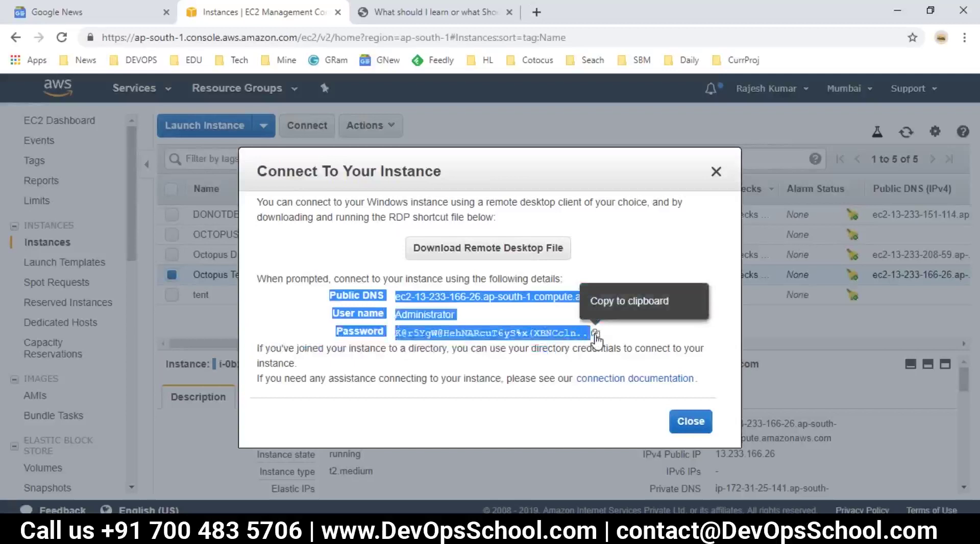
pyautogui.click(595, 334)
pyautogui.hotkey('alt', 'Tab')
pyautogui.click(229, 378)
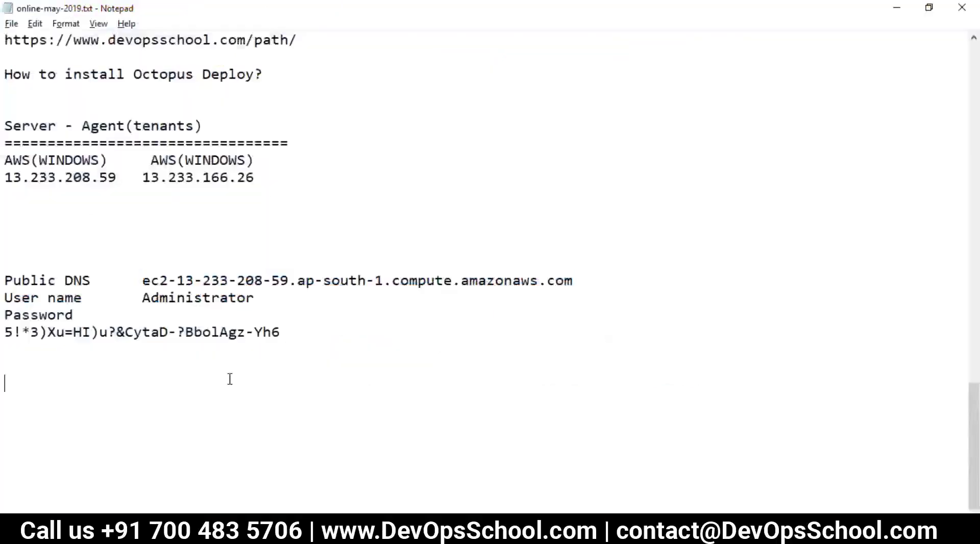
pyautogui.hotkey('ctrl', 'v')
pyautogui.hotkey('alt', 'Tab')
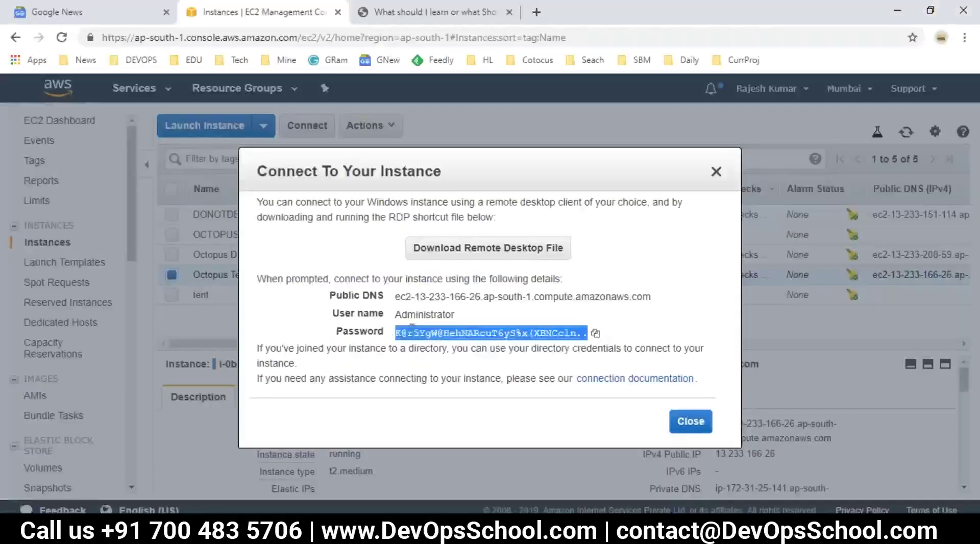
pyautogui.moveTo(342, 297); pyautogui.dragTo(475, 322)
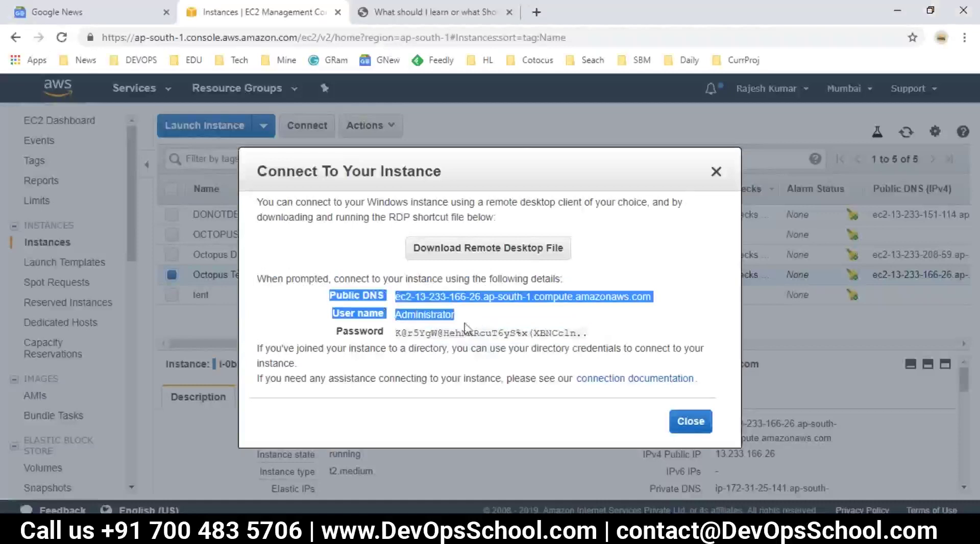
pyautogui.hotkey('alt', 'Tab')
pyautogui.hotkey('ctrl', 'v')
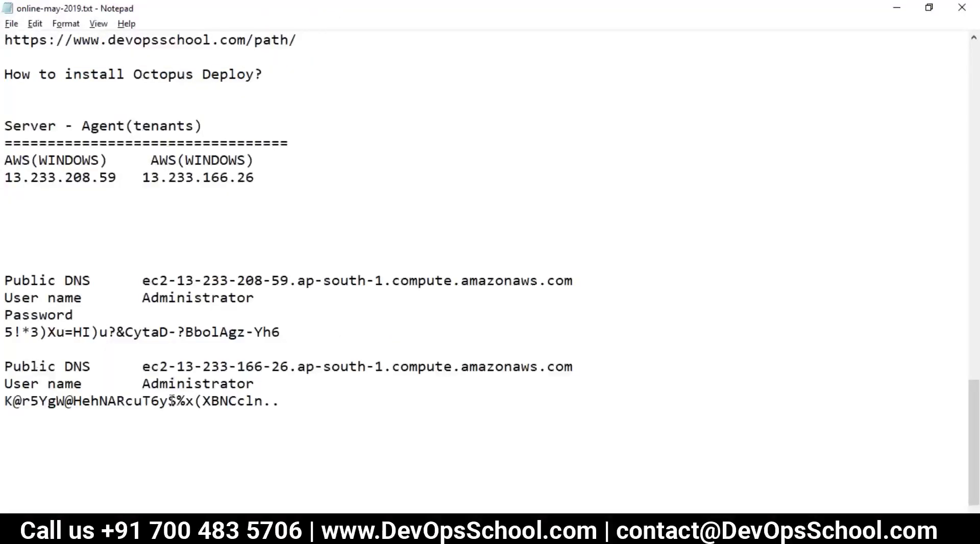
# Align both passwords on their Password lines and select the first server's Public DNS.
pyautogui.click(7, 327)
pyautogui.press('BackSpace')
pyautogui.press('Tab')
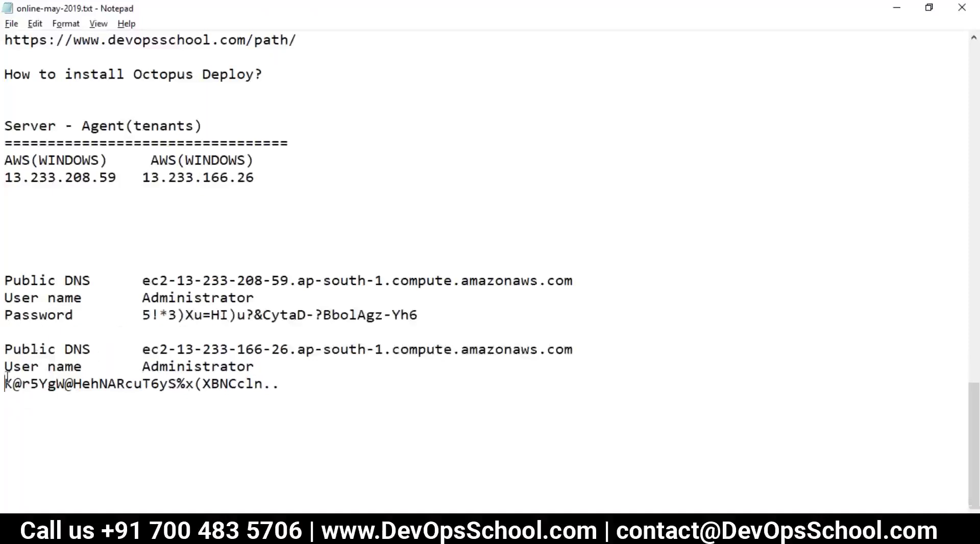
pyautogui.press('BackSpace')
pyautogui.press('Return')
pyautogui.press('Tab')
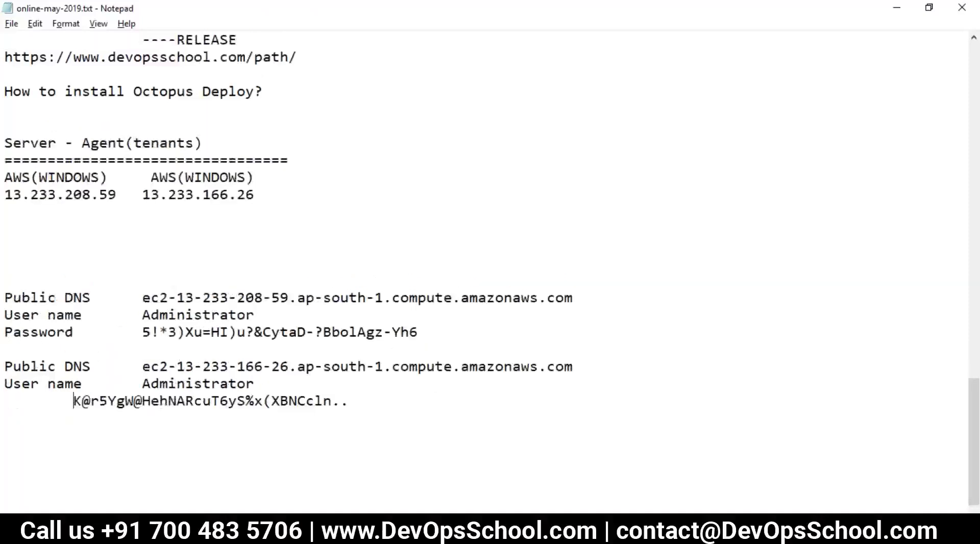
pyautogui.hotkey('alt', 'Tab')
pyautogui.hotkey('alt', 'Tab')
pyautogui.moveTo(571, 297); pyautogui.dragTo(146, 307)
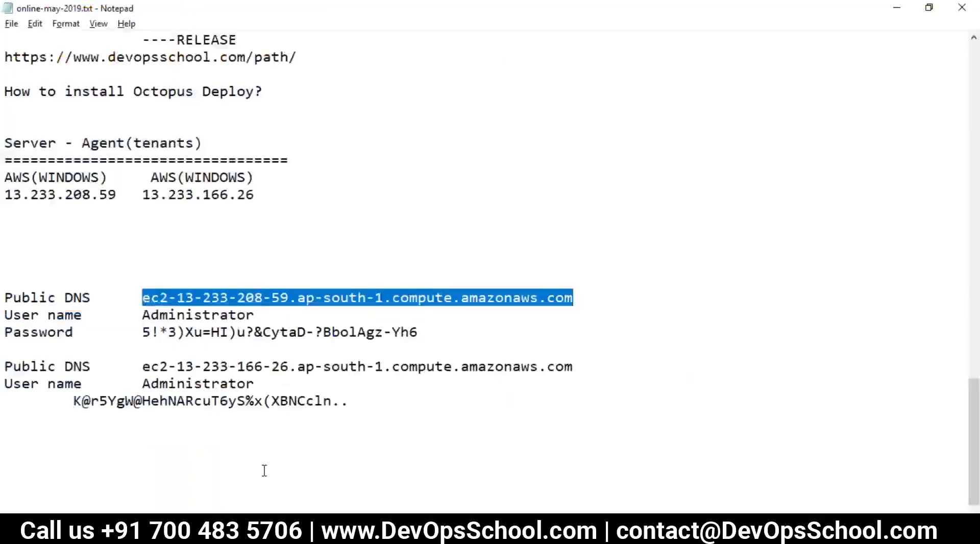
# Launch mstsc and connect to the pasted Octopus Deploy Server DNS address.
pyautogui.press('super+r')
pyautogui.write('m')
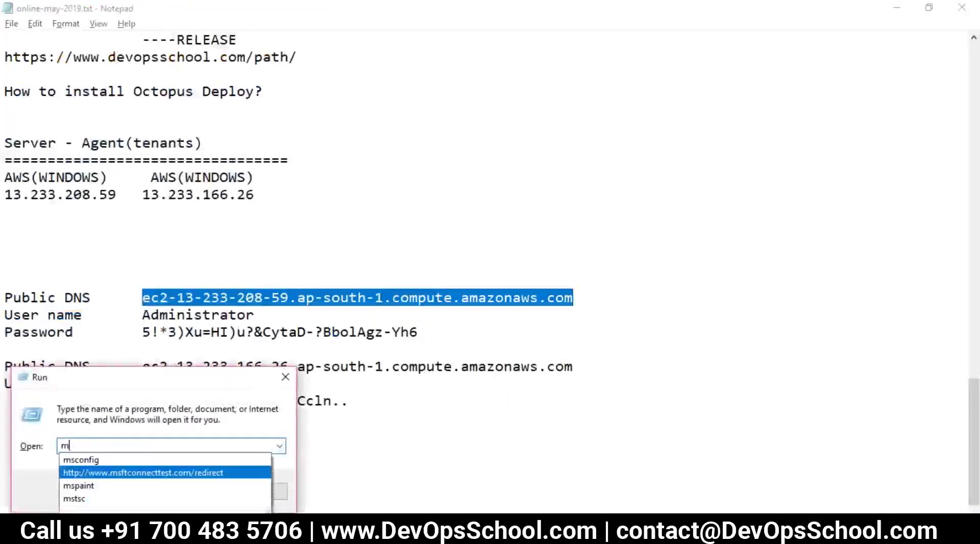
pyautogui.press('Down')
pyautogui.press('Down')
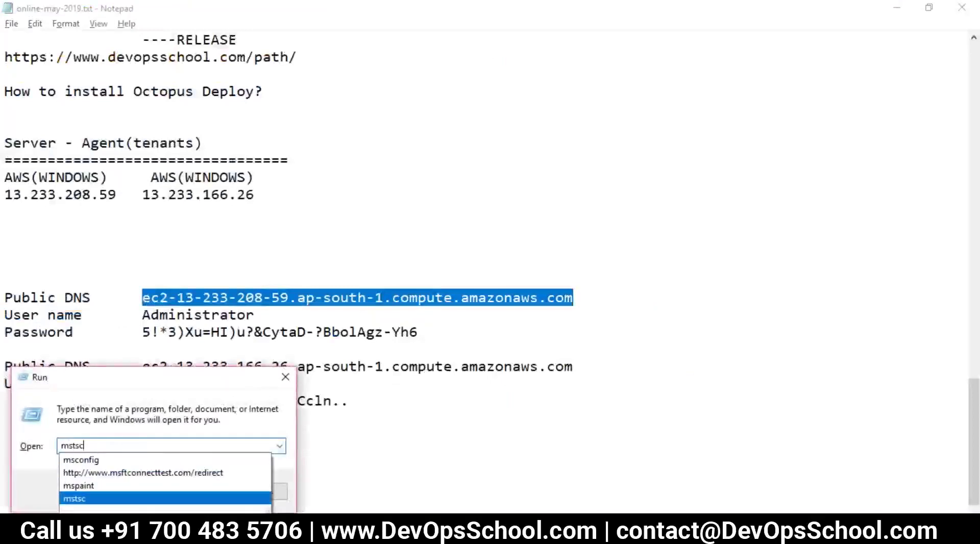
pyautogui.press('Return')
pyautogui.press('Return')
pyautogui.hotkey('ctrl', 'v')
pyautogui.click(544, 251)
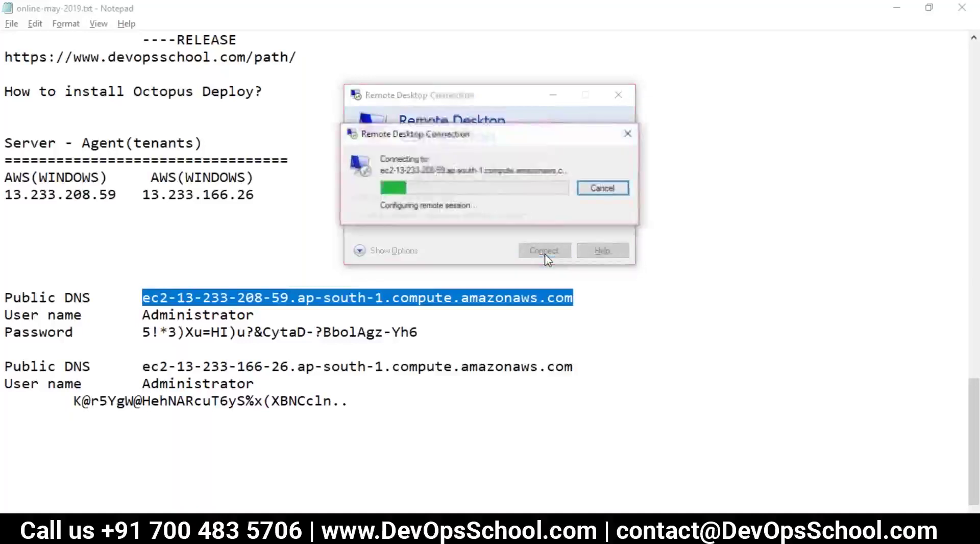
# Sign in with the administrator user name and password, accepting the certificate warning.
pyautogui.doubleClick(164, 315)
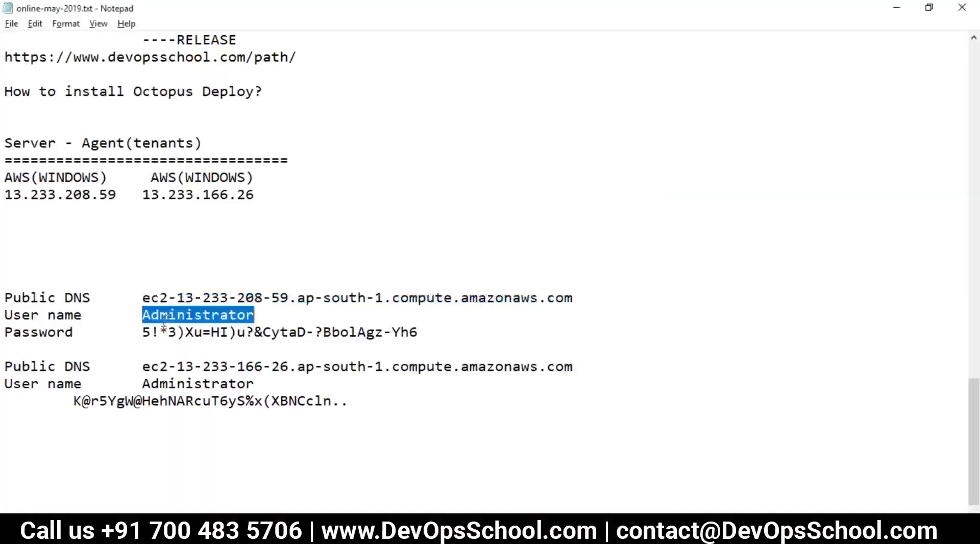
pyautogui.hotkey('alt', 'Tab')
pyautogui.hotkey('ctrl', 'v')
pyautogui.hotkey('alt', 'Tab')
pyautogui.moveTo(142, 333)
pyautogui.mouseDown()
pyautogui.moveTo(427, 329)
pyautogui.moveTo(140, 334)
pyautogui.mouseUp()
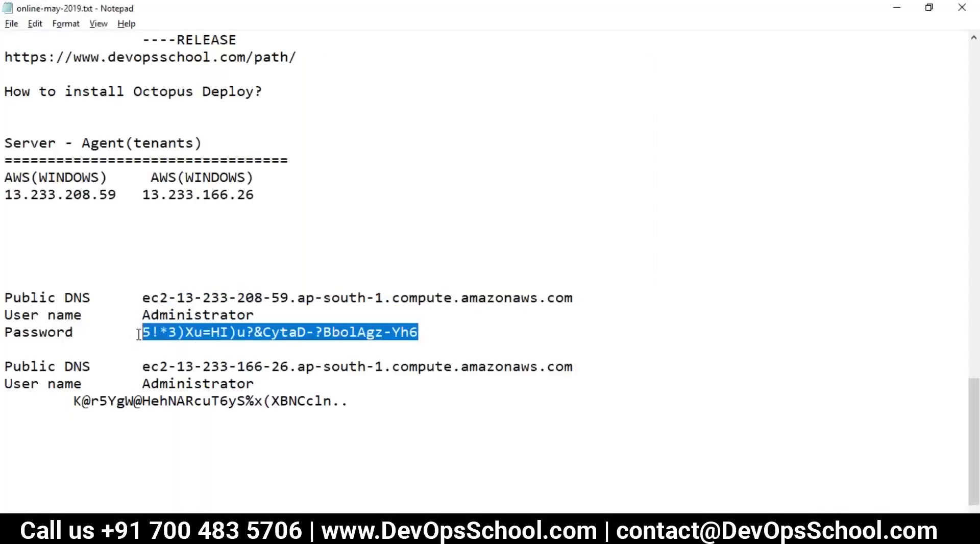
pyautogui.hotkey('alt', 'Tab')
pyautogui.hotkey('ctrl', 'v')
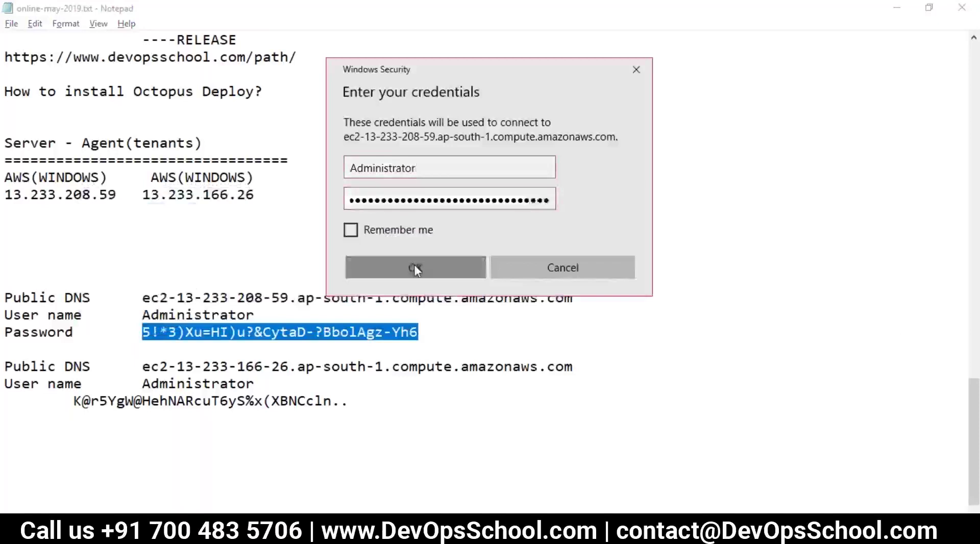
pyautogui.click(414, 267)
pyautogui.click(559, 293)
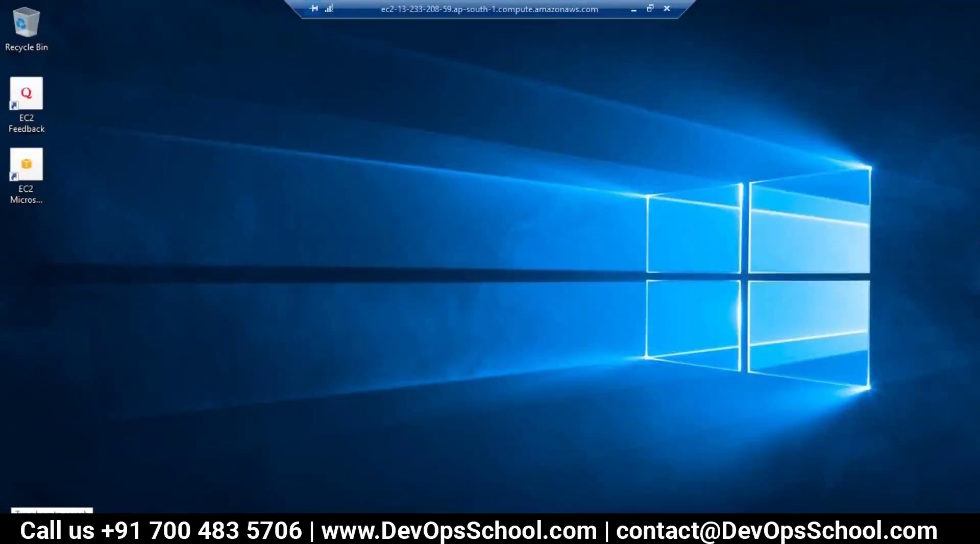
# Search for 'server' in Start, launch Server Manager and dismiss the Windows Admin Center notice.
pyautogui.click(93, 498)
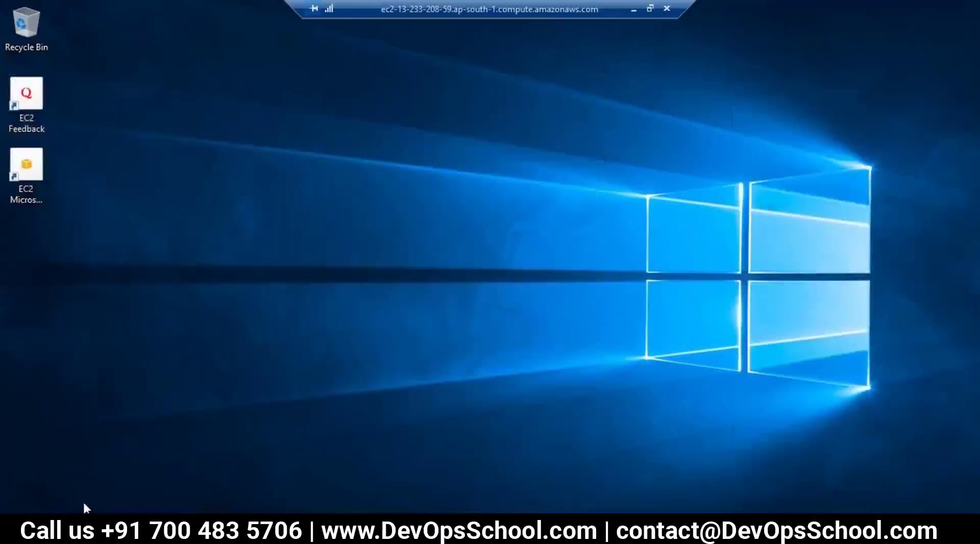
pyautogui.click(92, 503)
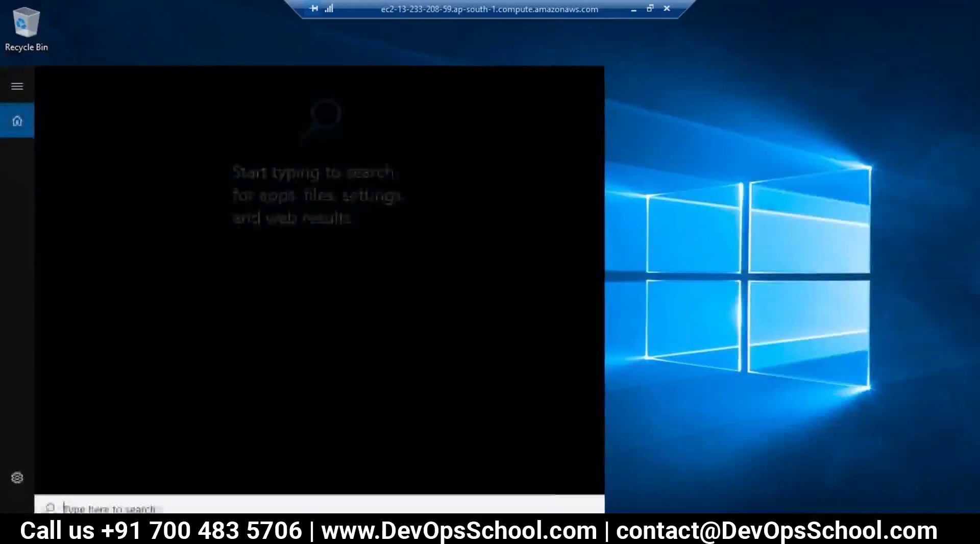
pyautogui.write('ser')
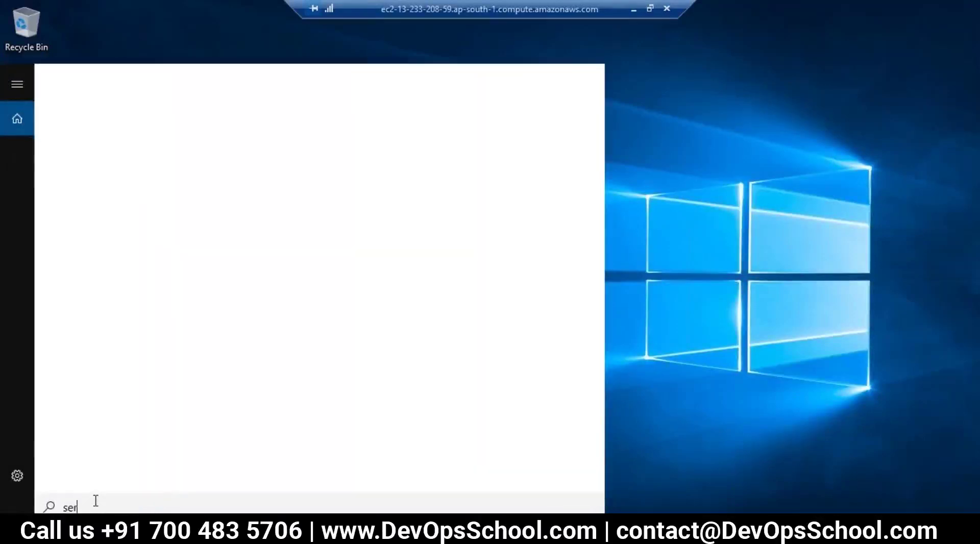
pyautogui.write('ver')
pyautogui.click(102, 157)
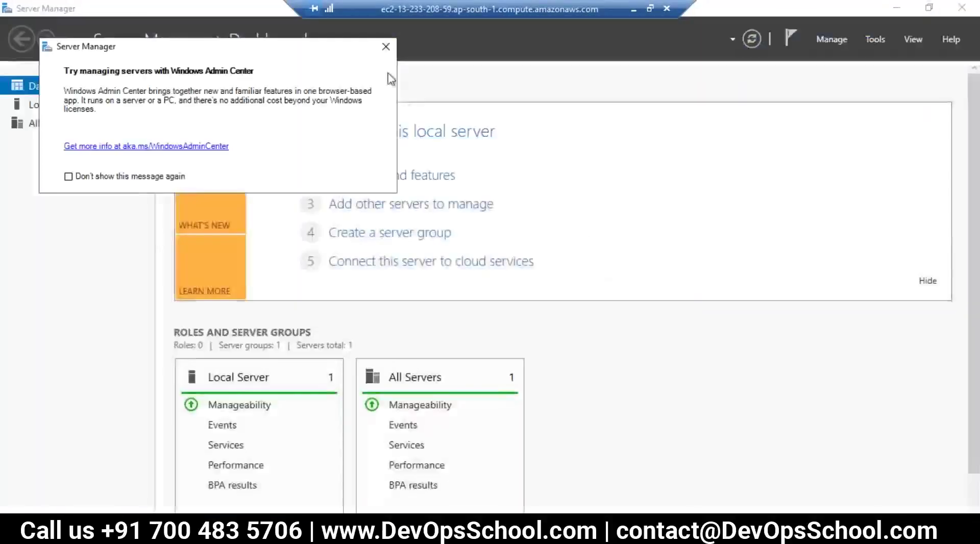
pyautogui.click(386, 46)
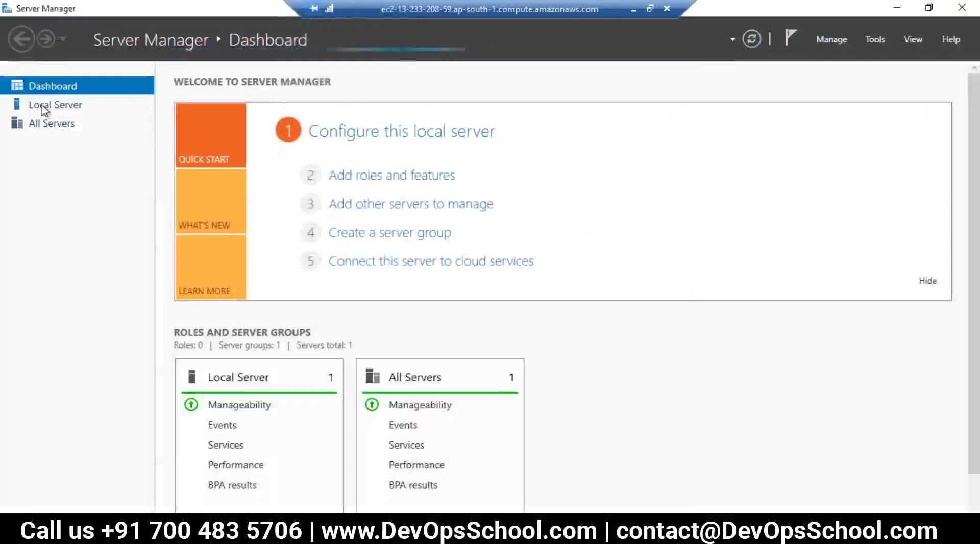
# On Local Server, set IE Enhanced Security Configuration to Off for Administrators.
pyautogui.click(41, 105)
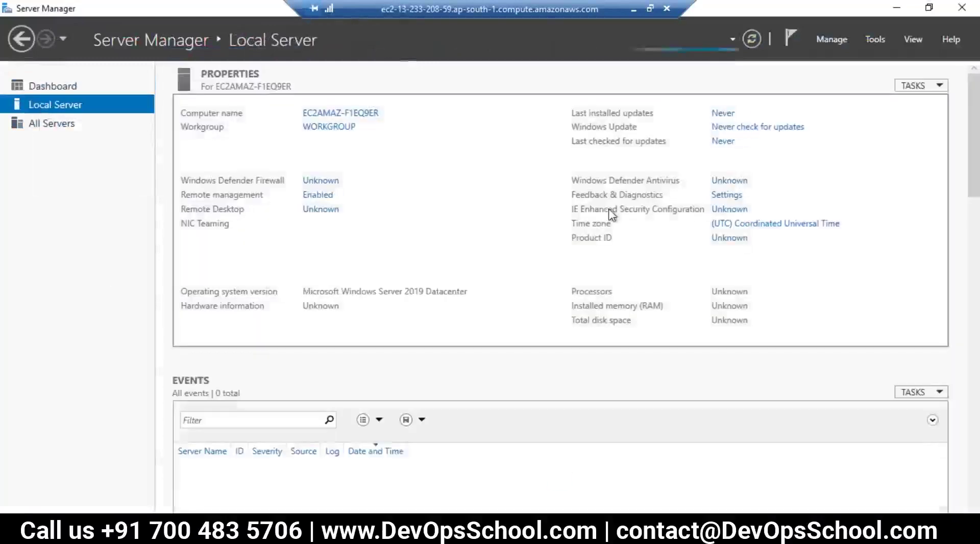
pyautogui.click(720, 210)
pyautogui.click(401, 249)
# Turn IE Enhanced Security off for Users too, apply, and close Server Manager.
pyautogui.click(397, 334)
pyautogui.click(545, 405)
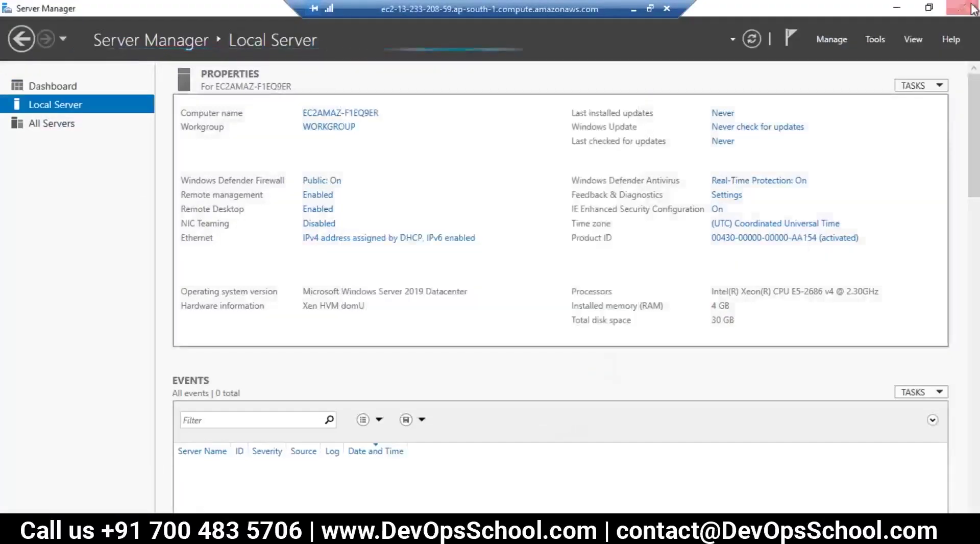
pyautogui.click(961, 7)
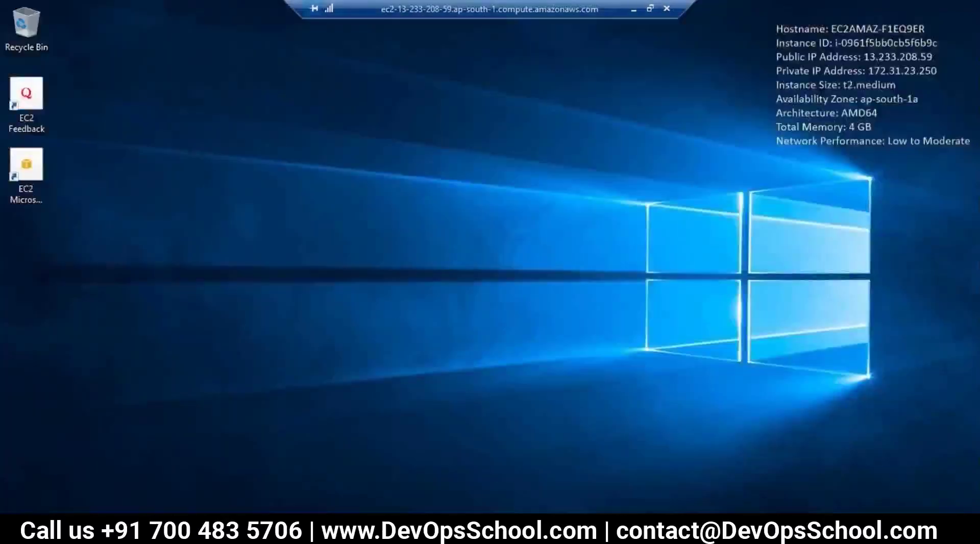
# Turn off Windows Defender Firewall for private and public networks via the 'fire' search.
pyautogui.press('super')
pyautogui.write('fire')
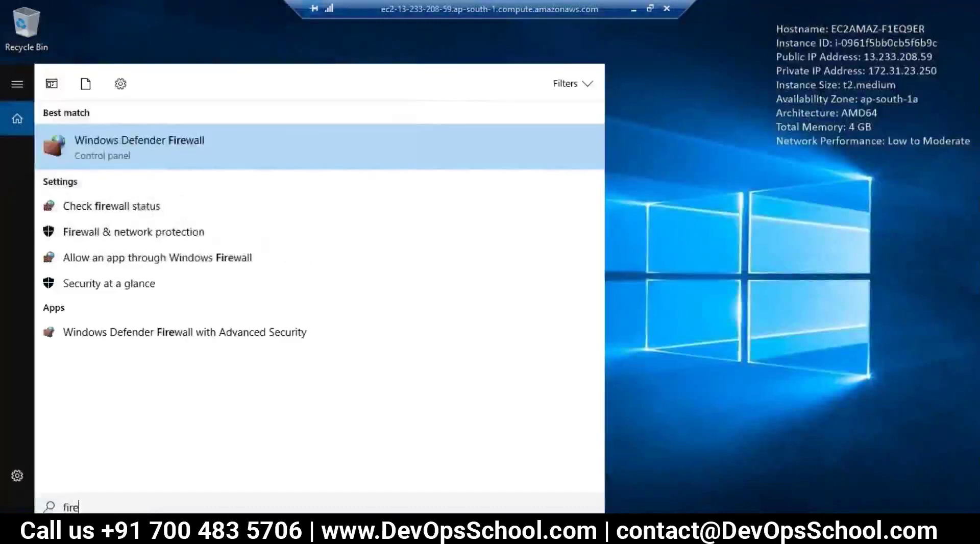
pyautogui.click(112, 209)
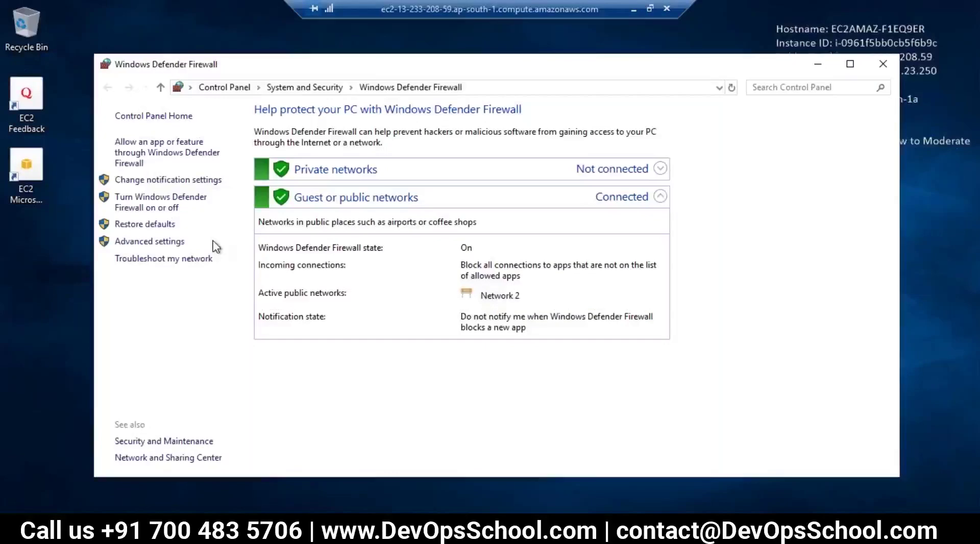
pyautogui.click(160, 206)
pyautogui.click(332, 220)
pyautogui.click(331, 305)
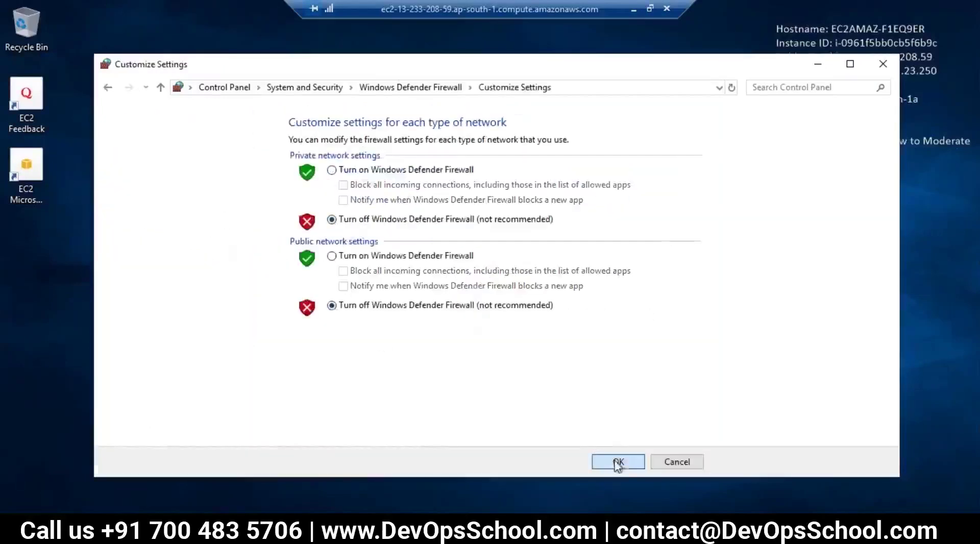
pyautogui.click(618, 462)
pyautogui.click(883, 64)
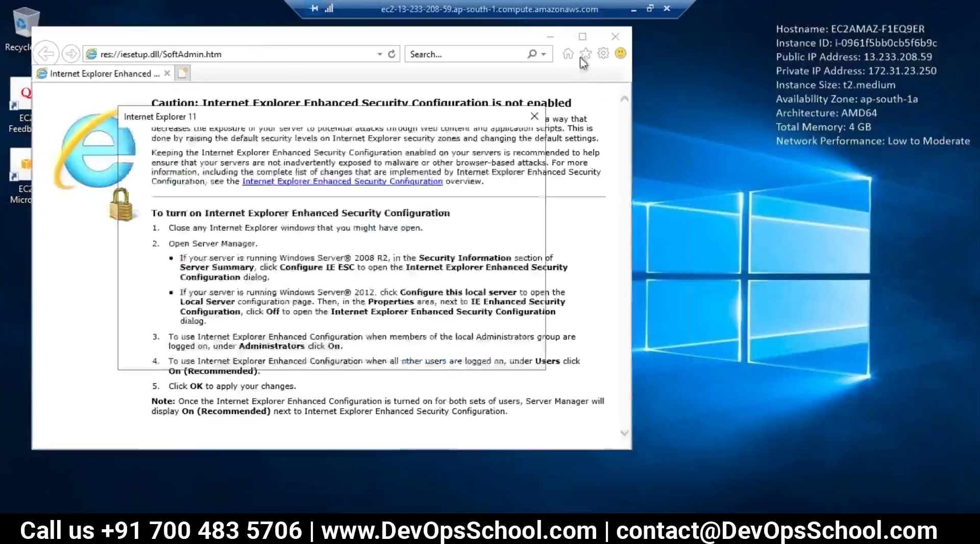
# Decline the recommended Internet Explorer settings, go to google.com and maximise the window.
pyautogui.click(225, 255)
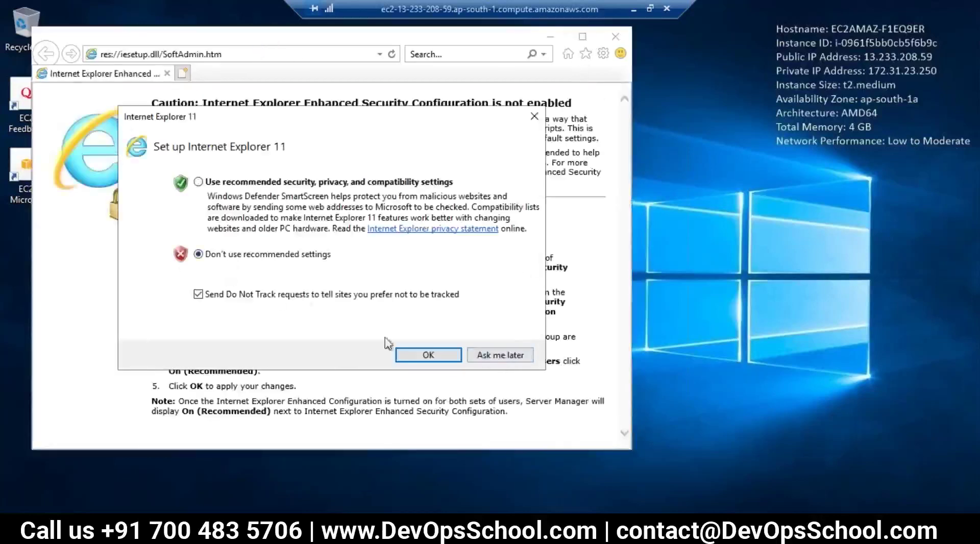
pyautogui.click(409, 349)
pyautogui.click(265, 55)
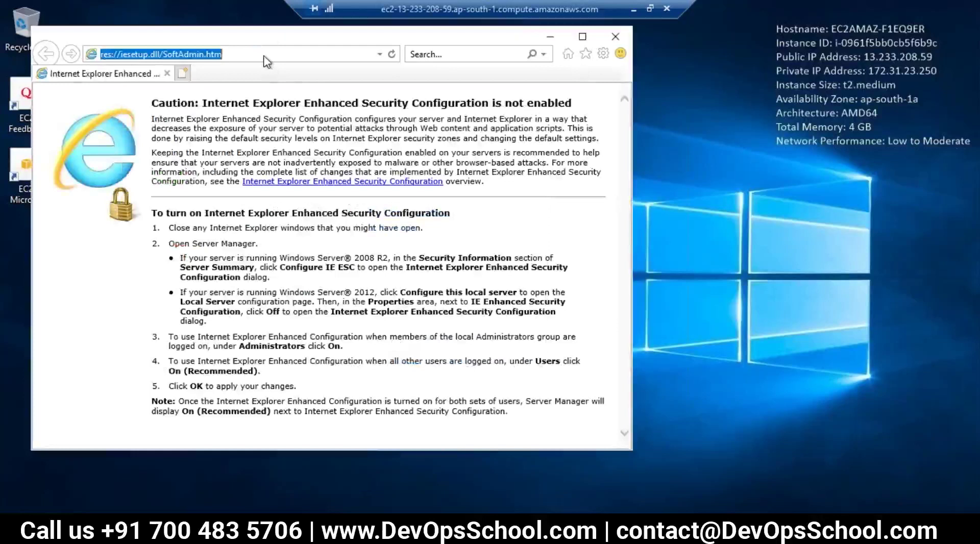
pyautogui.write('go')
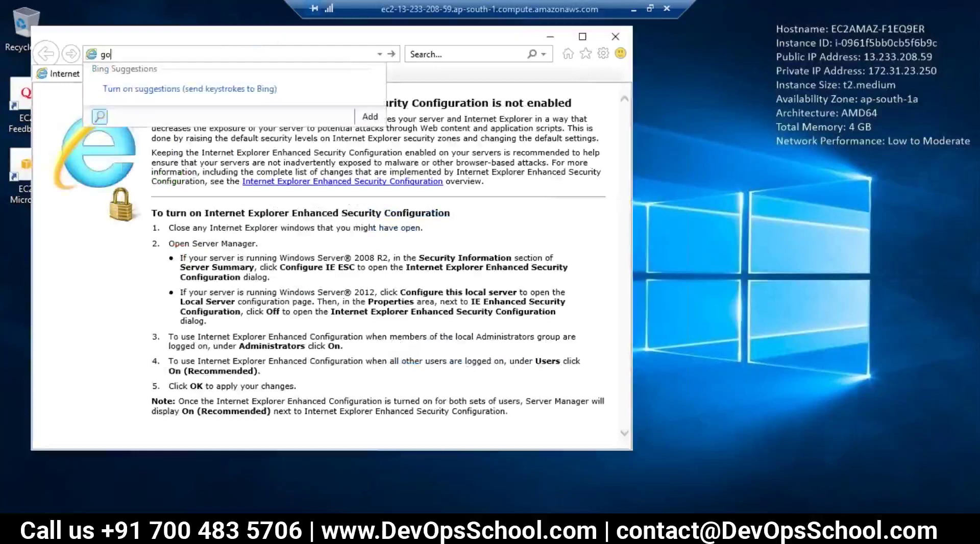
pyautogui.write('ogle.com')
pyautogui.press('Return')
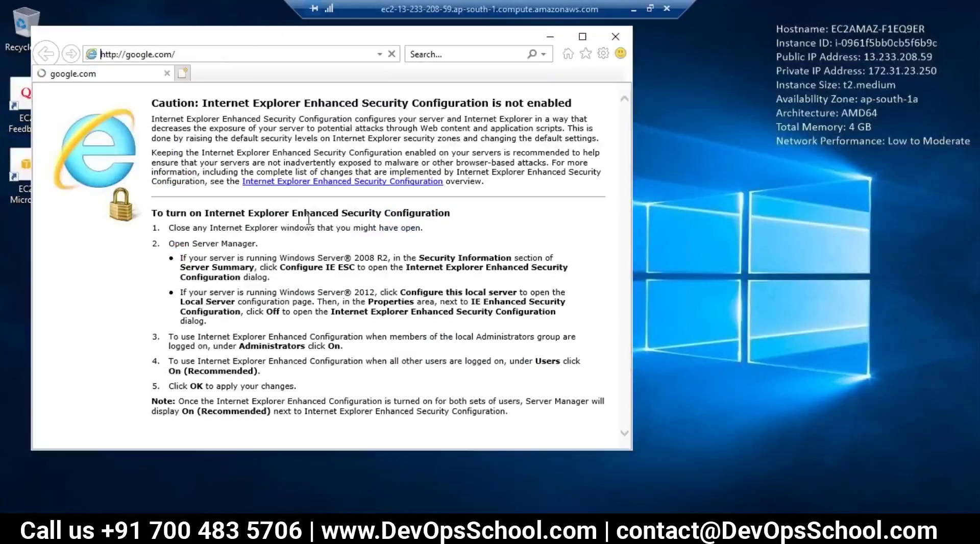
pyautogui.click(582, 37)
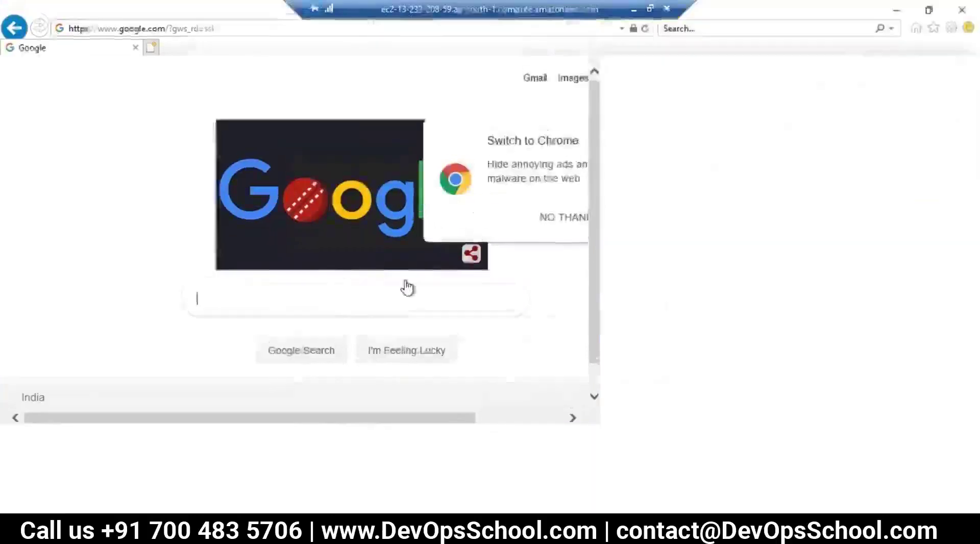
# Search Google for 'download octopus deploy'.
pyautogui.click(366, 302)
pyautogui.write('download c')
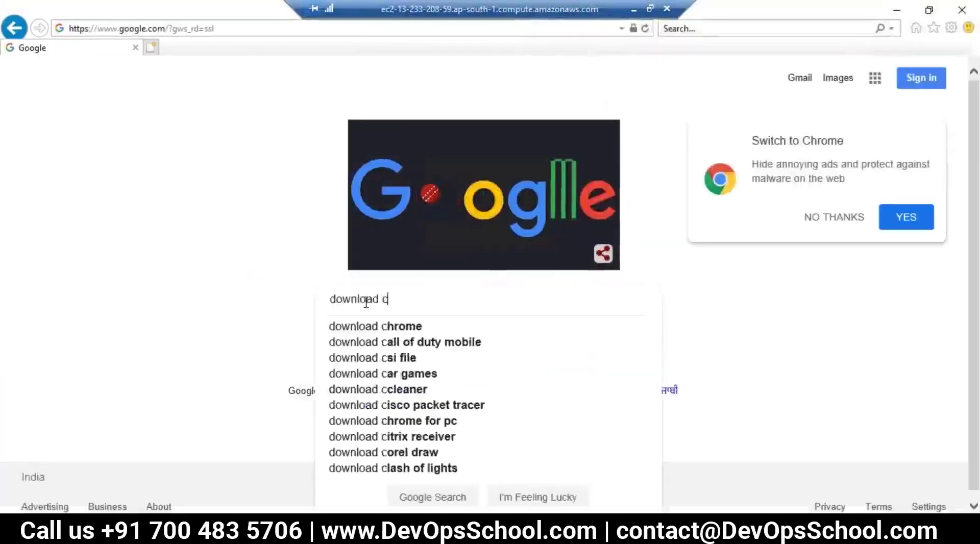
pyautogui.press('BackSpace')
pyautogui.write('octo')
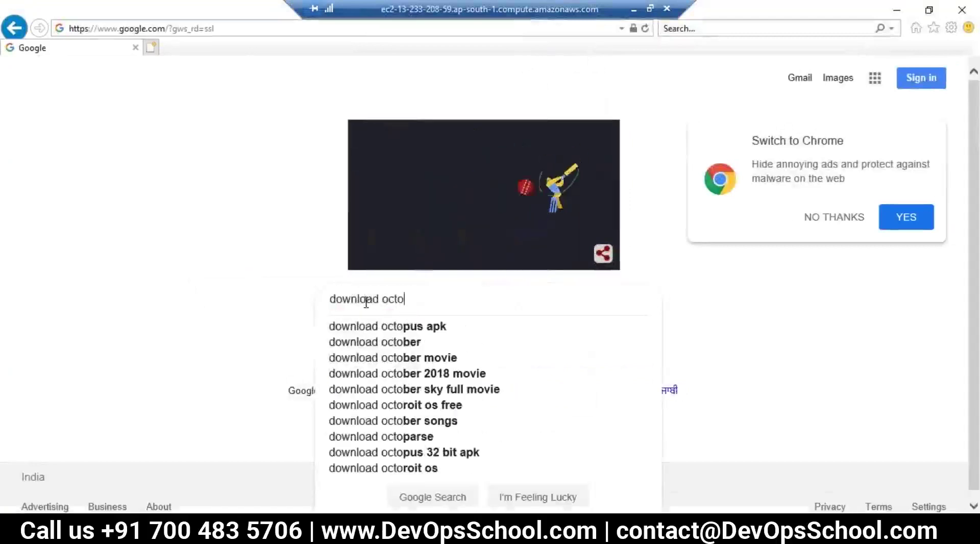
pyautogui.write('pus deploy')
pyautogui.press('Return')
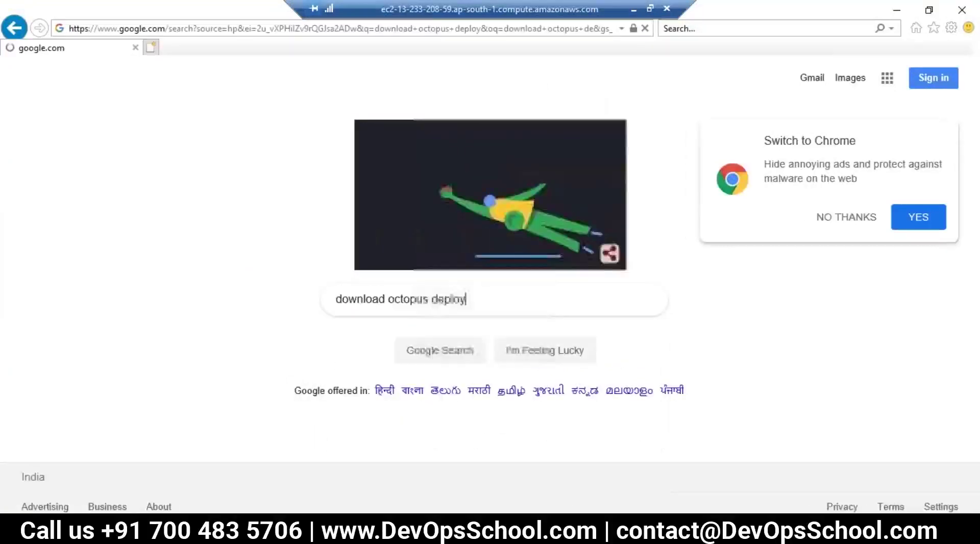
# On octopus.com's self-hosted download page, choose the 2019.3.3 LTS Windows 64-bit installer.
pyautogui.click(242, 190)
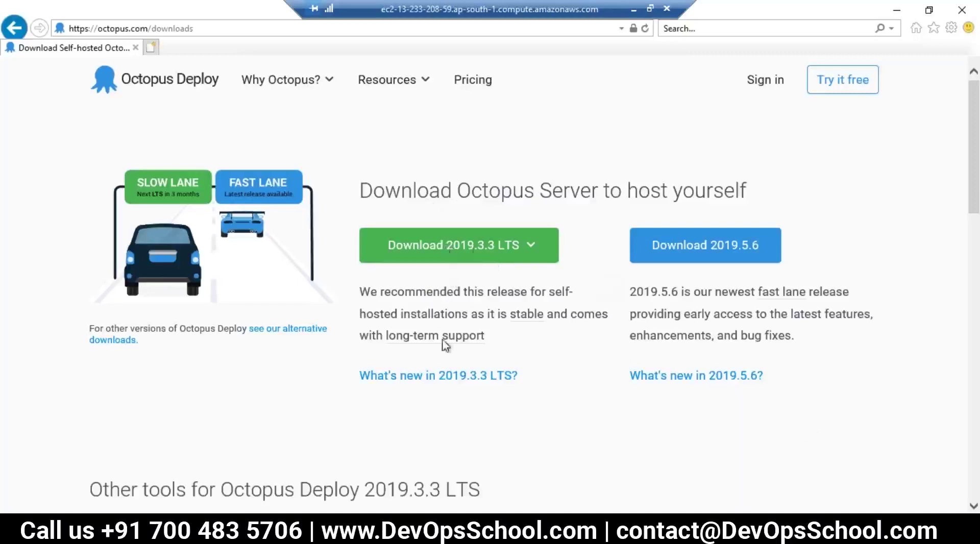
pyautogui.click(461, 244)
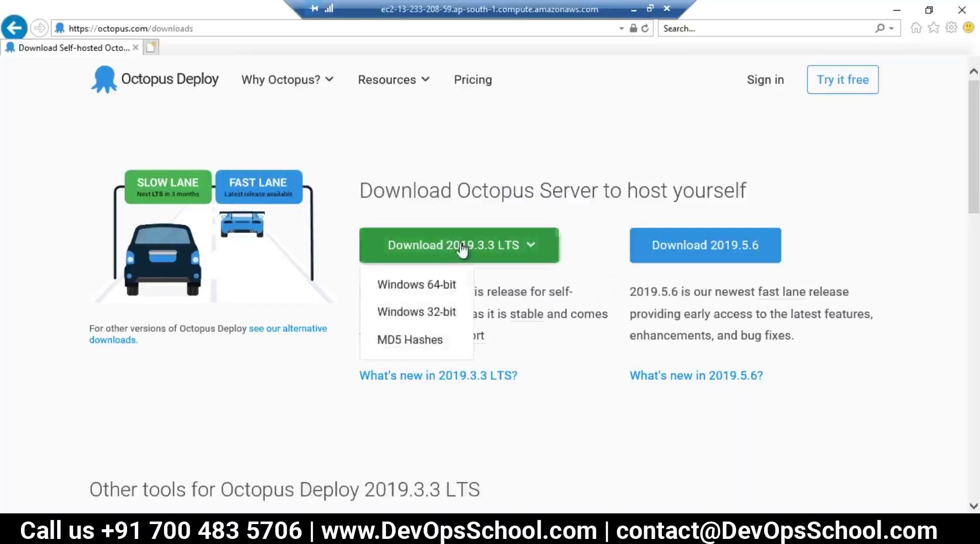
pyautogui.click(425, 285)
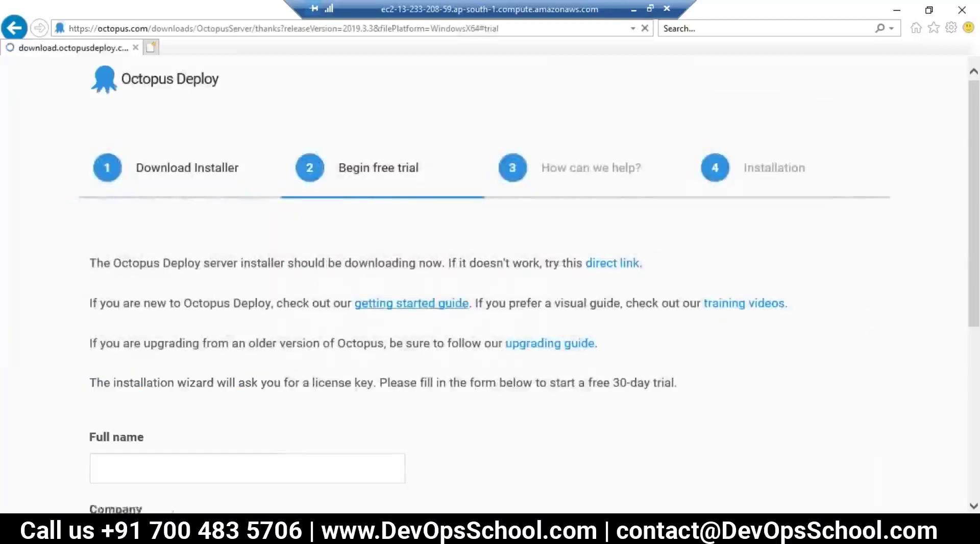
# Save Octopus.2019.3.3-x64.msi and run it from the download bar.
pyautogui.scroll(-4, 240, 299)
pyautogui.scroll(-1, 512, 424)
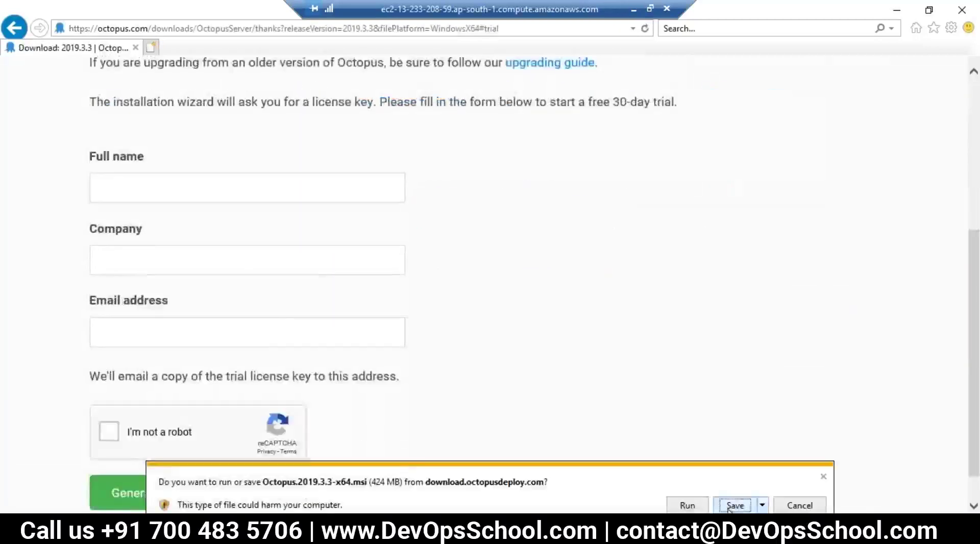
pyautogui.click(735, 505)
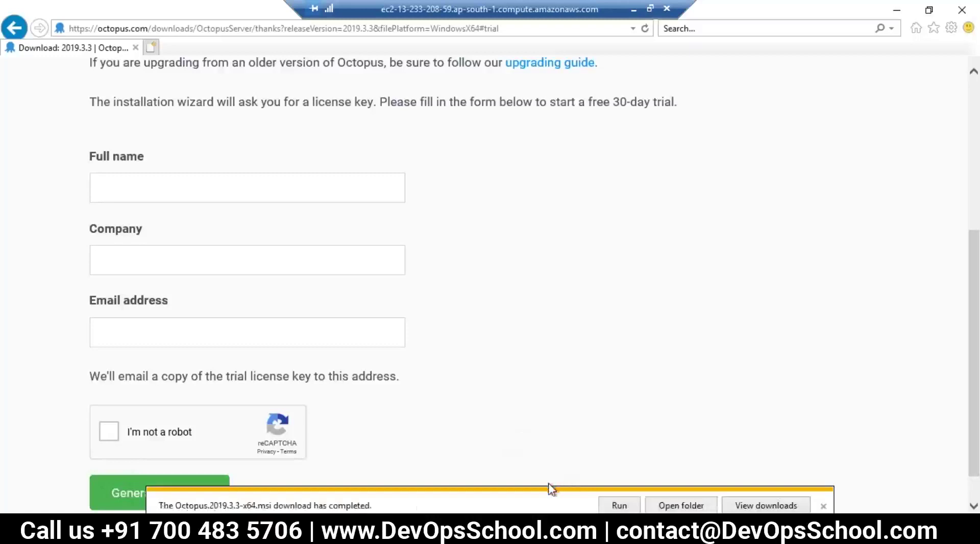
pyautogui.click(626, 508)
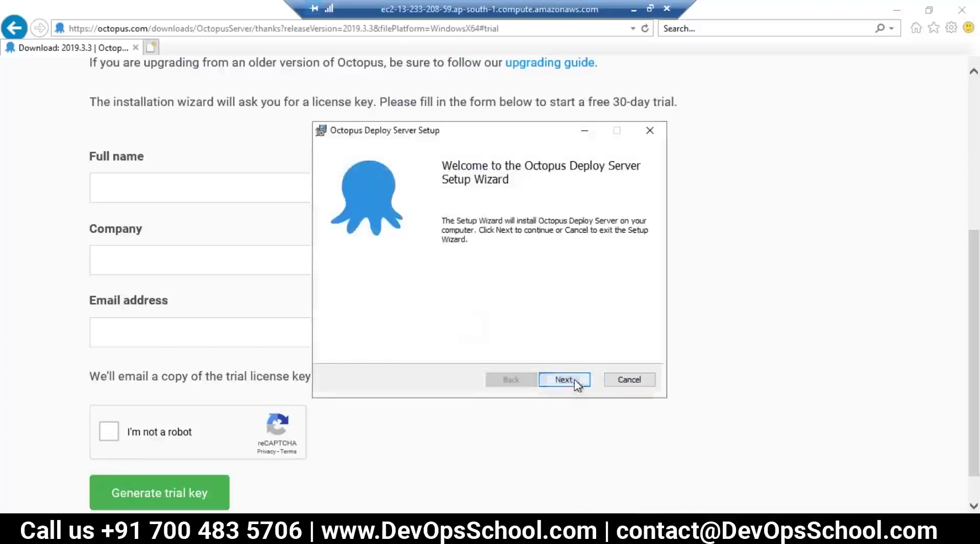
# Accept the licence terms and install Octopus Deploy Server into C:\Program Files\Octopus Deploy\Octopus\.
pyautogui.click(574, 381)
pyautogui.click(336, 345)
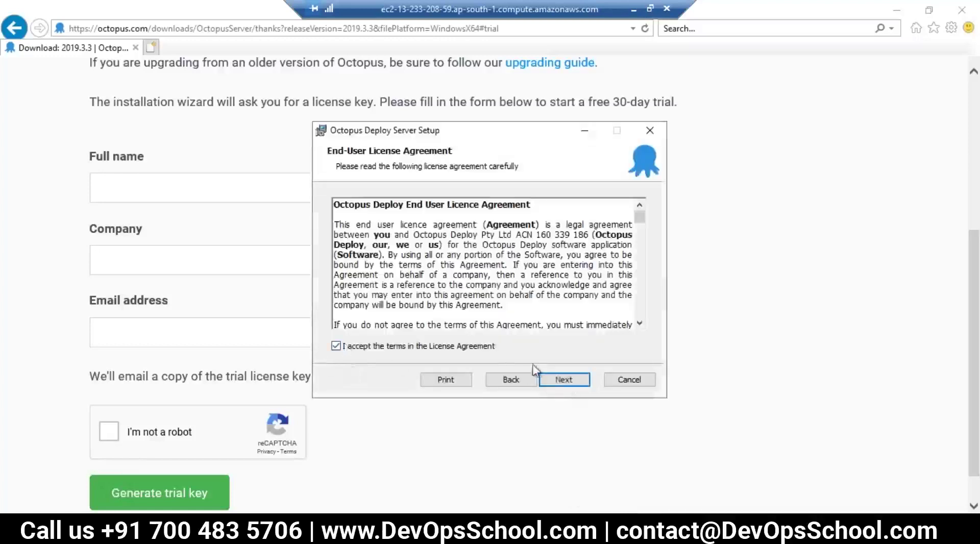
pyautogui.click(562, 378)
pyautogui.moveTo(482, 243); pyautogui.dragTo(339, 225)
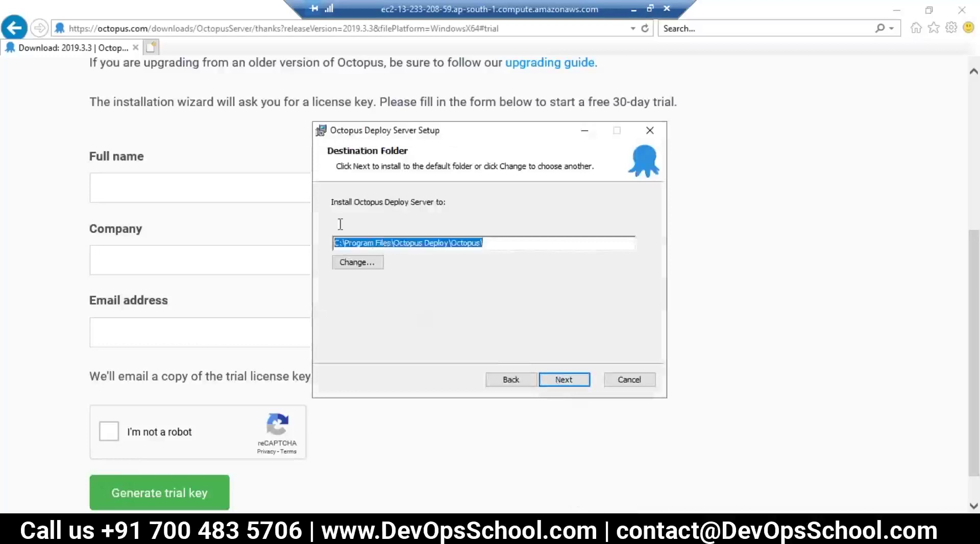
pyautogui.click(566, 382)
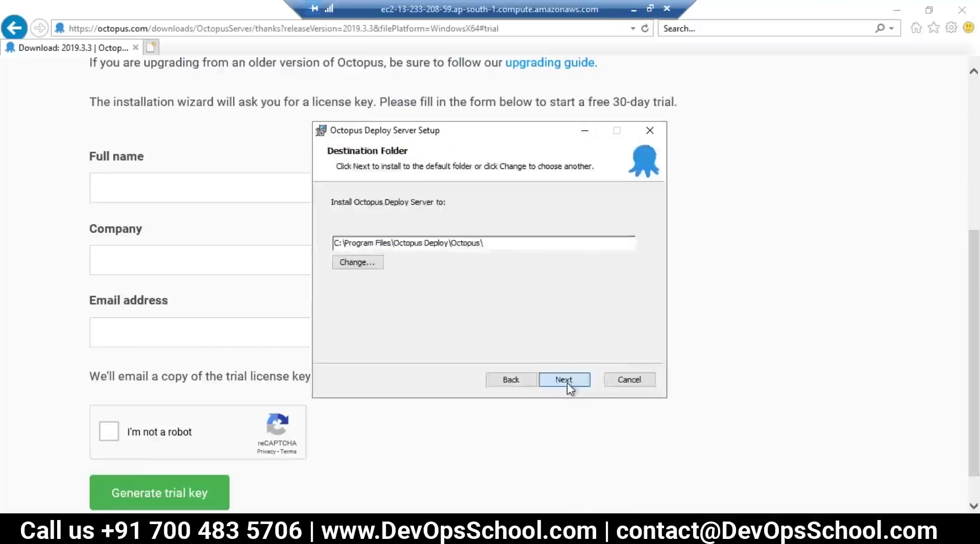
pyautogui.click(561, 380)
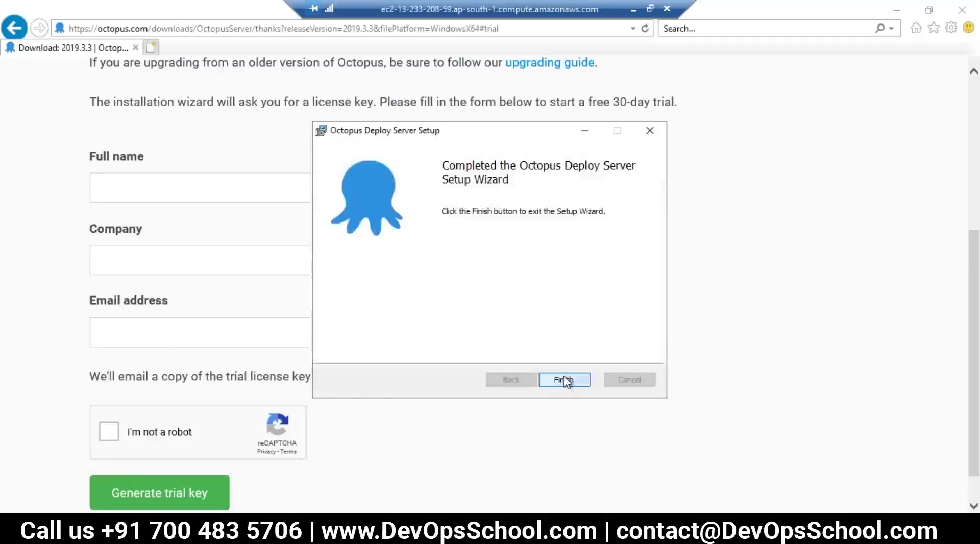
pyautogui.click(564, 380)
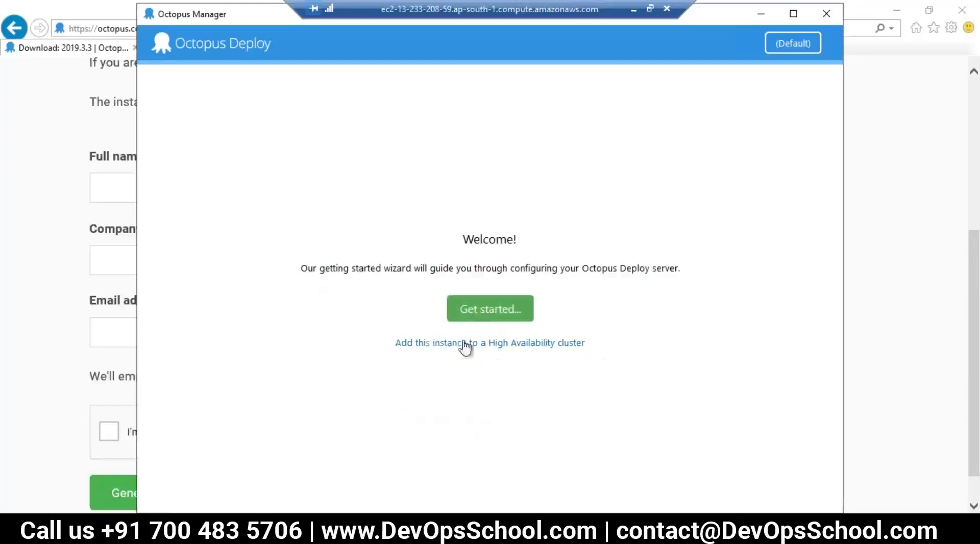
# Activate the free 30-day trial licence with the user's full name, organization and e-mail.
pyautogui.click(475, 313)
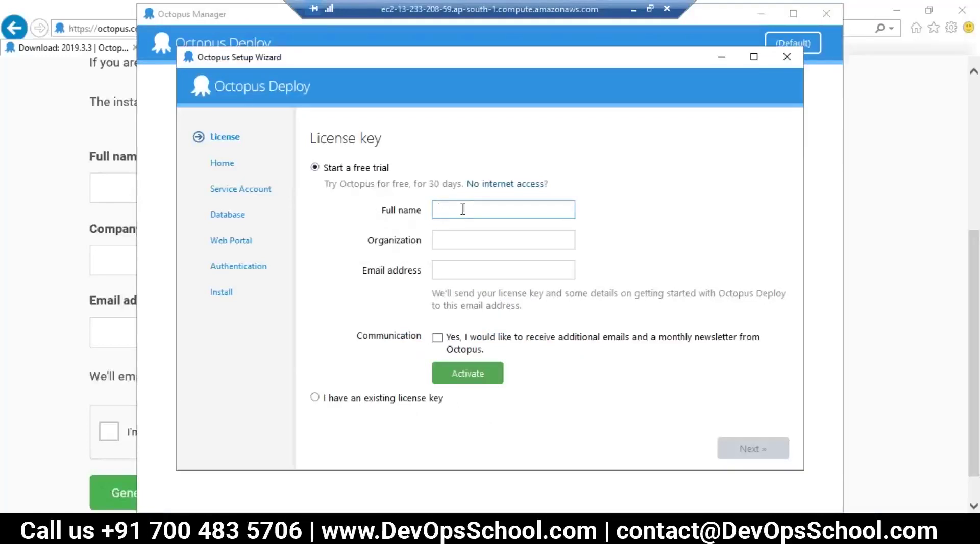
pyautogui.press('Tab')
pyautogui.write('D')
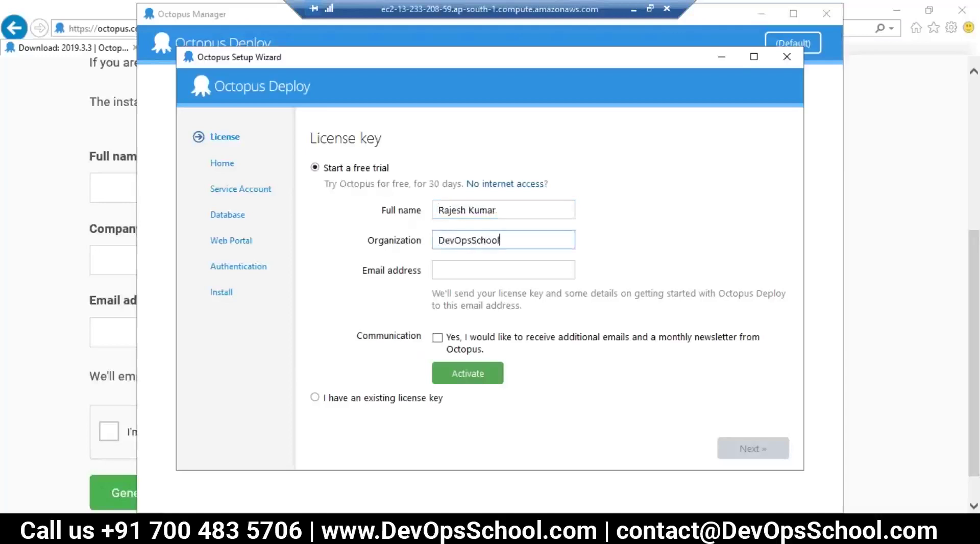
pyautogui.click(439, 270)
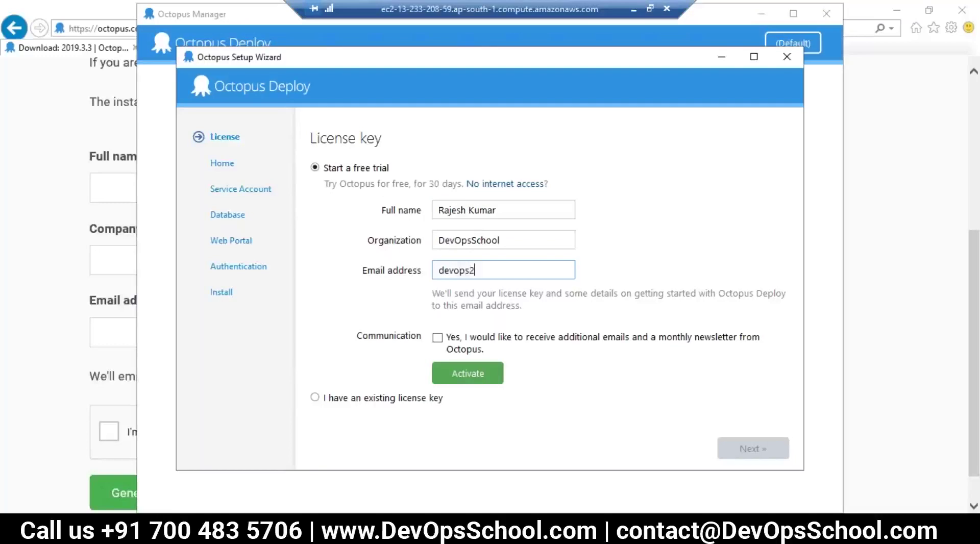
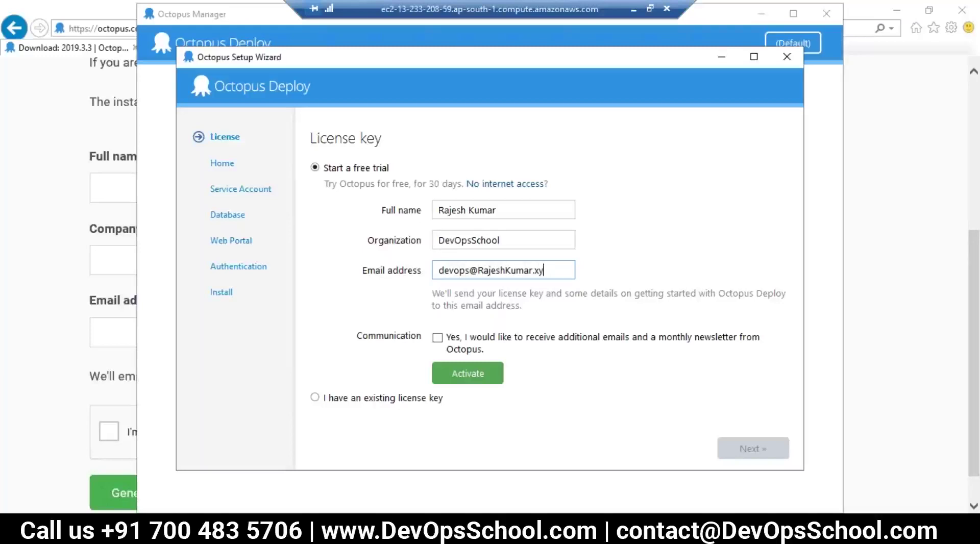
pyautogui.click(466, 375)
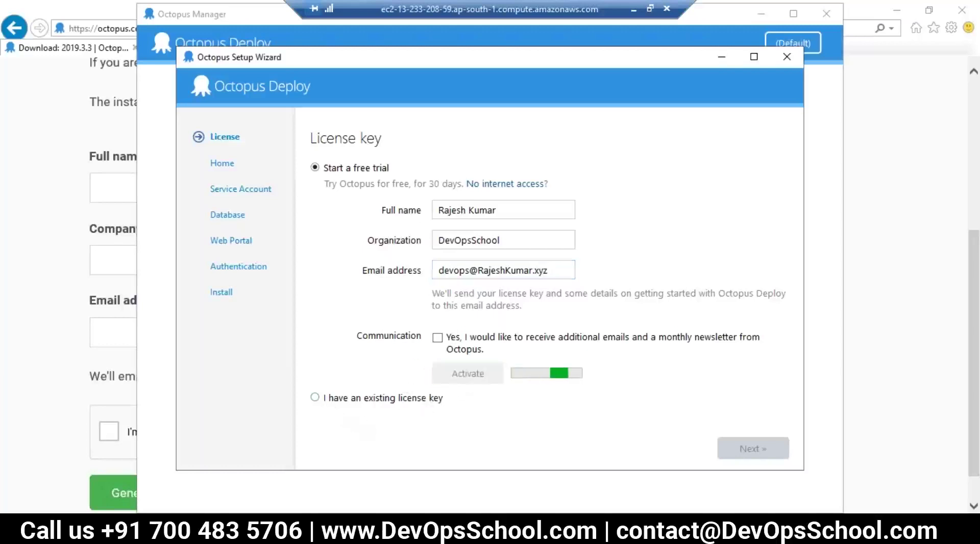
# Keep C:\Octopus as the home directory and the Local System service account.
pyautogui.press('Return')
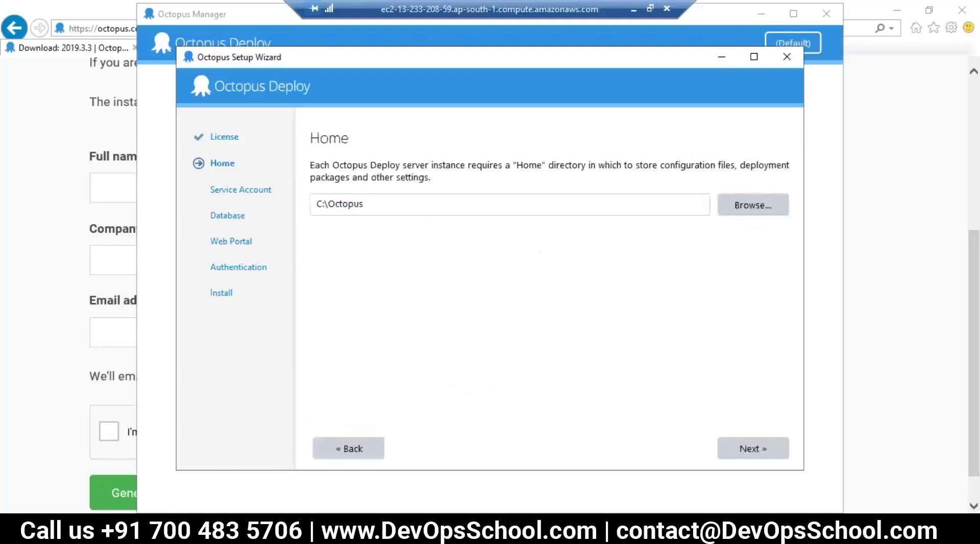
pyautogui.moveTo(364, 204); pyautogui.dragTo(314, 204)
pyautogui.click(753, 451)
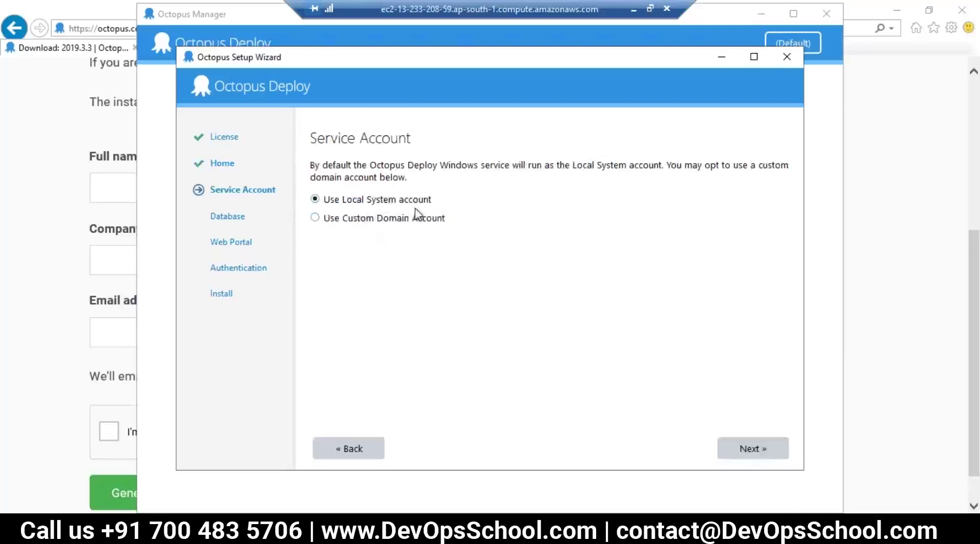
pyautogui.click(760, 454)
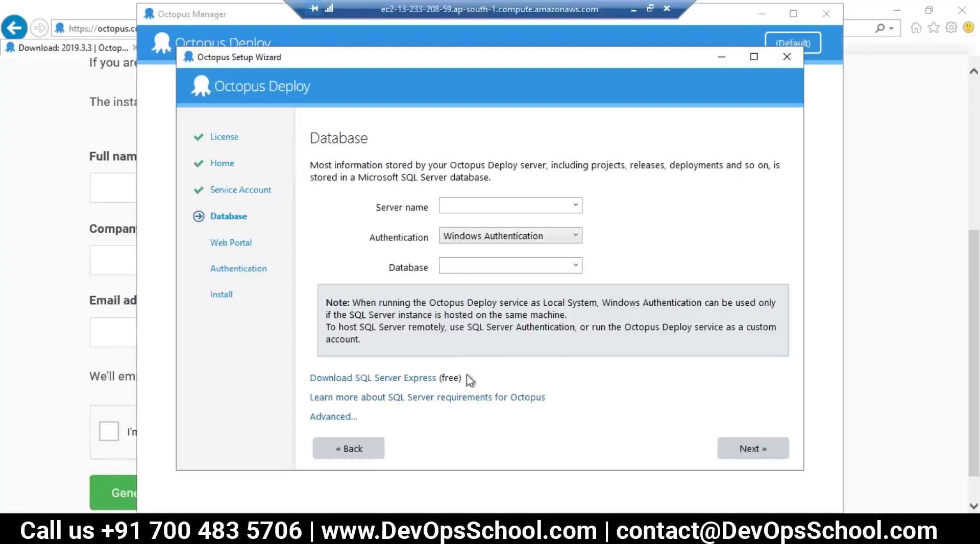
# Download and run the SQL Server 2017 Express Core installer from the SQL Server Express page.
pyautogui.click(385, 378)
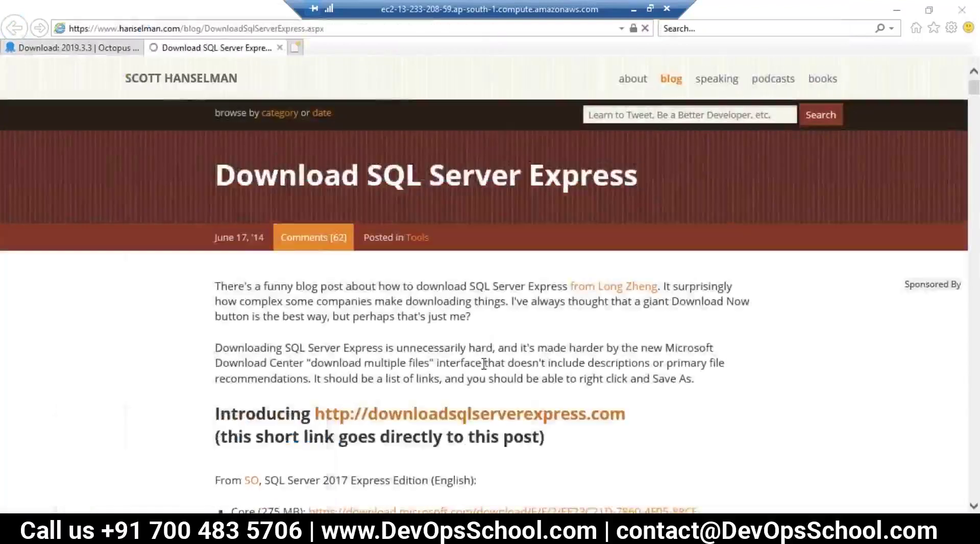
pyautogui.scroll(-5, 484, 365)
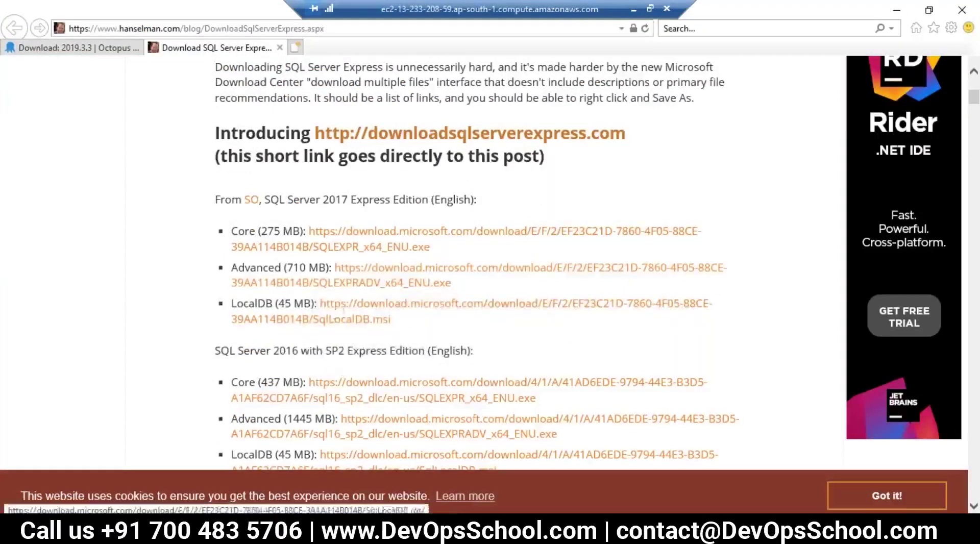
pyautogui.click(361, 233)
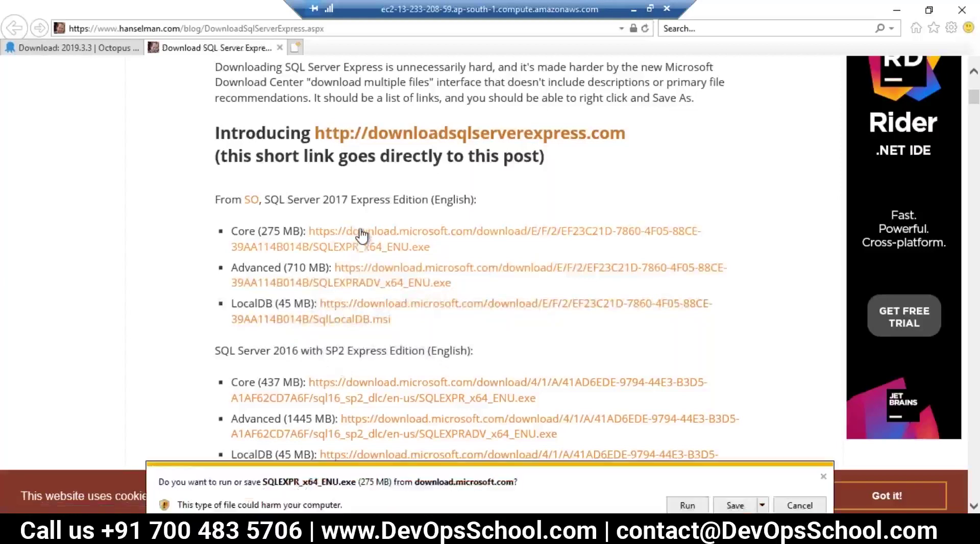
pyautogui.click(730, 504)
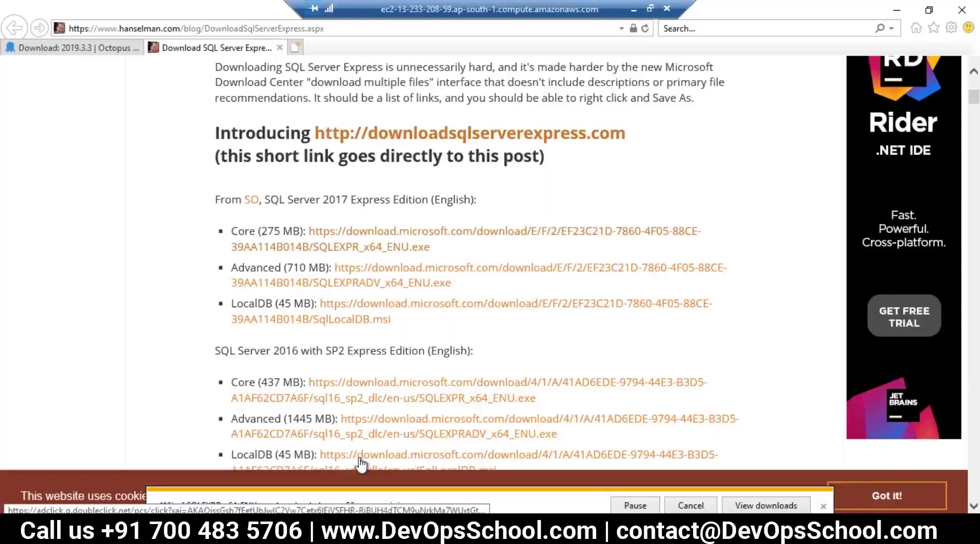
pyautogui.click(823, 505)
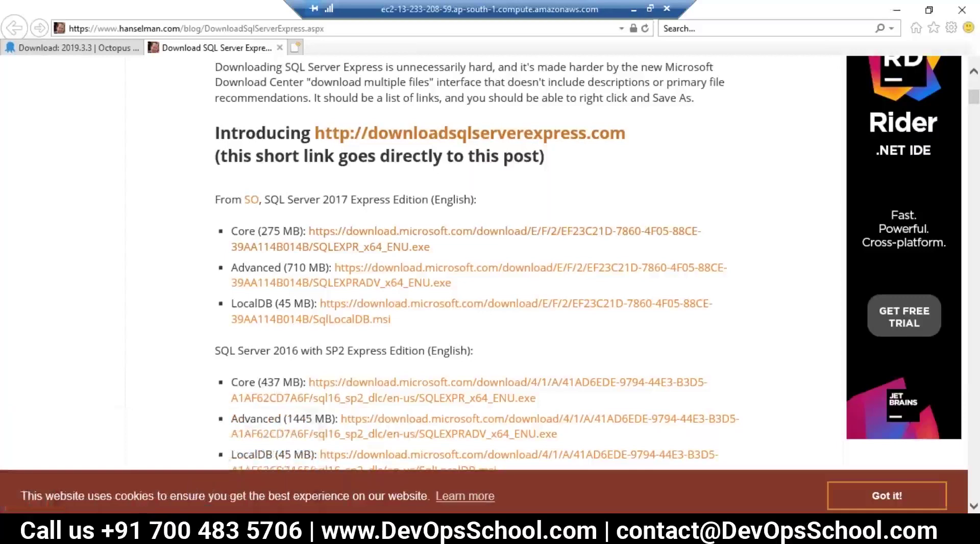
# Switch between the Octopus trial form tab and the SQL Server Express blog tab.
pyautogui.click(127, 502)
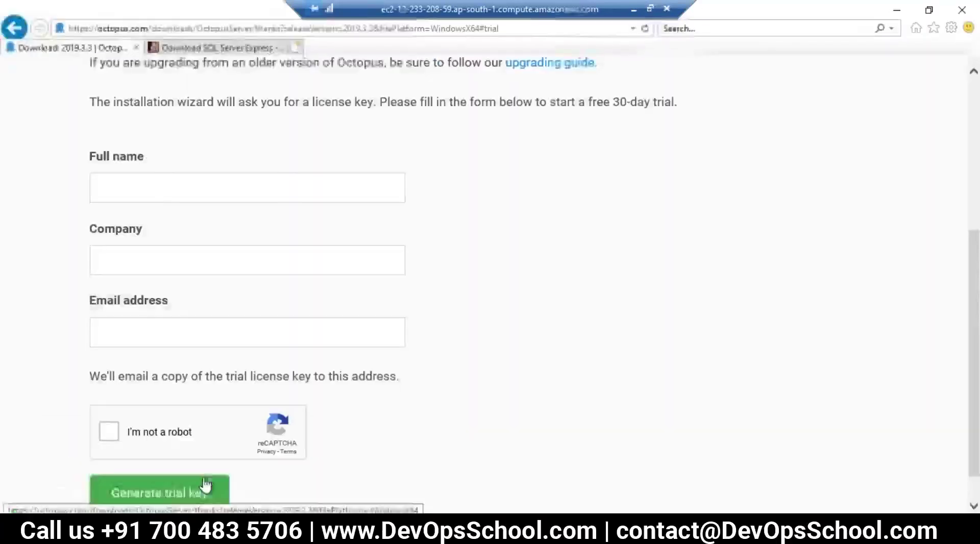
pyautogui.moveTo(159, 508)
pyautogui.click(212, 487)
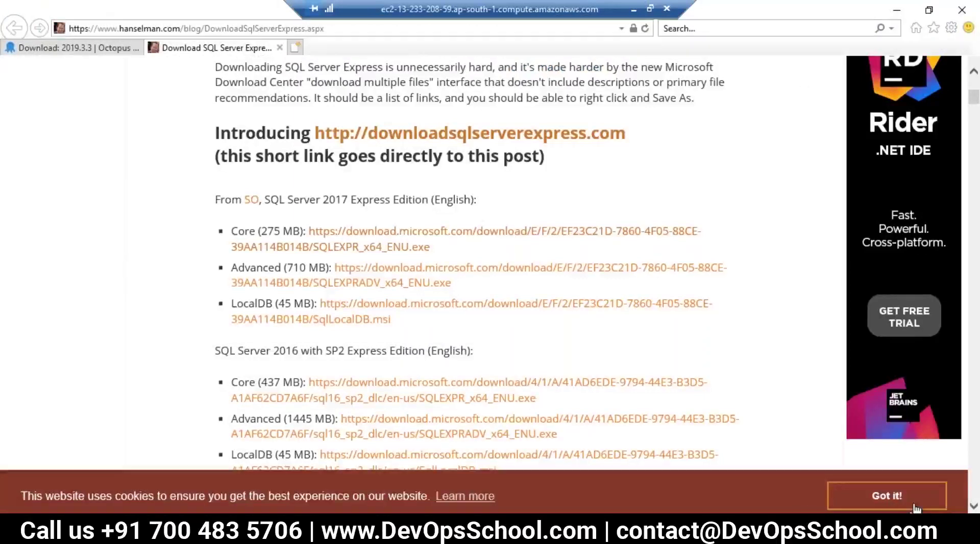
pyautogui.scroll(-4, 475, 281)
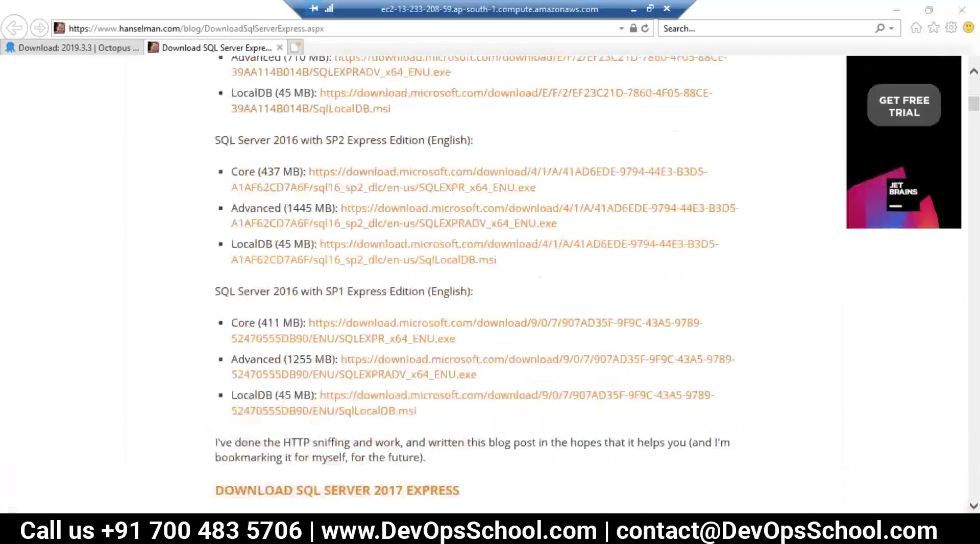
pyautogui.moveTo(198, 531)
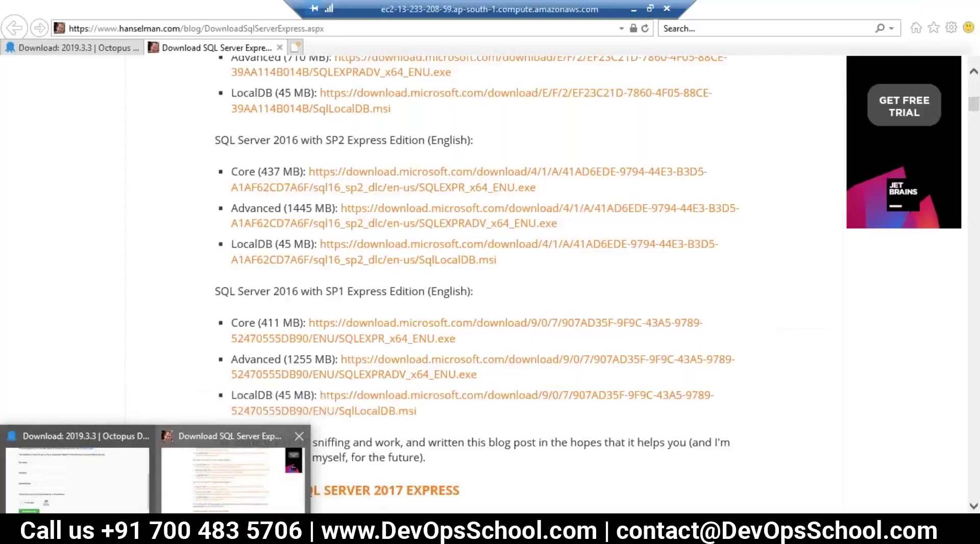
pyautogui.click(100, 495)
pyautogui.click(191, 480)
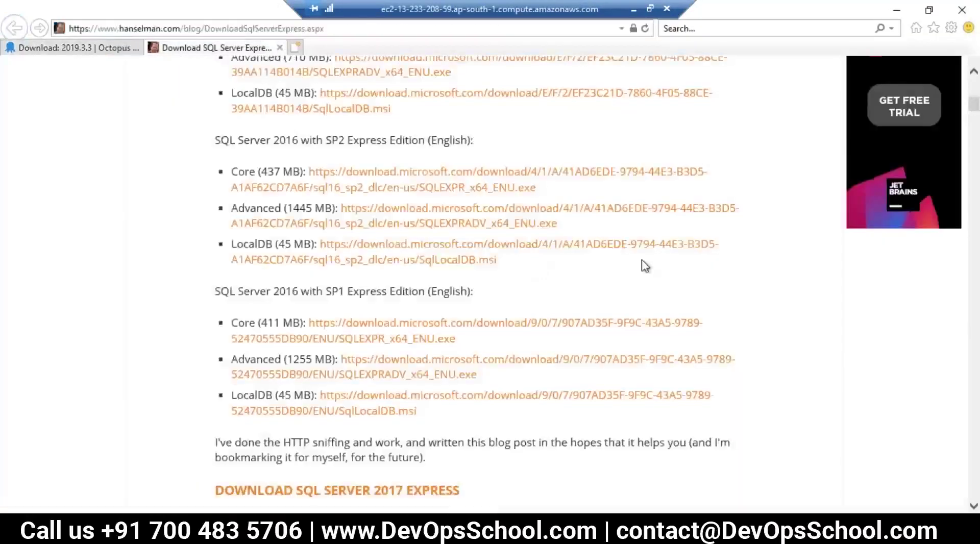
pyautogui.scroll(10, 644, 265)
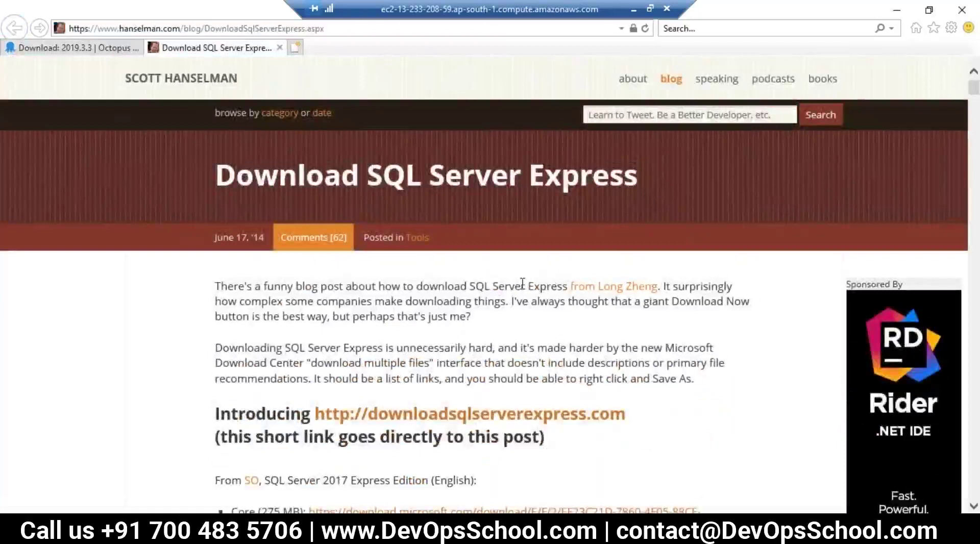
# Return to the Octopus download page and show Internet Explorer's downloads list.
pyautogui.click(916, 28)
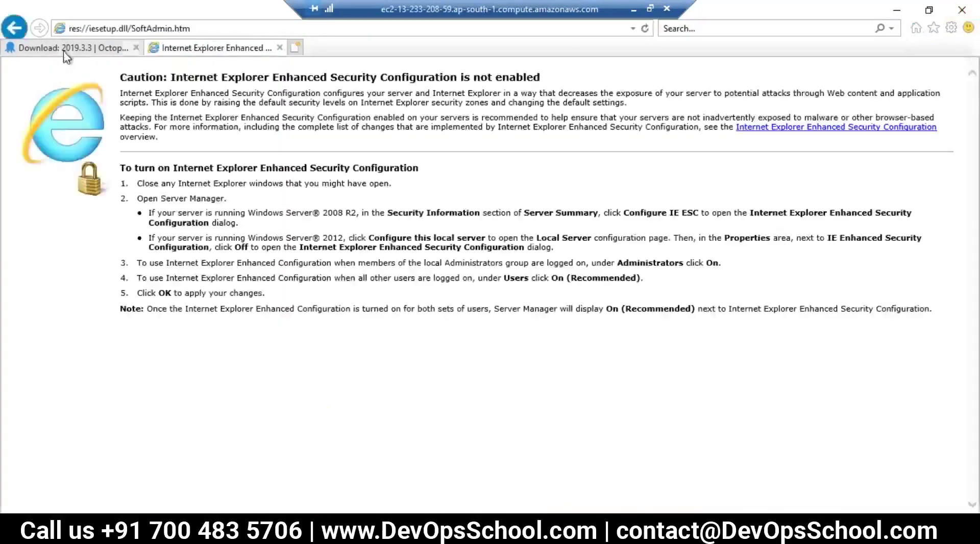
pyautogui.click(69, 47)
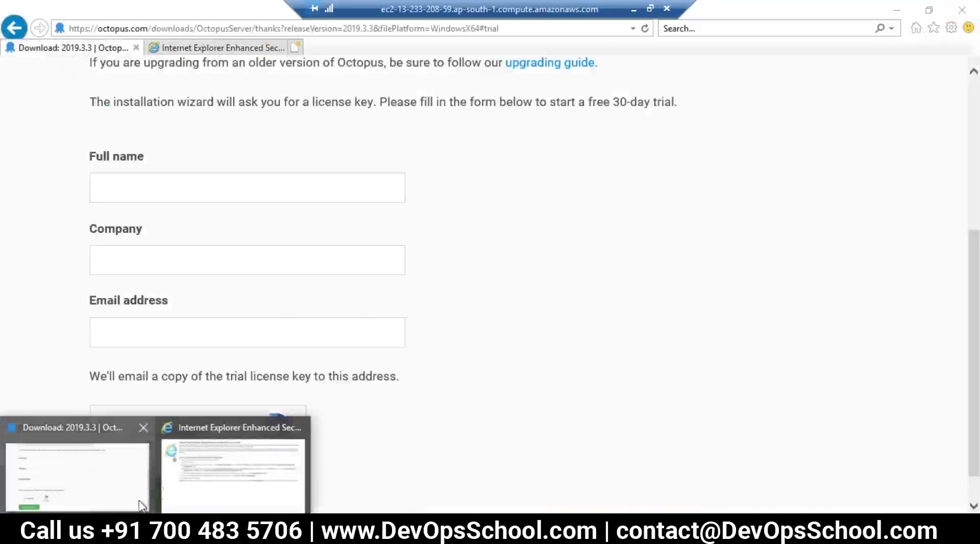
pyautogui.click(210, 479)
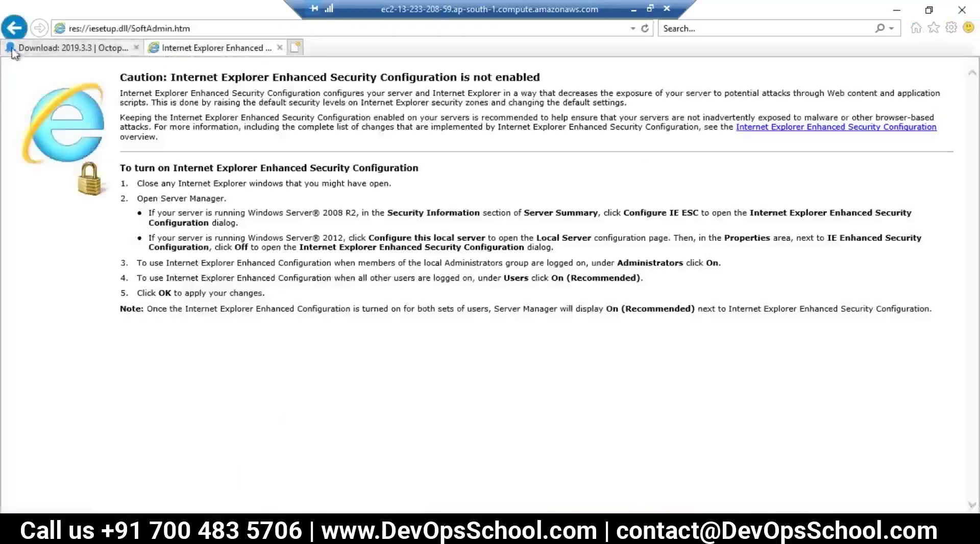
pyautogui.click(13, 28)
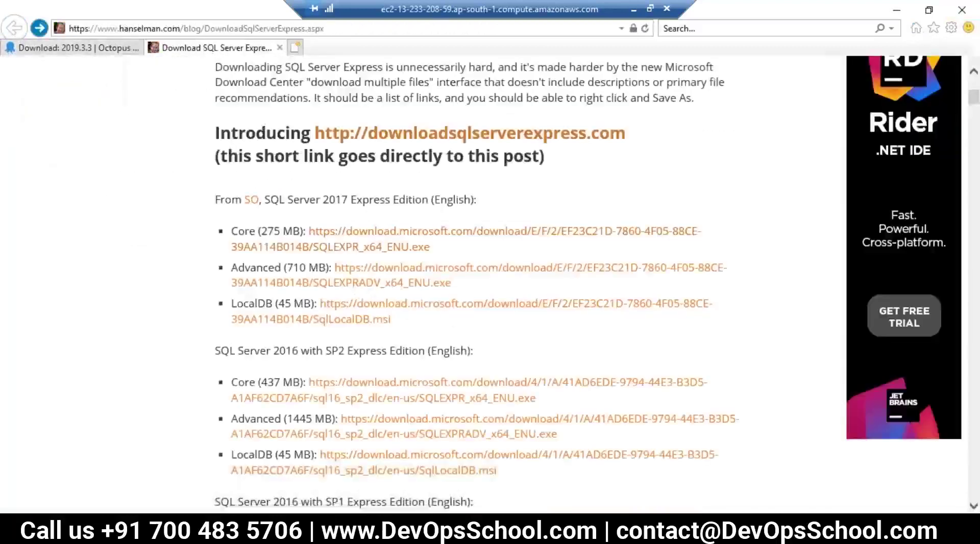
pyautogui.click(82, 469)
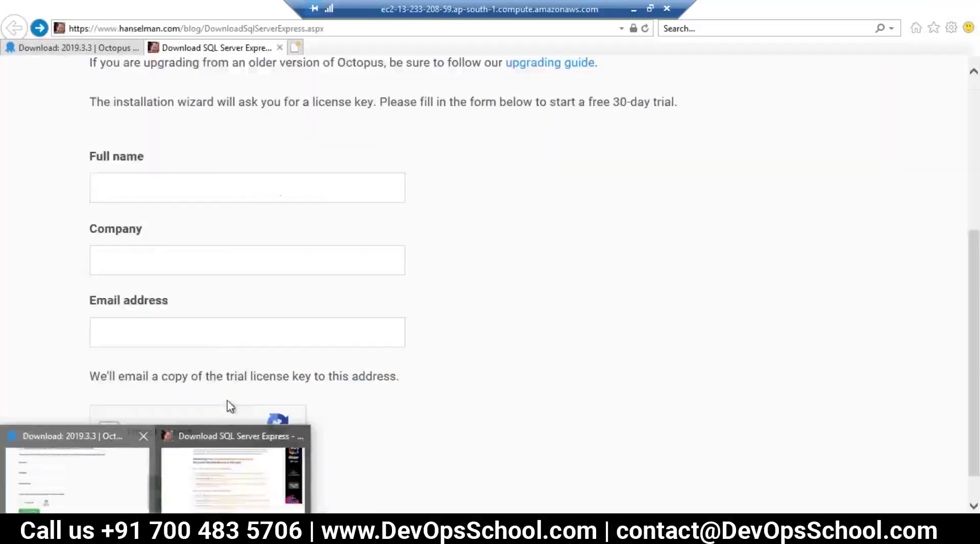
pyautogui.click(951, 27)
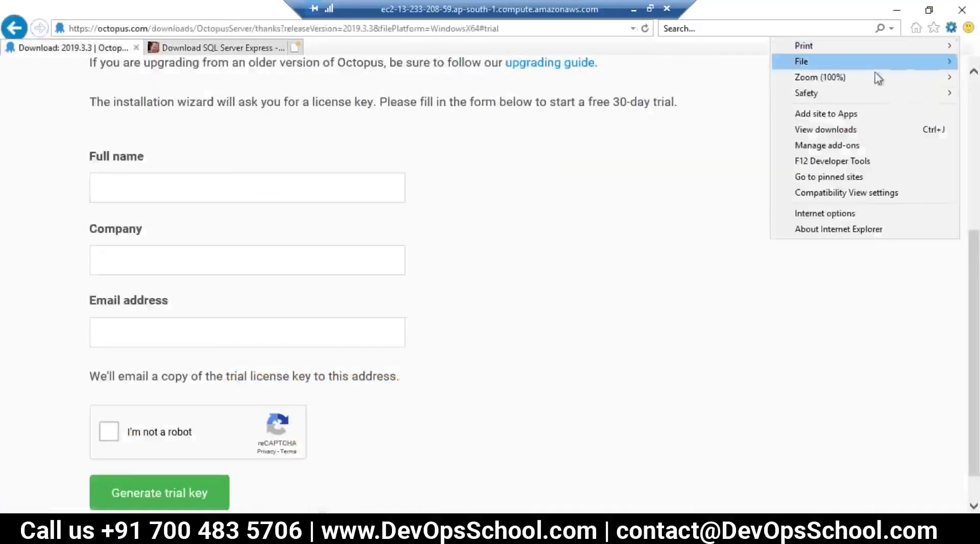
pyautogui.click(815, 130)
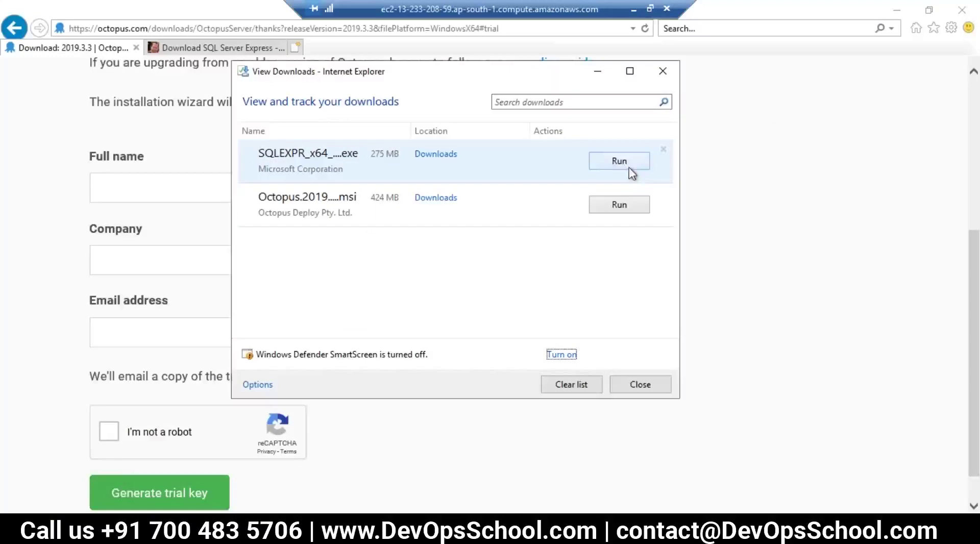
# Run SQLEXPR_x64_ENU.exe with the default extraction folder and choose New SQL Server stand-alone installation.
pyautogui.click(620, 162)
pyautogui.click(432, 295)
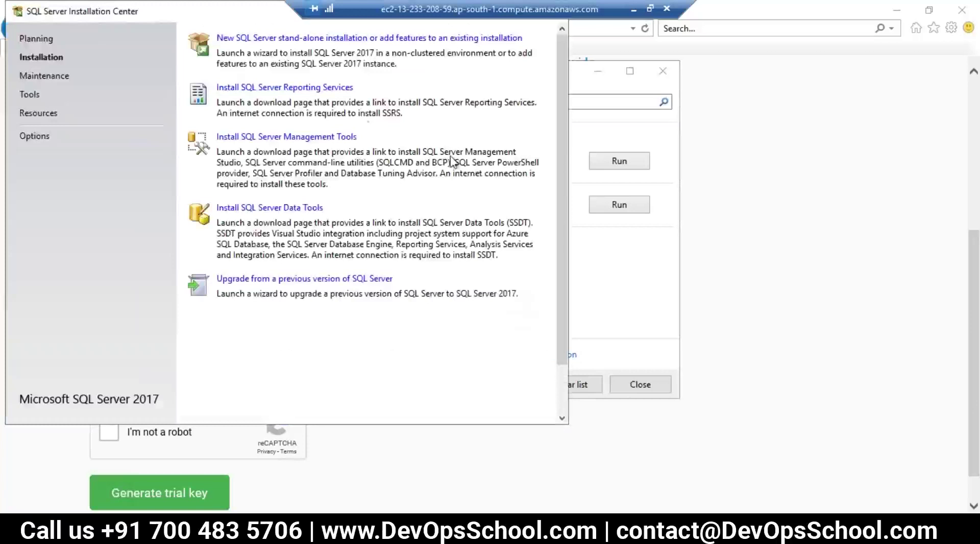
pyautogui.moveTo(148, 13); pyautogui.dragTo(348, 97)
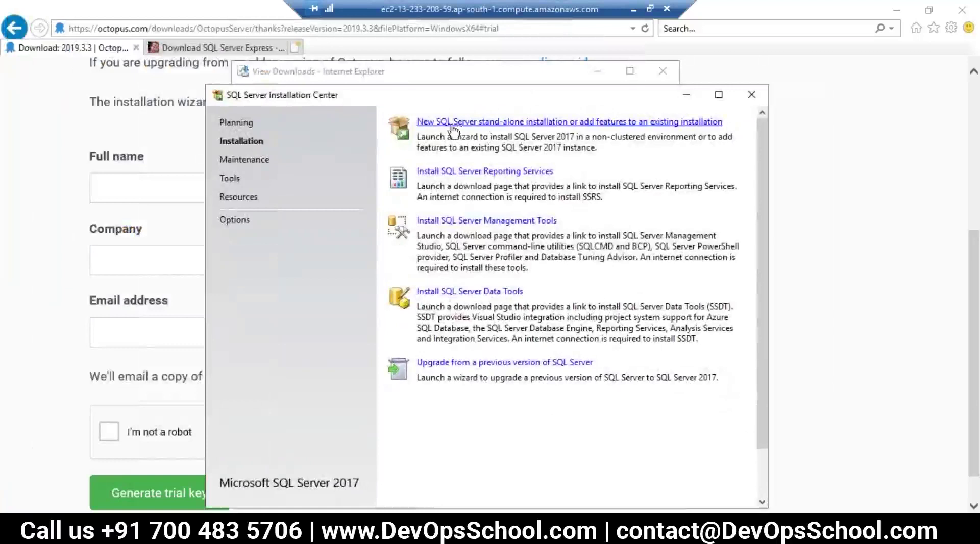
pyautogui.click(545, 125)
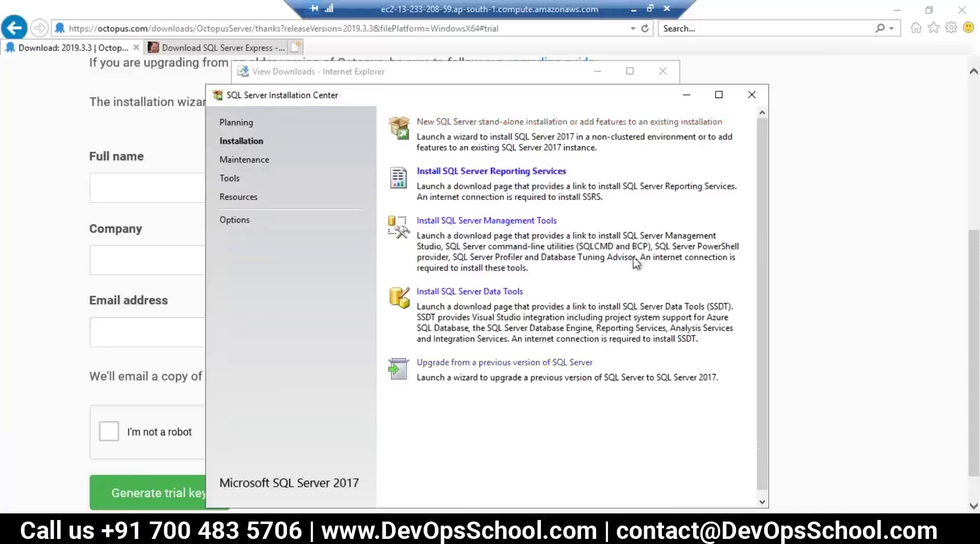
pyautogui.scroll(-1, 665, 290)
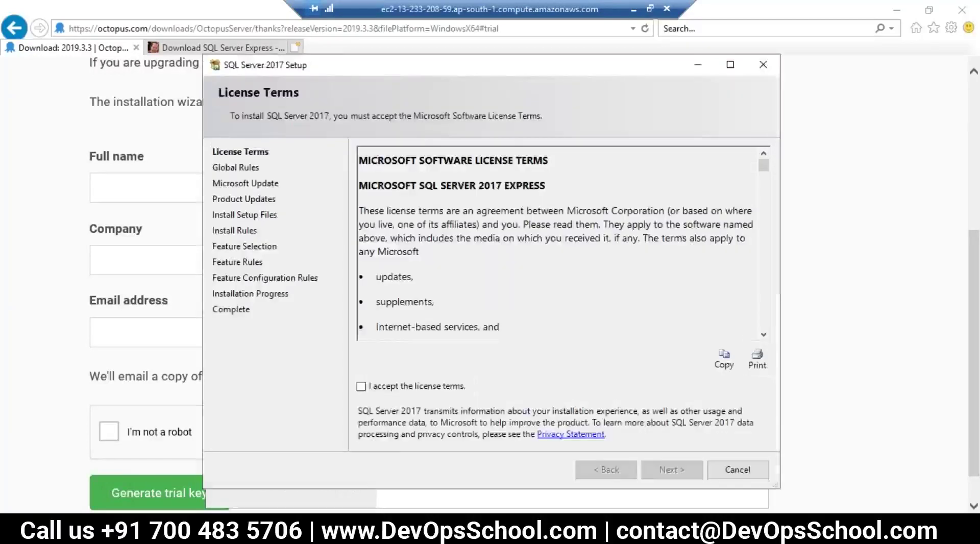
# Accept the license, keep default features, SQLExpress instance, service accounts and Windows authentication, then install.
pyautogui.click(384, 387)
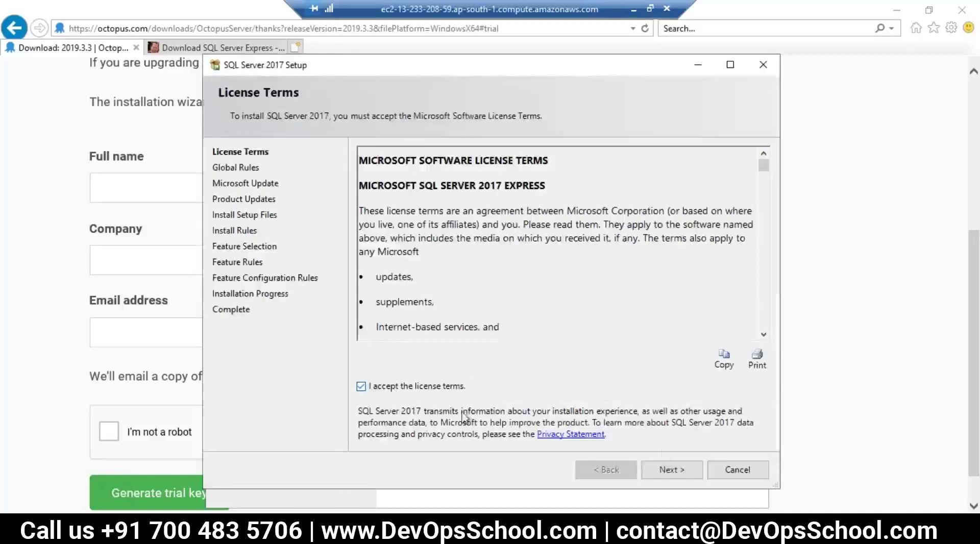
pyautogui.click(672, 471)
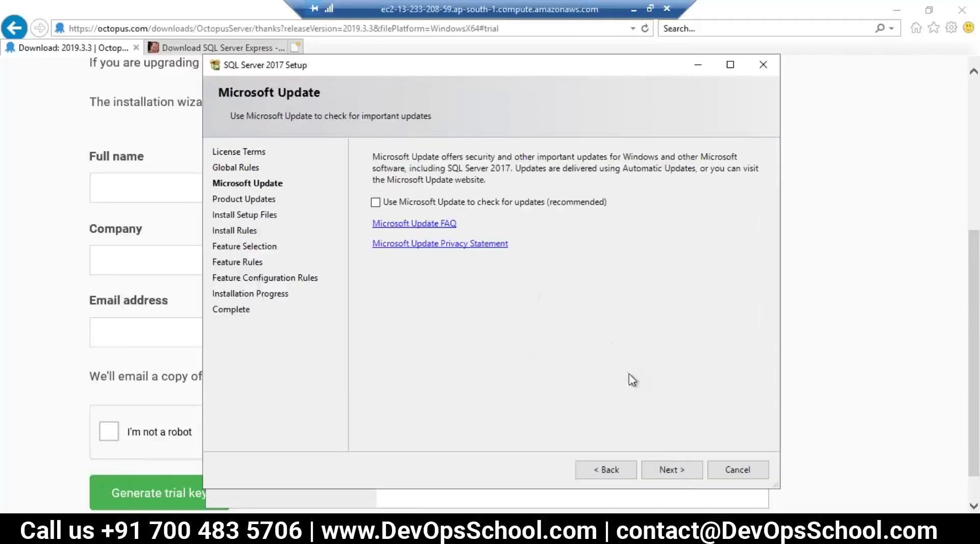
pyautogui.click(679, 475)
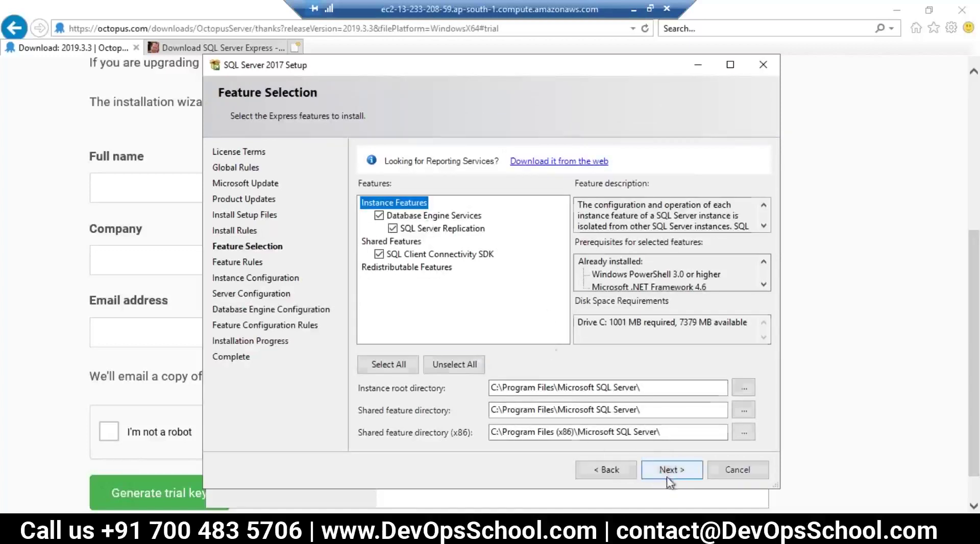
pyautogui.click(669, 472)
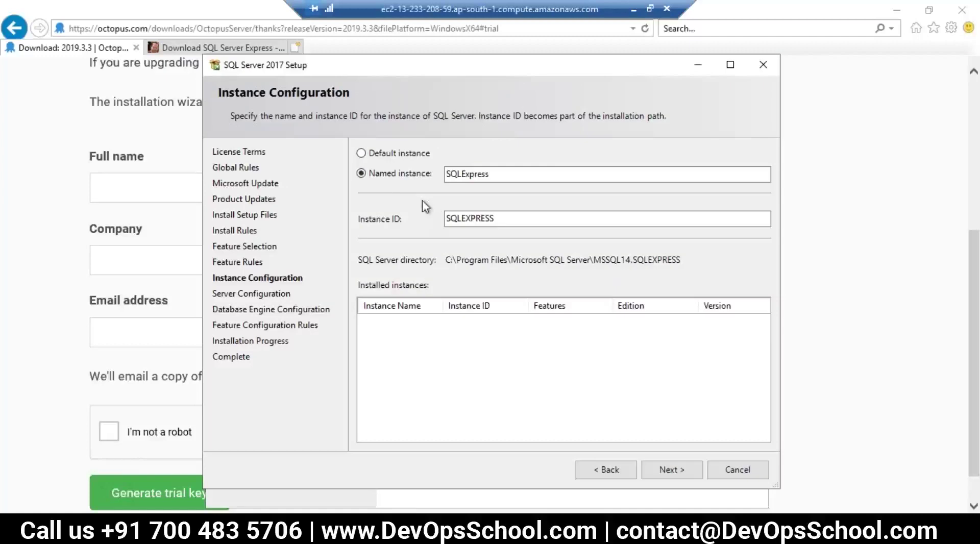
pyautogui.click(671, 468)
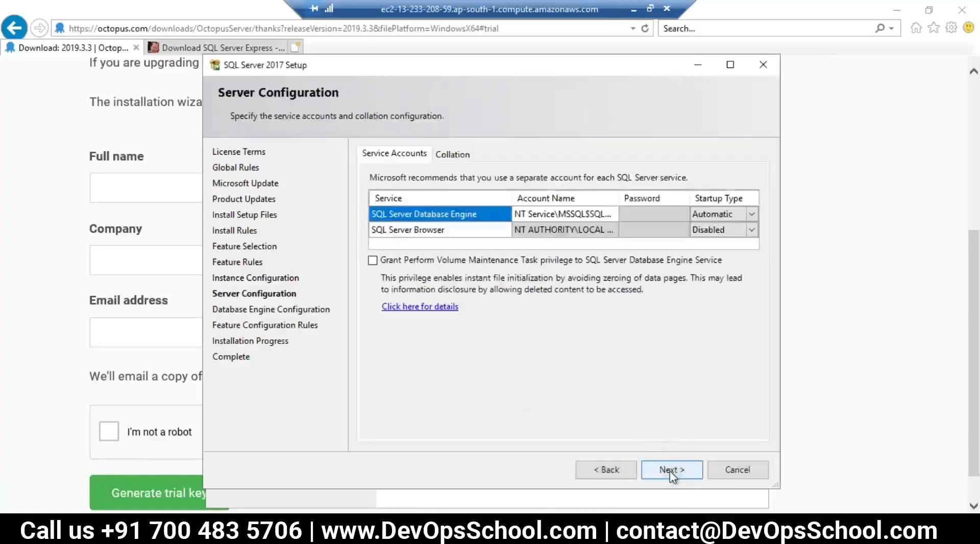
pyautogui.click(664, 469)
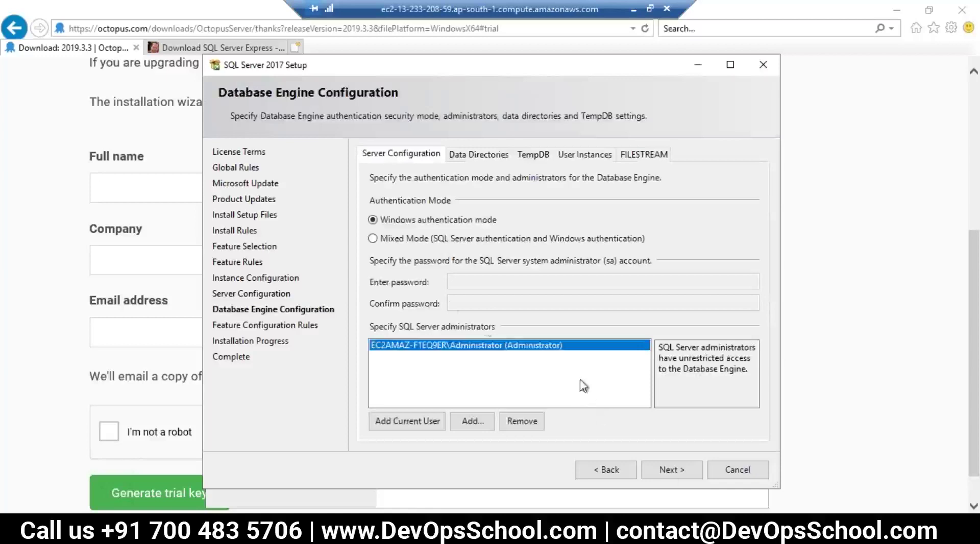
pyautogui.click(683, 469)
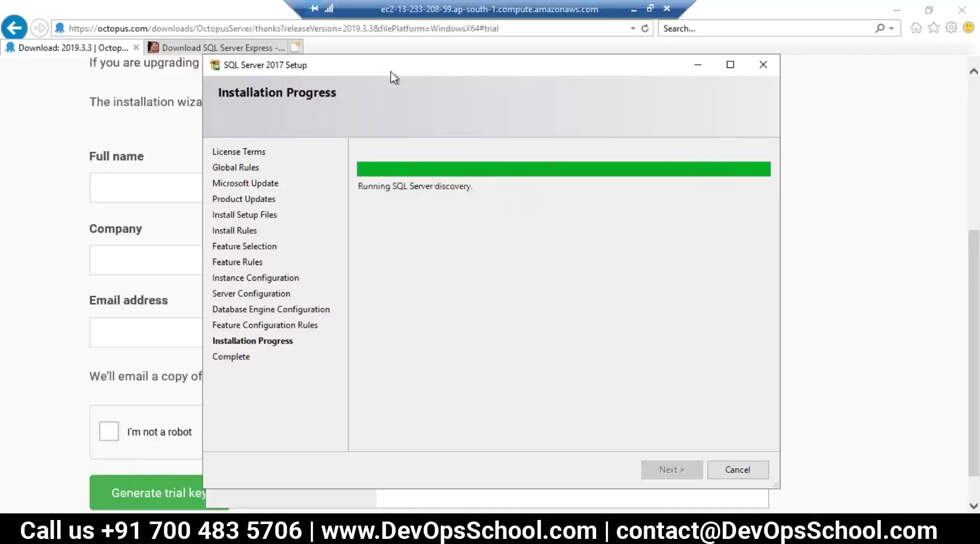
# Close the completed SQL Server 2017 Setup and the SQL Server Installation Center.
pyautogui.moveTo(391, 71); pyautogui.dragTo(345, 66)
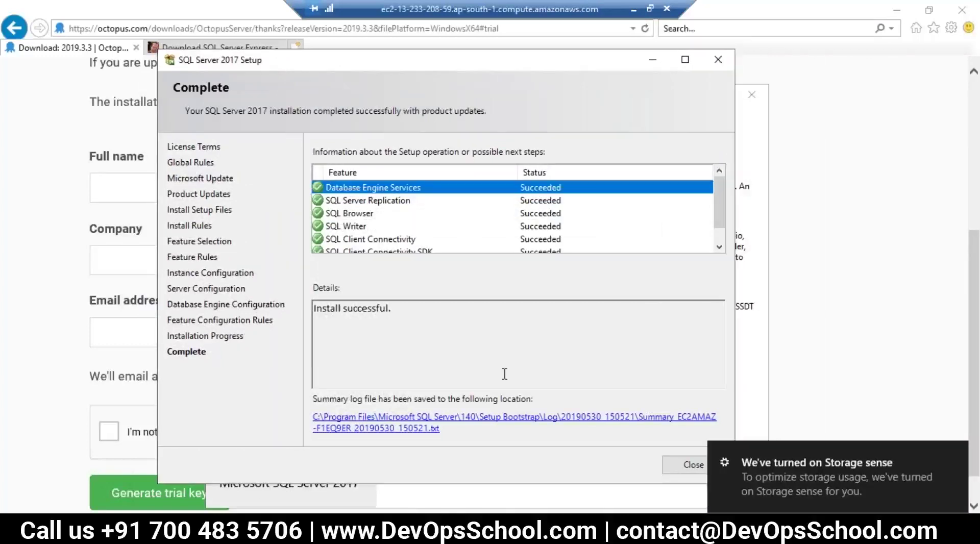
pyautogui.click(692, 466)
pyautogui.hotkey('alt', 'F4')
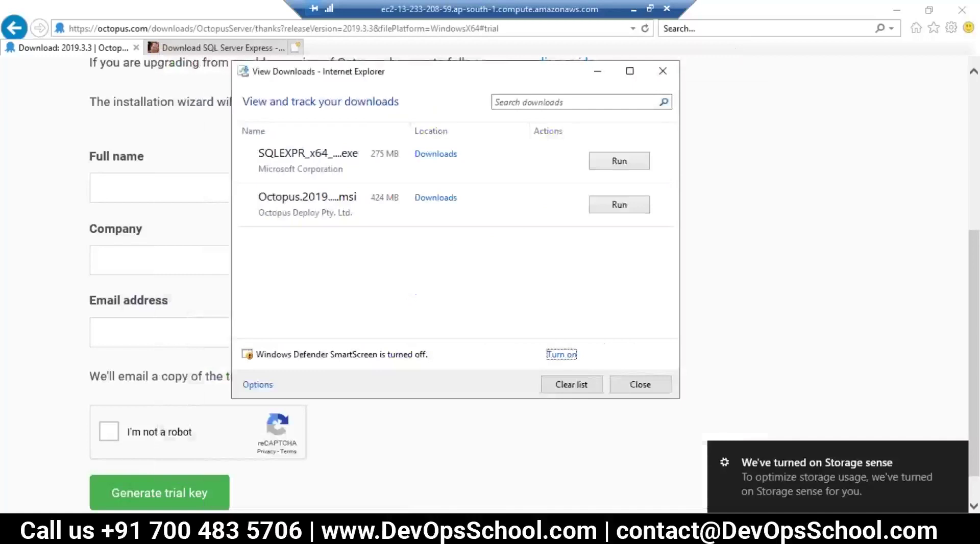
# Close the downloads list and SQL Server Installation Center, then return to the Octopus Setup Wizard.
pyautogui.click(636, 384)
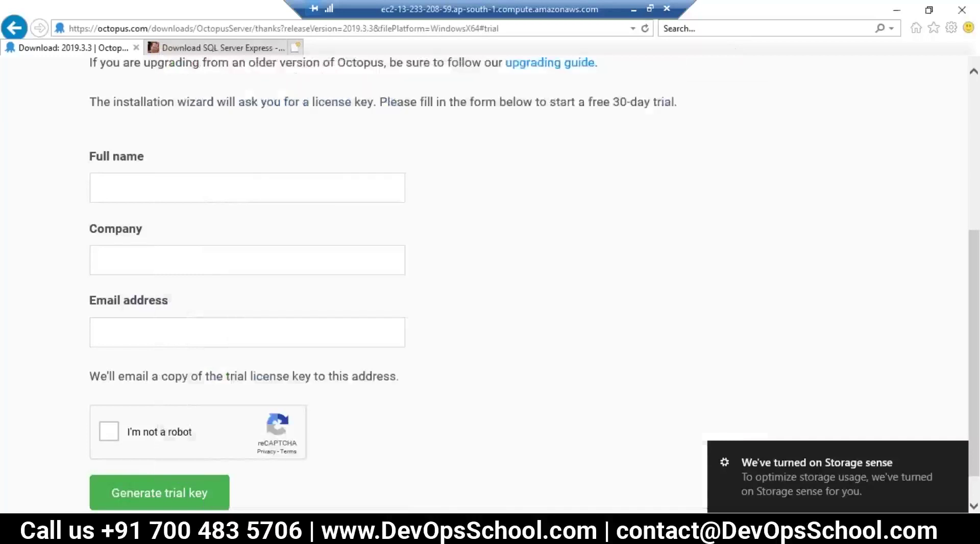
pyautogui.click(752, 98)
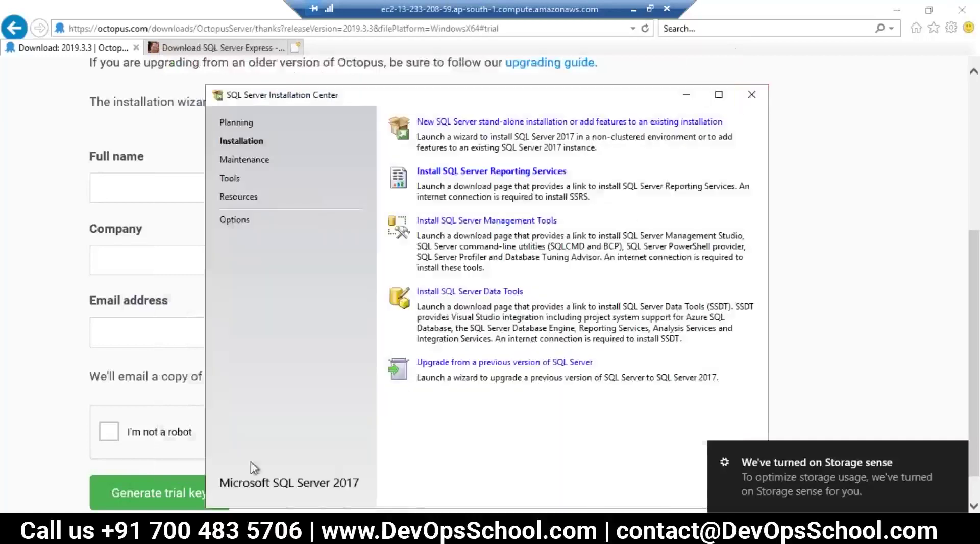
pyautogui.moveTo(255, 531)
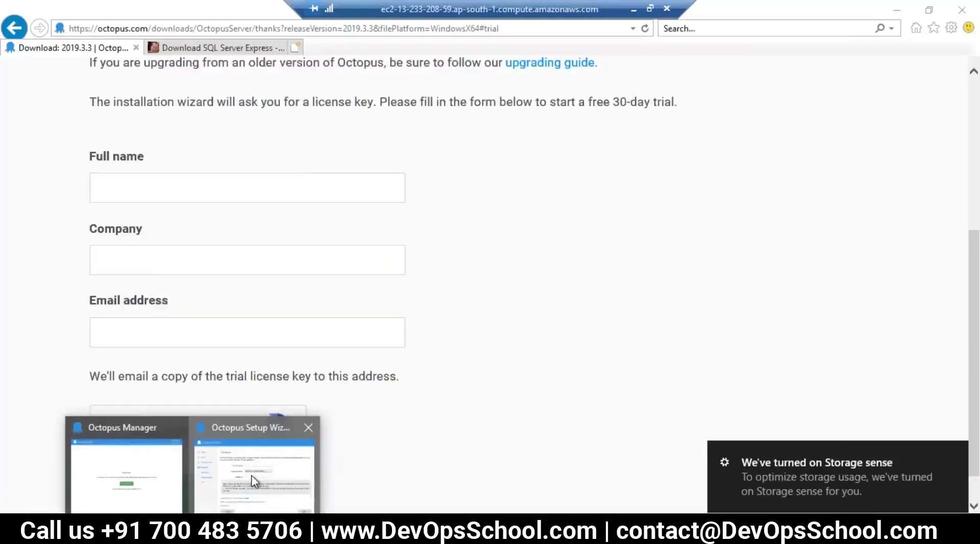
pyautogui.click(265, 480)
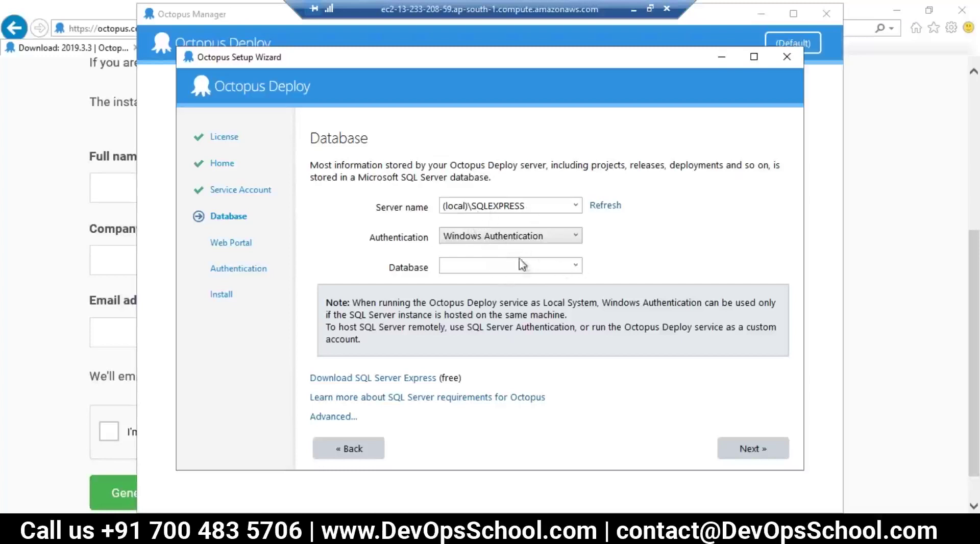
# Enter 'octopus' as the database name on the (local)\SQLEXPRESS server.
pyautogui.click(474, 263)
pyautogui.write('octopus')
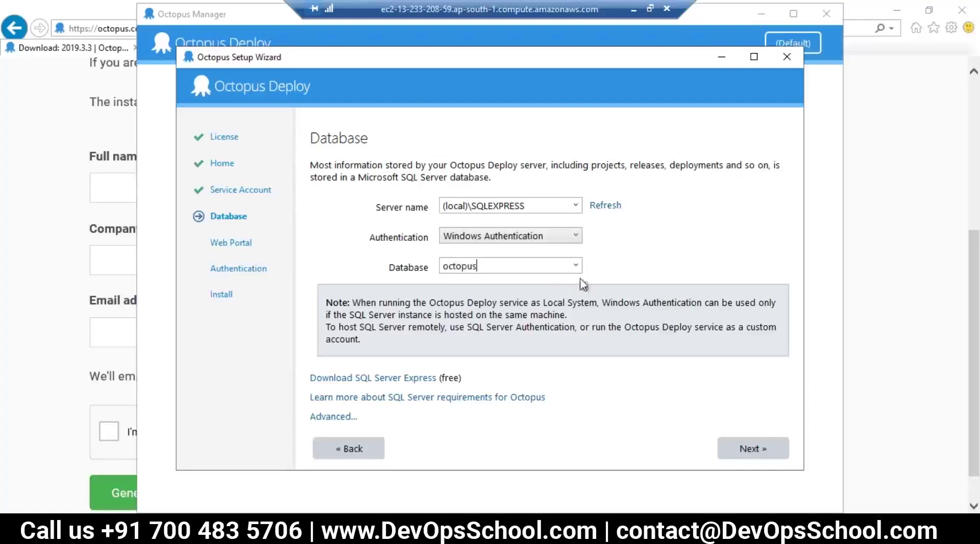
pyautogui.tripleClick(526, 205)
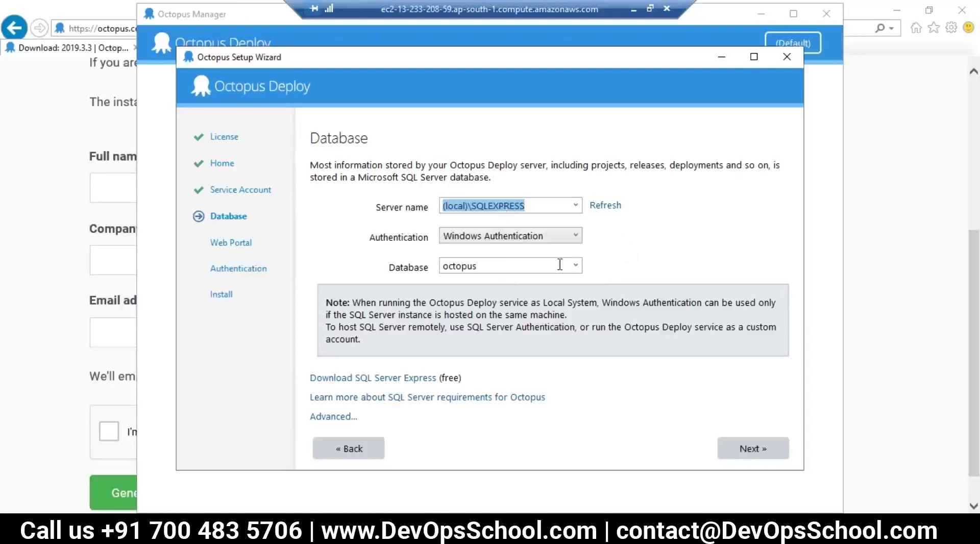
pyautogui.click(576, 266)
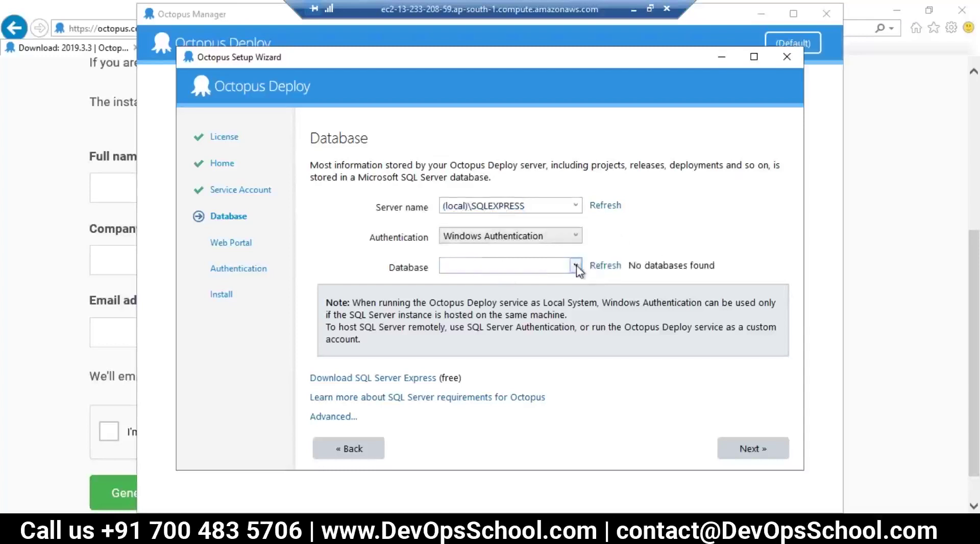
pyautogui.click(535, 270)
pyautogui.write('oco')
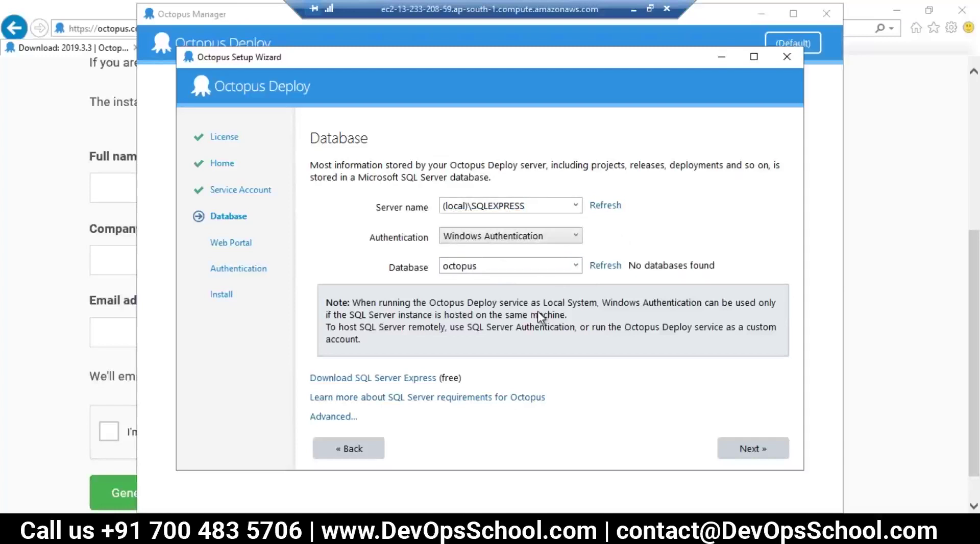
# Create the octopus database and grant NT AUTHORITY\SYSTEM access, reaching Web Portal port 80.
pyautogui.click(759, 451)
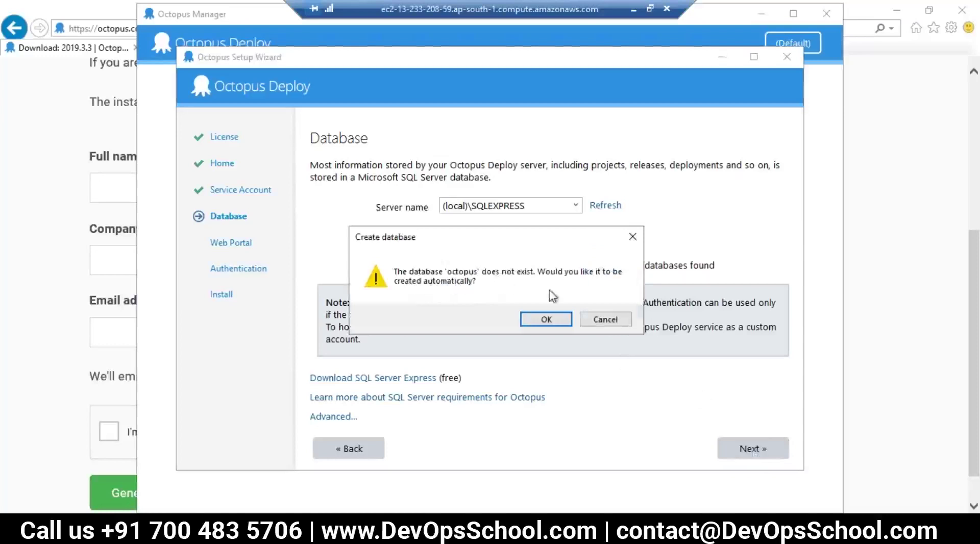
pyautogui.click(542, 318)
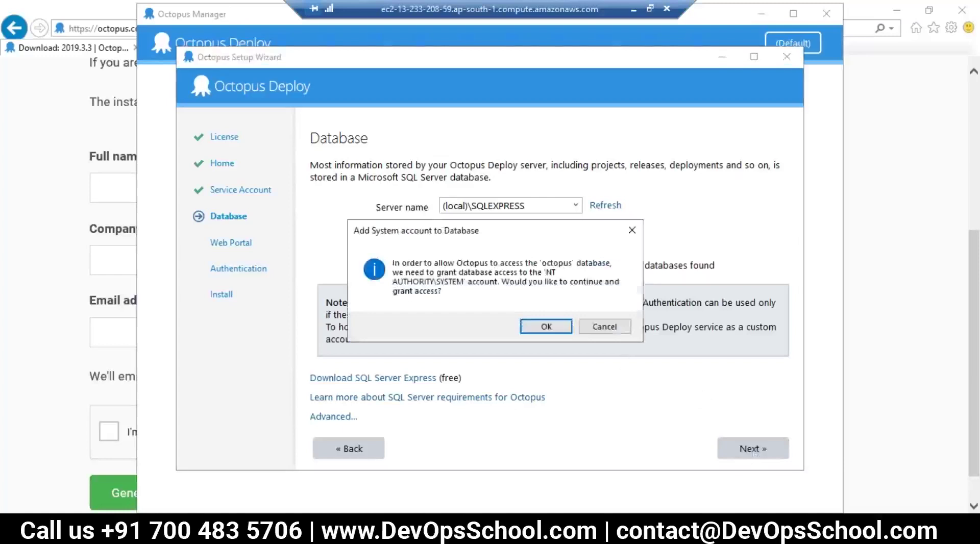
pyautogui.click(546, 327)
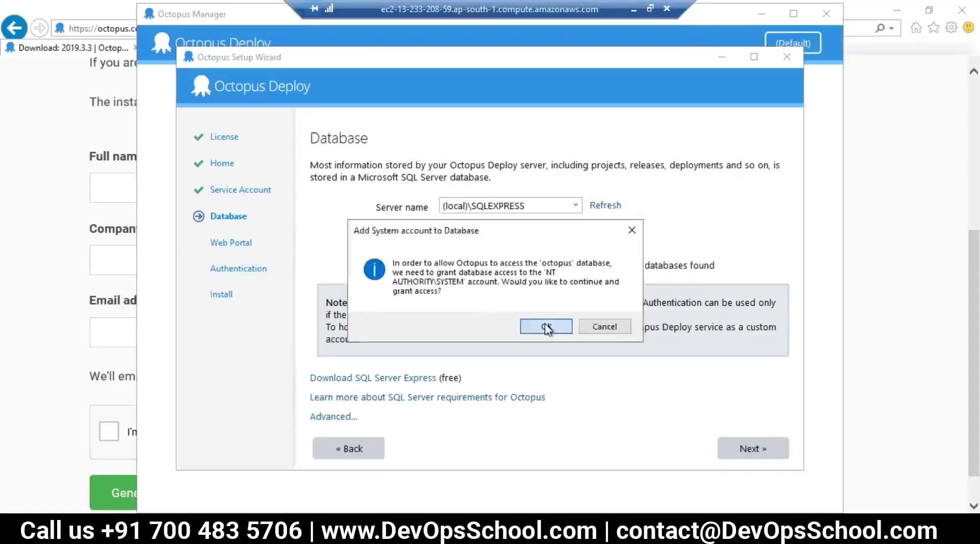
pyautogui.doubleClick(443, 200)
# Accept the Web Portal settings and keep 'Username/passwords stored in Octopus' authentication.
pyautogui.doubleClick(444, 230)
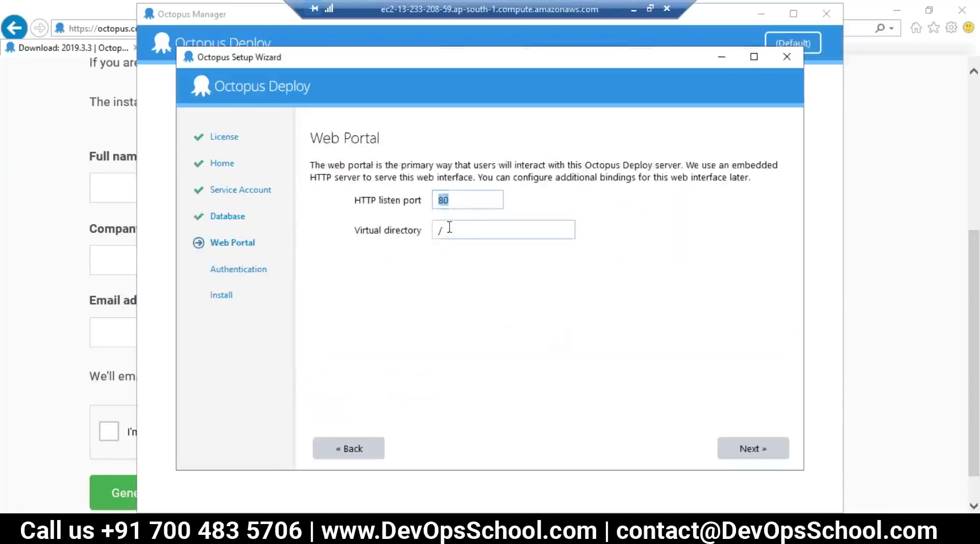
pyautogui.click(762, 449)
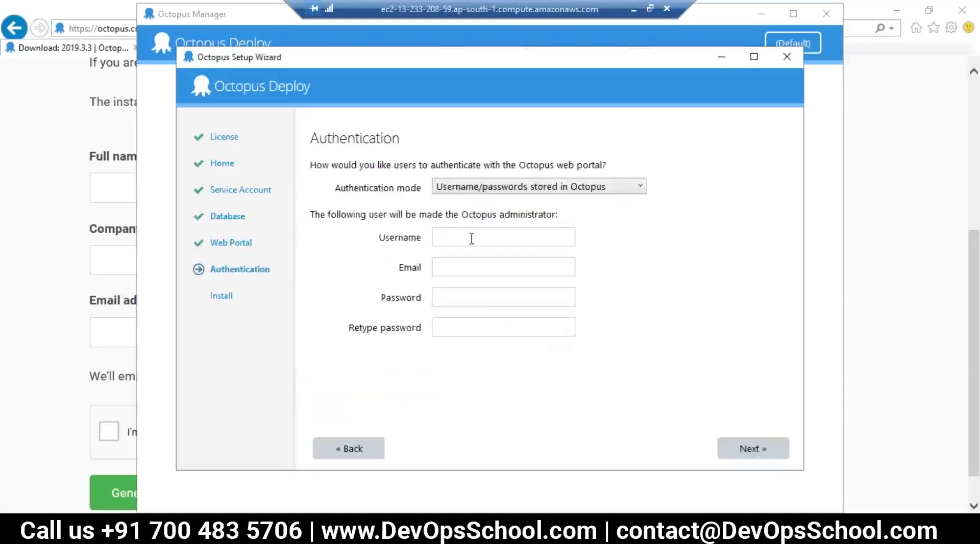
pyautogui.click(505, 189)
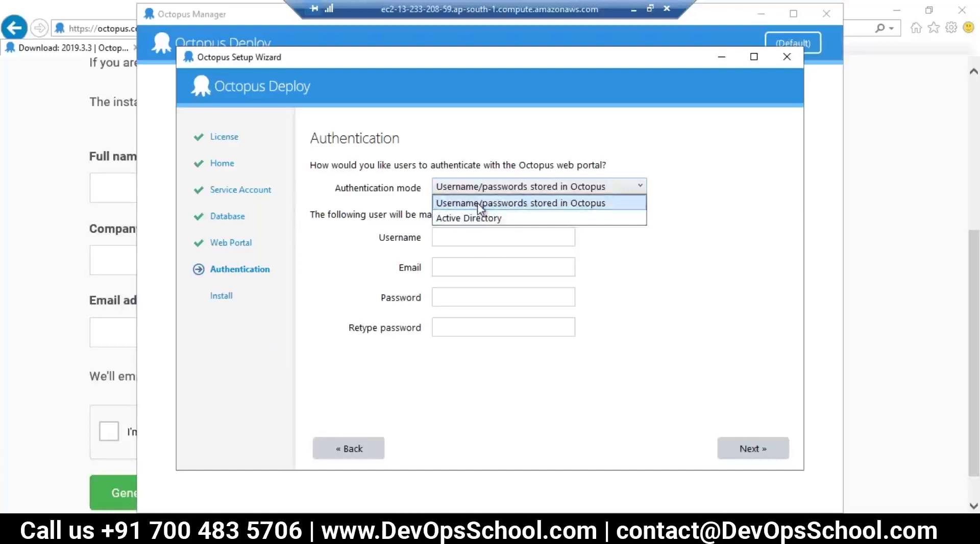
pyautogui.click(476, 203)
# Fill in the administrator username 'admin', the administrator's email address and password.
pyautogui.click(462, 237)
pyautogui.write('admin')
pyautogui.click(438, 267)
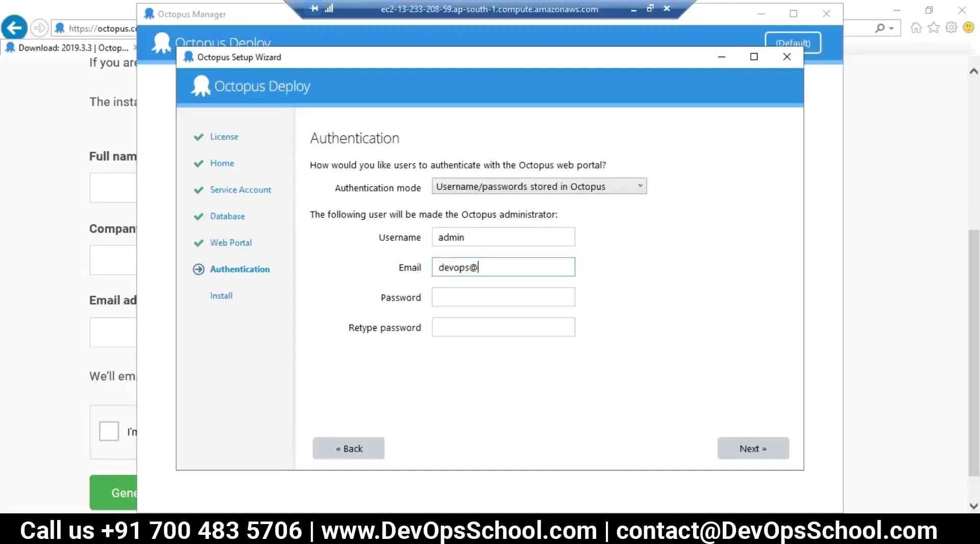
pyautogui.click(504, 297)
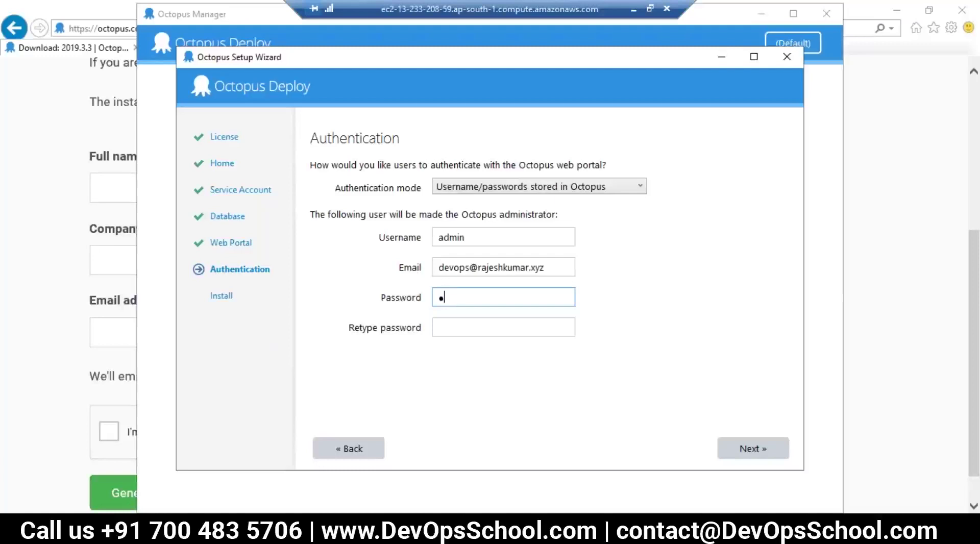
pyautogui.press('BackSpace')
pyautogui.press('BackSpace')
pyautogui.press('BackSpace')
pyautogui.write('**')
pyautogui.click(504, 327)
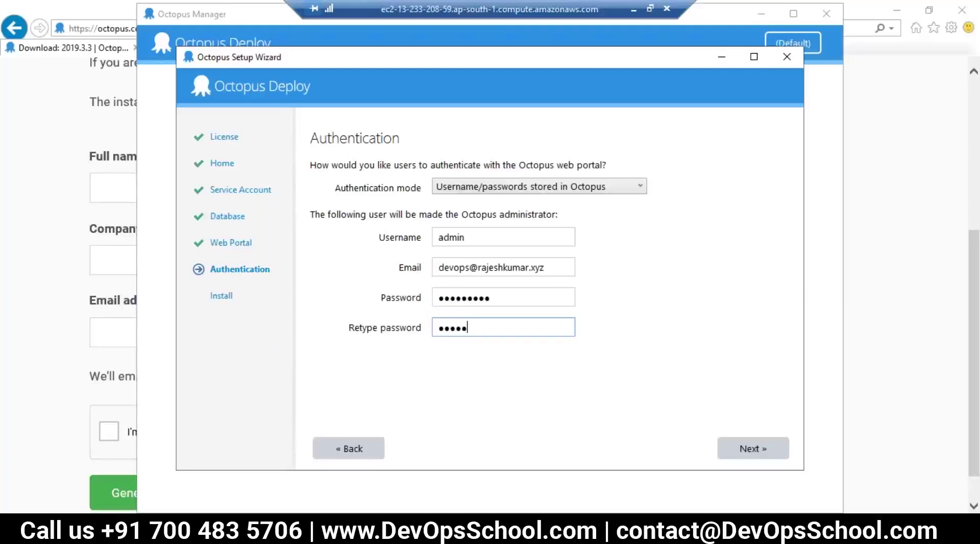
# Retype the admin password and install the Octopus server until it reports the service started.
pyautogui.write('**********')
pyautogui.click(760, 448)
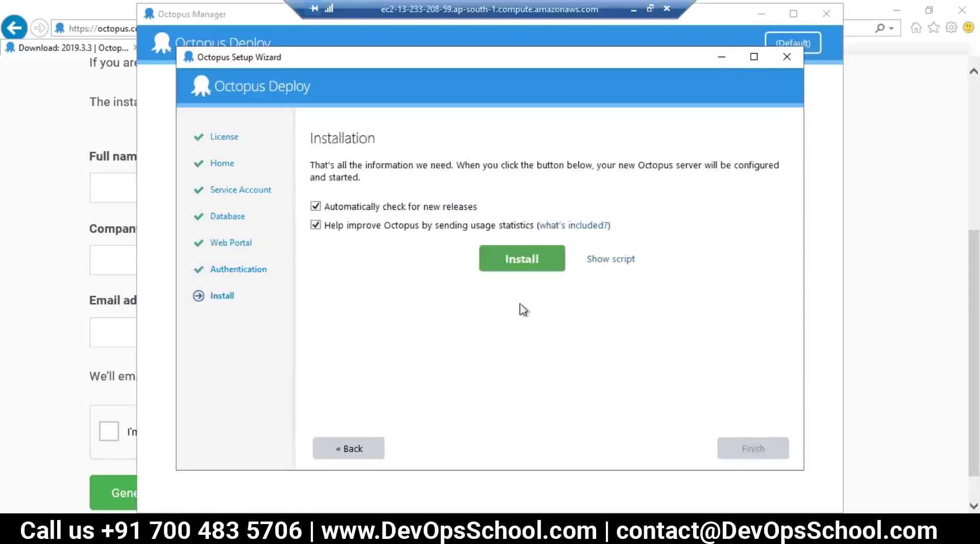
pyautogui.click(518, 263)
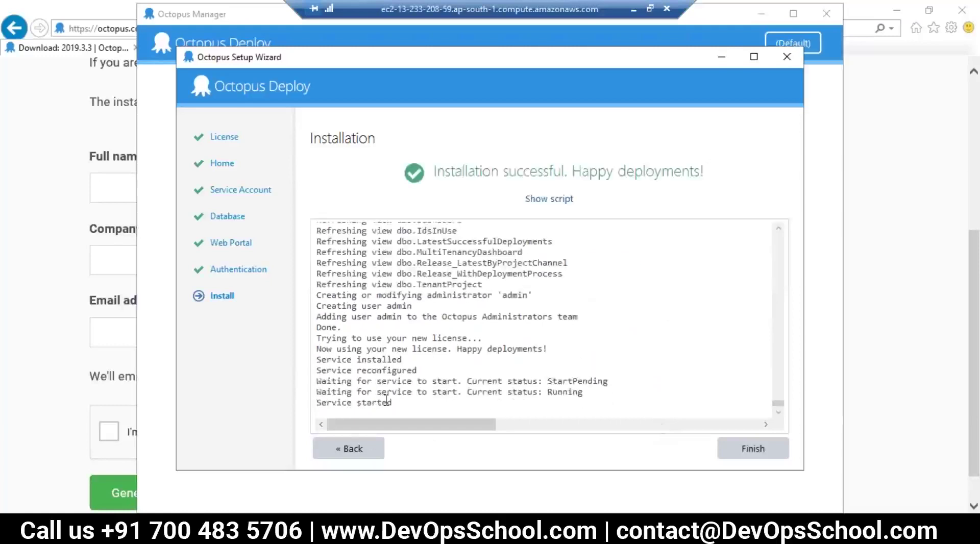
pyautogui.moveTo(390, 403); pyautogui.dragTo(317, 403)
# Finish the setup wizard and reposition the Octopus Manager window.
pyautogui.click(734, 450)
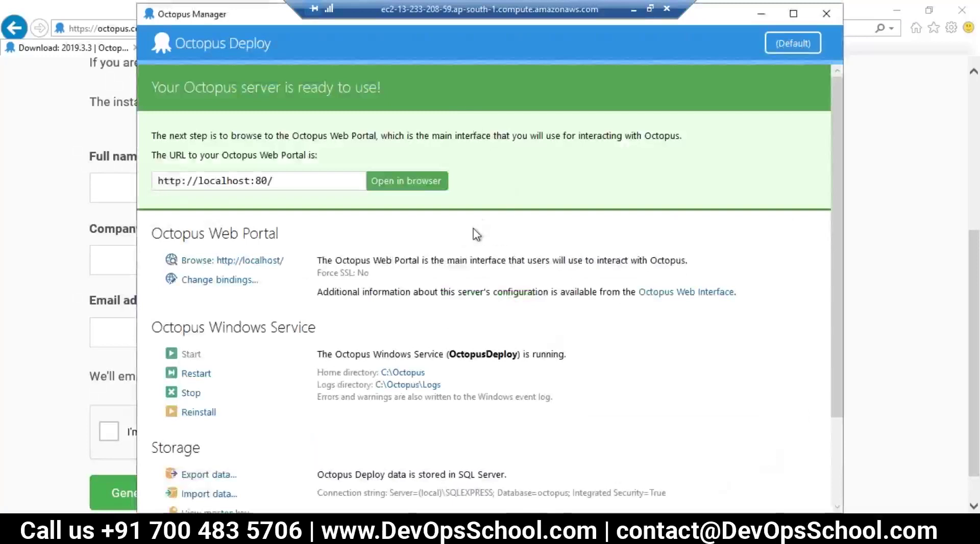
pyautogui.moveTo(221, 16); pyautogui.dragTo(269, 33)
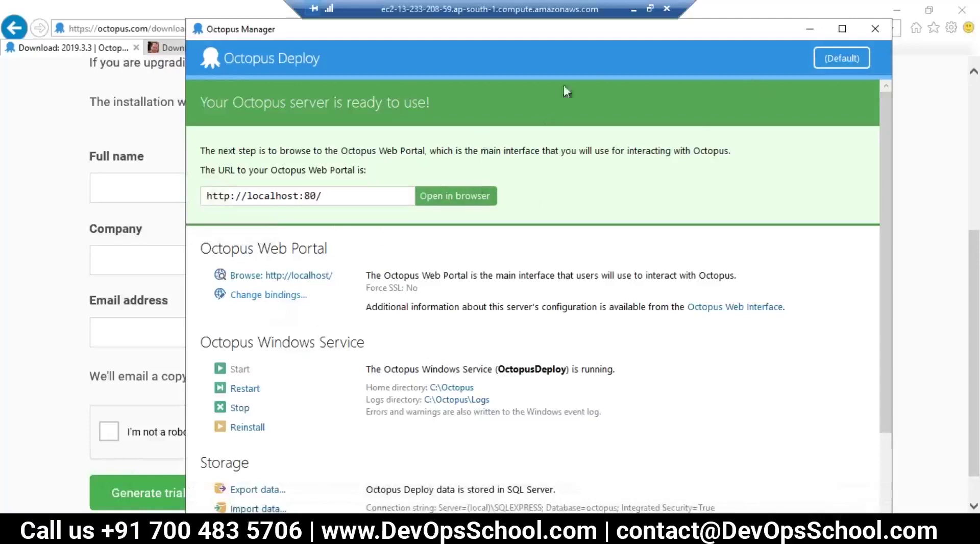
# Copy the server's public DNS name from Notepad and load it in a new Chrome tab.
pyautogui.click(635, 12)
pyautogui.moveTo(142, 299); pyautogui.dragTo(574, 298)
pyautogui.hotkey('ctrl', 'c')
pyautogui.hotkey('alt', 'Tab')
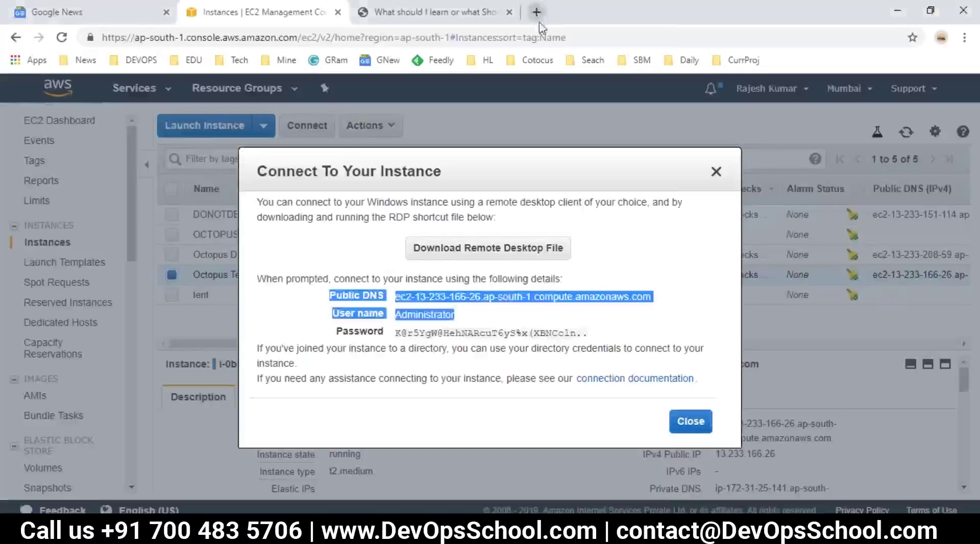
pyautogui.click(537, 11)
pyautogui.hotkey('ctrl', 'v')
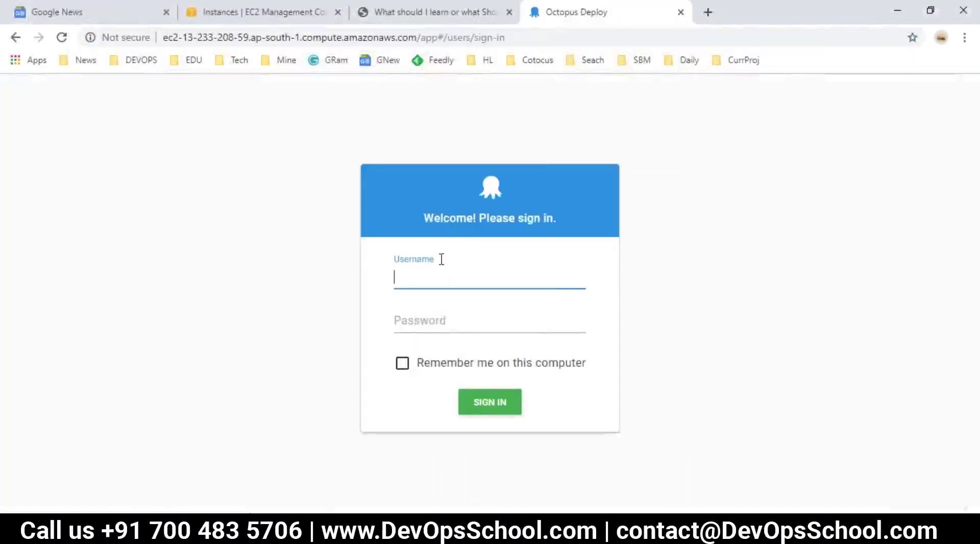
# Sign in as admin with the account password and decline saving the password.
pyautogui.press('Tab')
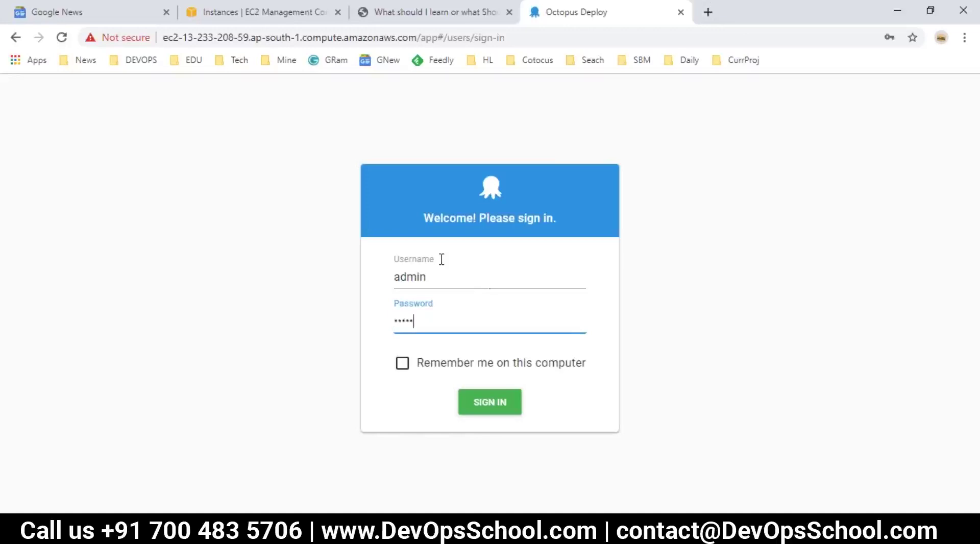
pyautogui.press('Return')
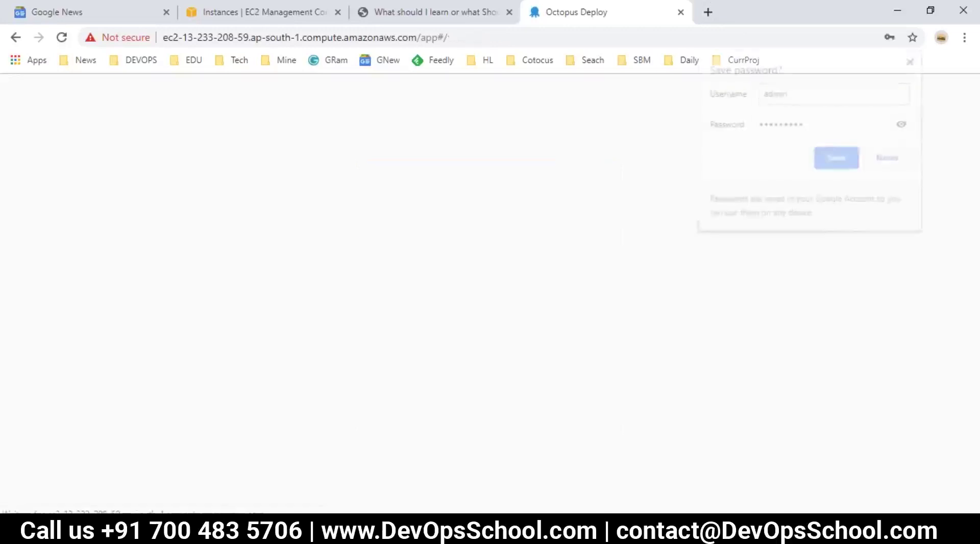
pyautogui.click(886, 158)
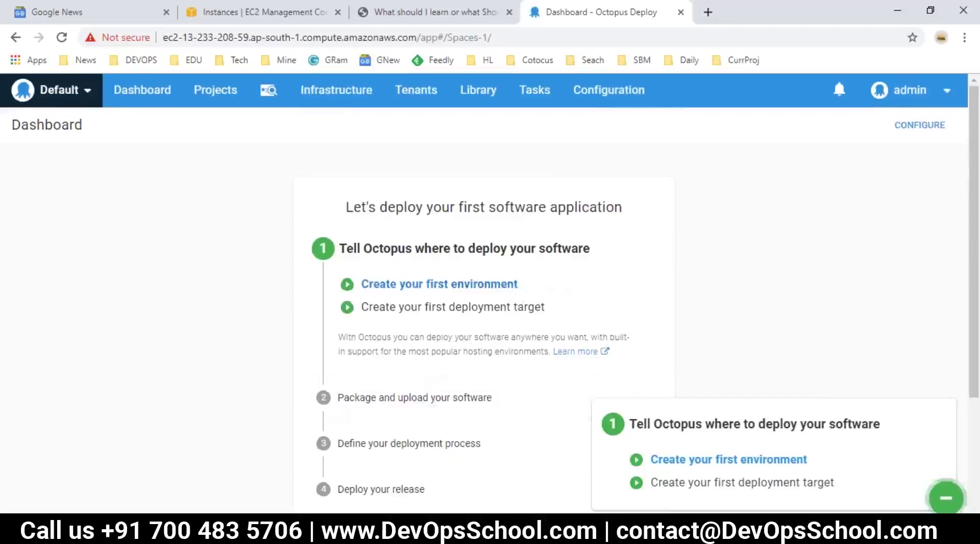
# Expand the 'Package and upload your software' and 'Tell Octopus where to deploy' dashboard steps.
pyautogui.scroll(-3, 510, 271)
pyautogui.click(466, 257)
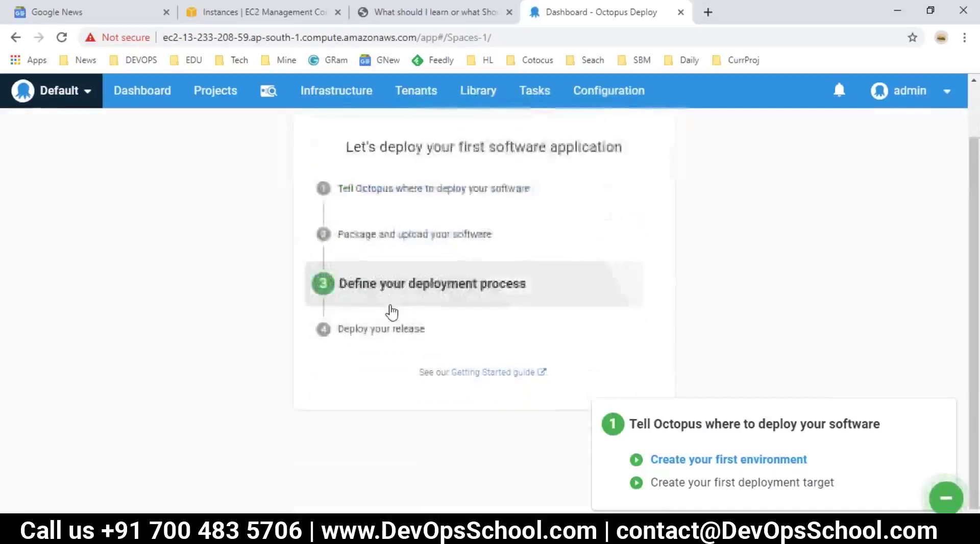
pyautogui.scroll(1, 433, 308)
pyautogui.click(448, 255)
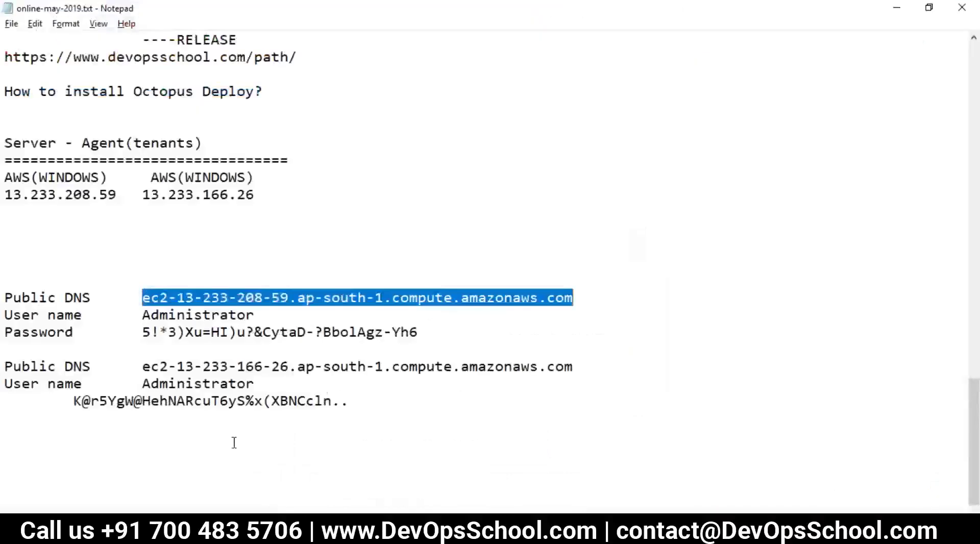
# Type the heading 'Workflow in Octopus' with an '=' underline below the server details.
pyautogui.click(234, 443)
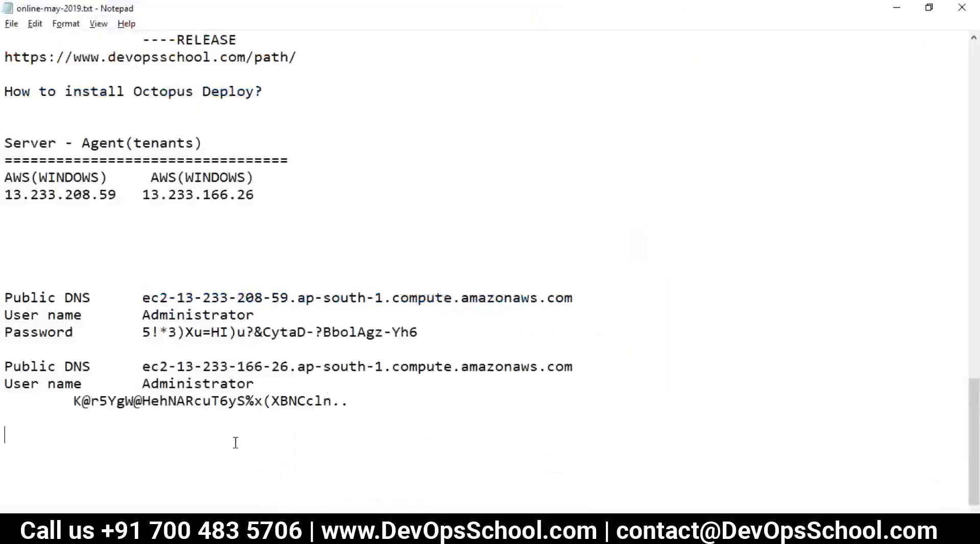
pyautogui.scroll(-1, 234, 443)
pyautogui.write('Workfl')
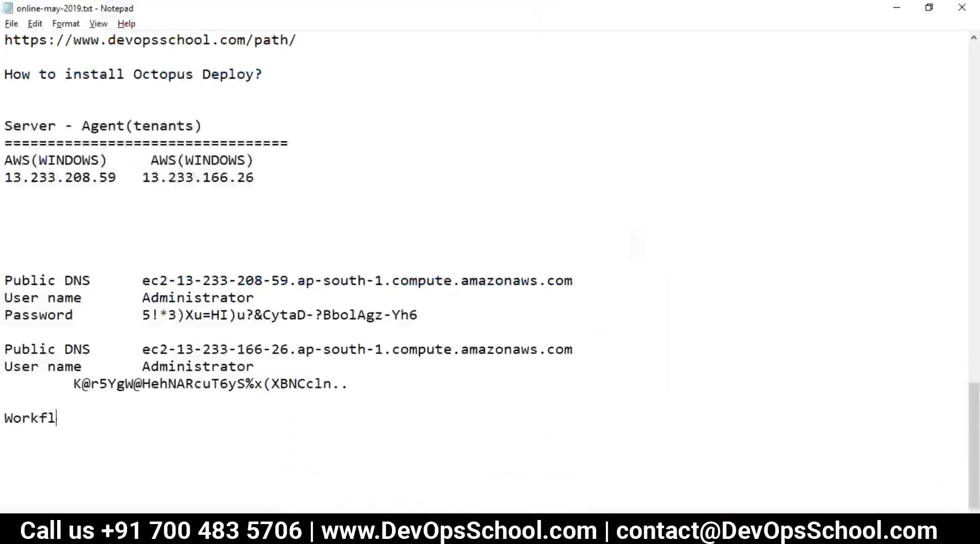
pyautogui.write('ow in Octi')
pyautogui.press('BackSpace')
pyautogui.write('opus')
pyautogui.press('Return')
pyautogui.write('=')
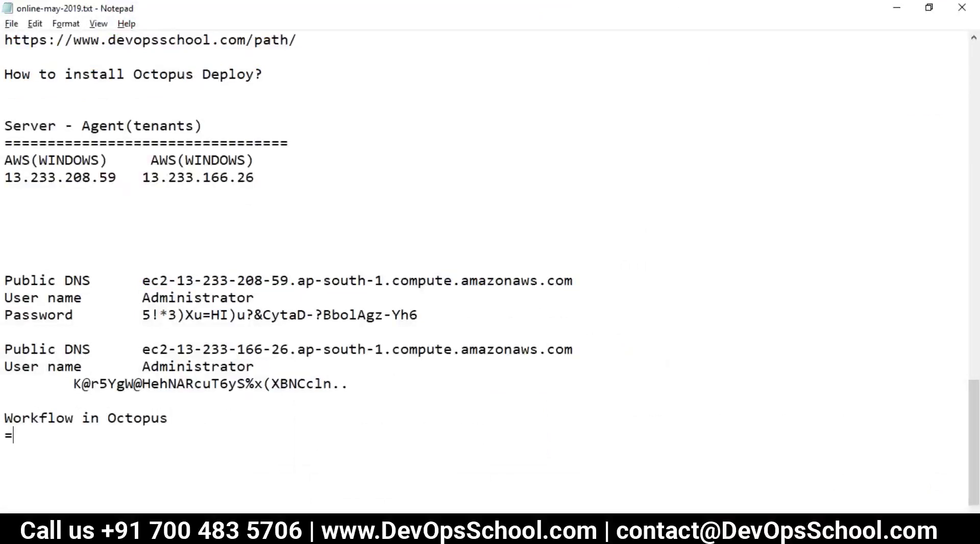
pyautogui.write('==================================')
pyautogui.press('Return')
# Paste the dashboard's step 1 text into the notes and delete the 'With Octopus' paragraph.
pyautogui.hotkey('ctrl', 'v')
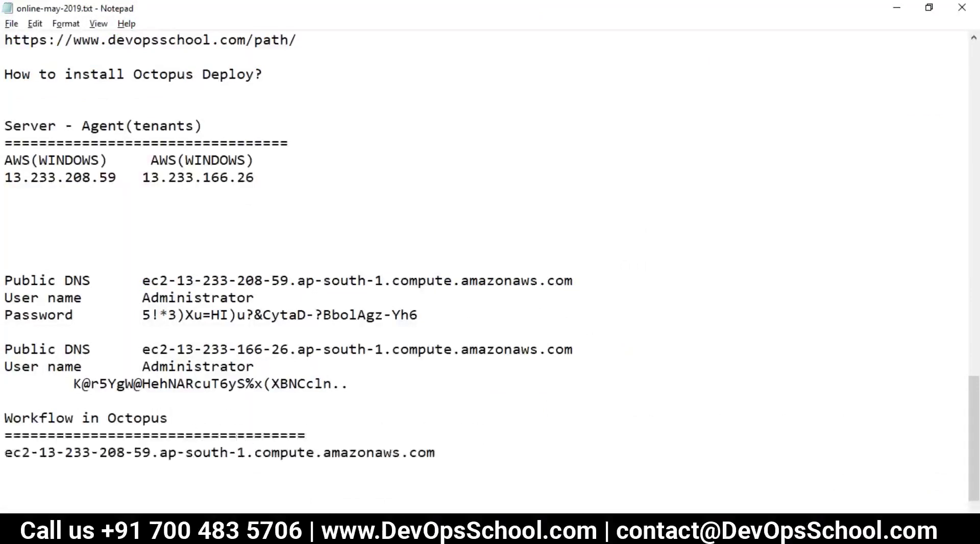
pyautogui.hotkey('alt', 'Tab')
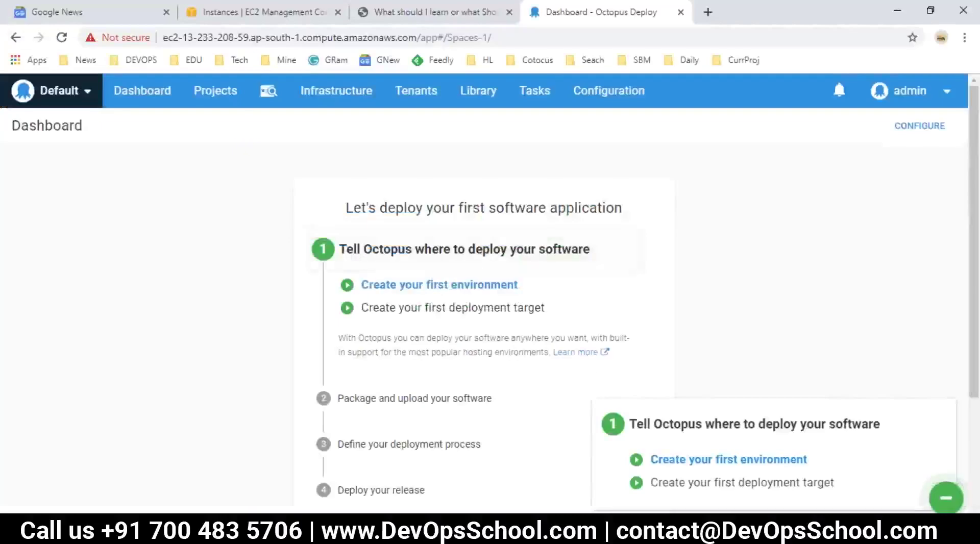
pyautogui.moveTo(635, 360); pyautogui.dragTo(339, 250)
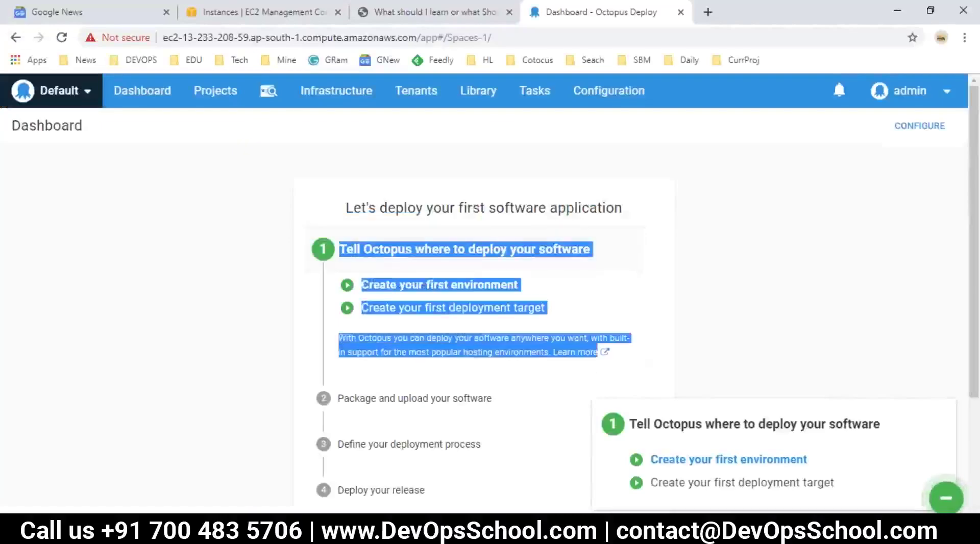
pyautogui.hotkey('alt', 'Tab')
pyautogui.moveTo(6, 465); pyautogui.dragTo(435, 453)
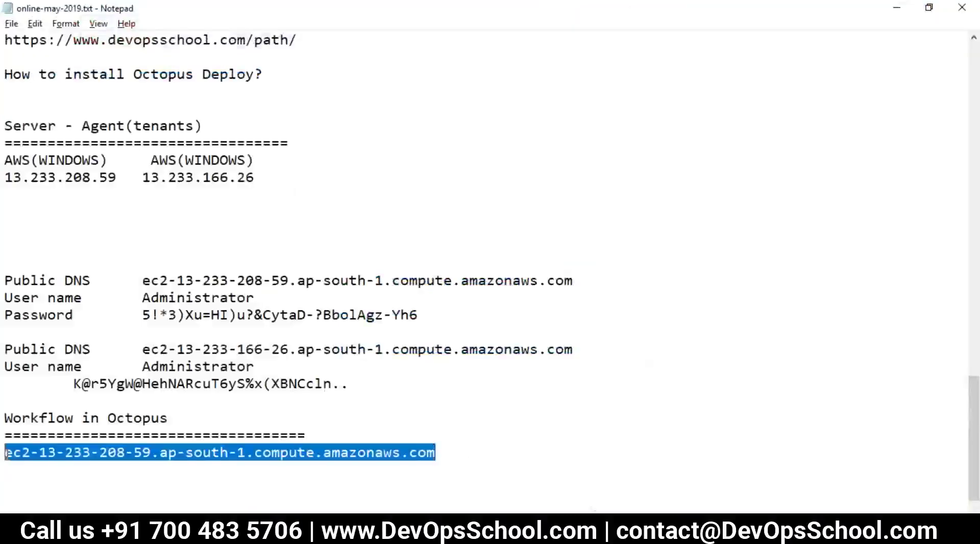
pyautogui.write('Tell Octopus where to deploy your software Create your first environment Create your first deployment target With Octopus you can deploy your software anywhere you want, with built-in support for the most popular hosting environments. Learn more')
pyautogui.moveTo(6, 400); pyautogui.dragTo(213, 455)
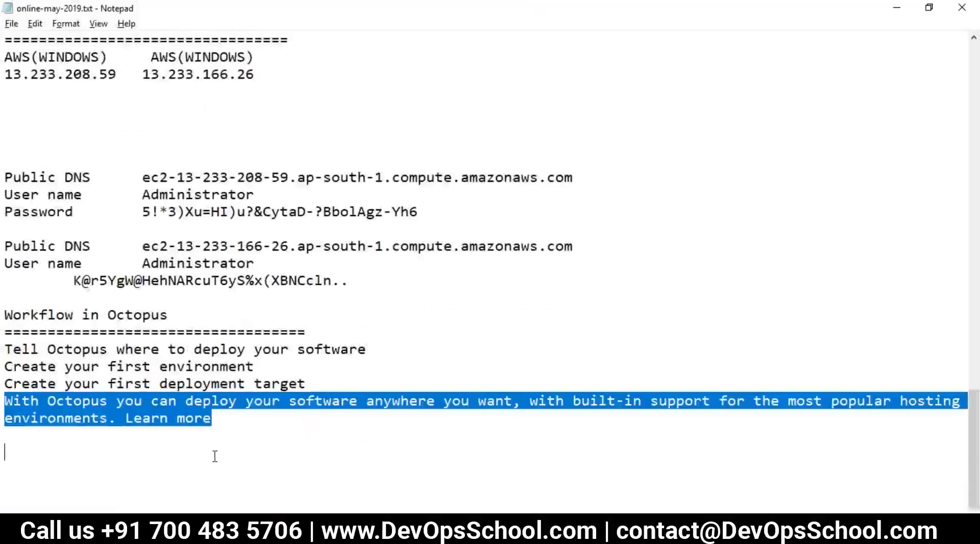
pyautogui.press('BackSpace')
pyautogui.hotkey('alt', 'Tab')
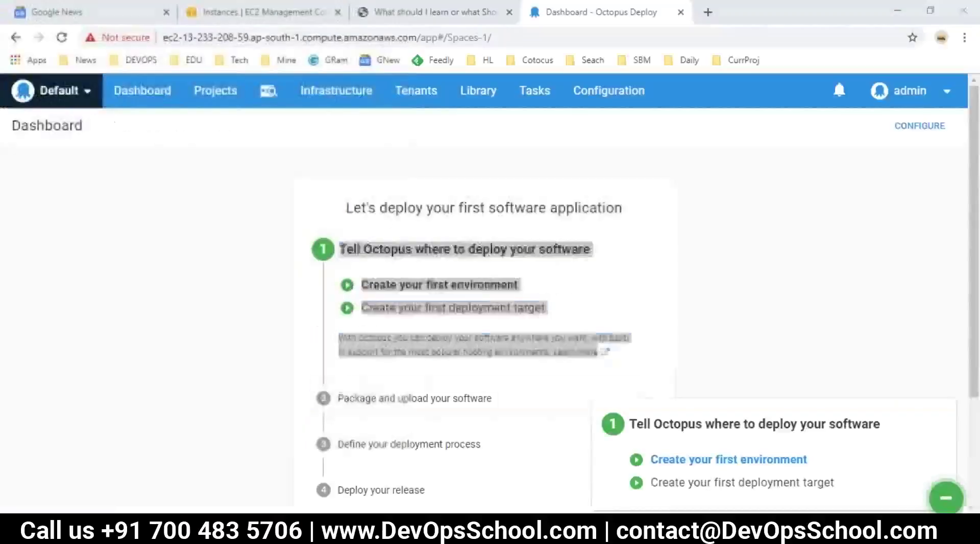
pyautogui.hotkey('alt', 'Tab')
# Prefix the first step with 'Step 1-' and indent its environment and deployment target lines.
pyautogui.write('Stepp 1')
pyautogui.press('BackSpace')
pyautogui.press('BackSpace')
pyautogui.press('BackSpace')
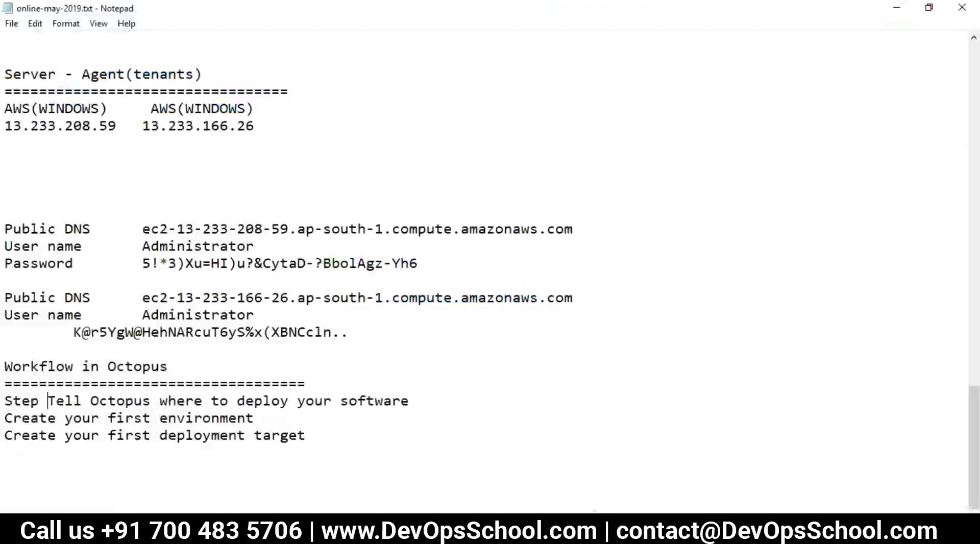
pyautogui.write('1-')
pyautogui.click(7, 411)
pyautogui.press('Tab')
pyautogui.click(5, 437)
pyautogui.press('Tab')
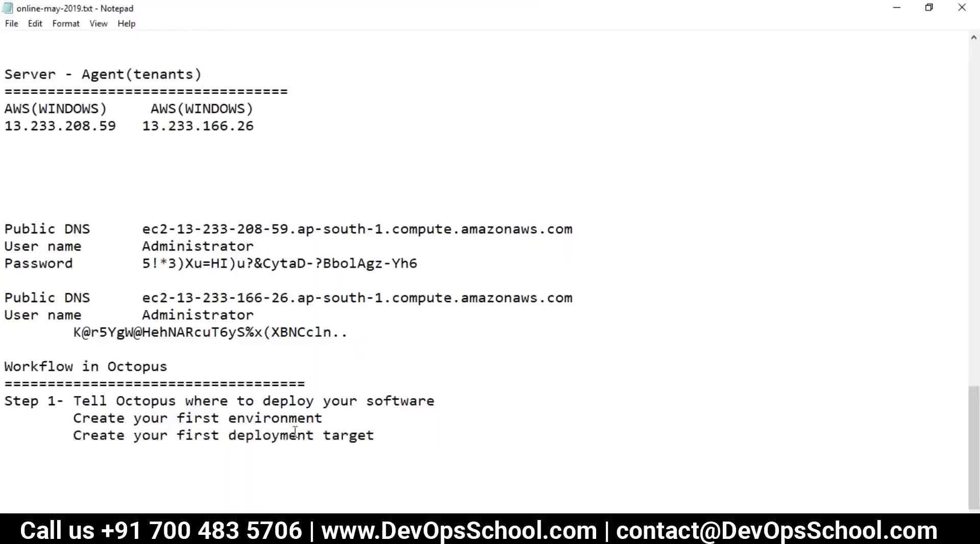
# Add the dashboard's step 2 text as 'Step 2 -' with its Upload your package line indented.
pyautogui.hotkey('alt', 'Tab')
pyautogui.click(337, 406)
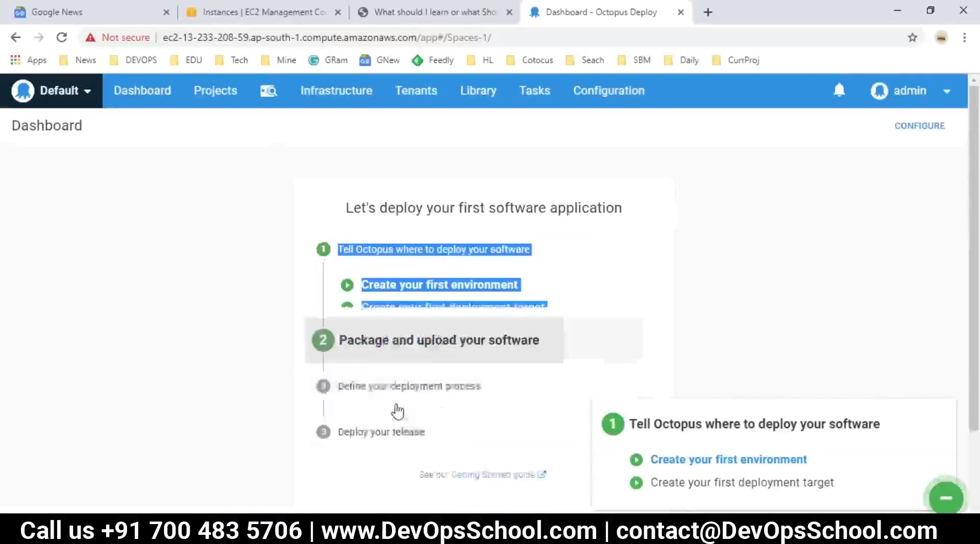
pyautogui.moveTo(603, 274); pyautogui.dragTo(329, 238)
pyautogui.hotkey('ctrl', 'c')
pyautogui.hotkey('alt', 'Tab')
pyautogui.click(132, 471)
pyautogui.hotkey('ctrl', 'v')
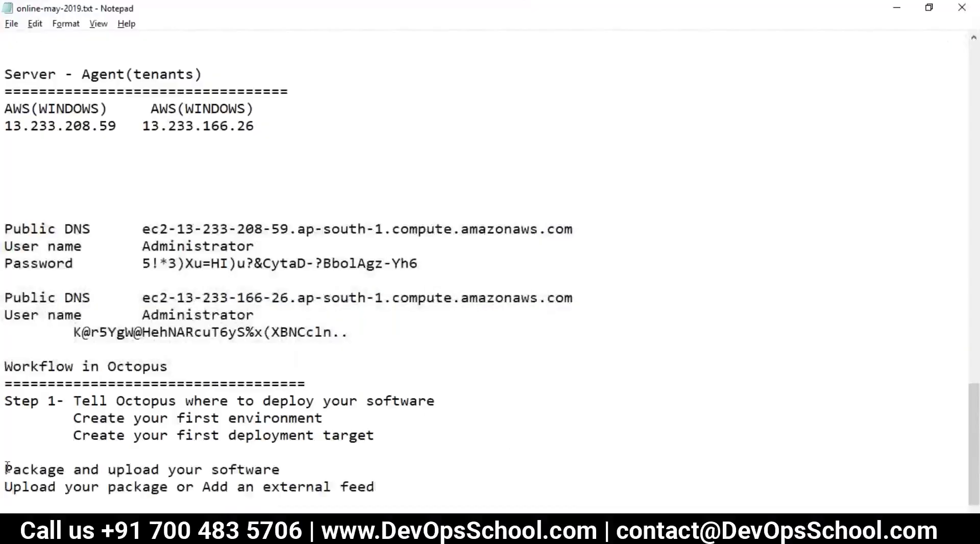
pyautogui.write('Step 2 ')
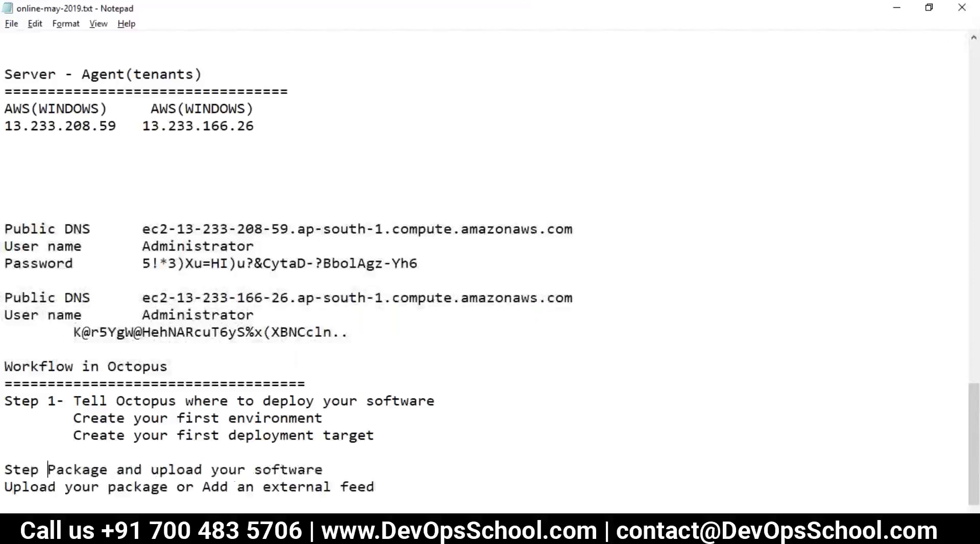
pyautogui.write('-')
pyautogui.click(5, 487)
pyautogui.press('Tab')
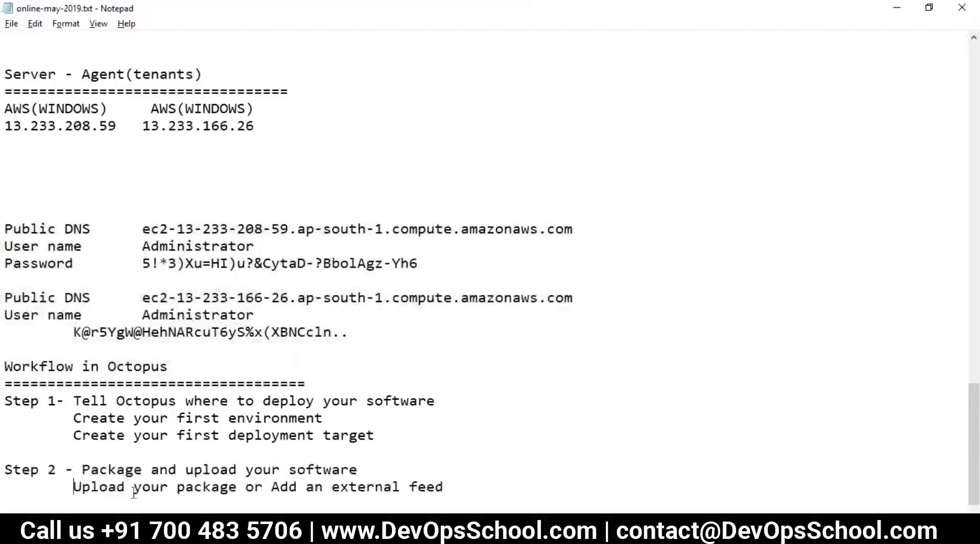
pyautogui.hotkey('alt', 'Tab')
# Paste the dashboard's 'Define your deployment process' step text below Step 2.
pyautogui.scroll(-3, 438, 296)
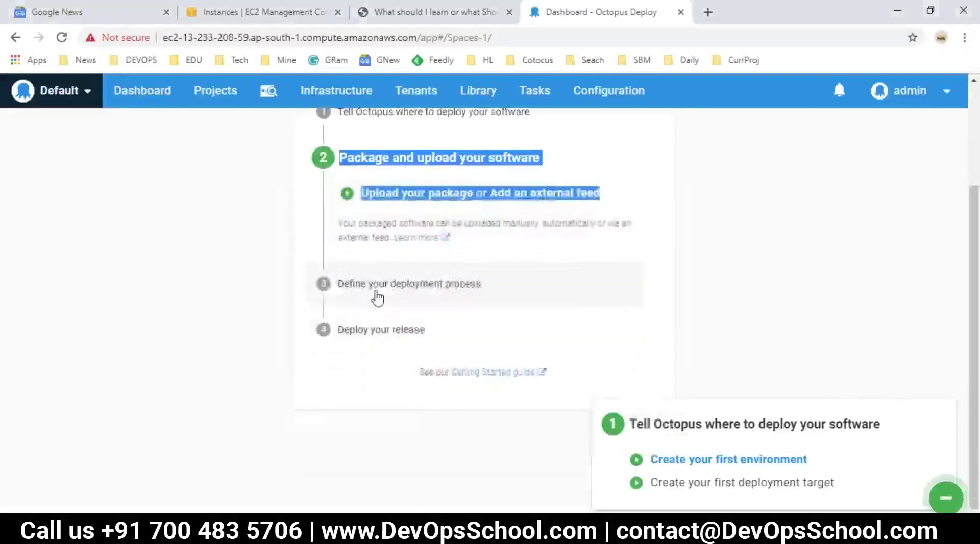
pyautogui.moveTo(523, 262); pyautogui.dragTo(343, 207)
pyautogui.hotkey('ctrl', 'c')
pyautogui.hotkey('alt', 'Tab')
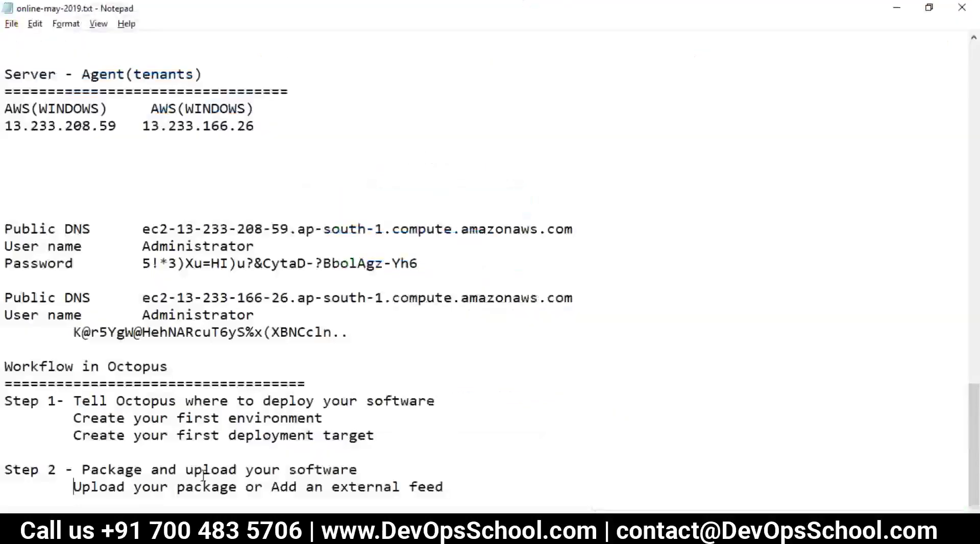
pyautogui.click(71, 500)
pyautogui.hotkey('ctrl', 'v')
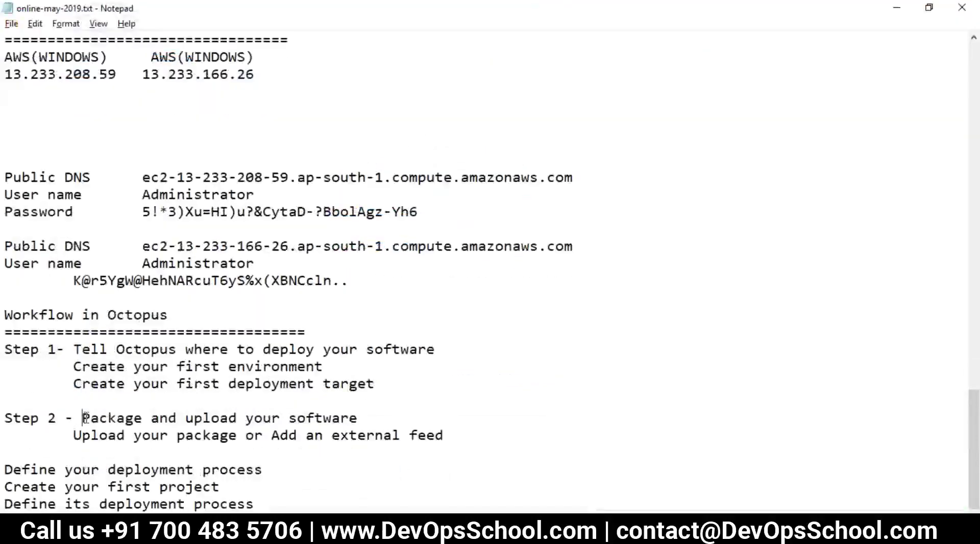
# Prefix it with 'Step 3 - ' and indent the Create your first project and Define its deployment process lines.
pyautogui.moveTo(83, 418); pyautogui.dragTo(6, 420)
pyautogui.hotkey('ctrl', 'c')
pyautogui.click(6, 470)
pyautogui.hotkey('ctrl', 'v')
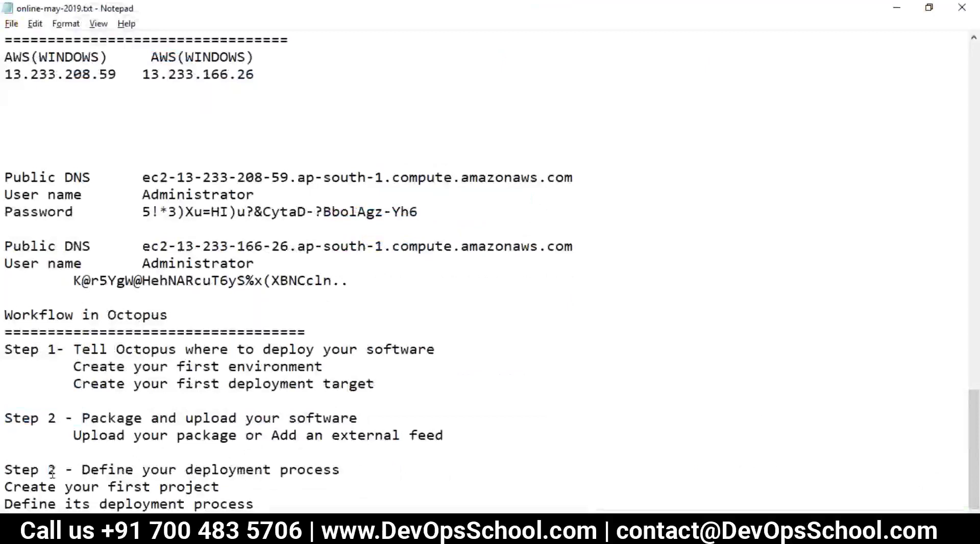
pyautogui.write('3')
pyautogui.click(7, 489)
pyautogui.press('Tab')
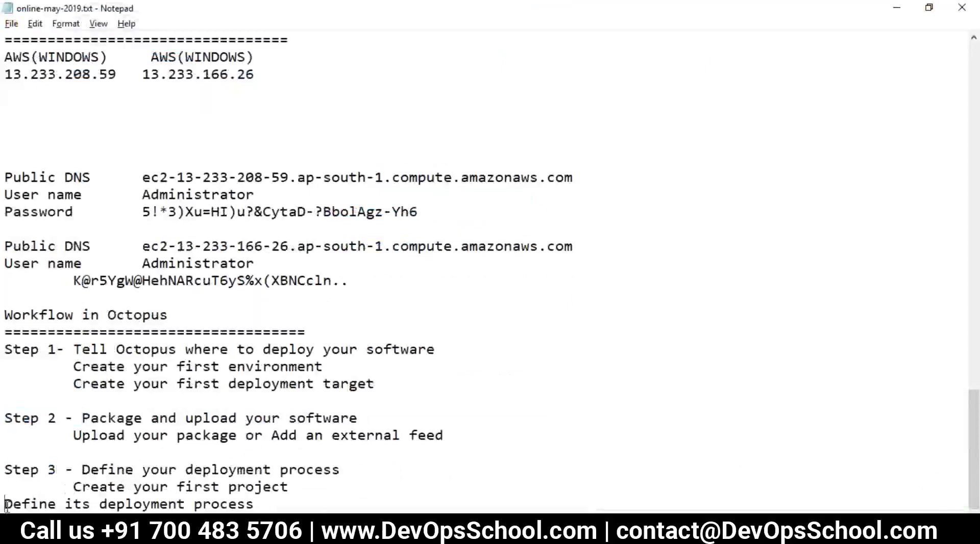
pyautogui.press('Tab')
pyautogui.write('44')
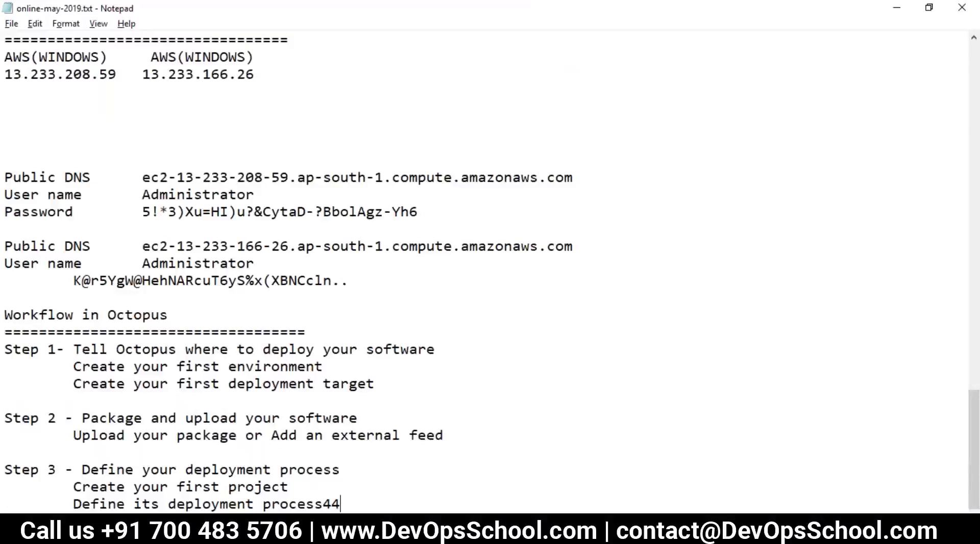
# Add the 'Deploy your release' lines as 'Step 4 -' with Create a release and Deploy a release indented.
pyautogui.scroll(-1, 288, 273)
pyautogui.scroll(1, 288, 273)
pyautogui.hotkey('alt', 'Tab')
pyautogui.click(364, 352)
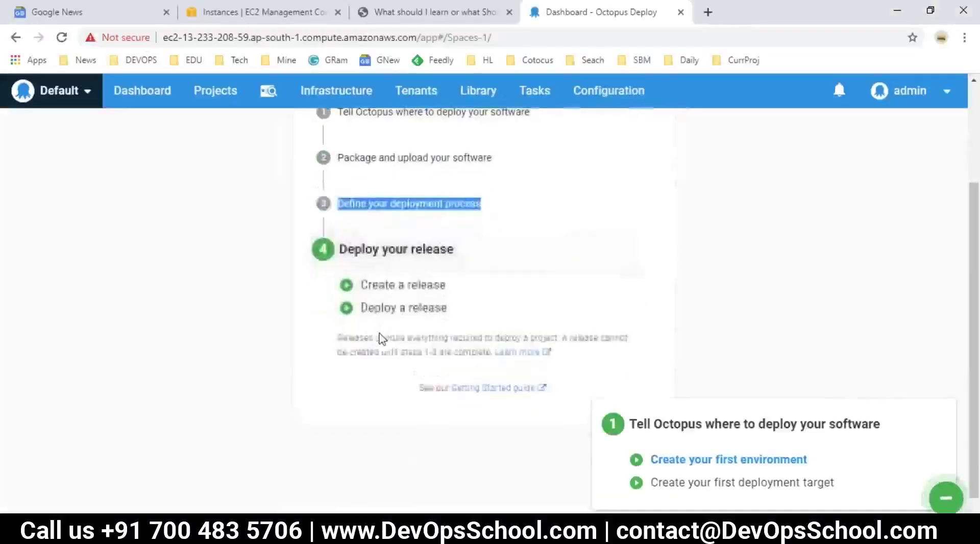
pyautogui.moveTo(449, 308); pyautogui.dragTo(339, 251)
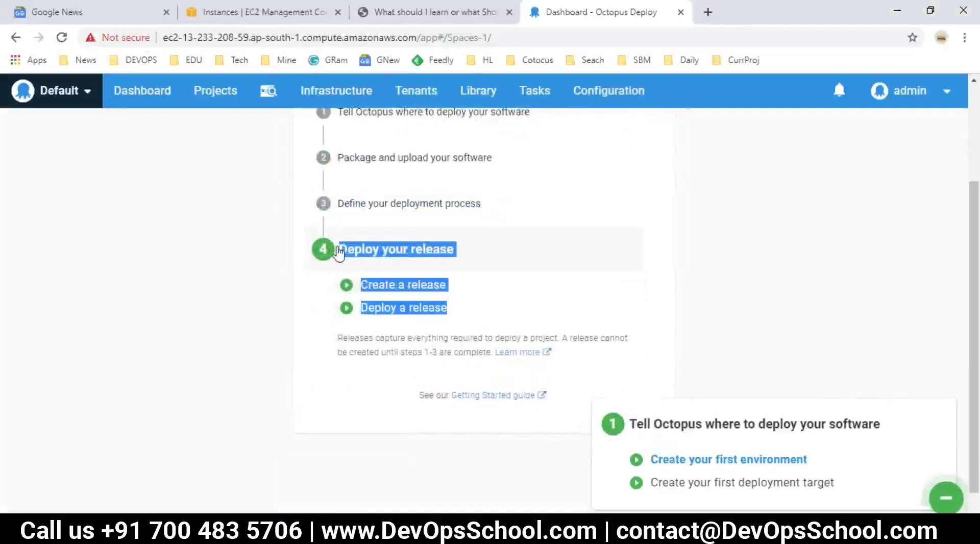
pyautogui.hotkey('alt', 'Tab')
pyautogui.hotkey('ctrl', 'v')
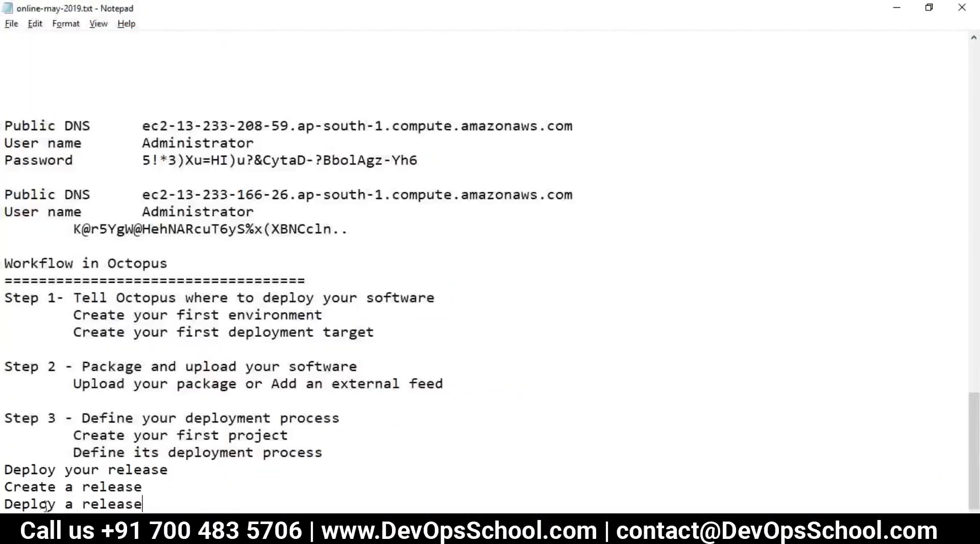
pyautogui.write('Ste ')
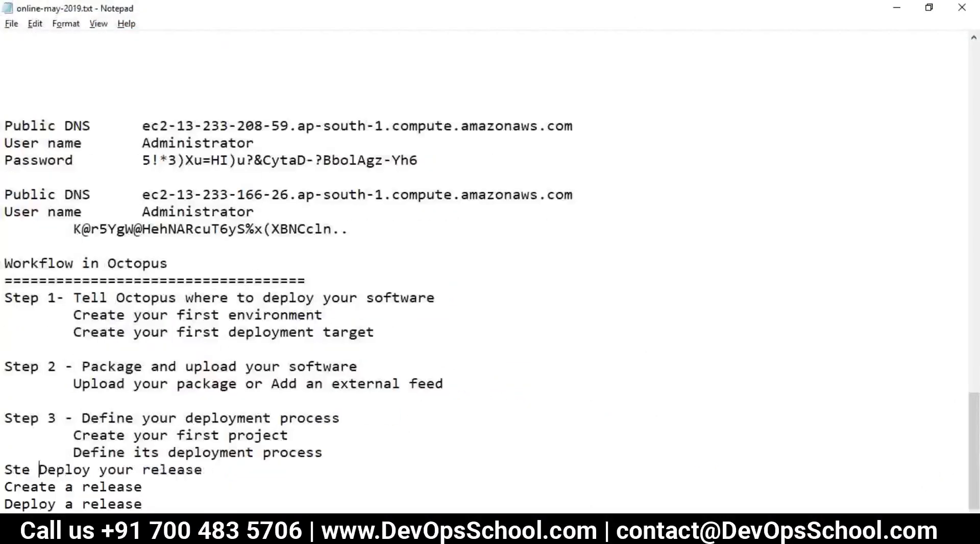
pyautogui.write('p 4 -')
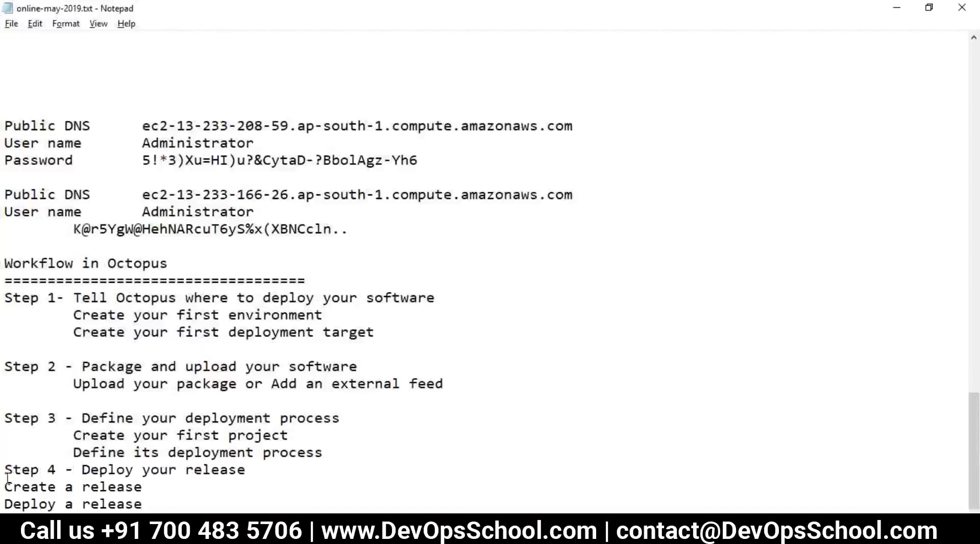
pyautogui.press('Tab')
pyautogui.click(5, 504)
pyautogui.press('Tab')
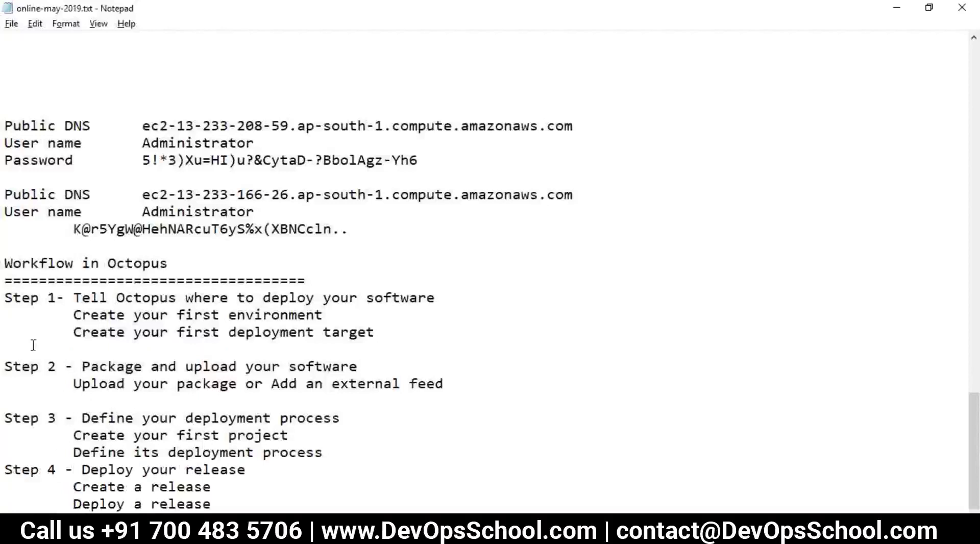
# Highlight the Step 1 line and part of Step 3 to review them.
pyautogui.click(36, 313)
pyautogui.hotkey('shift', 'Up')
pyautogui.moveTo(50, 419); pyautogui.dragTo(127, 449)
# Highlight the whole workflow, the Step 1 label, 'deploy your software' and 'Create your first environment' to explain them.
pyautogui.click(126, 449)
pyautogui.moveTo(225, 503); pyautogui.dragTo(5, 263)
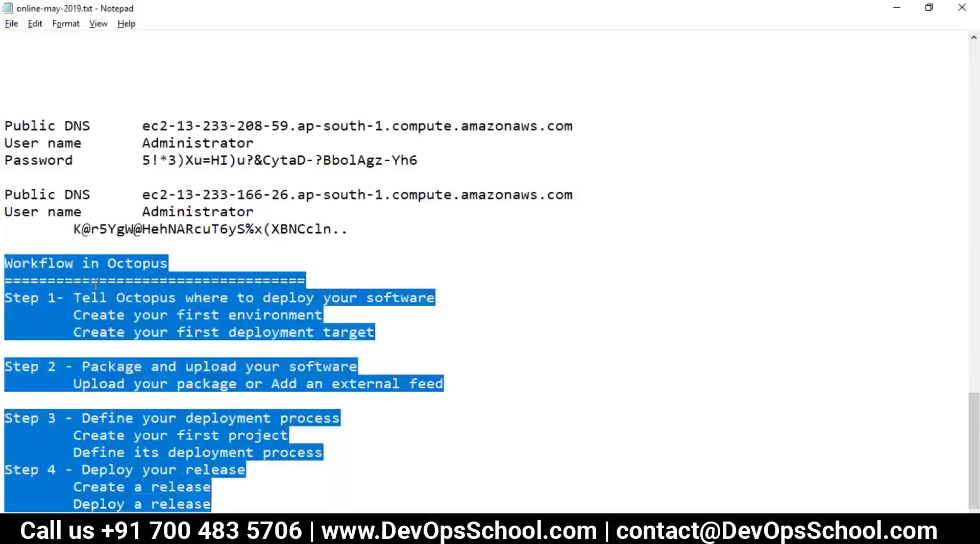
pyautogui.click(74, 263)
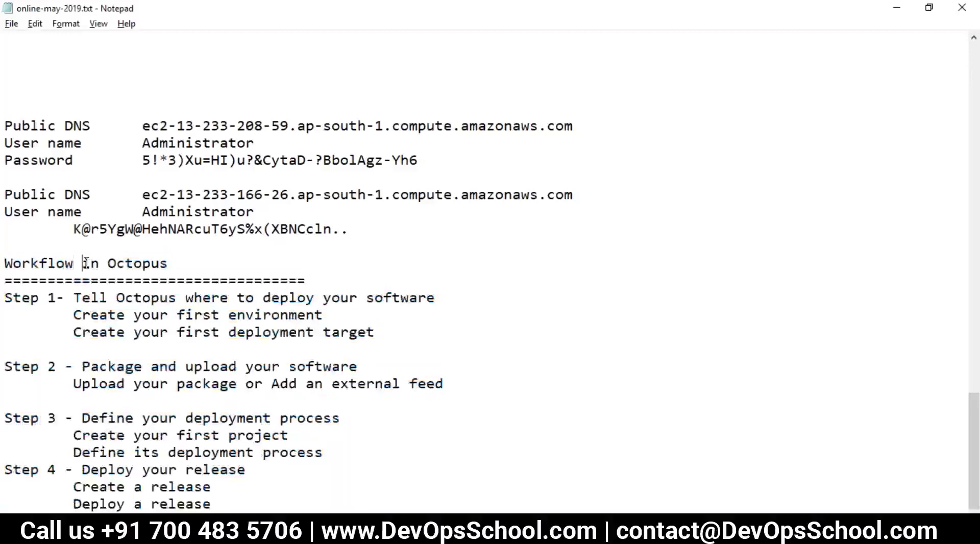
pyautogui.hotkey('shift', 'Home')
pyautogui.click(227, 496)
pyautogui.moveTo(6, 301); pyautogui.dragTo(31, 302)
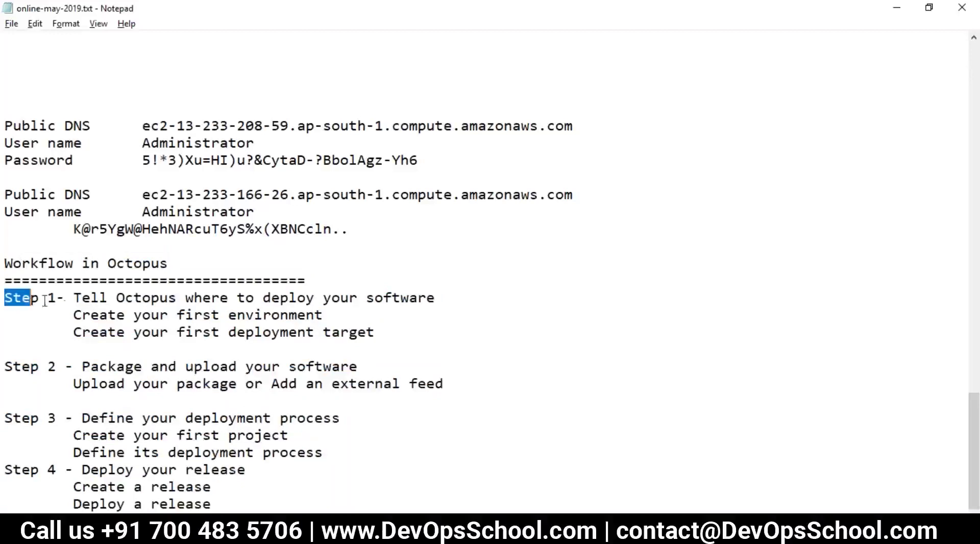
pyautogui.doubleClick(139, 300)
pyautogui.click(215, 300)
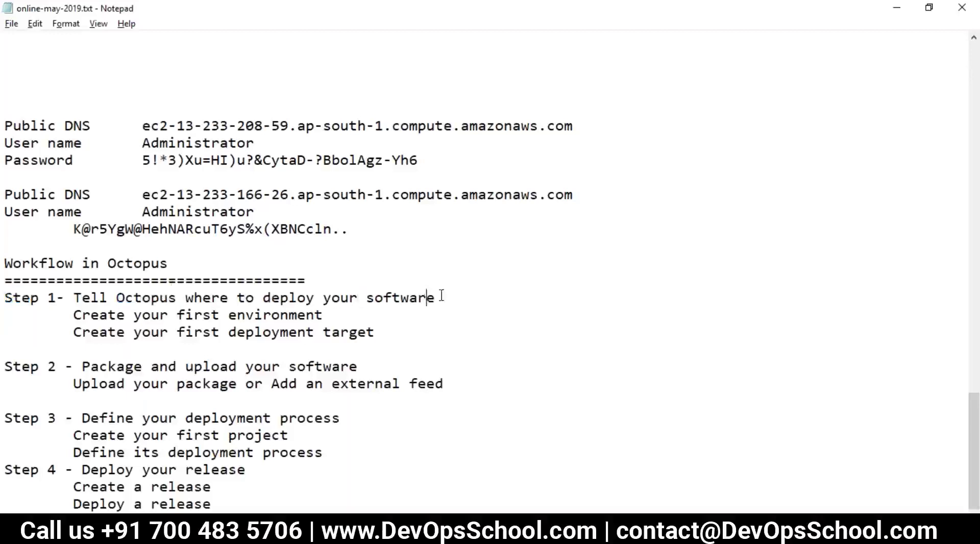
pyautogui.moveTo(441, 297); pyautogui.dragTo(245, 299)
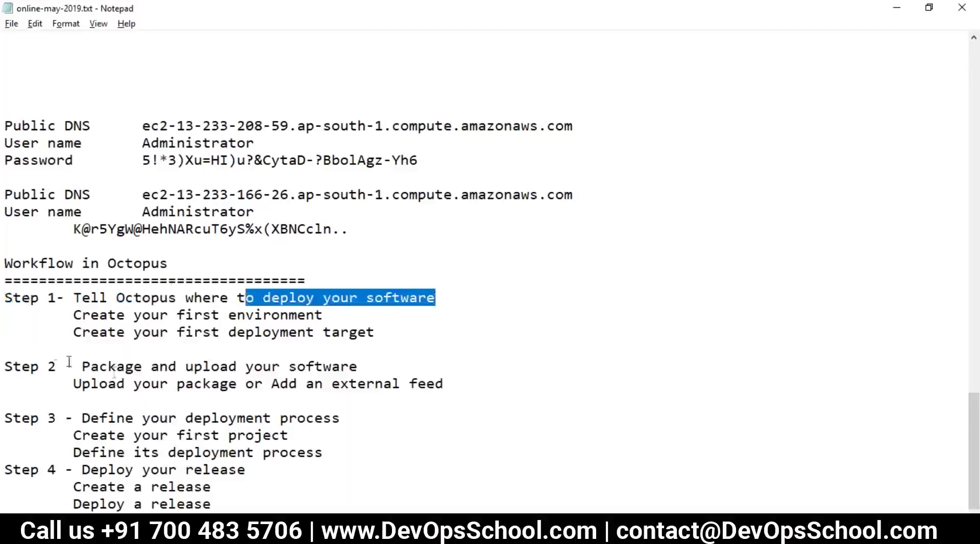
pyautogui.moveTo(74, 315); pyautogui.dragTo(322, 314)
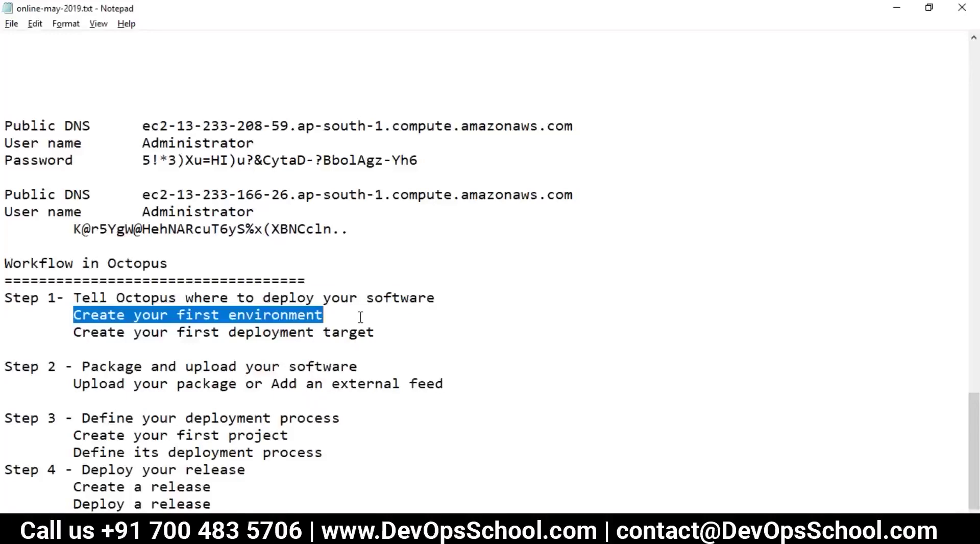
# Return to the Octopus dashboard and go to the Infrastructure section.
pyautogui.hotkey('alt', 'Tab')
pyautogui.scroll(3, 494, 304)
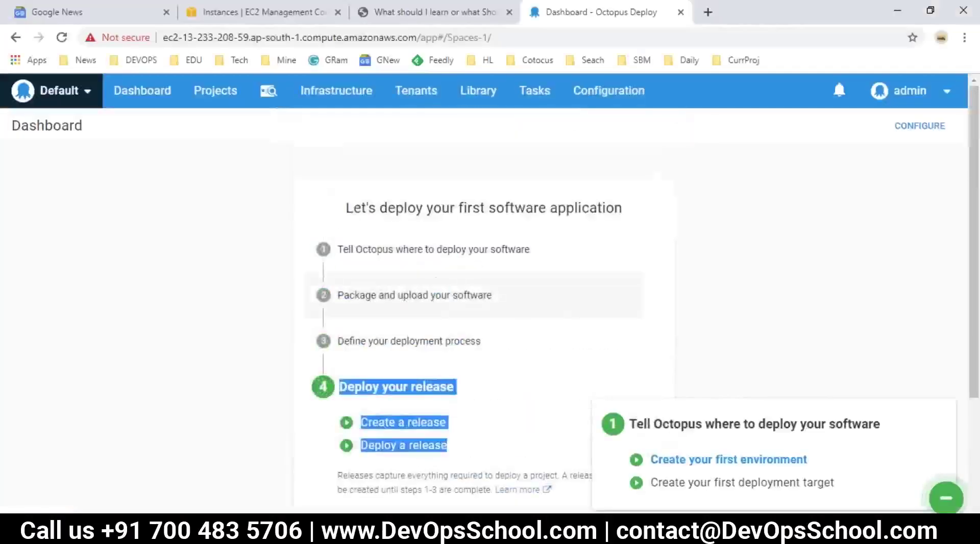
pyautogui.click(330, 91)
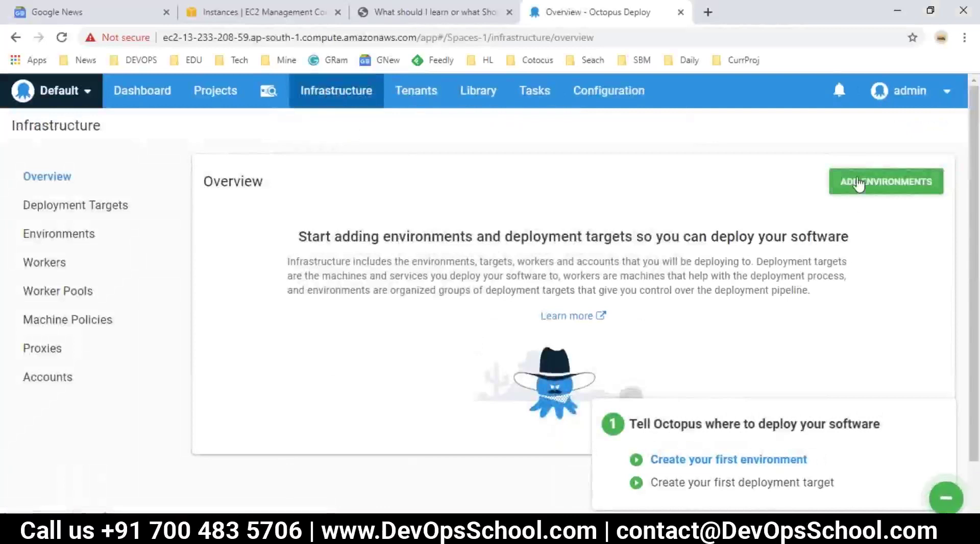
# Review the DEV, Int and Prod names in Notepad, then bring up Octopus's Environments page.
pyautogui.hotkey('alt', 'Tab')
pyautogui.scroll(14, 227, 419)
pyautogui.scroll(4, 226, 420)
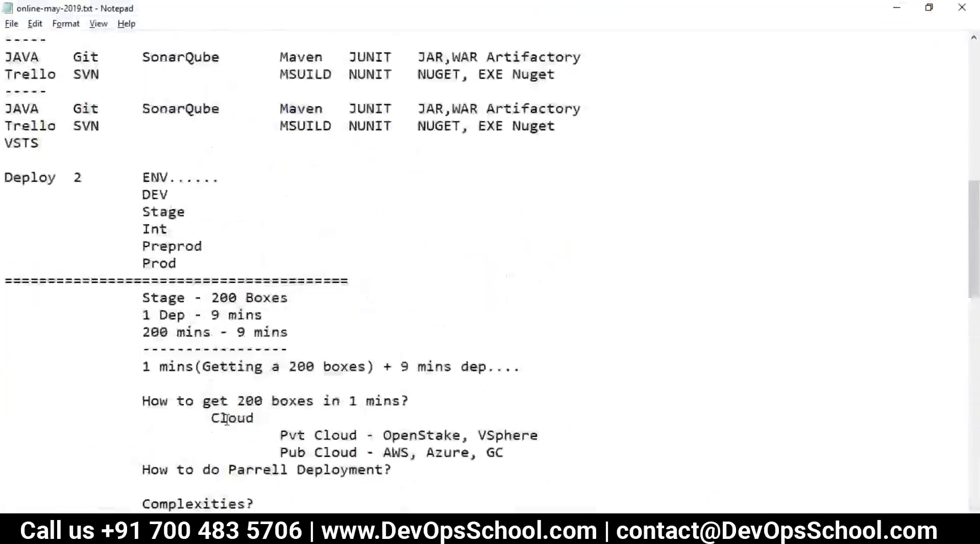
pyautogui.doubleClick(160, 246)
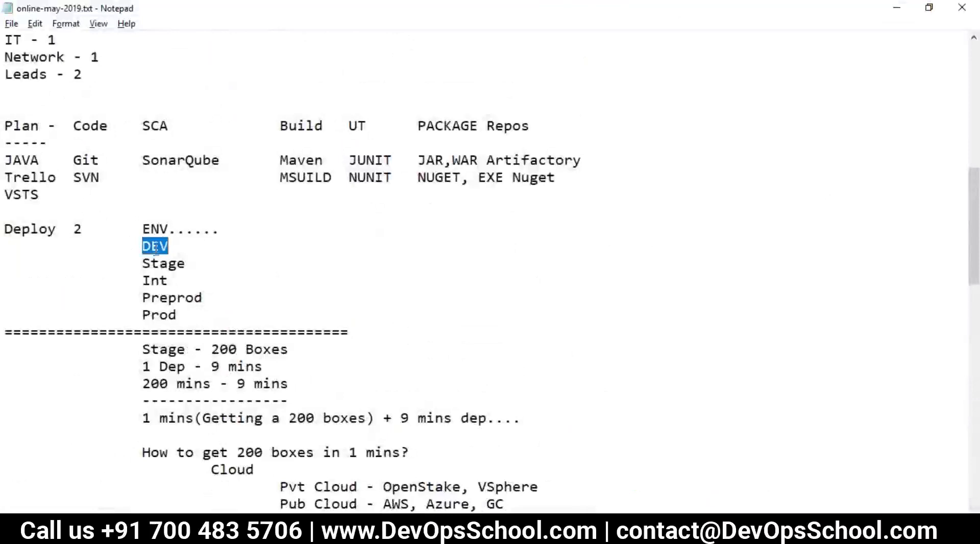
pyautogui.doubleClick(160, 279)
pyautogui.doubleClick(165, 314)
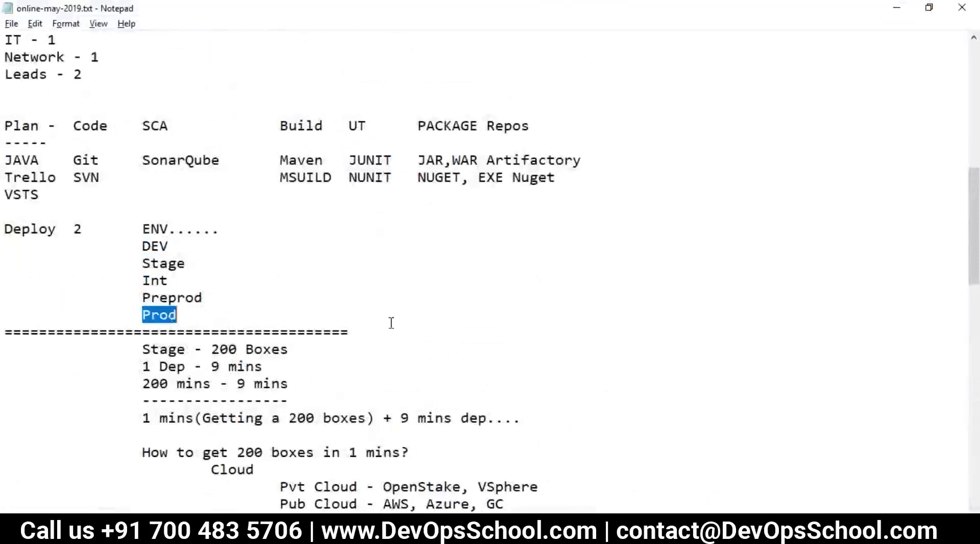
pyautogui.hotkey('alt', 'Tab')
pyautogui.click(59, 234)
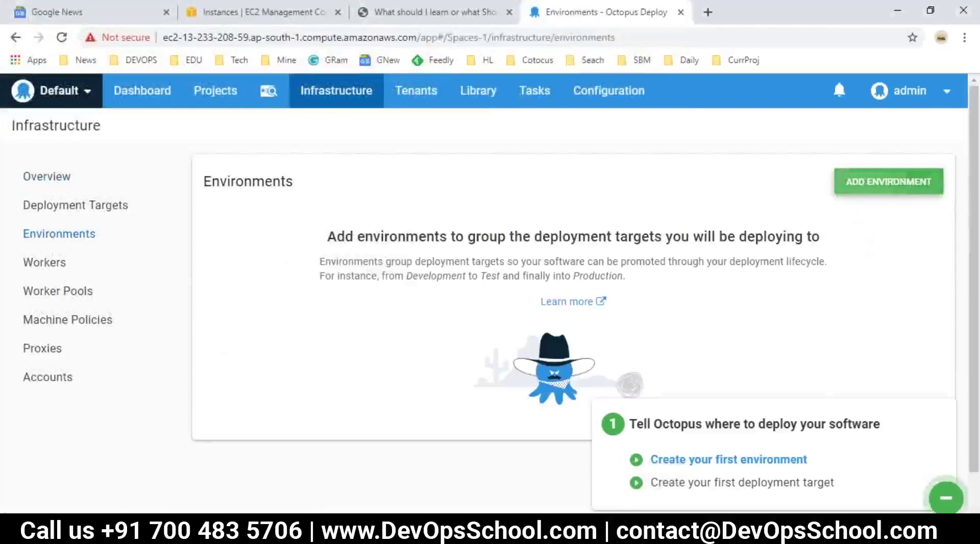
# Create a Dev environment and review its Name, Description, Guided Failure and Dynamic Infrastructure settings.
pyautogui.click(897, 180)
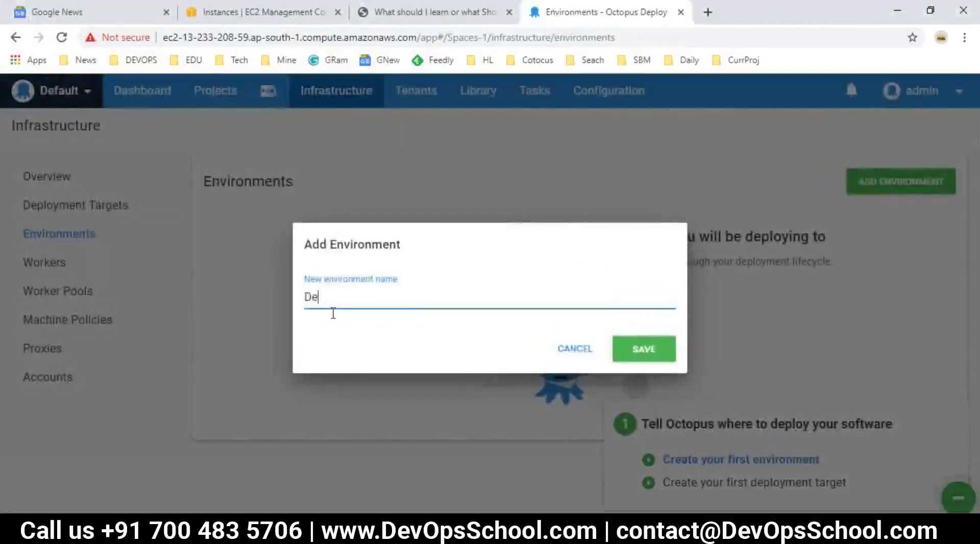
pyautogui.click(657, 359)
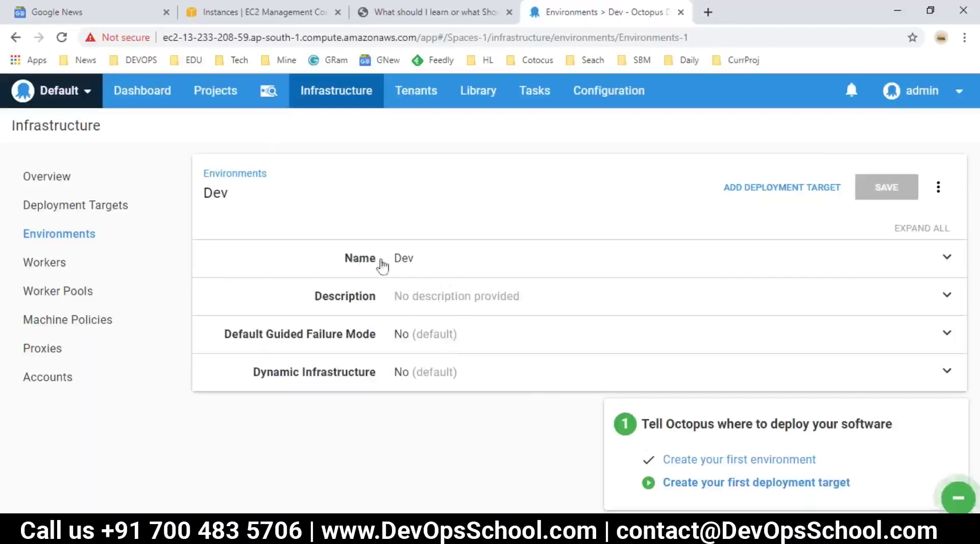
pyautogui.moveTo(340, 262); pyautogui.dragTo(360, 266)
pyautogui.moveTo(310, 302); pyautogui.dragTo(360, 295)
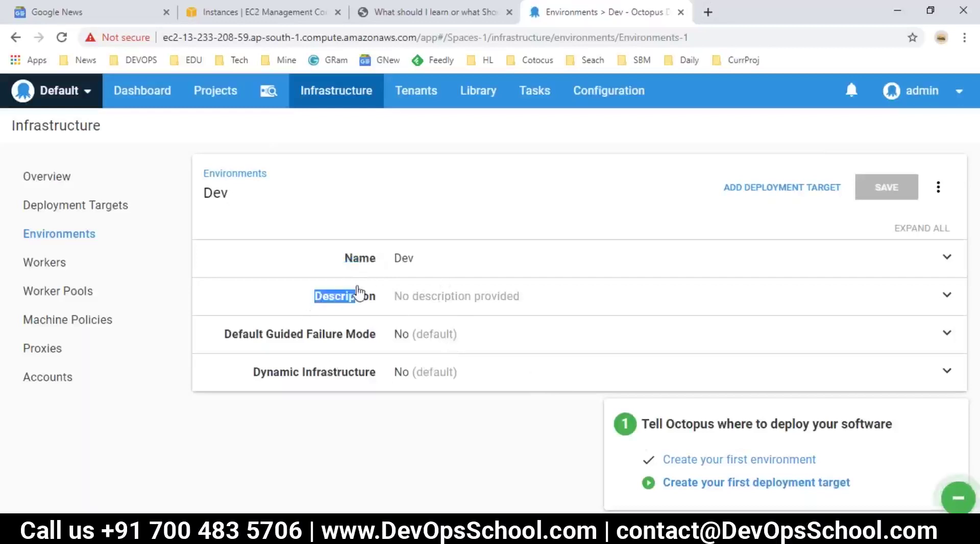
pyautogui.moveTo(388, 338); pyautogui.dragTo(223, 339)
pyautogui.moveTo(249, 377); pyautogui.dragTo(382, 382)
# Check the Dev environment name and return to the Environments list.
pyautogui.click(367, 399)
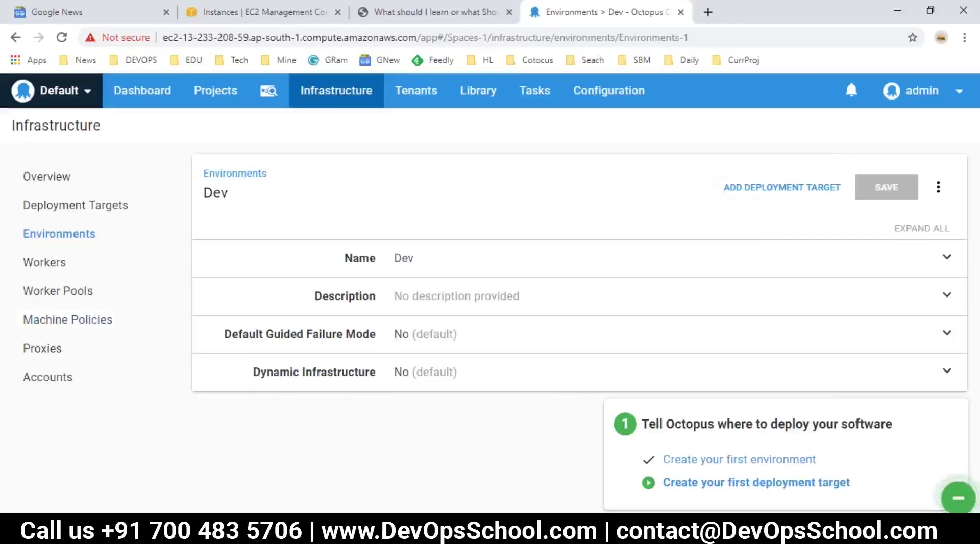
pyautogui.moveTo(225, 195); pyautogui.dragTo(204, 195)
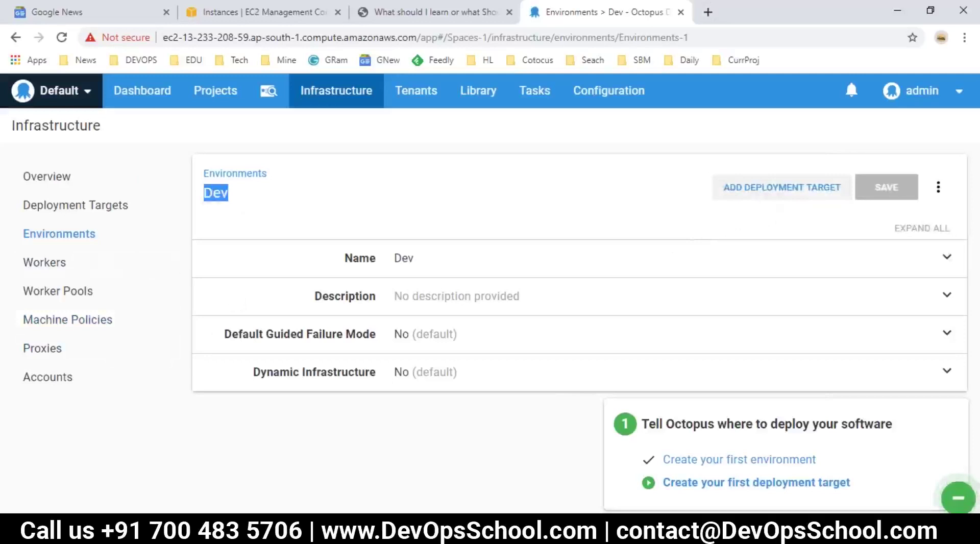
pyautogui.click(41, 236)
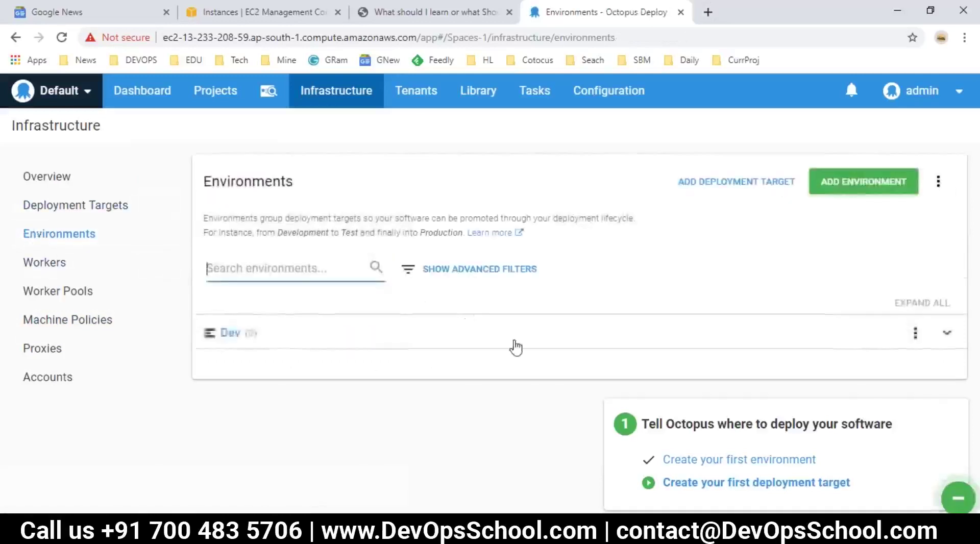
# Add a Staging environment in place of the notes' Int entry and go back to the list.
pyautogui.hotkey('alt', 'Tab')
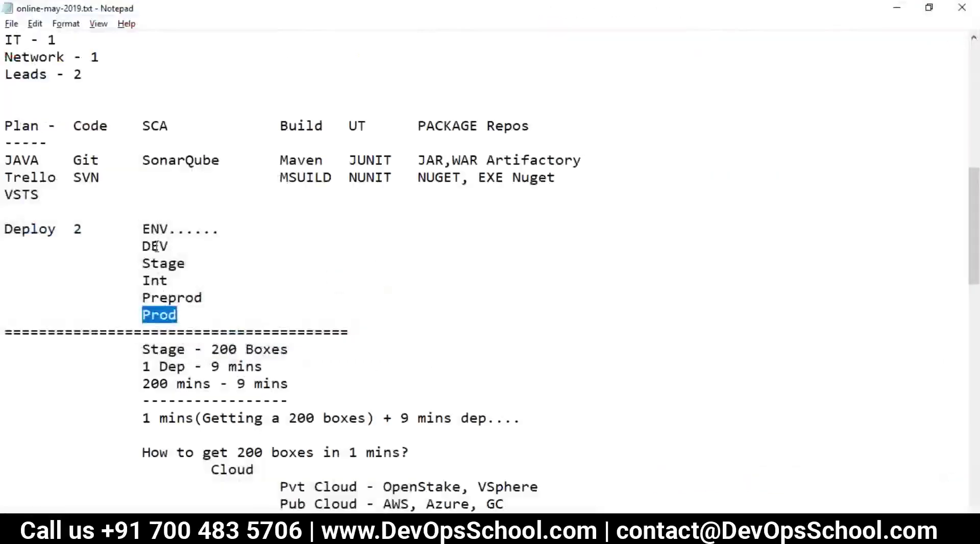
pyautogui.moveTo(191, 278); pyautogui.dragTo(159, 280)
pyautogui.hotkey('alt', 'Tab')
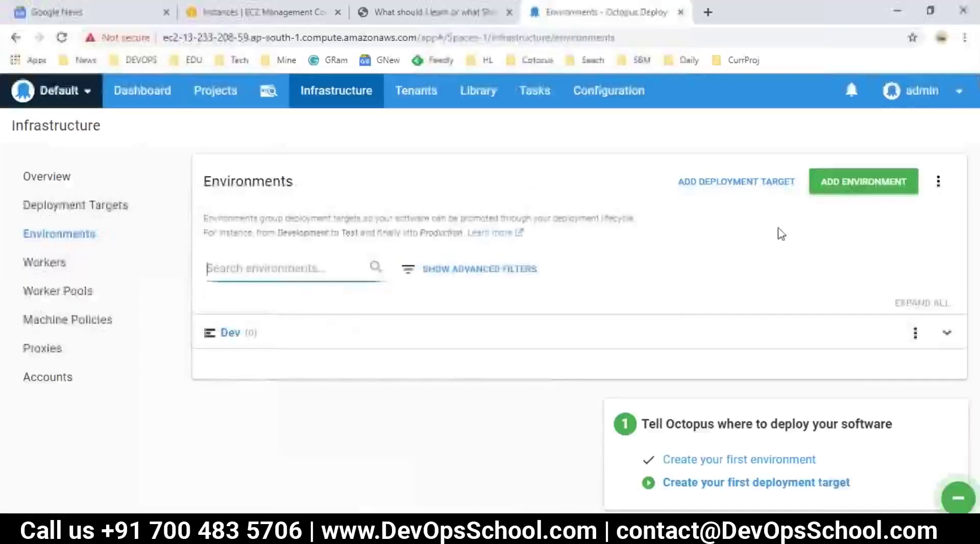
pyautogui.click(862, 181)
pyautogui.write('Staging')
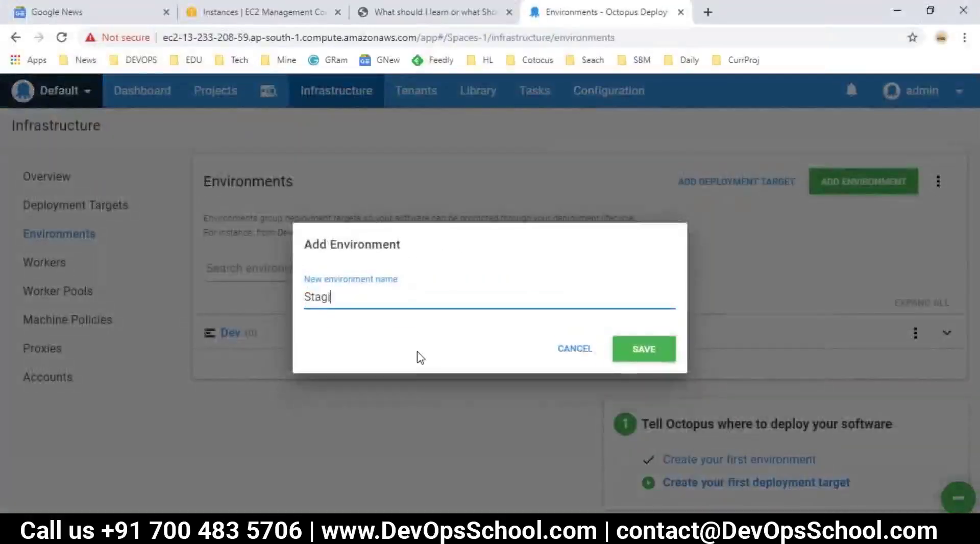
pyautogui.click(645, 350)
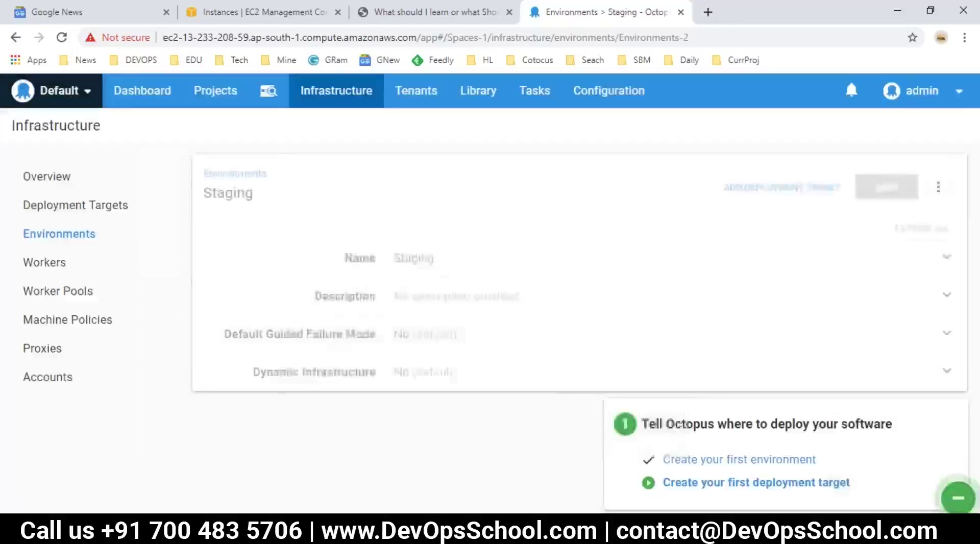
pyautogui.click(58, 234)
# Add a Production environment and return to the Environments list.
pyautogui.click(839, 182)
pyautogui.write('Product')
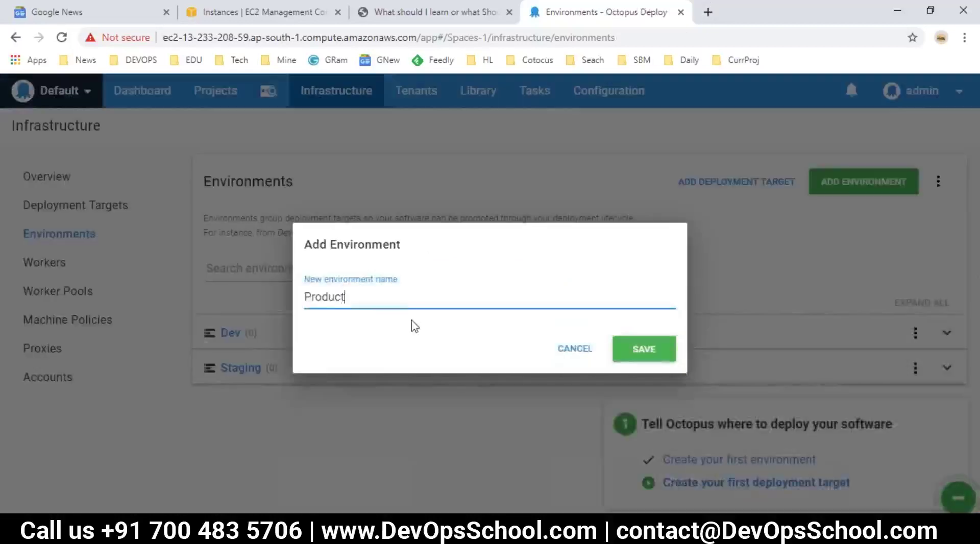
pyautogui.click(661, 355)
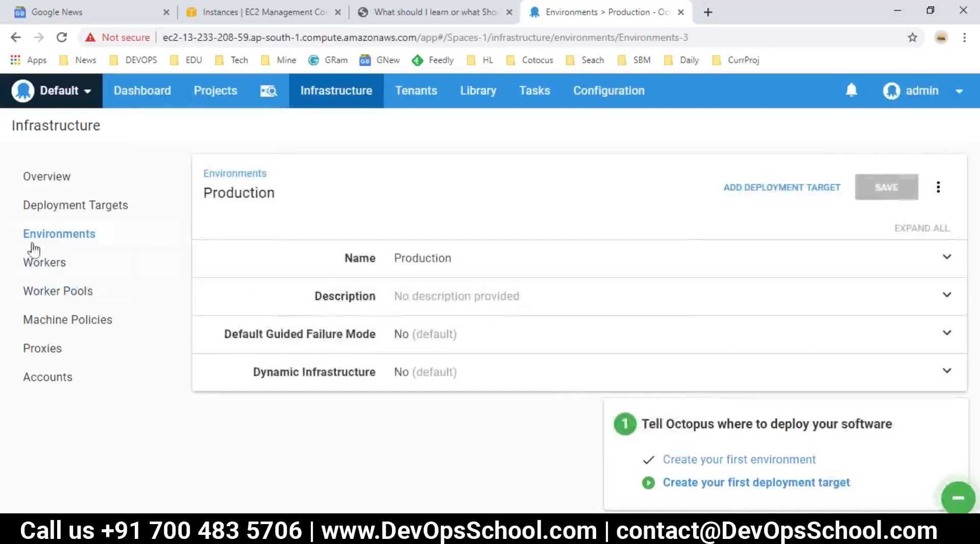
pyautogui.click(33, 245)
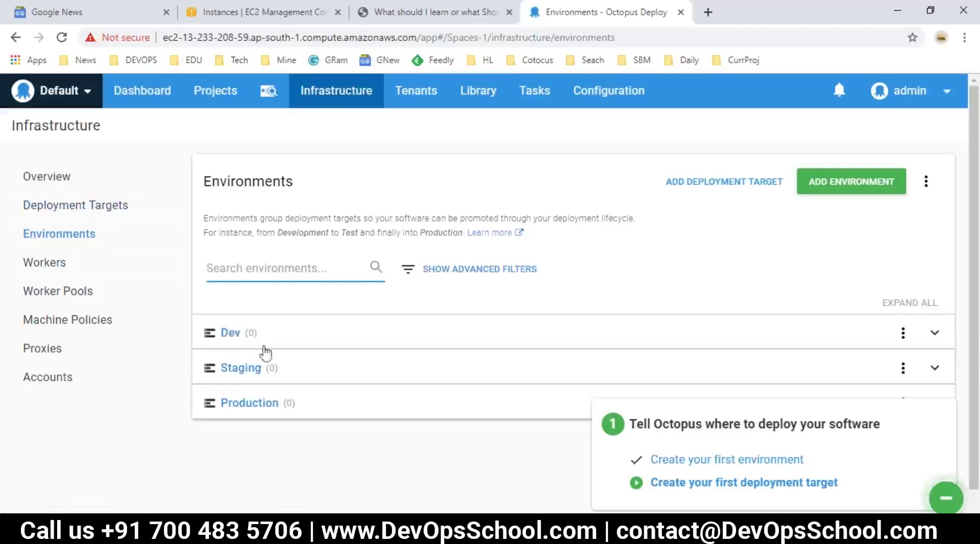
# Glance at the Deployment Targets page, then go back to the Environments list.
pyautogui.scroll(-1, 306, 431)
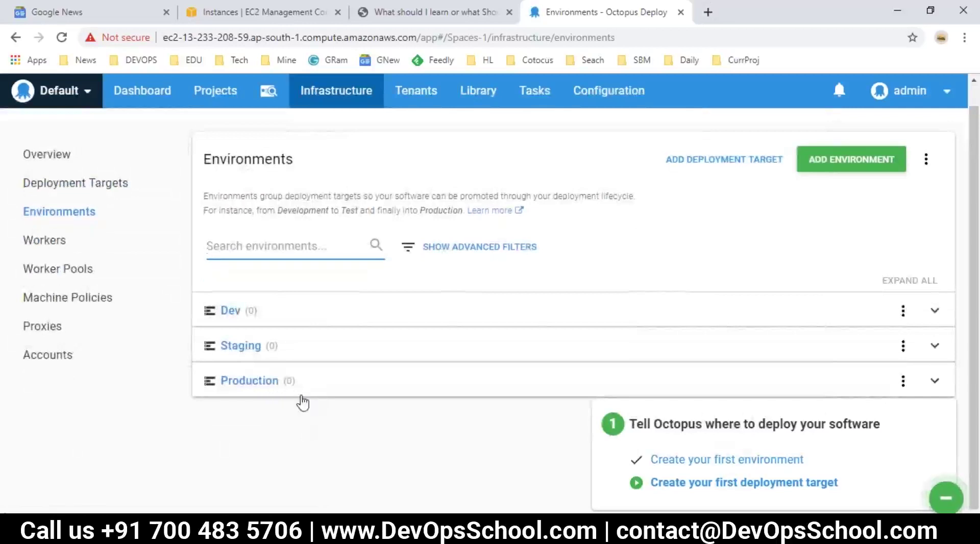
pyautogui.click(68, 187)
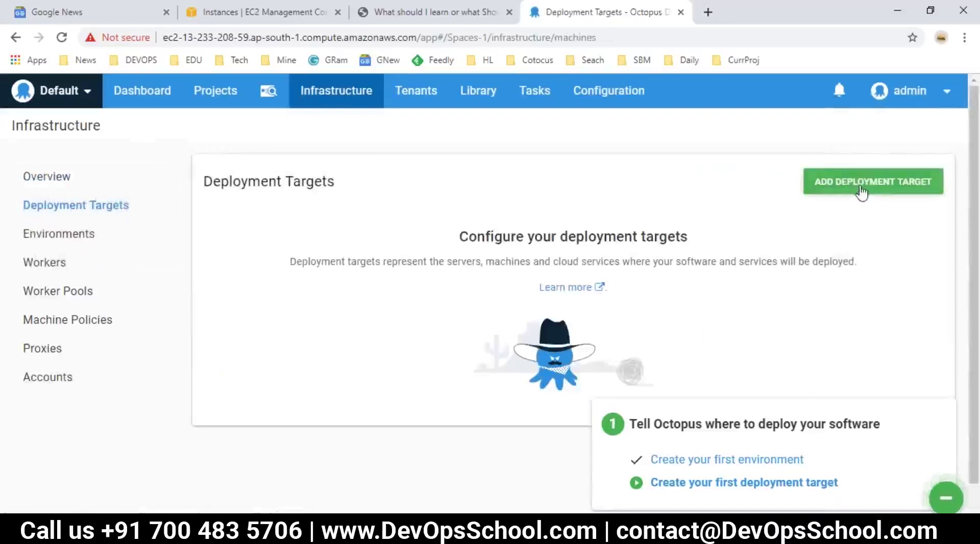
pyautogui.click(31, 234)
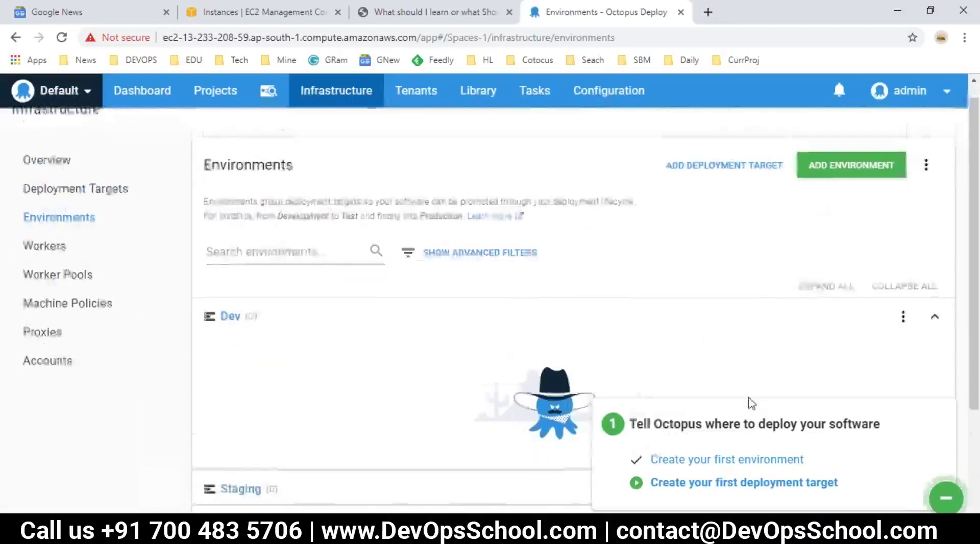
pyautogui.scroll(-3, 659, 327)
pyautogui.scroll(3, 664, 319)
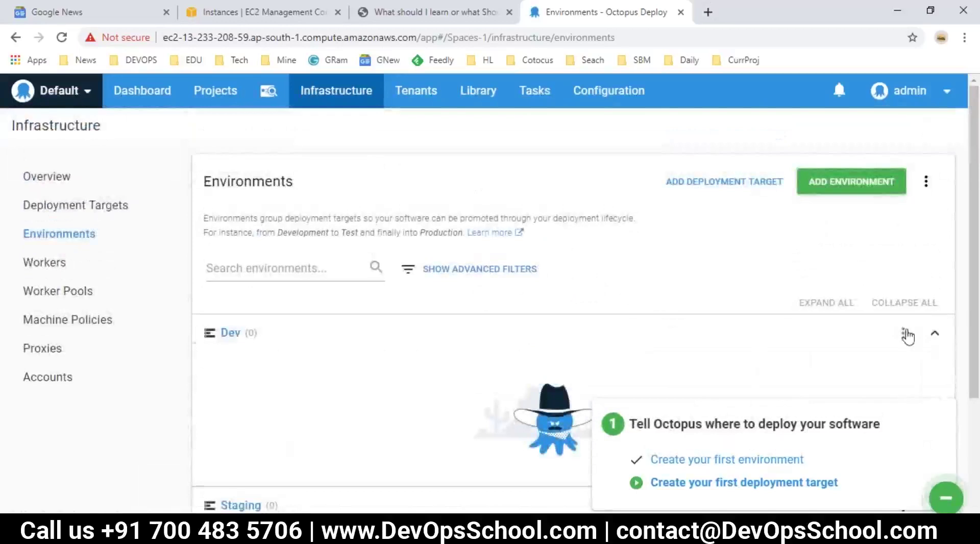
# Choose Add Deployment Target from the Dev environment's row menu.
pyautogui.click(903, 333)
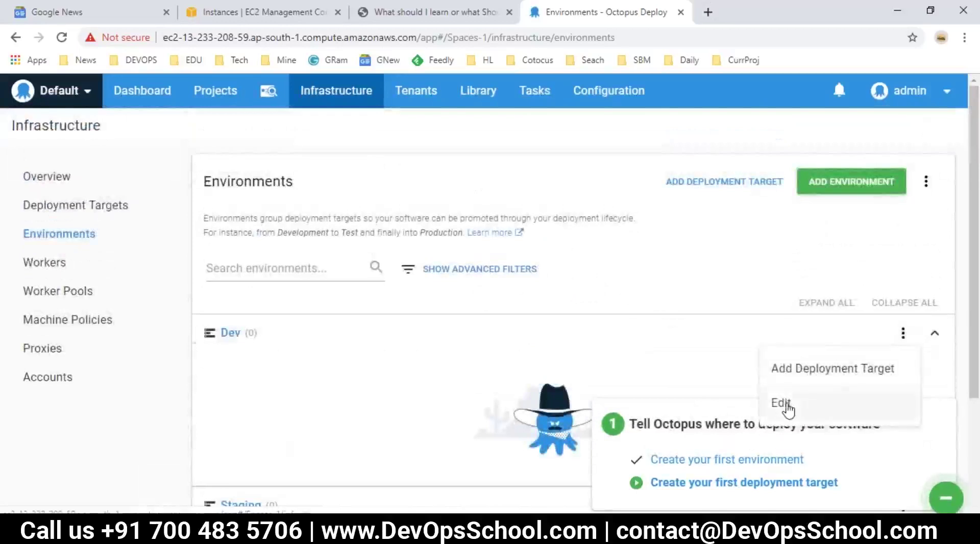
pyautogui.click(794, 265)
pyautogui.click(902, 333)
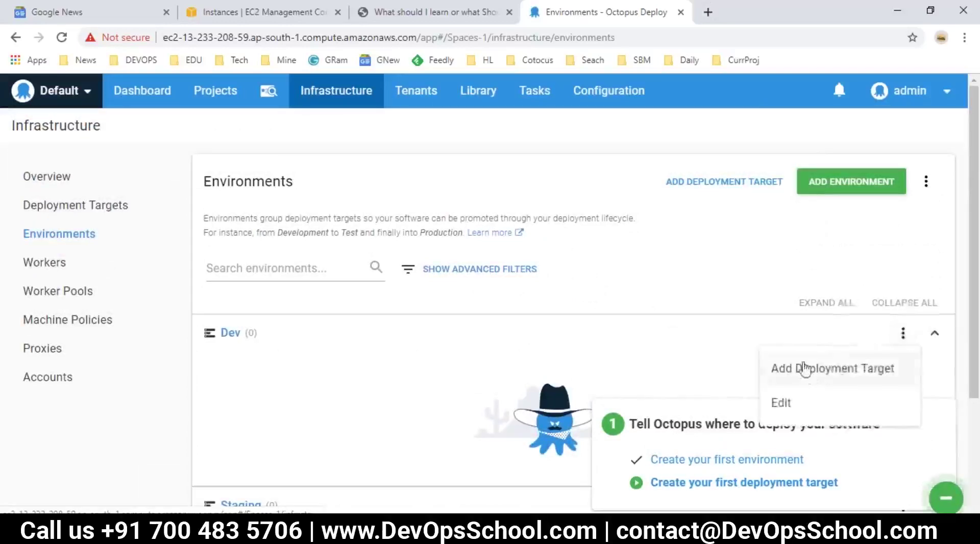
pyautogui.click(776, 295)
pyautogui.click(902, 341)
pyautogui.click(817, 369)
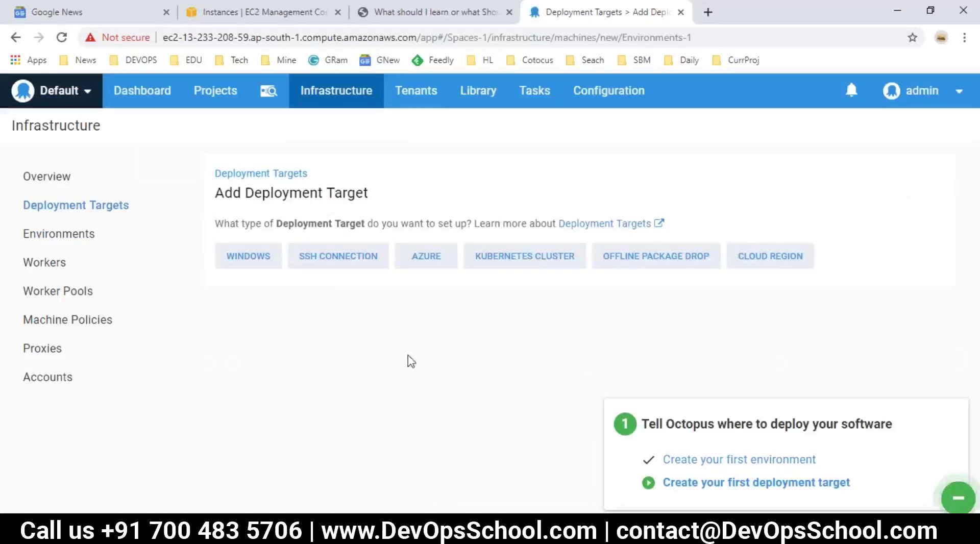
# Browse the Windows and SSH Connection deployment target options.
pyautogui.click(247, 266)
pyautogui.scroll(-3, 286, 306)
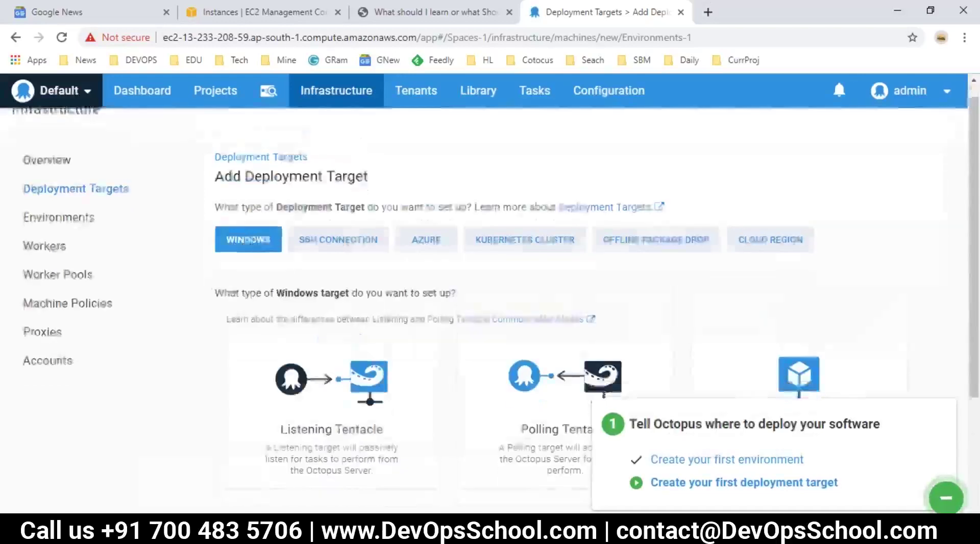
pyautogui.moveTo(368, 315)
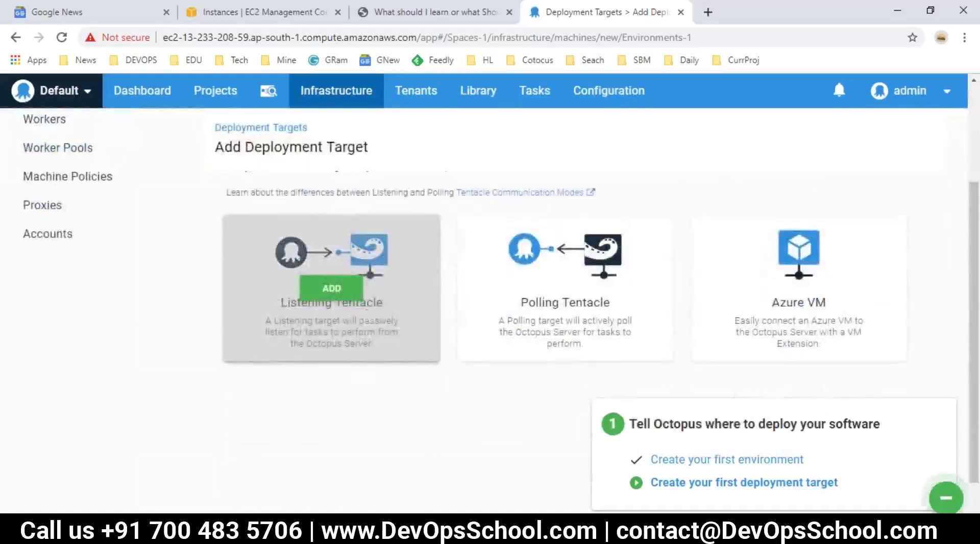
pyautogui.moveTo(563, 327)
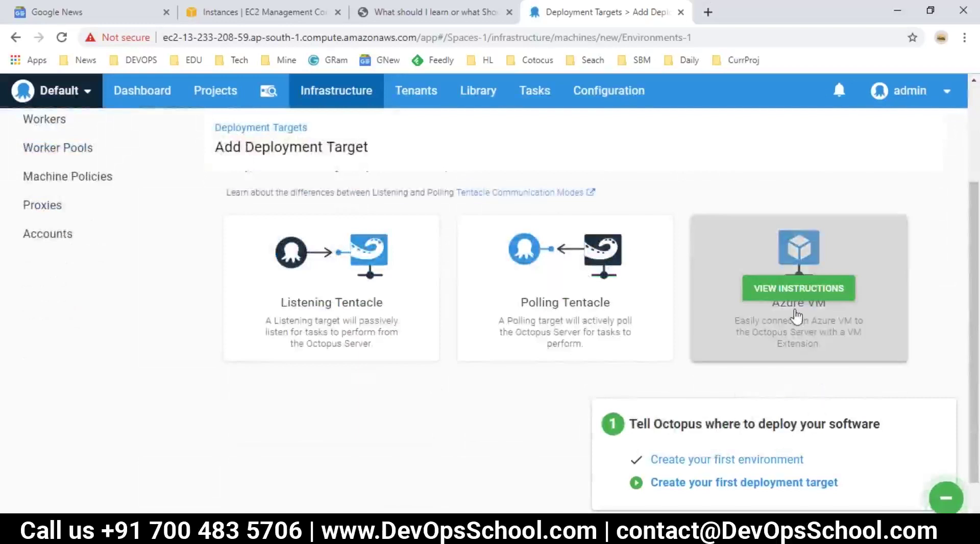
pyautogui.scroll(3, 235, 346)
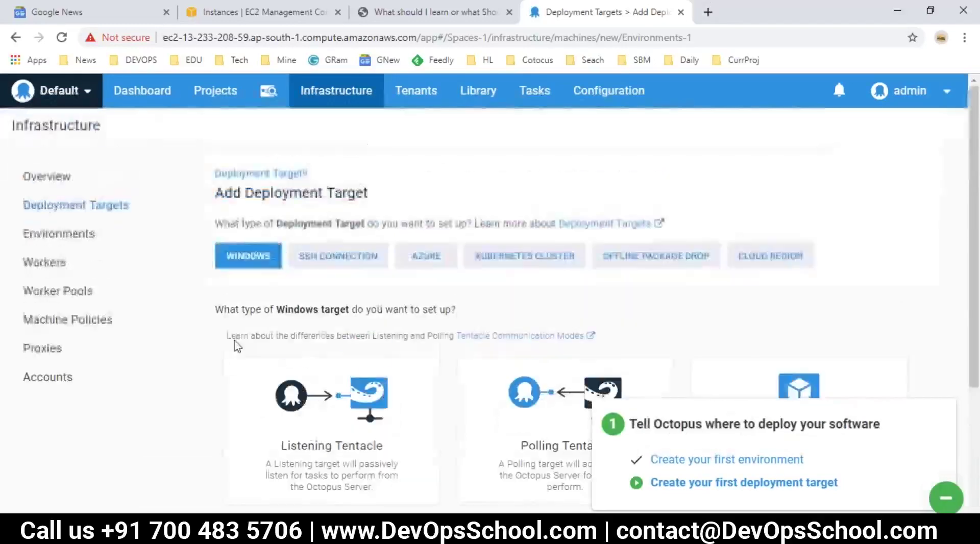
pyautogui.click(323, 260)
pyautogui.scroll(-2, 388, 383)
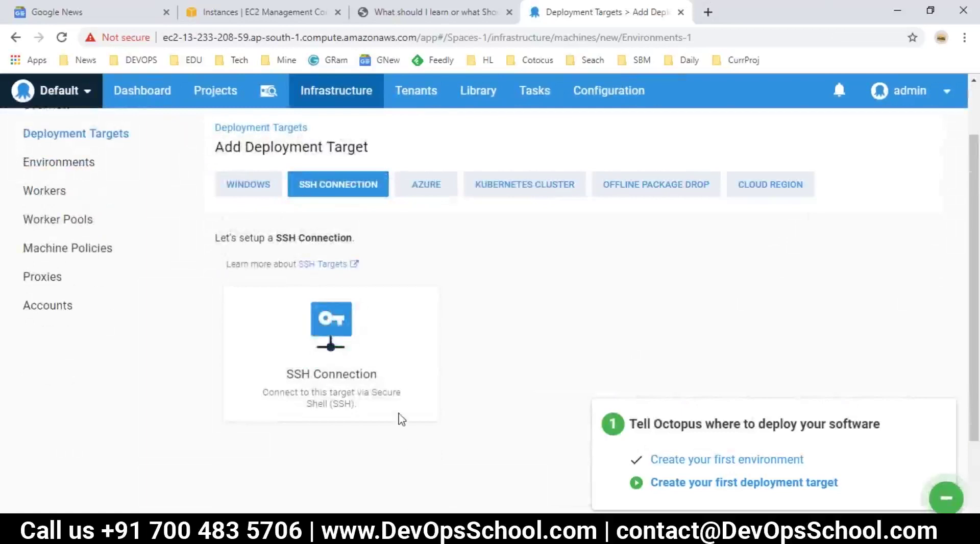
# Browse the Azure and Kubernetes Cluster deployment target options.
pyautogui.click(426, 190)
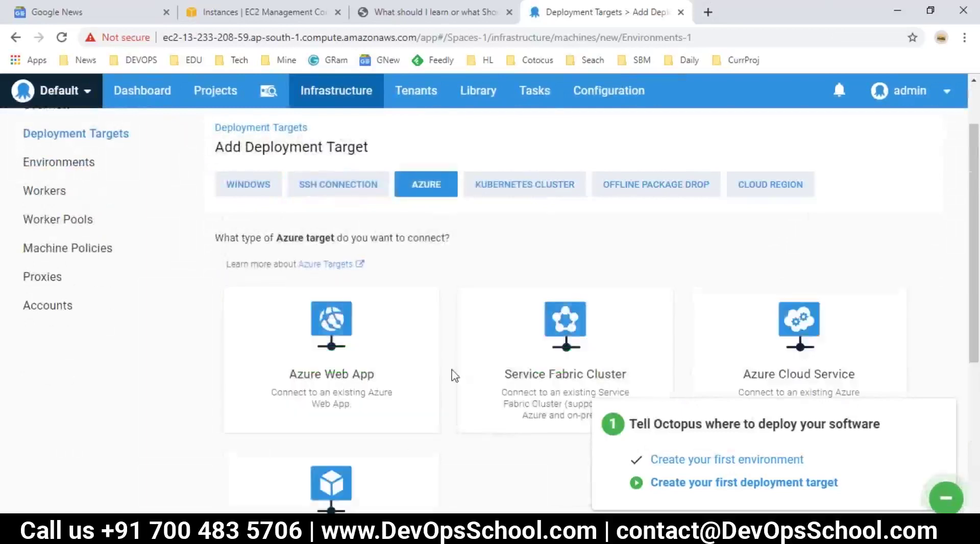
pyautogui.scroll(-2, 442, 384)
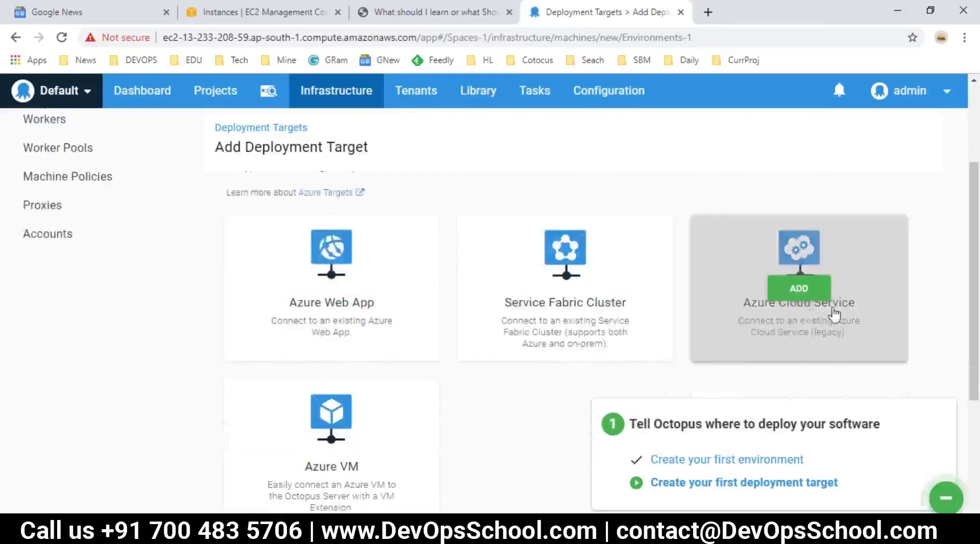
pyautogui.scroll(-2, 306, 398)
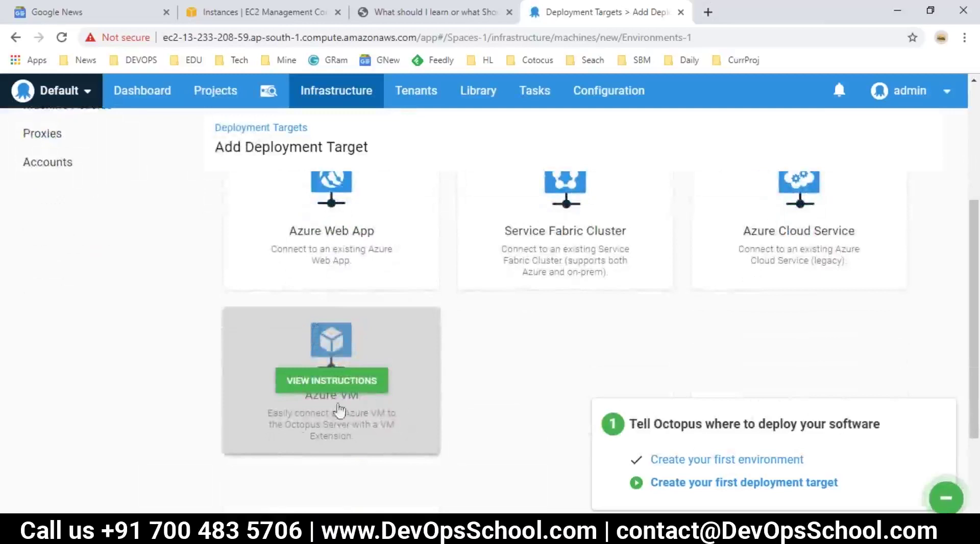
pyautogui.scroll(5, 390, 454)
pyautogui.click(507, 264)
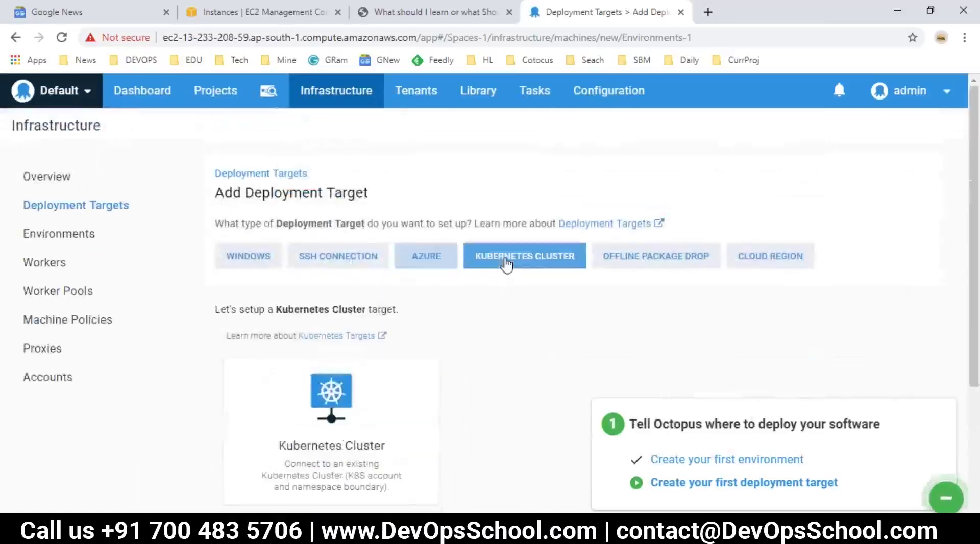
pyautogui.moveTo(407, 400)
pyautogui.scroll(-3, 407, 400)
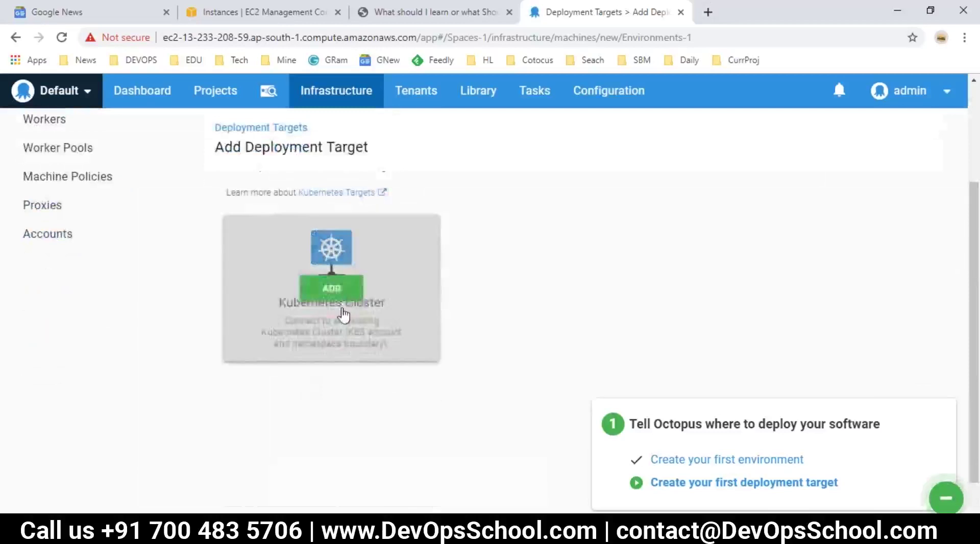
pyautogui.scroll(3, 343, 314)
# Browse the Offline Package Drop and Cloud Region target options.
pyautogui.click(641, 256)
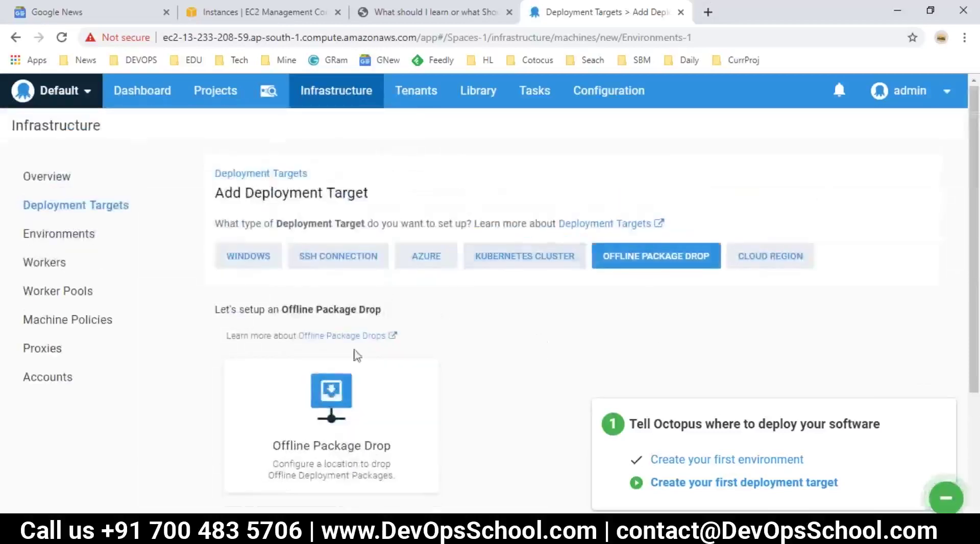
pyautogui.scroll(-3, 356, 354)
pyautogui.scroll(3, 547, 319)
pyautogui.click(770, 255)
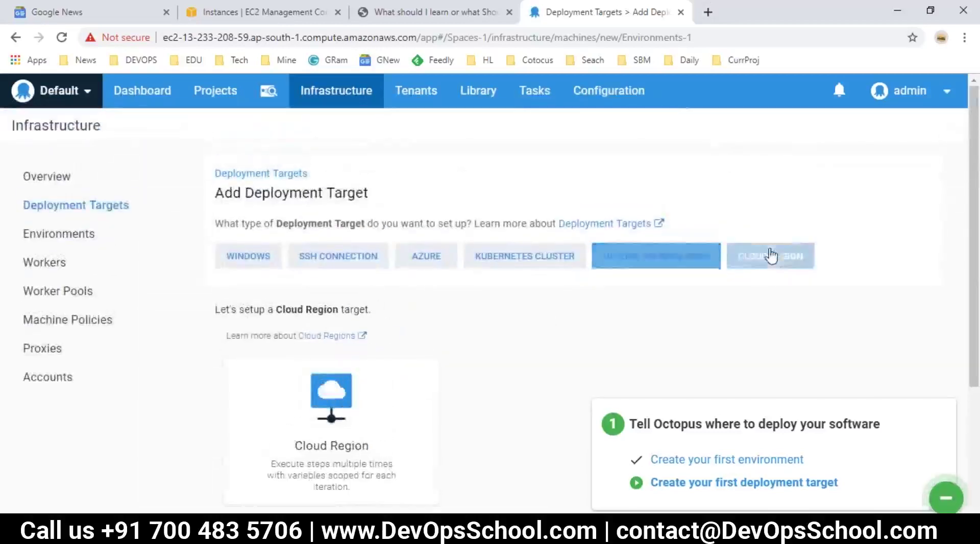
pyautogui.scroll(-2, 363, 409)
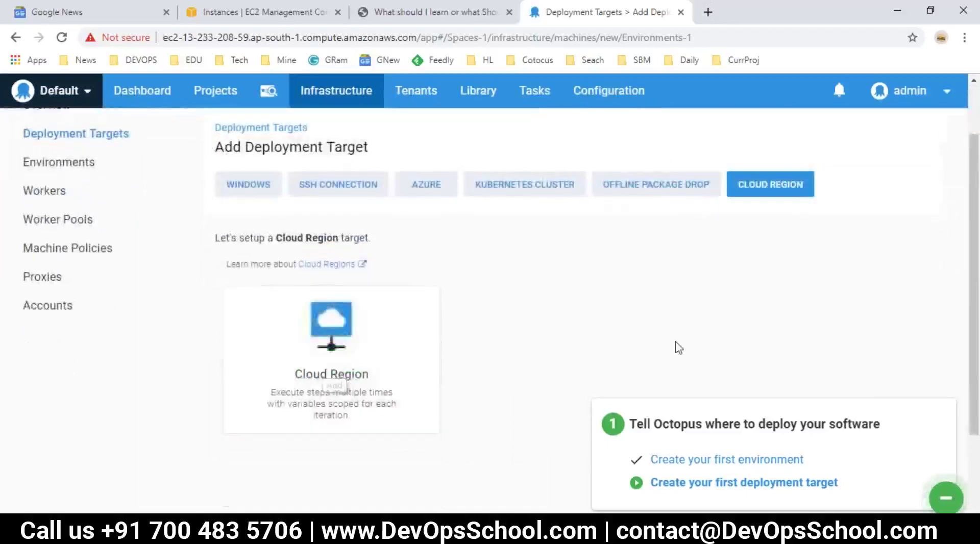
pyautogui.scroll(2, 678, 348)
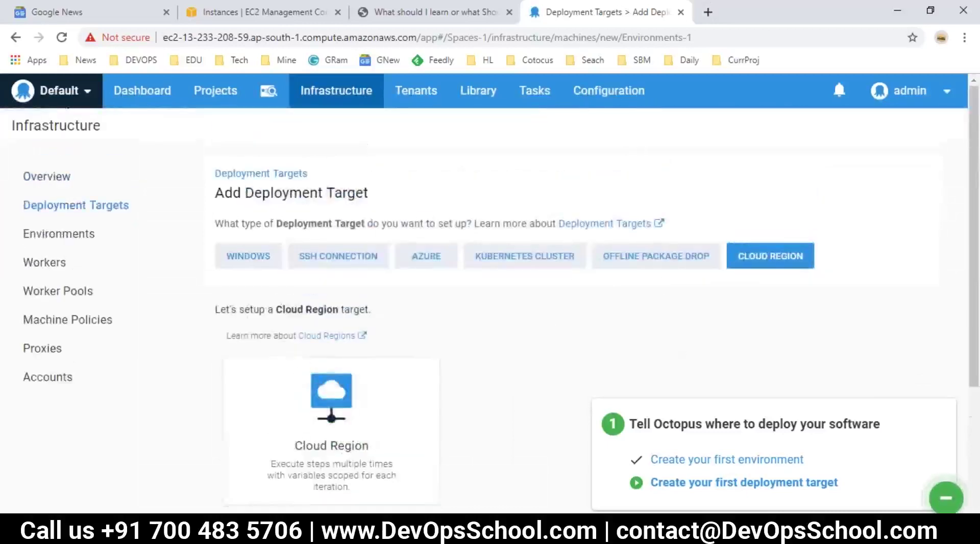
pyautogui.scroll(-4, 367, 372)
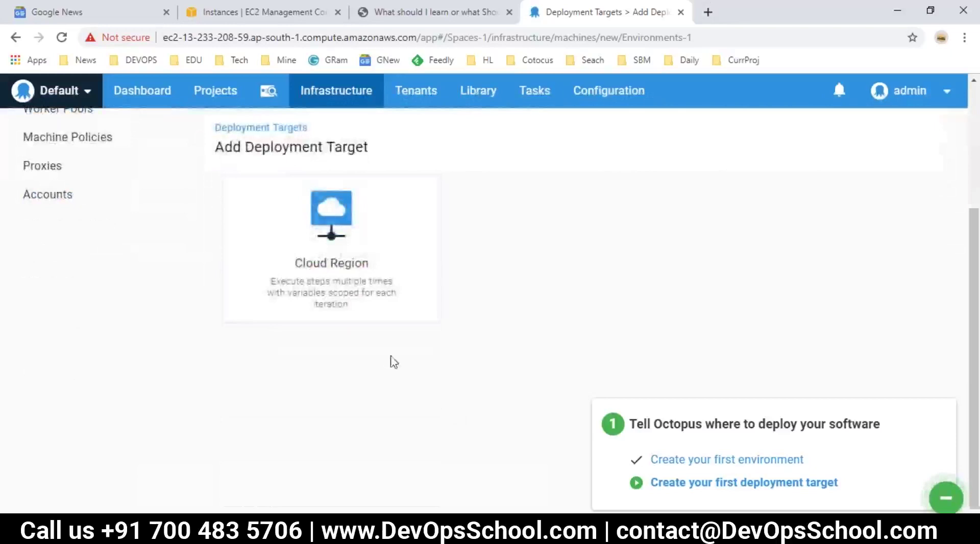
pyautogui.scroll(3, 391, 361)
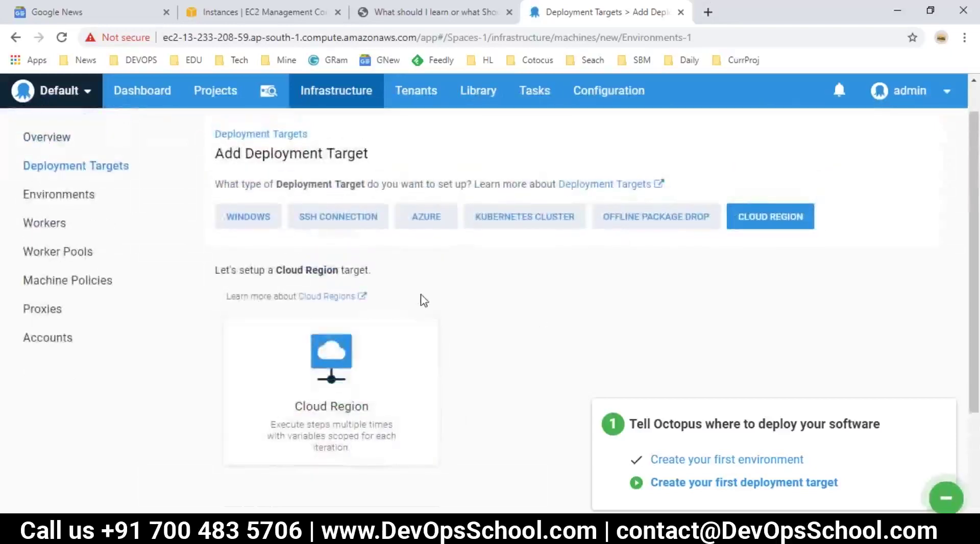
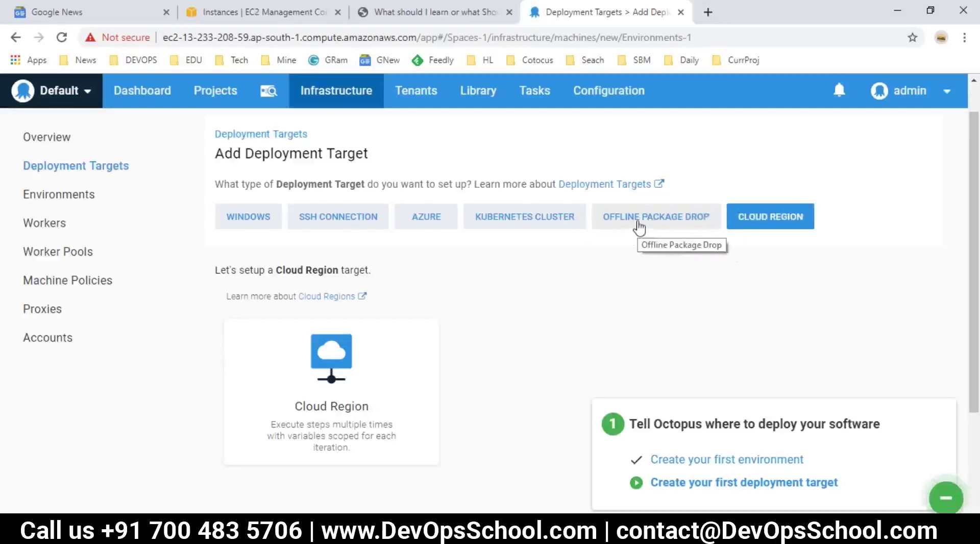
# Pick Windows as the deployment target type and scroll to the Listening and Polling Tentacle options.
pyautogui.click(264, 227)
pyautogui.moveTo(383, 339)
pyautogui.scroll(-3, 358, 343)
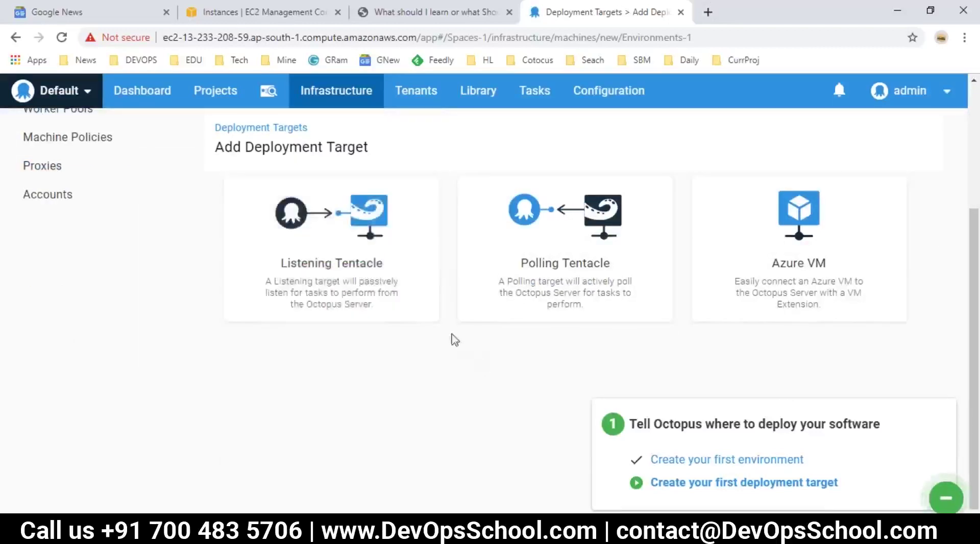
pyautogui.moveTo(599, 302)
pyautogui.moveTo(311, 266)
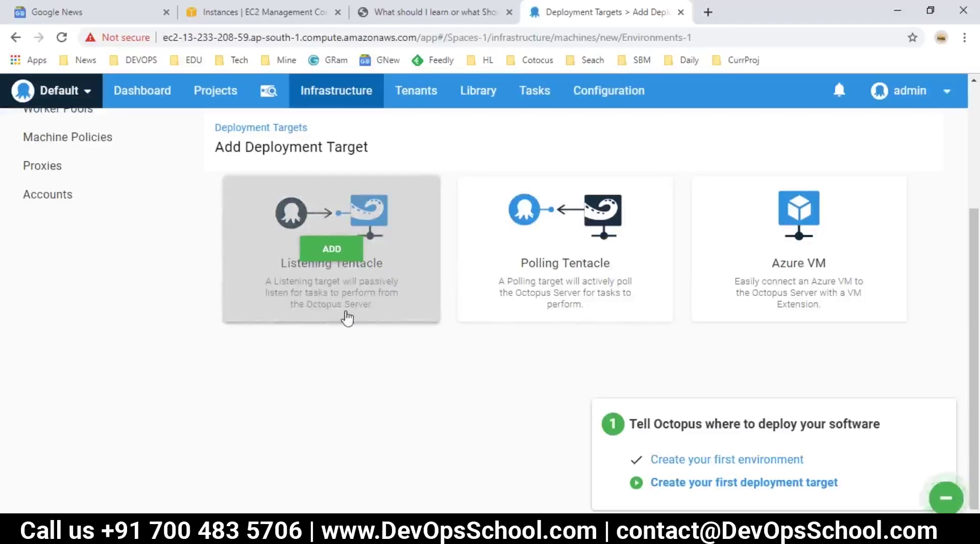
# Launch mspaint from the Run box and set the pencil to the thickest size.
pyautogui.press('super+r')
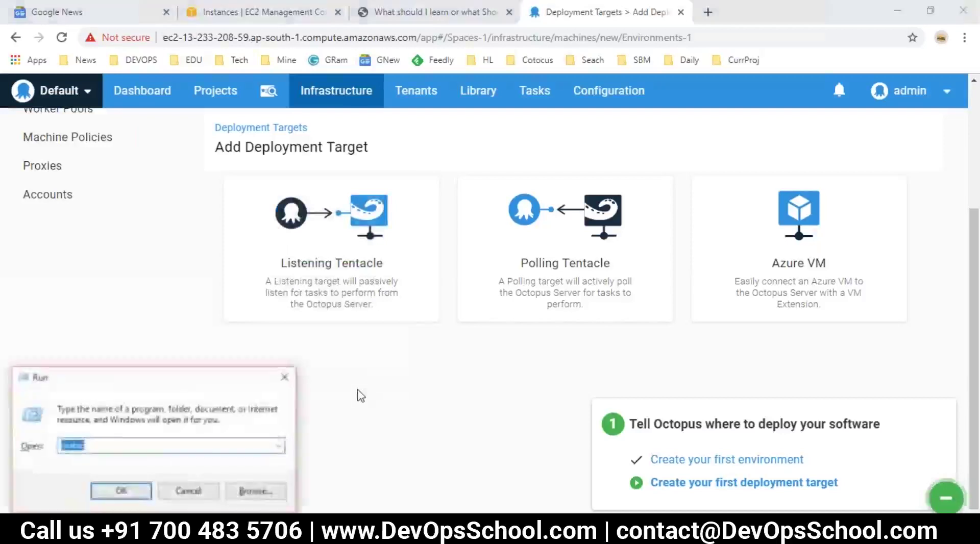
pyautogui.write('ms')
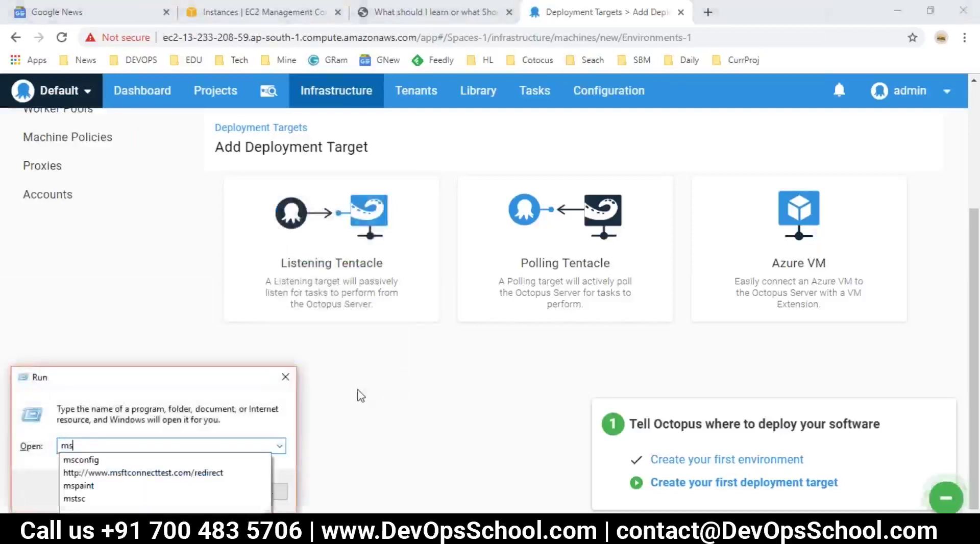
pyautogui.press('Down')
pyautogui.press('Down')
pyautogui.press('Down')
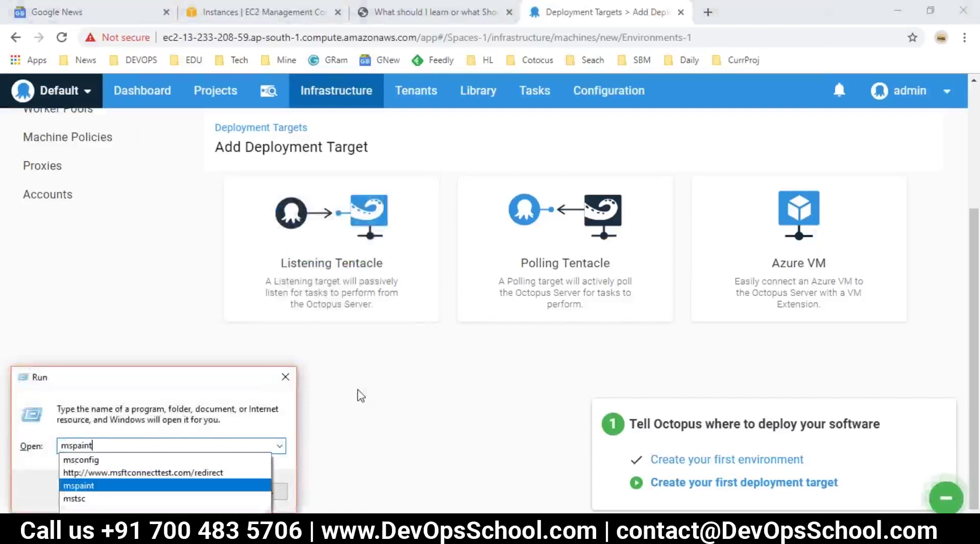
pyautogui.press('Return')
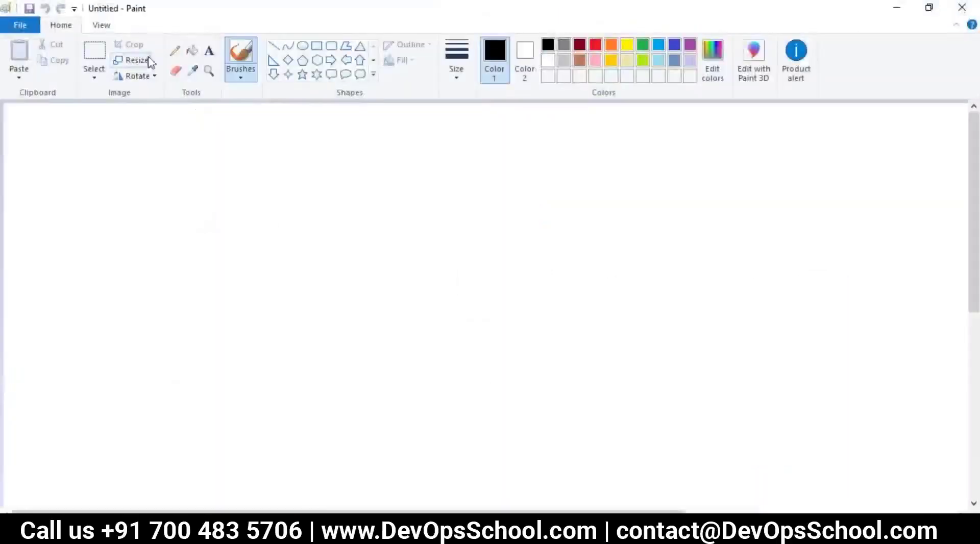
pyautogui.click(175, 50)
pyautogui.moveTo(210, 209); pyautogui.dragTo(212, 253)
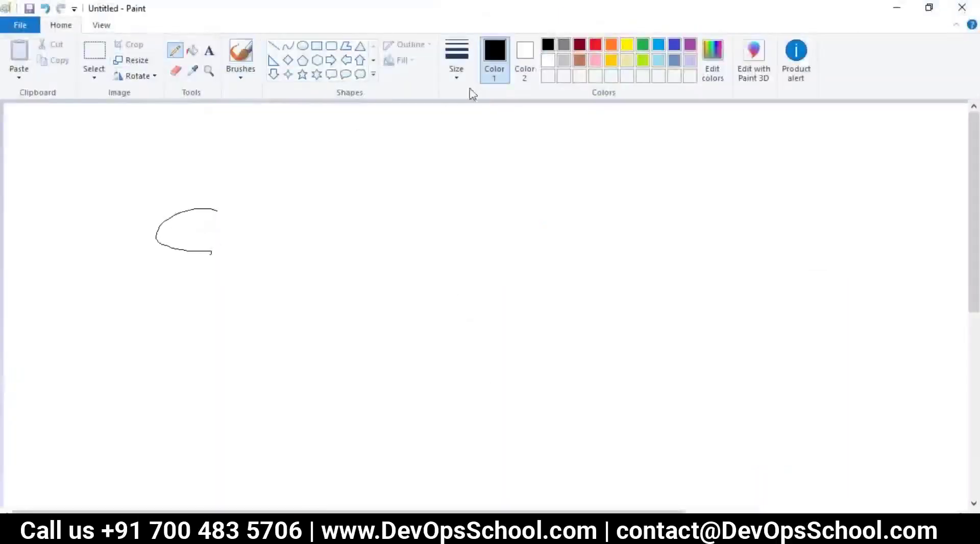
pyautogui.hotkey('ctrl', 'z')
pyautogui.click(457, 69)
pyautogui.click(479, 186)
# Draw a large S and a T joined by thick black arrows.
pyautogui.moveTo(209, 200)
pyautogui.mouseDown()
pyautogui.moveTo(131, 305)
pyautogui.moveTo(156, 297)
pyautogui.mouseUp()
pyautogui.moveTo(576, 216); pyautogui.dragTo(586, 250)
pyautogui.moveTo(537, 193); pyautogui.dragTo(608, 178)
pyautogui.moveTo(511, 203); pyautogui.dragTo(524, 241)
pyautogui.moveTo(491, 192); pyautogui.dragTo(484, 251)
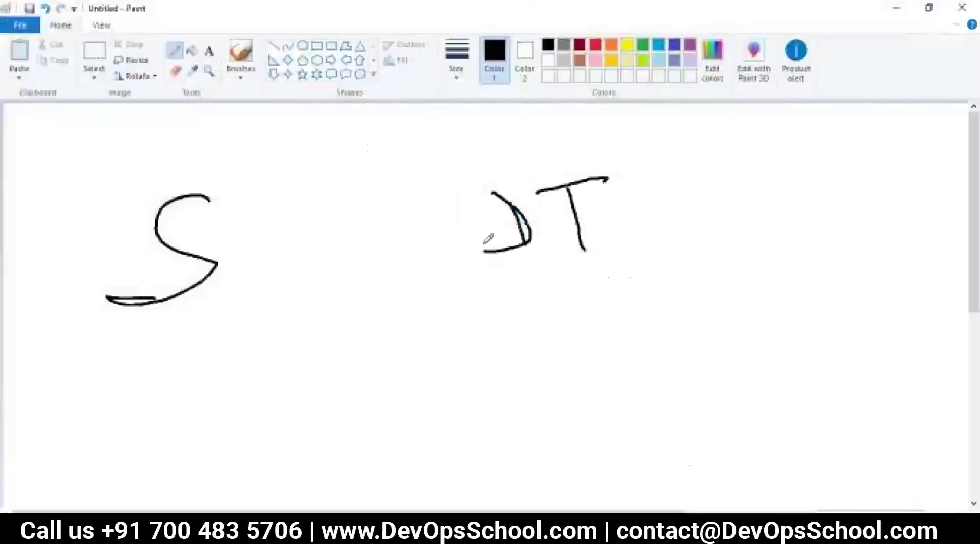
pyautogui.moveTo(495, 216); pyautogui.dragTo(278, 193)
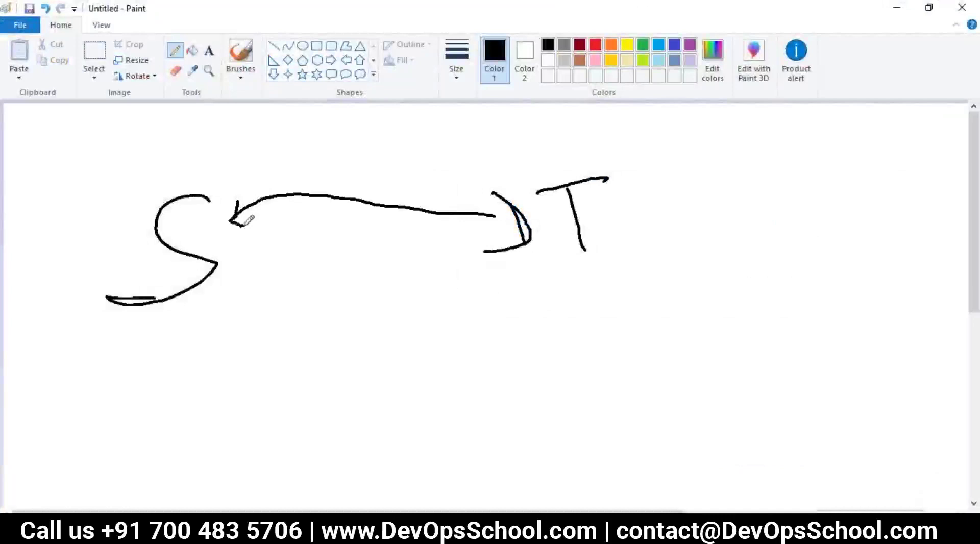
pyautogui.moveTo(207, 174); pyautogui.dragTo(249, 263)
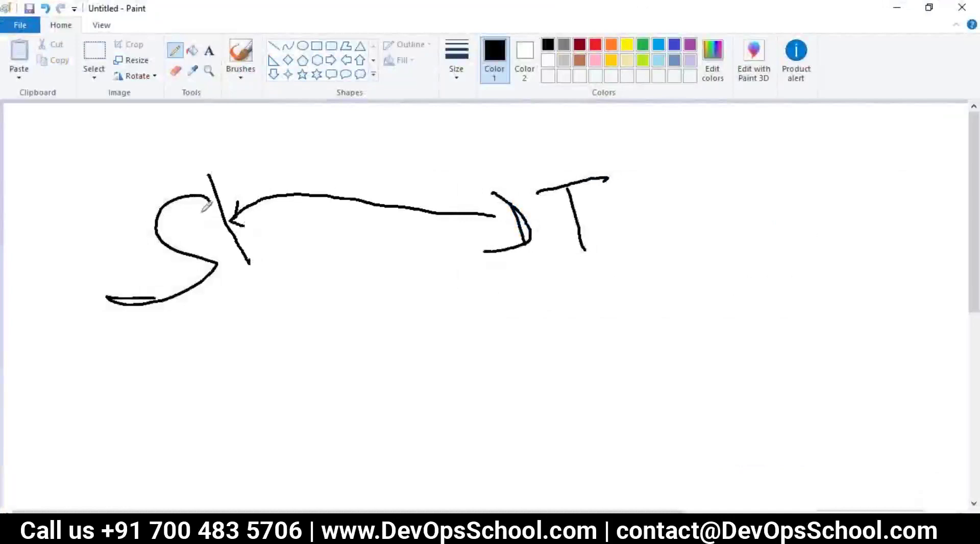
pyautogui.moveTo(210, 198)
pyautogui.mouseDown()
pyautogui.moveTo(335, 146)
pyautogui.moveTo(494, 167)
pyautogui.mouseUp()
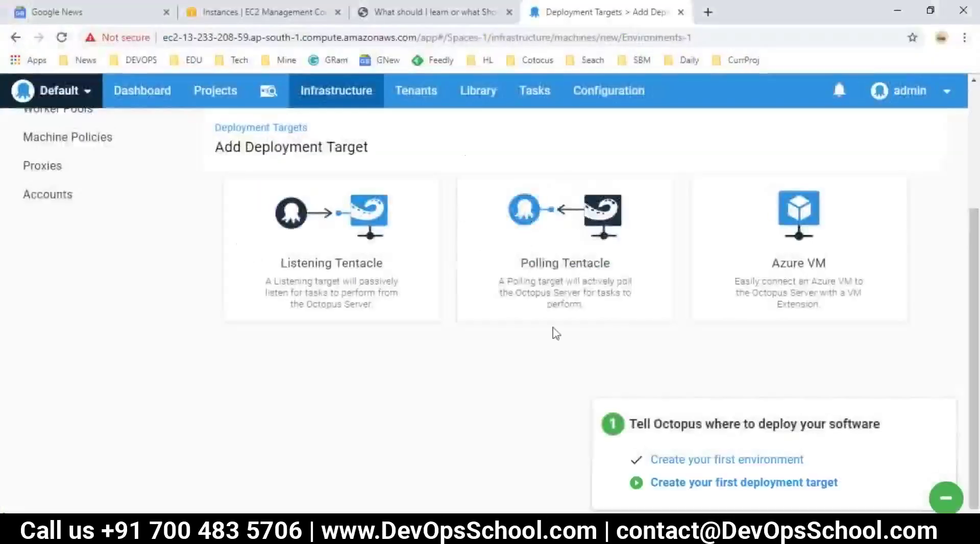
pyautogui.moveTo(574, 302)
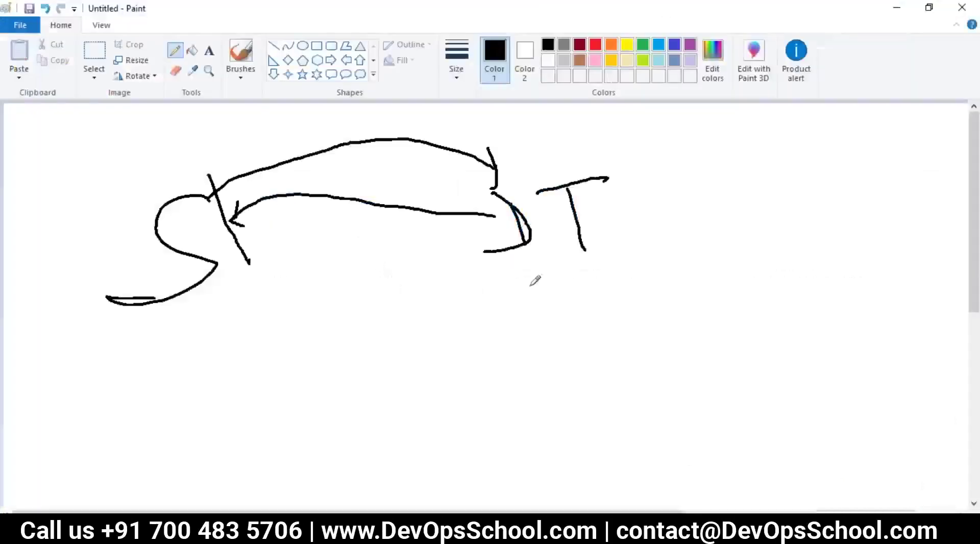
pyautogui.moveTo(530, 285)
pyautogui.mouseDown()
pyautogui.moveTo(220, 277)
pyautogui.moveTo(245, 284)
pyautogui.moveTo(324, 245)
pyautogui.moveTo(282, 304)
pyautogui.mouseUp()
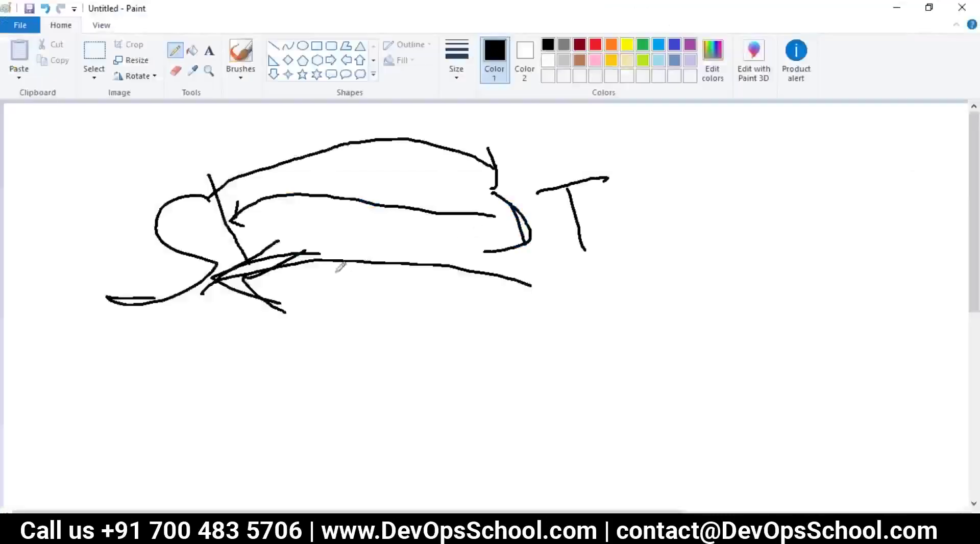
# Switch Color 1 to red and draw two red arrows beneath the sketch.
pyautogui.click(596, 45)
pyautogui.moveTo(207, 352); pyautogui.dragTo(577, 296)
pyautogui.moveTo(554, 274)
pyautogui.mouseDown()
pyautogui.moveTo(605, 308)
pyautogui.moveTo(535, 342)
pyautogui.mouseUp()
pyautogui.moveTo(625, 362)
pyautogui.mouseDown()
pyautogui.moveTo(444, 327)
pyautogui.moveTo(206, 405)
pyautogui.mouseUp()
pyautogui.moveTo(201, 364)
pyautogui.mouseDown()
pyautogui.moveTo(187, 403)
pyautogui.moveTo(225, 419)
pyautogui.mouseUp()
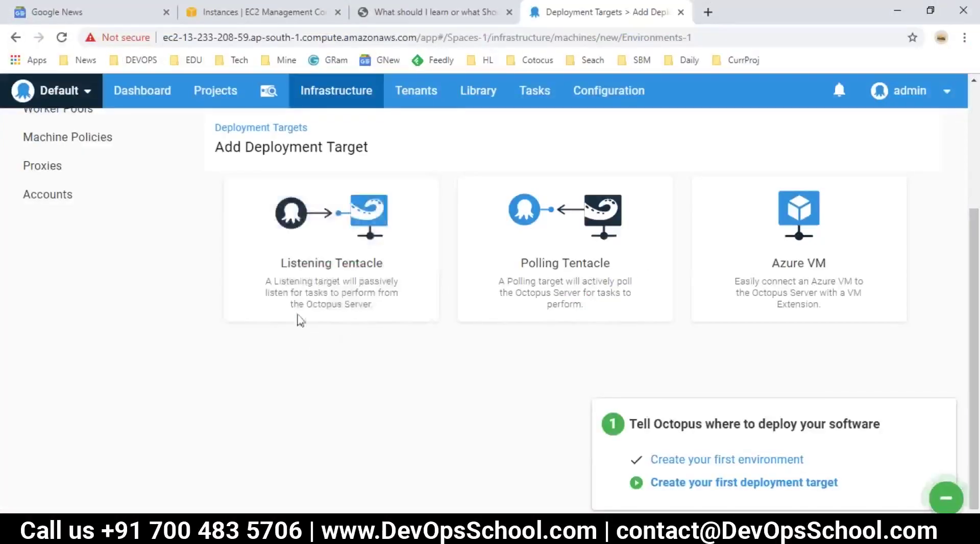
pyautogui.moveTo(377, 309)
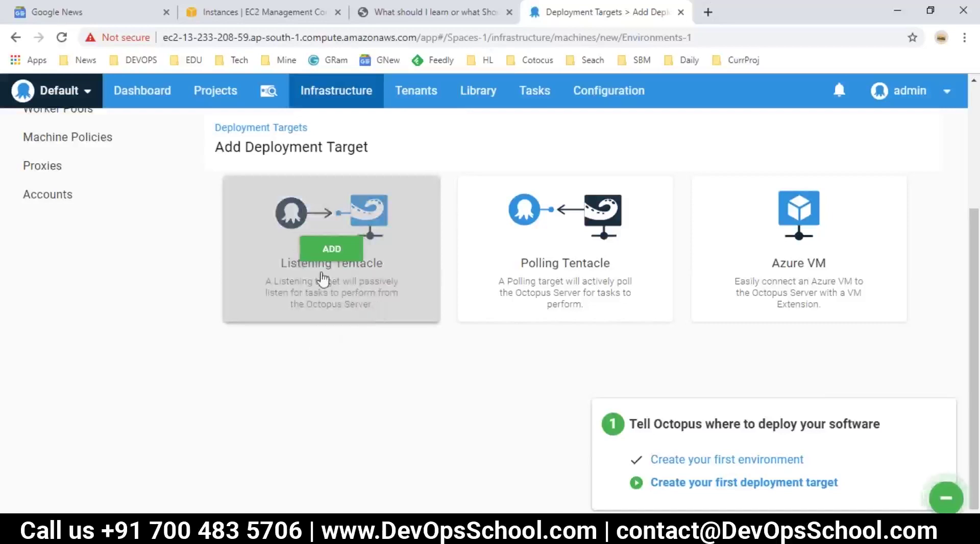
# Add a Listening Tentacle target and review the Download Tentacle installer options.
pyautogui.scroll(2, 313, 328)
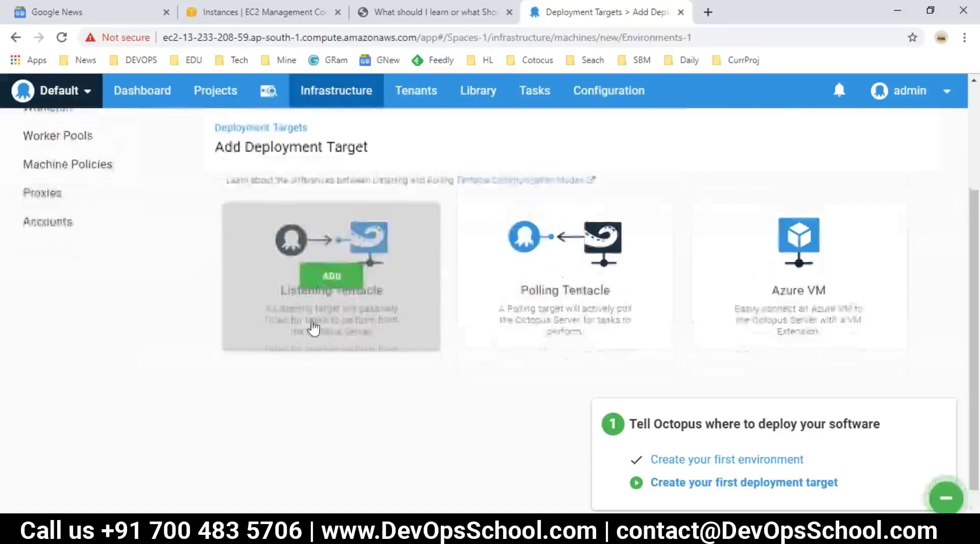
pyautogui.click(330, 324)
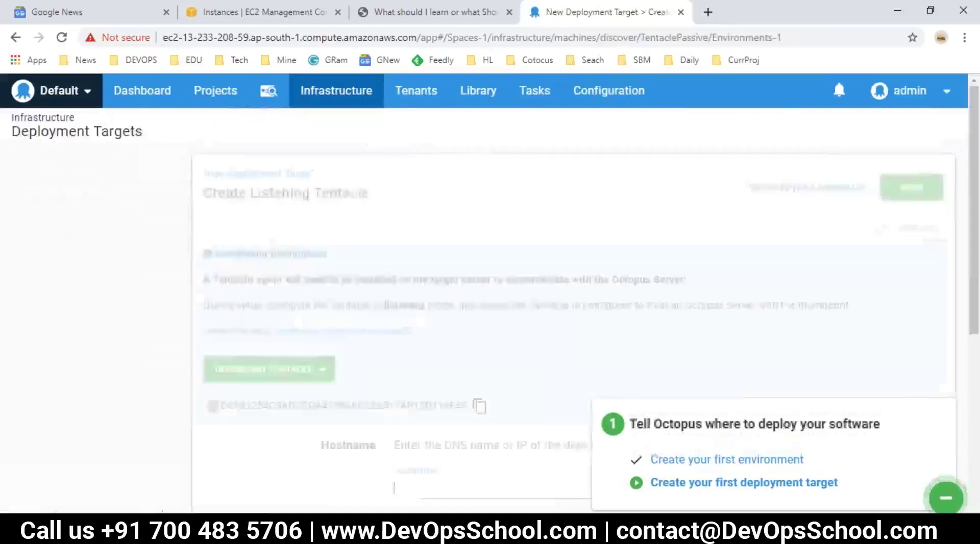
pyautogui.scroll(-2, 272, 306)
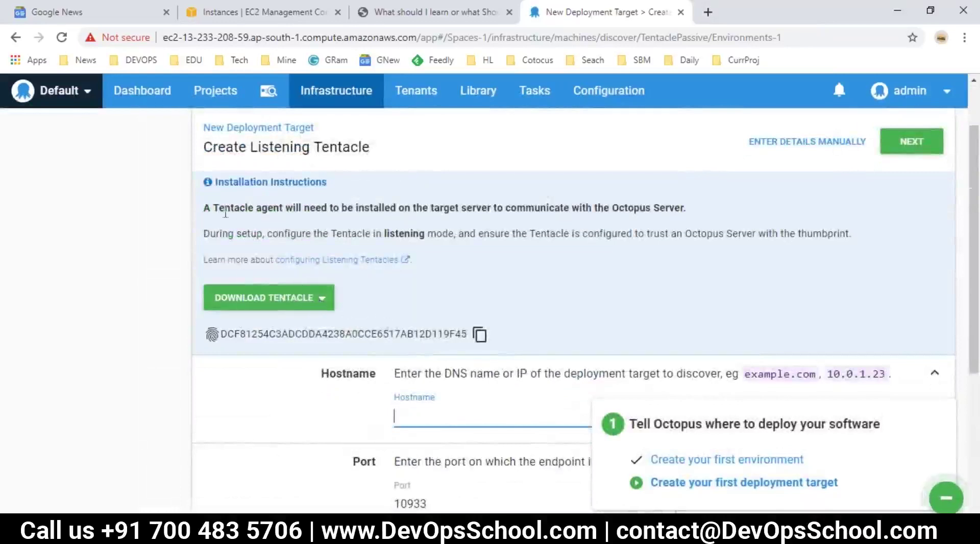
pyautogui.doubleClick(268, 207)
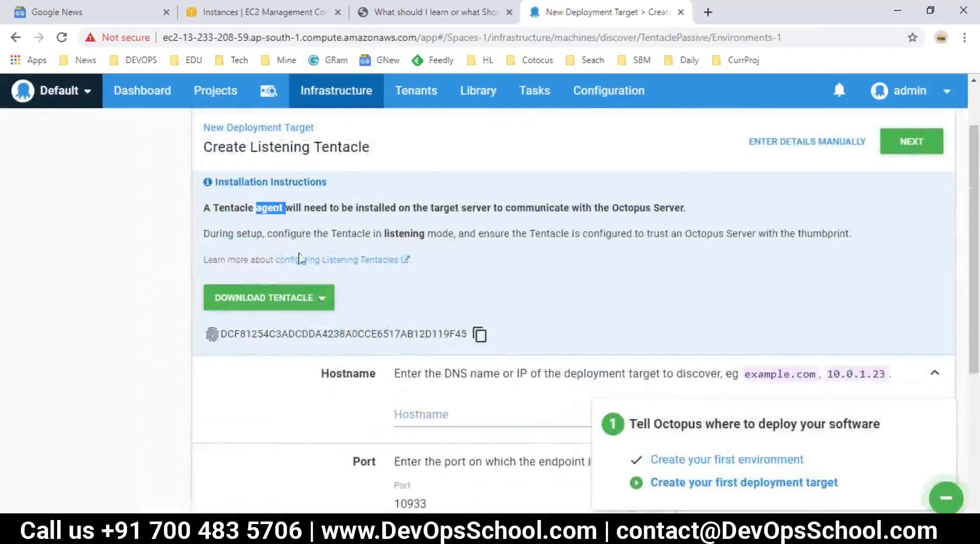
pyautogui.click(319, 301)
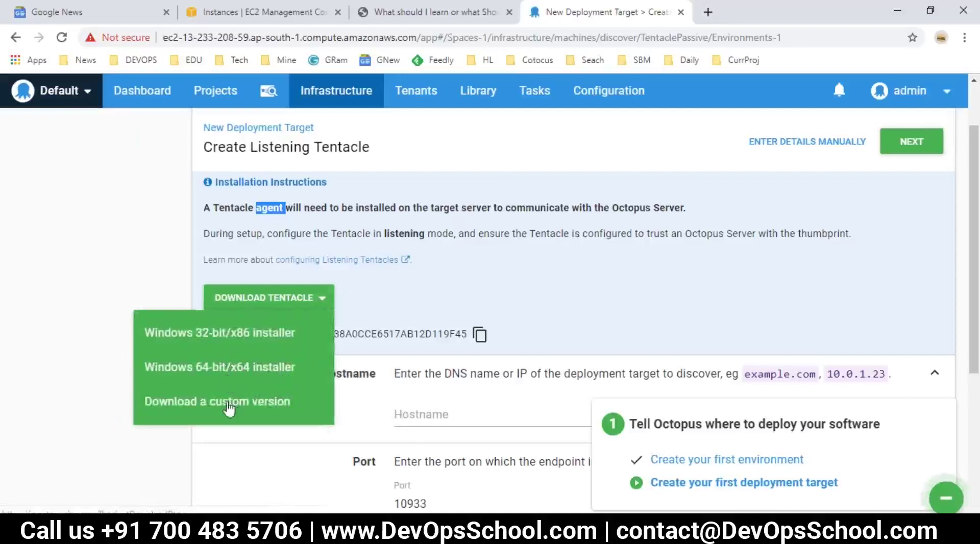
pyautogui.click(491, 295)
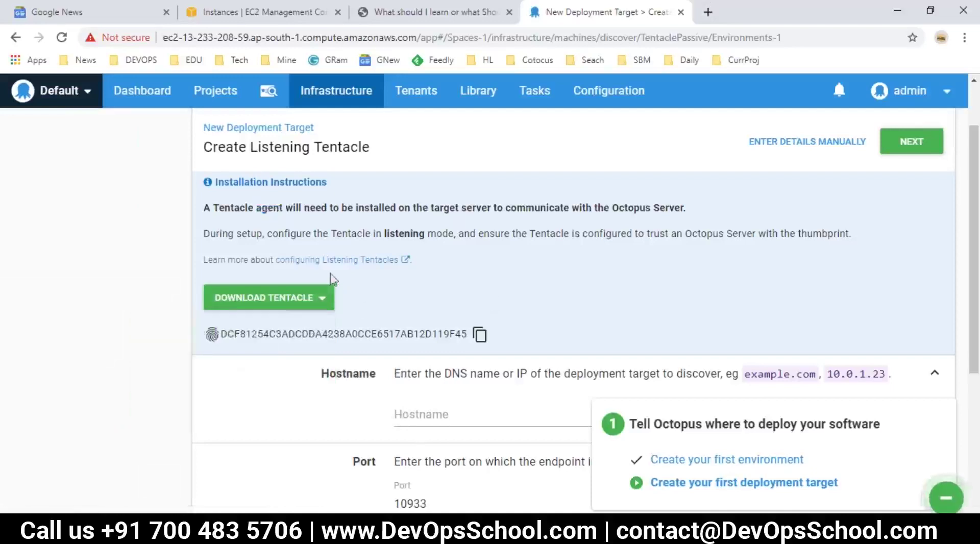
# Copy and select the Octopus server thumbprint.
pyautogui.scroll(-1, 357, 307)
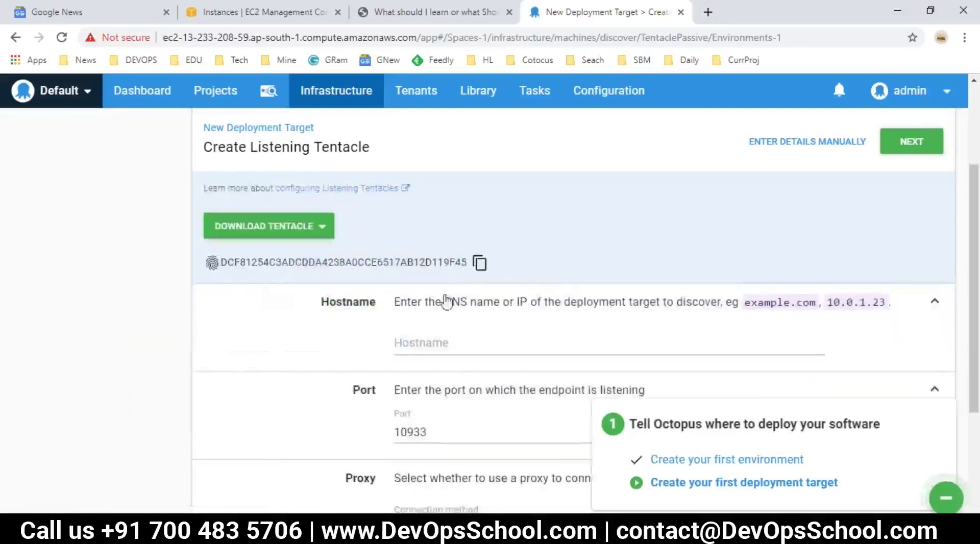
pyautogui.click(477, 266)
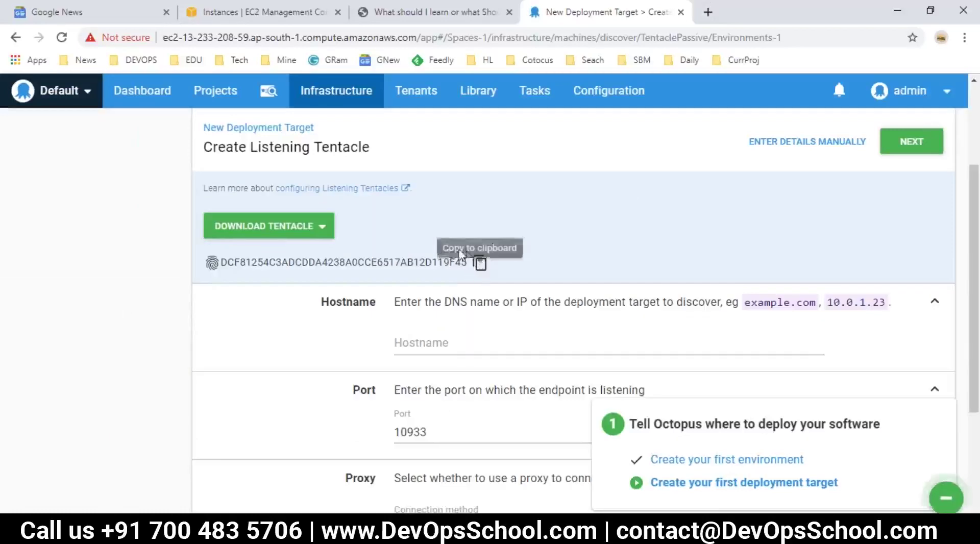
pyautogui.moveTo(467, 262); pyautogui.dragTo(233, 257)
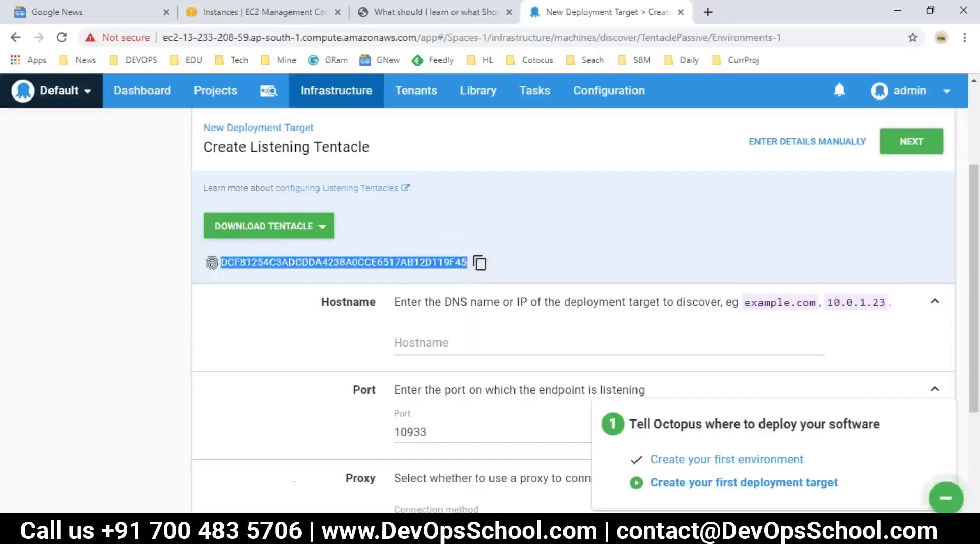
# Select the second server's public DNS name in the notes and start a Remote Desktop connection.
pyautogui.hotkey('alt', 'Tab')
pyautogui.scroll(-14, 287, 359)
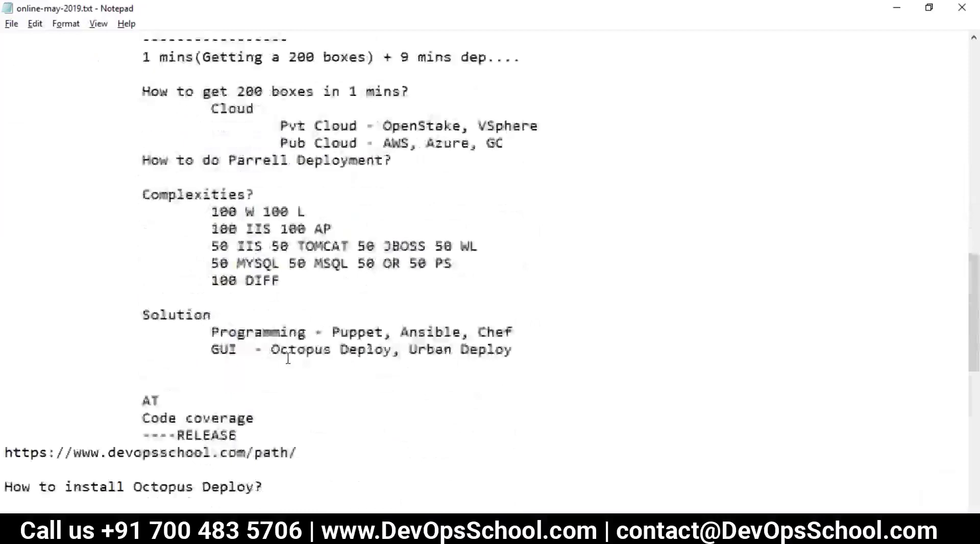
pyautogui.scroll(-1, 288, 359)
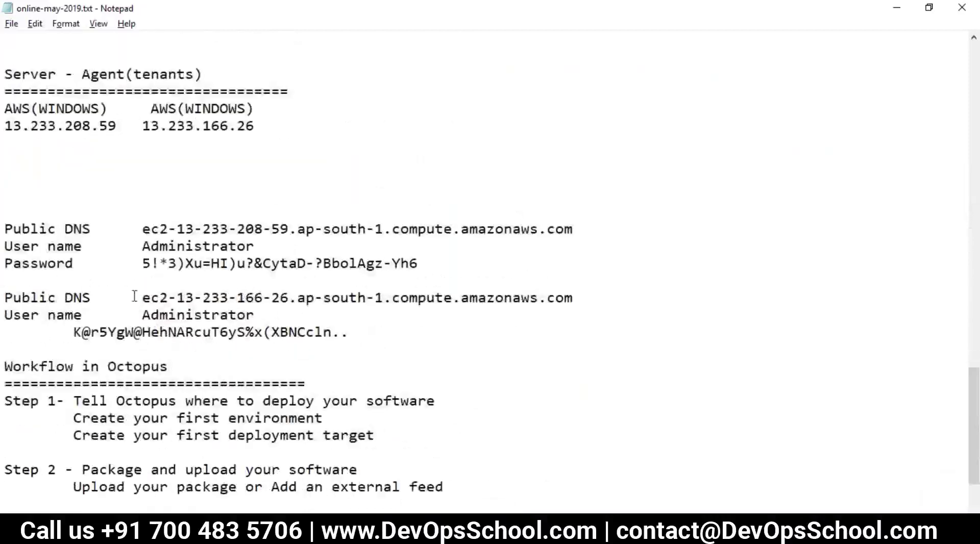
pyautogui.moveTo(169, 294); pyautogui.dragTo(585, 296)
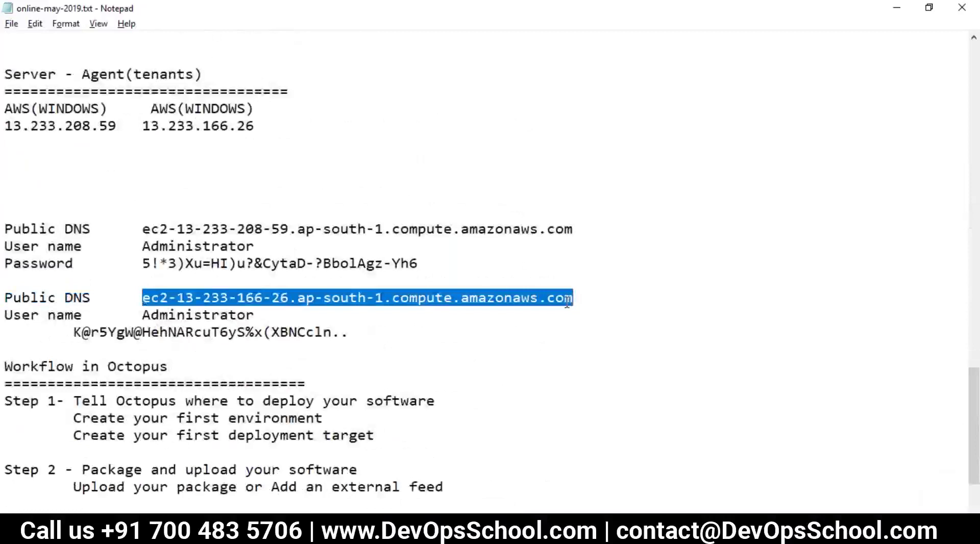
pyautogui.press('super+r')
pyautogui.write('m')
pyautogui.press('Down')
pyautogui.press('Down')
pyautogui.press('Down')
pyautogui.press('Down')
pyautogui.press('Return')
pyautogui.press('Return')
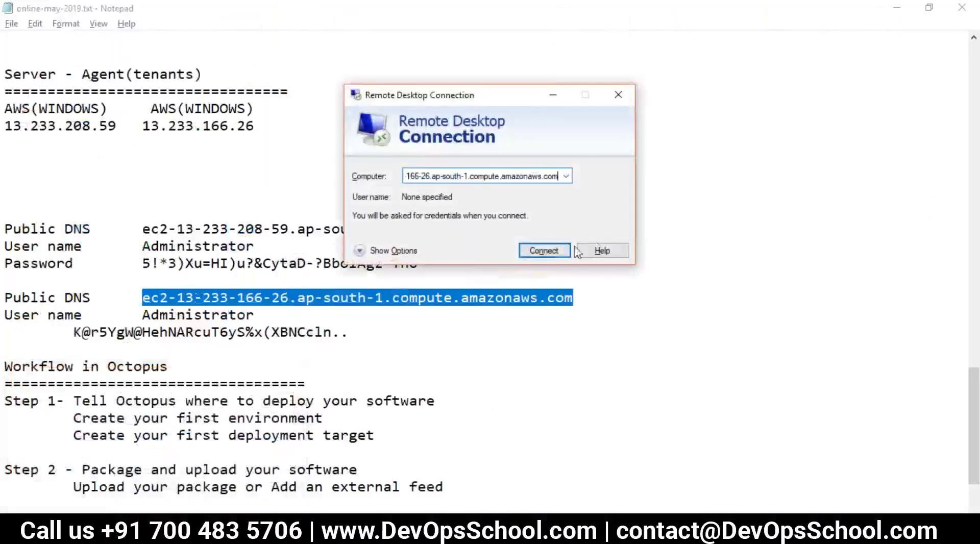
pyautogui.click(547, 251)
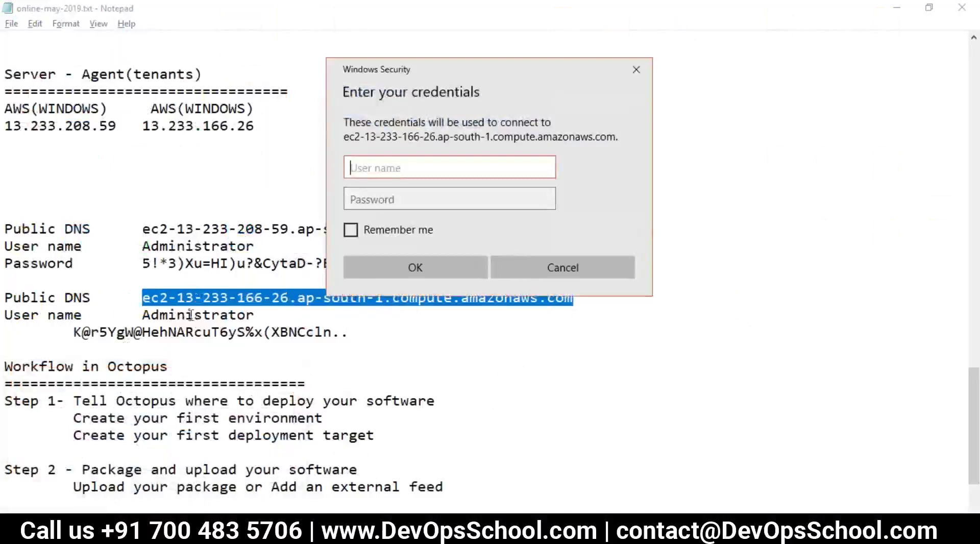
# Paste the Administrator user name and the server's password into the sign-in prompt and submit.
pyautogui.doubleClick(191, 315)
pyautogui.moveTo(254, 315); pyautogui.dragTo(144, 315)
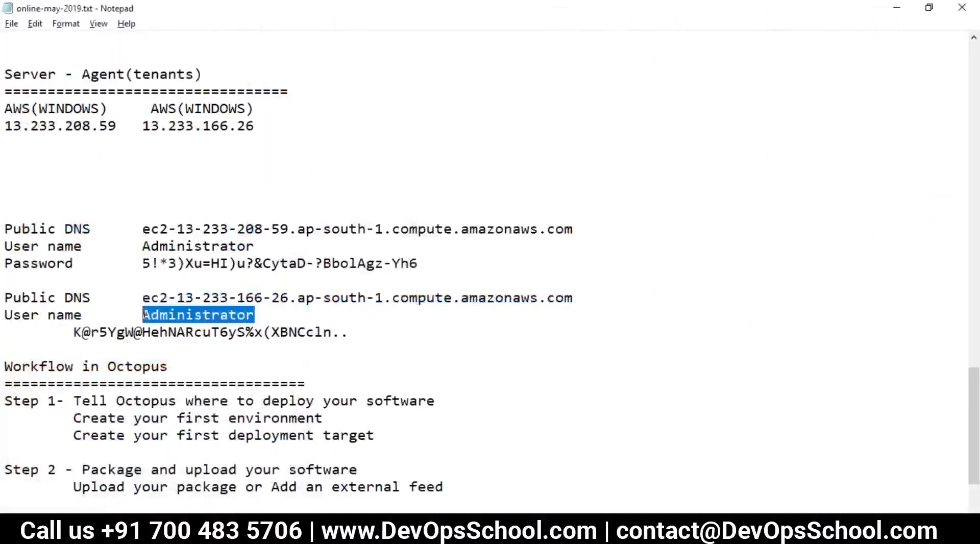
pyautogui.hotkey('ctrl', 'c')
pyautogui.hotkey('alt', 'Tab')
pyautogui.hotkey('ctrl', 'v')
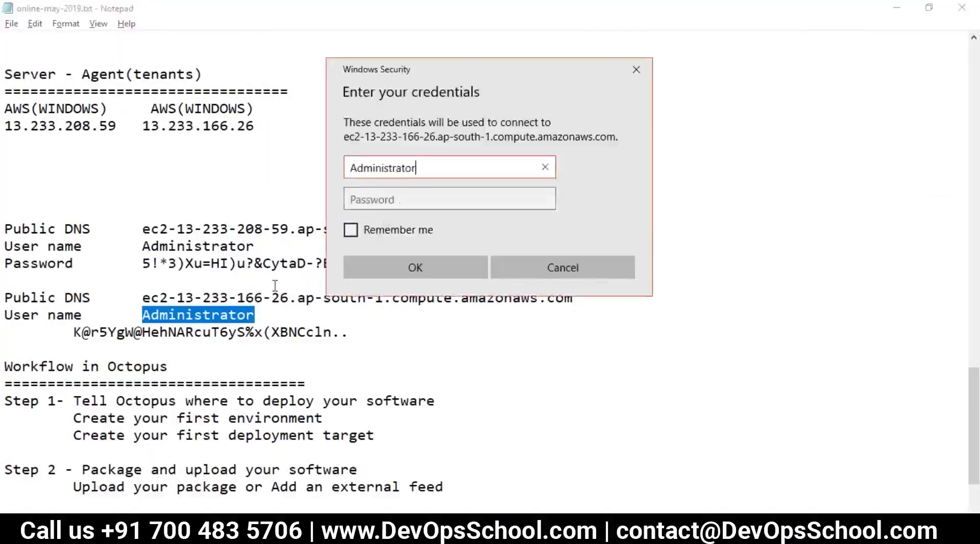
pyautogui.hotkey('alt', 'Tab')
pyautogui.moveTo(74, 333)
pyautogui.mouseDown()
pyautogui.moveTo(335, 344)
pyautogui.moveTo(350, 329)
pyautogui.moveTo(81, 307)
pyautogui.moveTo(77, 335)
pyautogui.mouseUp()
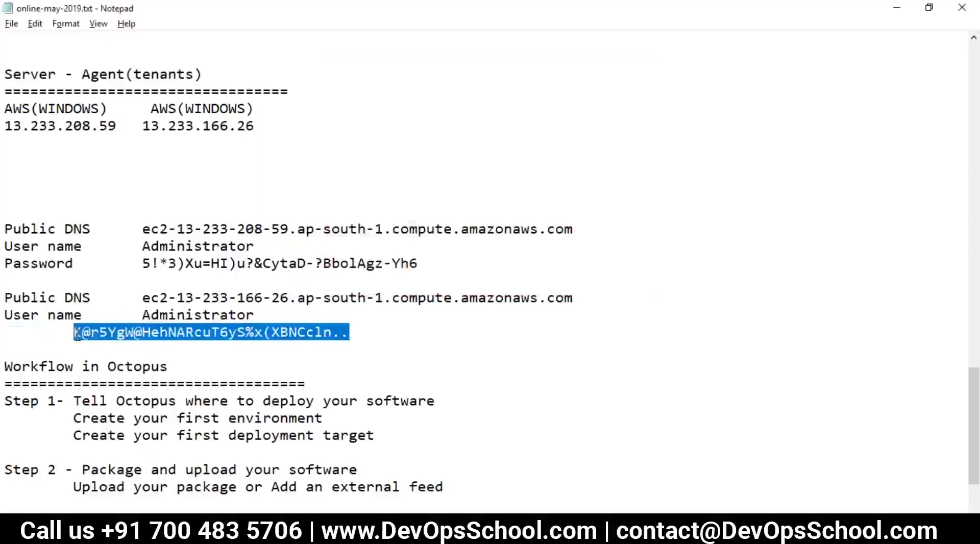
pyautogui.hotkey('ctrl', 'c')
pyautogui.hotkey('alt', 'Tab')
pyautogui.hotkey('ctrl', 'v')
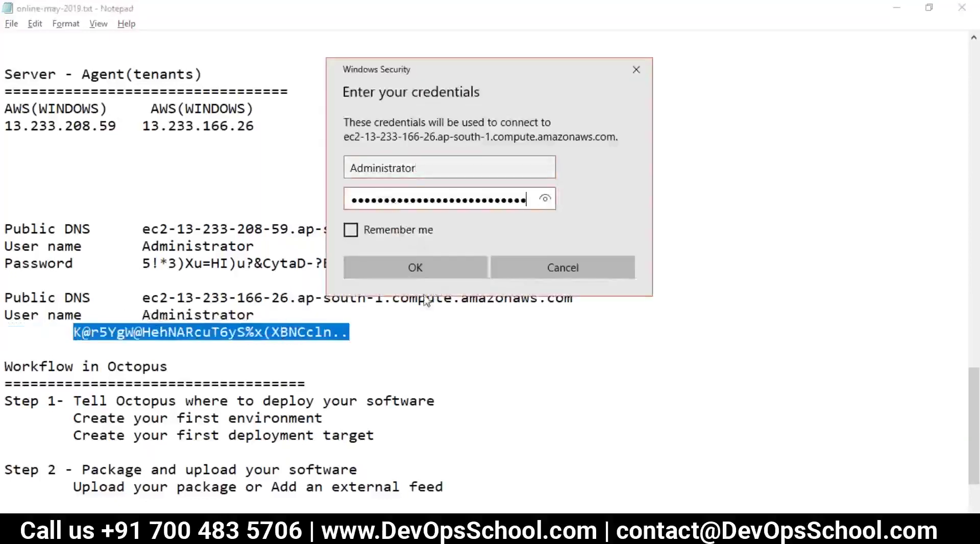
pyautogui.click(404, 261)
# Accept the certificate warning and open Start on the loaded remote Windows Server desktop.
pyautogui.click(535, 302)
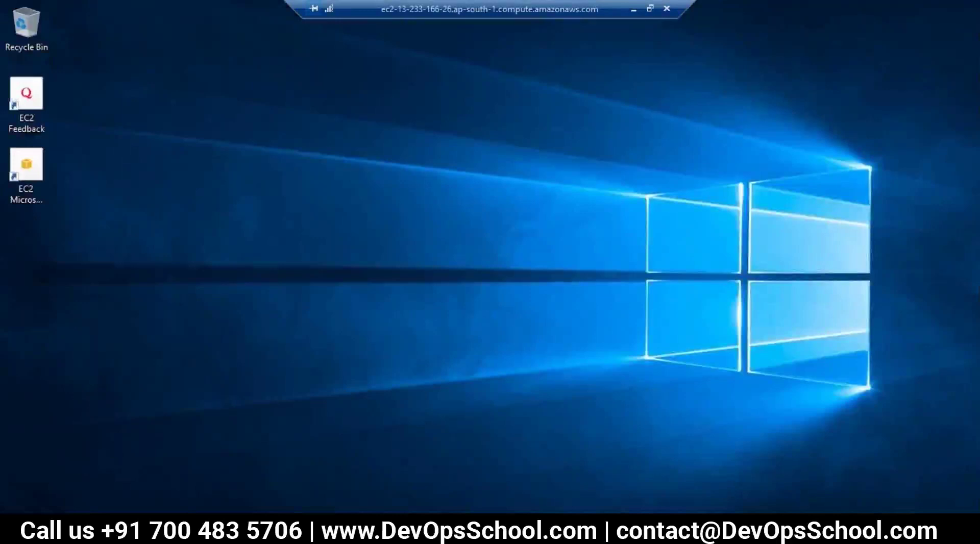
pyautogui.press('super')
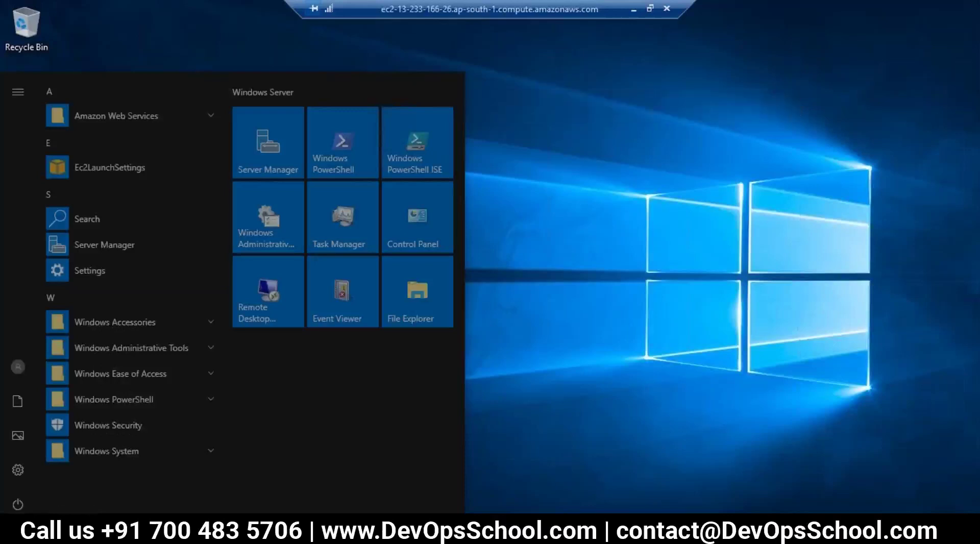
# Search for Windows Defender Firewall and turn it off for both private and public networks.
pyautogui.click(551, 392)
pyautogui.press('super+s')
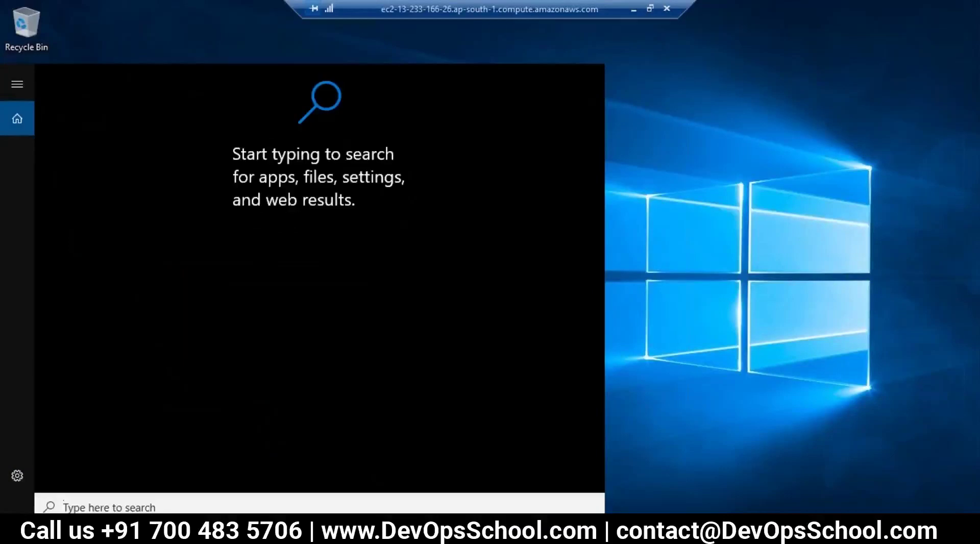
pyautogui.write('win')
pyautogui.press('BackSpace')
pyautogui.press('BackSpace')
pyautogui.press('BackSpace')
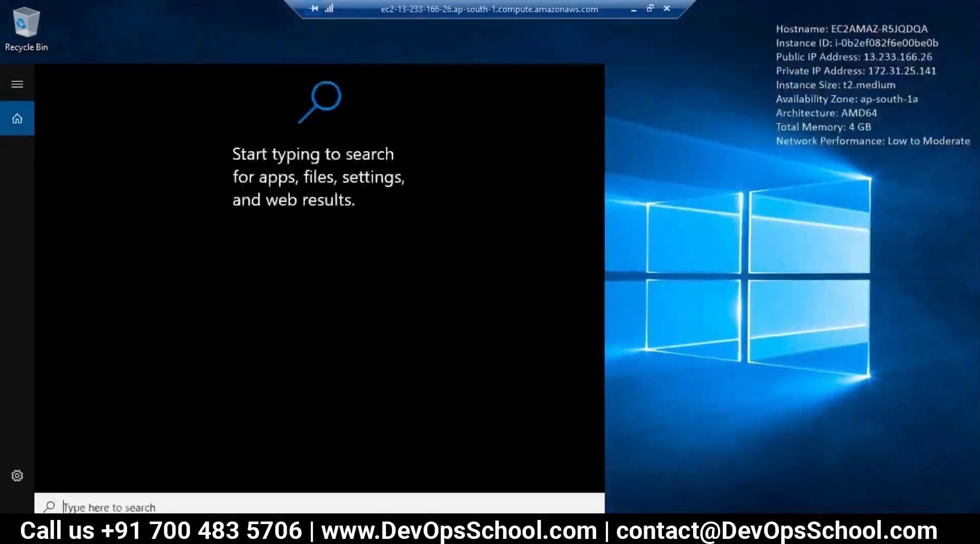
pyautogui.write('fir')
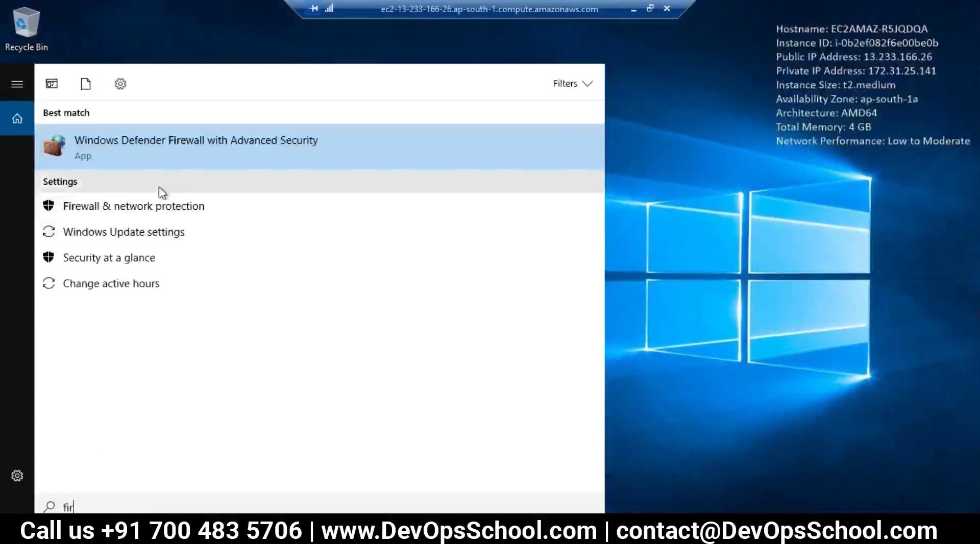
pyautogui.write('ewa')
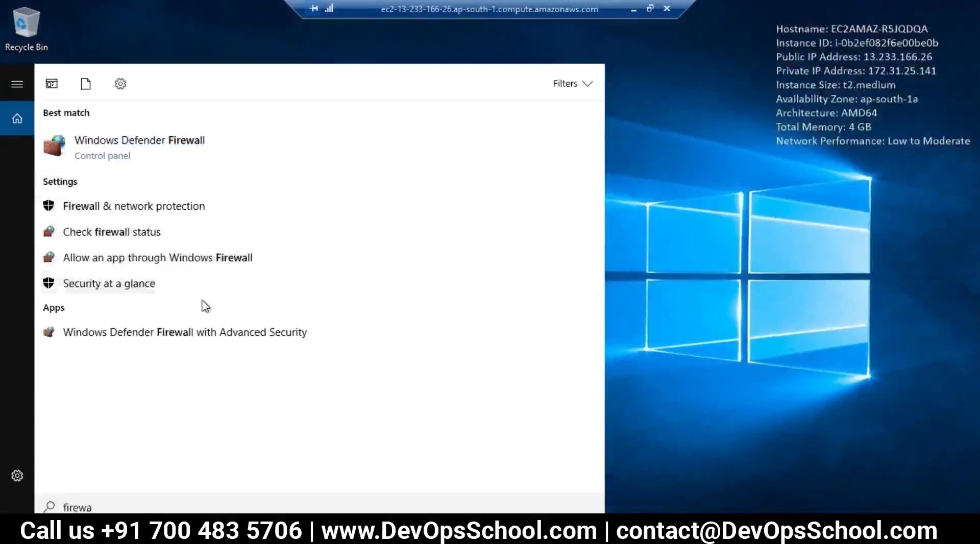
pyautogui.press('Escape')
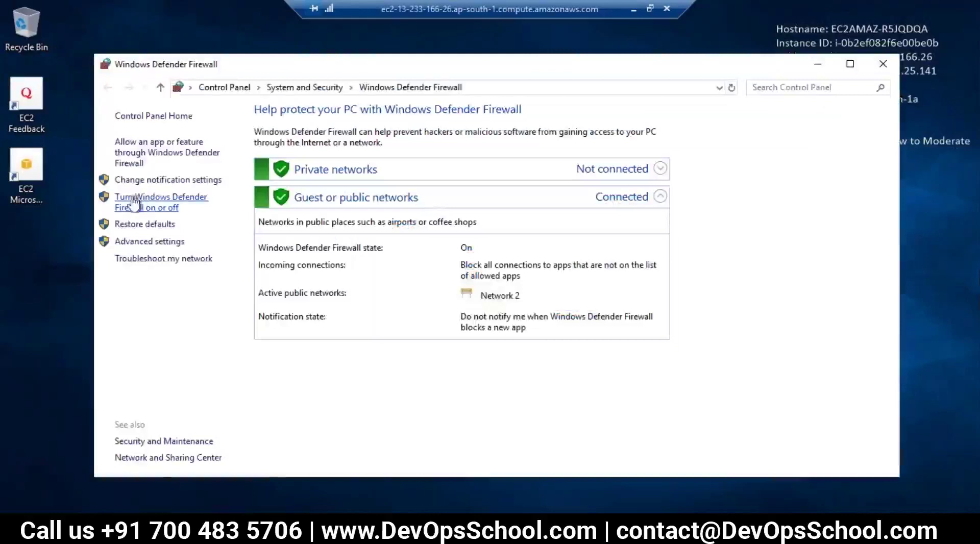
pyautogui.click(145, 203)
pyautogui.click(332, 219)
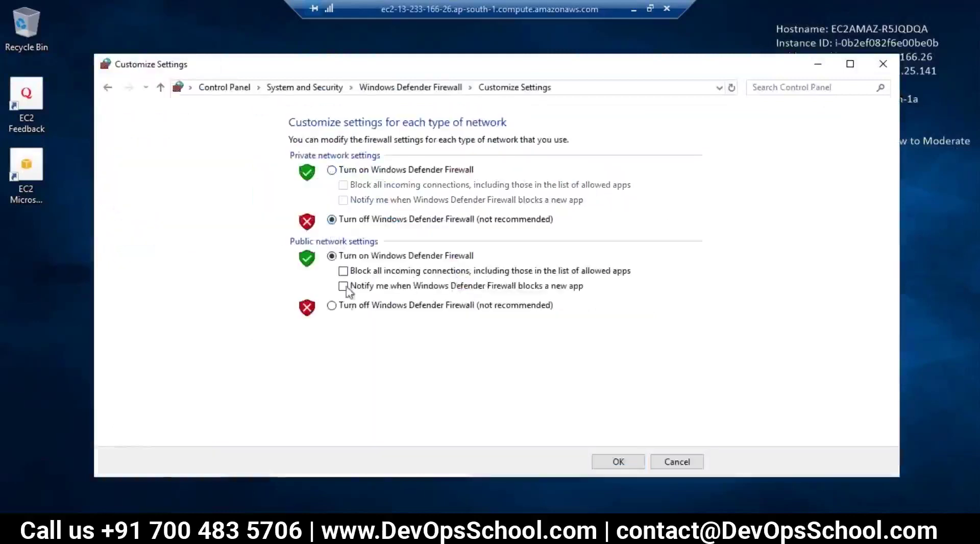
pyautogui.click(332, 305)
pyautogui.click(598, 464)
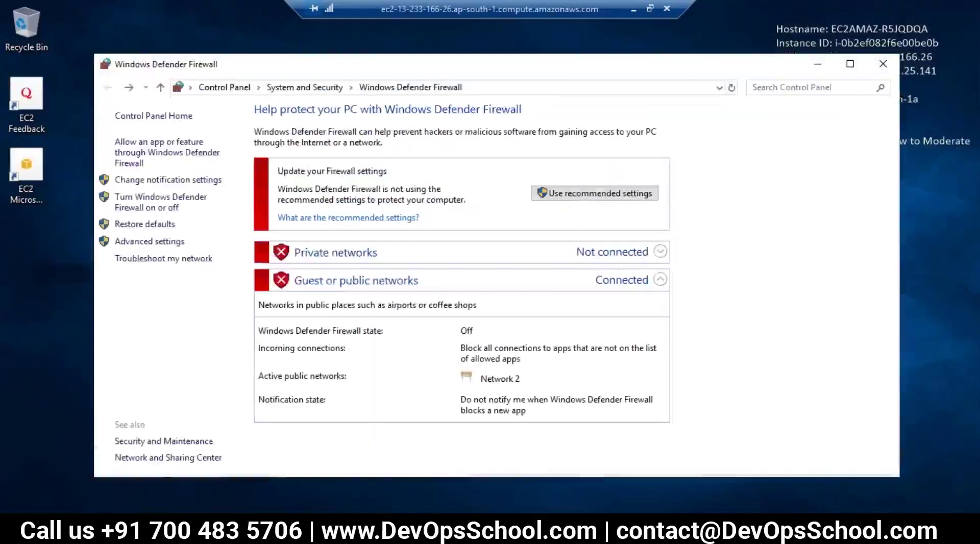
pyautogui.click(83, 500)
# In Server Manager's Local Server, set IE Enhanced Security Configuration Off for Administrators and Users.
pyautogui.write('ser')
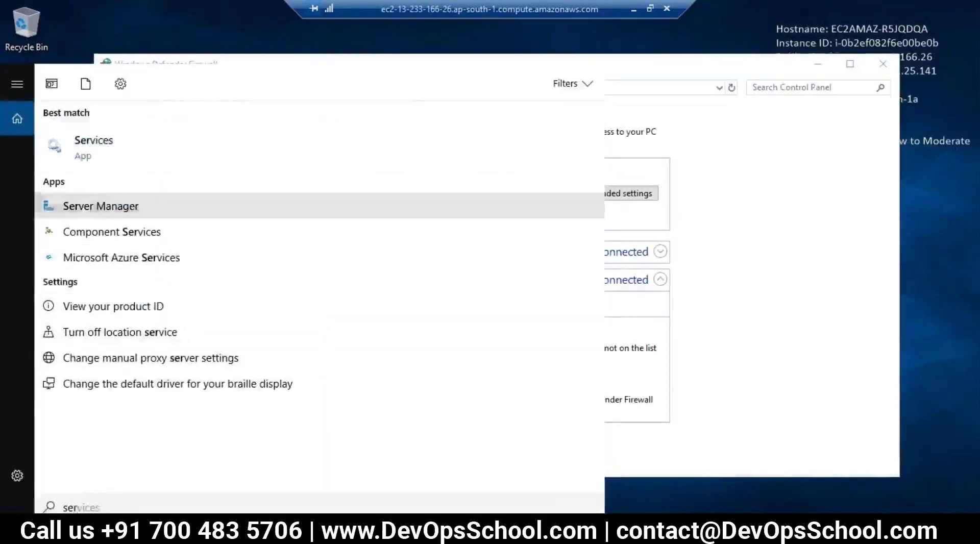
pyautogui.click(97, 207)
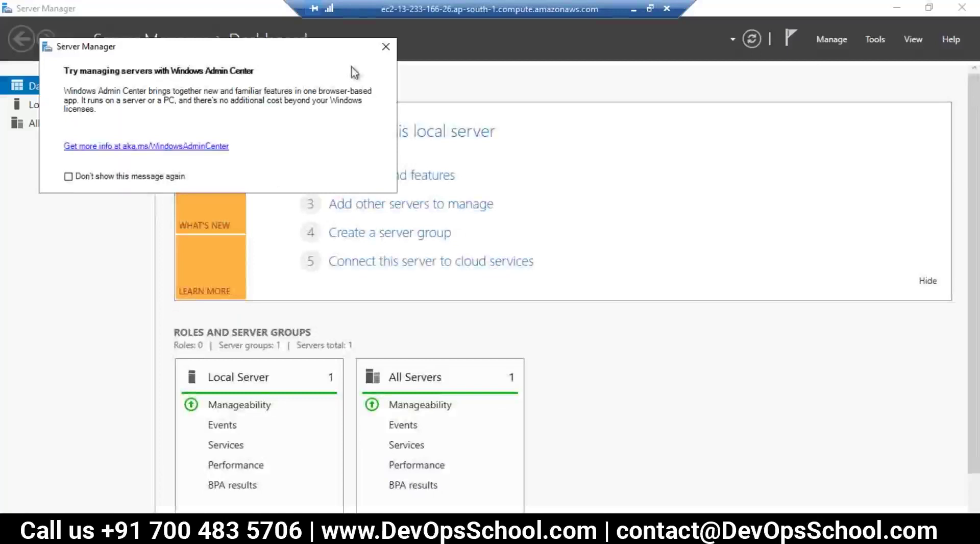
pyautogui.click(385, 49)
pyautogui.click(40, 106)
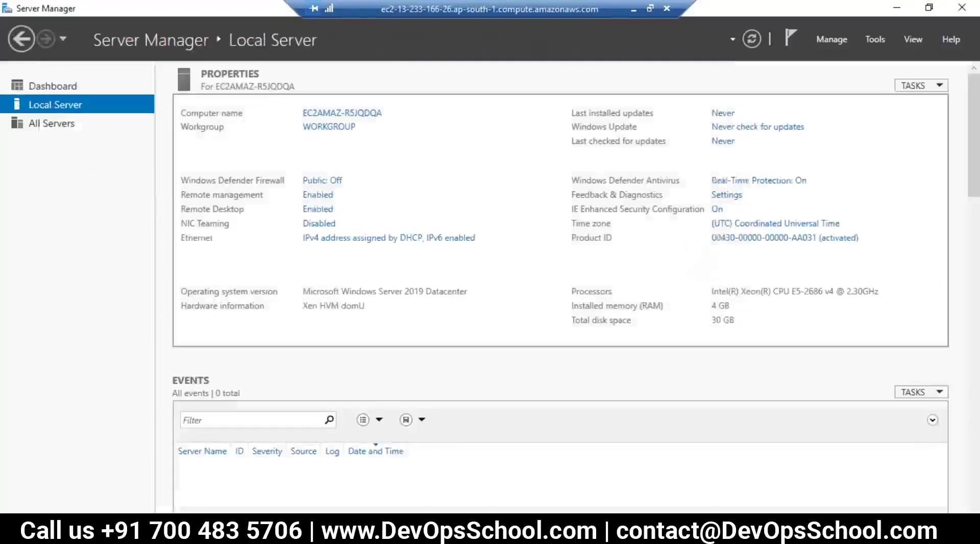
pyautogui.click(717, 210)
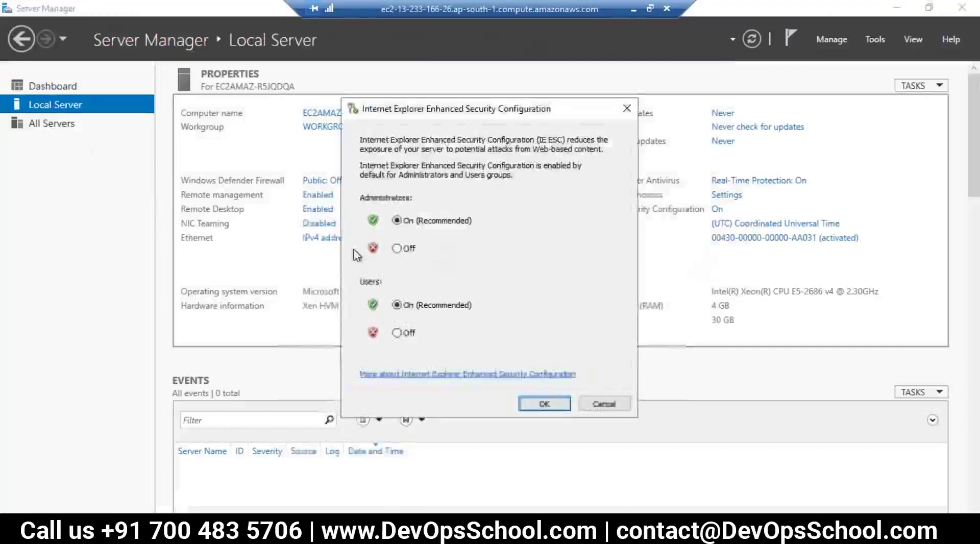
pyautogui.click(404, 251)
pyautogui.click(400, 335)
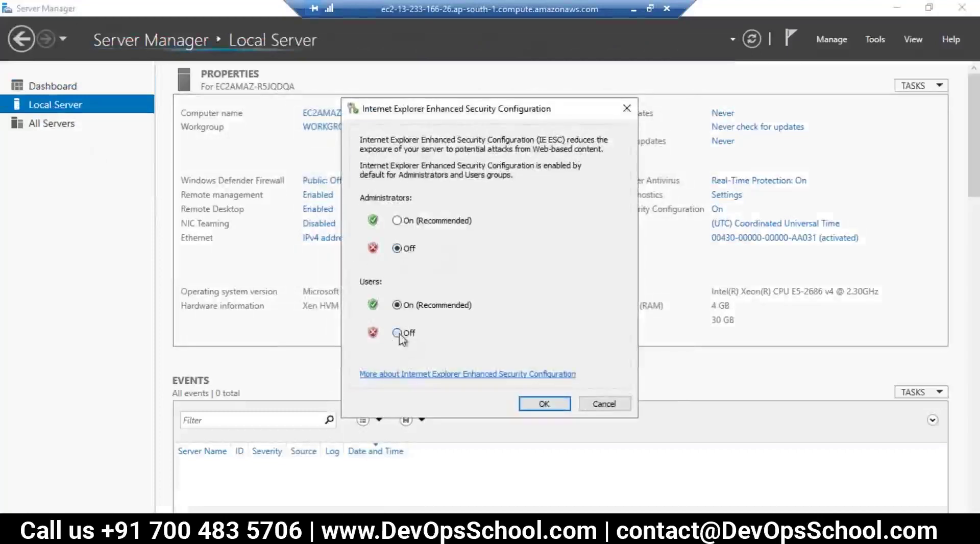
pyautogui.click(544, 404)
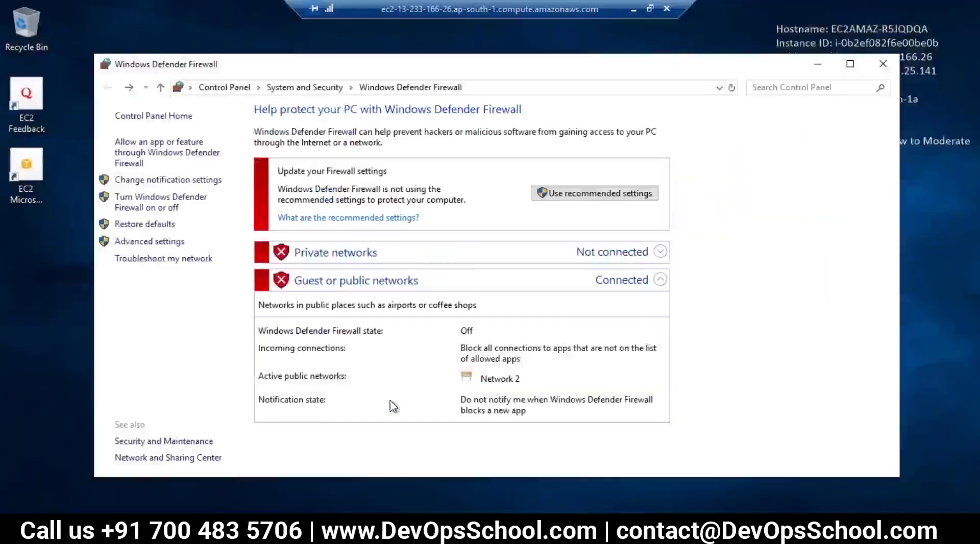
# Close the Firewall window, minimize the remote session, read Steps 3–4, and return to Octopus.
pyautogui.click(882, 63)
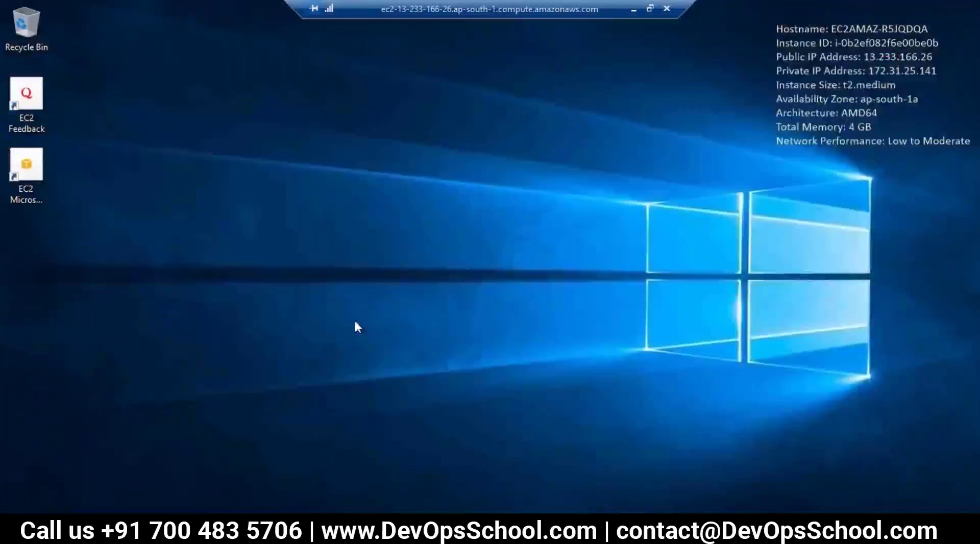
pyautogui.click(633, 8)
pyautogui.click(402, 347)
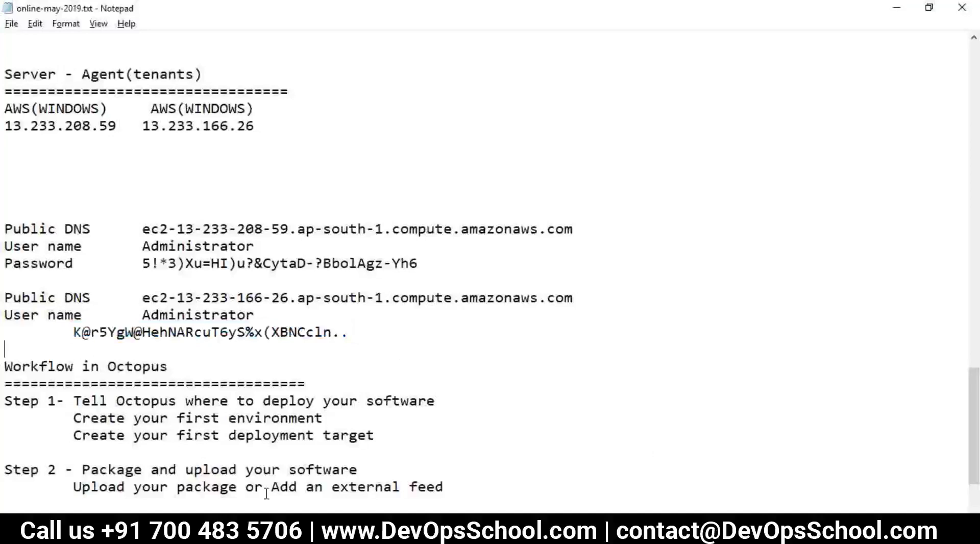
pyautogui.scroll(-3, 261, 489)
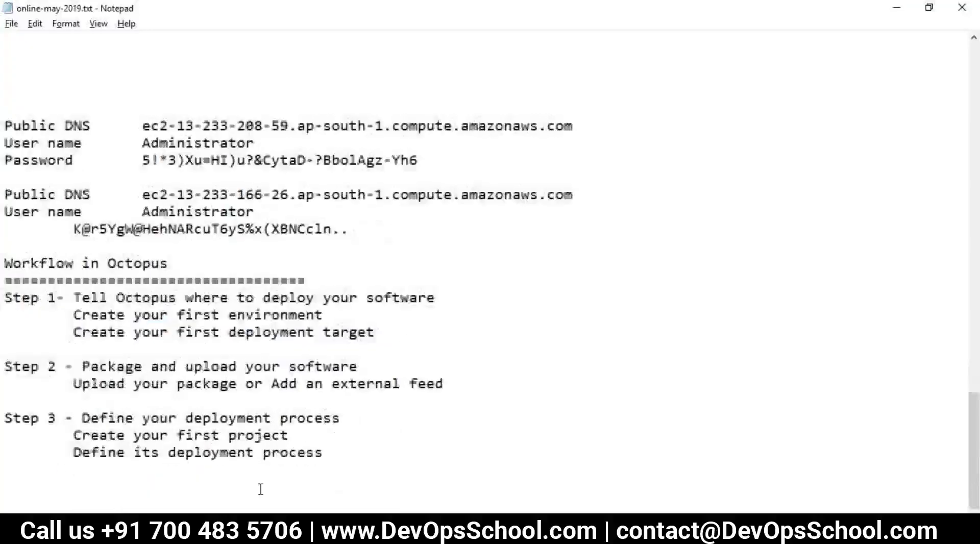
pyautogui.hotkey('alt', 'Tab')
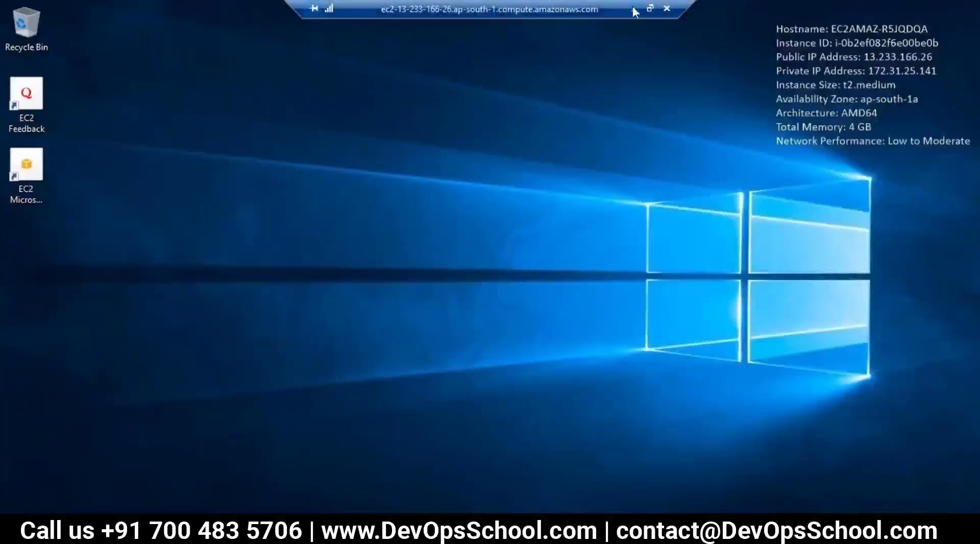
pyautogui.click(633, 9)
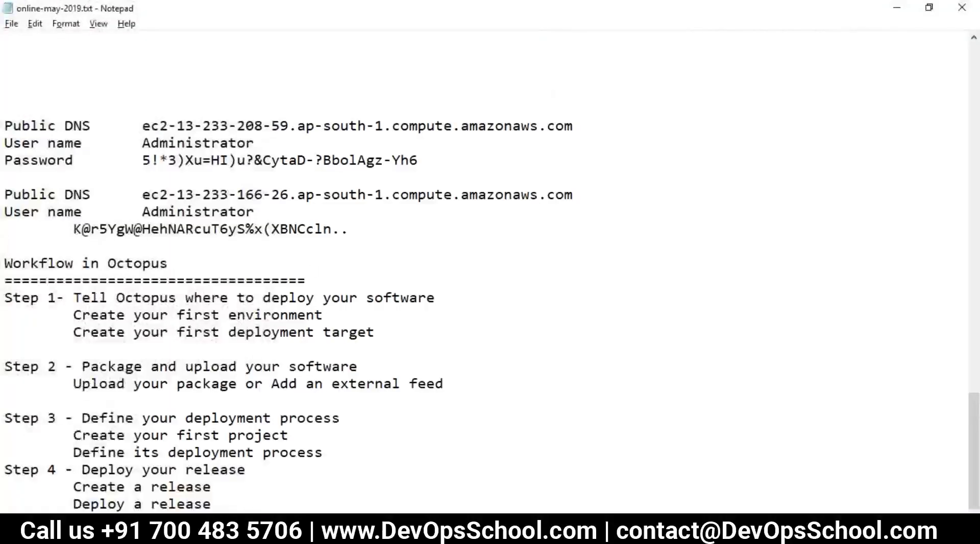
pyautogui.hotkey('alt', 'Tab')
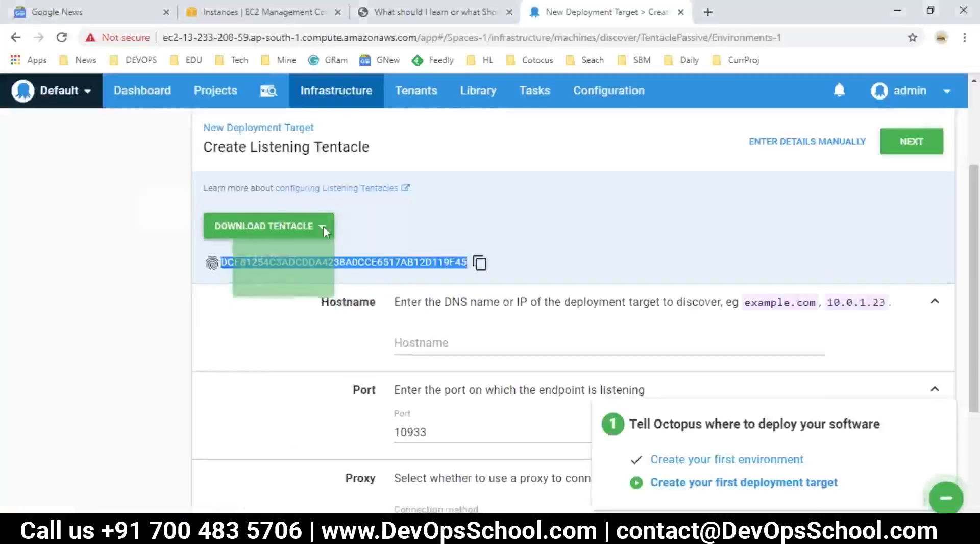
# Copy the 64-bit Tentacle installer link from Octopus and open it in the remote Internet Explorer.
pyautogui.rightClick(249, 295)
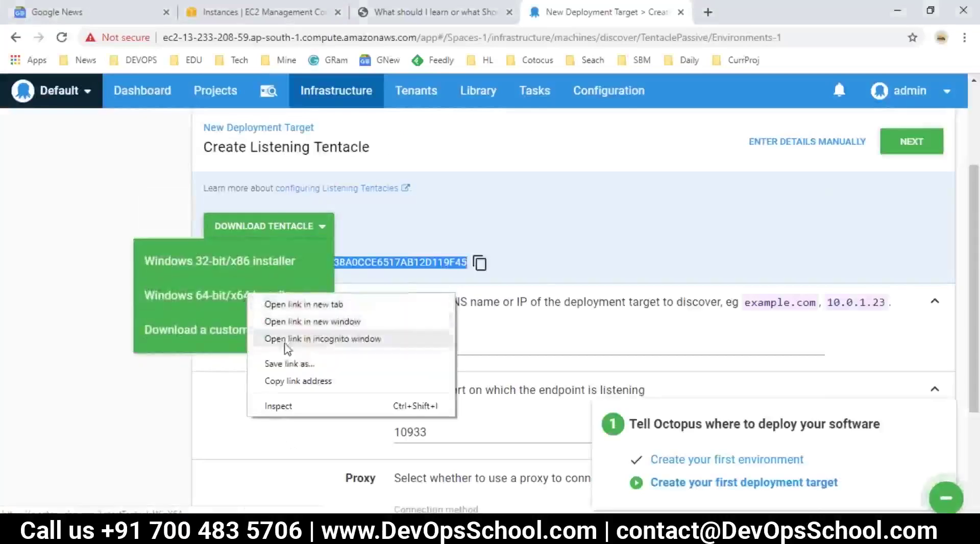
pyautogui.click(307, 382)
pyautogui.hotkey('alt', 'Tab')
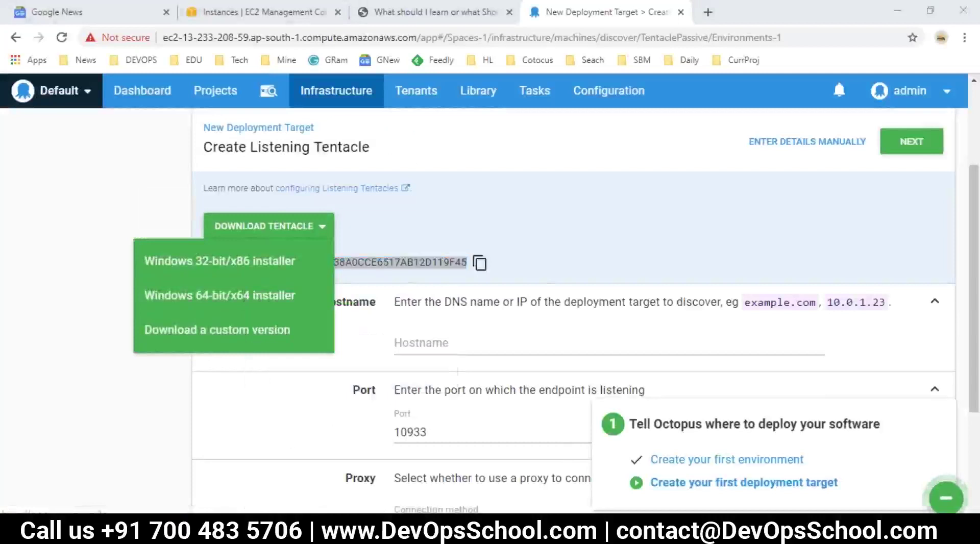
pyautogui.click(512, 460)
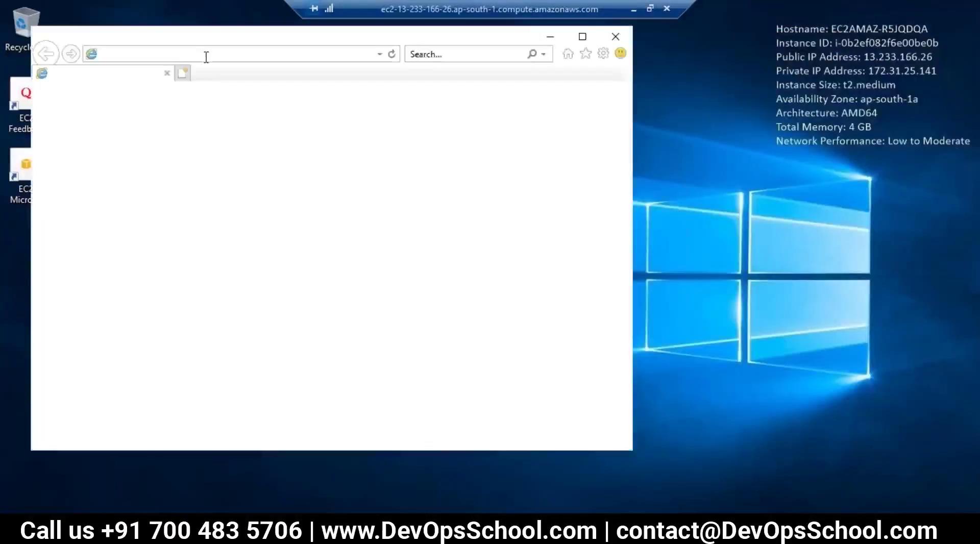
pyautogui.click(206, 57)
pyautogui.hotkey('ctrl', 'v')
pyautogui.press('Return')
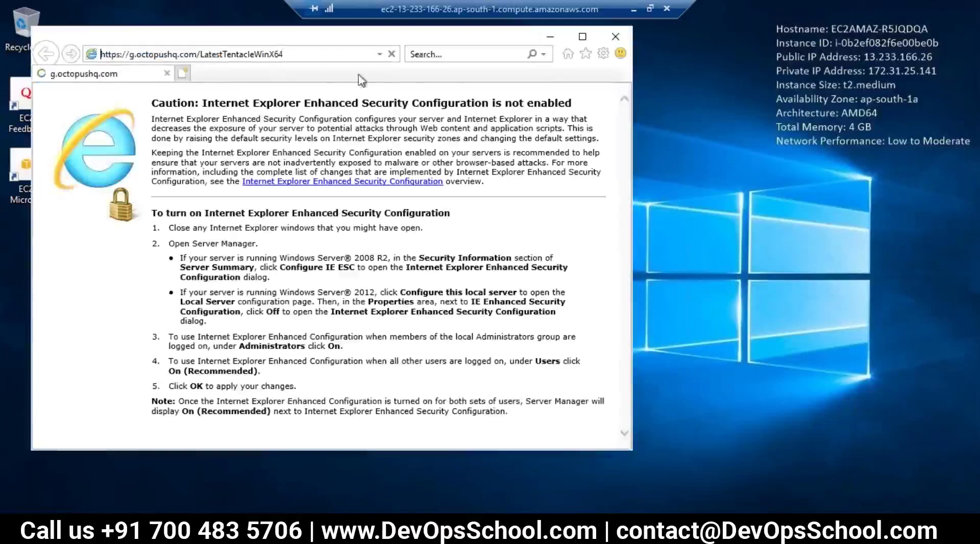
# Recopy the x64 link and run the downloaded Octopus.Tentacle.4.0.1-x64.msi installer.
pyautogui.click(633, 11)
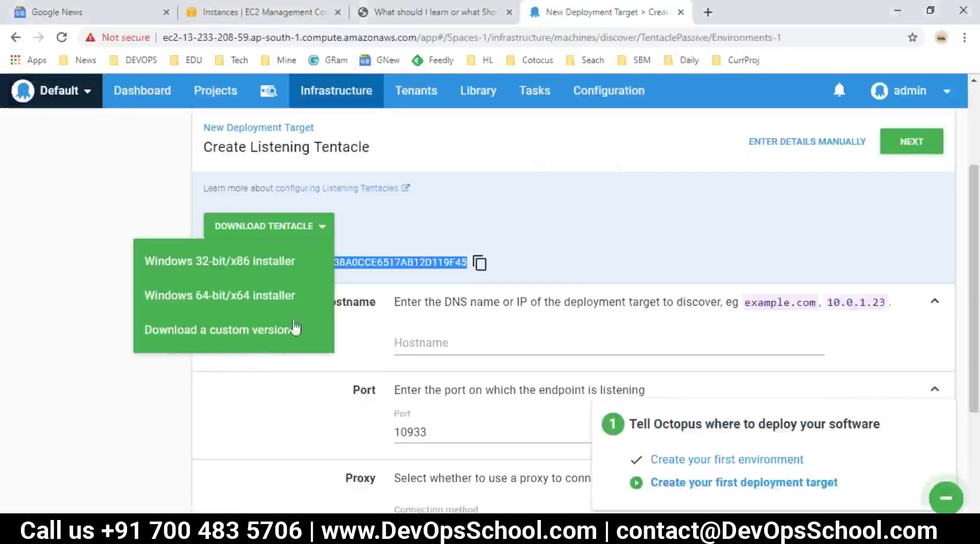
pyautogui.rightClick(262, 299)
pyautogui.click(312, 387)
pyautogui.moveTo(403, 536)
pyautogui.click(447, 459)
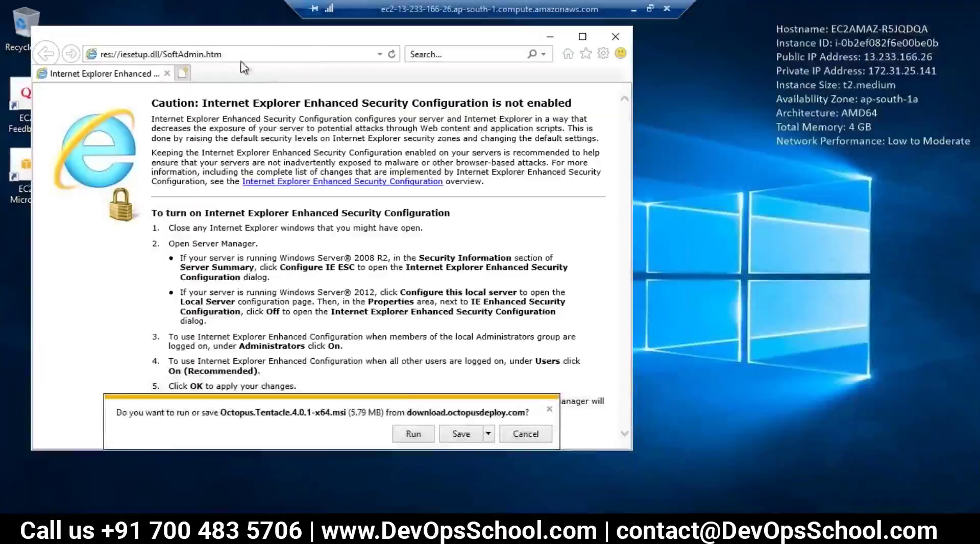
pyautogui.click(444, 435)
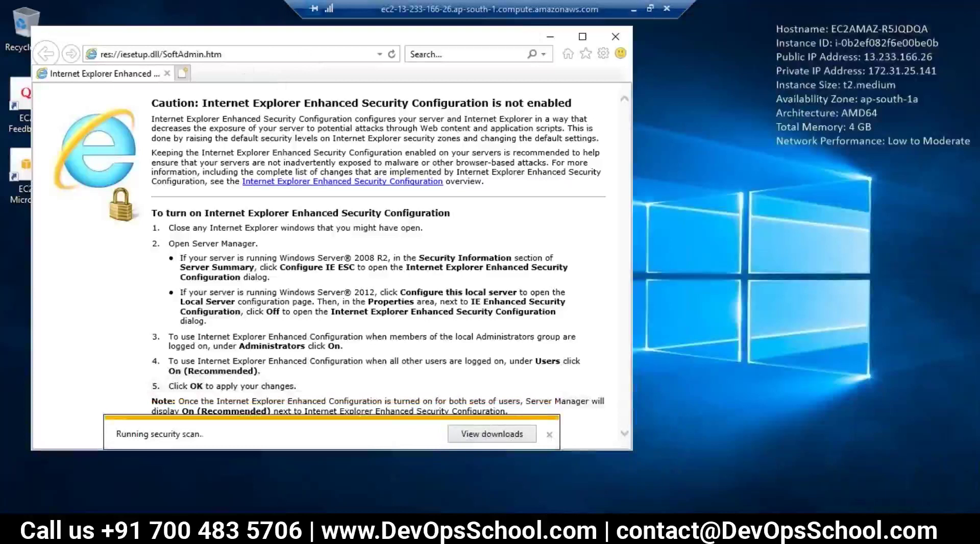
pyautogui.click(358, 434)
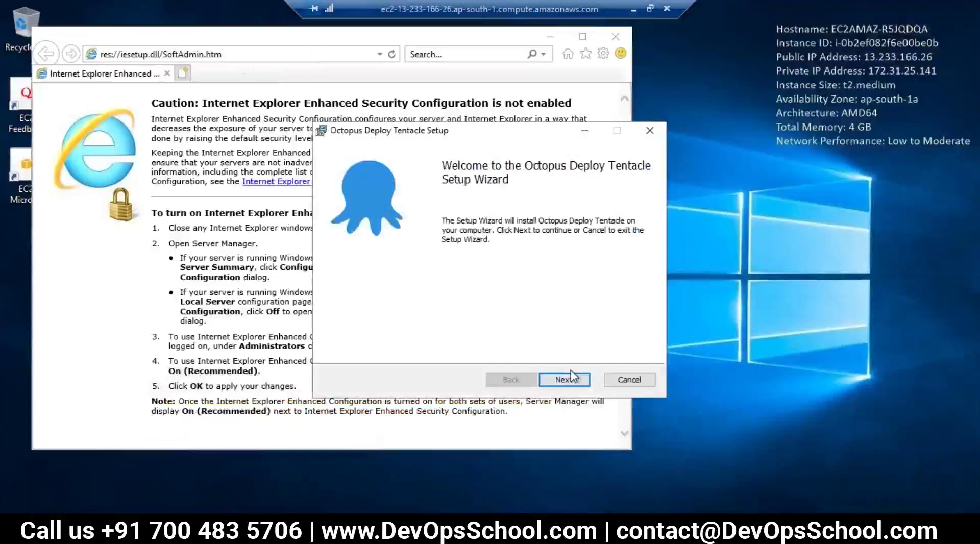
# Accept the license, keep C:\Program Files\Octopus Deploy\Tentacle as the folder, install, and finish.
pyautogui.click(572, 378)
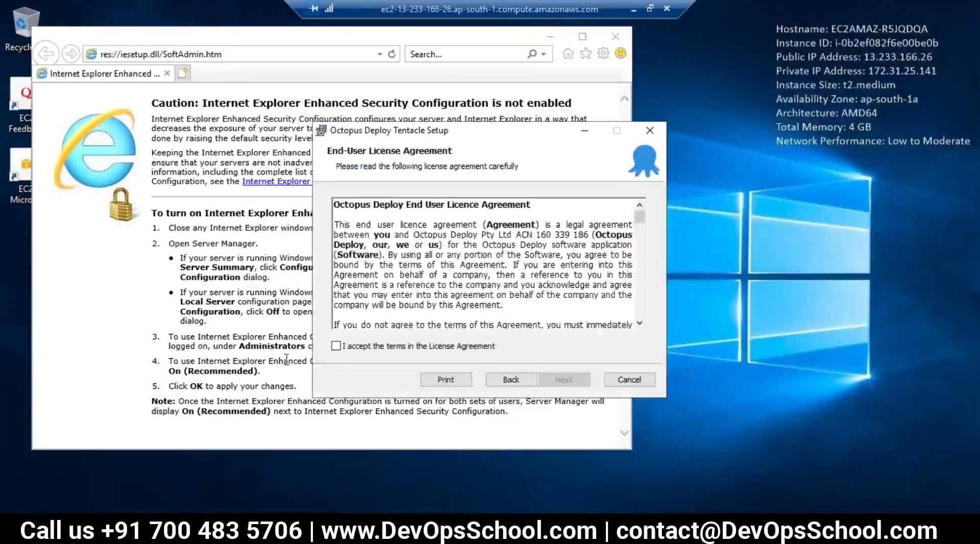
pyautogui.click(351, 347)
pyautogui.click(565, 381)
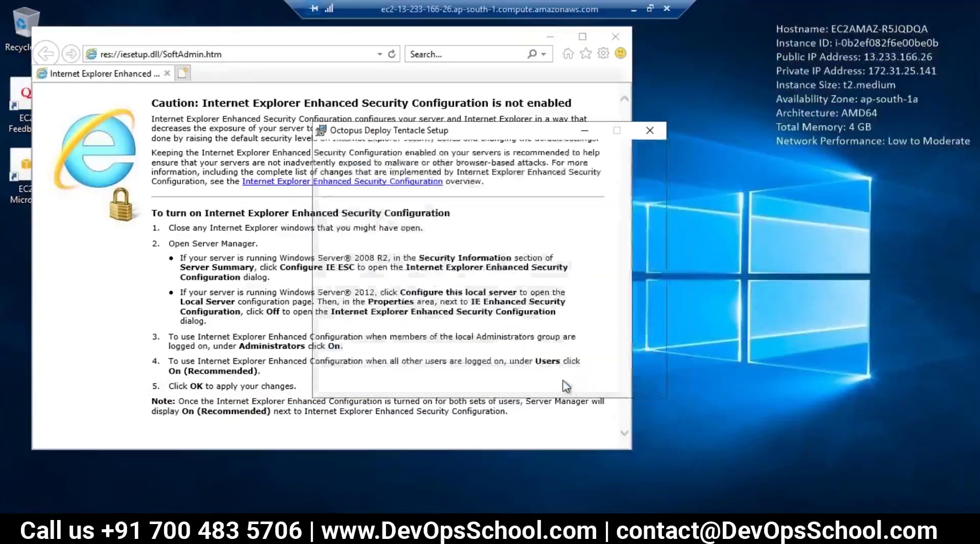
pyautogui.moveTo(484, 243); pyautogui.dragTo(336, 243)
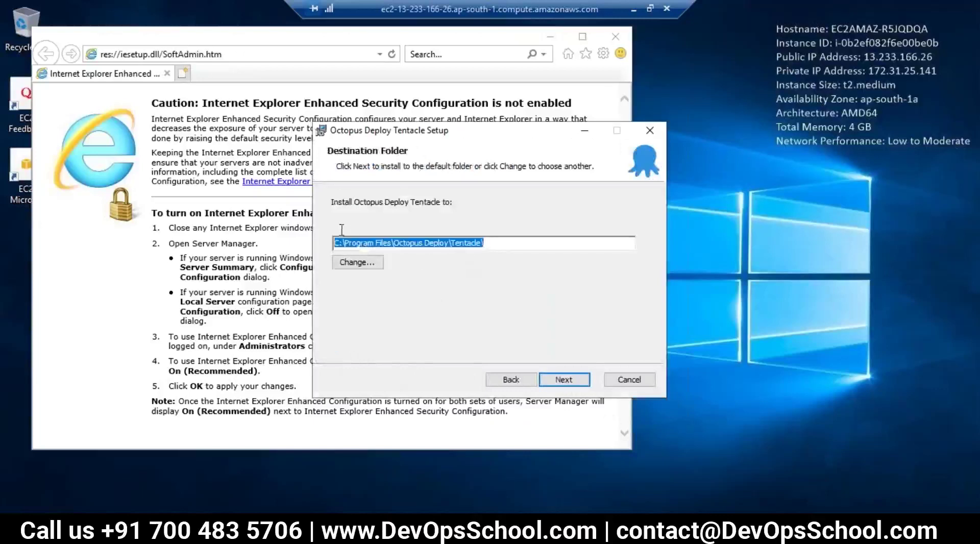
pyautogui.click(564, 380)
pyautogui.click(552, 379)
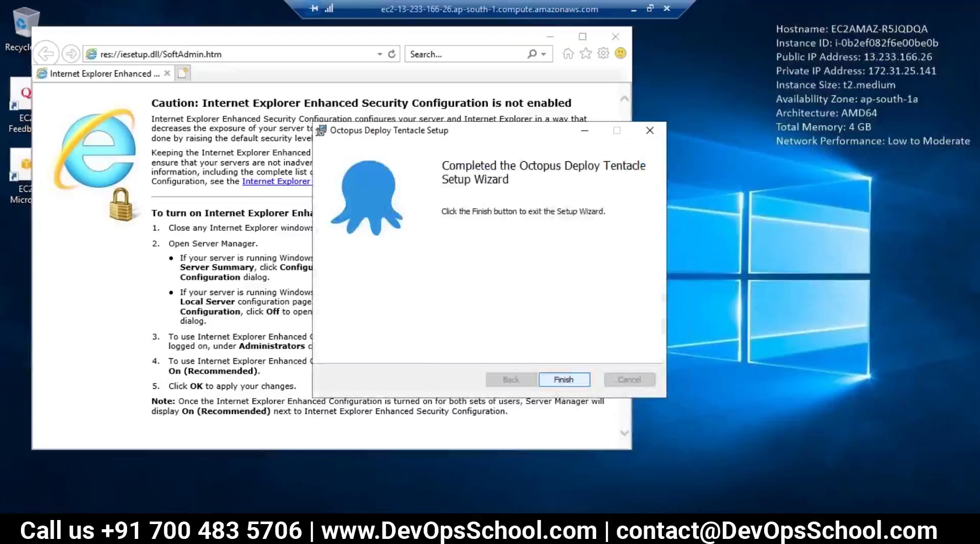
pyautogui.click(556, 379)
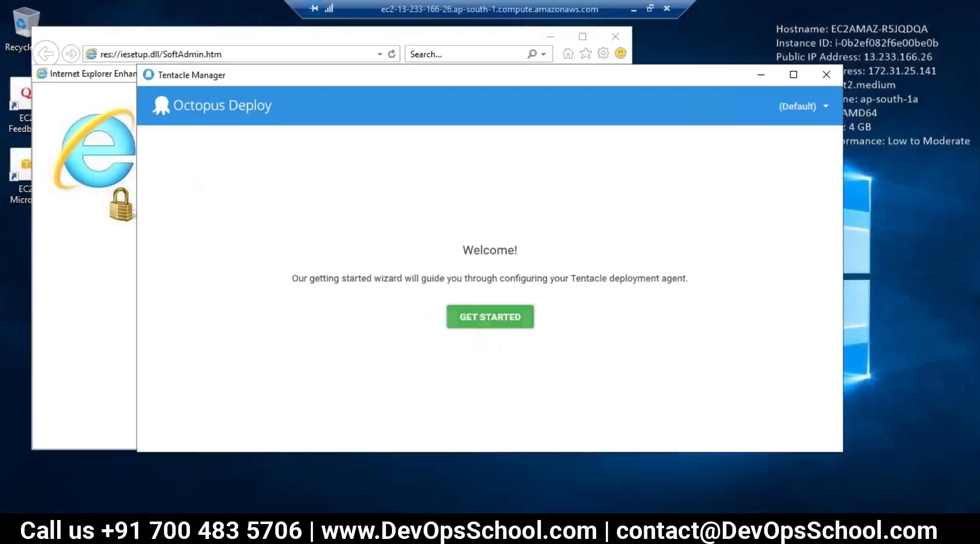
# Start a Listening Tentacle setup, keeping storage at C:\Octopus and C:\Octopus\Applications, reaching port 10933.
pyautogui.click(490, 317)
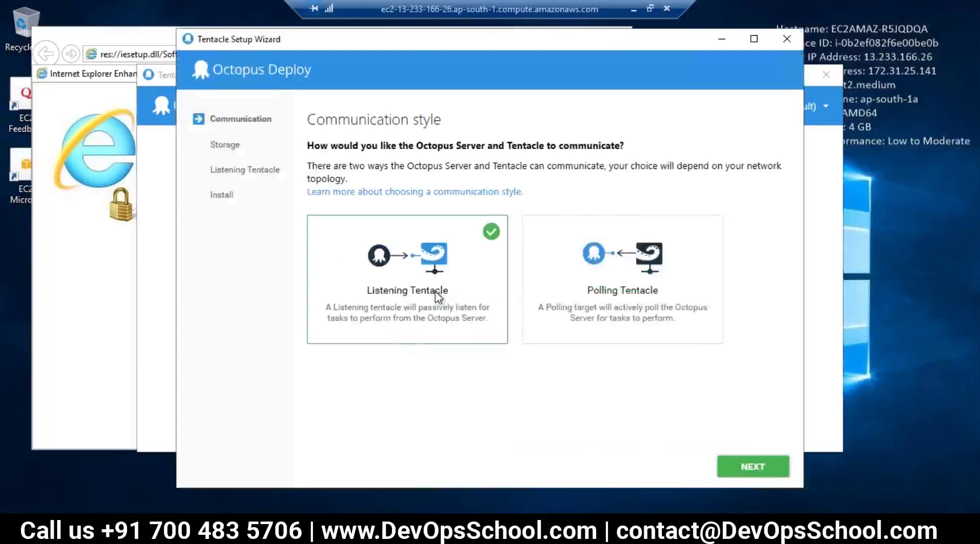
pyautogui.click(745, 467)
pyautogui.click(357, 182)
pyautogui.tripleClick(341, 181)
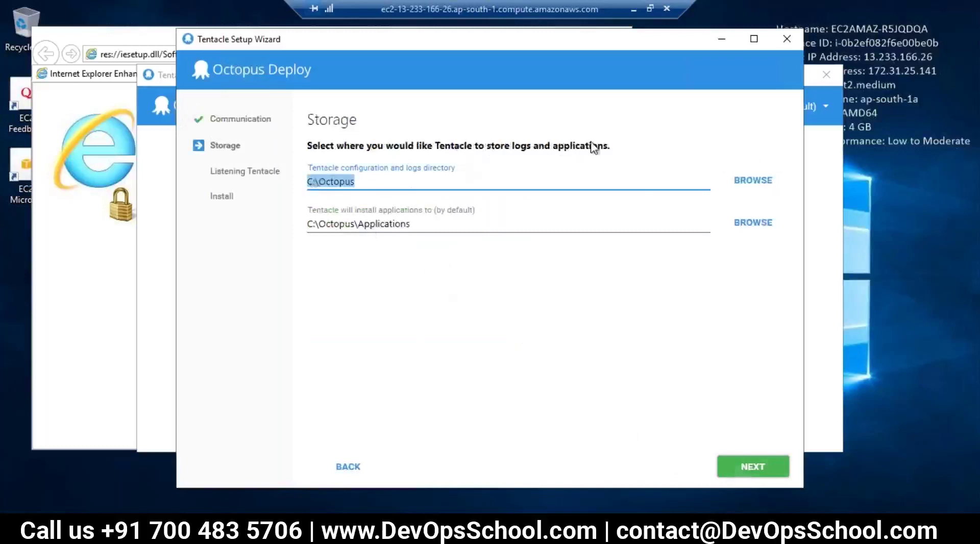
pyautogui.moveTo(422, 224); pyautogui.dragTo(304, 228)
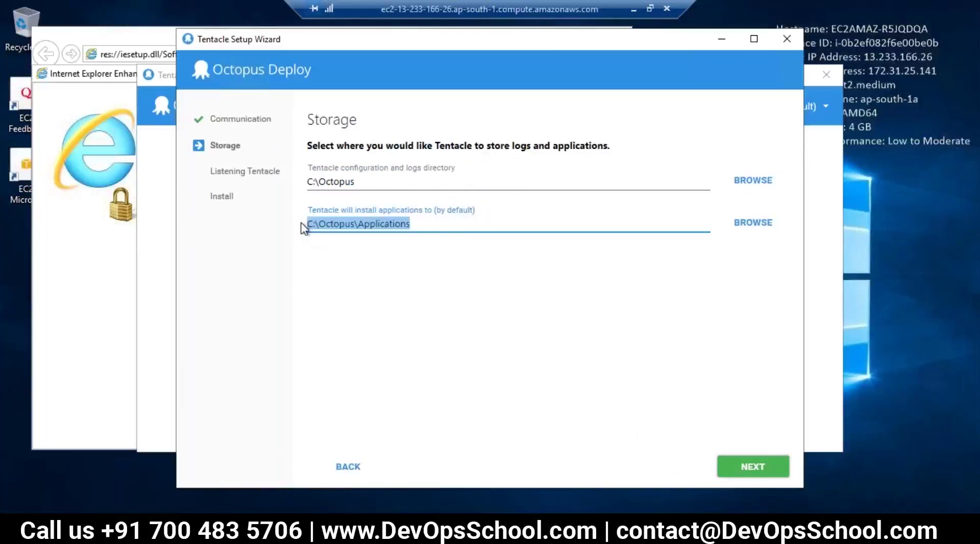
pyautogui.click(372, 230)
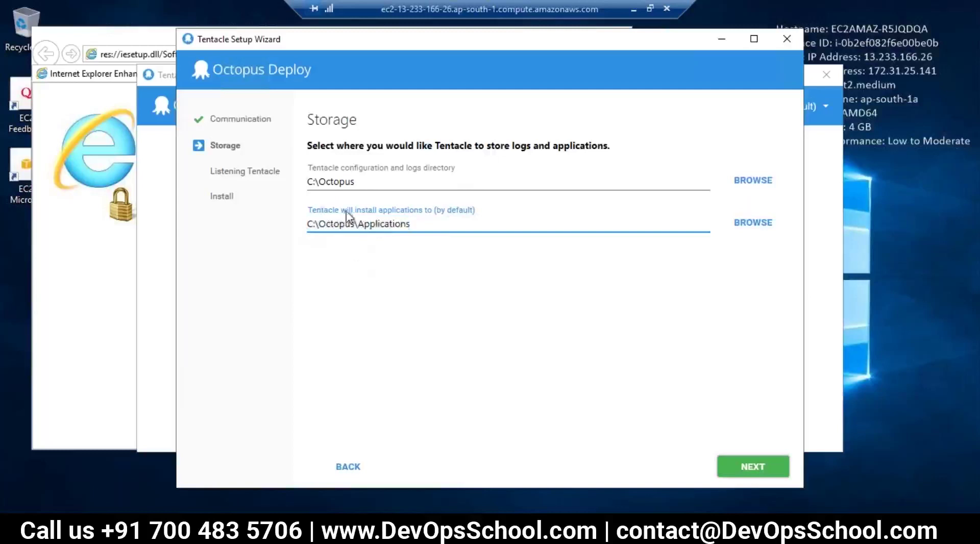
pyautogui.moveTo(411, 224); pyautogui.dragTo(306, 223)
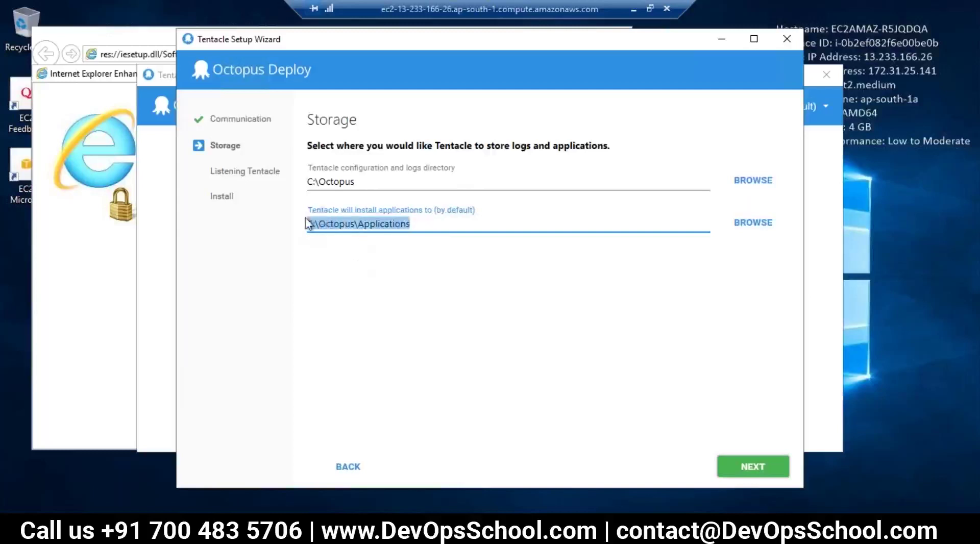
pyautogui.click(751, 476)
pyautogui.moveTo(335, 214); pyautogui.dragTo(304, 215)
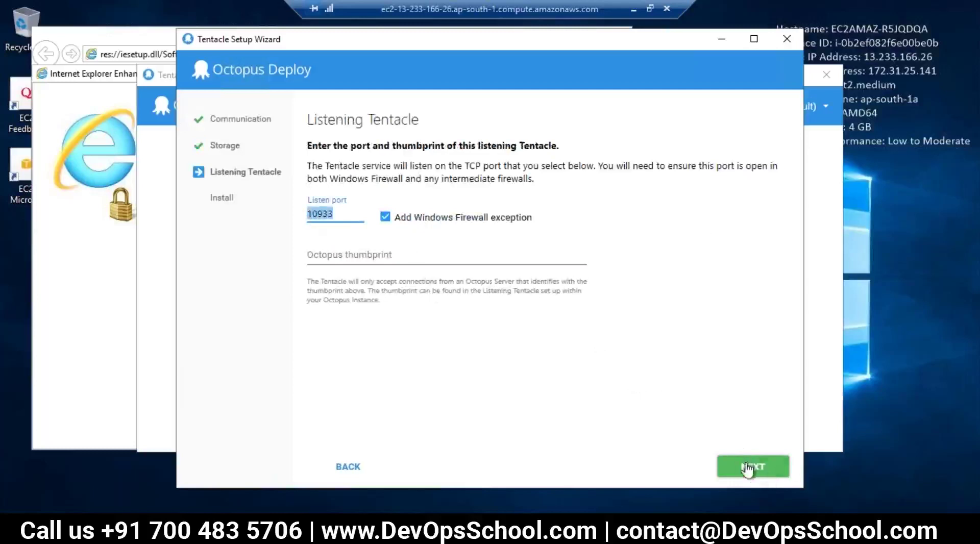
# Paste the Octopus Server thumbprint from the web page into the Tentacle's thumbprint field.
pyautogui.click(748, 470)
pyautogui.click(384, 253)
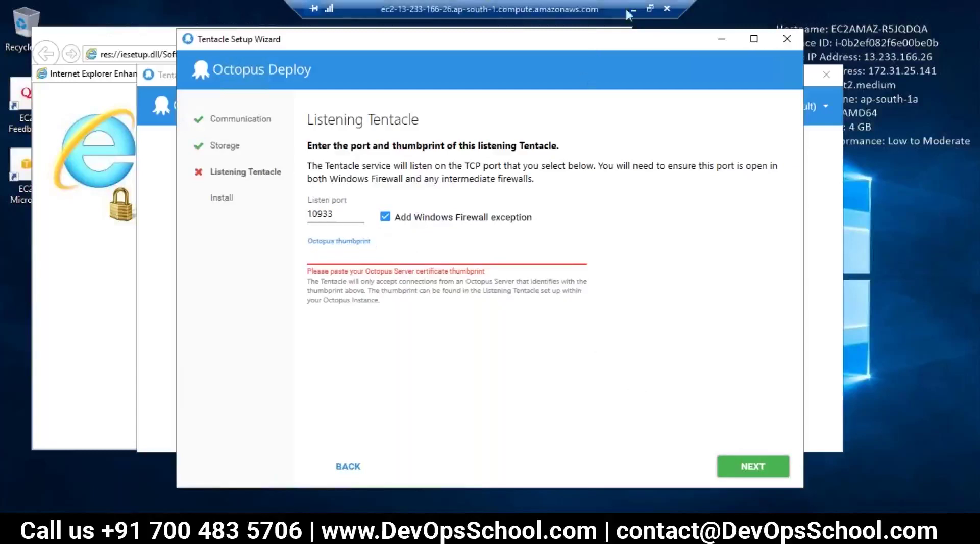
pyautogui.click(634, 9)
pyautogui.click(480, 263)
pyautogui.click(480, 263)
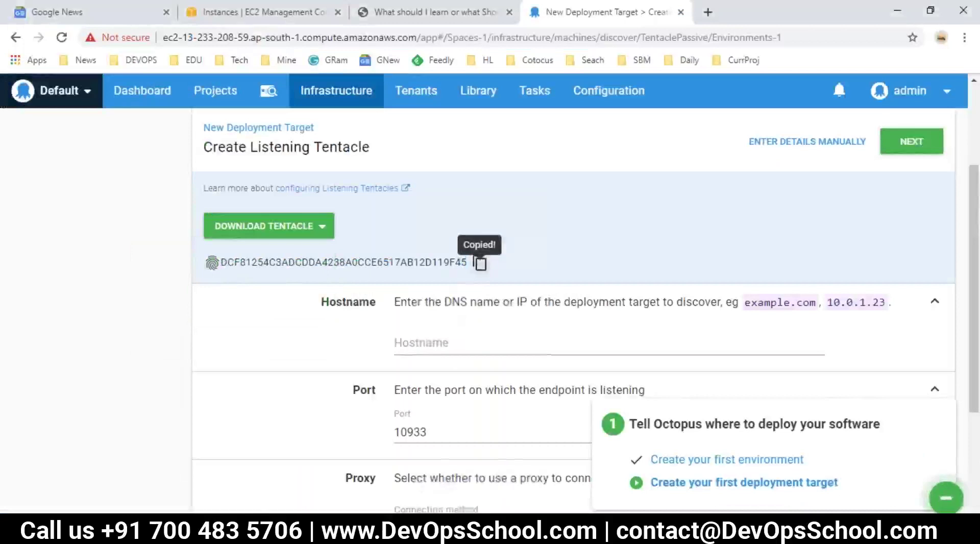
pyautogui.click(482, 472)
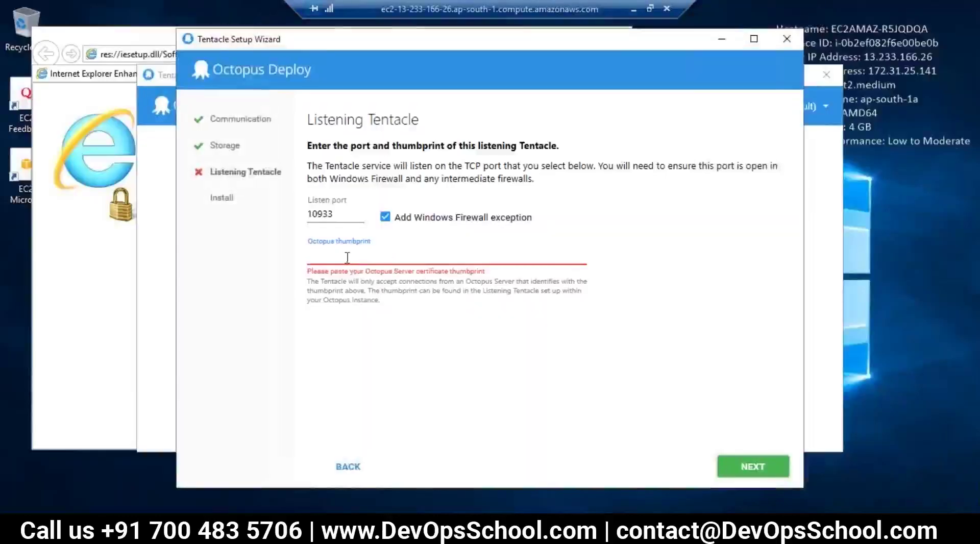
pyautogui.hotkey('ctrl', 'v')
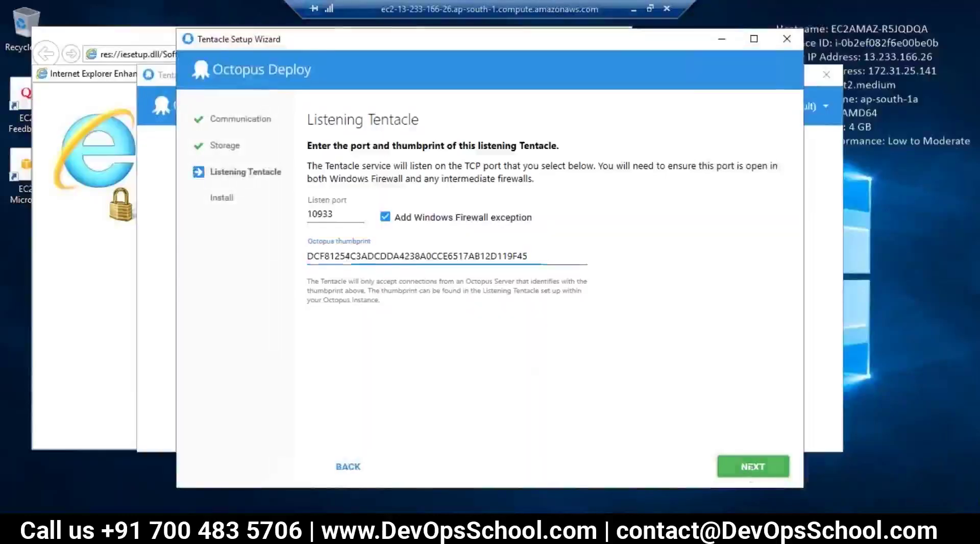
# Install the Tentacle as a running service on port 10933 and finish the wizard.
pyautogui.click(752, 466)
pyautogui.click(513, 185)
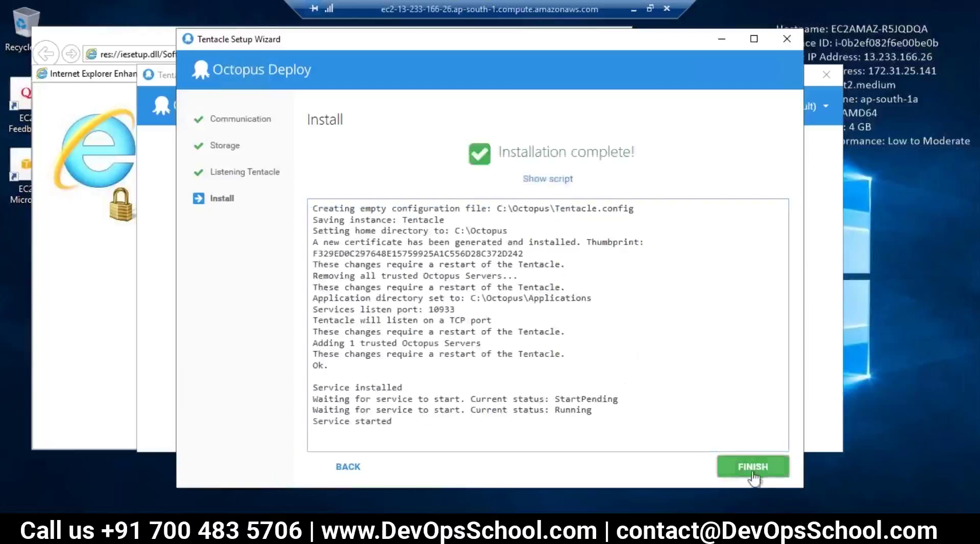
pyautogui.click(754, 467)
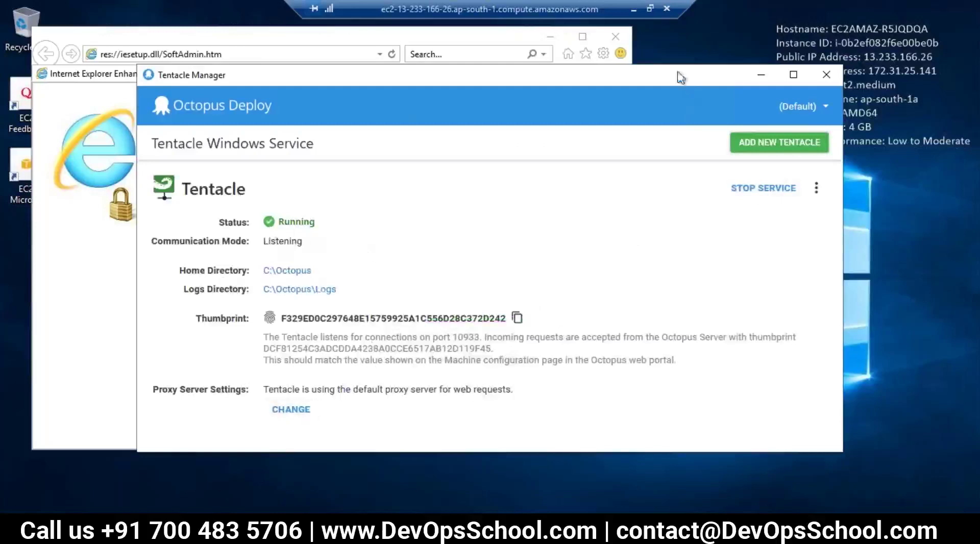
# Copy the agent's EC2 public DNS name from Notepad into the Hostname field.
pyautogui.click(633, 9)
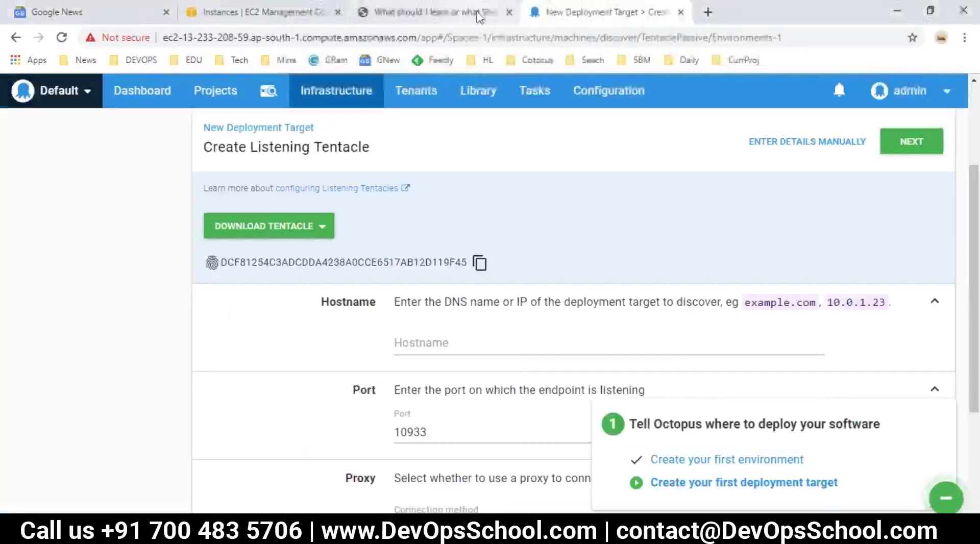
pyautogui.scroll(3, 365, 313)
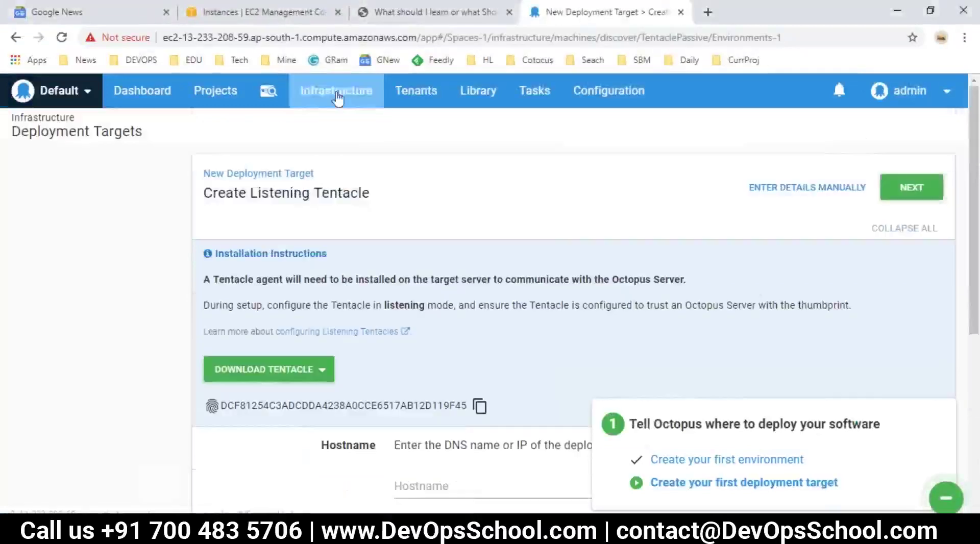
pyautogui.scroll(-3, 337, 332)
pyautogui.scroll(-2, 405, 317)
pyautogui.scroll(2, 427, 306)
pyautogui.click(427, 308)
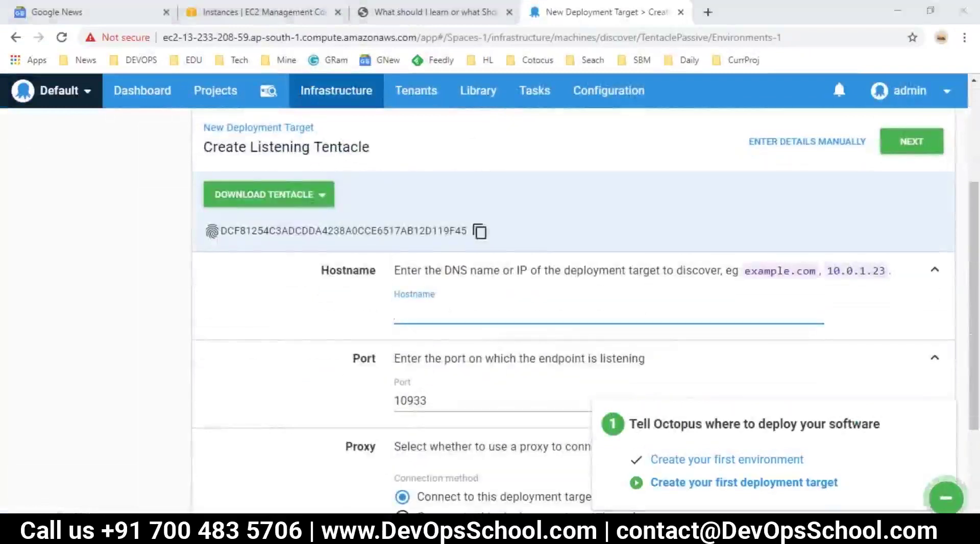
pyautogui.hotkey('alt', 'Tab')
pyautogui.moveTo(170, 199); pyautogui.dragTo(583, 191)
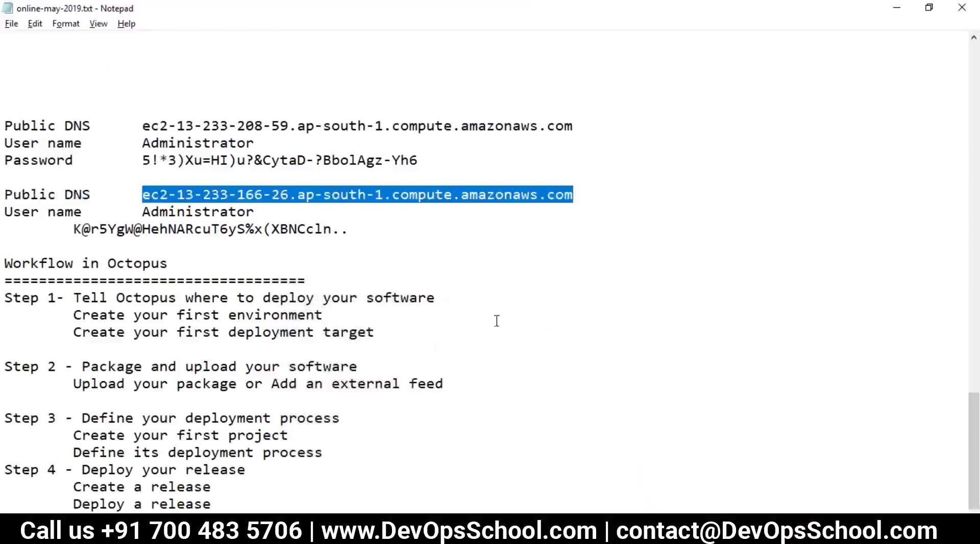
pyautogui.hotkey('ctrl', 'c')
pyautogui.hotkey('alt', 'Tab')
pyautogui.hotkey('ctrl', 'v')
# Confirm port 10933 with a direct connection and discover the Tentacle.
pyautogui.moveTo(415, 313); pyautogui.dragTo(644, 313)
pyautogui.moveTo(394, 330); pyautogui.dragTo(422, 329)
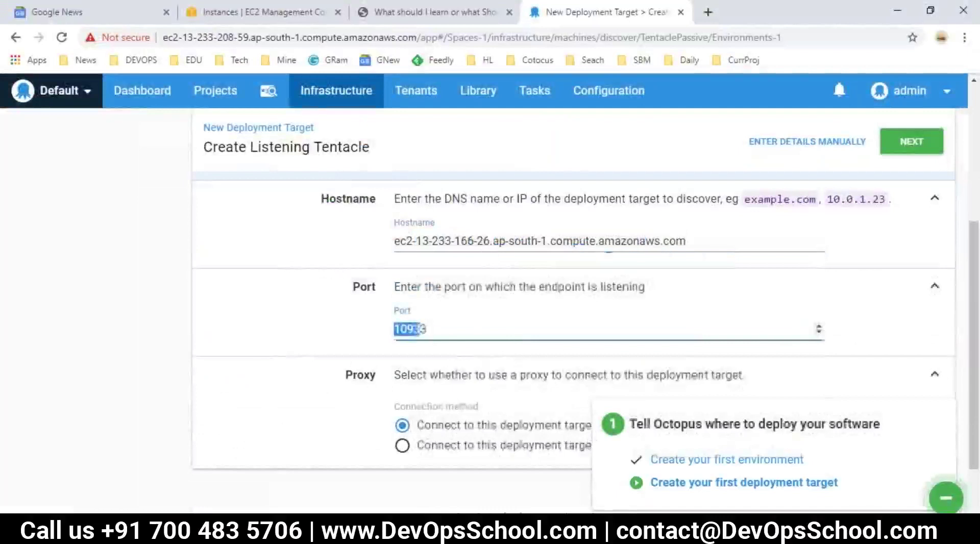
pyautogui.scroll(-2, 492, 365)
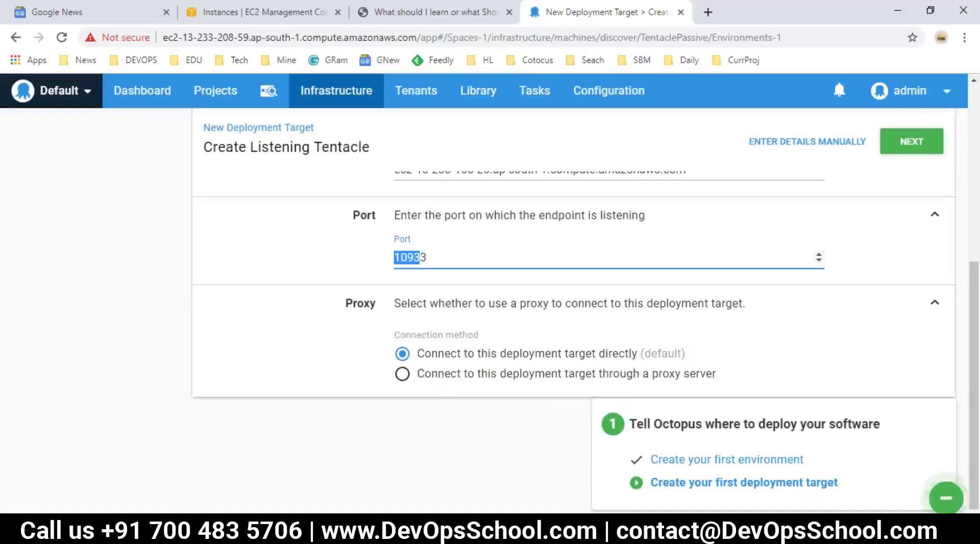
pyautogui.moveTo(394, 305); pyautogui.dragTo(715, 310)
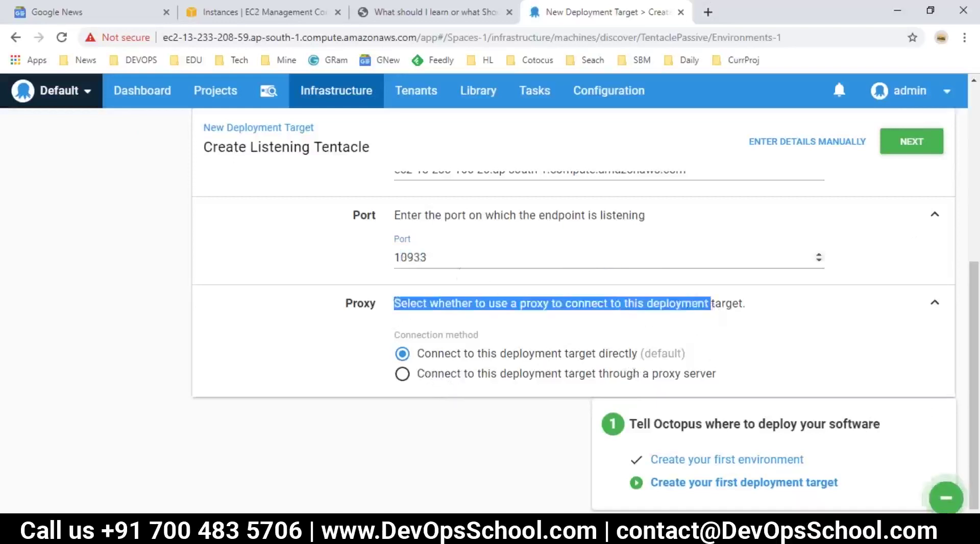
pyautogui.click(444, 259)
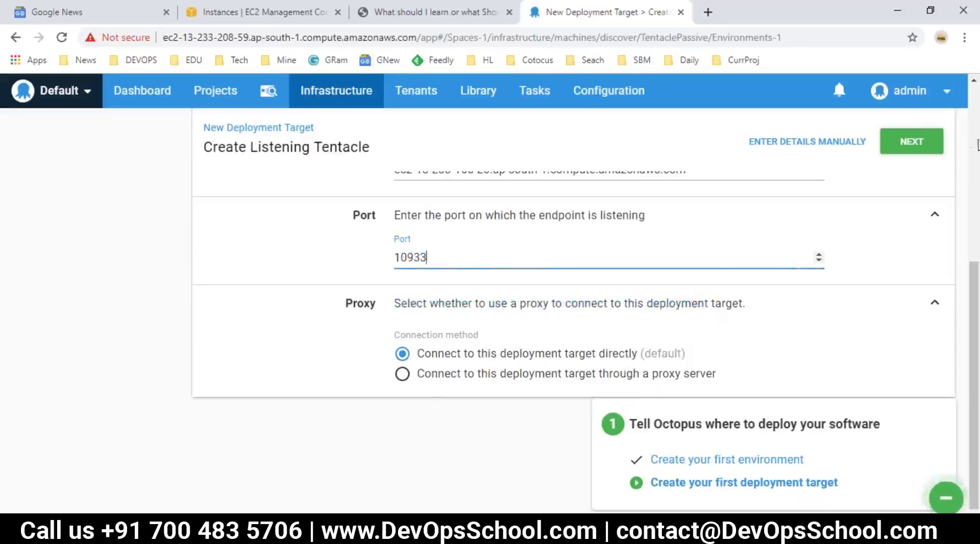
pyautogui.moveTo(438, 258); pyautogui.dragTo(389, 263)
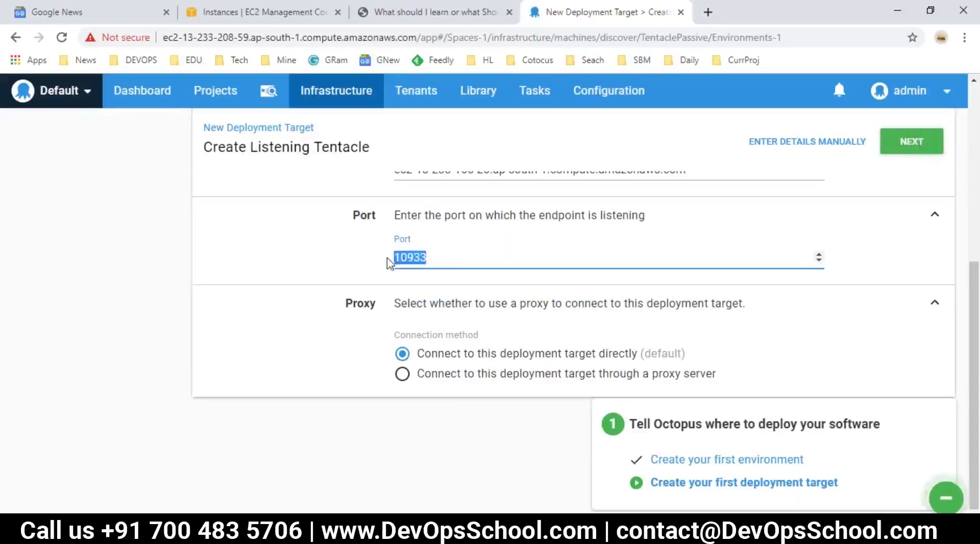
pyautogui.scroll(3, 428, 307)
pyautogui.moveTo(689, 312); pyautogui.dragTo(392, 312)
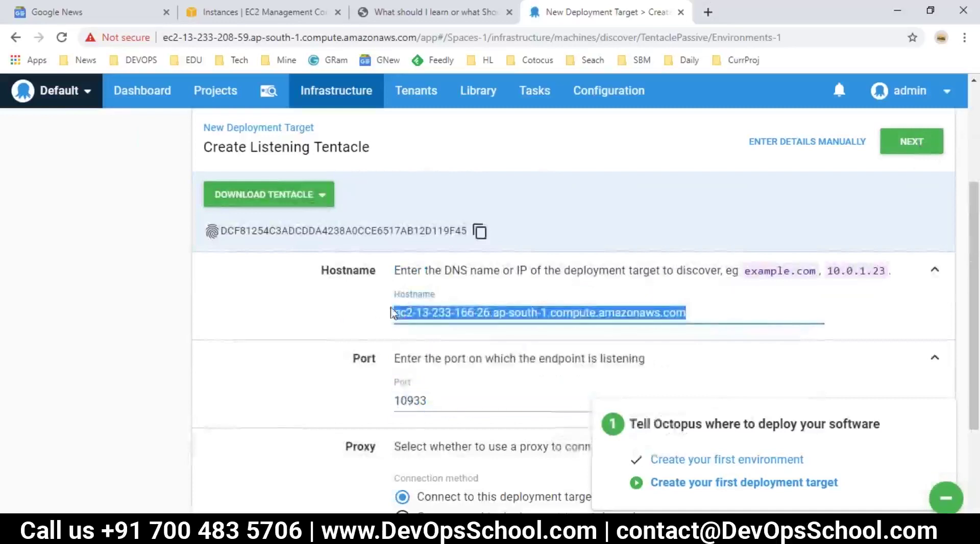
pyautogui.click(923, 144)
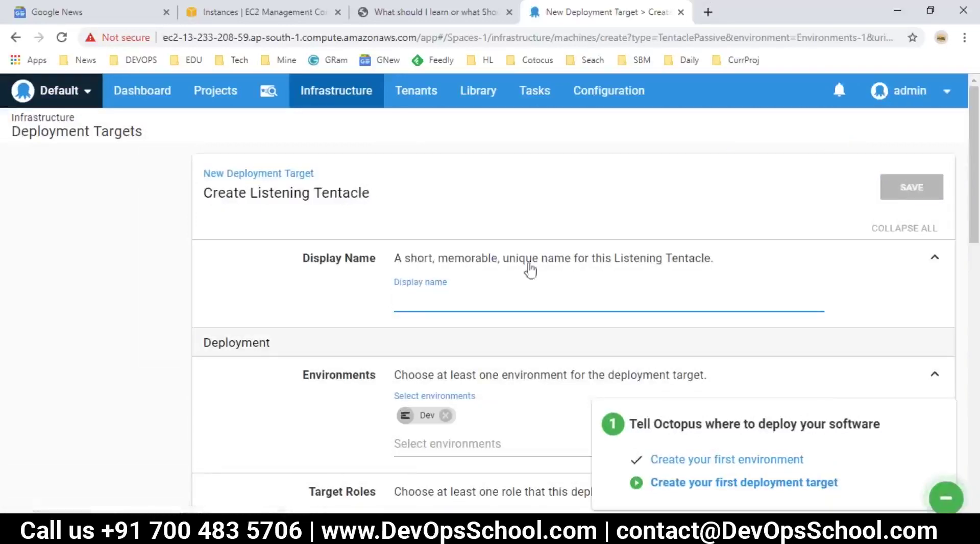
# Enter 'Windows' as the new target's display name and scroll to Target Roles.
pyautogui.moveTo(709, 262); pyautogui.dragTo(483, 265)
pyautogui.click(426, 305)
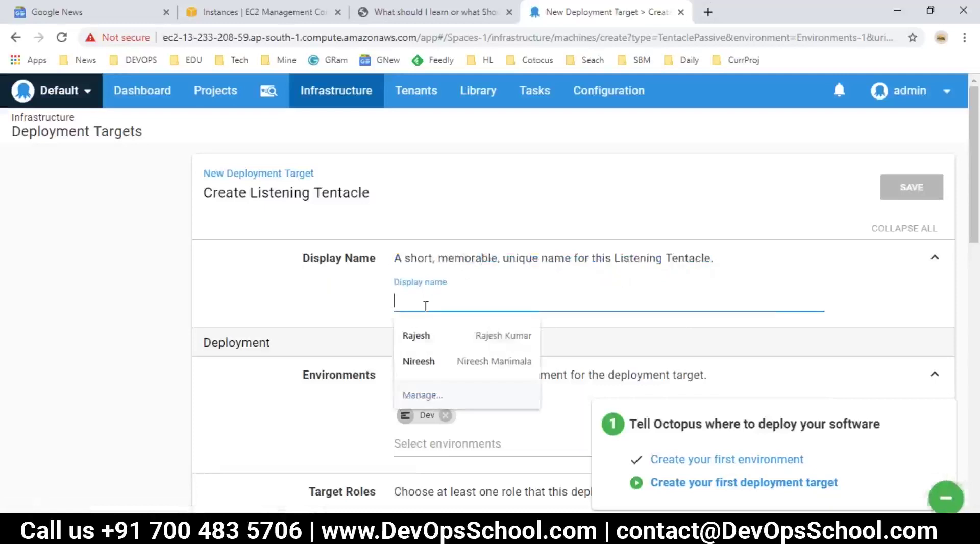
pyautogui.click(334, 296)
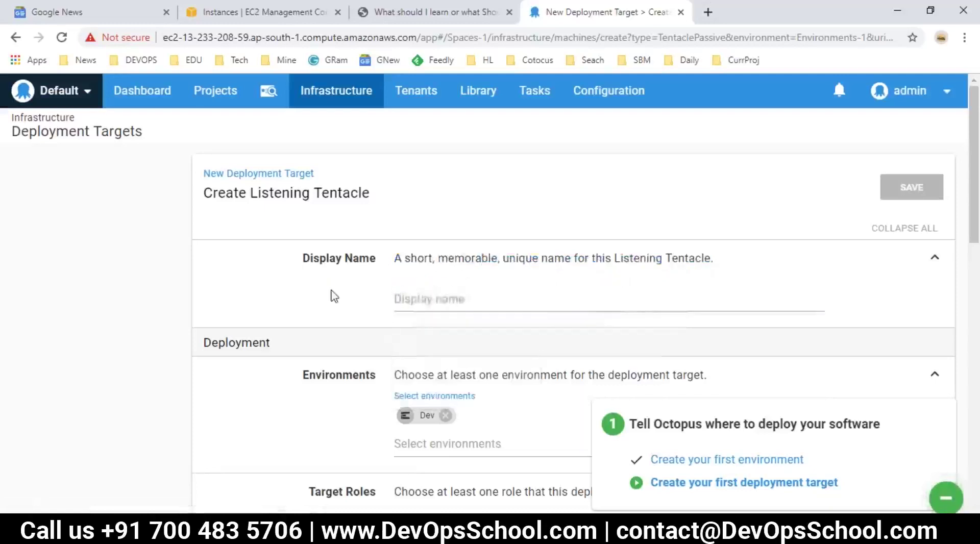
pyautogui.click(406, 295)
pyautogui.write('Windows1')
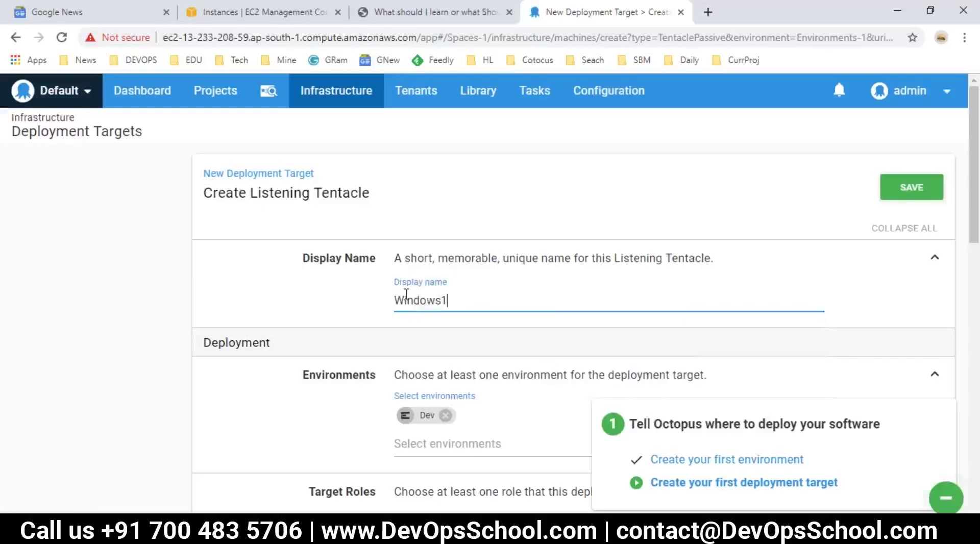
pyautogui.scroll(-3, 407, 295)
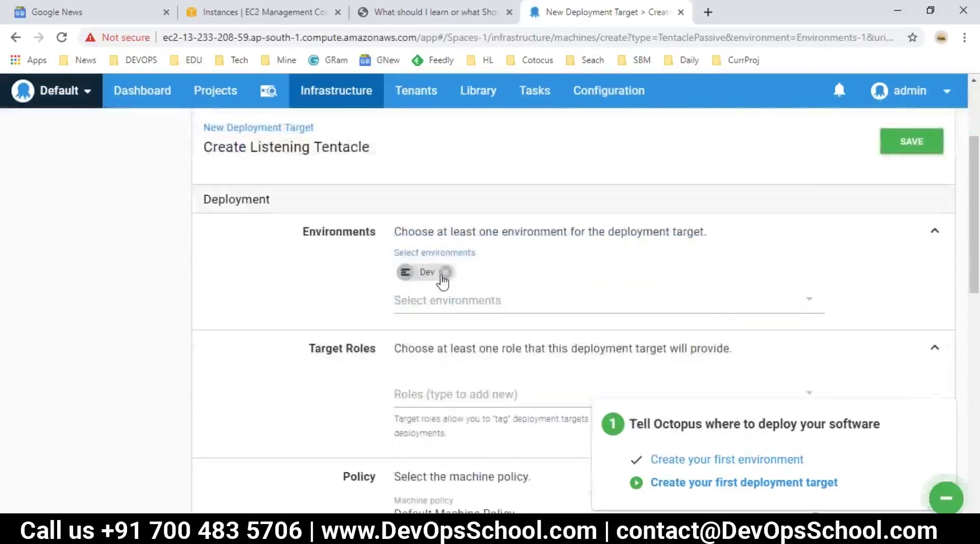
pyautogui.moveTo(374, 357); pyautogui.dragTo(348, 357)
# Bring up the server notes in Notepad.
pyautogui.hotkey('alt', 'Tab')
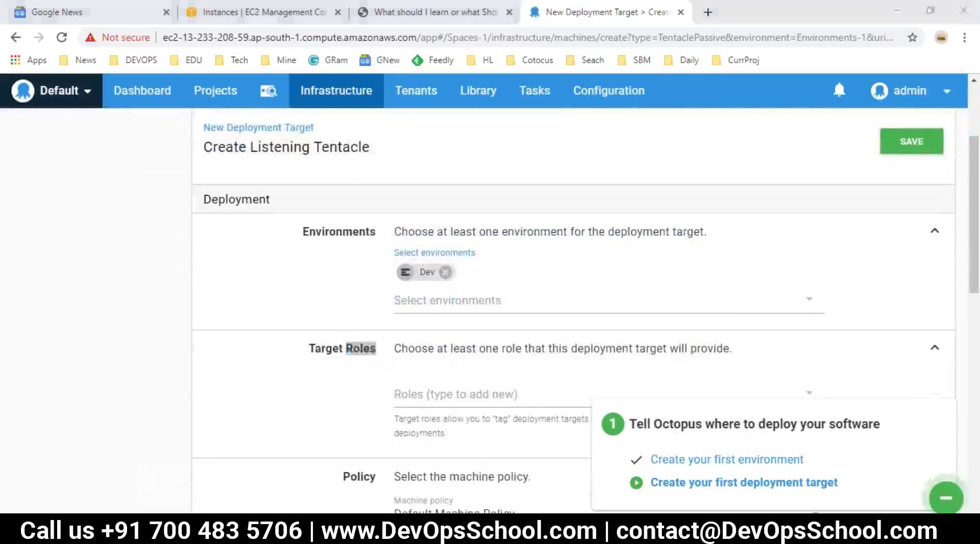
pyautogui.scroll(3, 220, 346)
pyautogui.scroll(-3, 220, 345)
# Review the Complexities notes covering the IIS, TOMCAT and MYSQL server lines.
pyautogui.scroll(14, 220, 346)
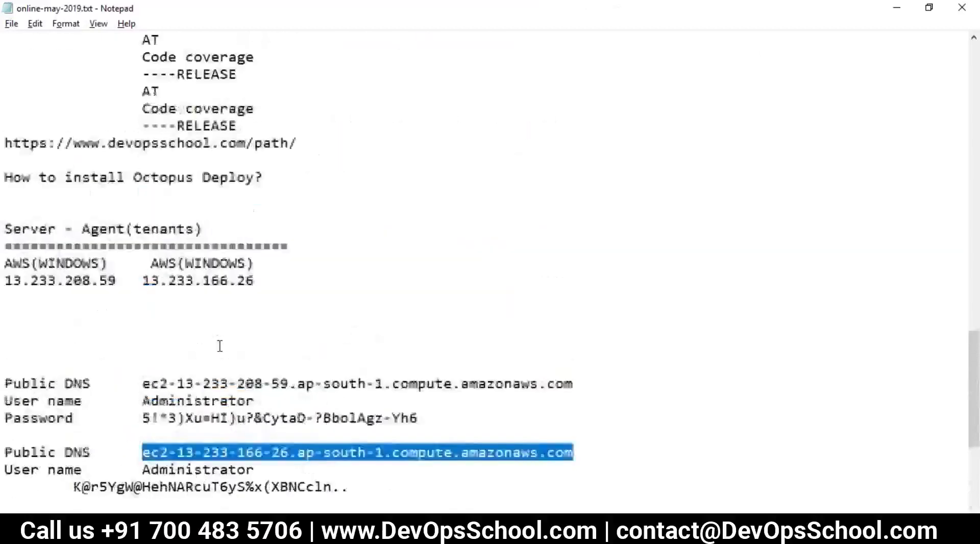
pyautogui.scroll(-1, 220, 346)
pyautogui.click(205, 315)
pyautogui.moveTo(204, 314); pyautogui.dragTo(280, 367)
pyautogui.click(279, 383)
pyautogui.moveTo(352, 349); pyautogui.dragTo(306, 349)
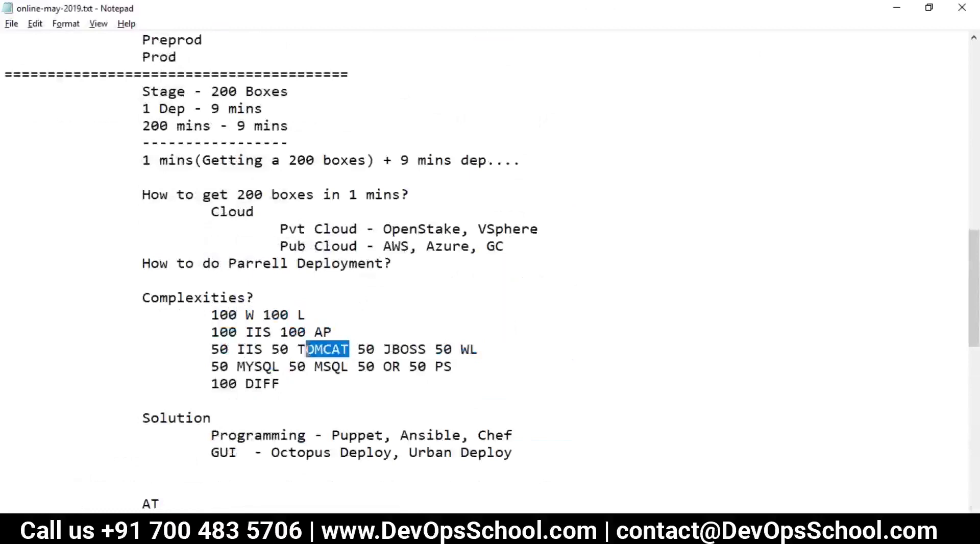
pyautogui.moveTo(220, 349); pyautogui.dragTo(298, 372)
pyautogui.click(224, 362)
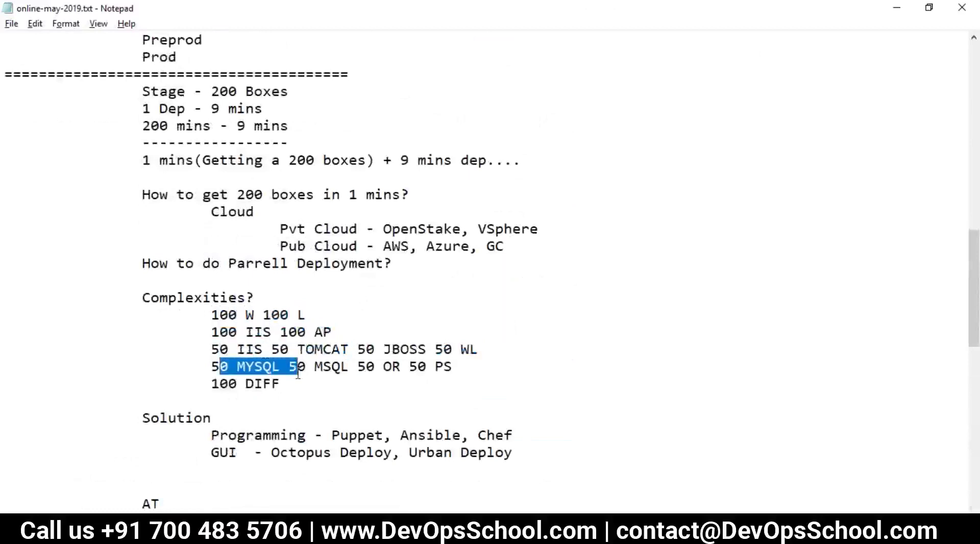
pyautogui.moveTo(212, 332); pyautogui.dragTo(313, 372)
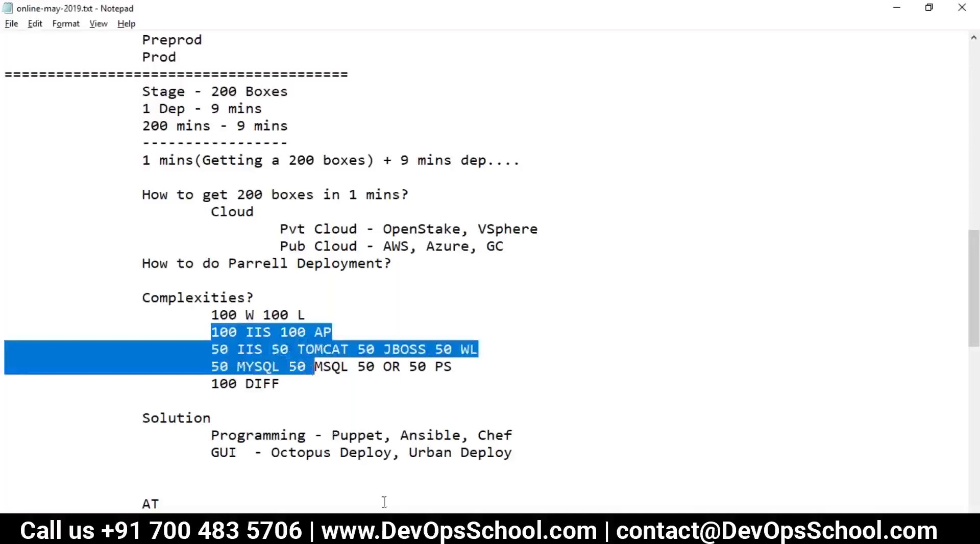
# Return to the Octopus target form and focus the Target Roles field.
pyautogui.click(415, 534)
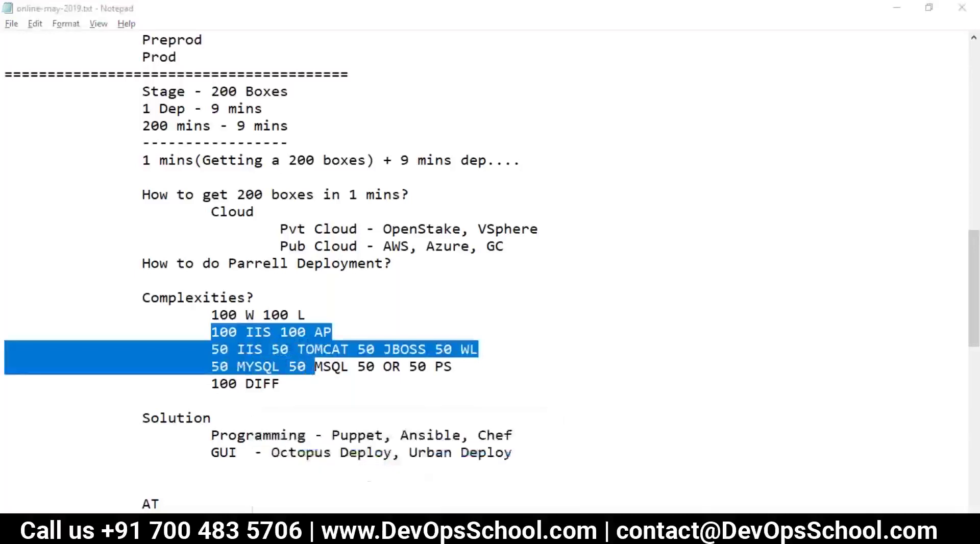
pyautogui.hotkey('alt', 'Tab')
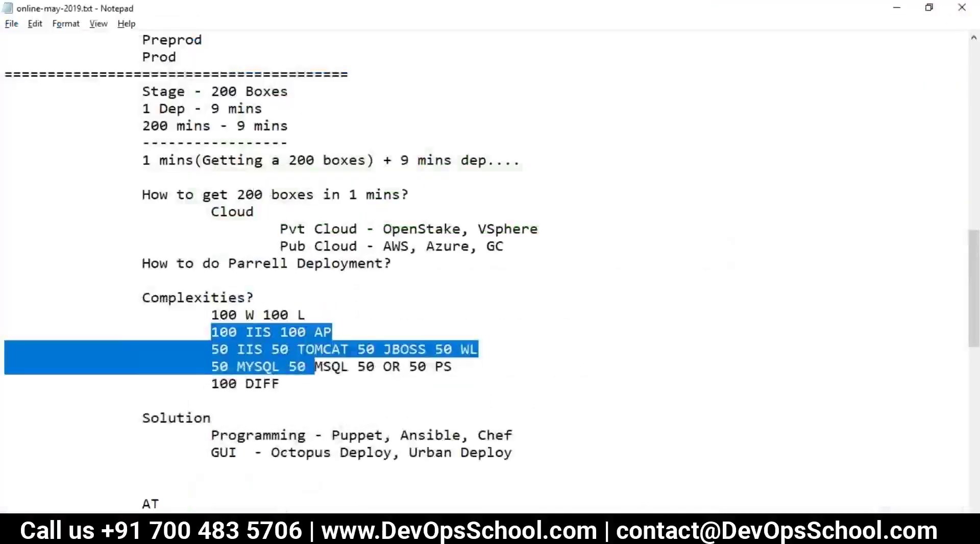
pyautogui.hotkey('alt', 'Tab')
pyautogui.click(392, 396)
pyautogui.scroll(-2, 416, 324)
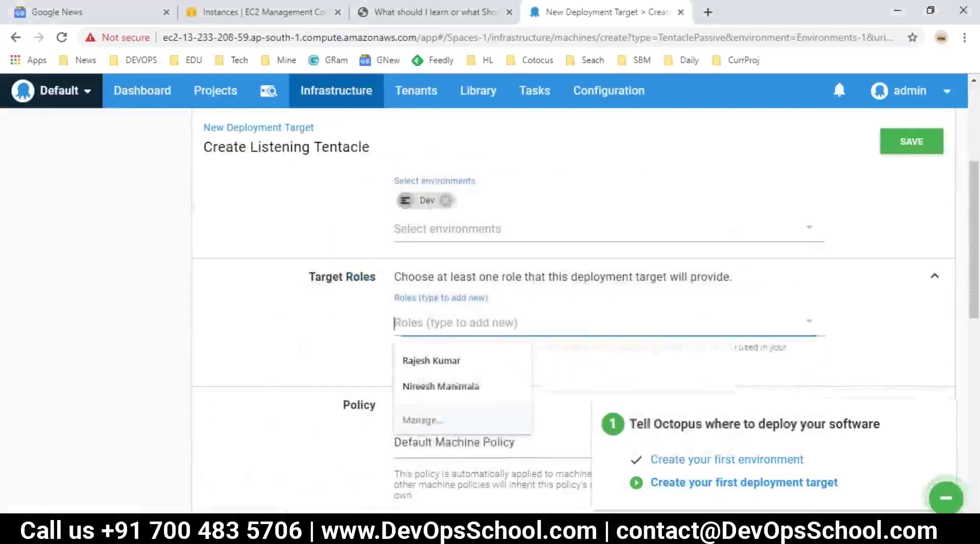
# Add Webserver as a new target role for the Tentacle.
pyautogui.write('Webserver')
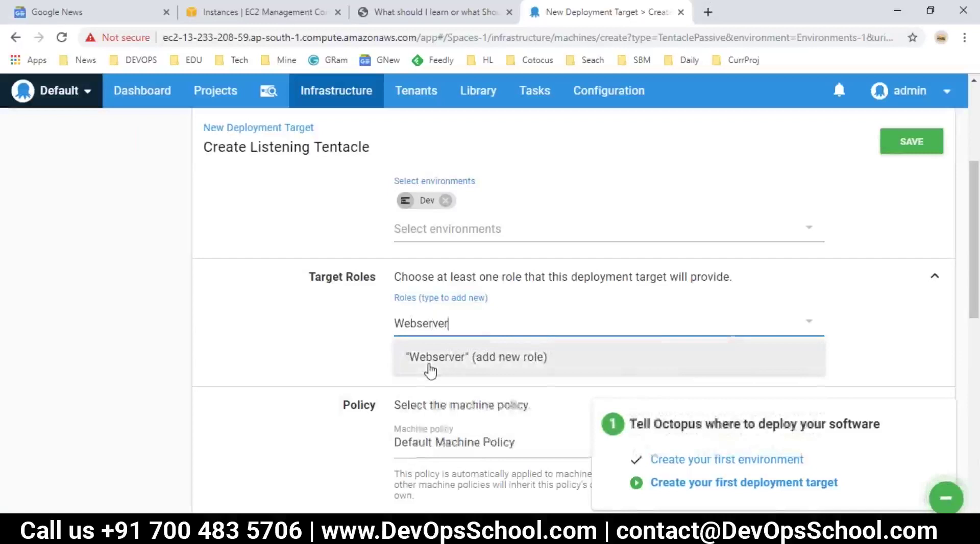
pyautogui.click(428, 369)
pyautogui.click(520, 382)
pyautogui.scroll(-1, 536, 387)
pyautogui.scroll(-3, 564, 379)
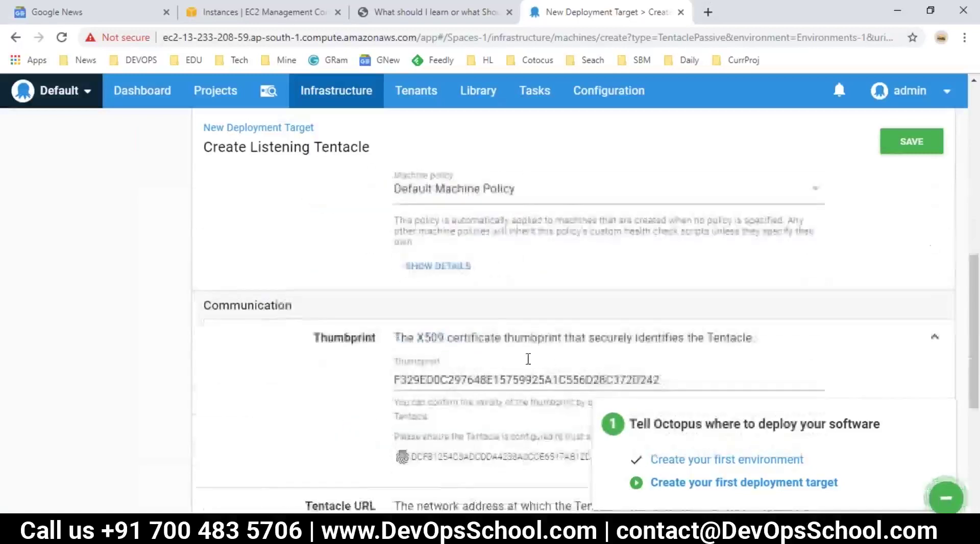
pyautogui.scroll(2, 433, 310)
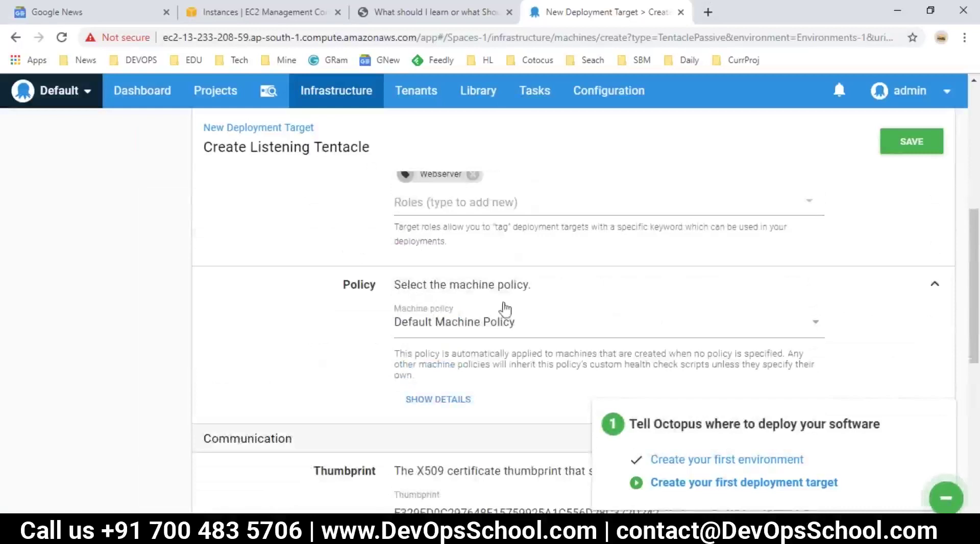
# Keep Default Machine Policy and save the Windows1 deployment target.
pyautogui.click(487, 327)
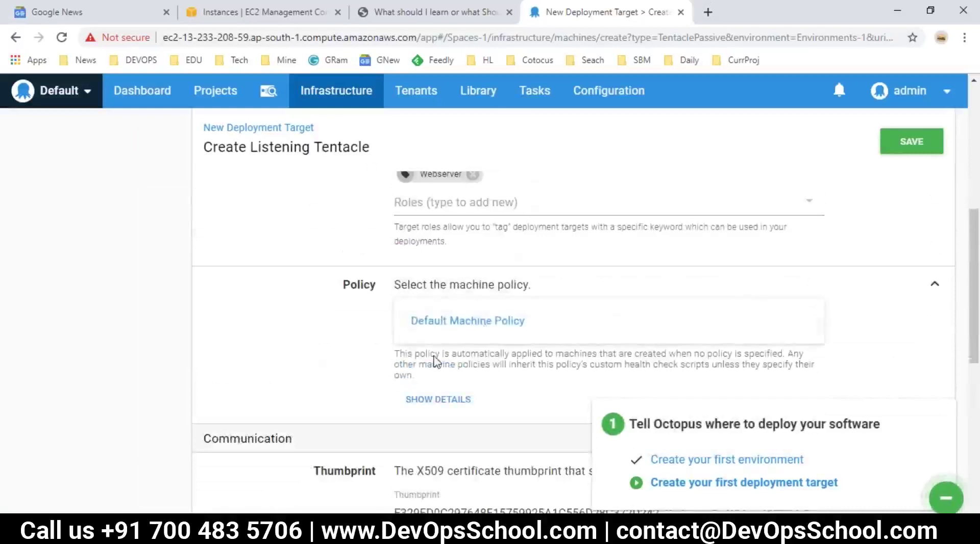
pyautogui.click(361, 349)
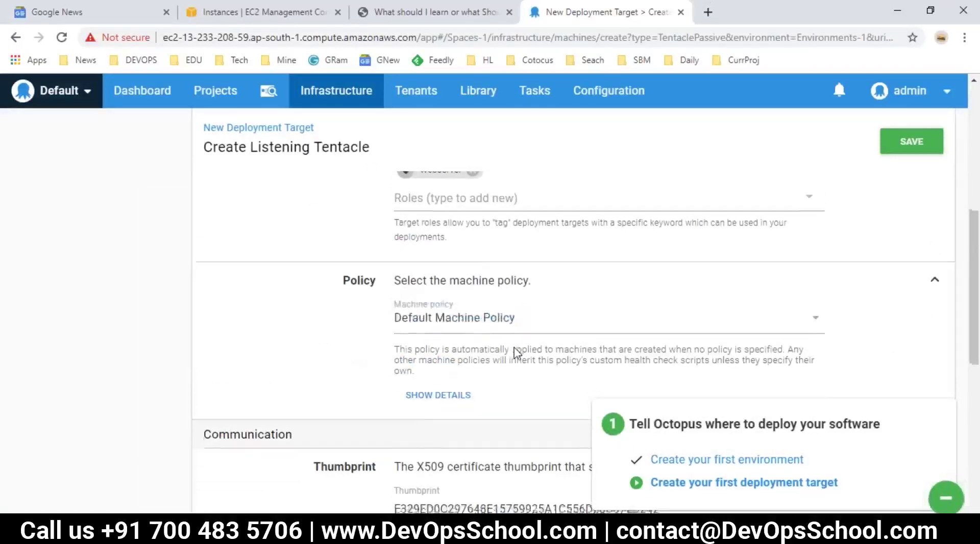
pyautogui.scroll(-4, 509, 347)
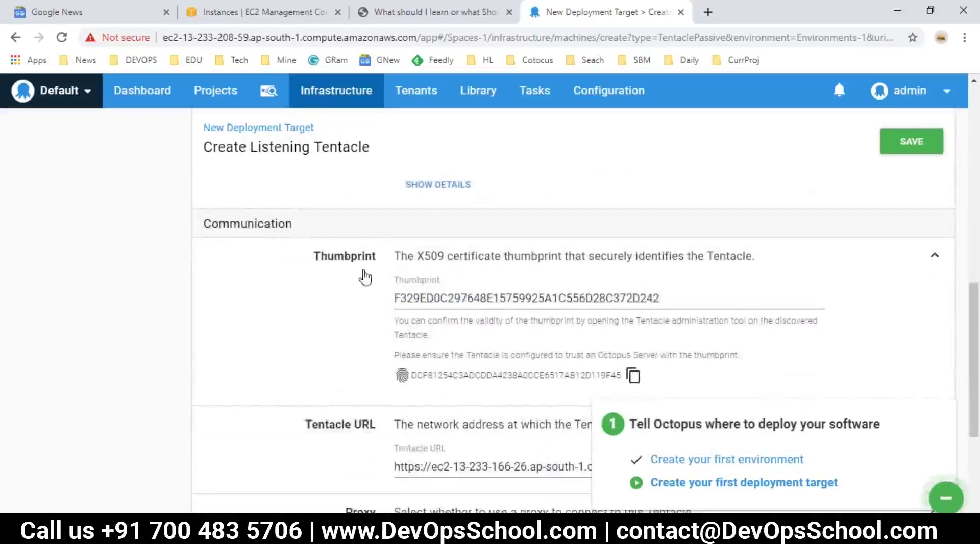
pyautogui.scroll(-3, 387, 332)
pyautogui.scroll(-2, 456, 380)
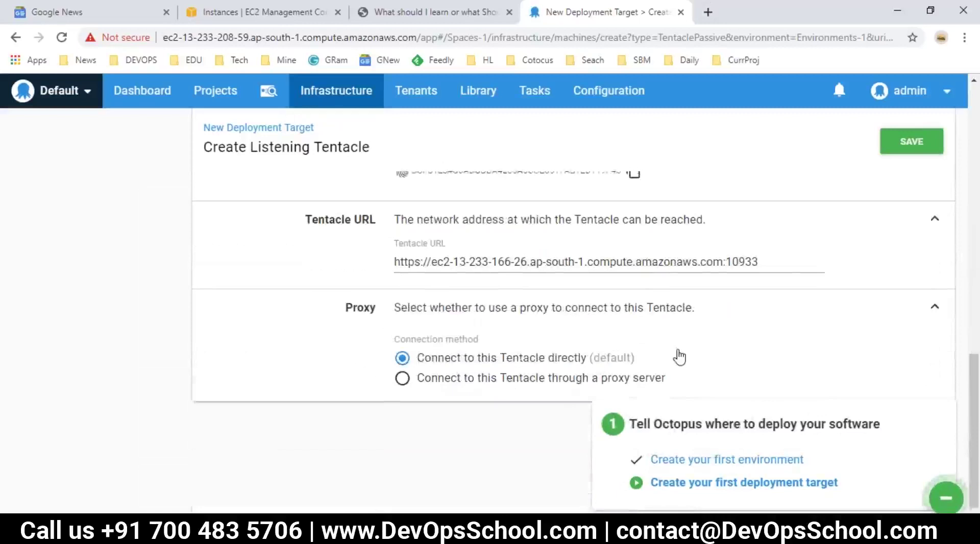
pyautogui.scroll(10, 677, 356)
pyautogui.click(899, 184)
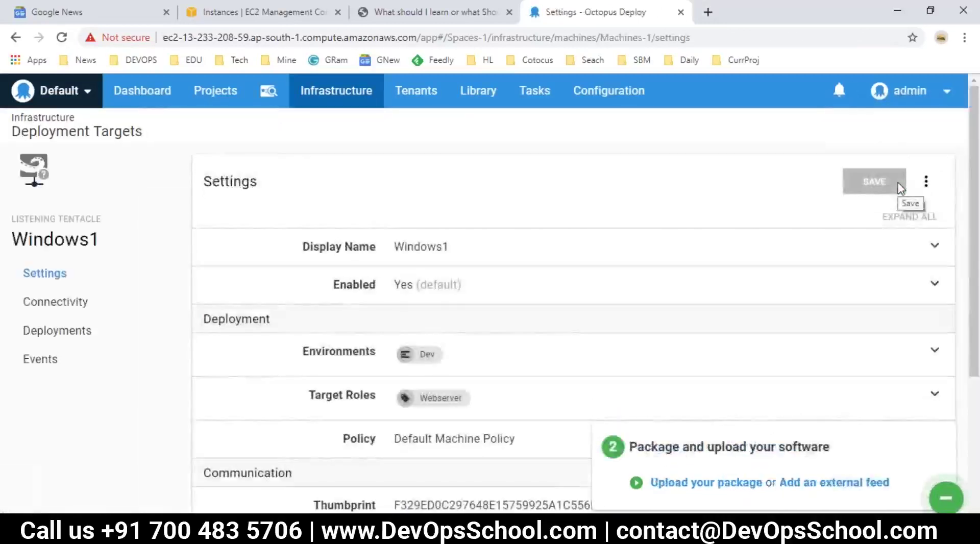
# Check Windows1's Connectivity page showing no health check yet, then switch to the remote desktop.
pyautogui.moveTo(105, 243); pyautogui.dragTo(11, 239)
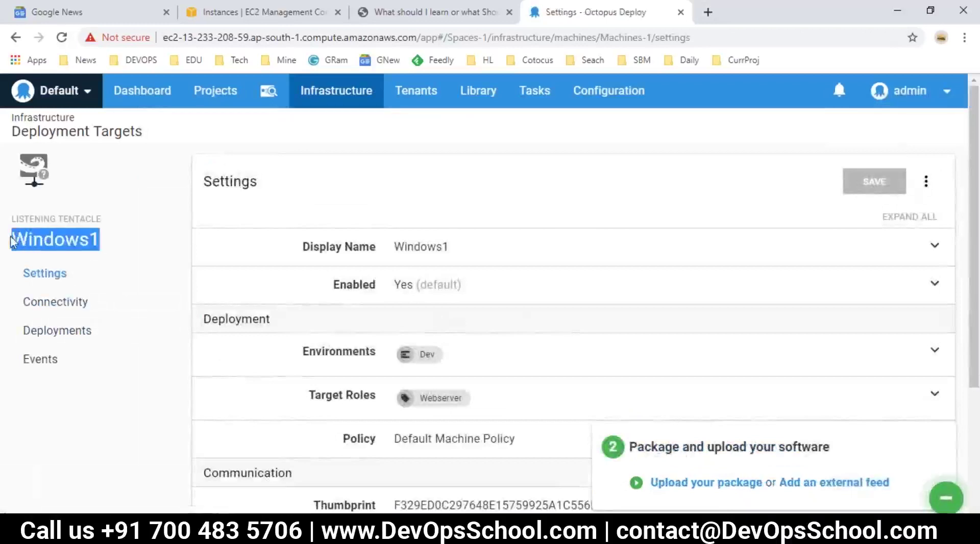
pyautogui.moveTo(102, 218); pyautogui.dragTo(31, 219)
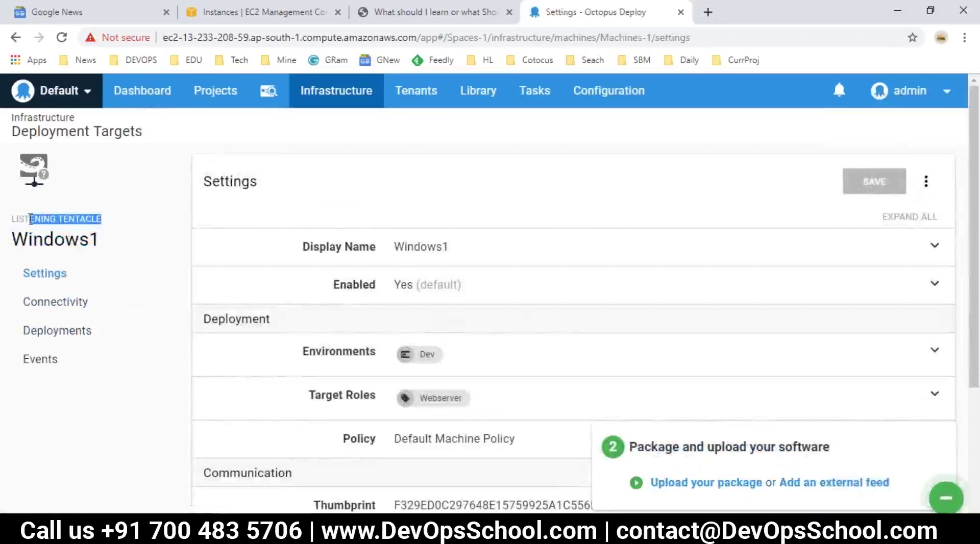
pyautogui.click(77, 313)
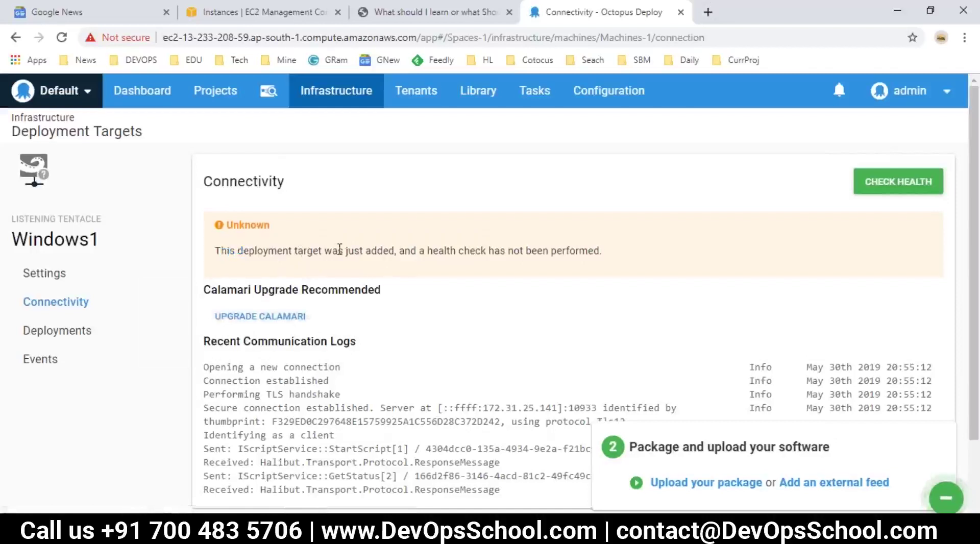
pyautogui.moveTo(447, 252); pyautogui.dragTo(588, 260)
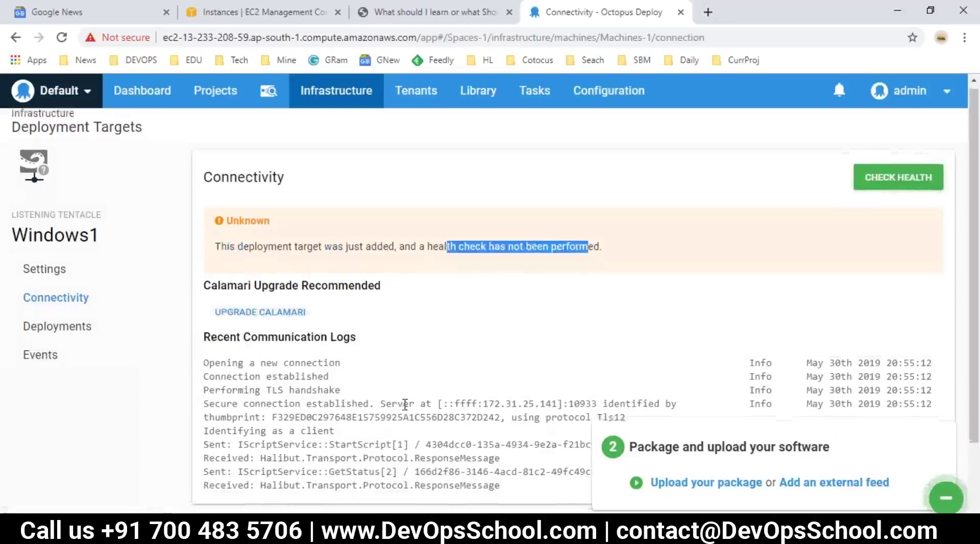
pyautogui.scroll(-1, 404, 403)
pyautogui.click(389, 459)
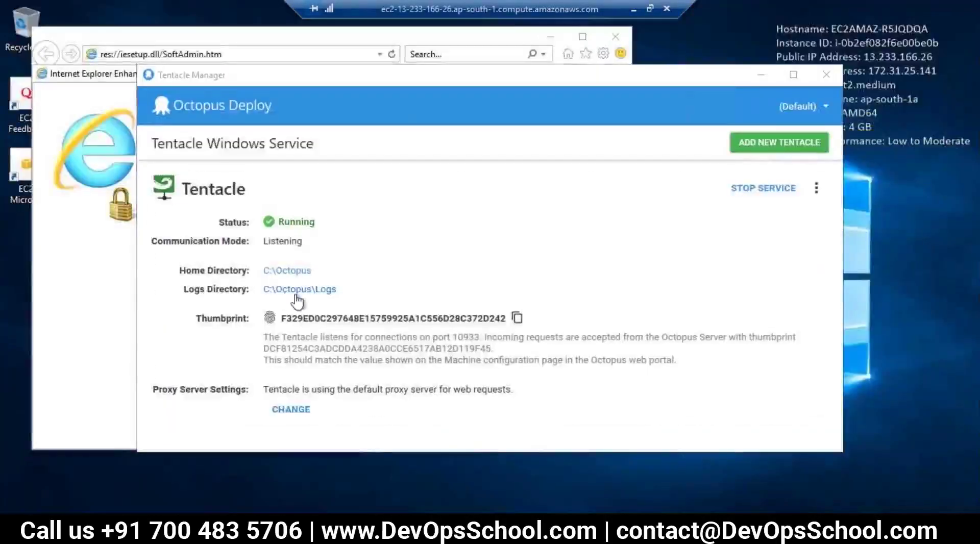
# Open the C:\Octopus folder in File Explorer on the remote server.
pyautogui.click(299, 289)
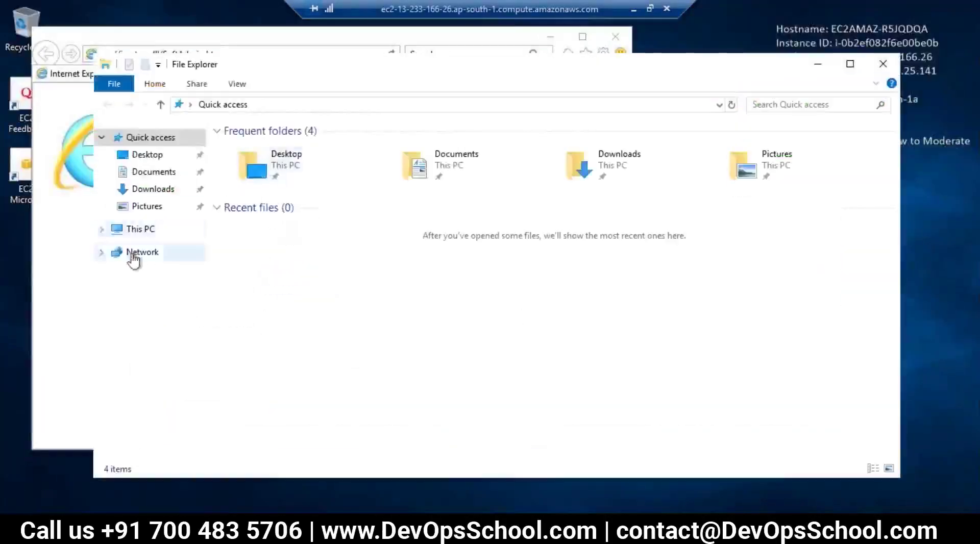
pyautogui.click(101, 229)
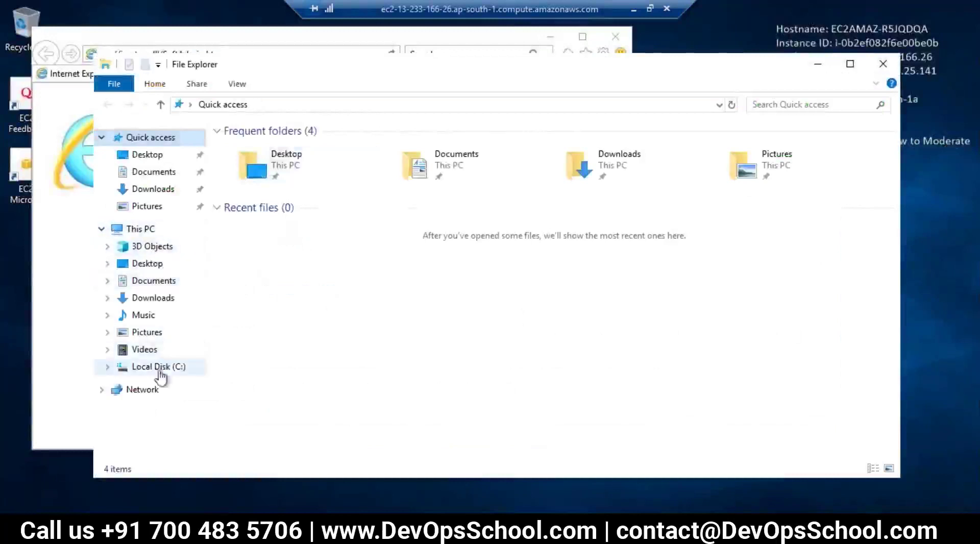
pyautogui.click(159, 368)
pyautogui.doubleClick(248, 164)
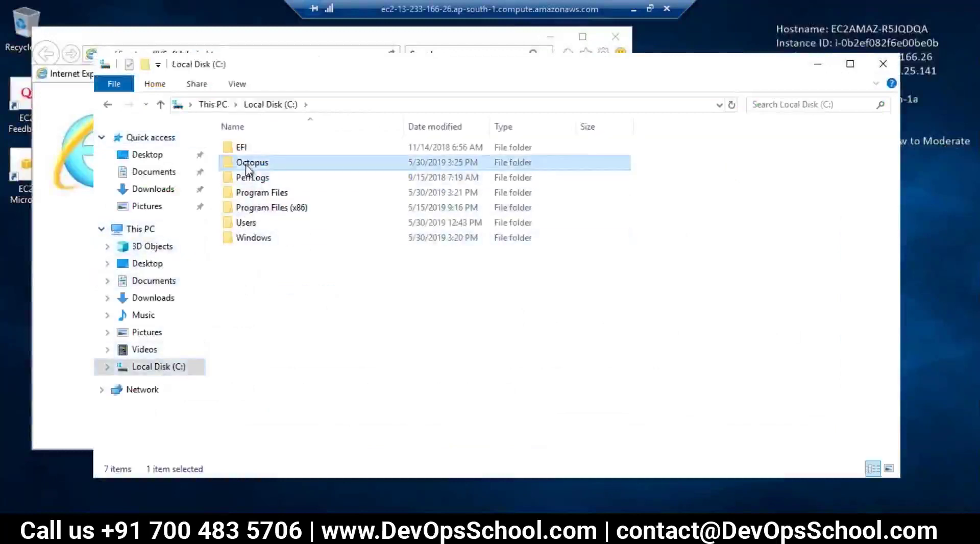
pyautogui.moveTo(287, 235); pyautogui.dragTo(212, 136)
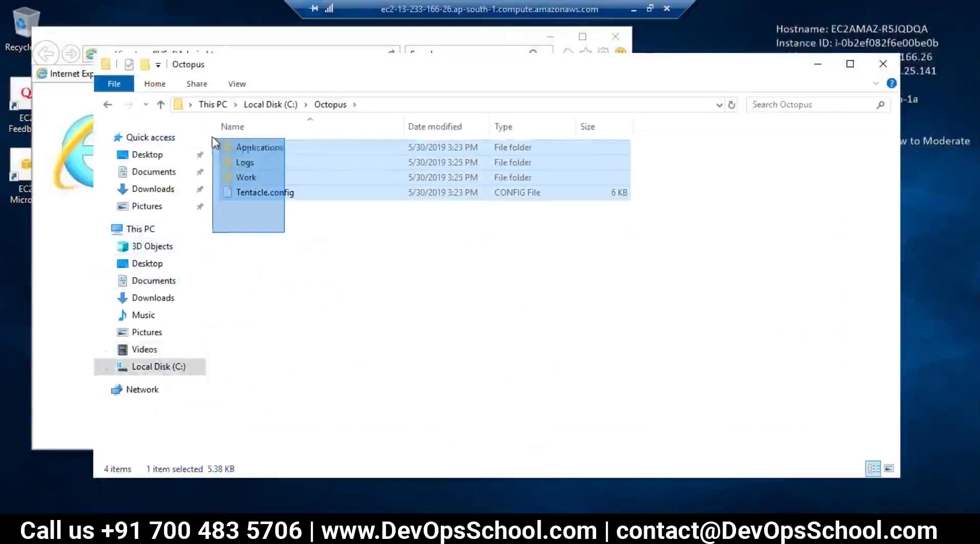
pyautogui.click(293, 286)
# Confirm the Applications folder is empty, then start a Windows1 health check in Octopus.
pyautogui.click(257, 151)
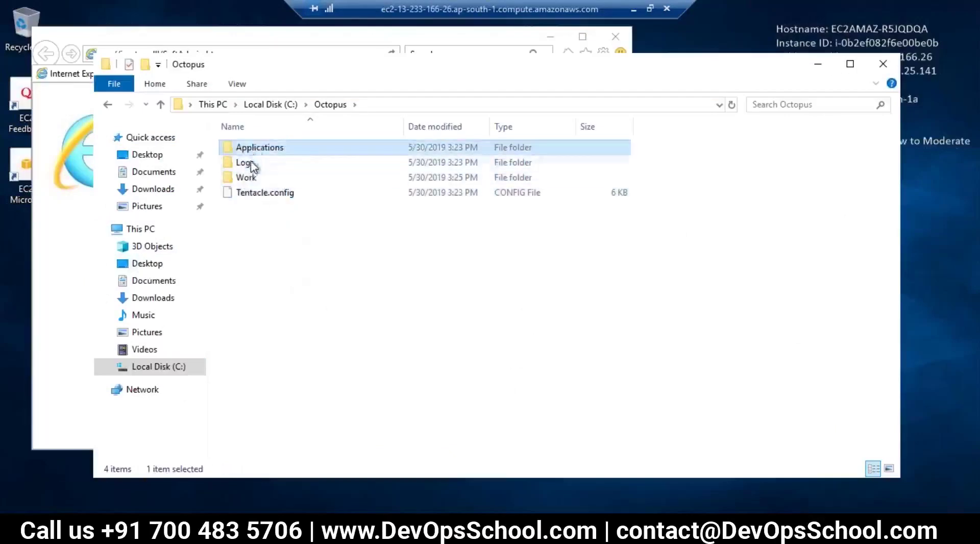
pyautogui.click(254, 167)
pyautogui.click(247, 178)
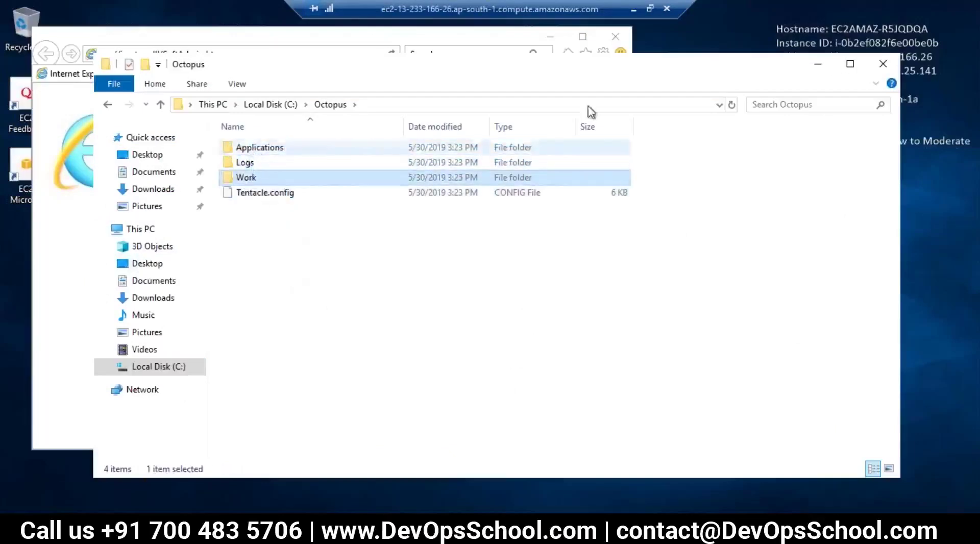
pyautogui.doubleClick(247, 151)
pyautogui.moveTo(423, 341); pyautogui.dragTo(252, 130)
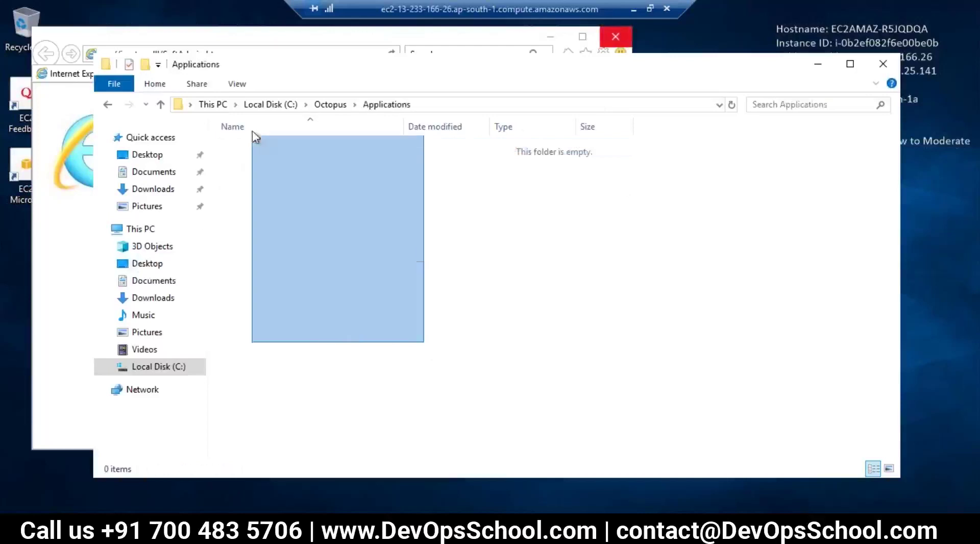
pyautogui.click(633, 8)
pyautogui.click(892, 143)
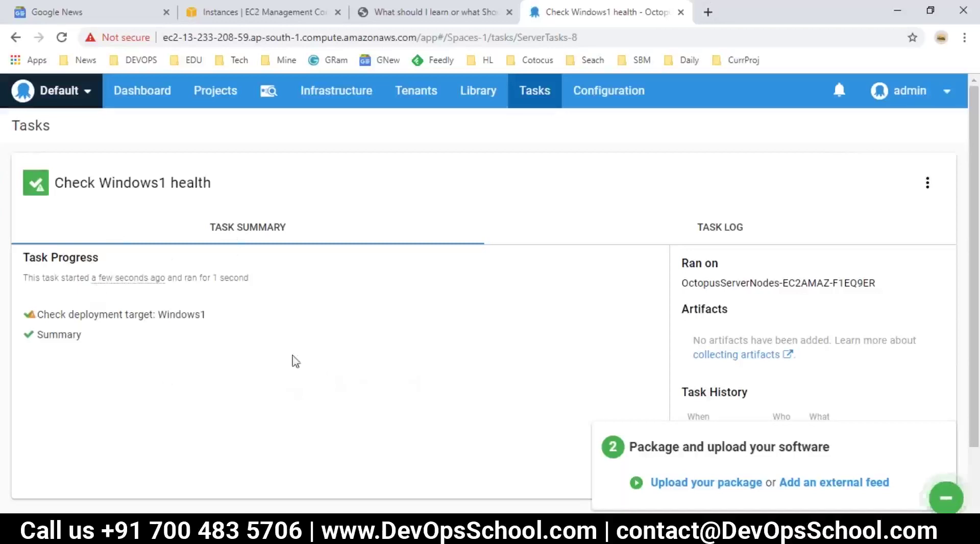
# Review the completed Check Windows1 health task and open the target check's detailed log.
pyautogui.scroll(-2, 346, 380)
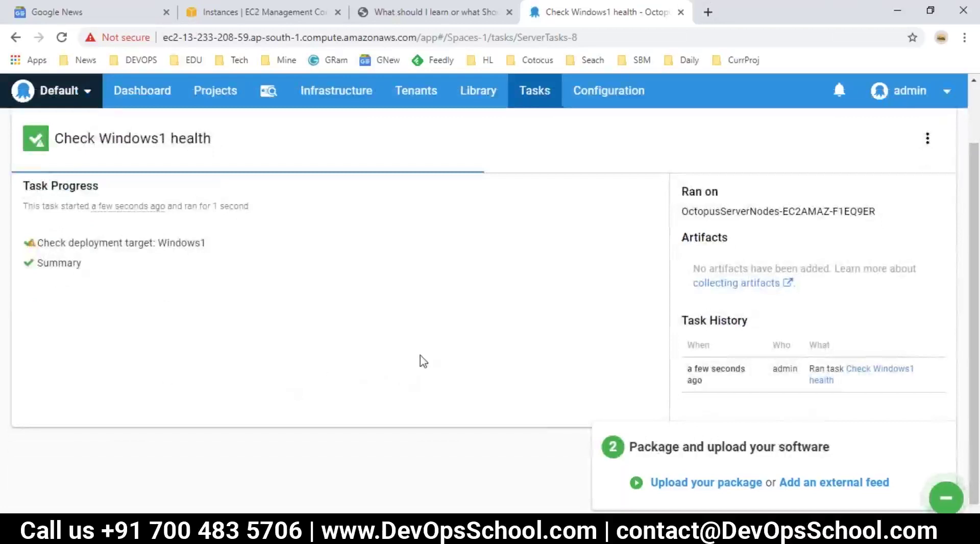
pyautogui.press('XF86AudioRaiseVolume')
pyautogui.scroll(2, 214, 331)
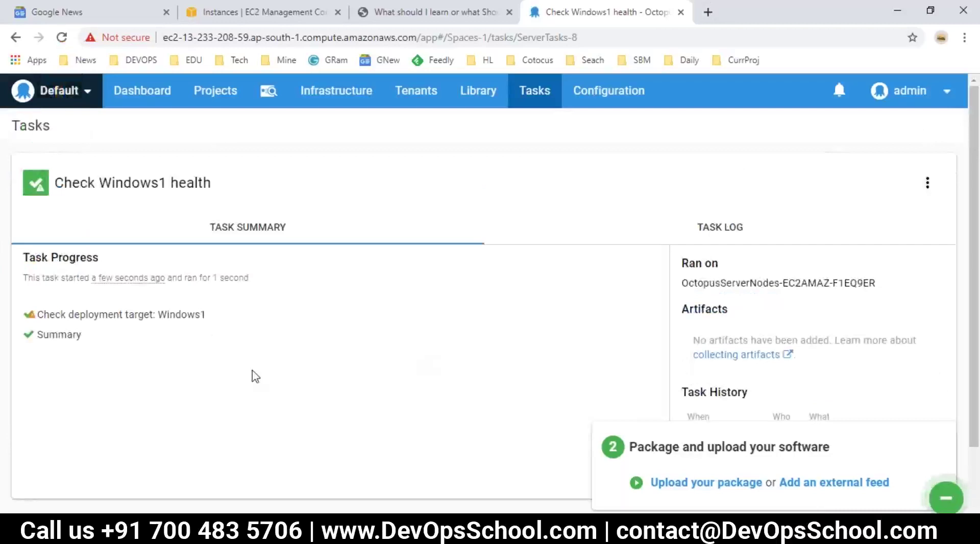
pyautogui.click(142, 320)
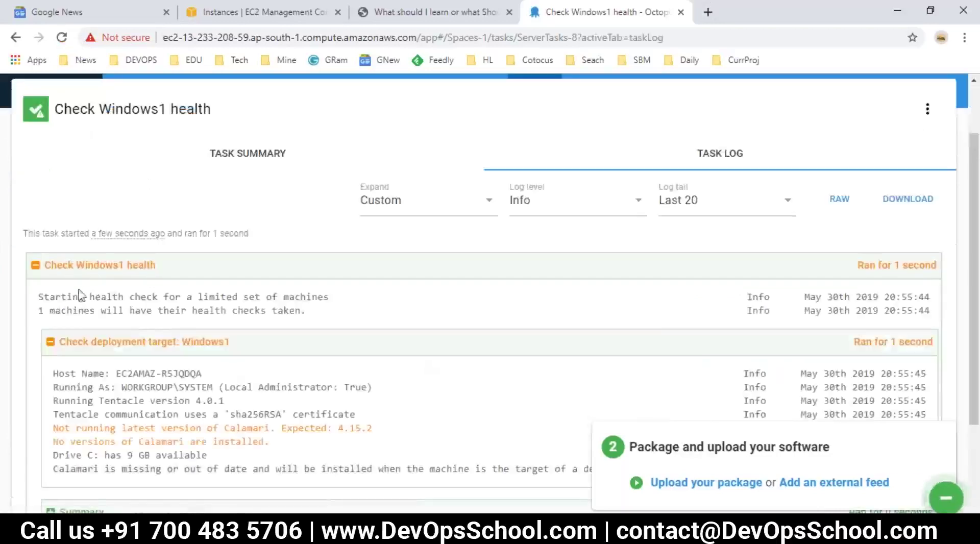
# Expand the health check log's Summary and read the Tentacle running lines.
pyautogui.moveTo(152, 296); pyautogui.dragTo(340, 310)
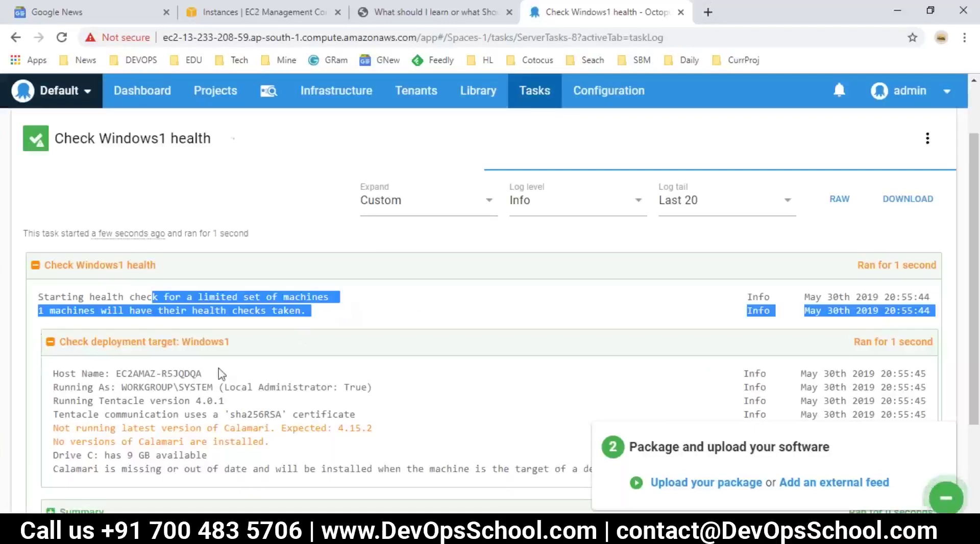
pyautogui.scroll(-2, 107, 219)
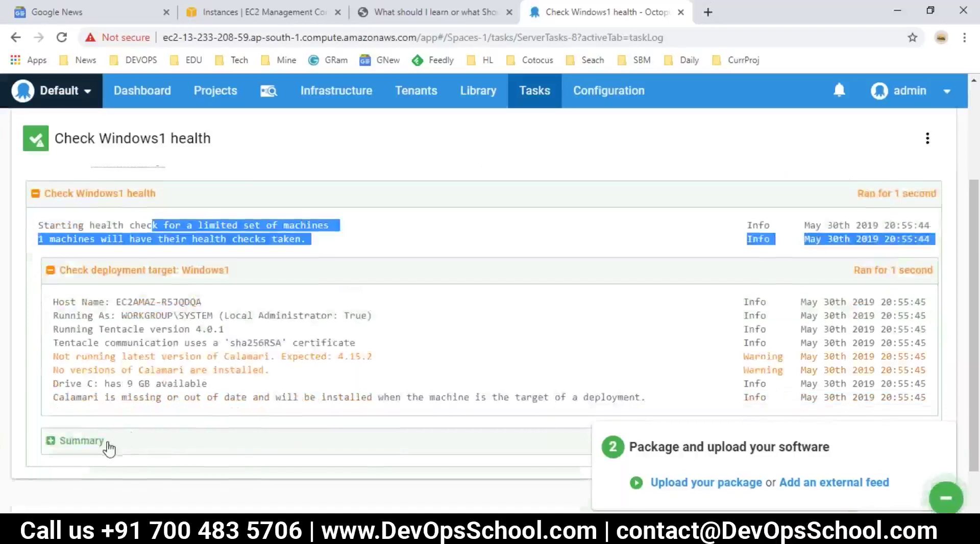
pyautogui.click(107, 447)
pyautogui.scroll(-1, 149, 444)
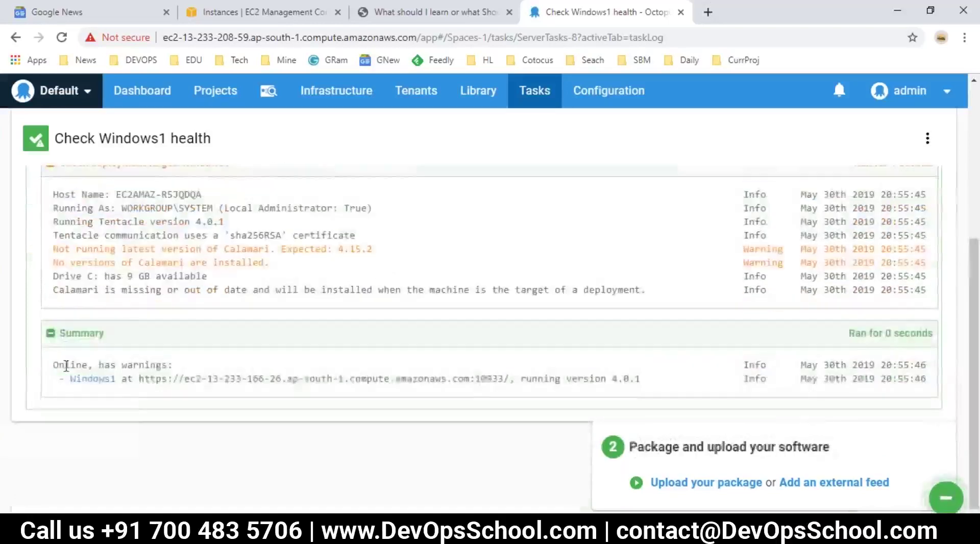
pyautogui.doubleClick(541, 378)
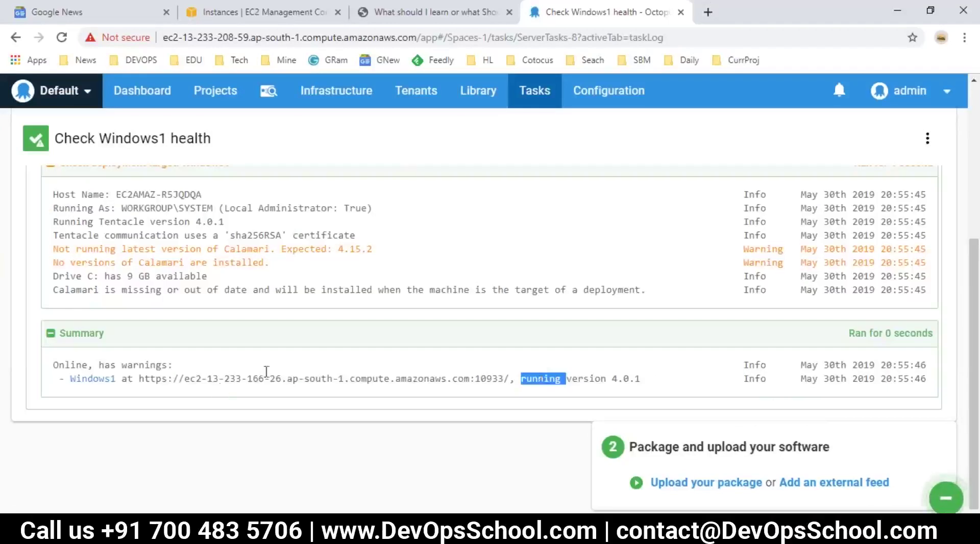
pyautogui.moveTo(205, 379); pyautogui.dragTo(429, 394)
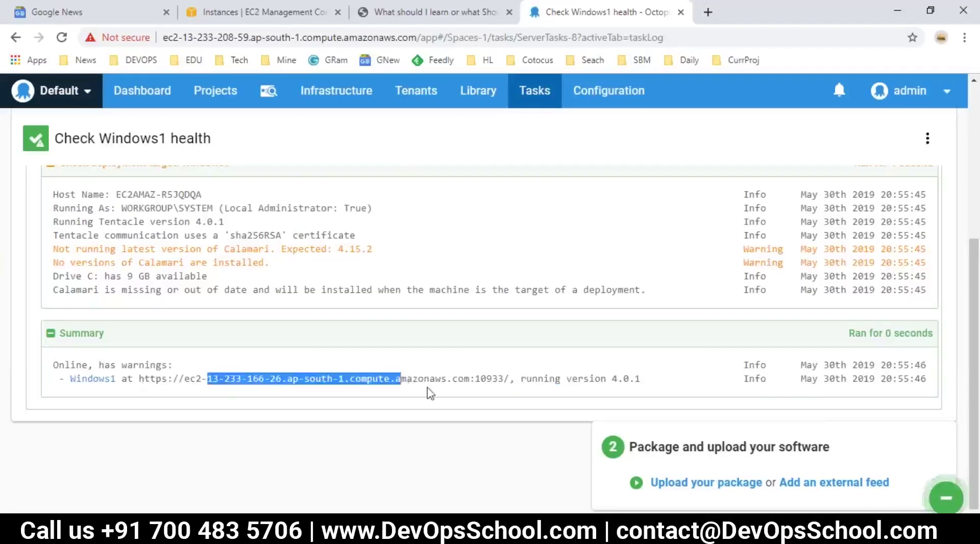
pyautogui.scroll(4, 82, 387)
pyautogui.scroll(-2, 83, 387)
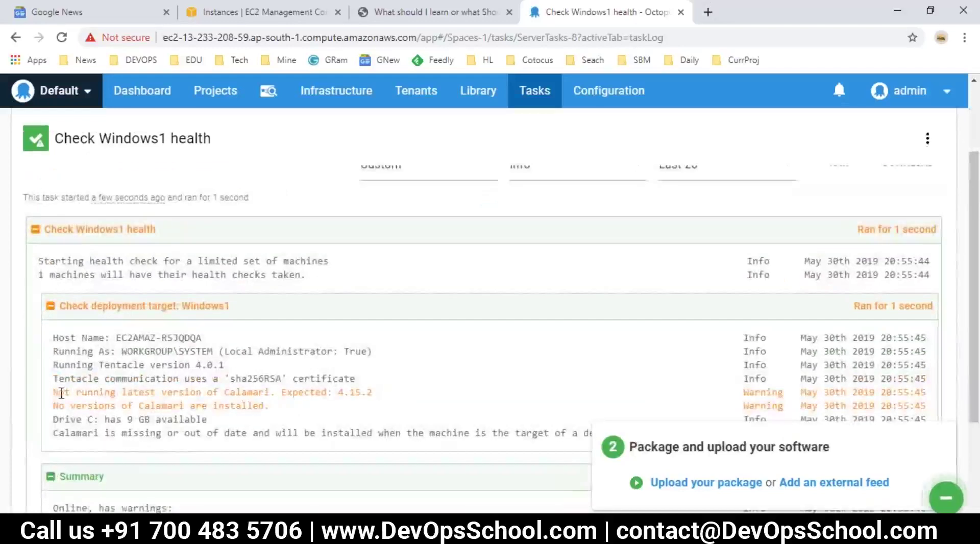
# Read the Calamari not-installed warnings, then bring up the Infrastructure overview.
pyautogui.moveTo(52, 391); pyautogui.dragTo(121, 393)
pyautogui.moveTo(270, 392); pyautogui.dragTo(226, 394)
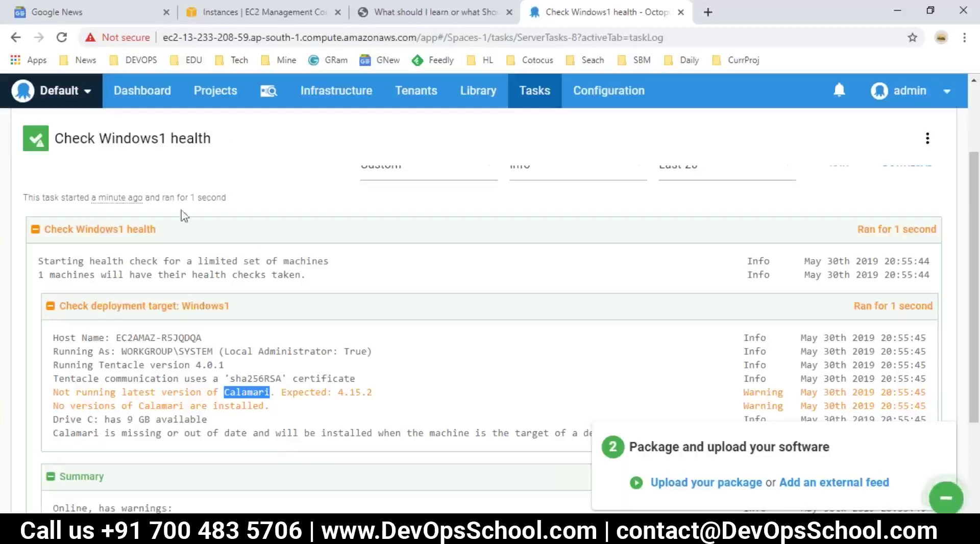
pyautogui.doubleClick(249, 406)
pyautogui.moveTo(72, 393); pyautogui.dragTo(248, 413)
pyautogui.click(248, 412)
pyautogui.scroll(3, 266, 401)
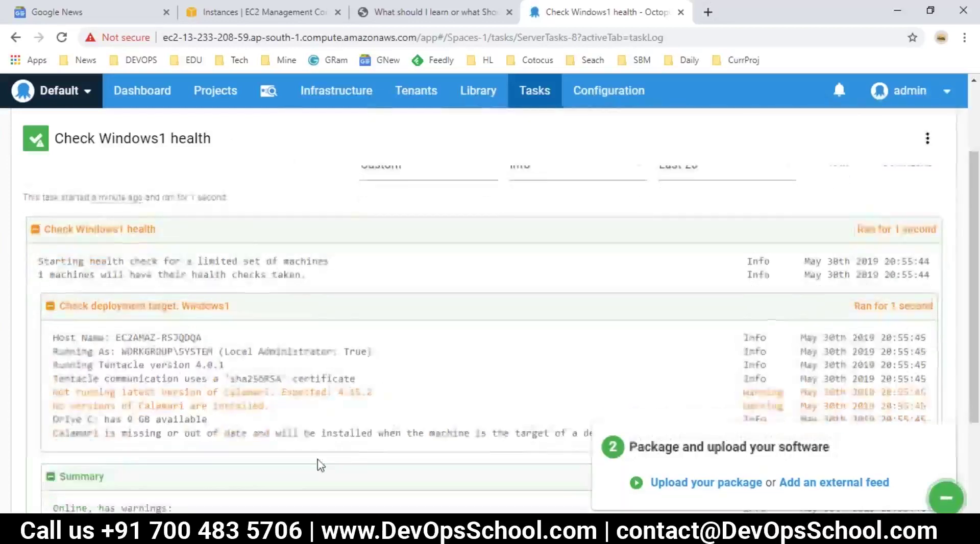
pyautogui.click(338, 95)
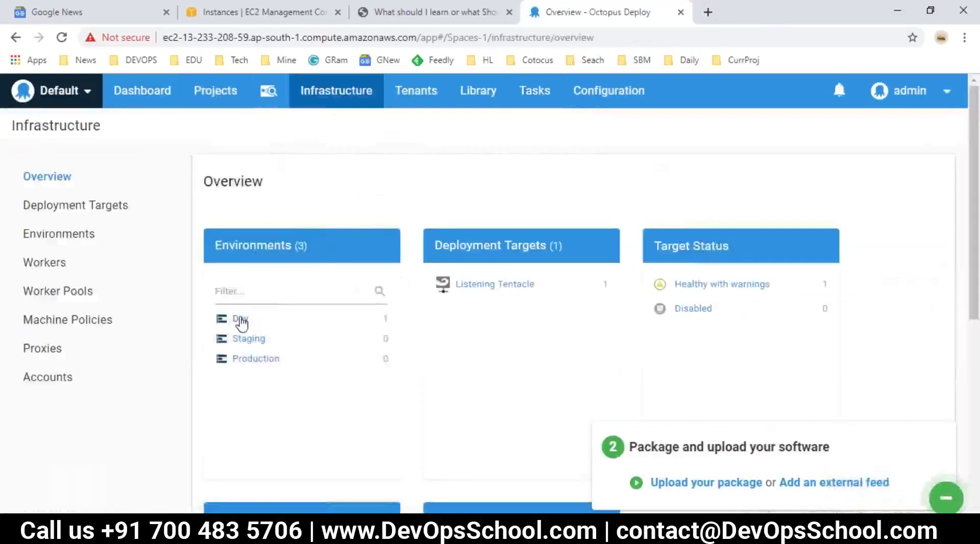
# From the Dev environment, open Windows1's Connectivity page and upgrade its Calamari.
pyautogui.click(240, 317)
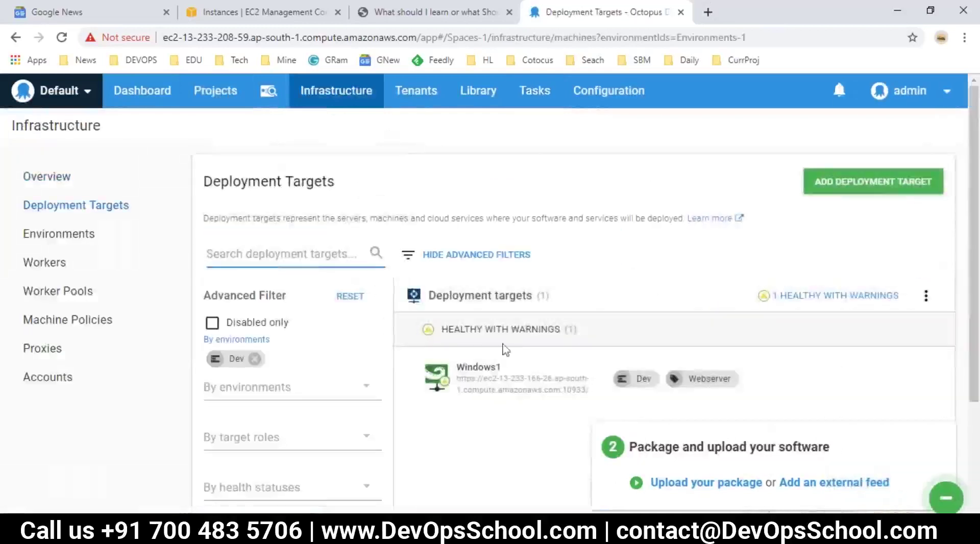
pyautogui.scroll(-2, 490, 376)
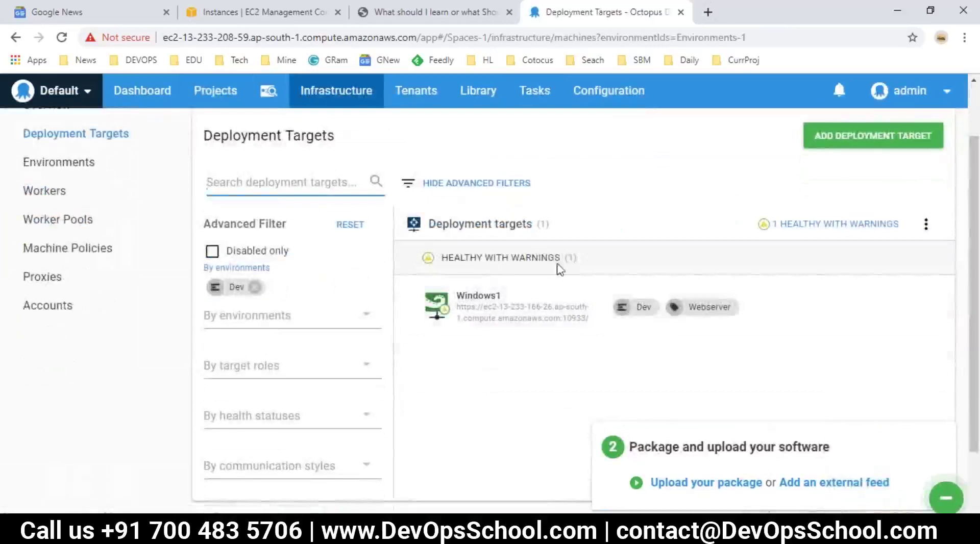
pyautogui.click(491, 306)
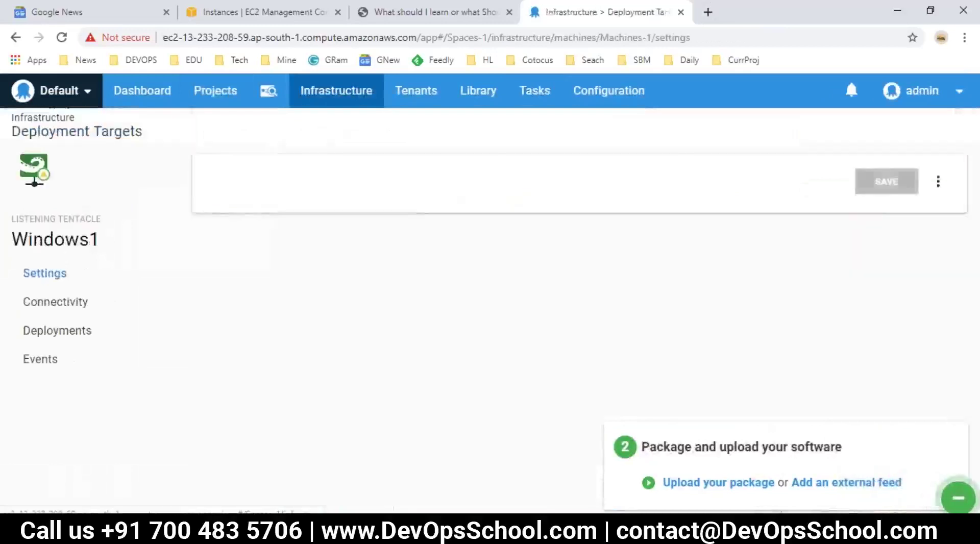
pyautogui.click(54, 306)
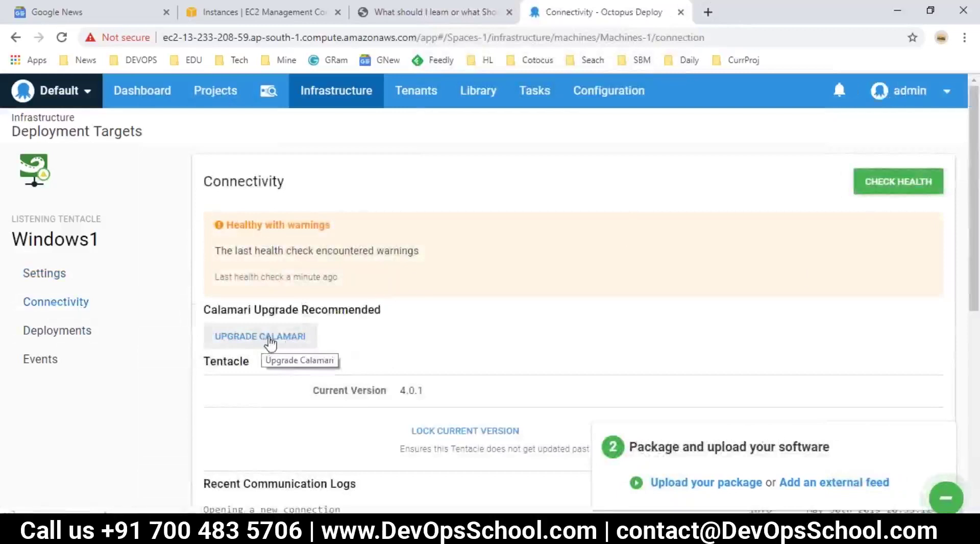
pyautogui.click(261, 338)
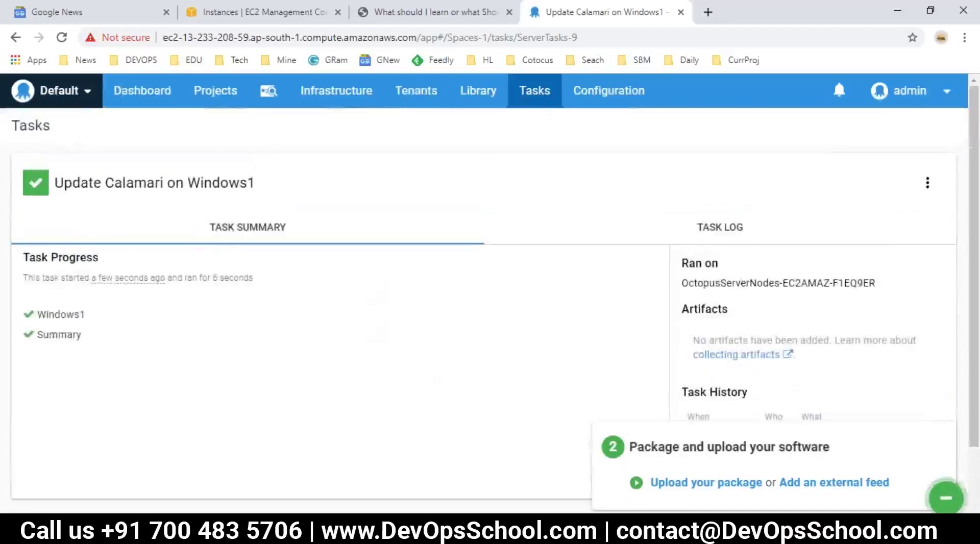
# Edit the Notepad workflow notes, typing ONE and marking the package upload line.
pyautogui.scroll(-13, 254, 408)
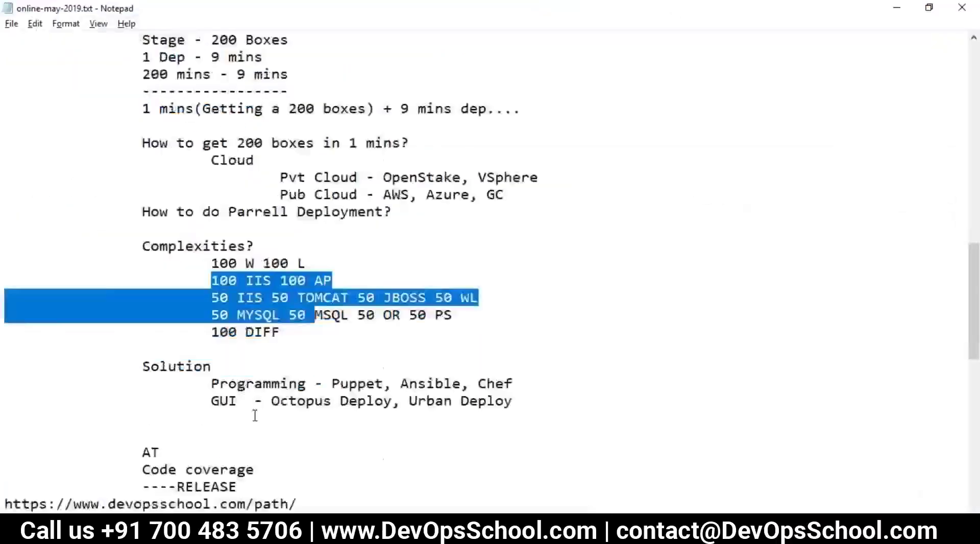
pyautogui.scroll(-1, 263, 424)
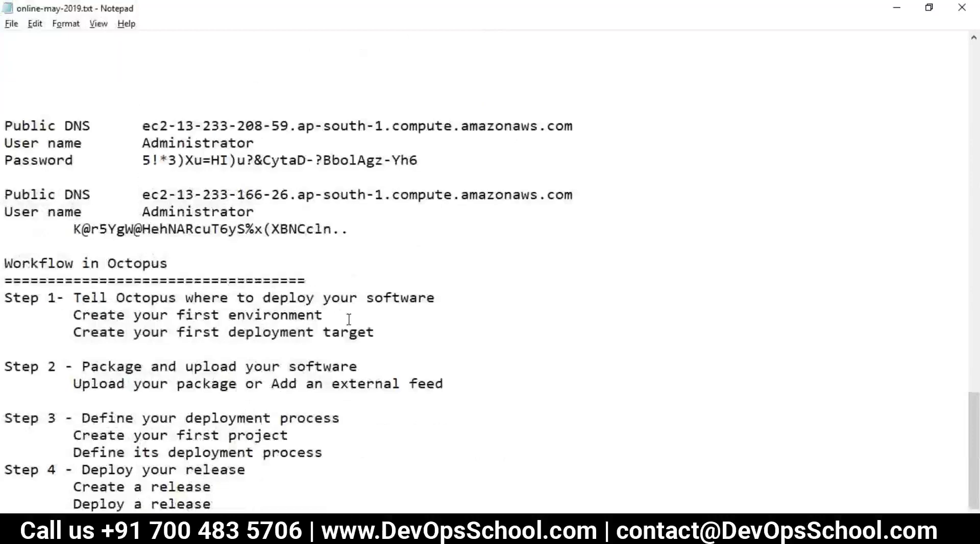
pyautogui.write('ONE')
pyautogui.moveTo(374, 337)
pyautogui.mouseDown()
pyautogui.moveTo(275, 334)
pyautogui.moveTo(380, 337)
pyautogui.mouseUp()
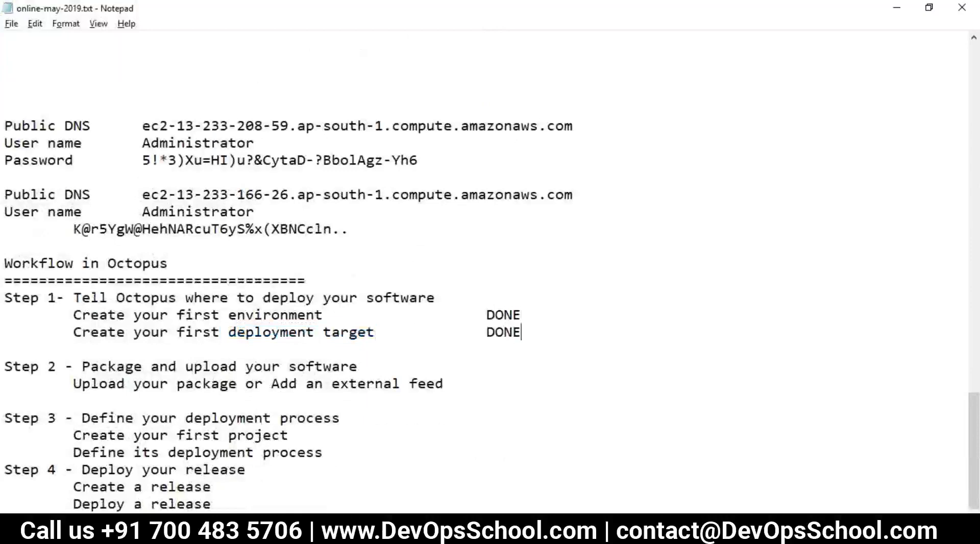
pyautogui.moveTo(79, 390); pyautogui.dragTo(417, 376)
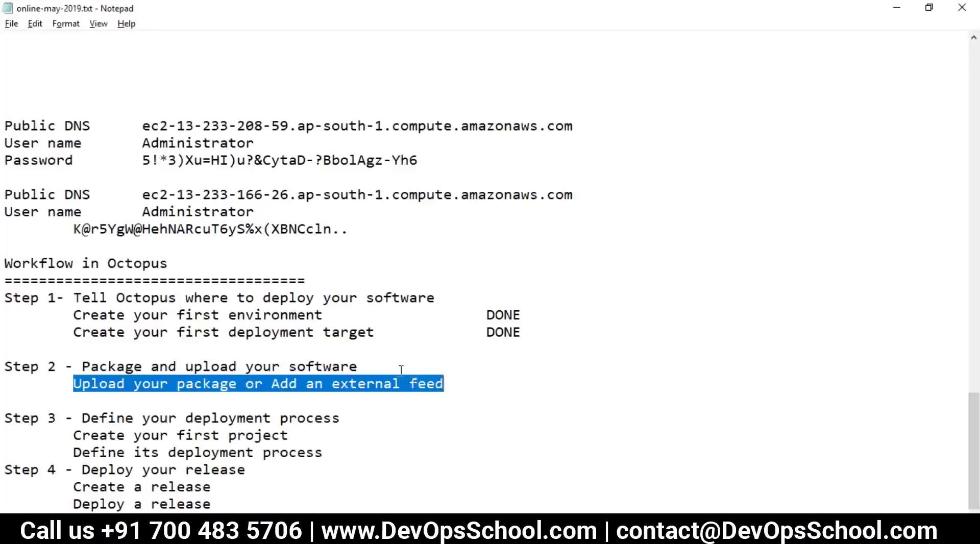
pyautogui.click(452, 384)
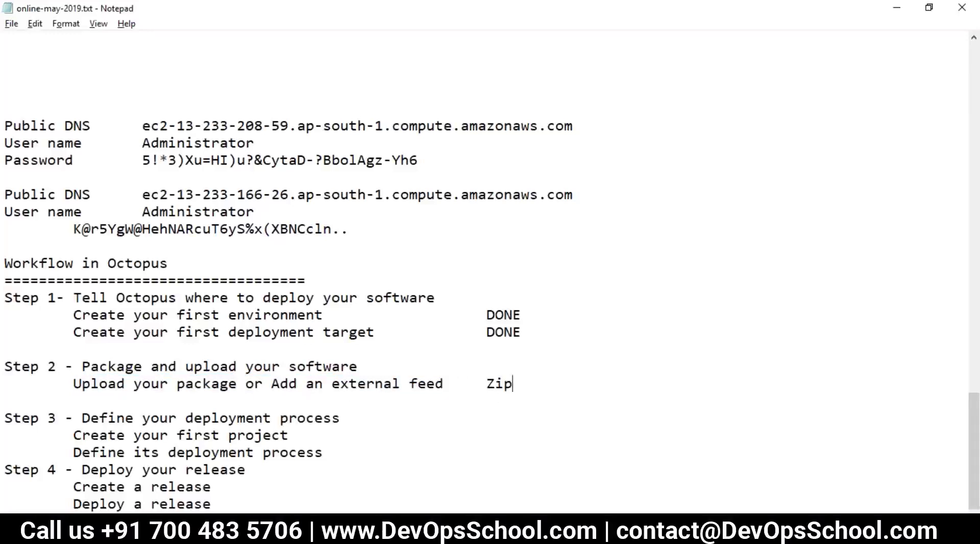
# Show the Windows desktop and bring up its context menu.
pyautogui.hotkey('alt', 'Tab')
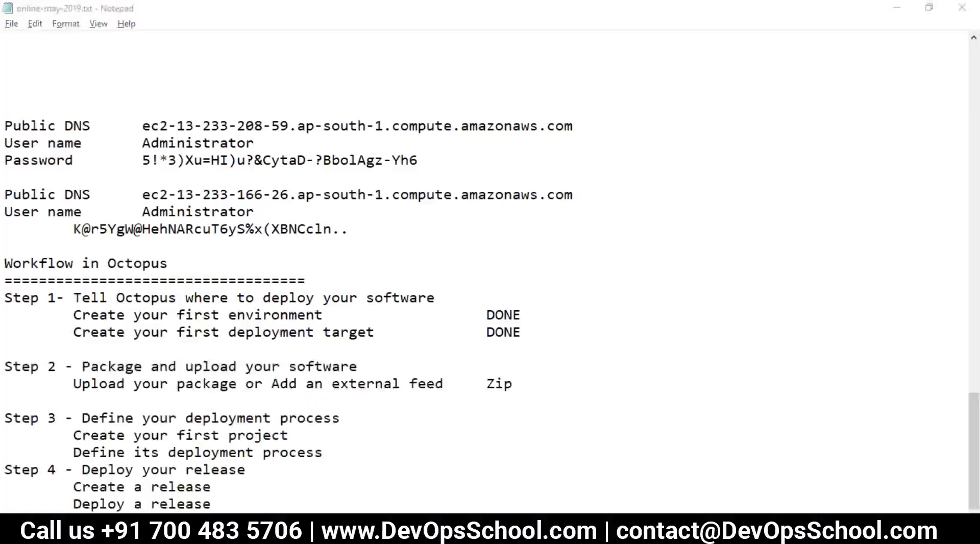
pyautogui.press('super+d')
pyautogui.rightClick(408, 106)
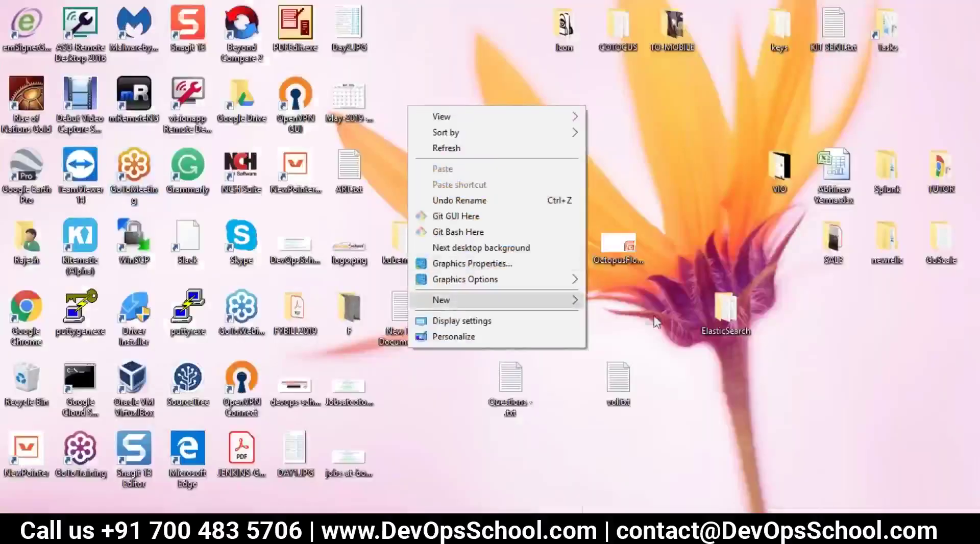
# Create a folder named pack1.0 on the desktop and open it.
pyautogui.click(632, 298)
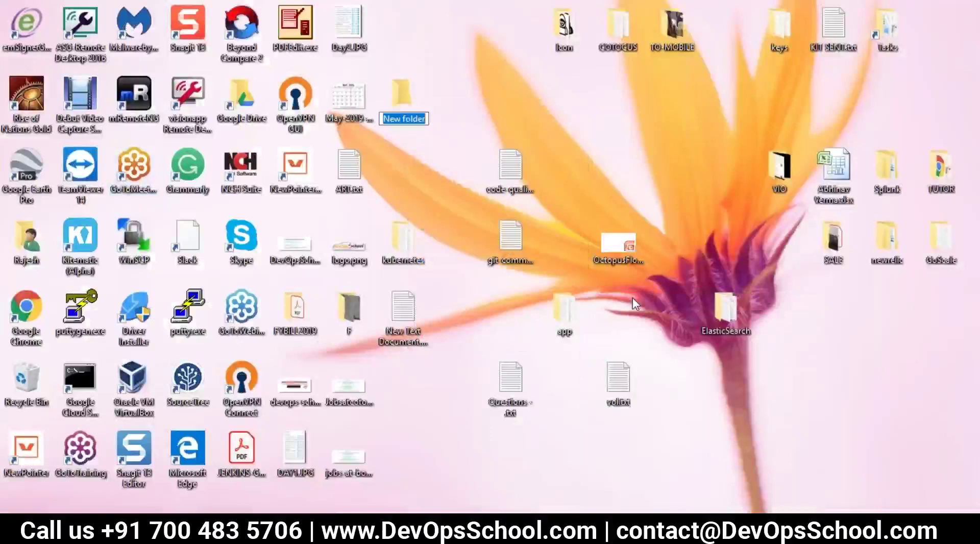
pyautogui.write('pack')
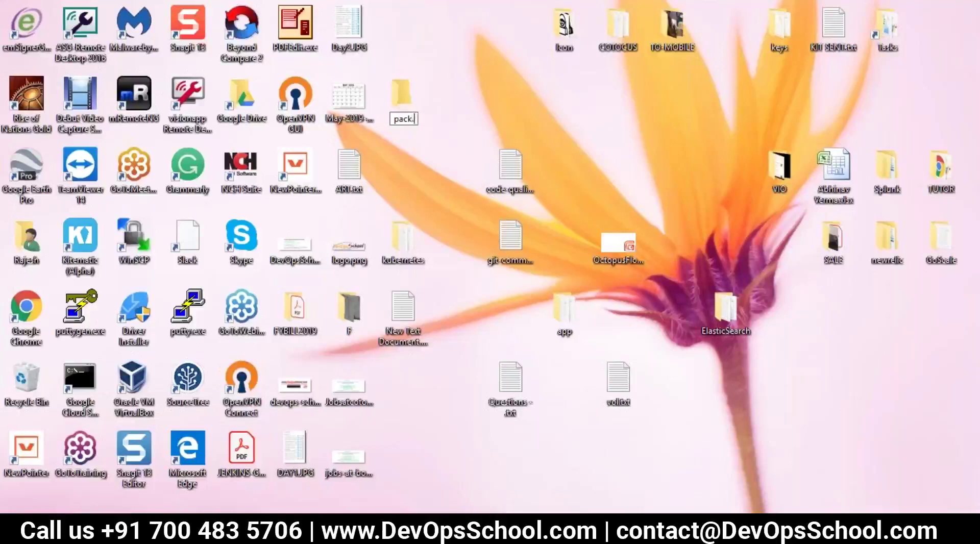
pyautogui.write('1.0')
pyautogui.press('Return')
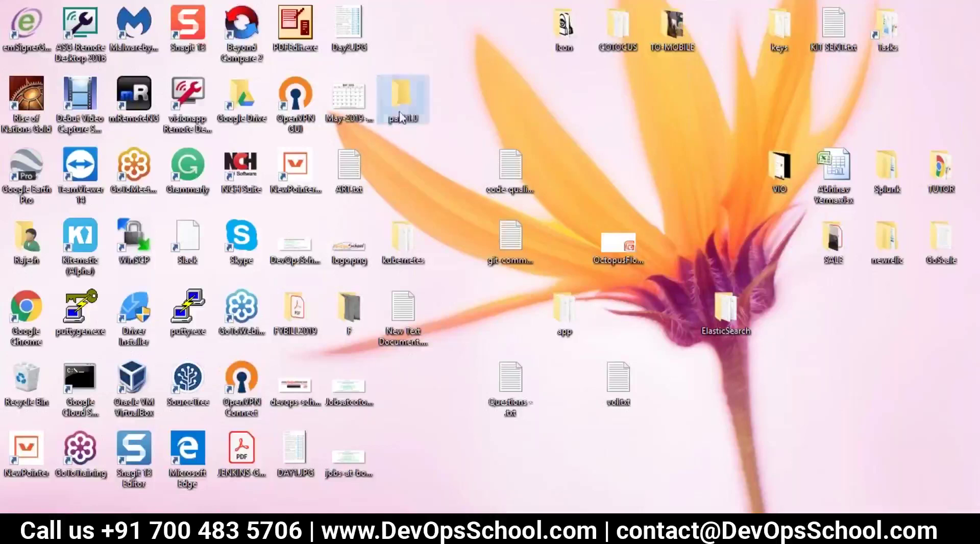
pyautogui.click(359, 181)
pyautogui.doubleClick(400, 94)
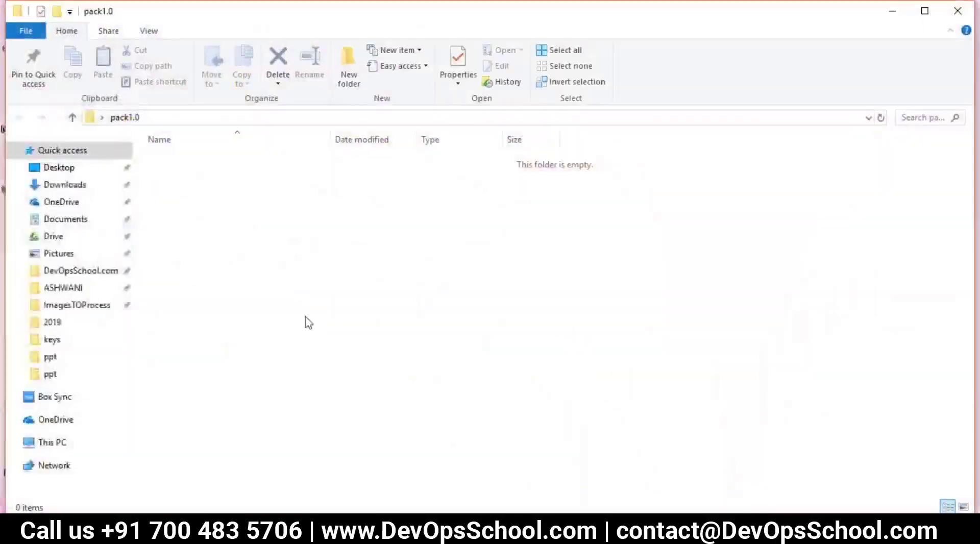
# Add a new text document inside pack1.0 and rename it to index.html.
pyautogui.rightClick(230, 244)
pyautogui.moveTo(287, 449)
pyautogui.click(427, 418)
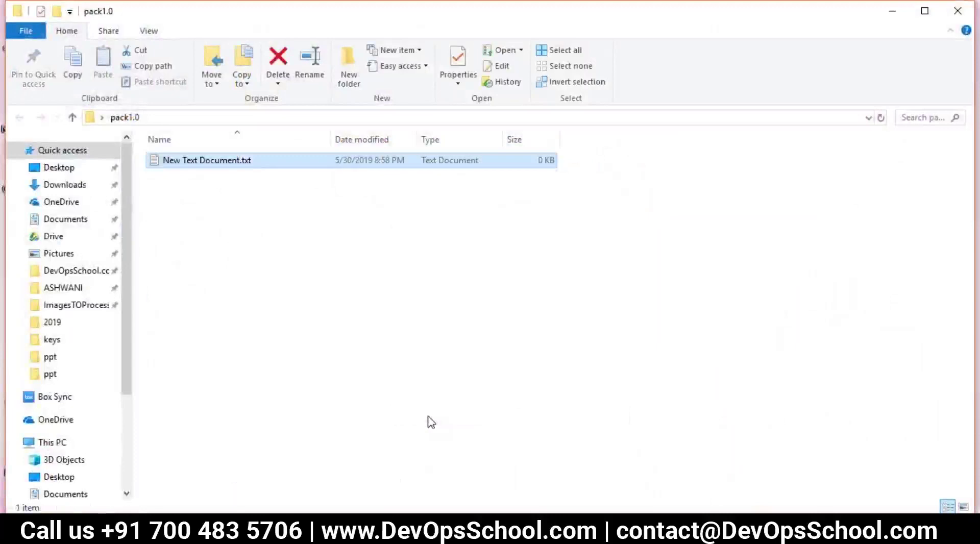
pyautogui.rightClick(219, 169)
pyautogui.click(258, 492)
pyautogui.write('index.htm')
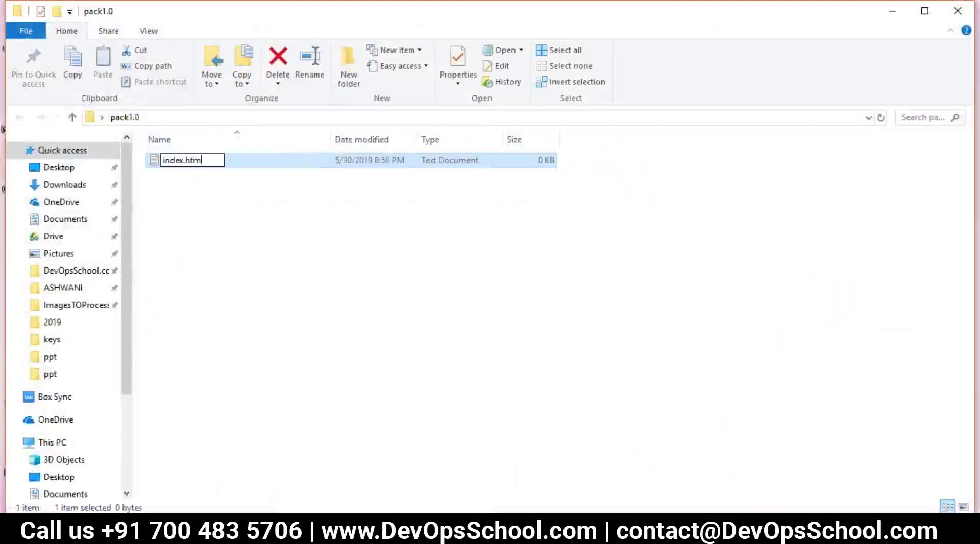
pyautogui.write('l')
pyautogui.press('Return')
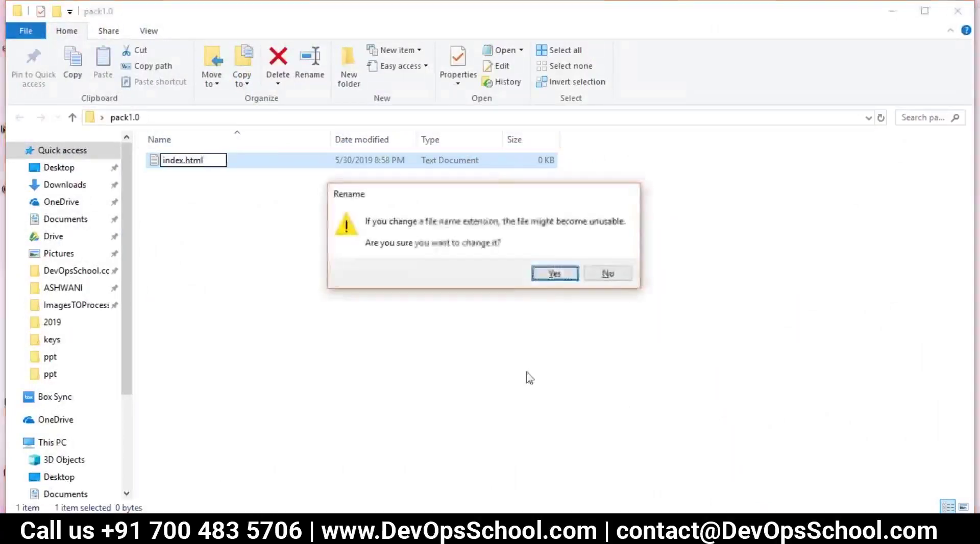
pyautogui.click(545, 273)
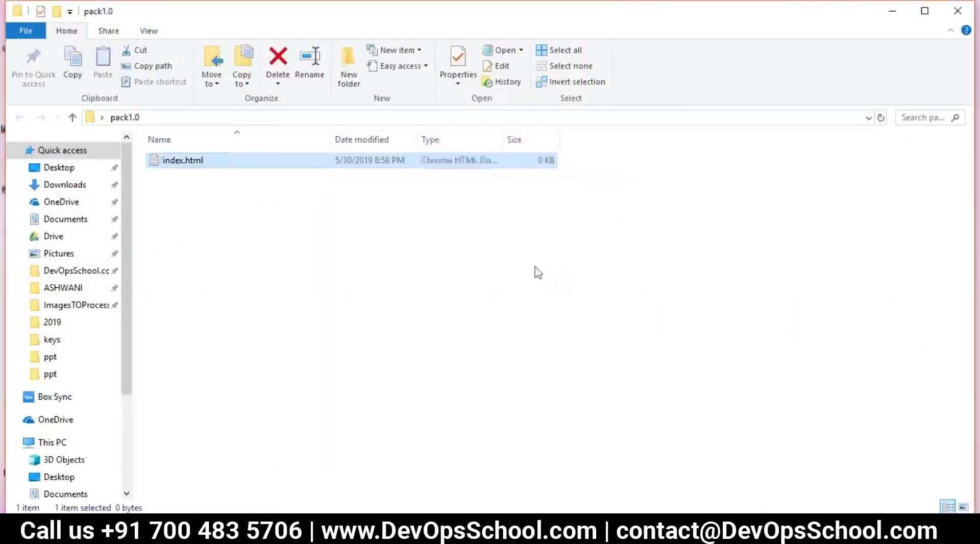
# Compress the pack1.0 folder into pack1.0.zip using Send to > Compressed folder.
pyautogui.click(959, 8)
pyautogui.doubleClick(389, 113)
pyautogui.rightClick(389, 107)
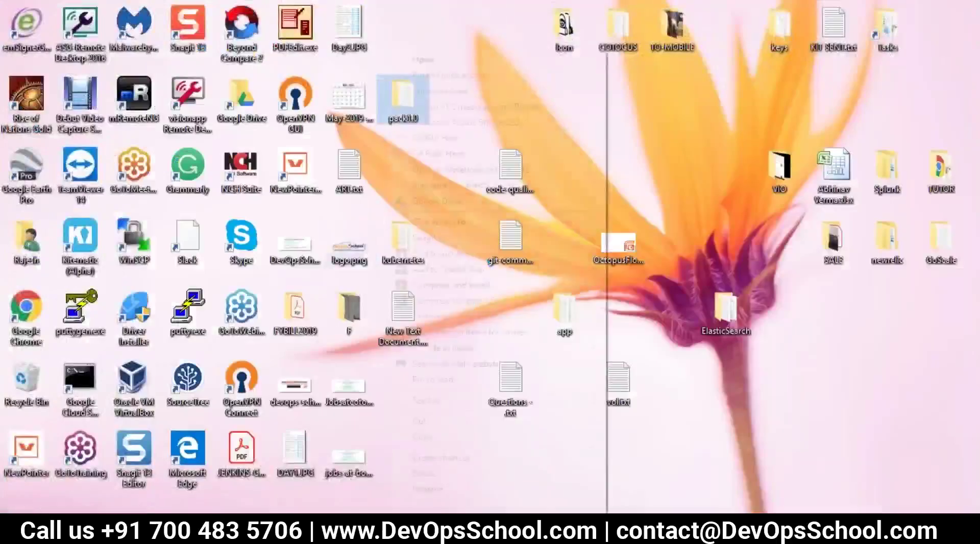
pyautogui.moveTo(511, 400)
pyautogui.click(687, 419)
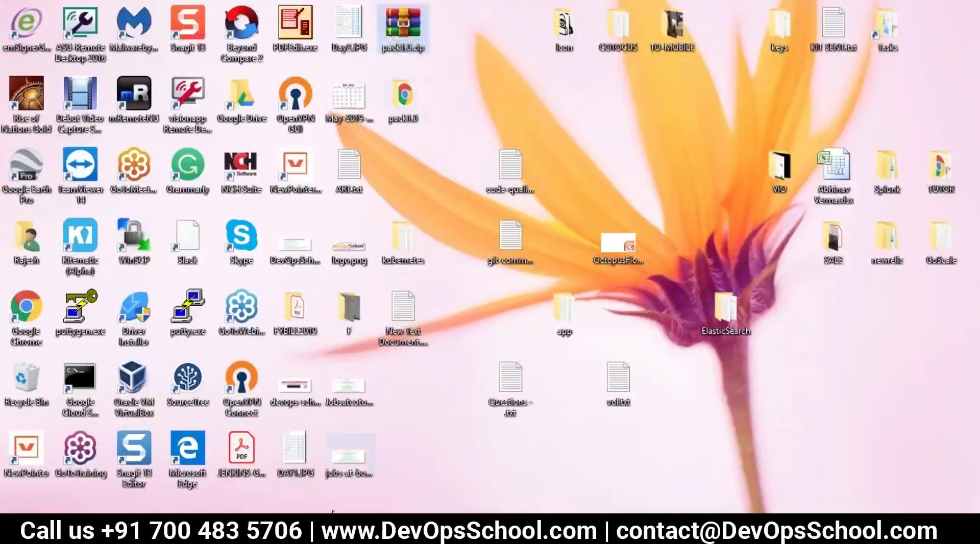
# Highlight the 'Upload your package' line in the Notepad notes, then return to the Octopus browser window.
pyautogui.click(232, 534)
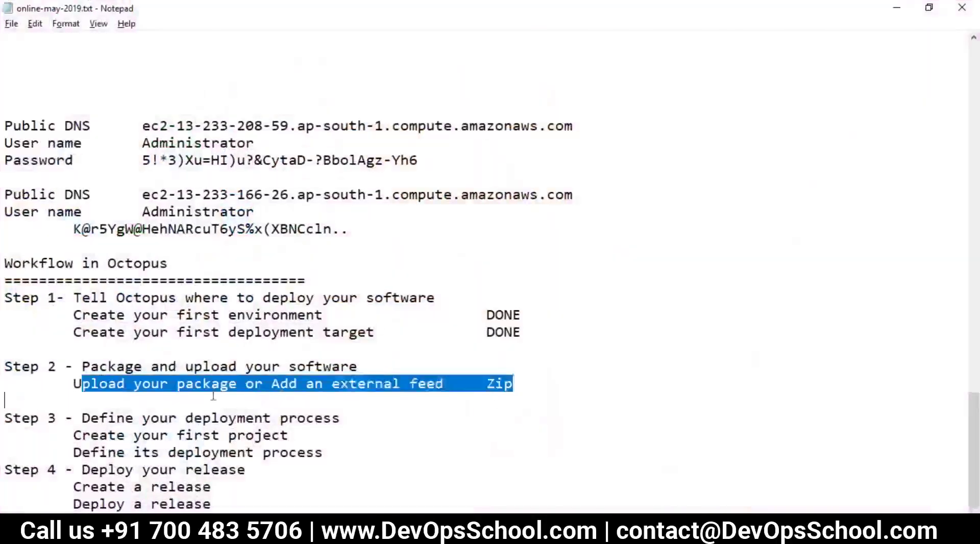
pyautogui.moveTo(213, 396); pyautogui.dragTo(414, 392)
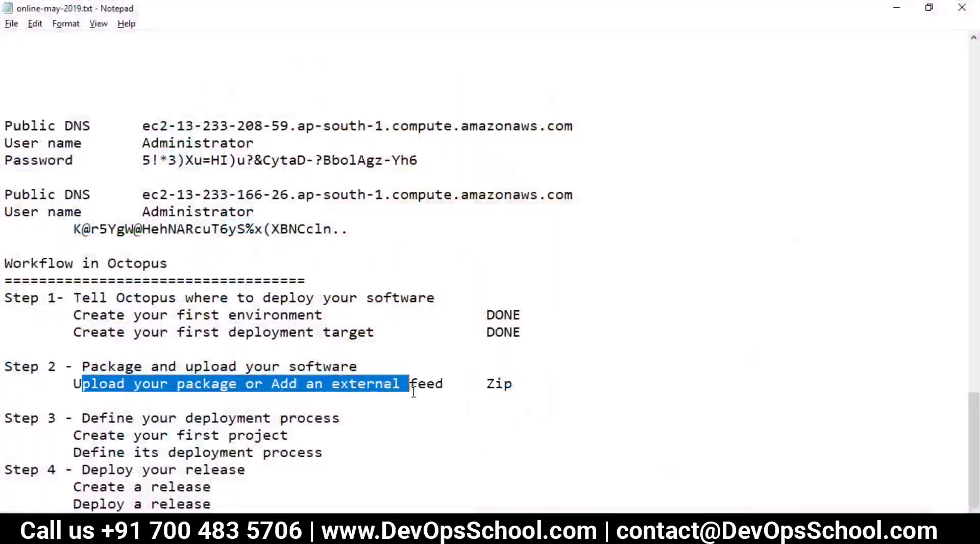
pyautogui.doubleClick(197, 382)
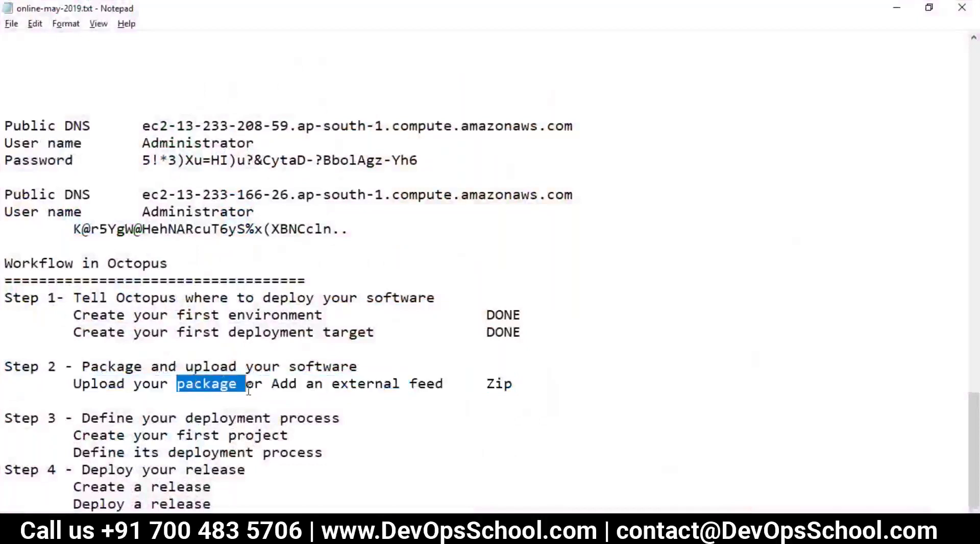
pyautogui.click(287, 386)
pyautogui.hotkey('alt', 'Tab')
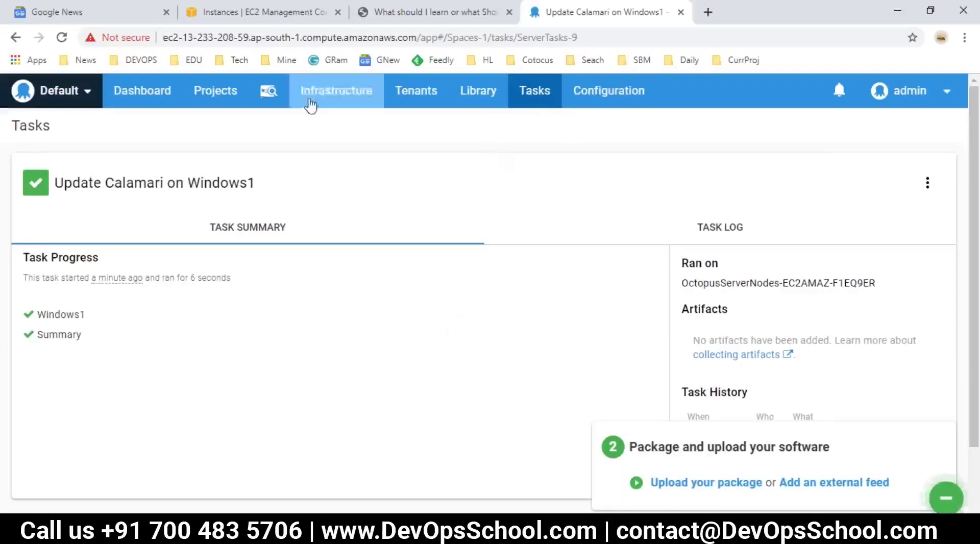
# Upload Desktop\pack1.0.zip to the built-in package repository from Library > Packages.
pyautogui.click(476, 99)
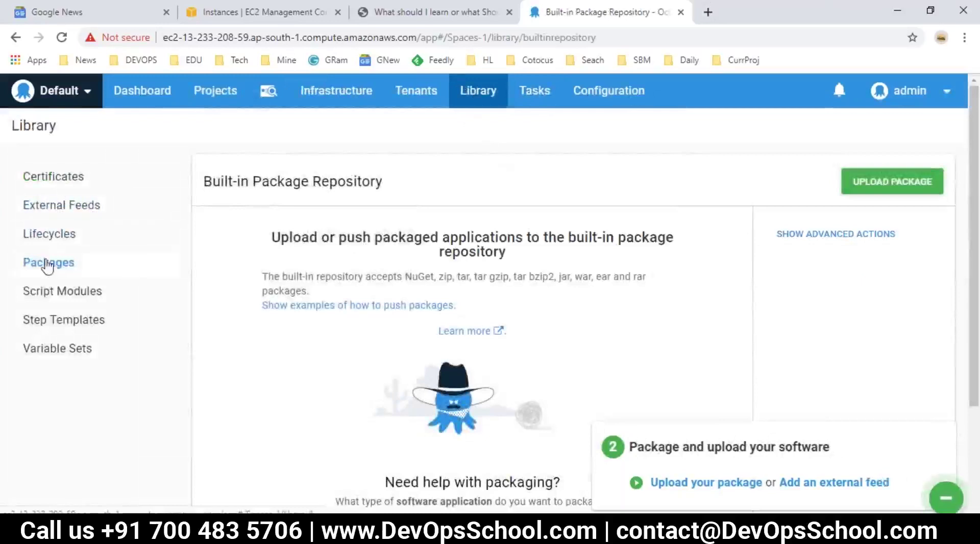
pyautogui.click(892, 181)
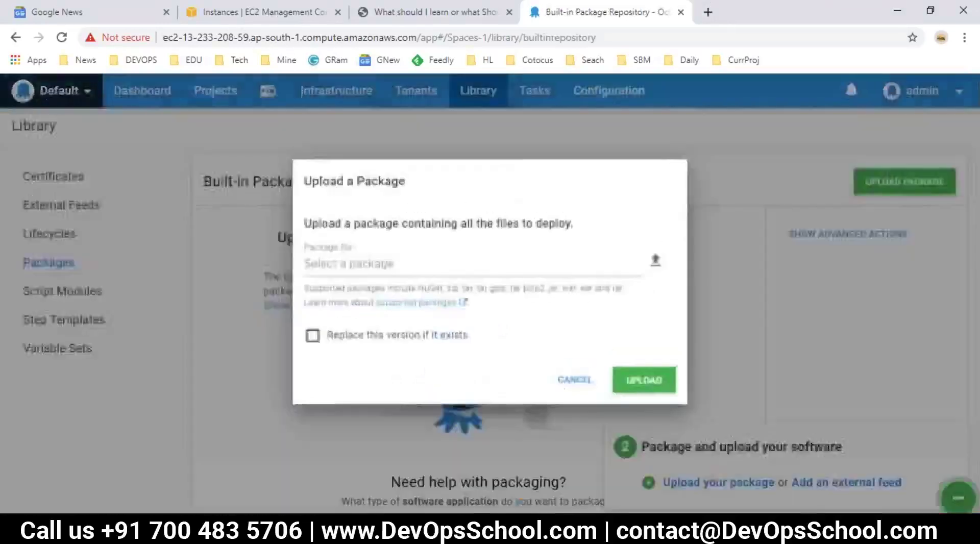
pyautogui.click(655, 276)
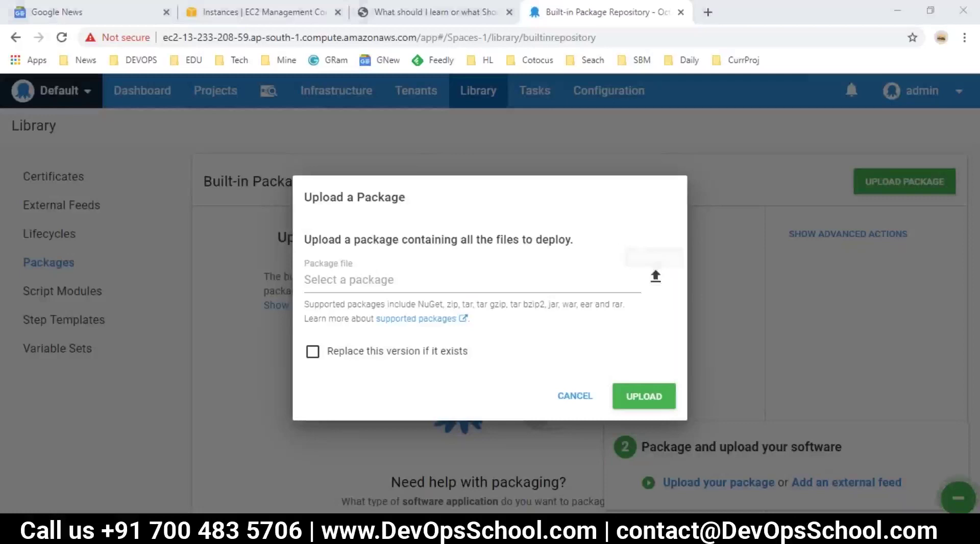
pyautogui.scroll(4, 72, 159)
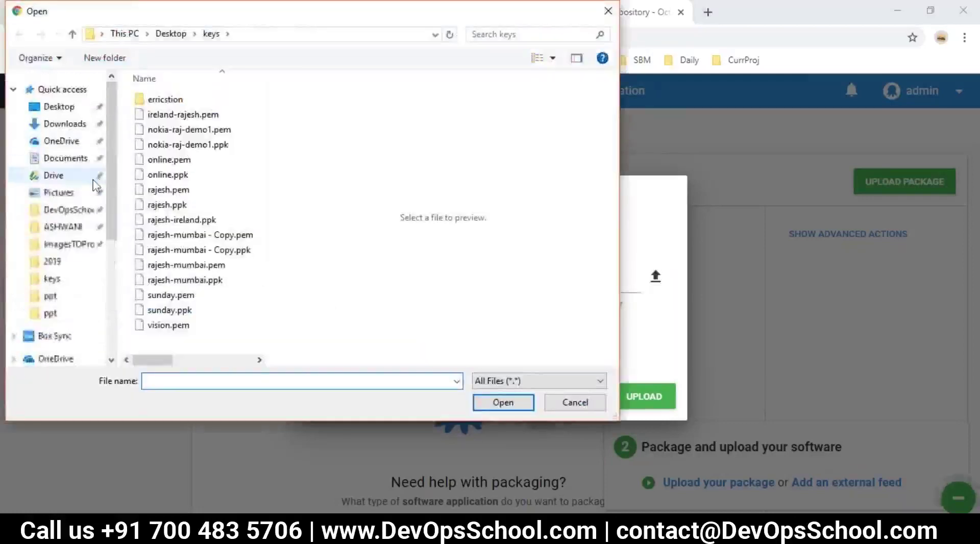
pyautogui.click(59, 106)
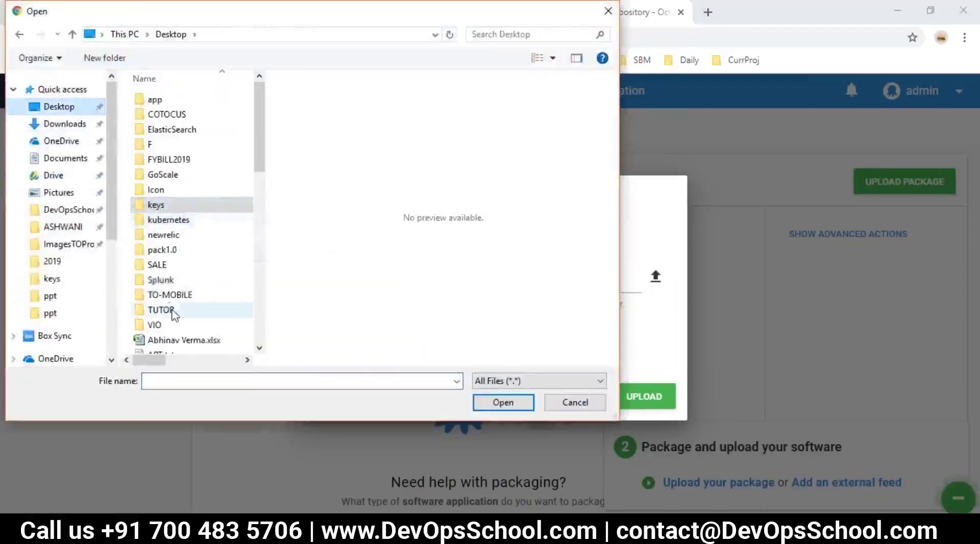
pyautogui.scroll(-8, 169, 245)
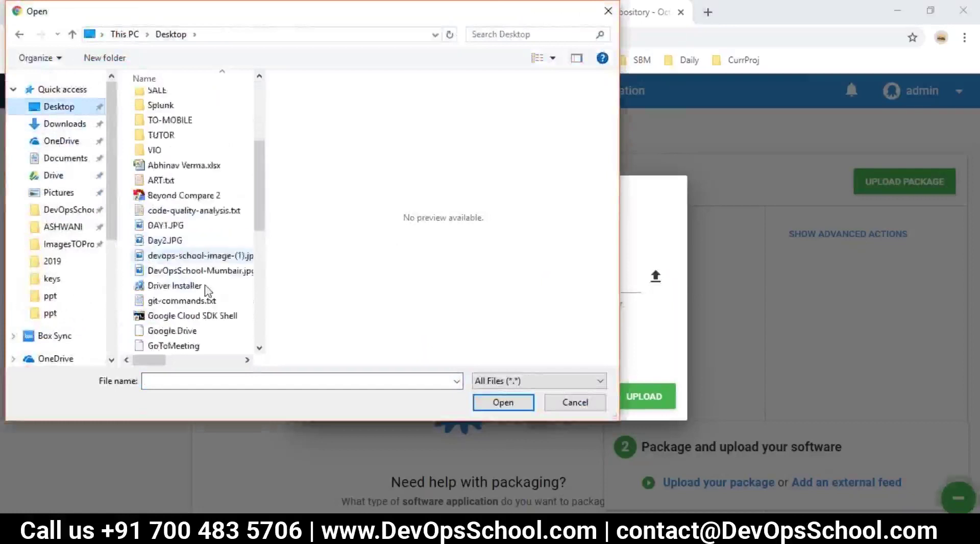
pyautogui.scroll(-3, 199, 315)
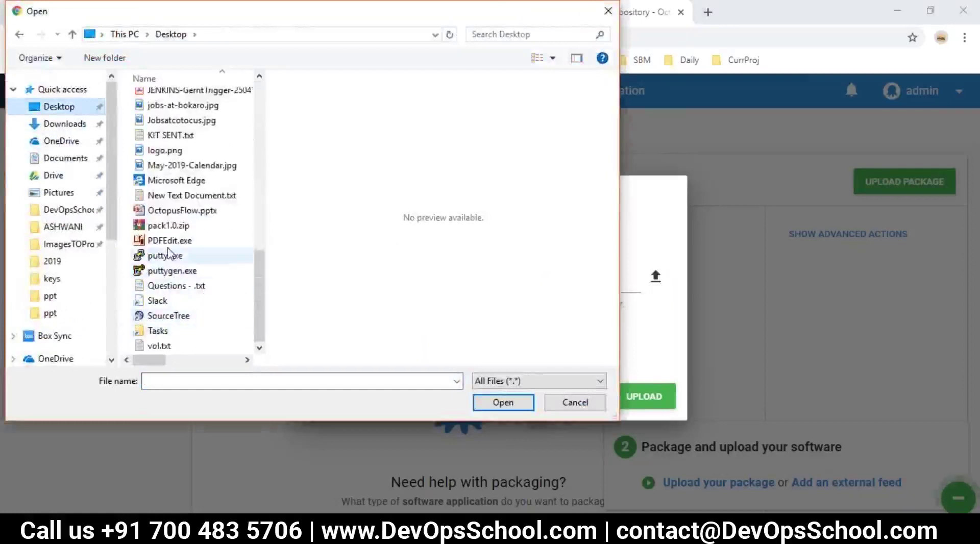
pyautogui.click(159, 229)
pyautogui.click(503, 402)
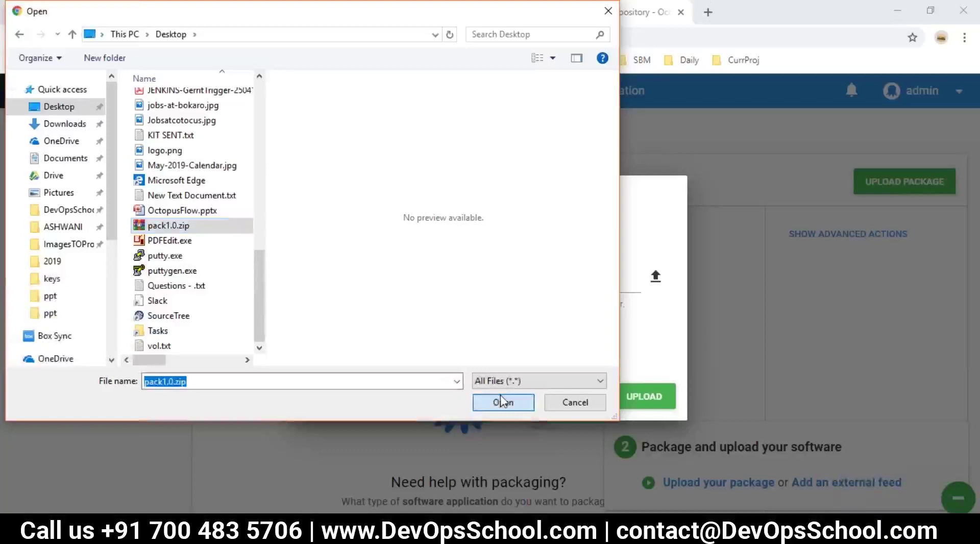
pyautogui.click(644, 397)
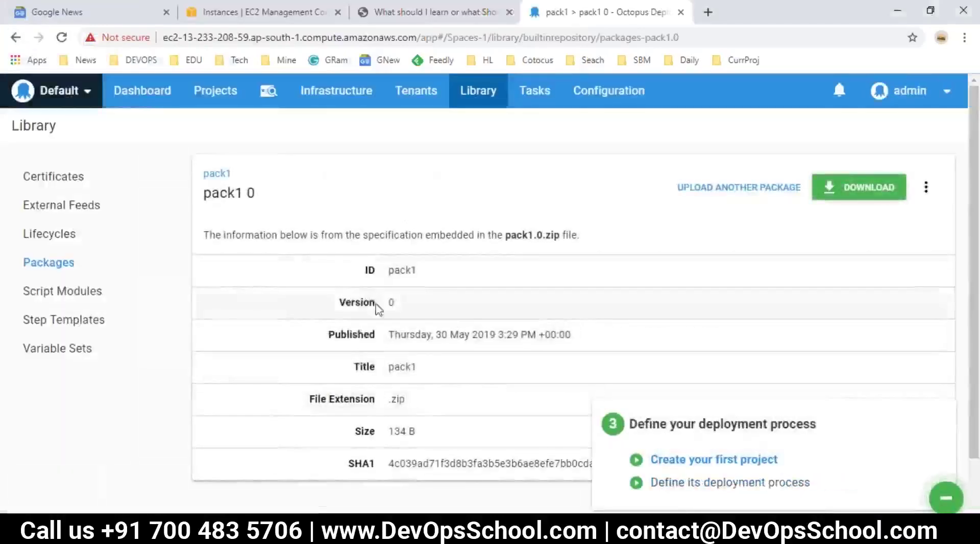
# Highlight the pack1 package title and its version value 0 on the details page.
pyautogui.moveTo(262, 197); pyautogui.dragTo(235, 194)
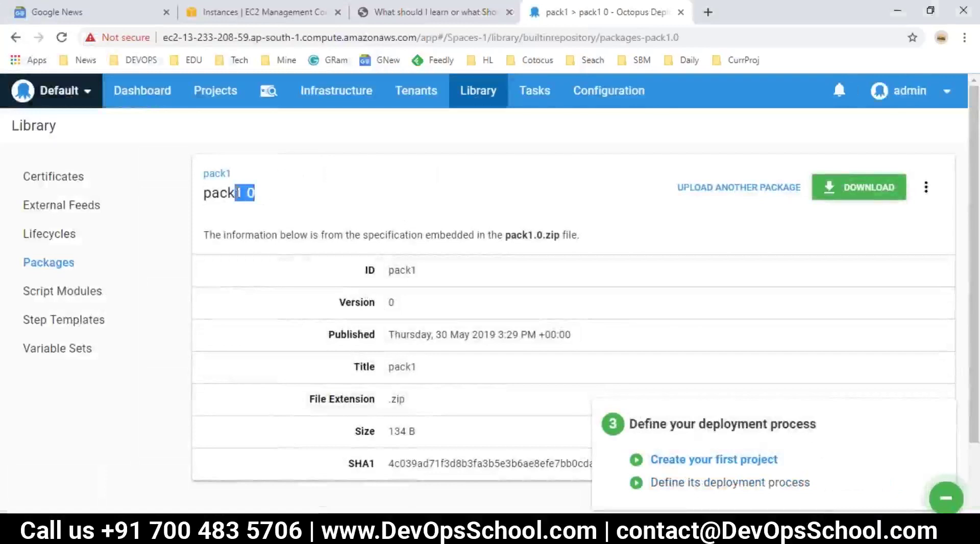
pyautogui.doubleClick(402, 366)
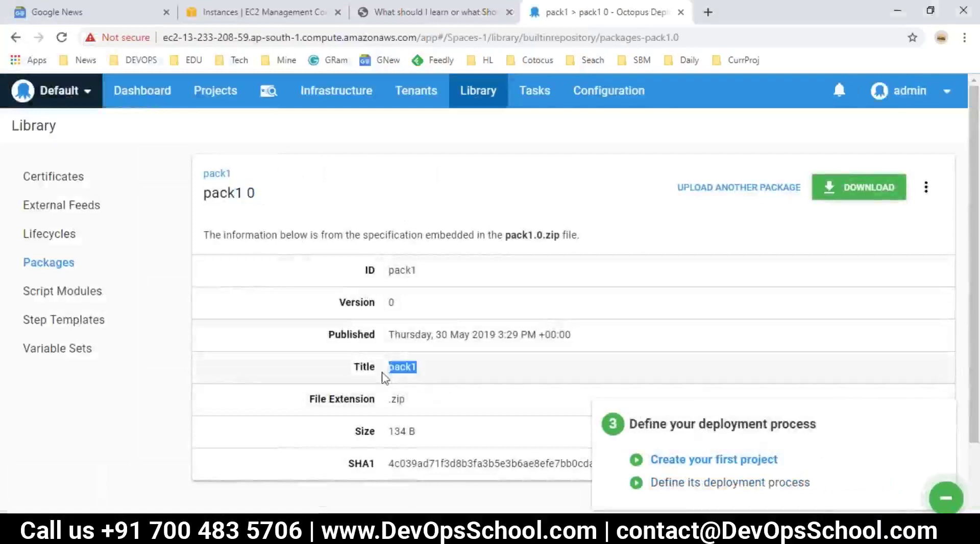
pyautogui.doubleClick(392, 303)
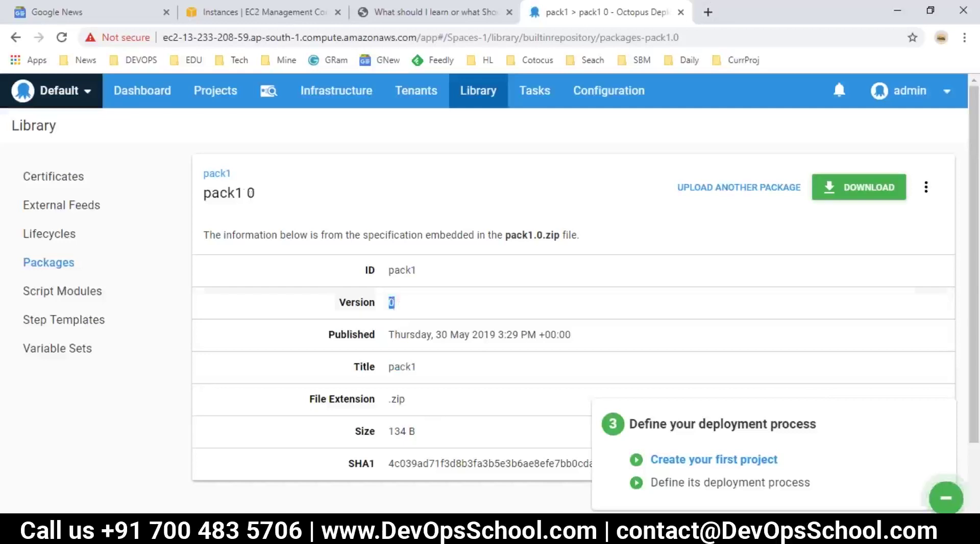
pyautogui.moveTo(259, 194); pyautogui.dragTo(233, 194)
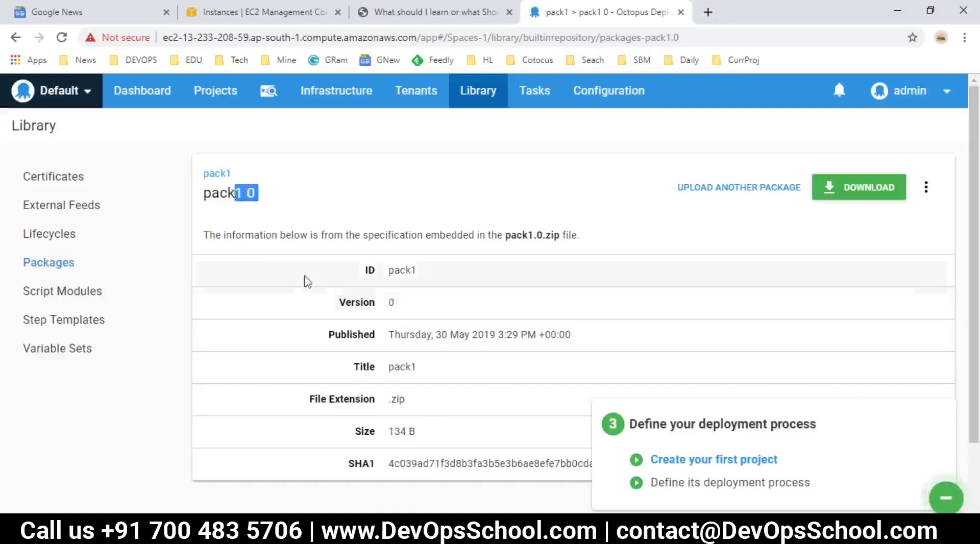
pyautogui.click(395, 302)
pyautogui.doubleClick(395, 303)
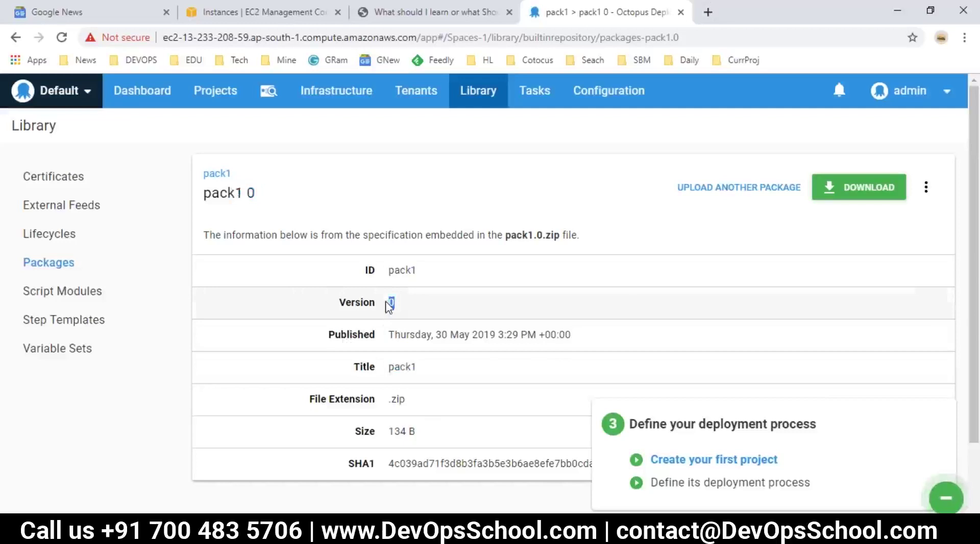
# Return to the Built-in Package Repository list, then show the desktop.
pyautogui.click(62, 261)
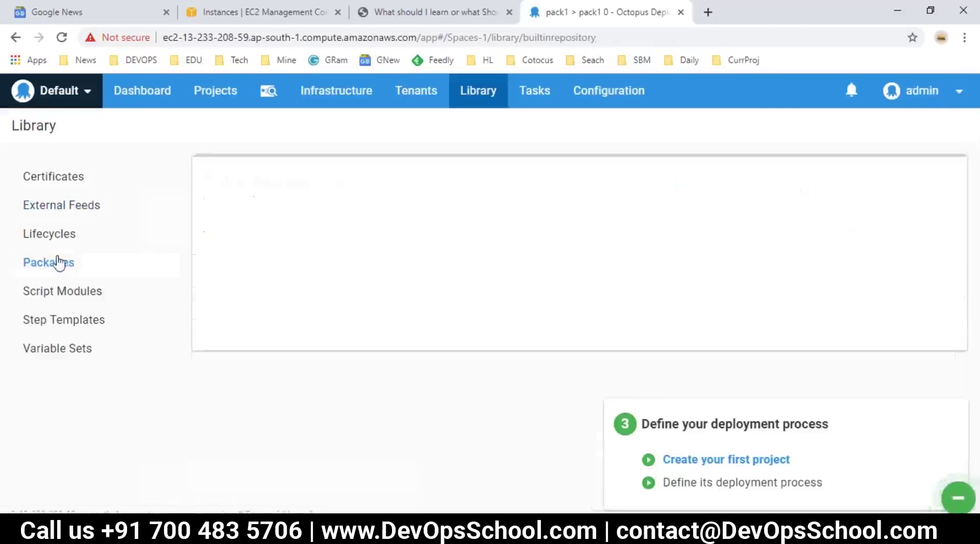
pyautogui.scroll(-1, 335, 402)
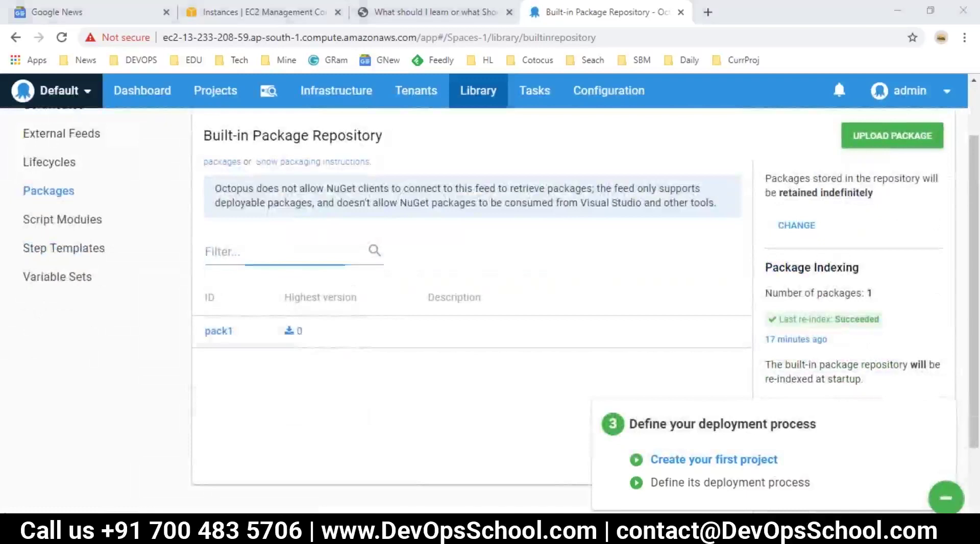
pyautogui.press('super+d')
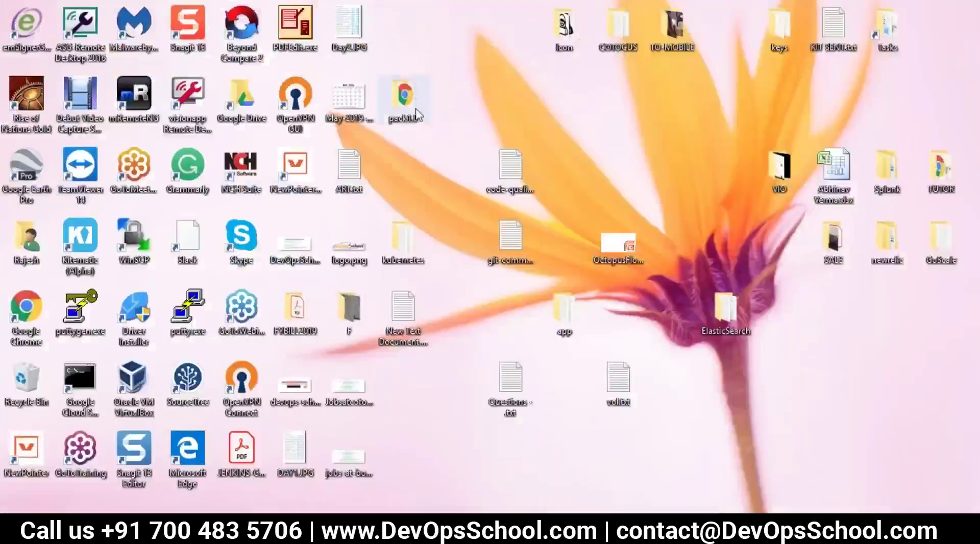
# Rename the pack1.0 folder on the desktop to pack1.1.
pyautogui.doubleClick(403, 100)
pyautogui.hotkey('shift', 'F10')
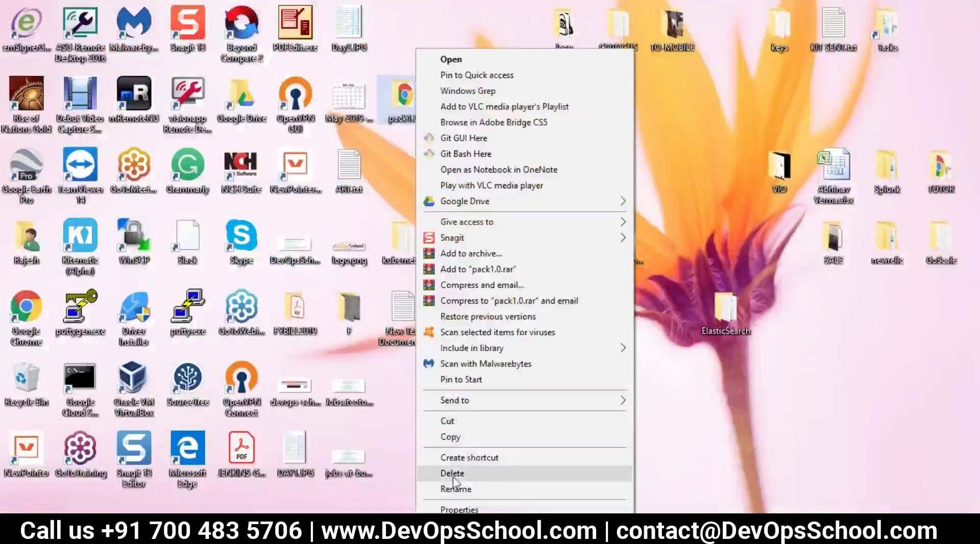
pyautogui.click(461, 491)
pyautogui.press('End')
pyautogui.press('BackSpace')
pyautogui.write('1')
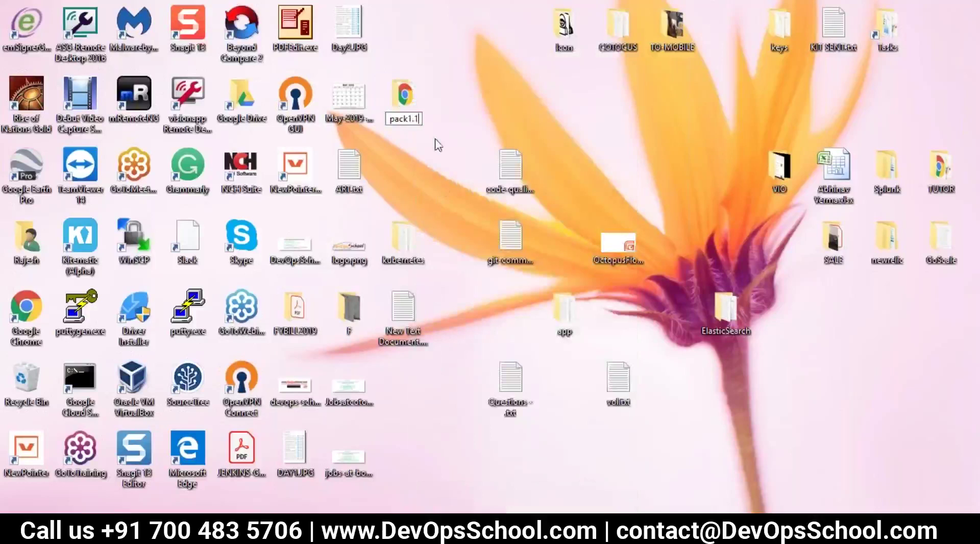
pyautogui.press('Return')
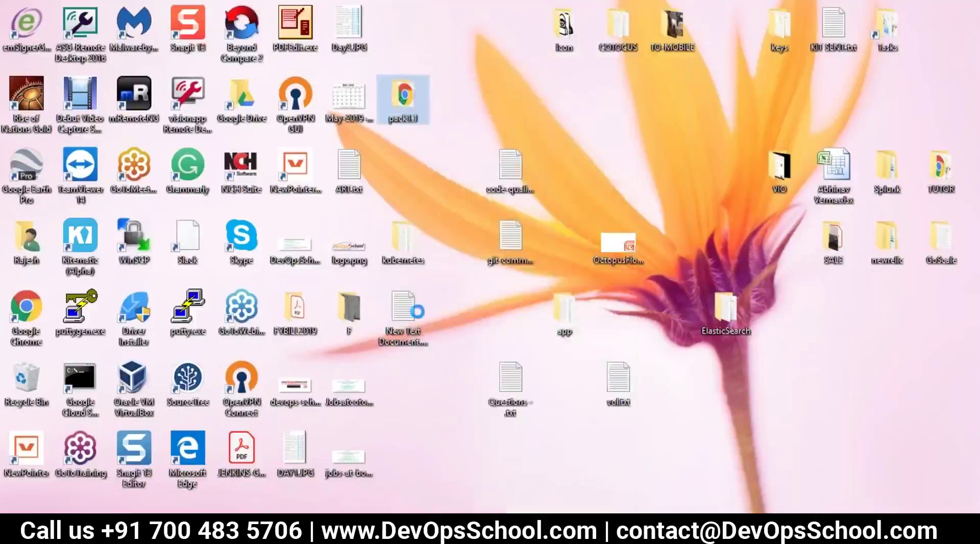
# Bring up the pack1.1 folder's context menu, then return to the Octopus package repository.
pyautogui.rightClick(401, 102)
pyautogui.moveTo(449, 400)
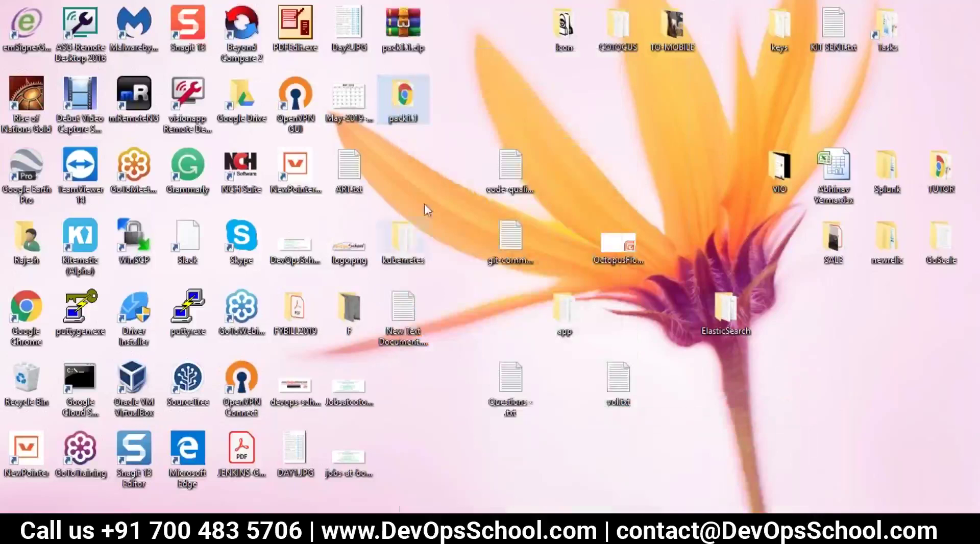
pyautogui.hotkey('alt', 'Tab')
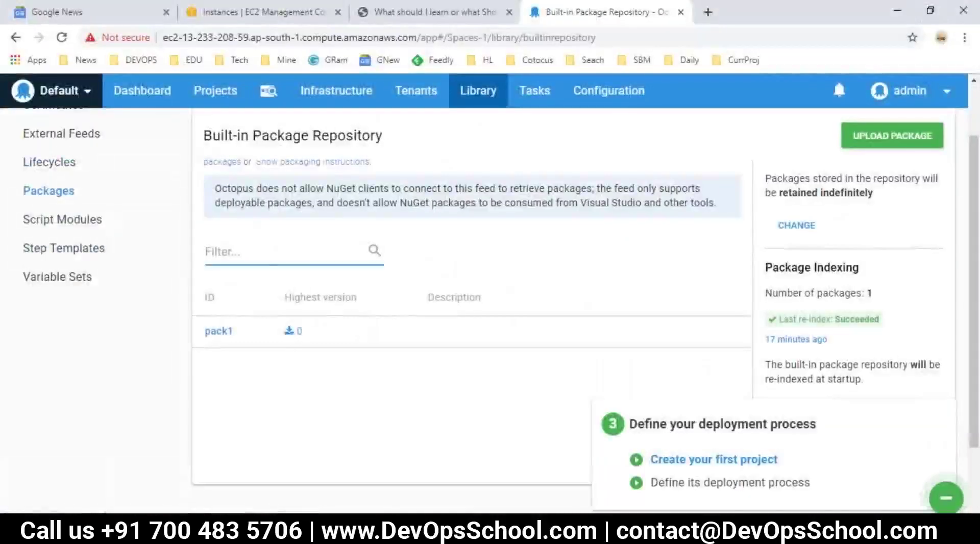
# Upload pack1.1.zip from the desktop to the built-in package repository.
pyautogui.click(892, 136)
pyautogui.click(655, 276)
pyautogui.scroll(-12, 152, 327)
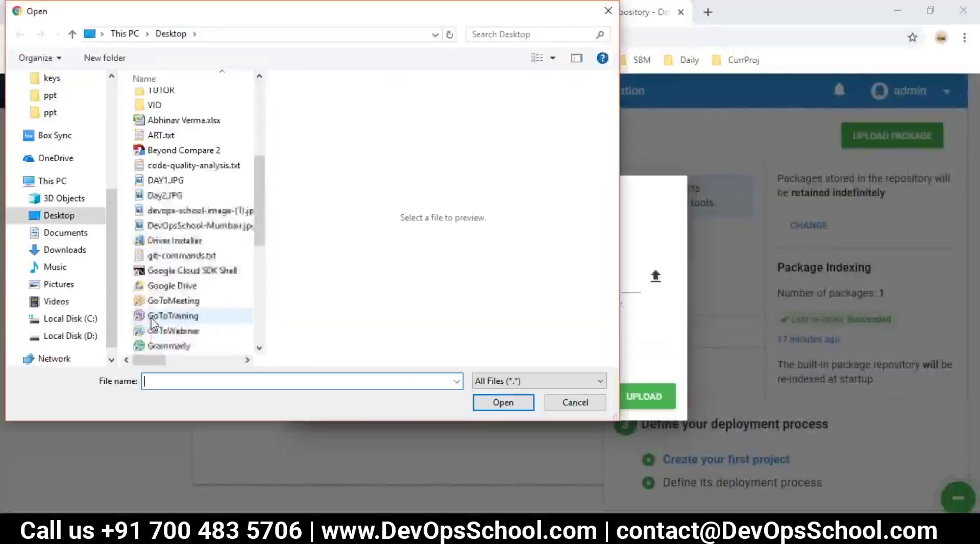
pyautogui.click(168, 225)
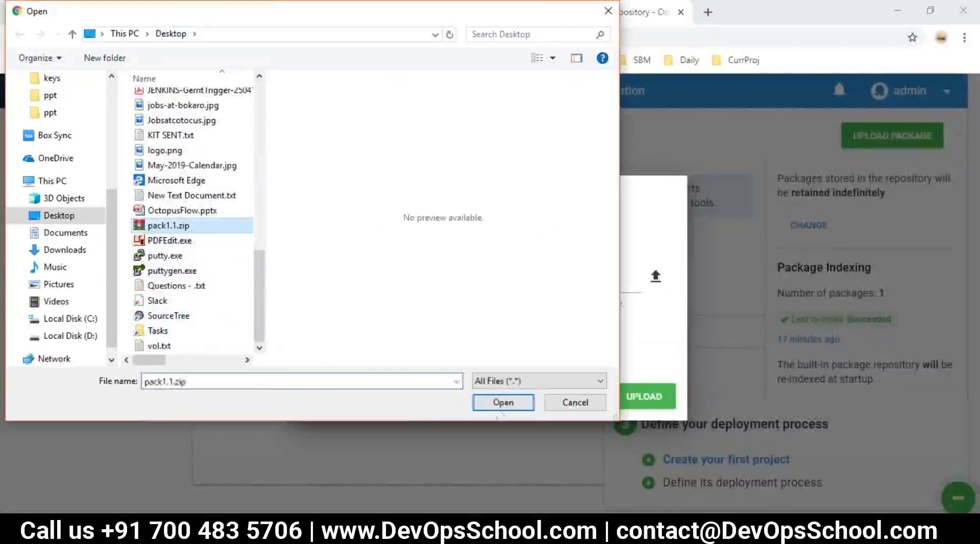
pyautogui.click(503, 402)
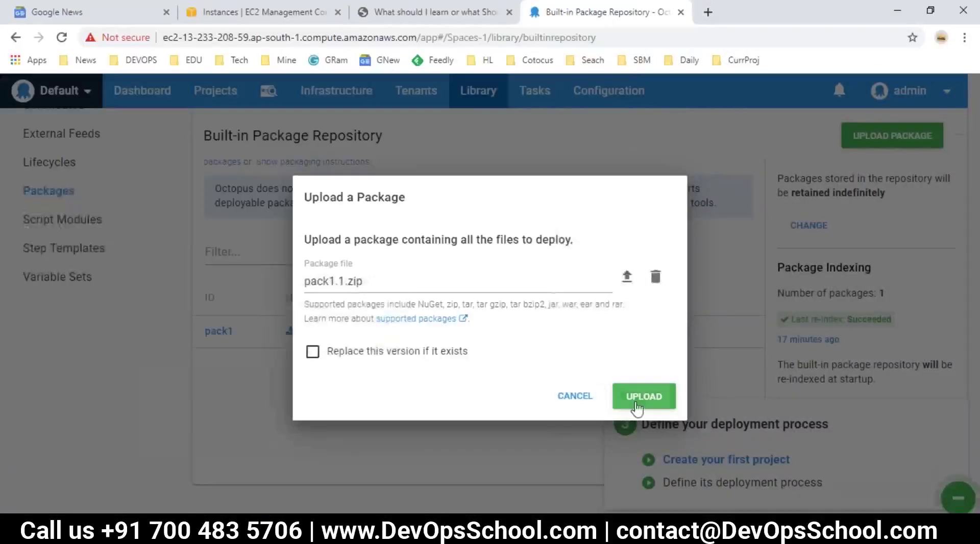
pyautogui.click(638, 401)
# Check that pack1 now has version 1 among its stored versions, then return to the repository list.
pyautogui.doubleClick(391, 302)
pyautogui.click(44, 271)
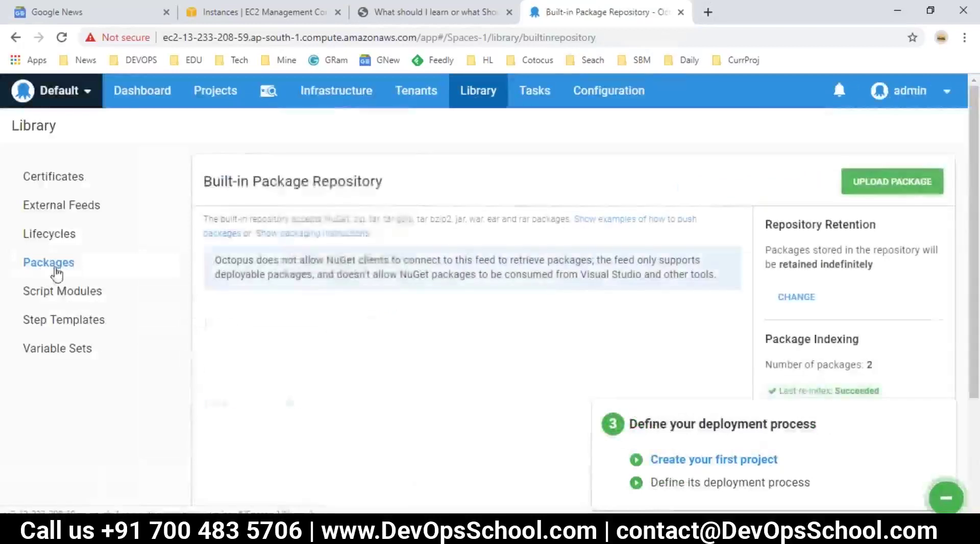
pyautogui.scroll(-3, 280, 256)
pyautogui.click(223, 260)
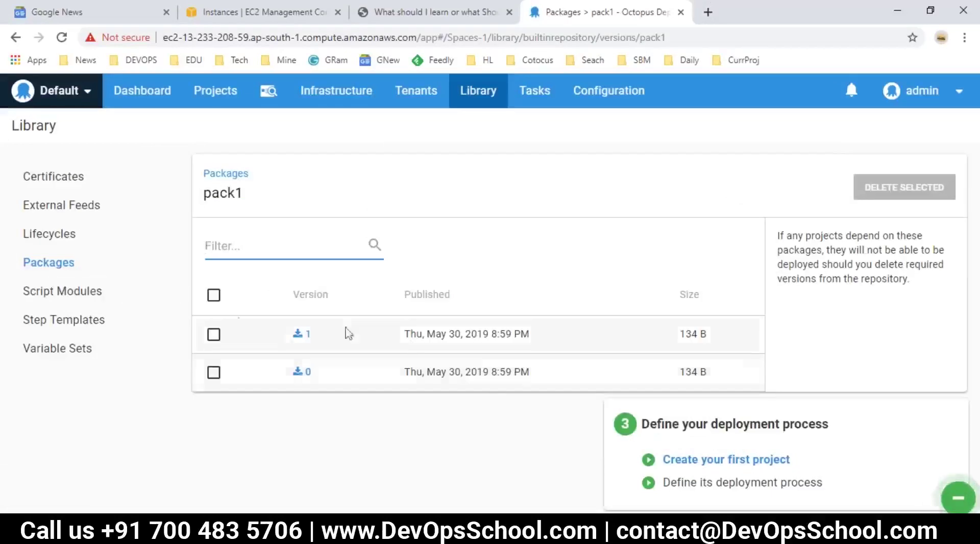
pyautogui.click(66, 264)
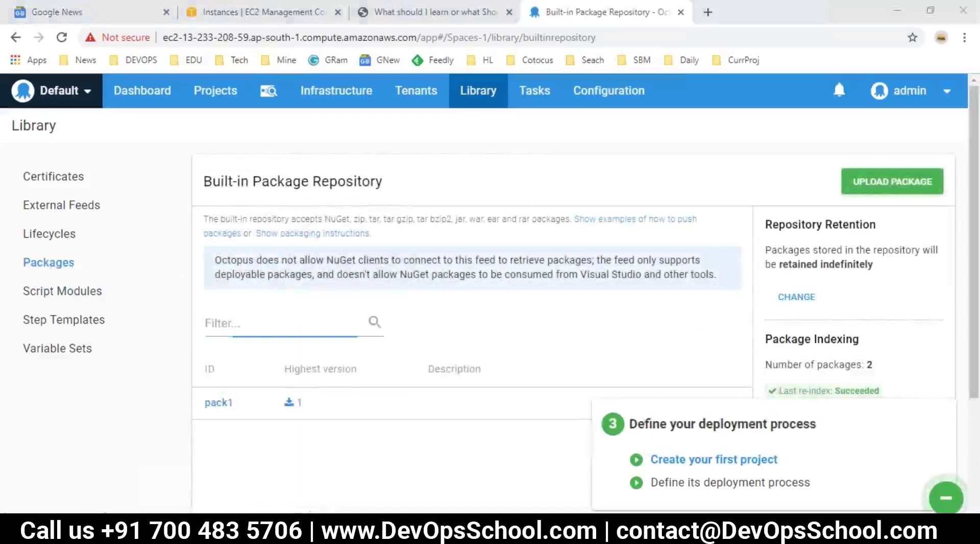
# Replace the Zip note on the Upload line with DONE in Notepad, then return to the browser.
pyautogui.hotkey('alt', 'Tab')
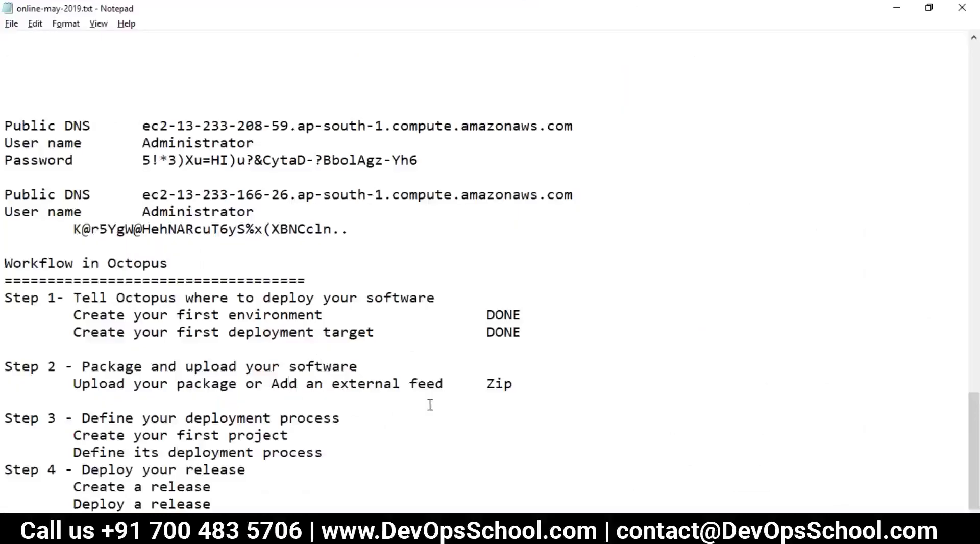
pyautogui.moveTo(514, 385); pyautogui.dragTo(498, 384)
pyautogui.write('DON')
pyautogui.hotkey('alt', 'Tab')
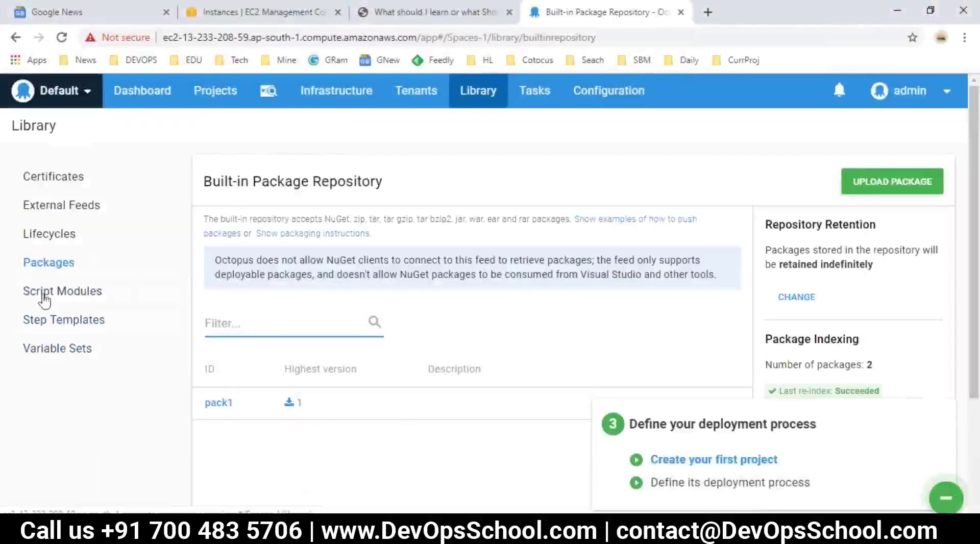
# Start a new lifecycle named Prodx from the Lifecycles library page.
pyautogui.click(53, 236)
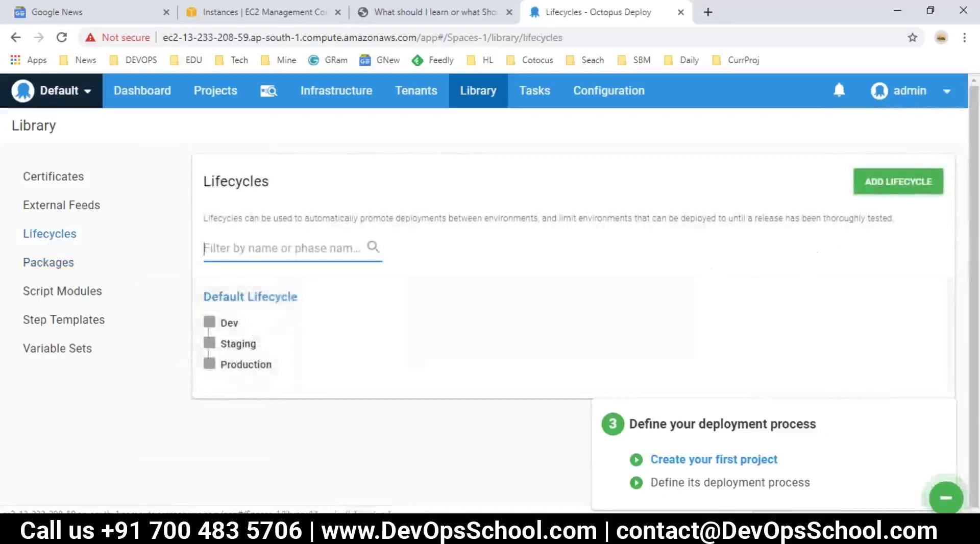
pyautogui.click(881, 186)
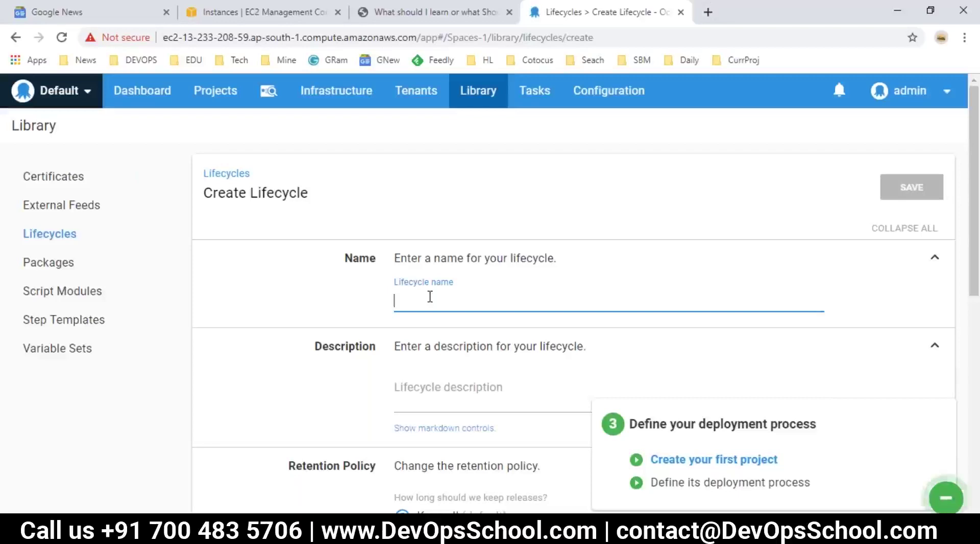
pyautogui.write('Pro')
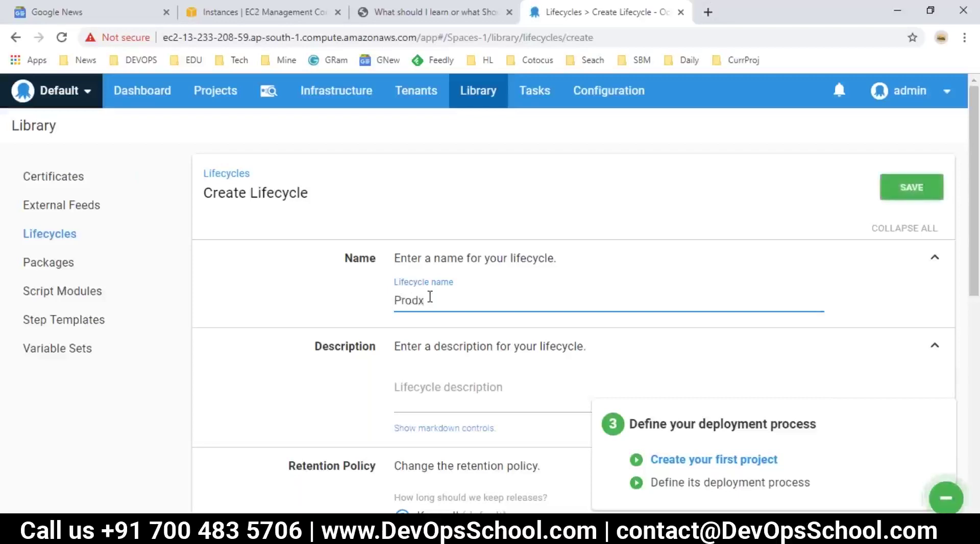
pyautogui.write('dx')
pyautogui.press('BackSpace')
pyautogui.scroll(-3, 424, 280)
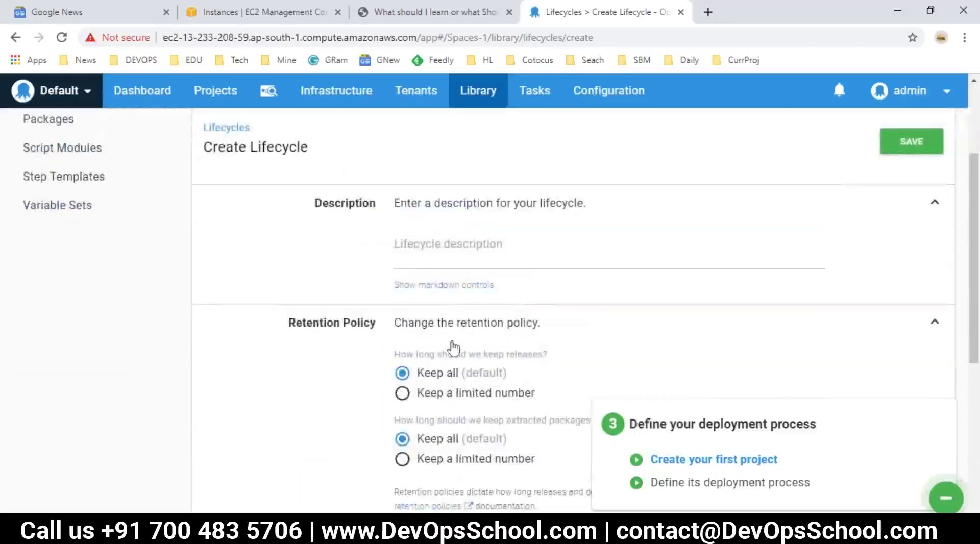
pyautogui.click(430, 251)
pyautogui.scroll(-2, 516, 408)
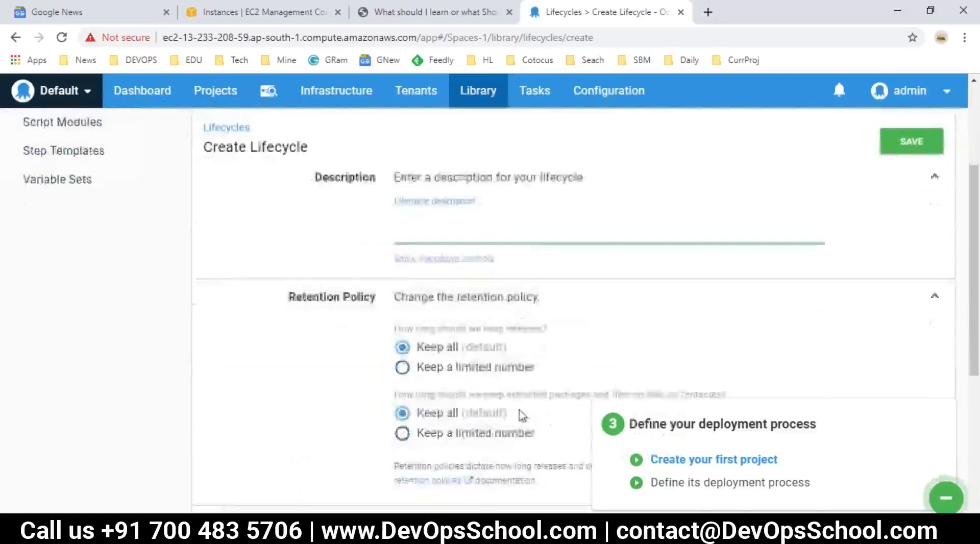
pyautogui.scroll(-5, 513, 342)
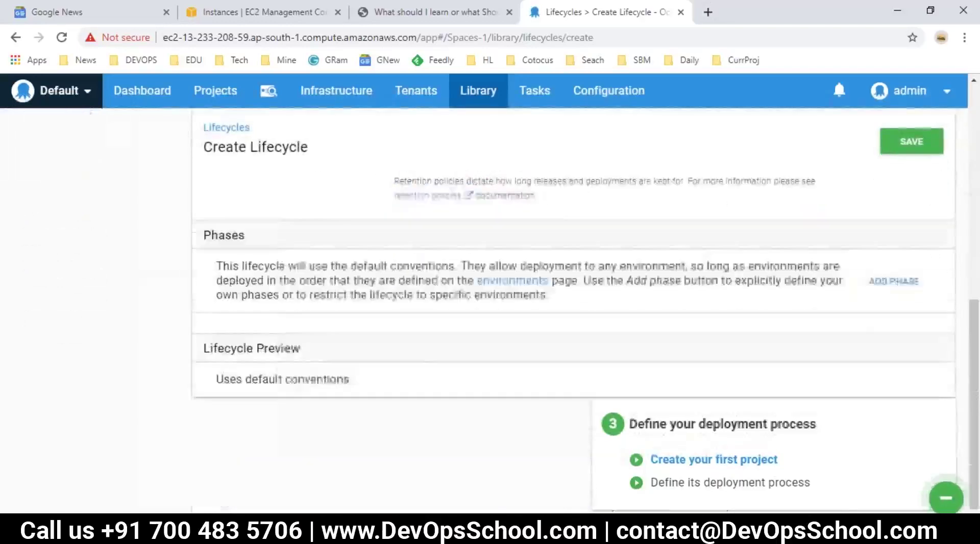
# Add a first phase to Prodx restricted to the Dev environment.
pyautogui.click(893, 283)
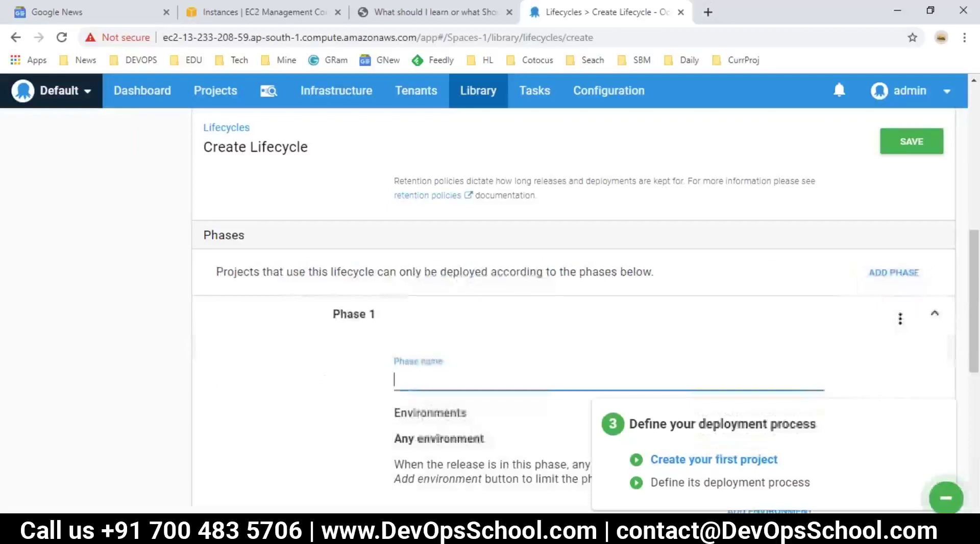
pyautogui.scroll(-3, 429, 377)
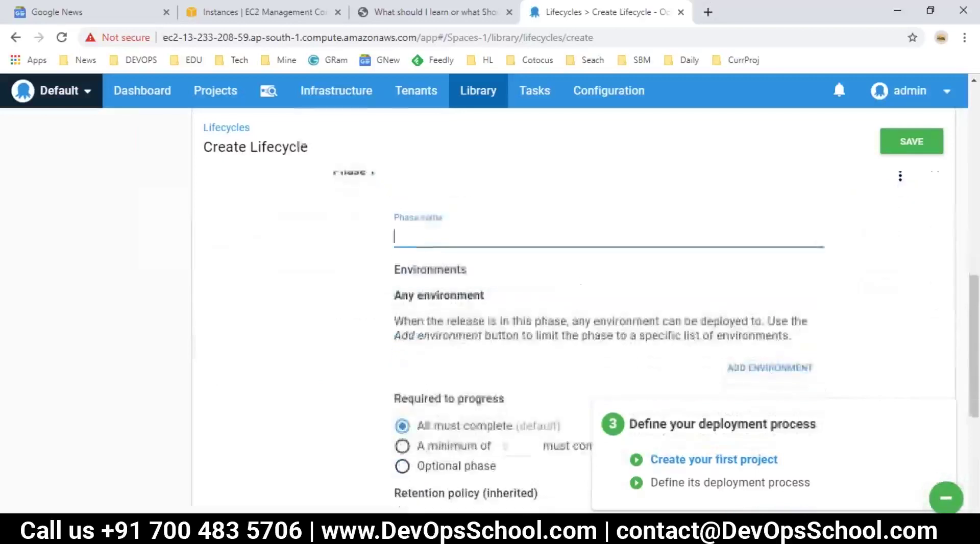
pyautogui.scroll(-3, 437, 332)
pyautogui.scroll(3, 429, 285)
pyautogui.click(422, 250)
pyautogui.scroll(3, 422, 250)
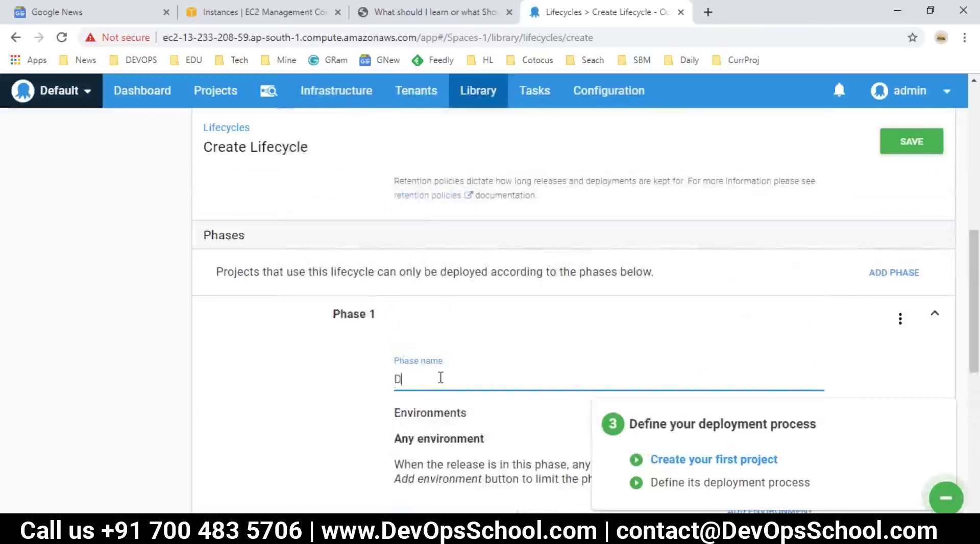
pyautogui.scroll(-4, 440, 378)
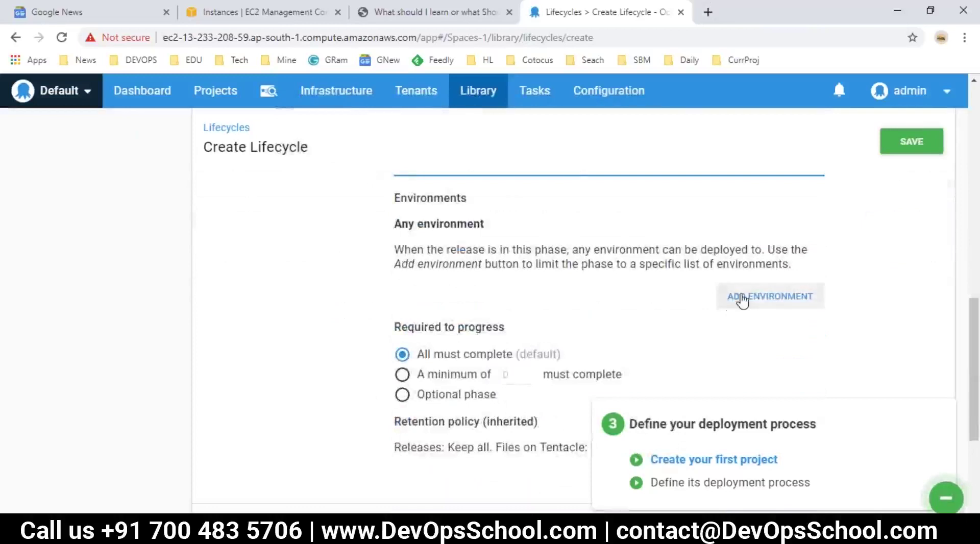
pyautogui.click(742, 297)
pyautogui.click(334, 259)
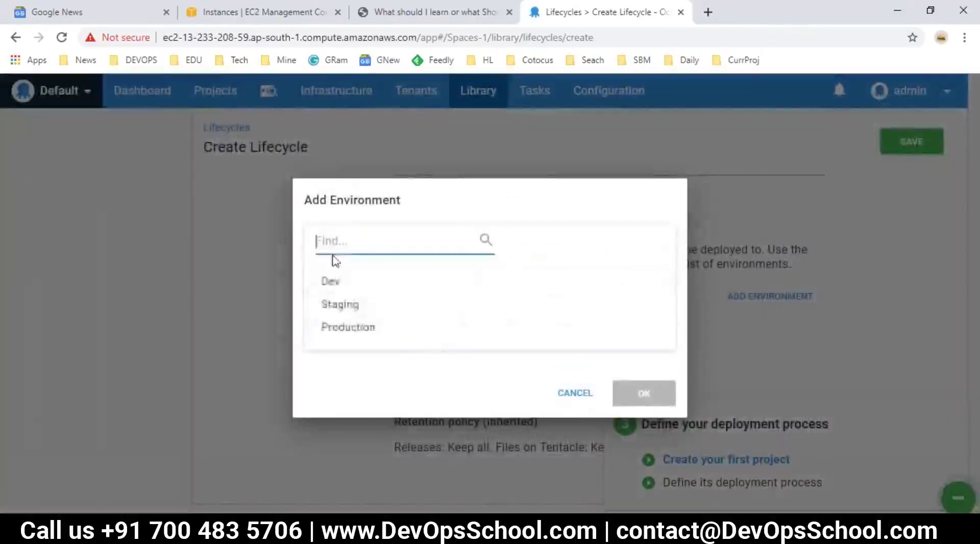
pyautogui.click(336, 286)
pyautogui.click(645, 394)
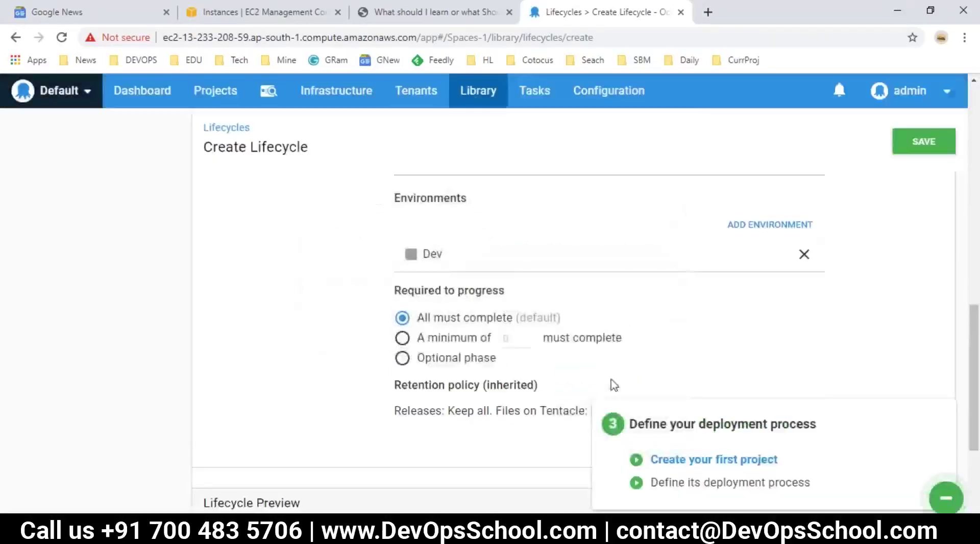
# Save the Prodx lifecycle and return to the list of lifecycles.
pyautogui.scroll(-4, 574, 331)
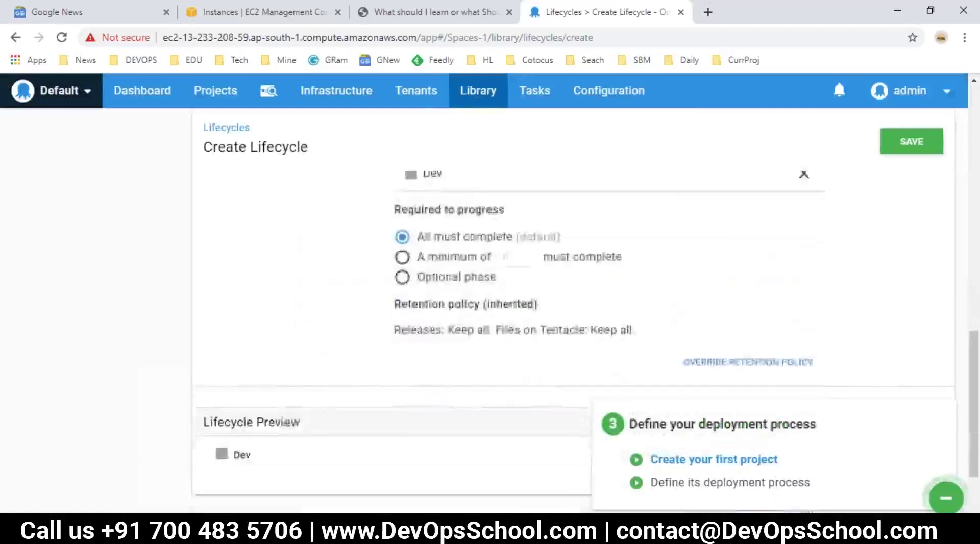
pyautogui.scroll(5, 744, 271)
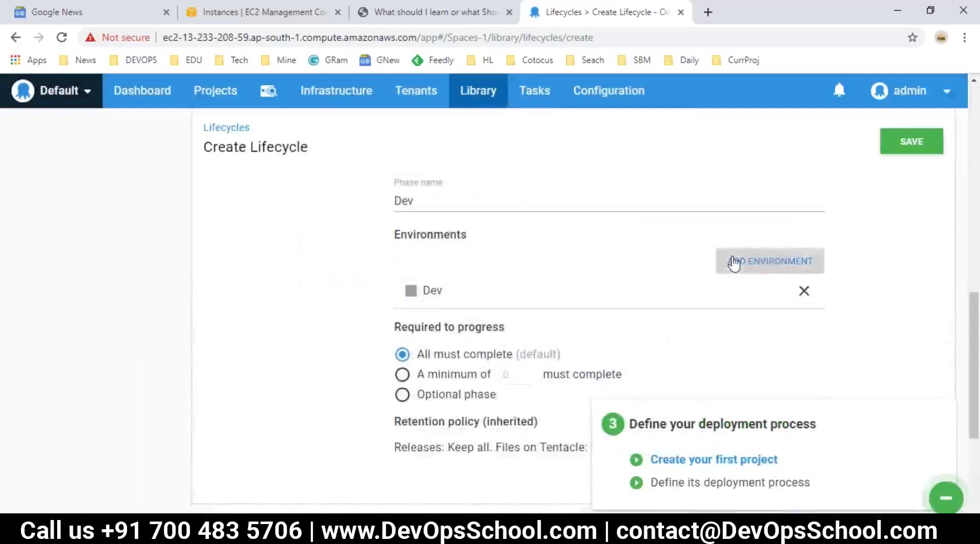
pyautogui.scroll(5, 324, 345)
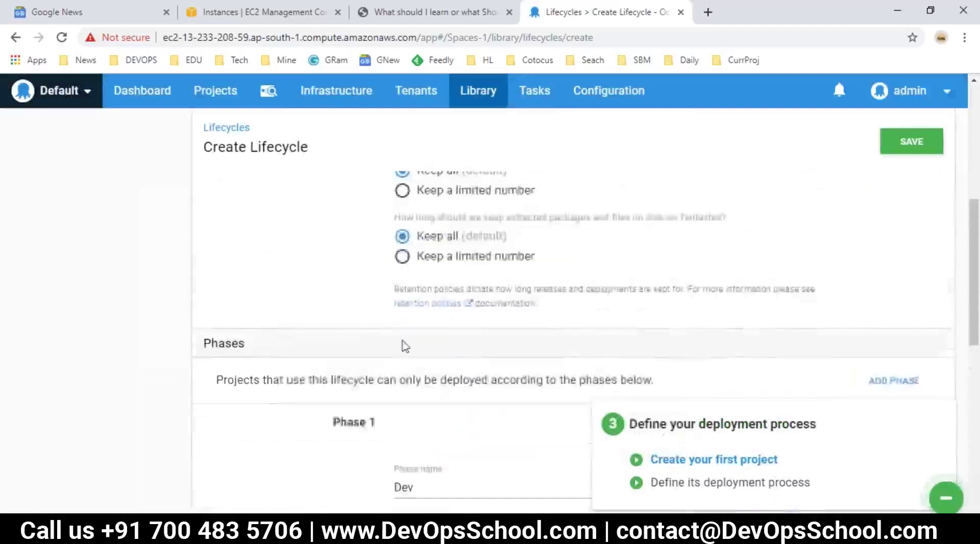
pyautogui.click(894, 383)
pyautogui.click(912, 143)
pyautogui.scroll(-3, 98, 212)
pyautogui.scroll(3, 31, 230)
pyautogui.click(25, 234)
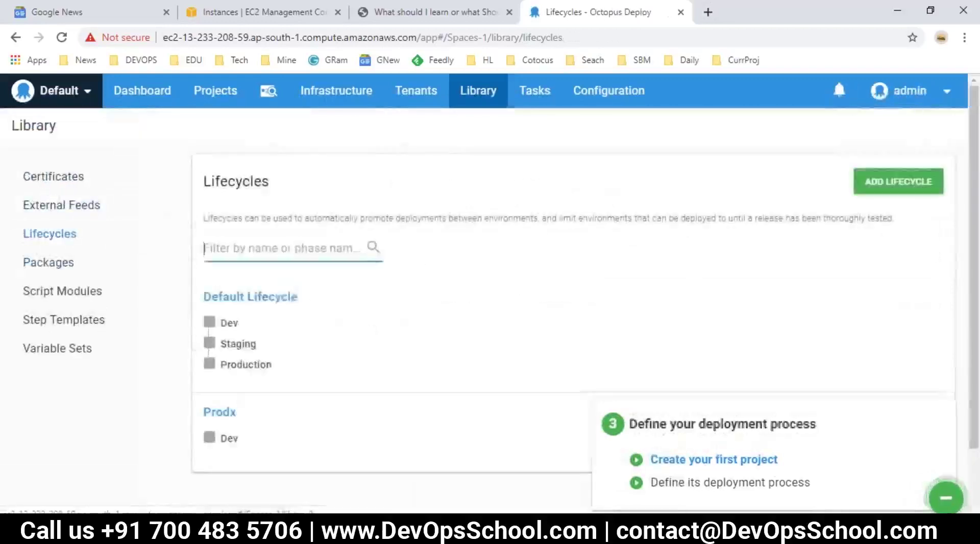
# Open the Prodx lifecycle and add a second phase named 'Dev to Stage'.
pyautogui.scroll(-2, 239, 362)
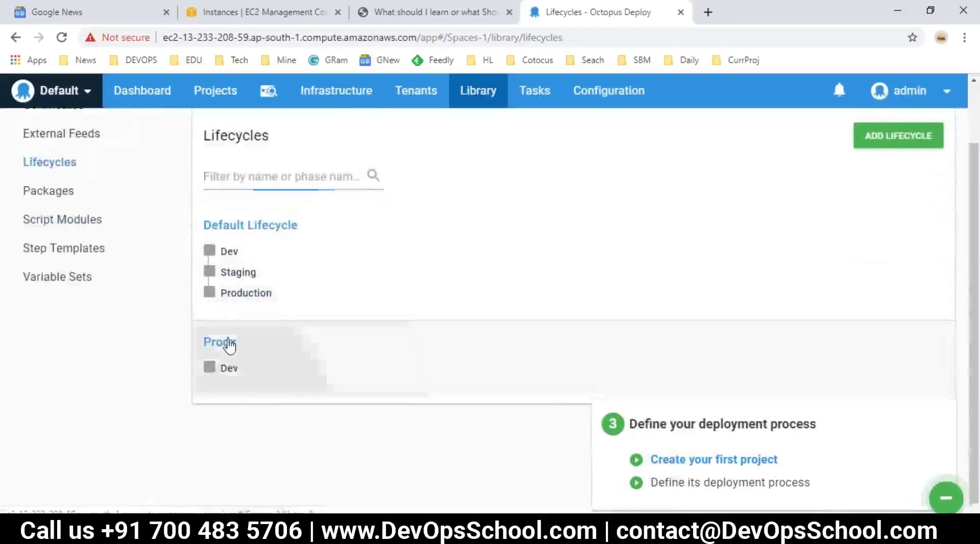
pyautogui.click(228, 346)
pyautogui.scroll(-4, 484, 350)
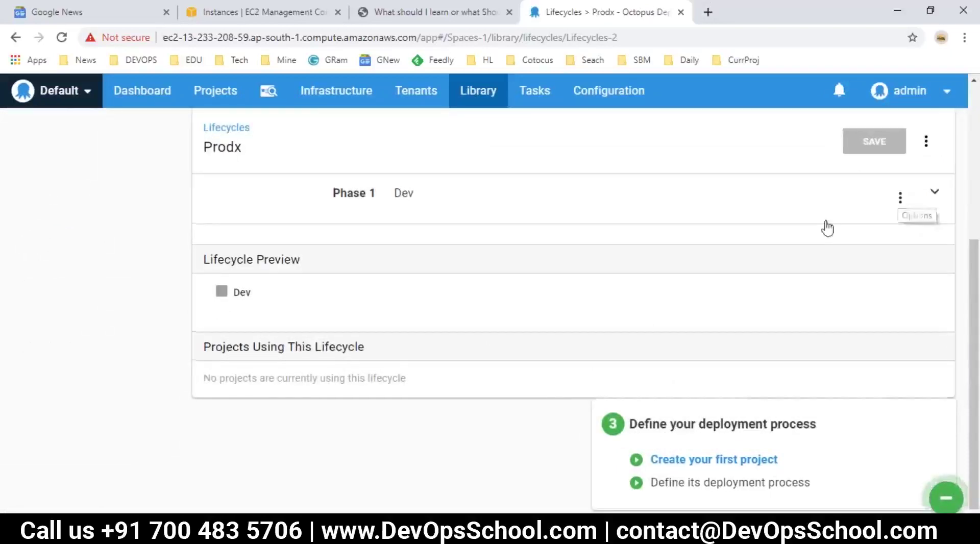
pyautogui.scroll(2, 490, 338)
pyautogui.scroll(-2, 278, 373)
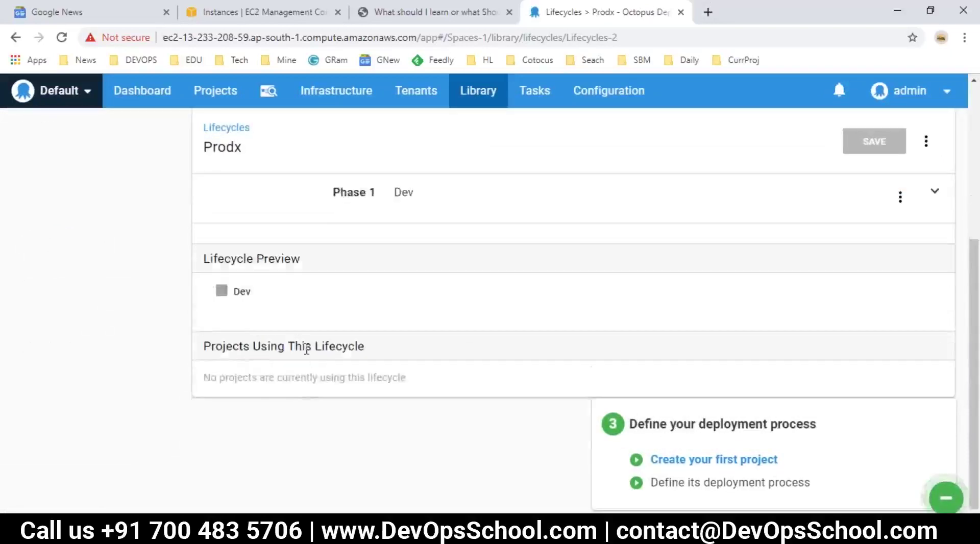
pyautogui.scroll(3, 870, 297)
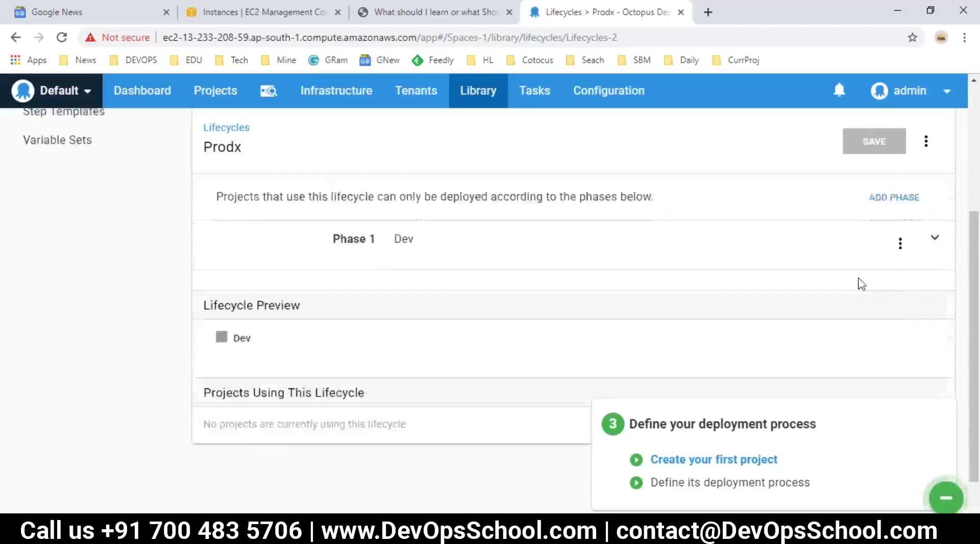
pyautogui.click(900, 269)
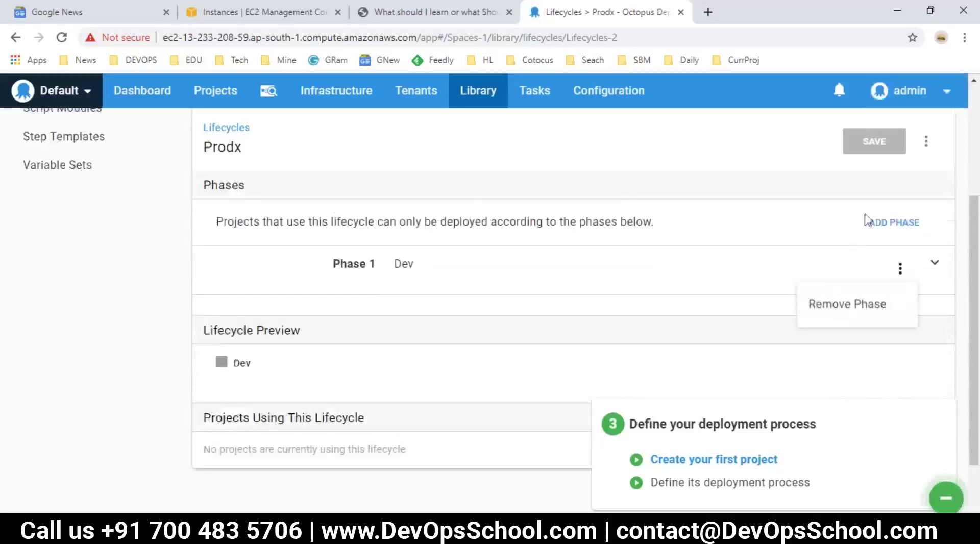
pyautogui.click(875, 228)
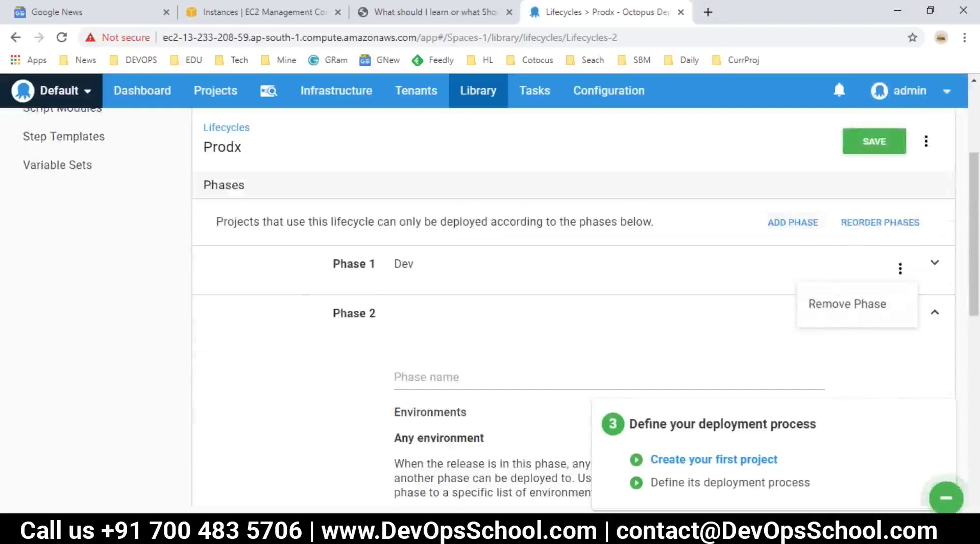
pyautogui.click(549, 327)
pyautogui.click(421, 322)
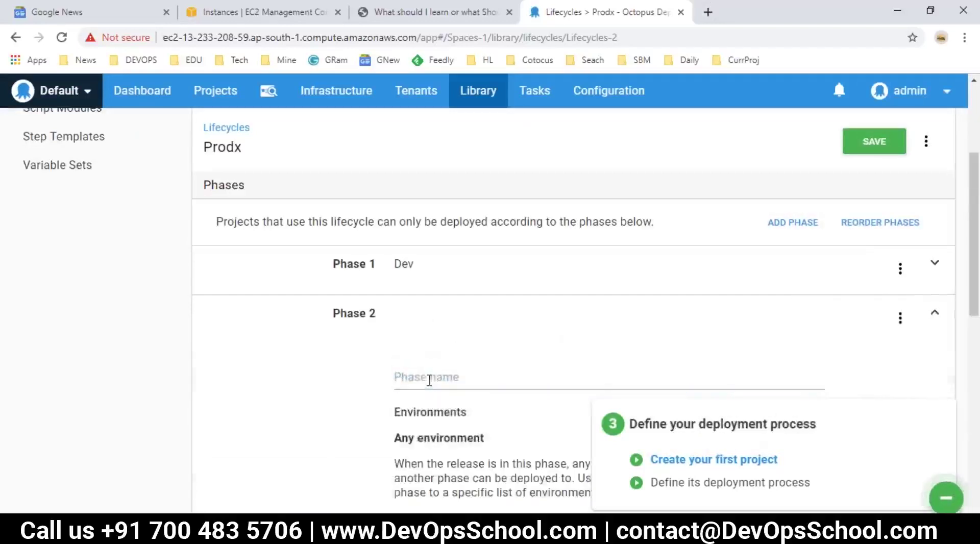
pyautogui.click(453, 372)
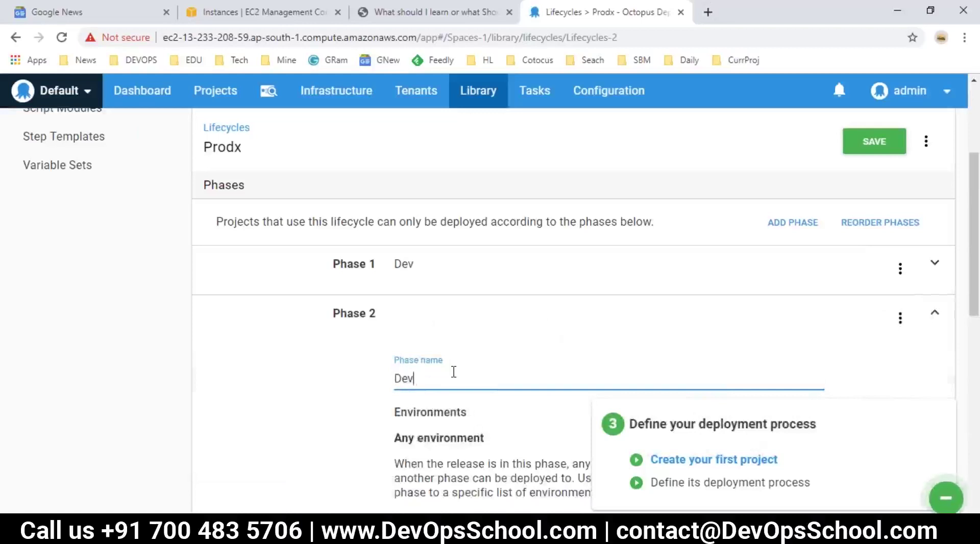
pyautogui.scroll(-4, 511, 372)
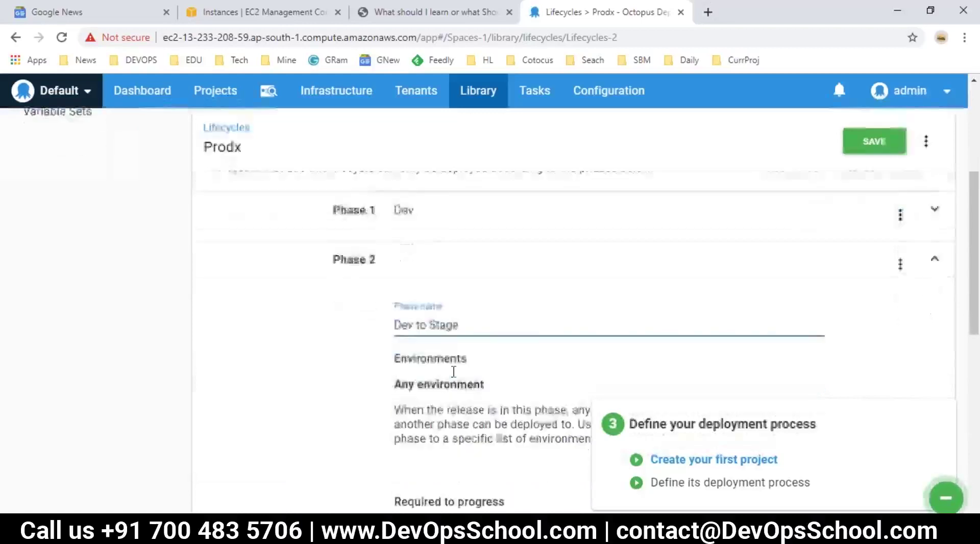
# Add the Staging environment to the Dev to Stage phase and save Prodx.
pyautogui.click(746, 315)
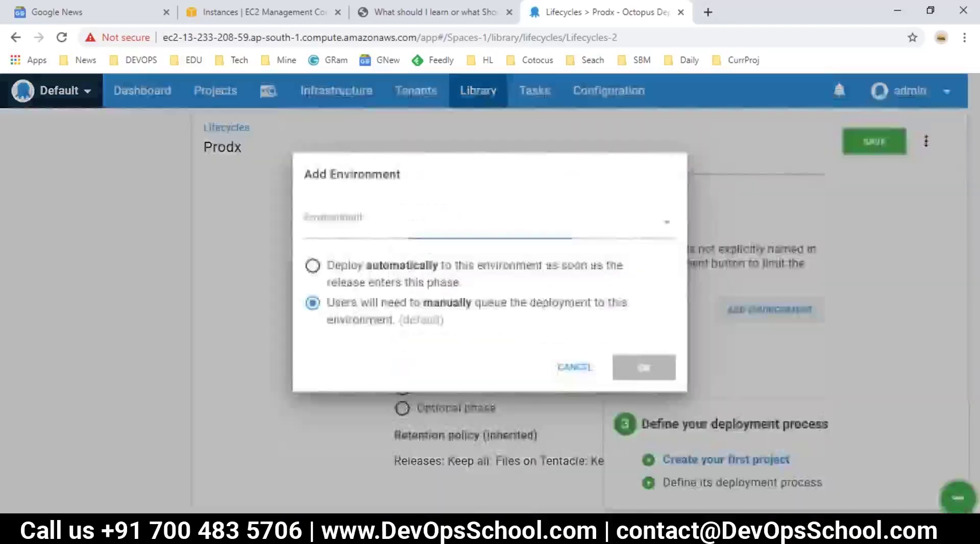
pyautogui.click(321, 256)
pyautogui.click(343, 286)
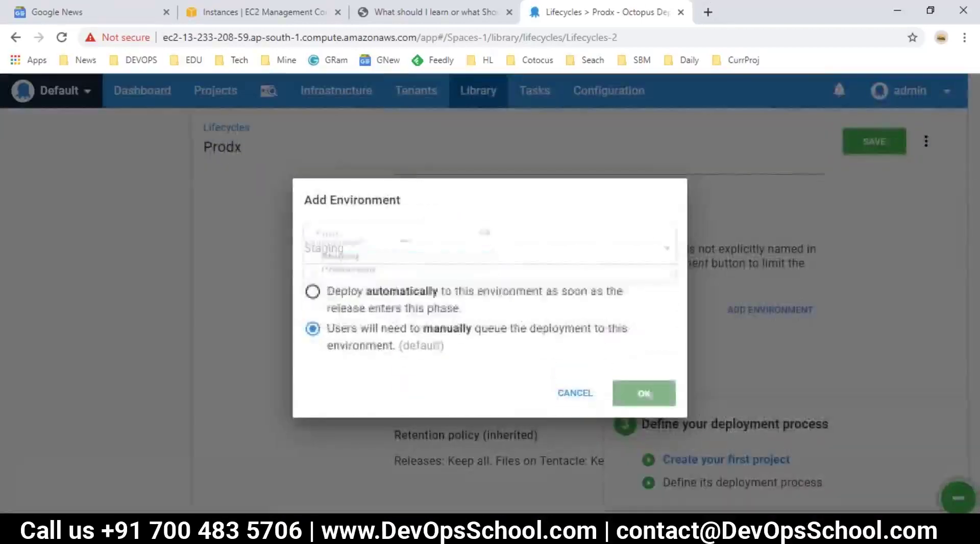
pyautogui.click(637, 395)
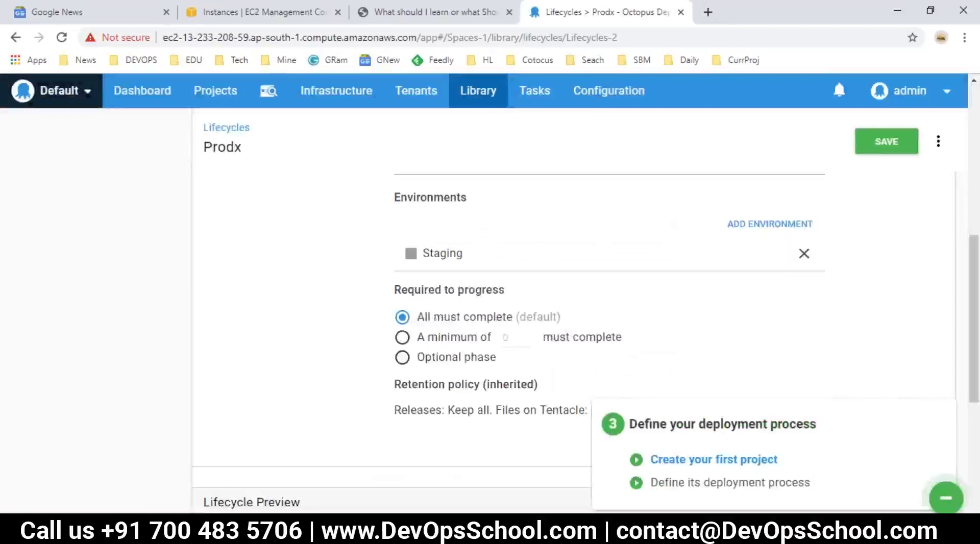
pyautogui.click(871, 139)
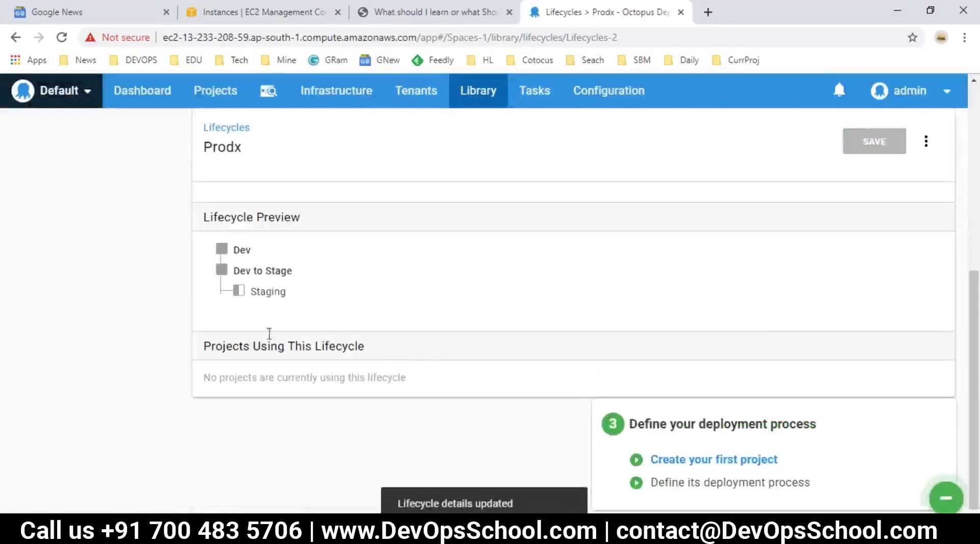
# Reopen Prodx from the Lifecycles list to verify its phases, then return to Lifecycles.
pyautogui.scroll(4, 579, 306)
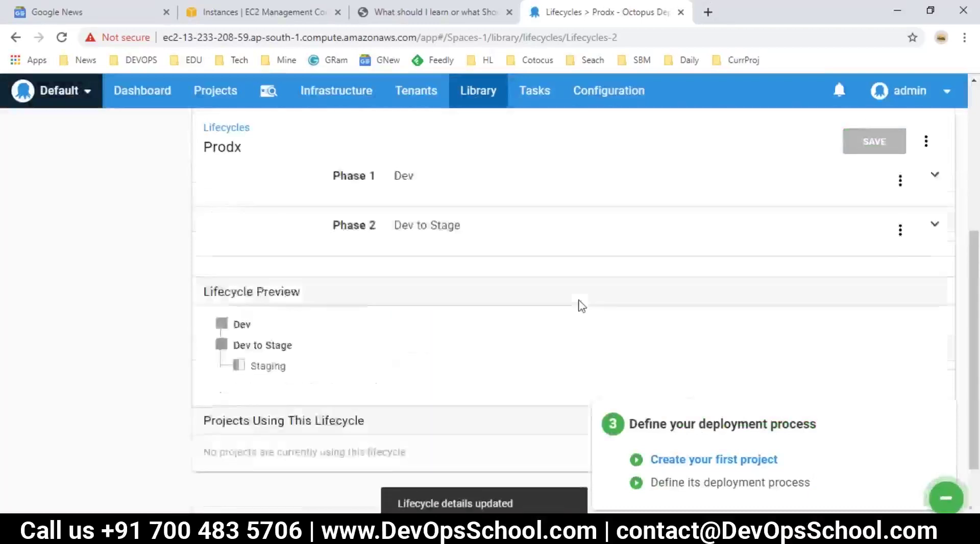
pyautogui.scroll(3, 94, 236)
pyautogui.click(37, 235)
pyautogui.scroll(-1, 415, 342)
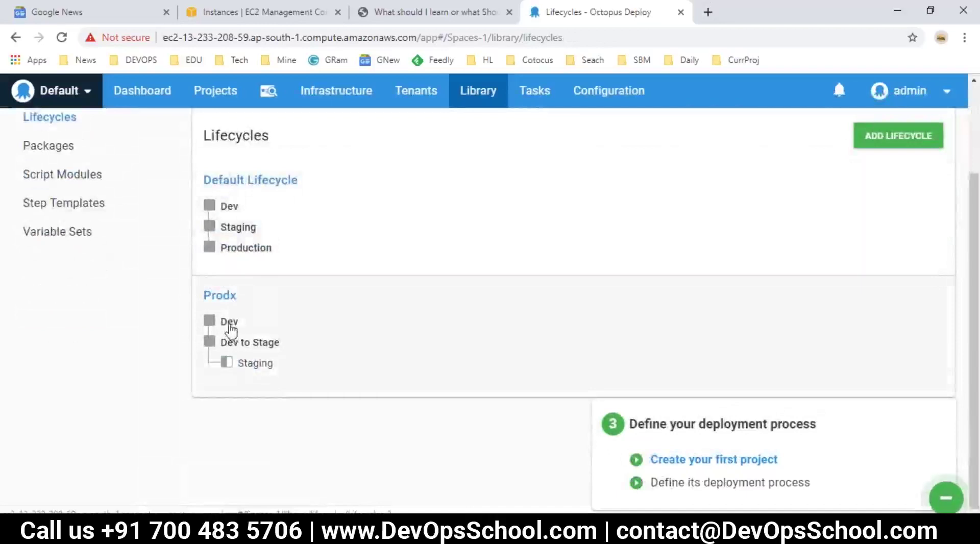
pyautogui.click(236, 346)
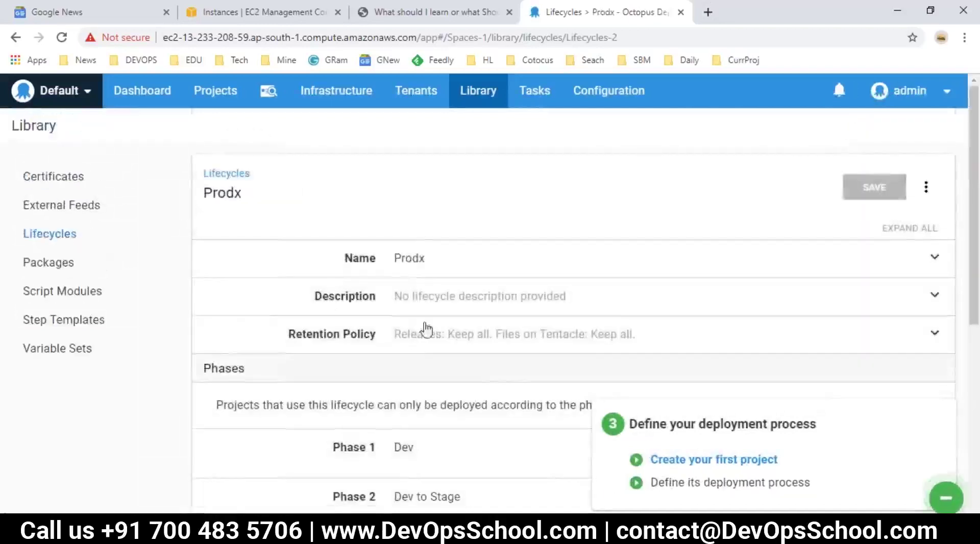
pyautogui.scroll(-5, 443, 361)
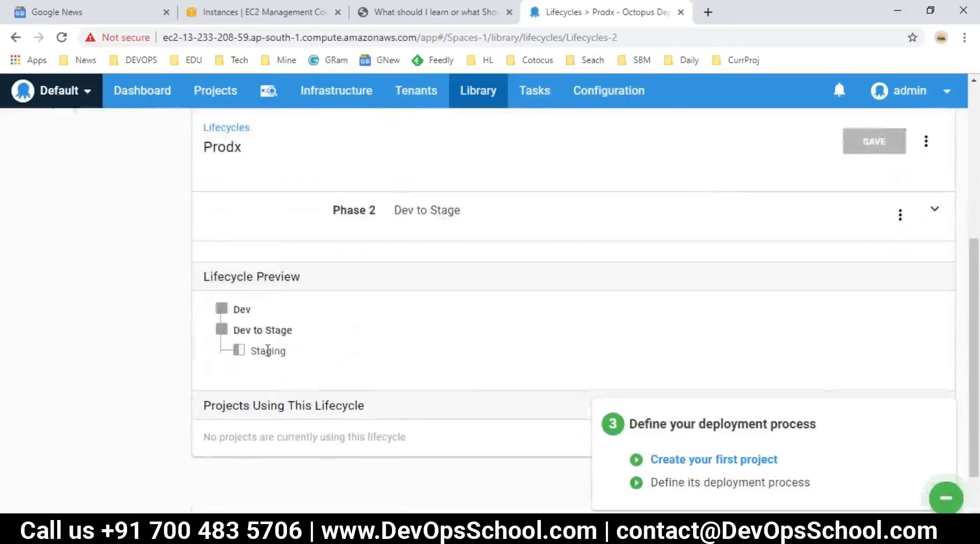
pyautogui.scroll(5, 255, 351)
pyautogui.click(52, 233)
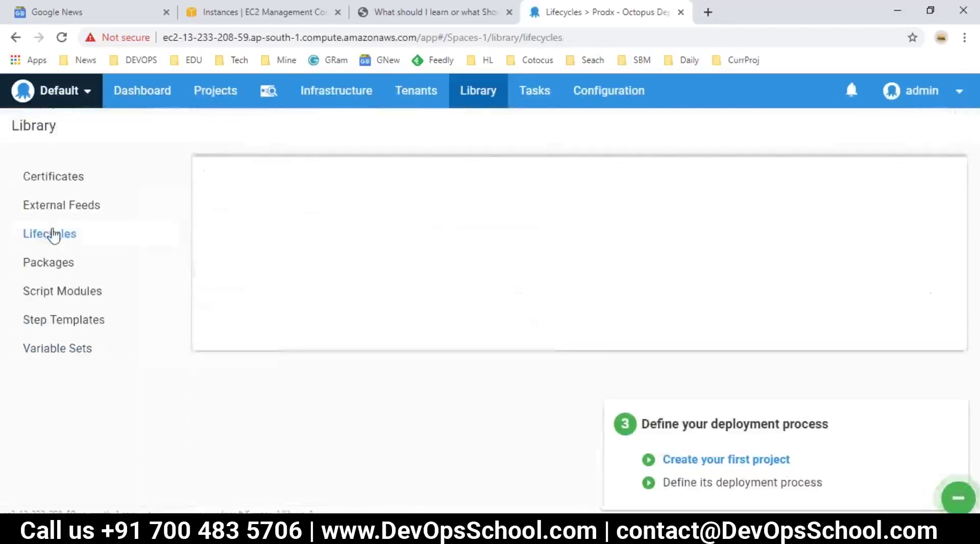
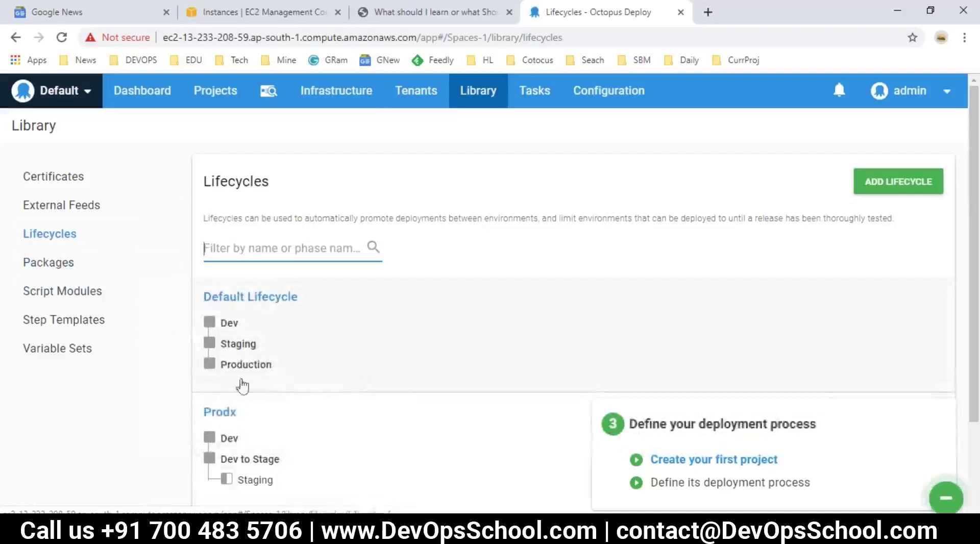
# Check the package repository page, then review the Step 3 'Create your first project' notes in Notepad.
pyautogui.click(37, 267)
pyautogui.click(48, 235)
pyautogui.hotkey('alt', 'Tab')
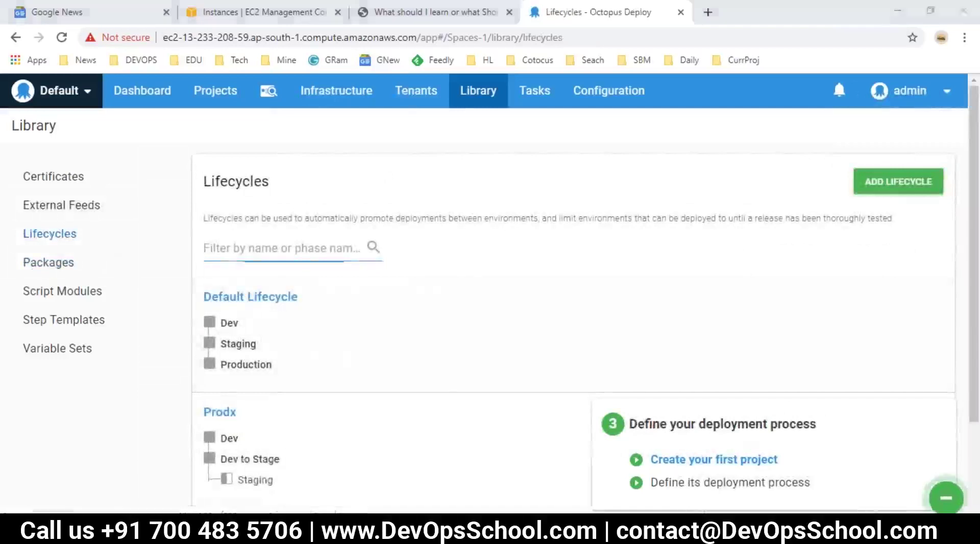
pyautogui.moveTo(383, 418); pyautogui.dragTo(86, 418)
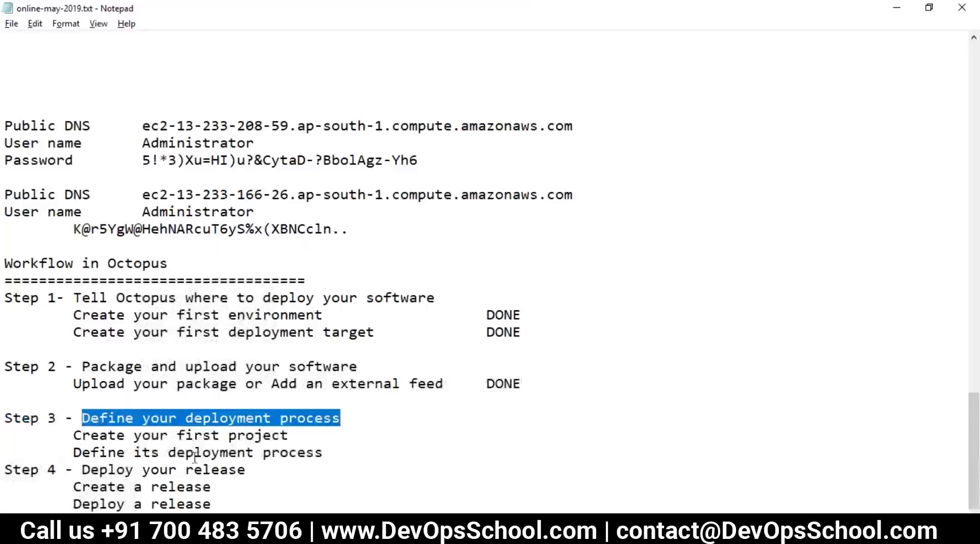
pyautogui.moveTo(289, 435); pyautogui.dragTo(82, 435)
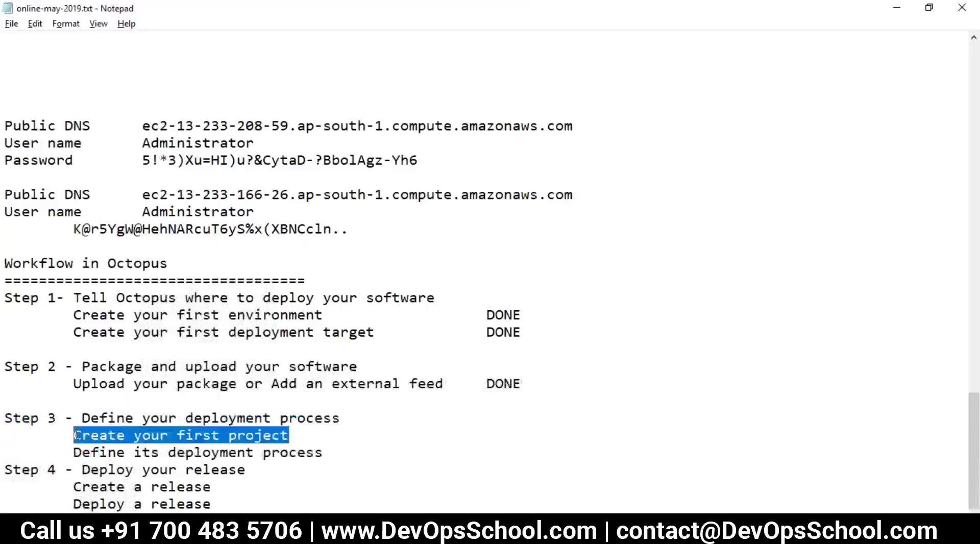
pyautogui.press('alt')
pyautogui.hotkey('alt', 'Tab')
# Add project Prodx, described 'This is for Demo prodX', with Default Project Group and Default Lifecycle.
pyautogui.click(213, 92)
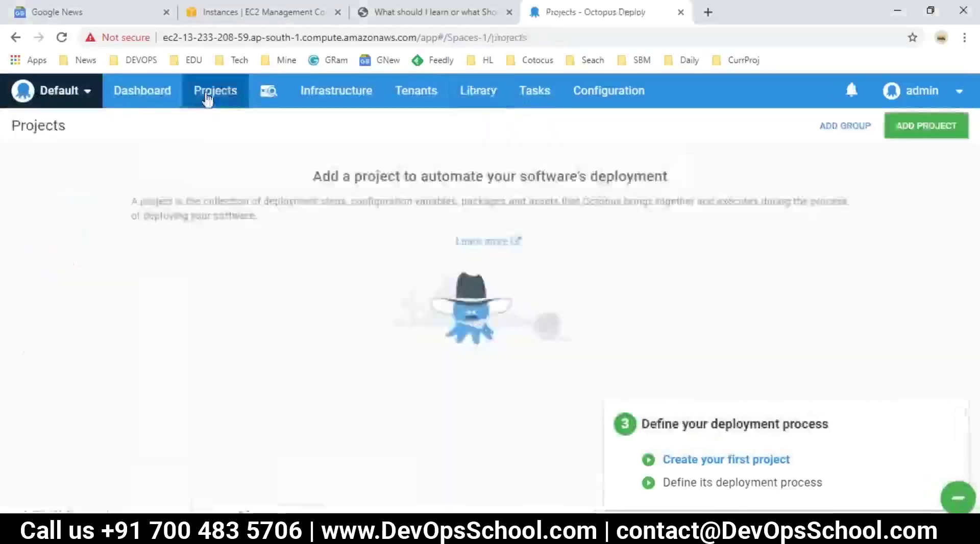
pyautogui.click(906, 131)
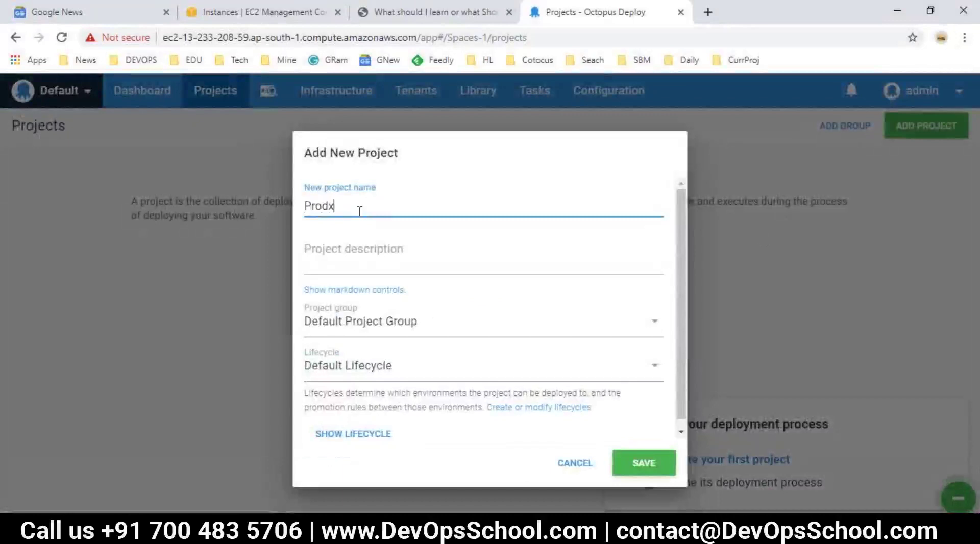
pyautogui.doubleClick(360, 211)
pyautogui.click(347, 265)
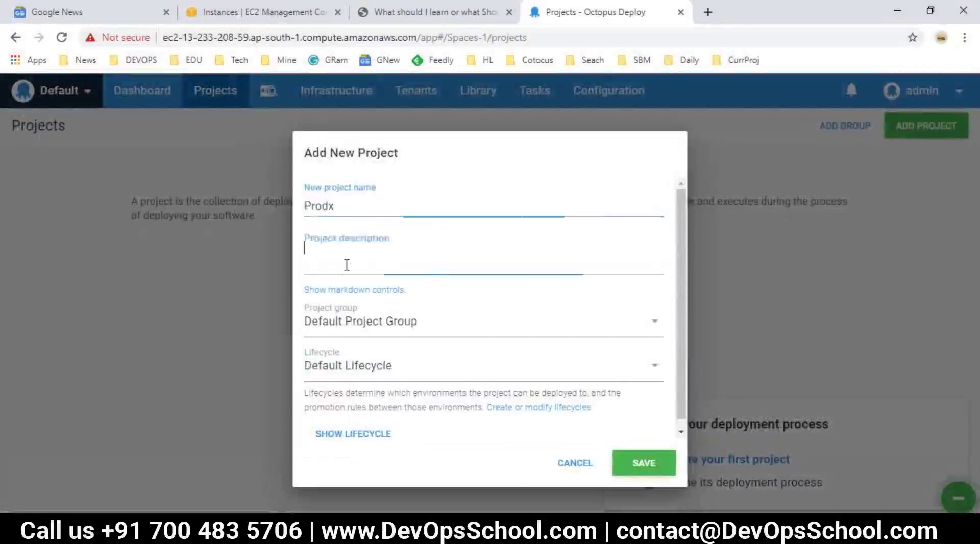
pyautogui.write('This is for Demo prodX')
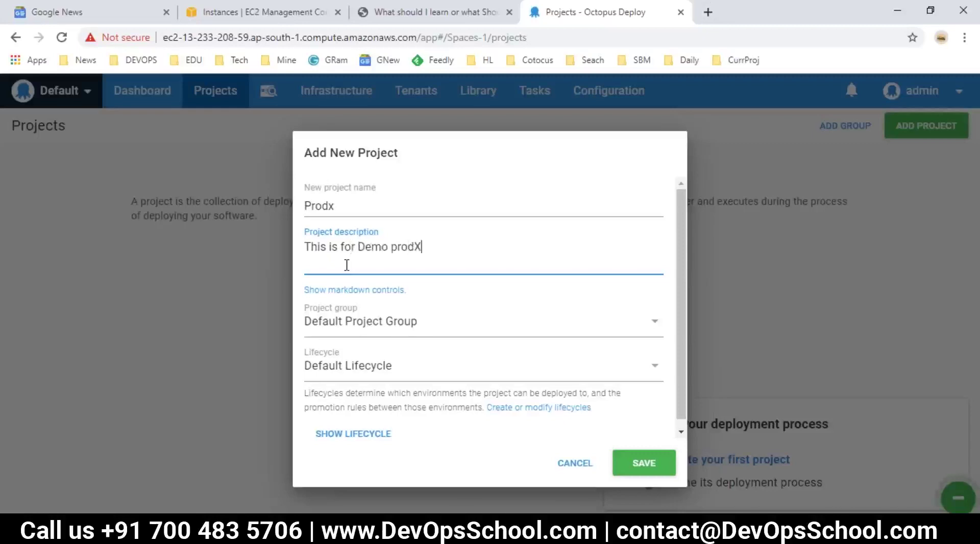
pyautogui.click(383, 336)
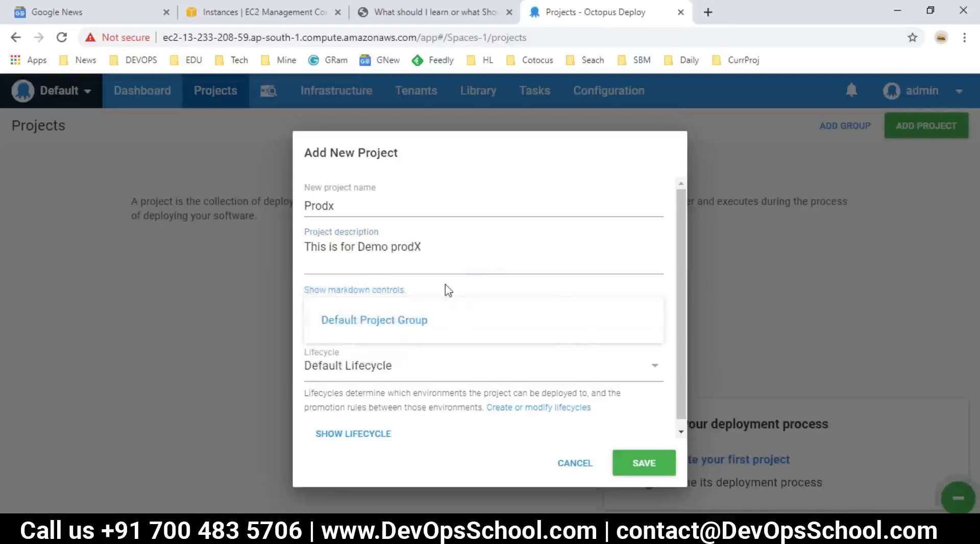
pyautogui.click(399, 329)
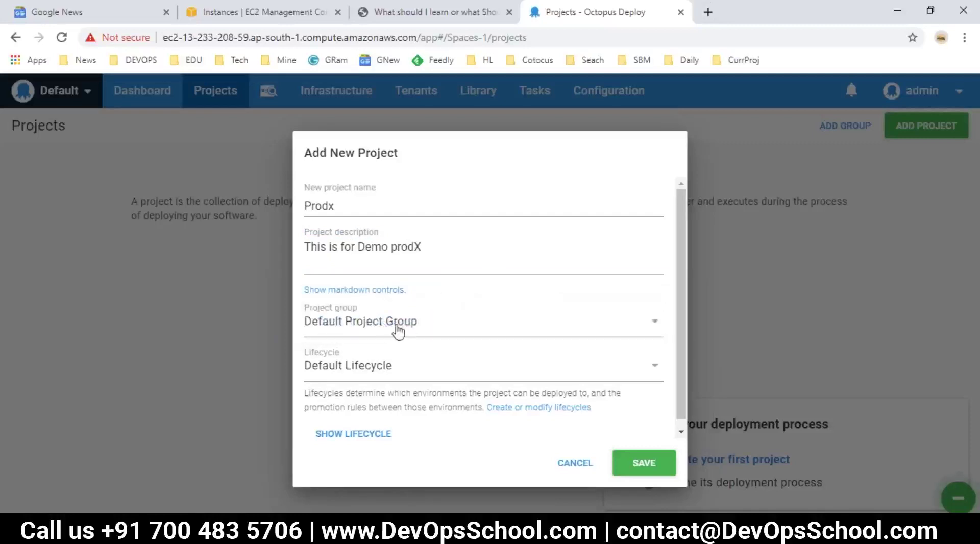
pyautogui.click(374, 376)
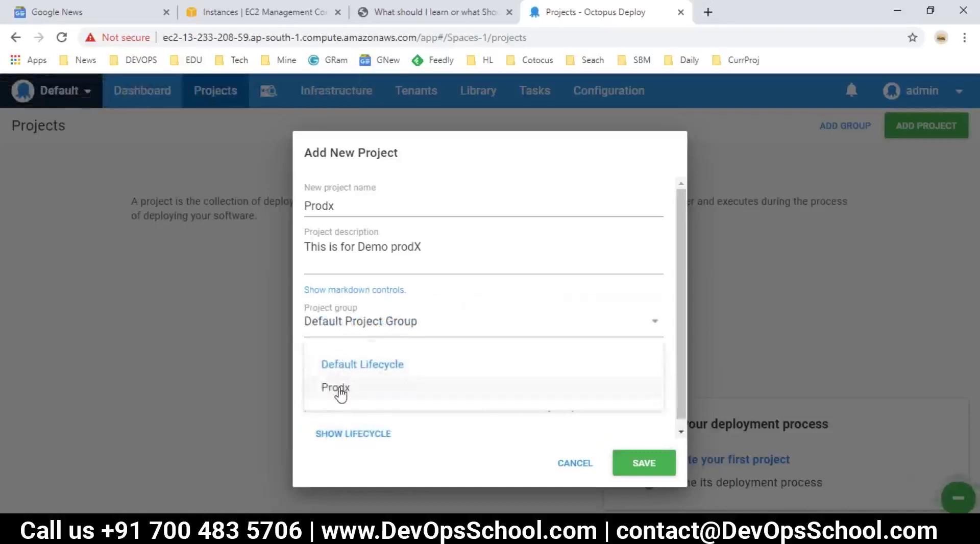
pyautogui.click(363, 364)
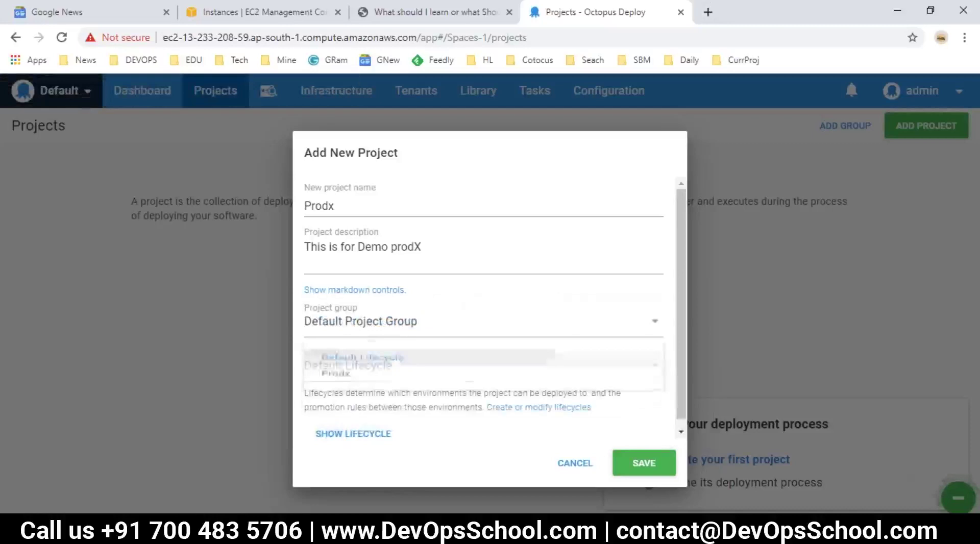
pyautogui.click(642, 463)
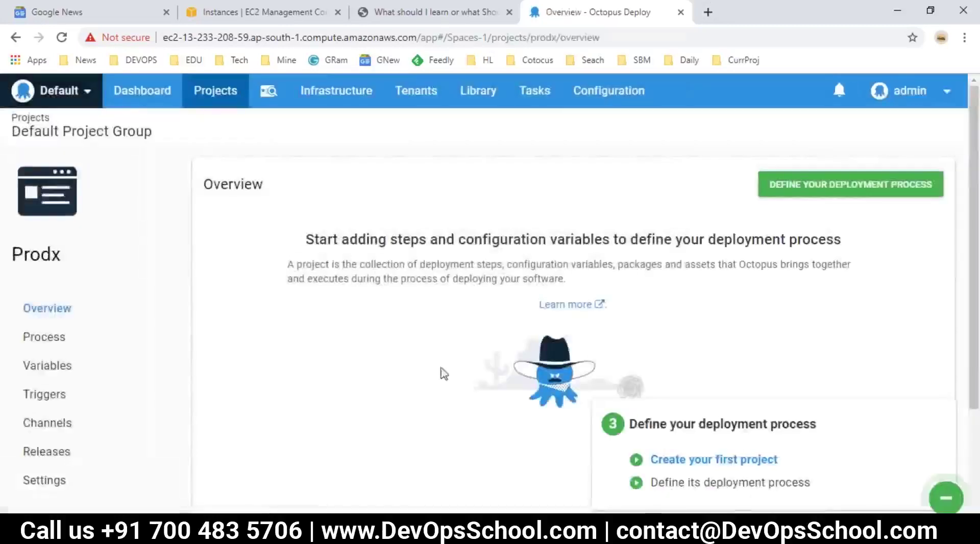
# Mark 'Create your first project' as DONE in the Notepad workflow notes.
pyautogui.hotkey('alt', 'Tab')
pyautogui.click(143, 435)
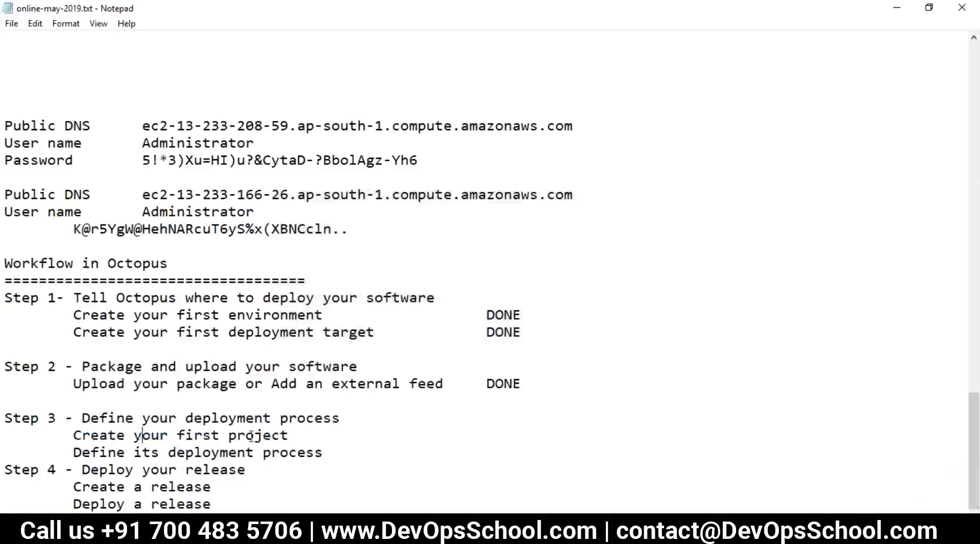
pyautogui.moveTo(292, 436); pyautogui.dragTo(92, 435)
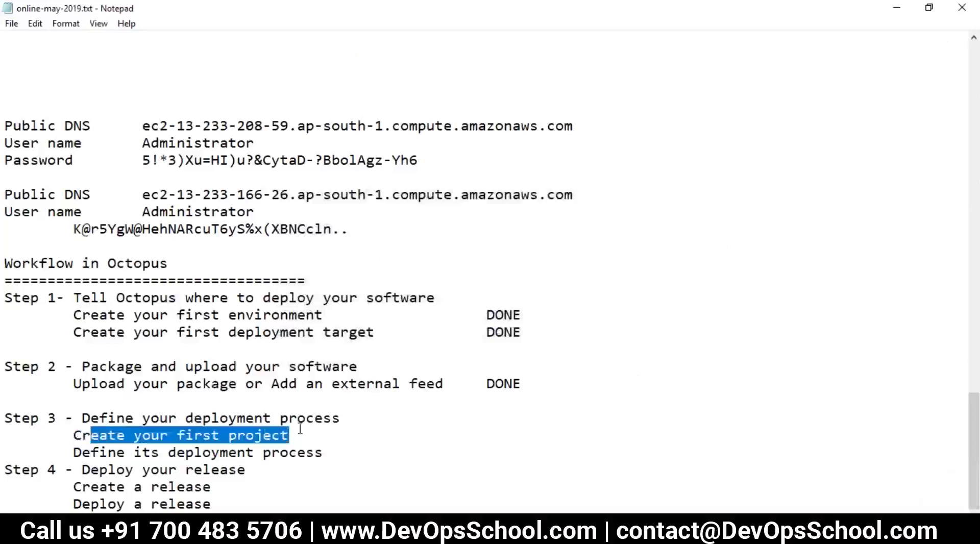
pyautogui.click(306, 434)
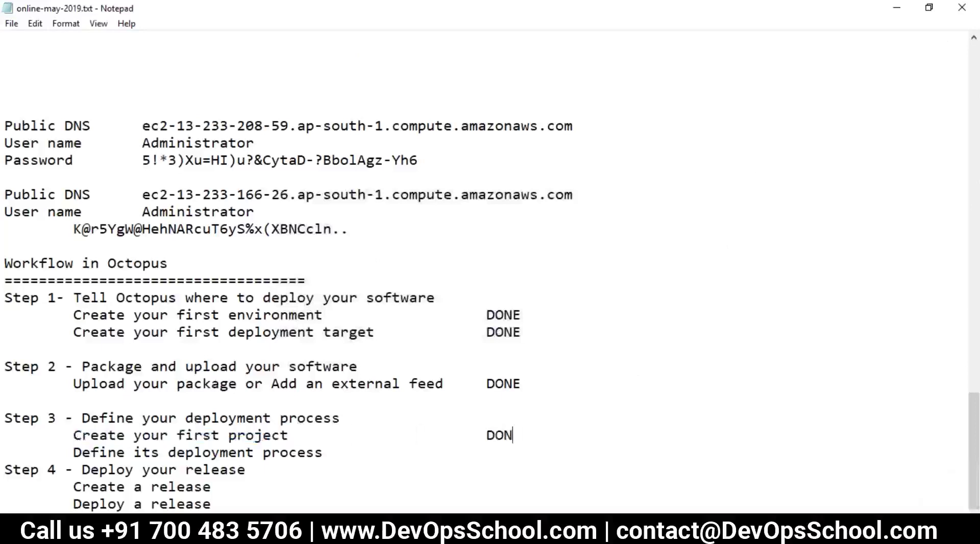
# Append a run of '=' signs after the 'Define its deployment process' line.
pyautogui.moveTo(329, 454); pyautogui.dragTo(90, 452)
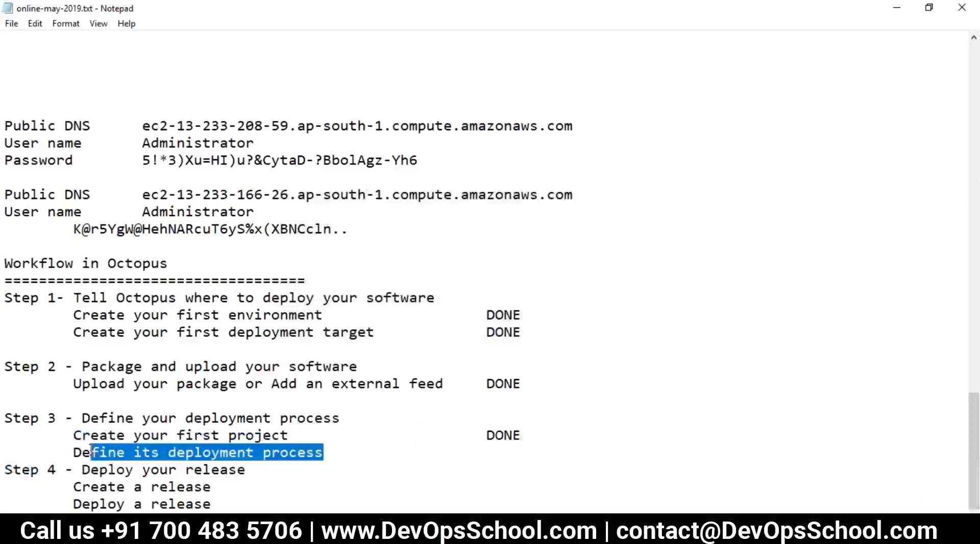
pyautogui.click(264, 453)
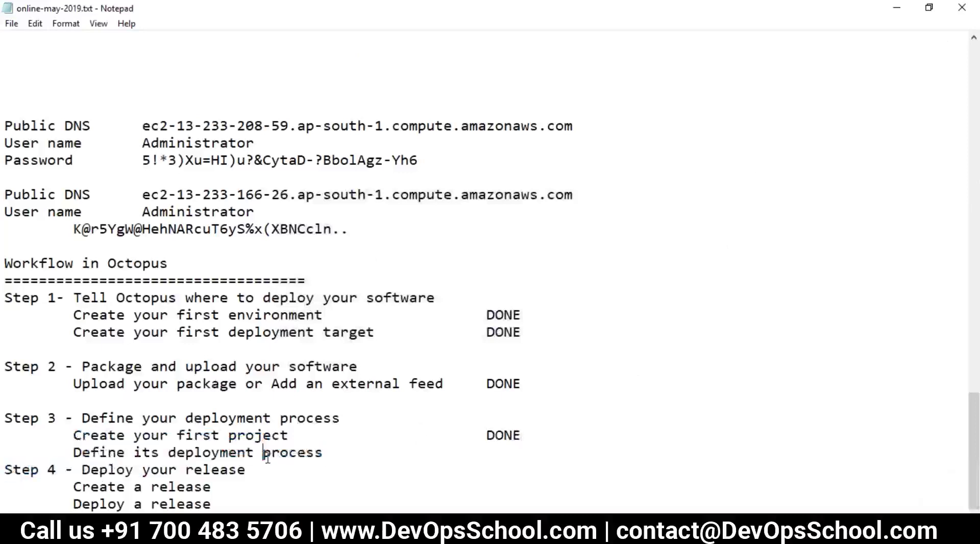
pyautogui.moveTo(324, 459); pyautogui.dragTo(76, 440)
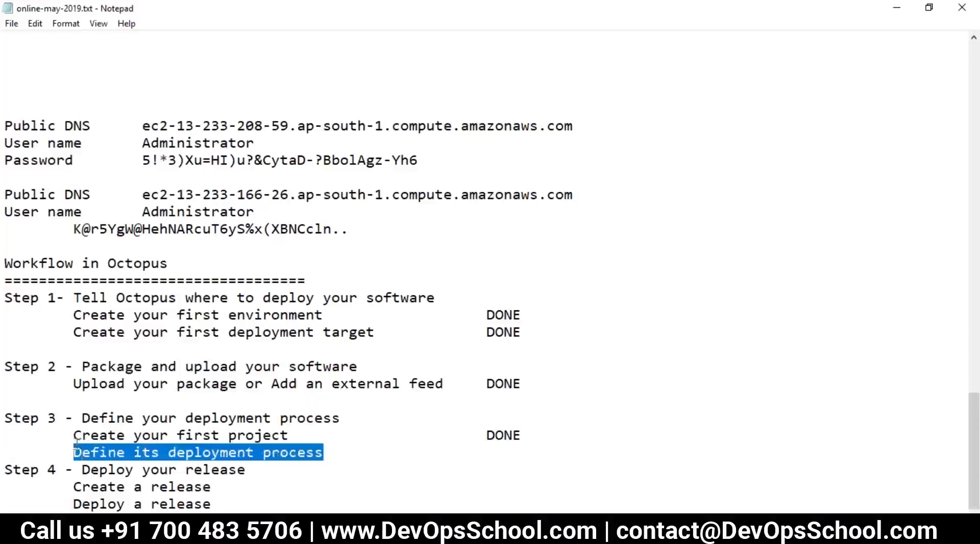
pyautogui.click(354, 454)
pyautogui.write('==========================================')
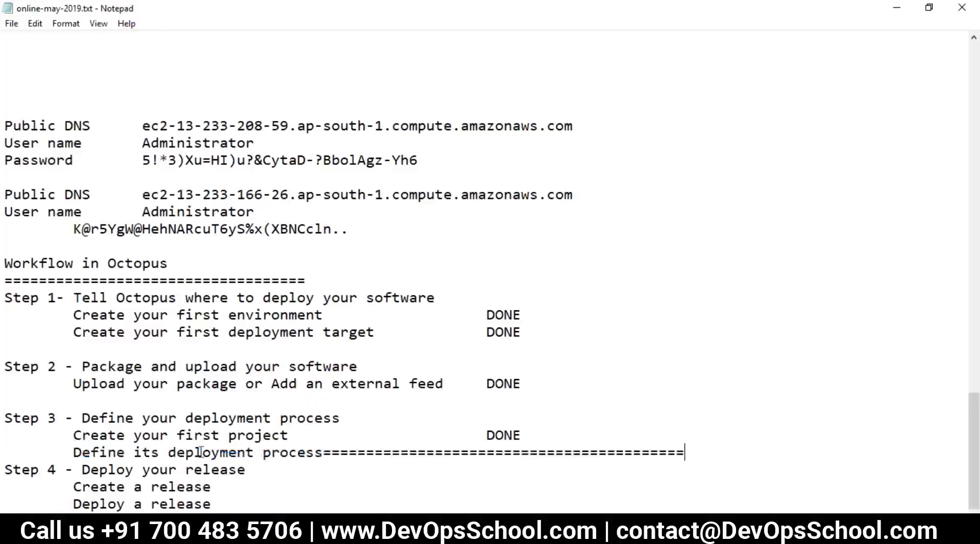
pyautogui.moveTo(69, 452); pyautogui.dragTo(685, 453)
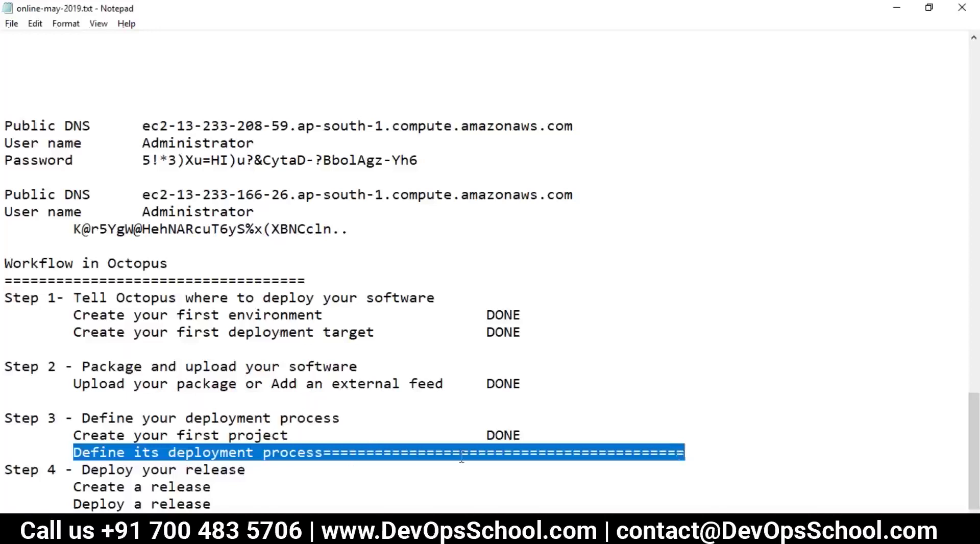
pyautogui.hotkey('alt', 'Tab')
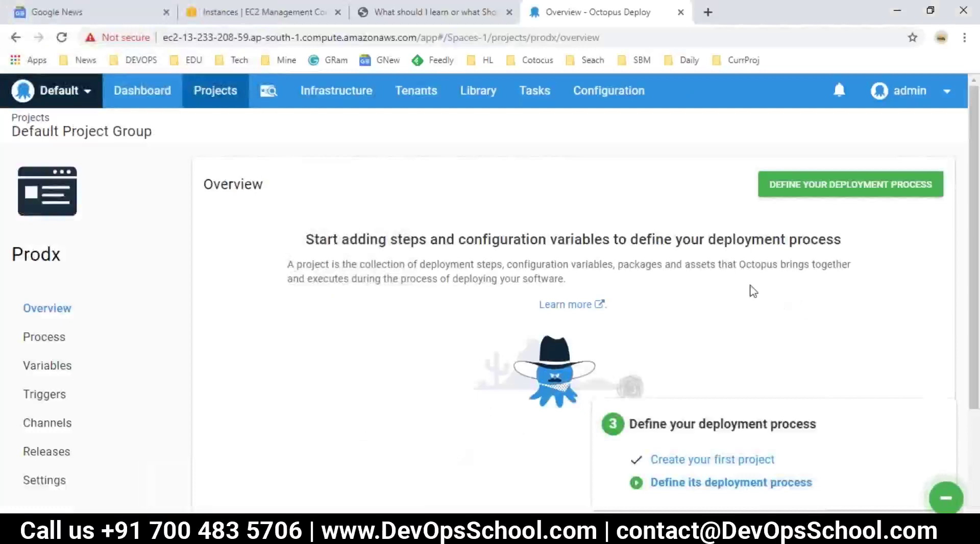
# Open the Prodx deployment process and begin adding a step.
pyautogui.click(37, 339)
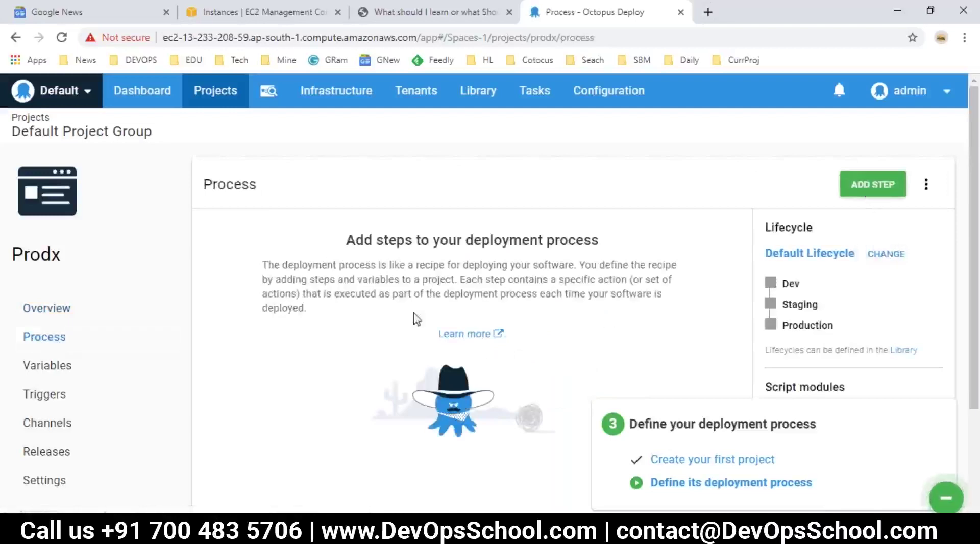
pyautogui.scroll(-3, 835, 351)
pyautogui.scroll(3, 831, 352)
pyautogui.click(859, 189)
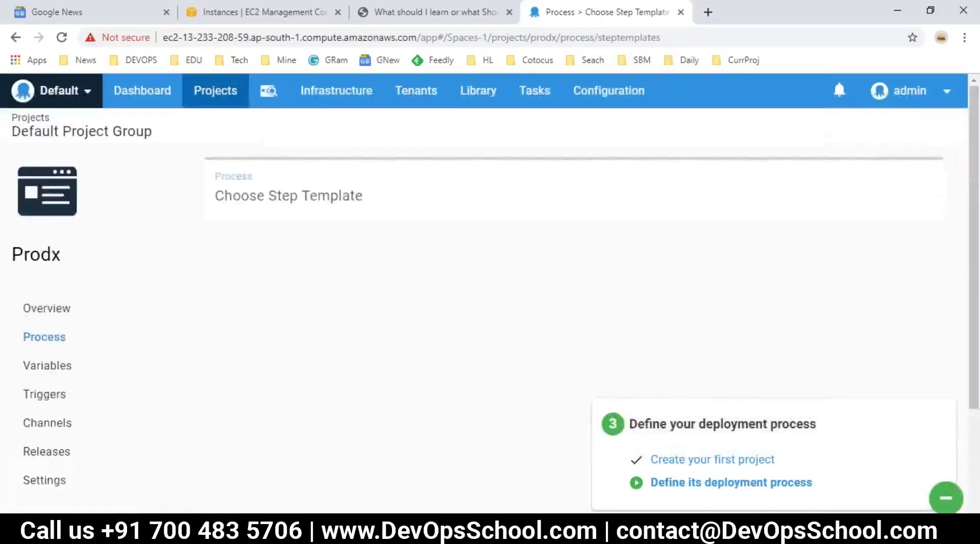
# Browse the available step templates on the Choose Step Template page.
pyautogui.moveTo(467, 392)
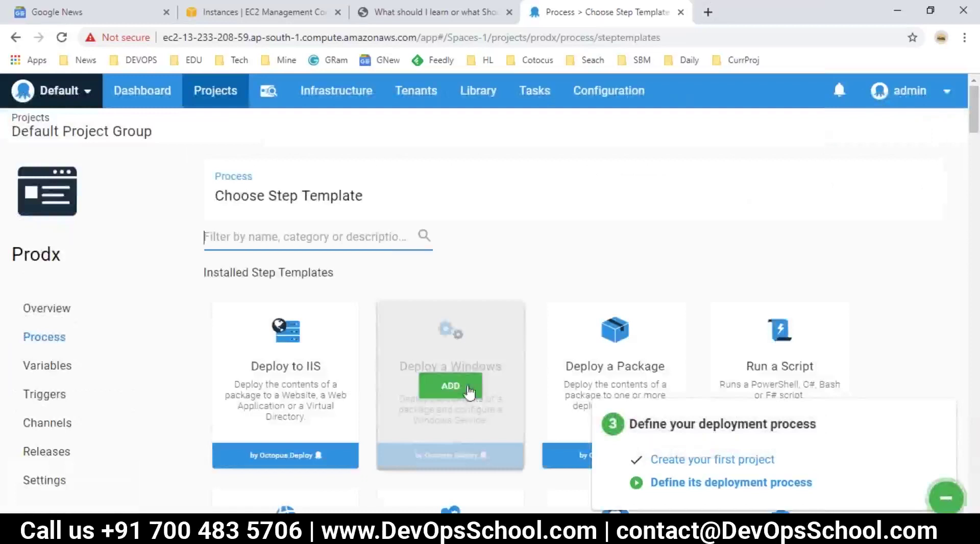
pyautogui.scroll(-2, 739, 343)
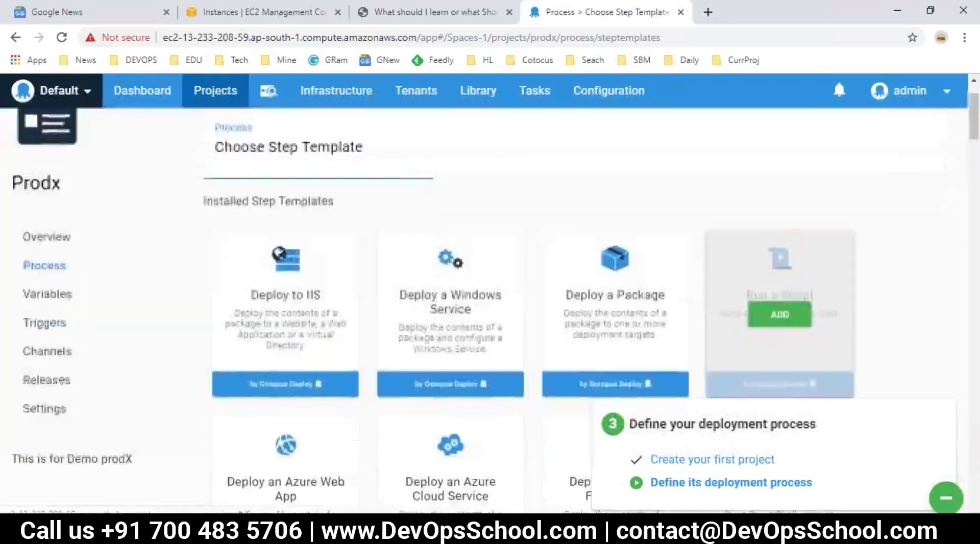
pyautogui.scroll(2, 739, 343)
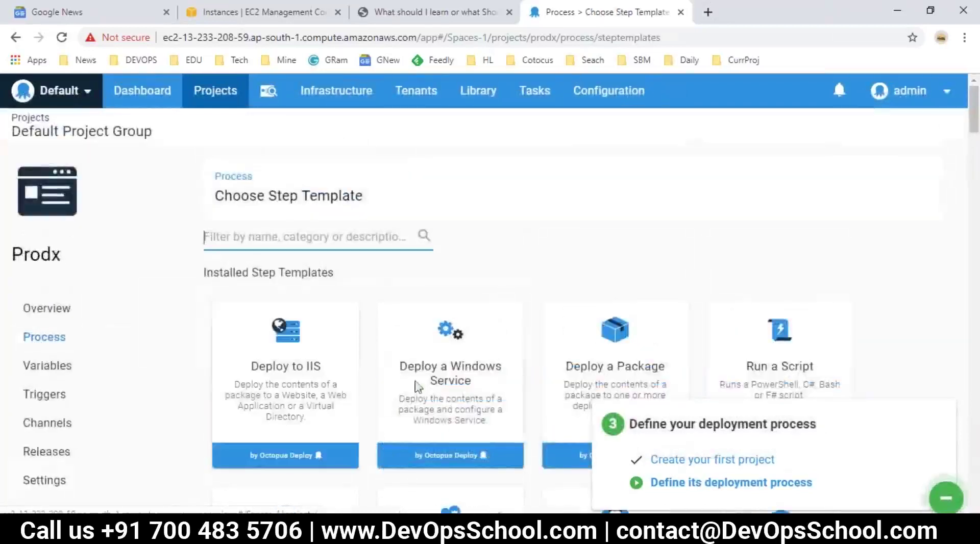
pyautogui.scroll(-3, 496, 395)
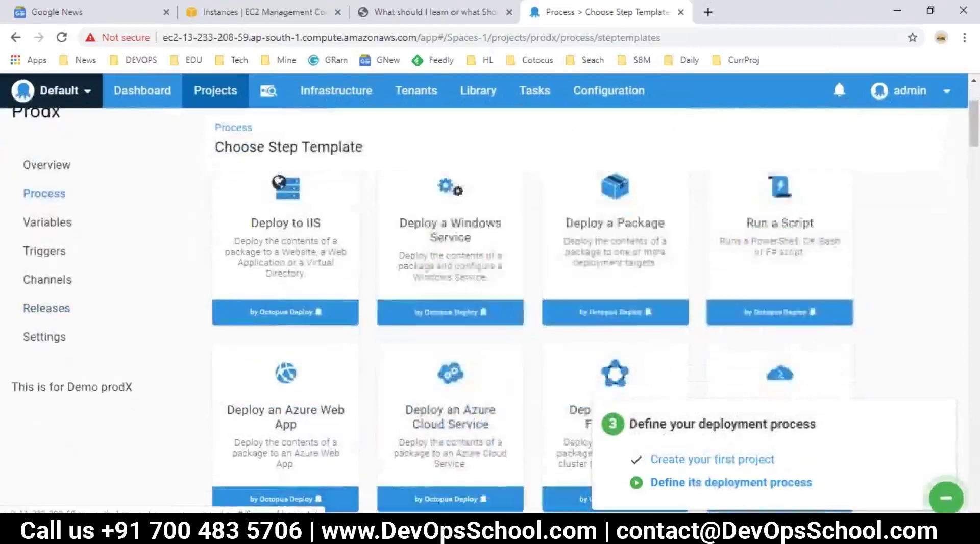
pyautogui.moveTo(258, 259)
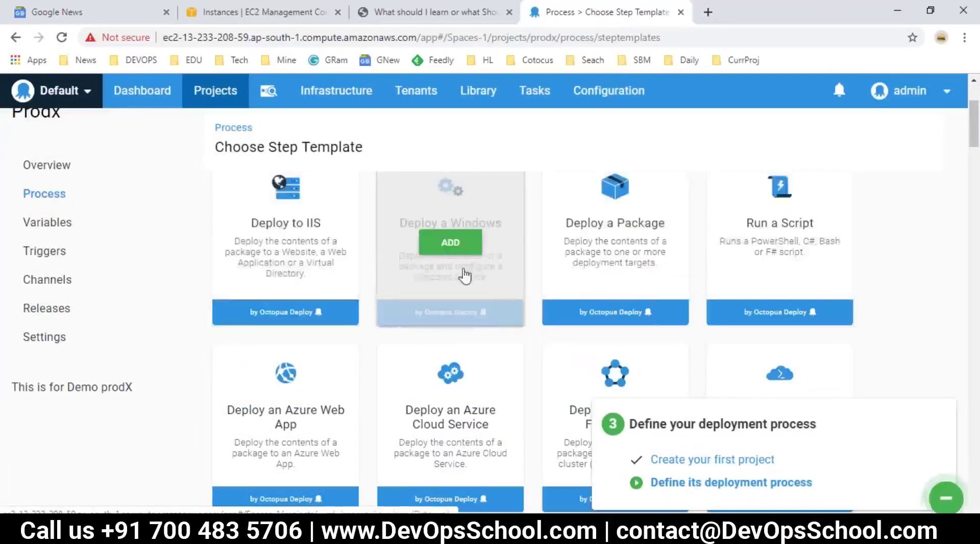
pyautogui.moveTo(502, 231)
pyautogui.moveTo(612, 291)
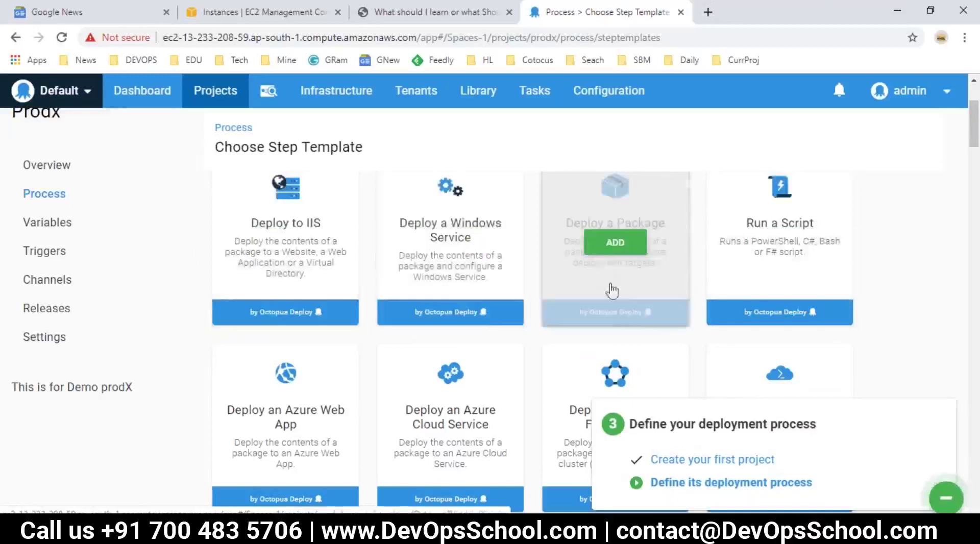
pyautogui.moveTo(780, 253)
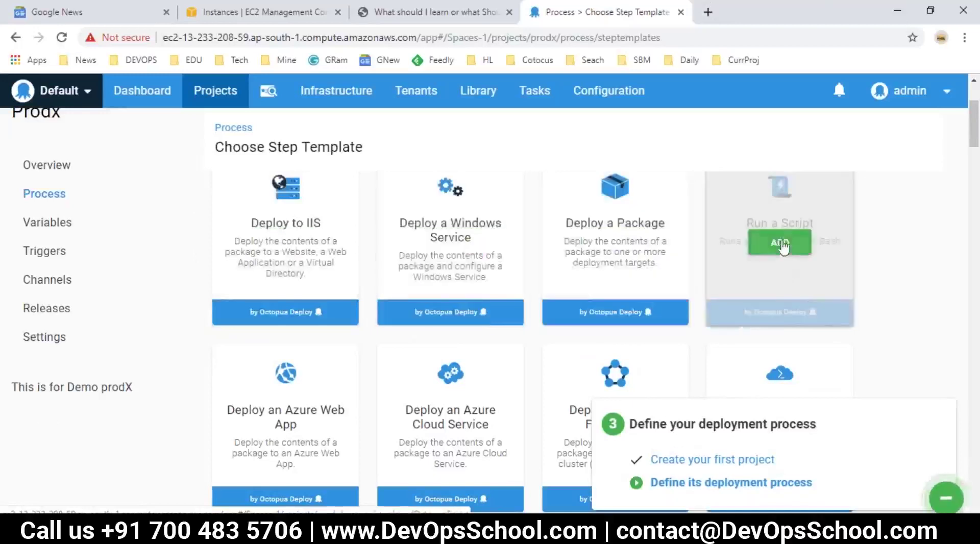
pyautogui.scroll(-2, 754, 261)
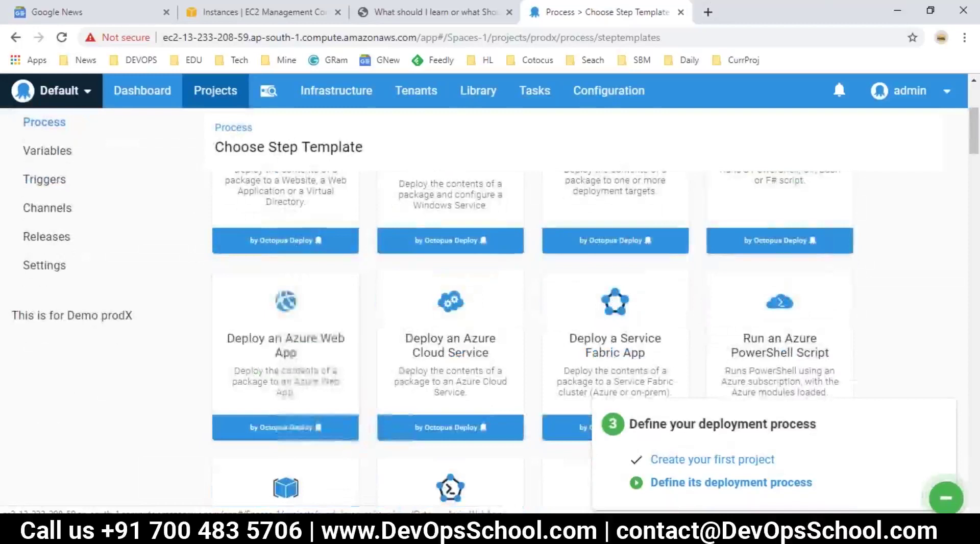
pyautogui.moveTo(502, 377)
pyautogui.scroll(-7, 523, 372)
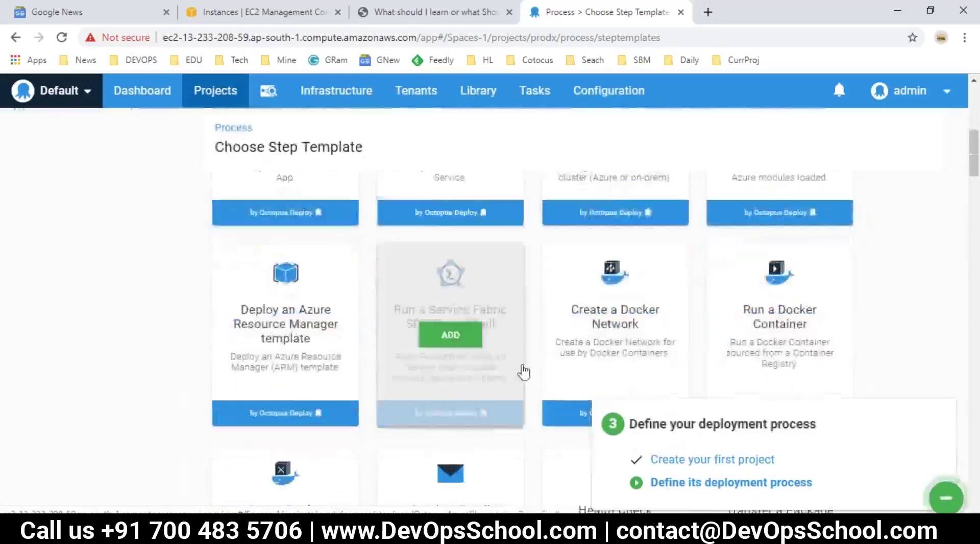
pyautogui.scroll(-4, 560, 313)
pyautogui.scroll(-15, 562, 312)
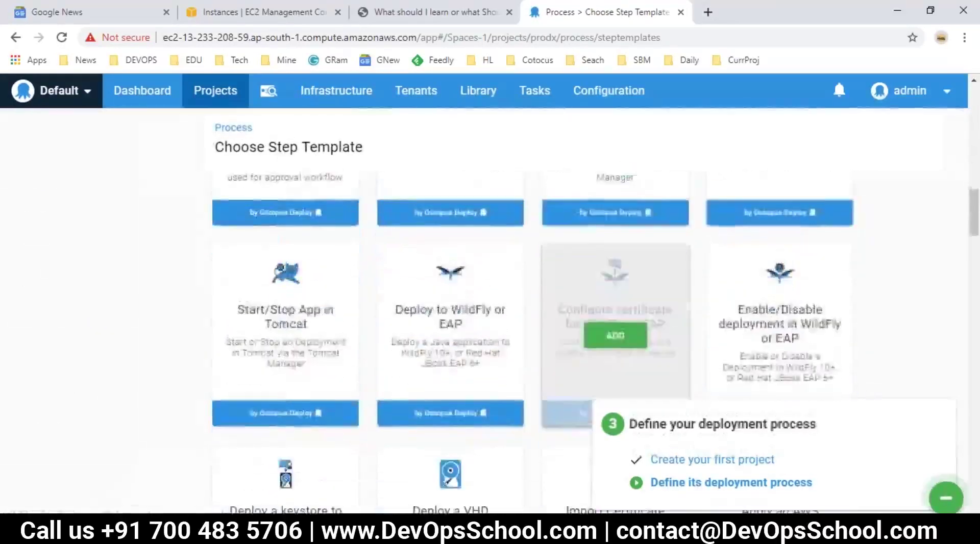
pyautogui.scroll(4, 692, 316)
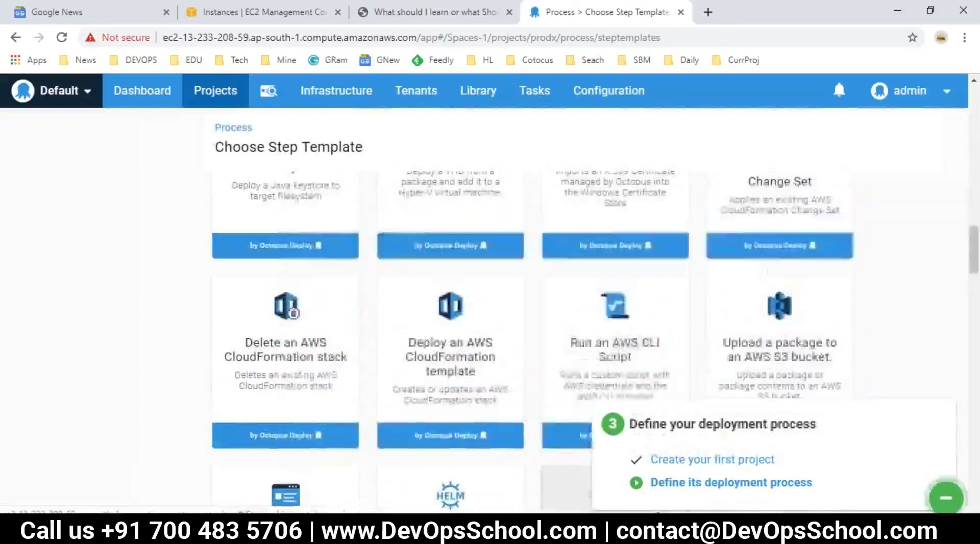
pyautogui.scroll(-6, 691, 317)
pyautogui.scroll(-15, 693, 317)
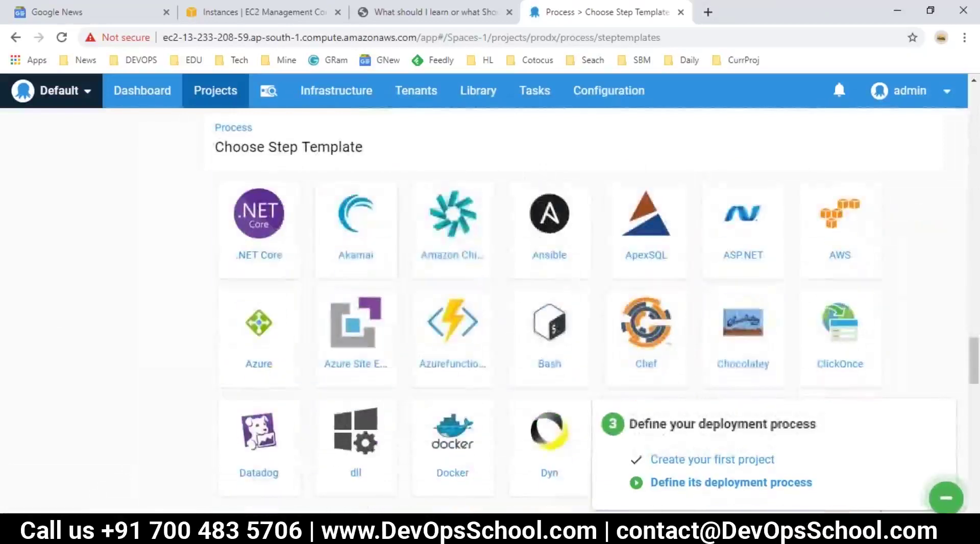
pyautogui.scroll(8, 373, 301)
pyautogui.scroll(10, 383, 331)
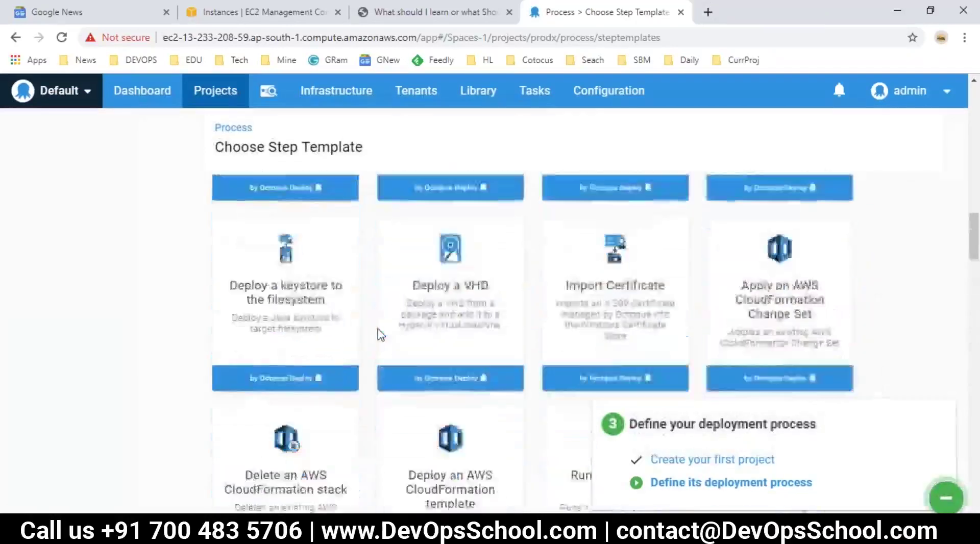
pyautogui.scroll(8, 337, 317)
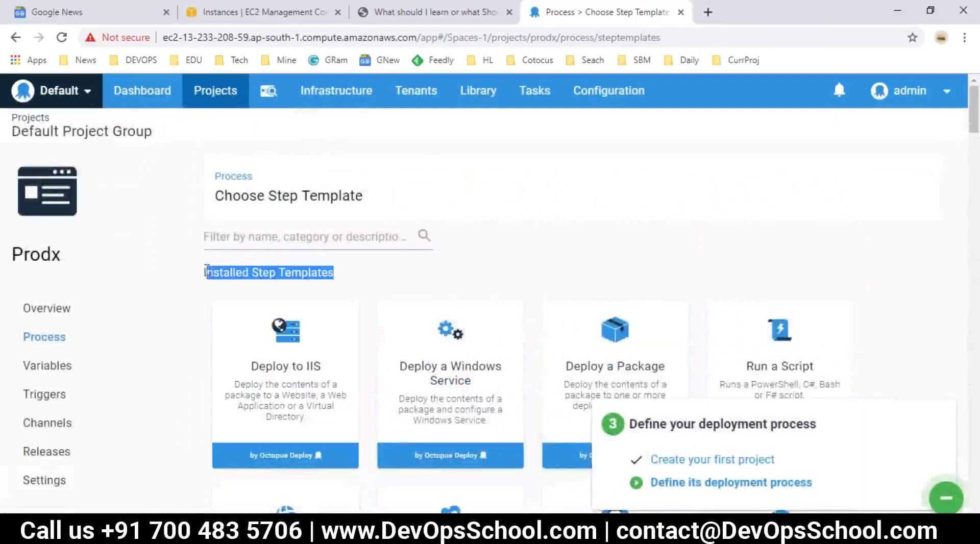
pyautogui.scroll(-15, 427, 376)
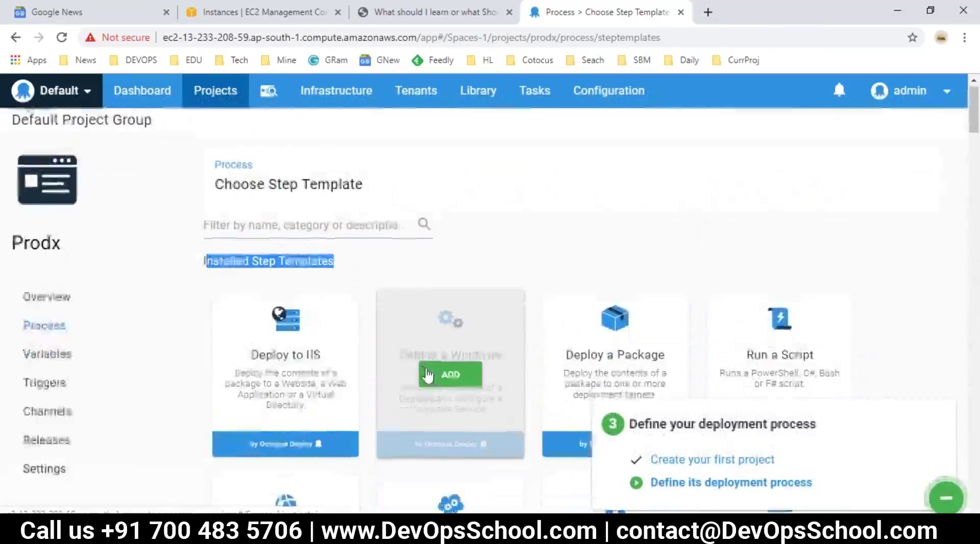
pyautogui.scroll(-10, 263, 268)
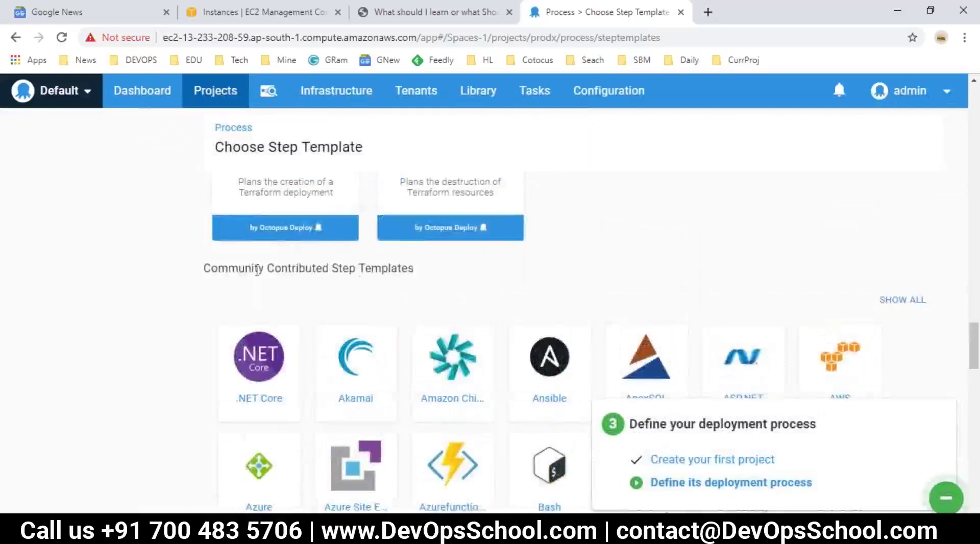
# Look over Community Contributed Step Templates, then add a Deploy a Package step.
pyautogui.moveTo(373, 263); pyautogui.dragTo(404, 267)
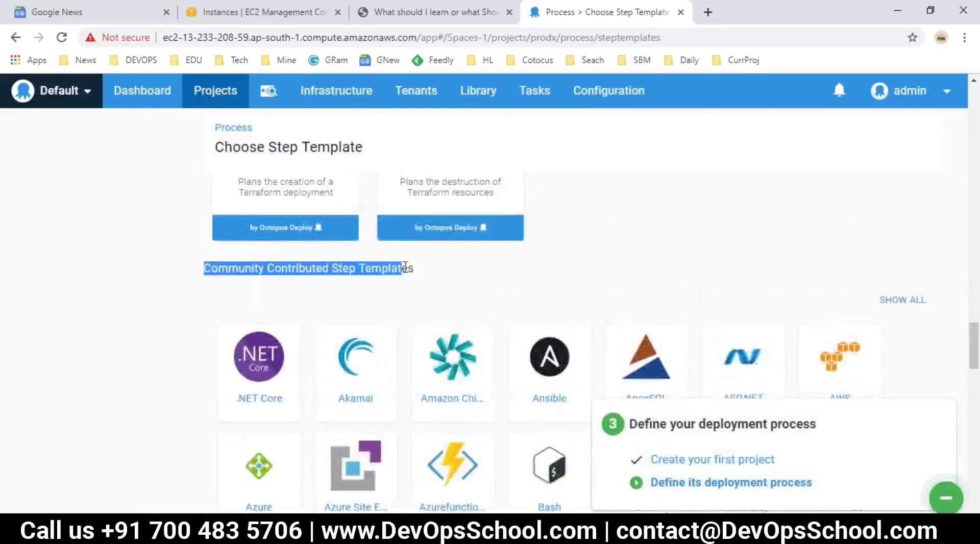
pyautogui.scroll(-5, 461, 311)
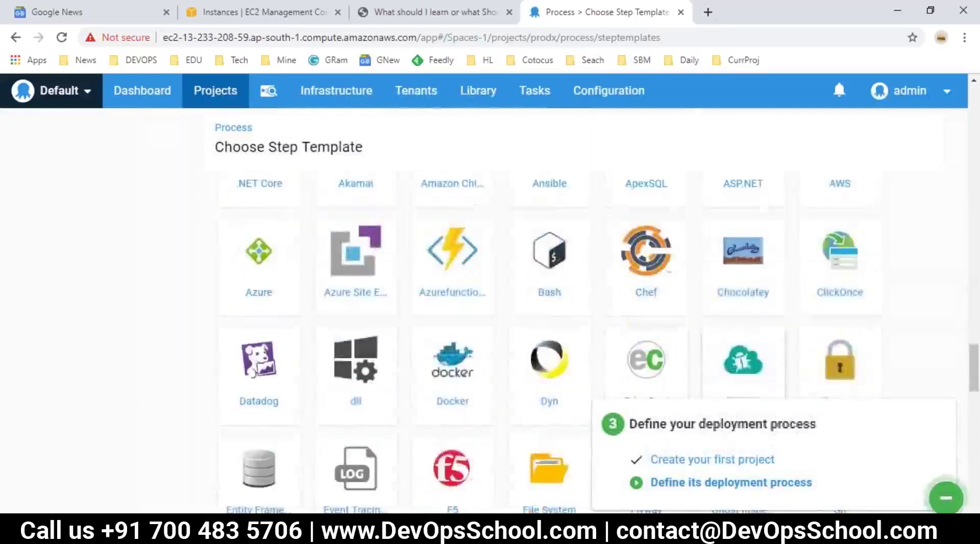
pyautogui.scroll(-10, 449, 332)
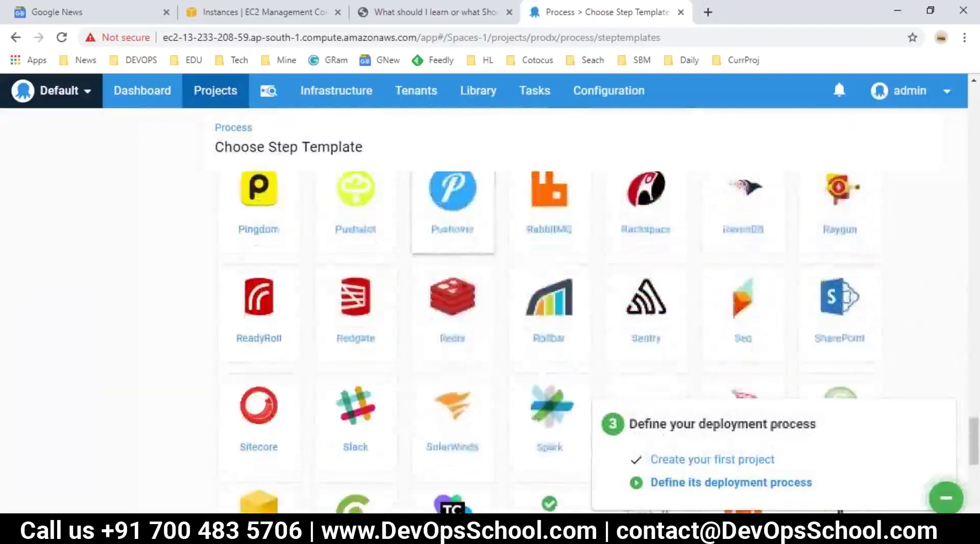
pyautogui.scroll(20, 449, 357)
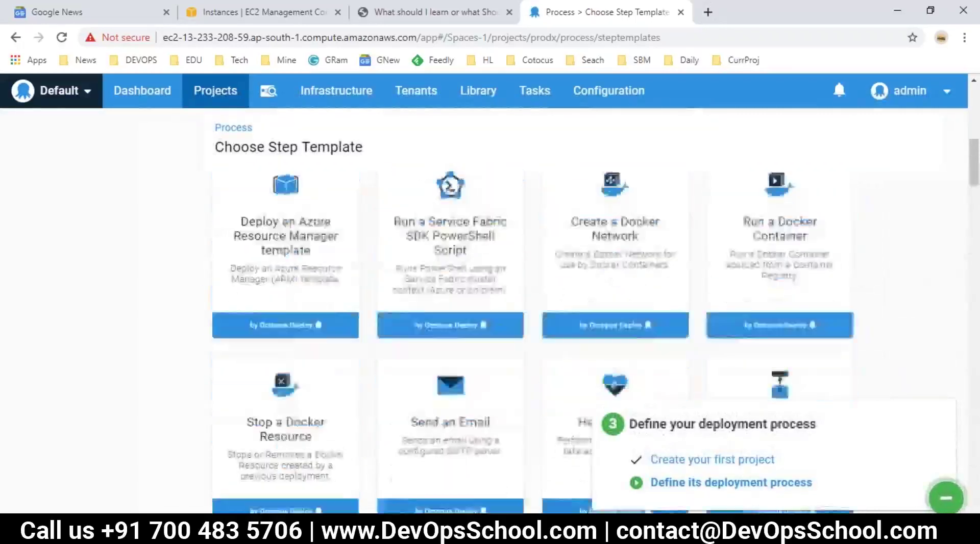
pyautogui.scroll(-2, 641, 317)
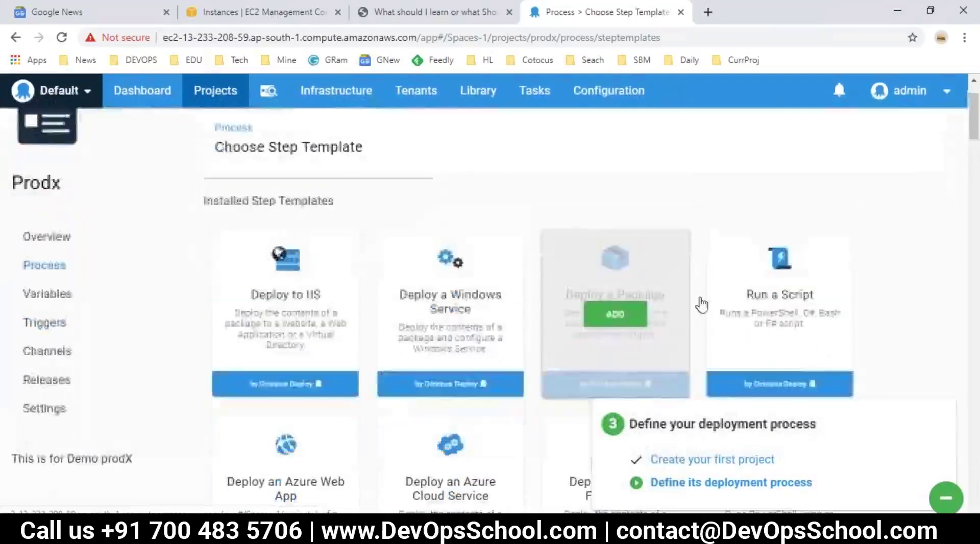
pyautogui.click(637, 278)
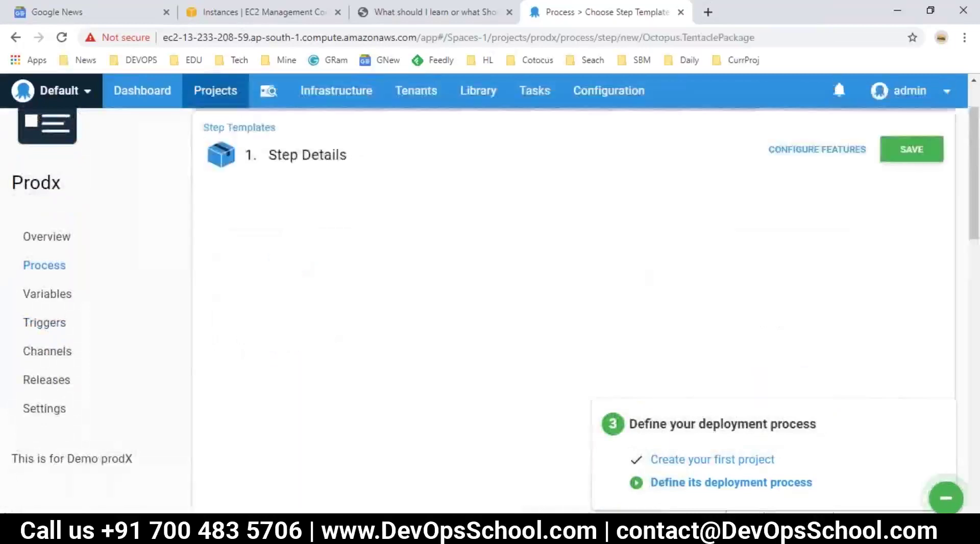
# Name the new step 'Copy a Package'.
pyautogui.click(444, 249)
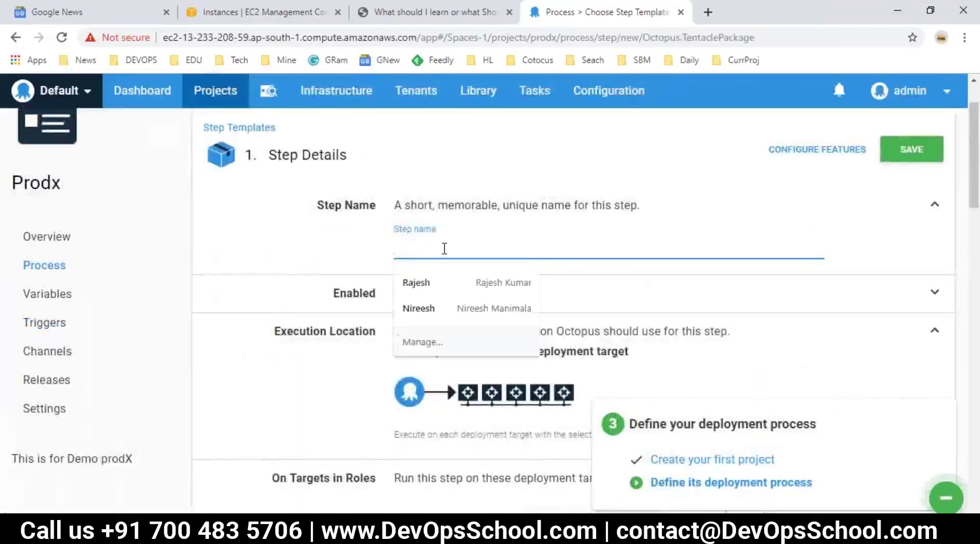
pyautogui.write('Copy a Packag')
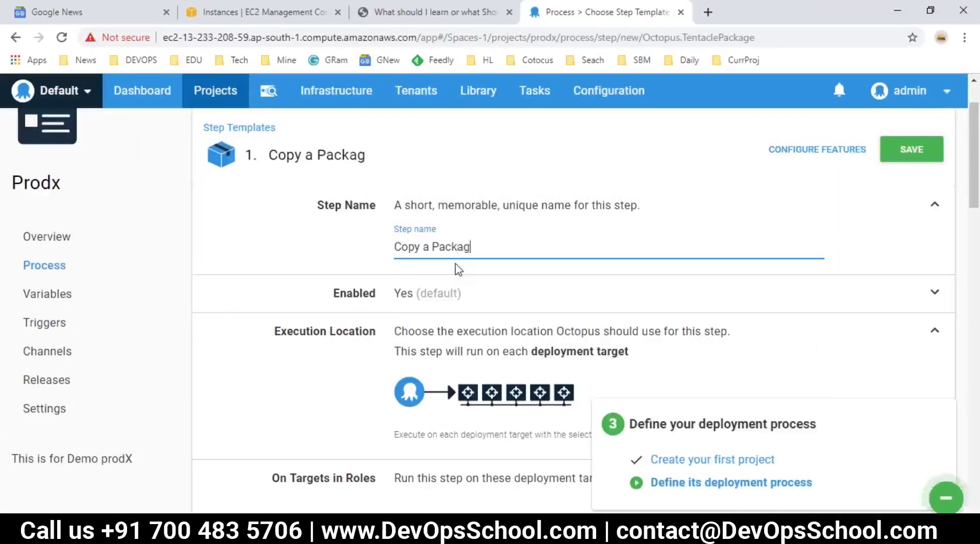
pyautogui.scroll(-2, 506, 338)
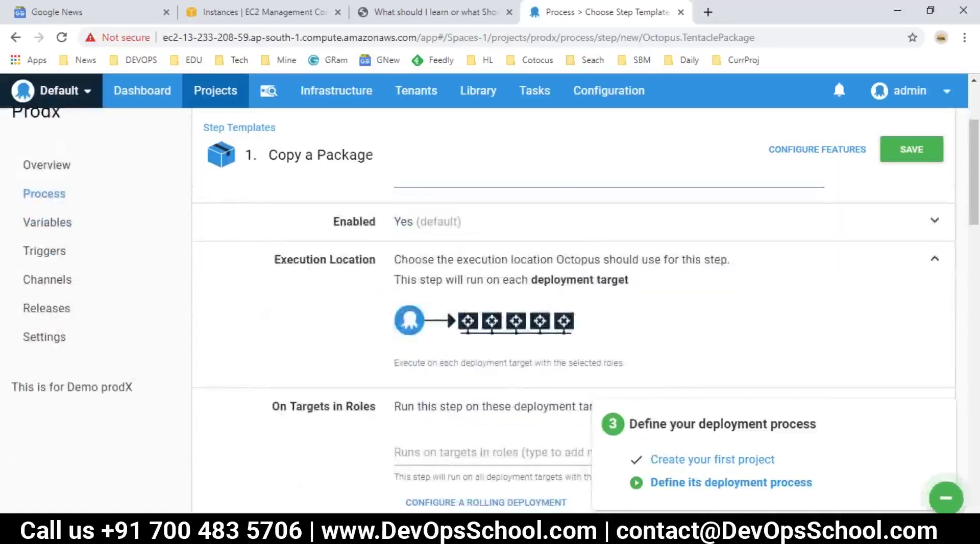
pyautogui.moveTo(625, 259); pyautogui.dragTo(531, 280)
pyautogui.scroll(-2, 408, 306)
pyautogui.click(290, 343)
pyautogui.tripleClick(290, 343)
# Add the Webserver role under On Targets in Roles.
pyautogui.click(493, 380)
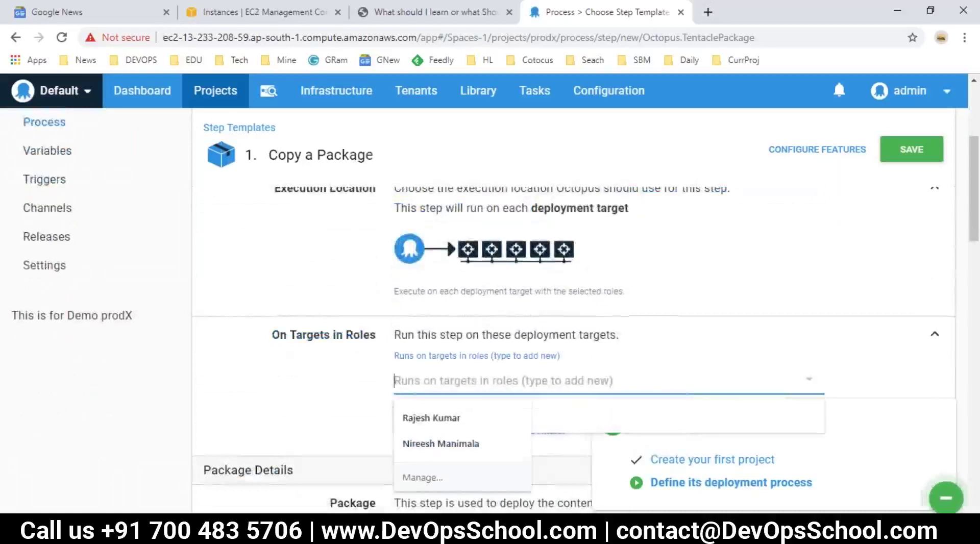
pyautogui.write('W')
pyautogui.click(427, 448)
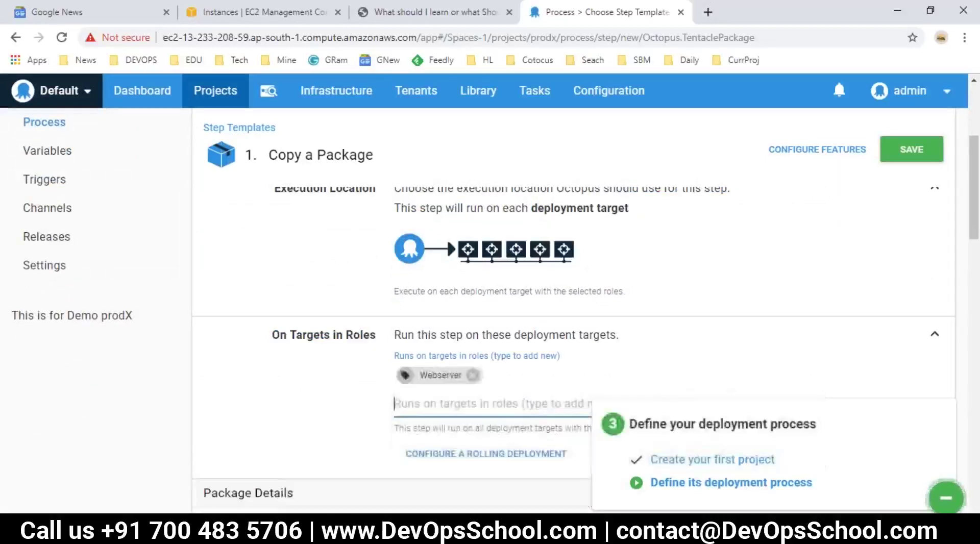
pyautogui.scroll(-3, 401, 375)
pyautogui.scroll(-6, 401, 375)
pyautogui.scroll(2, 487, 325)
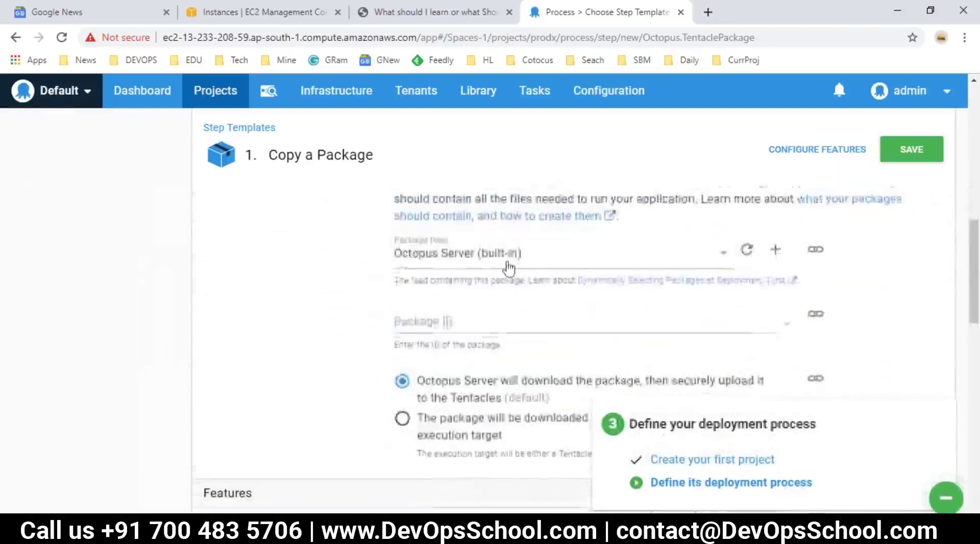
pyautogui.click(423, 327)
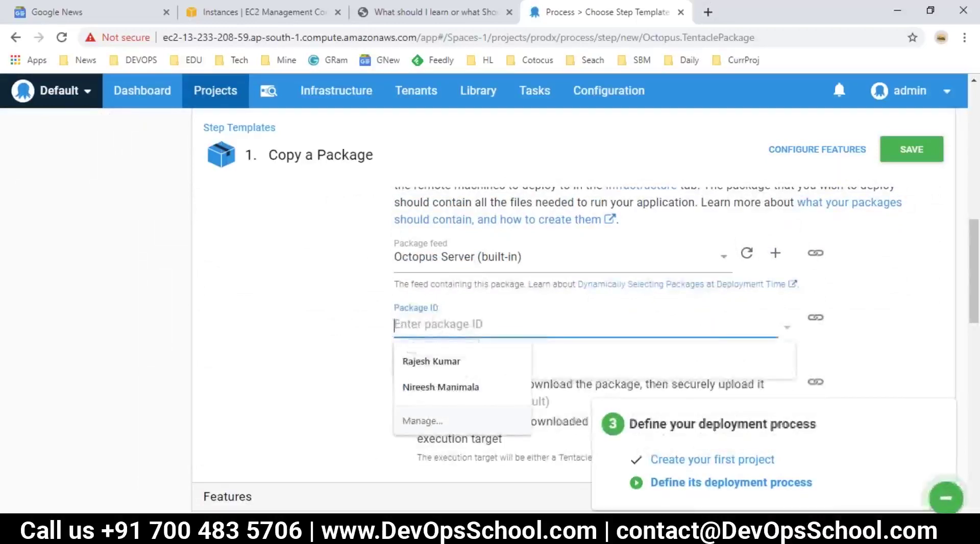
# Set package ID pack1, review Features and Conditions, and save the Copy a Package step.
pyautogui.press('super+d')
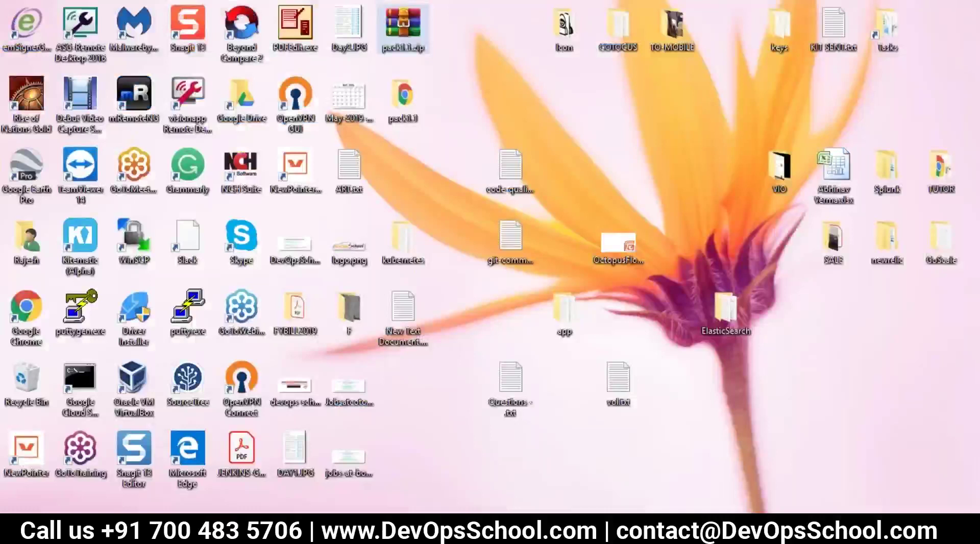
pyautogui.press('super+d')
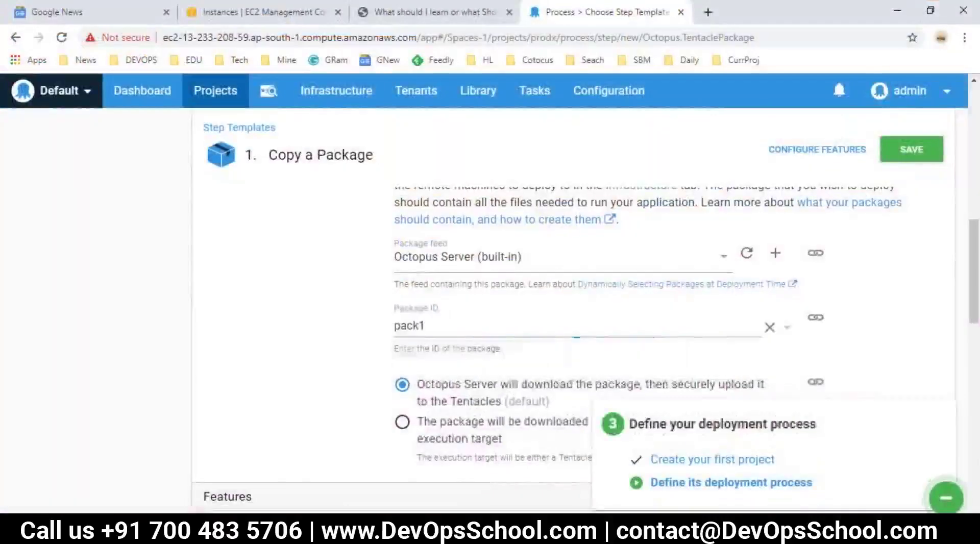
pyautogui.scroll(-1, 444, 342)
pyautogui.moveTo(427, 254); pyautogui.dragTo(306, 321)
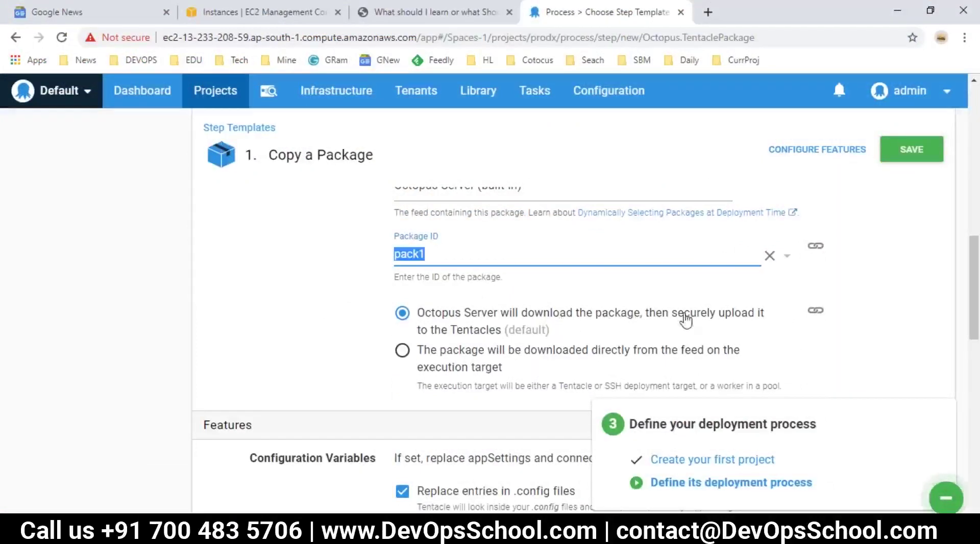
pyautogui.scroll(-3, 456, 334)
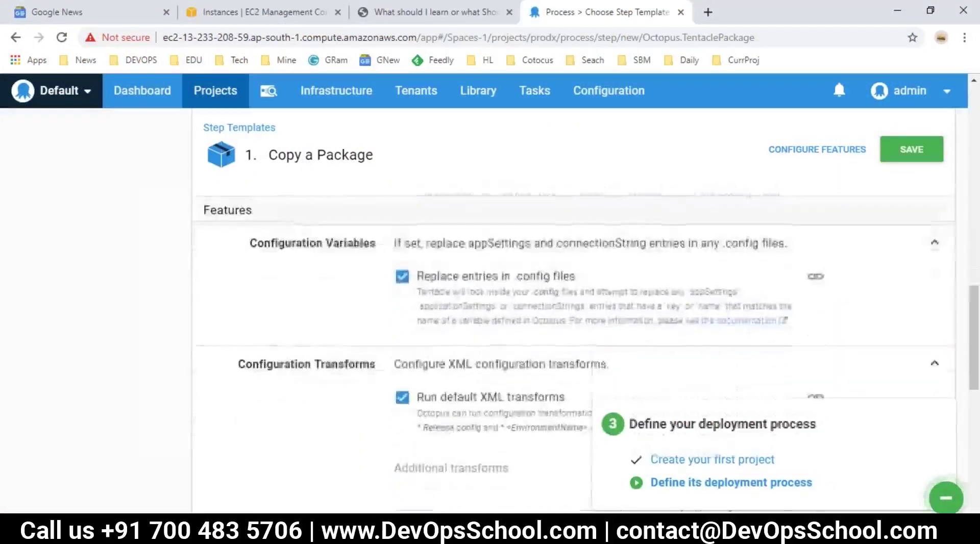
pyautogui.scroll(-5, 429, 263)
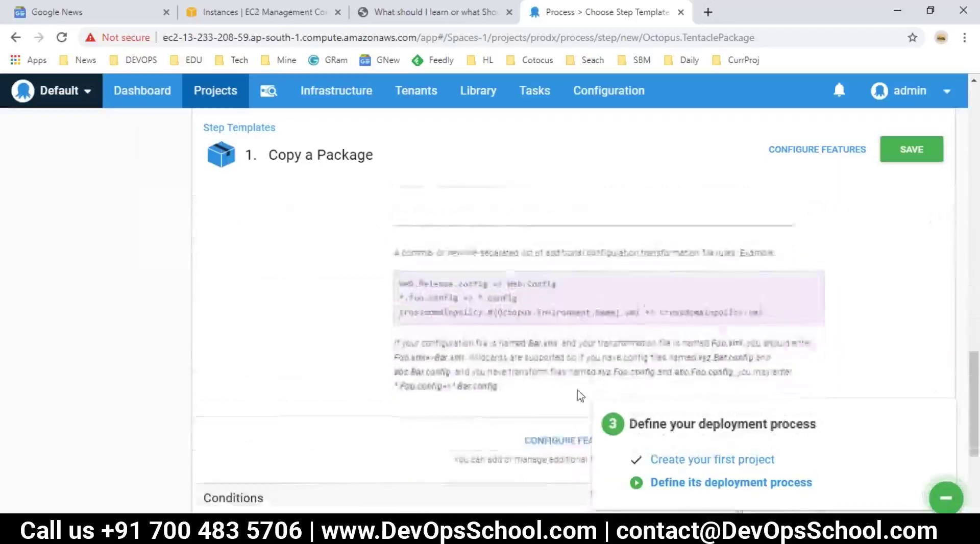
pyautogui.scroll(-1, 747, 271)
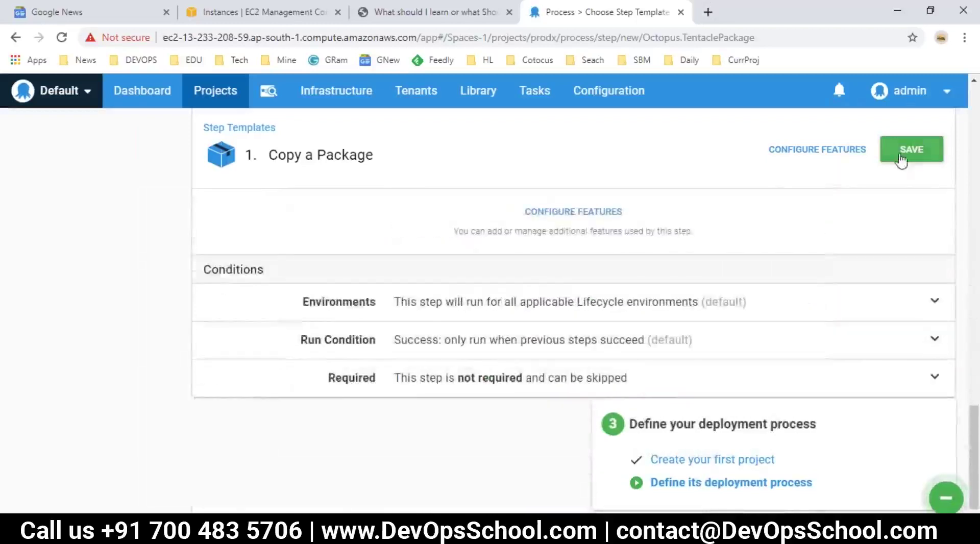
pyautogui.scroll(3, 623, 408)
pyautogui.scroll(8, 631, 424)
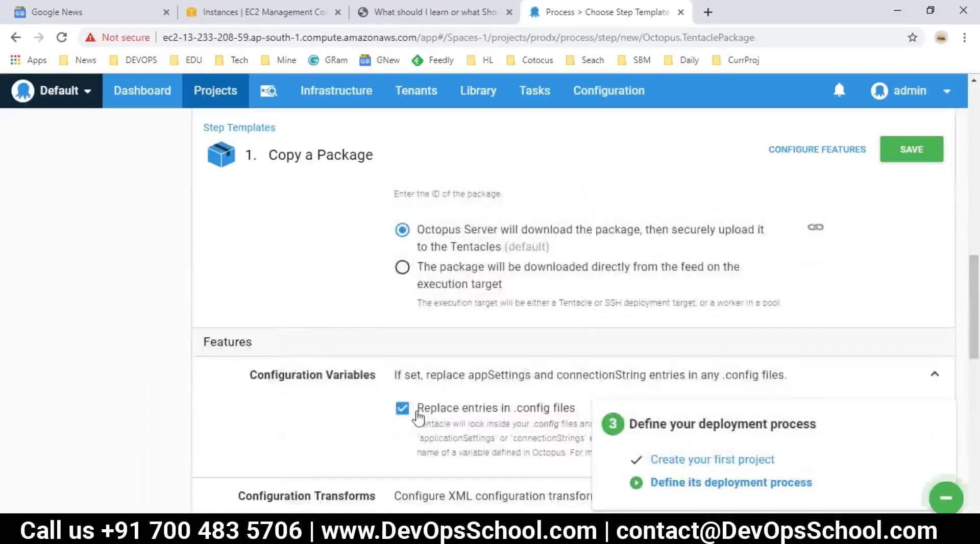
pyautogui.scroll(-3, 418, 415)
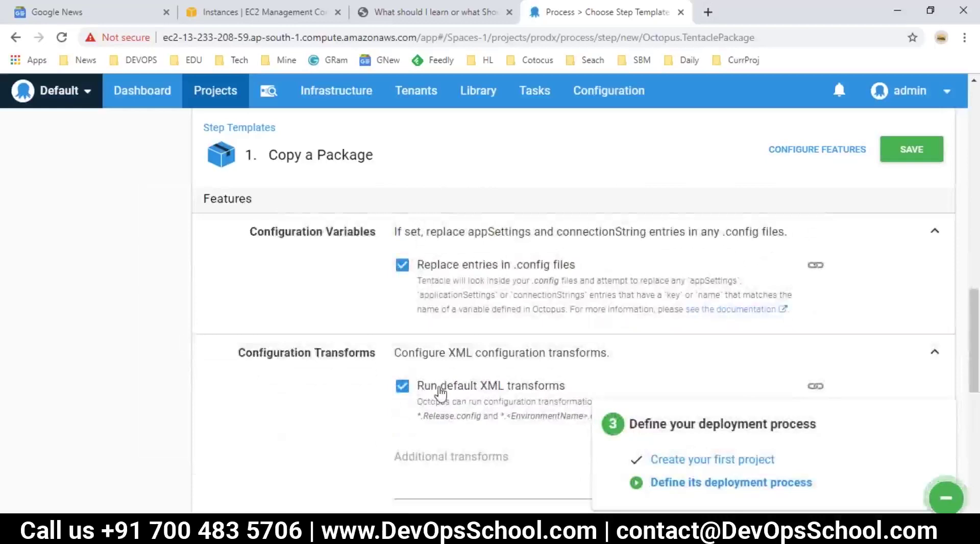
pyautogui.scroll(2, 444, 389)
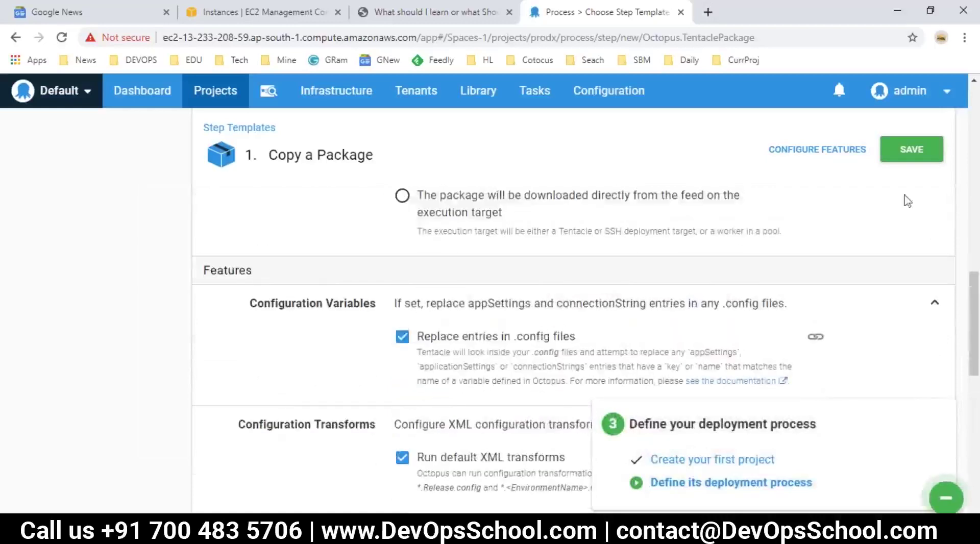
pyautogui.click(912, 155)
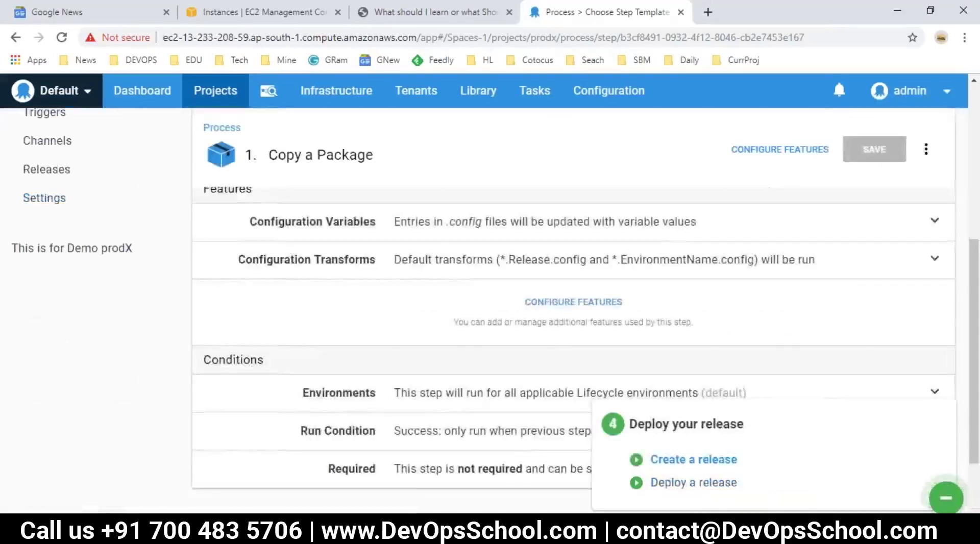
# Replace the '=' run after 'Define its deployment process' with a tab and DONE.
pyautogui.hotkey('alt', 'Tab')
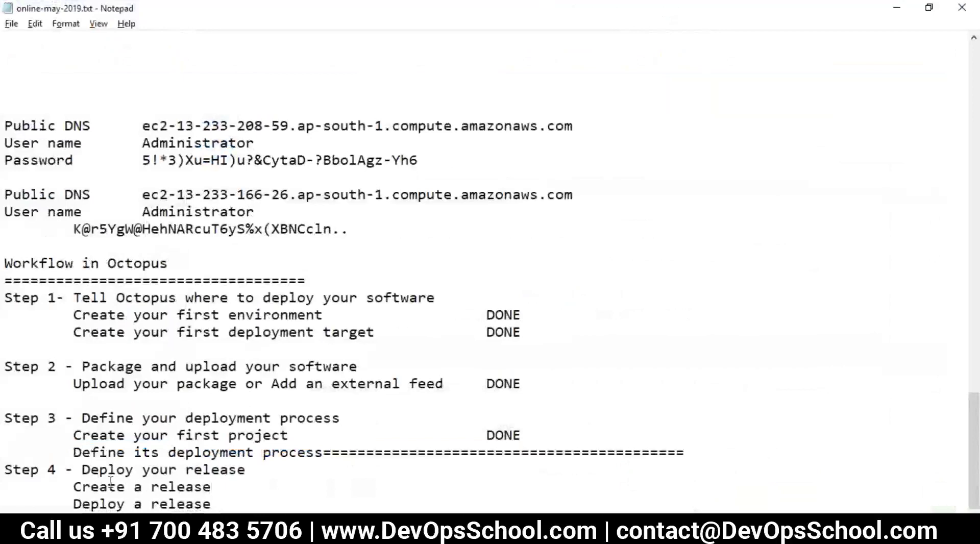
pyautogui.hotkey('shift', 'Home')
pyautogui.hotkey('shift', 'End')
pyautogui.press('Tab')
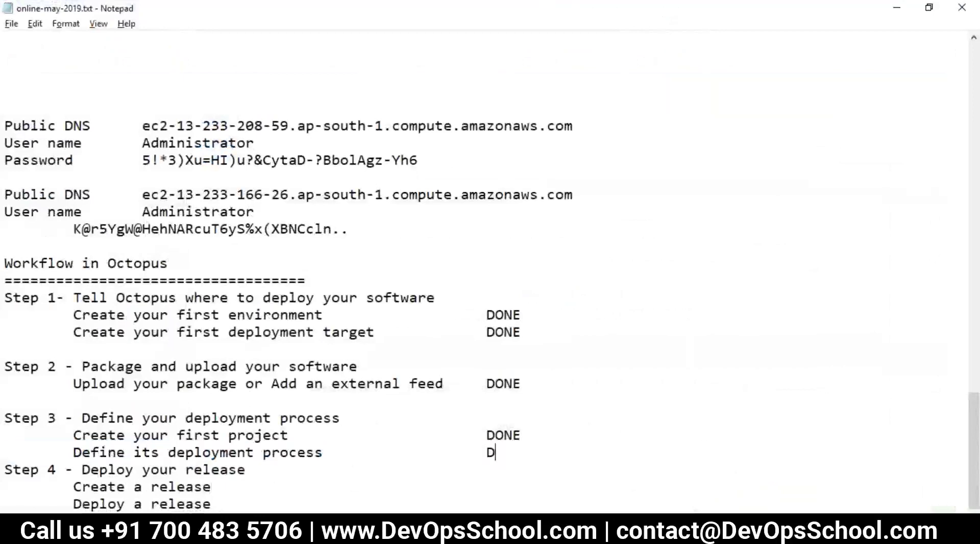
pyautogui.moveTo(522, 452); pyautogui.dragTo(40, 448)
pyautogui.hotkey('alt', 'Tab')
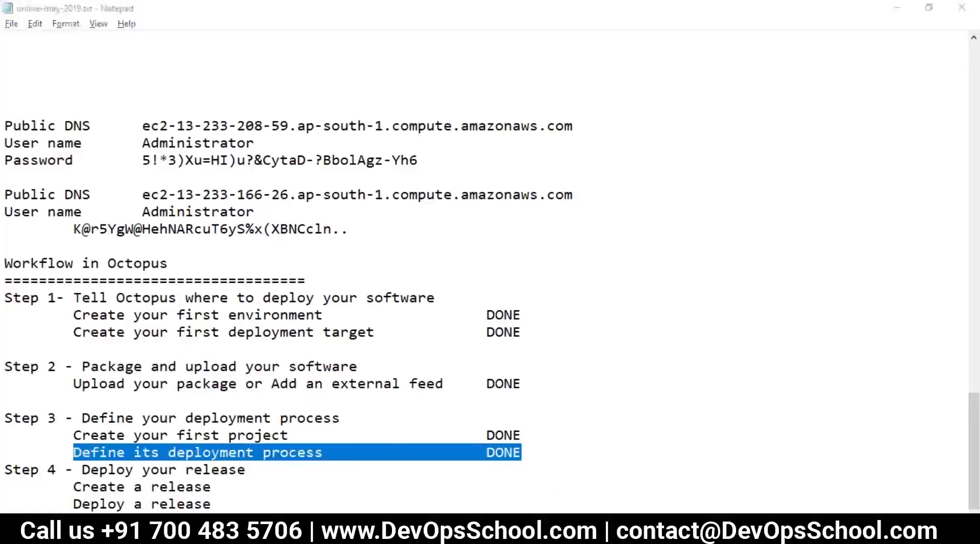
pyautogui.scroll(3, 62, 255)
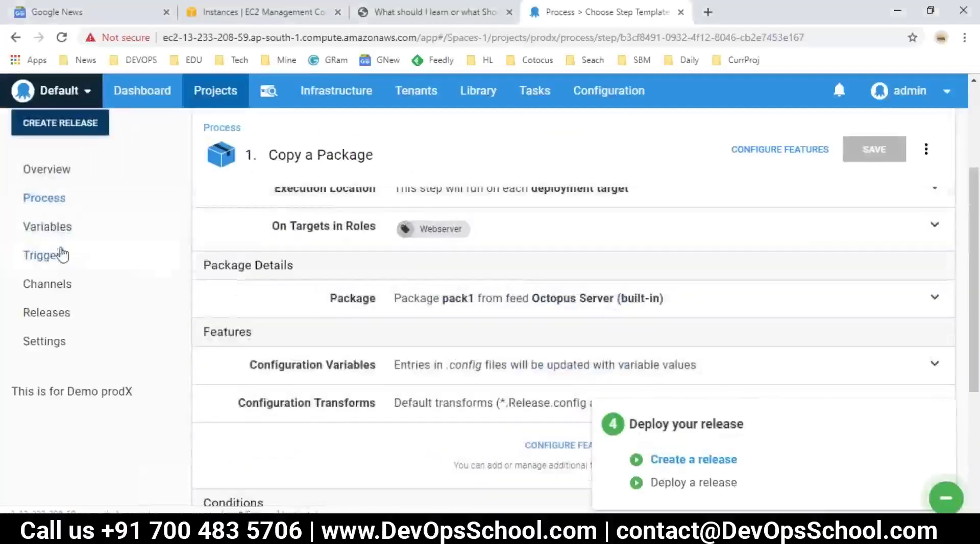
# Start a new Prodx release and expand its version setting showing 0.0.1.
pyautogui.click(39, 320)
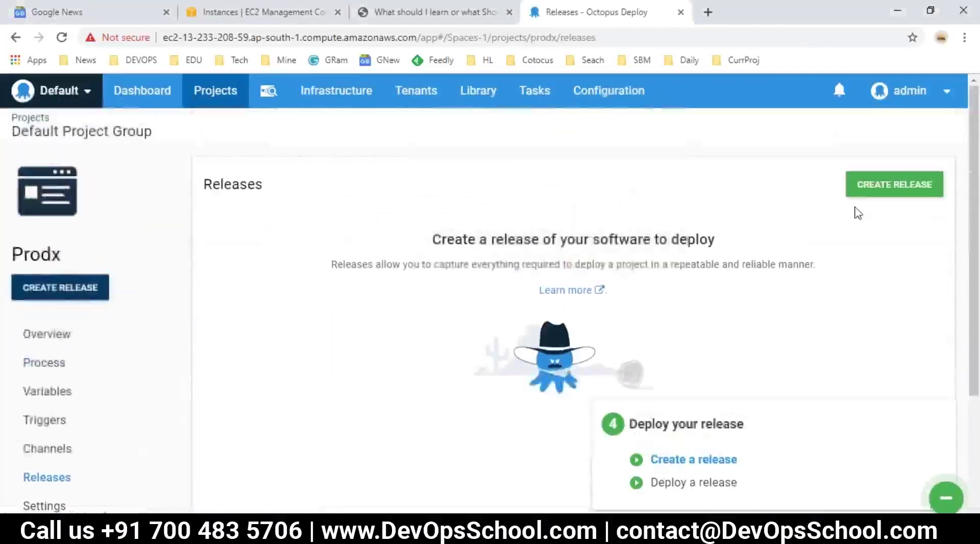
pyautogui.click(866, 187)
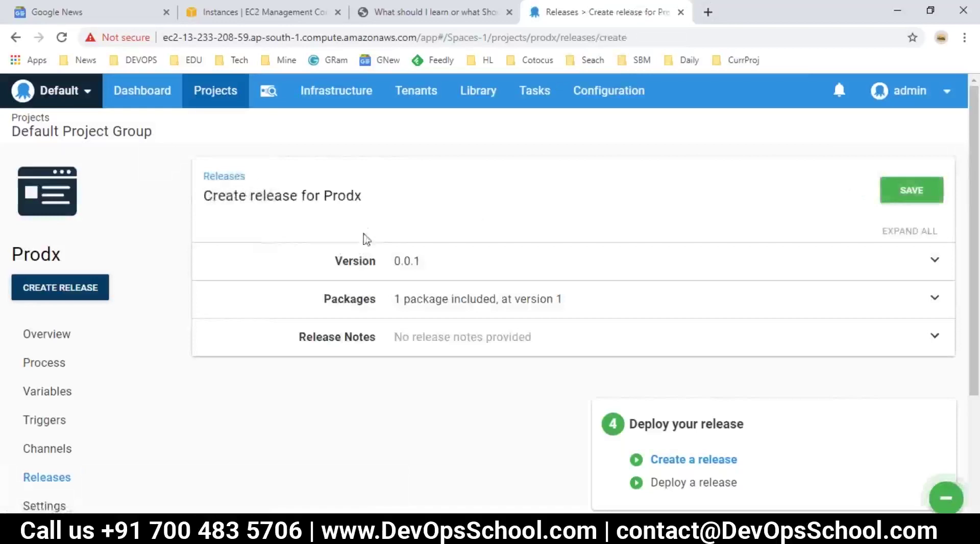
pyautogui.click(398, 263)
pyautogui.moveTo(444, 308); pyautogui.dragTo(386, 305)
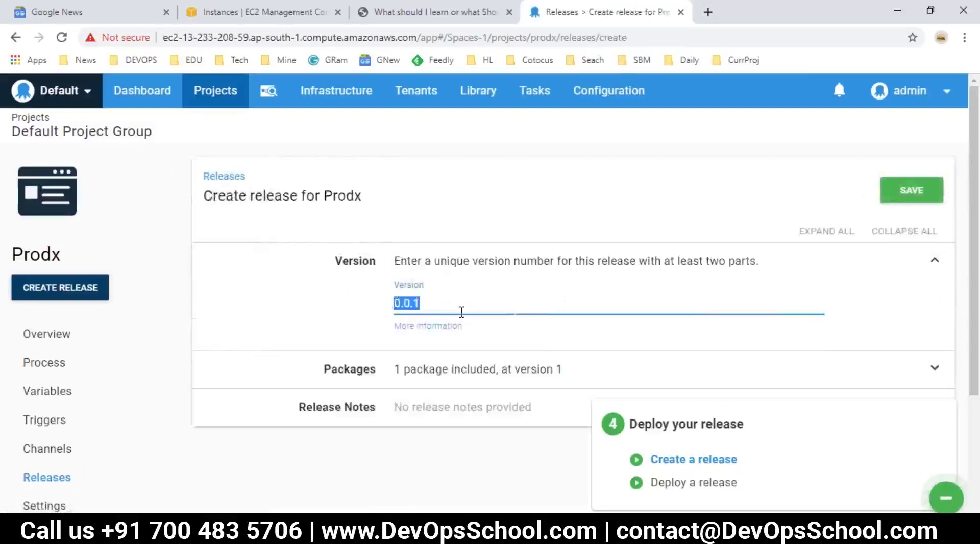
pyautogui.doubleClick(337, 196)
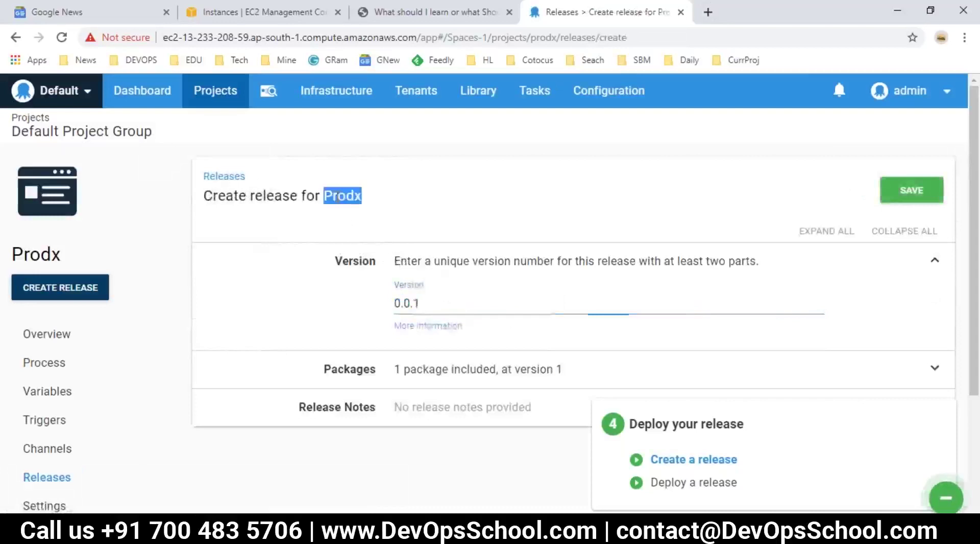
pyautogui.moveTo(422, 304); pyautogui.dragTo(401, 304)
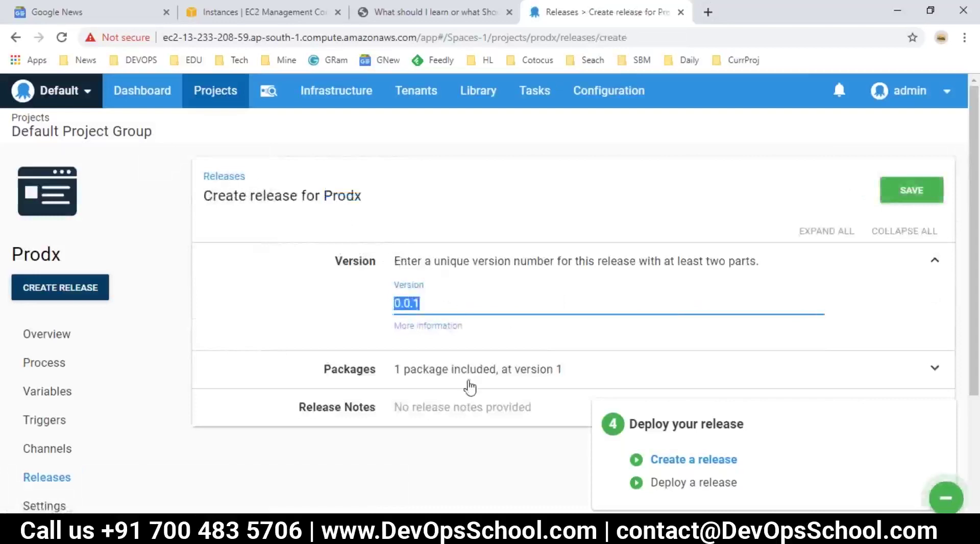
pyautogui.click(441, 301)
# Keep the pack1 package on its latest version rather than a specific one.
pyautogui.click(435, 378)
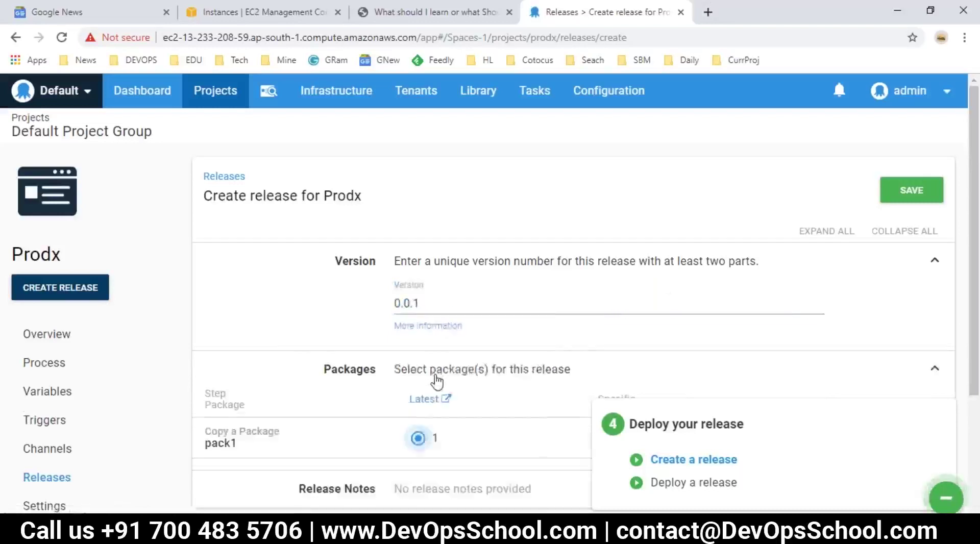
pyautogui.scroll(-3, 439, 357)
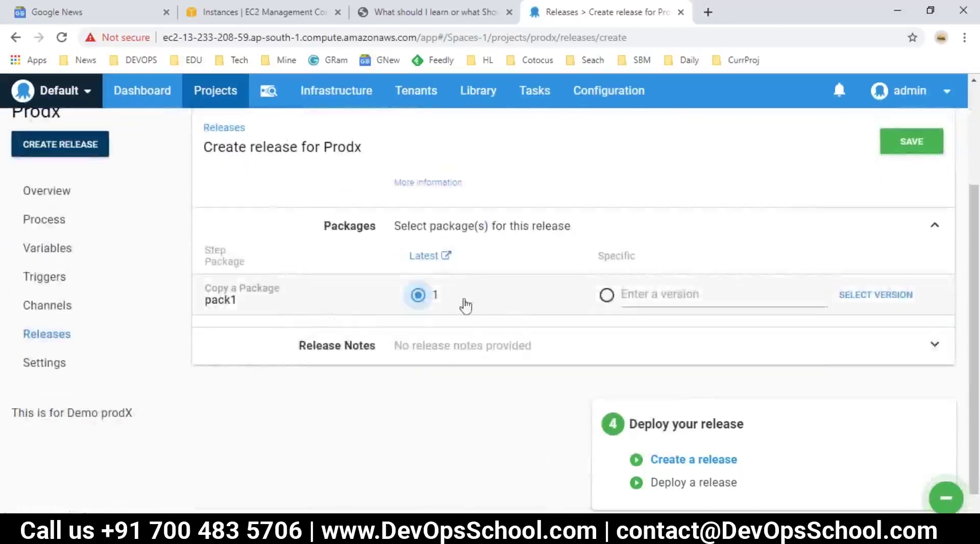
pyautogui.click(623, 300)
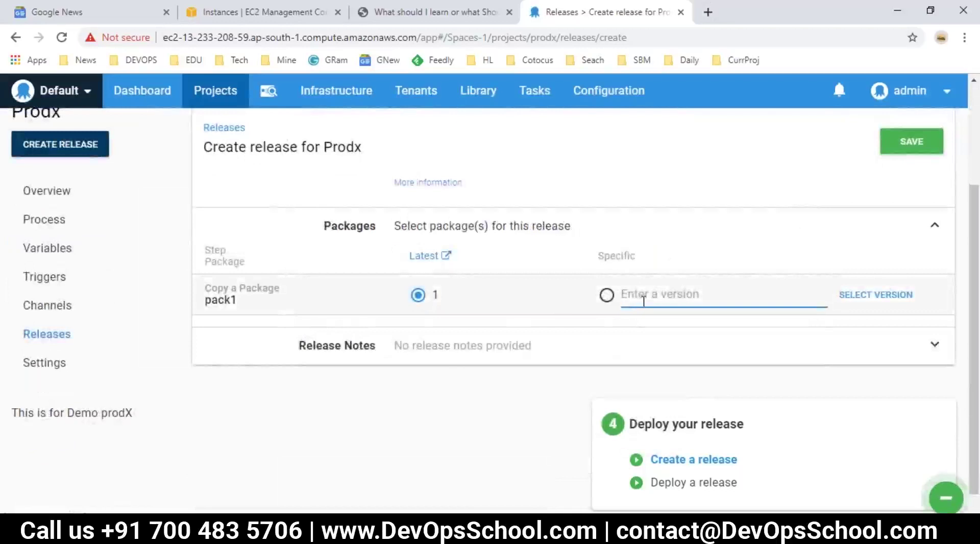
pyautogui.write('0')
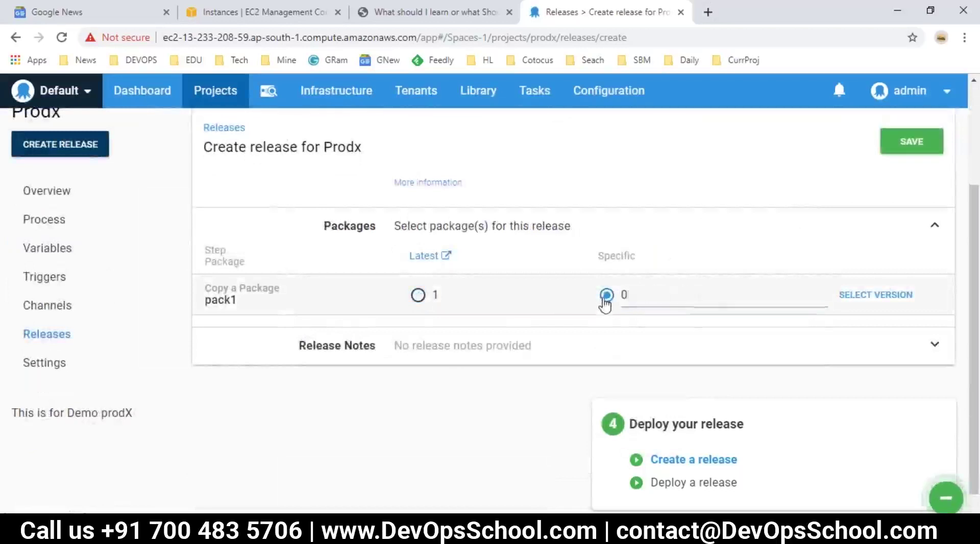
pyautogui.click(418, 296)
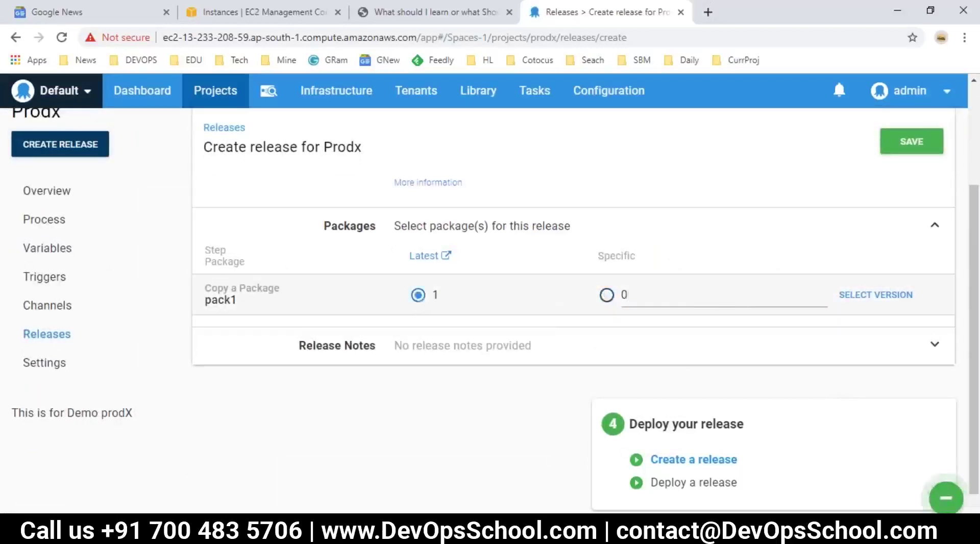
pyautogui.moveTo(647, 295); pyautogui.dragTo(587, 304)
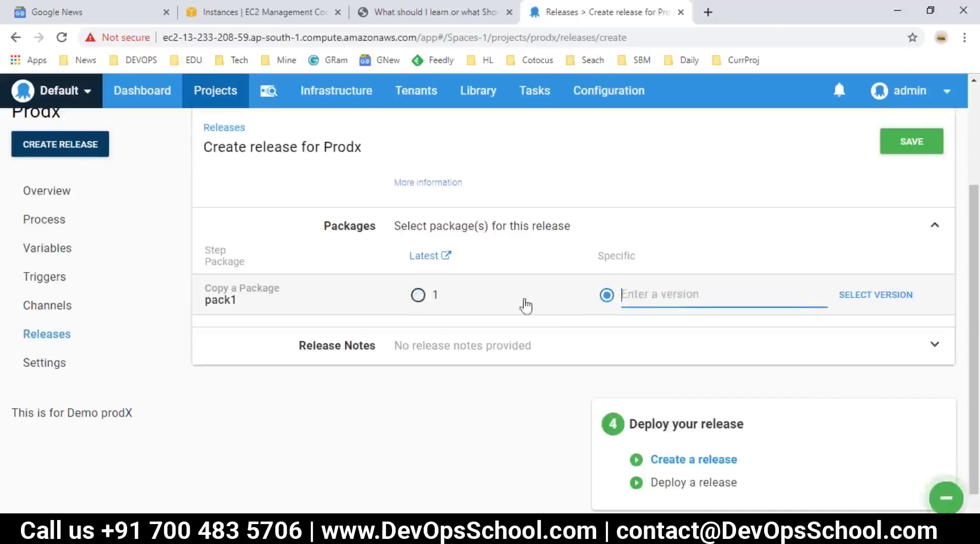
pyautogui.click(418, 296)
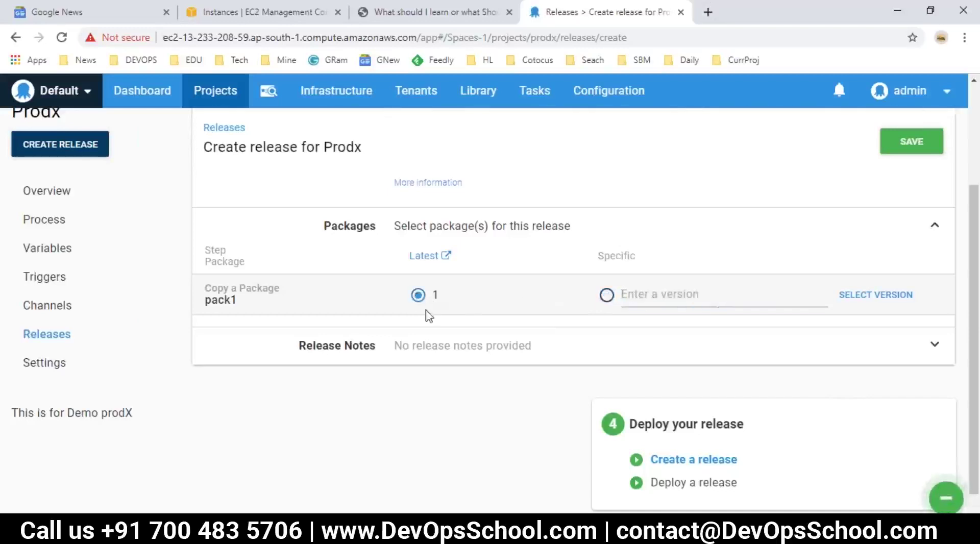
# Change the release version from 0.0.1 to 1.0 and save the release.
pyautogui.scroll(3, 428, 317)
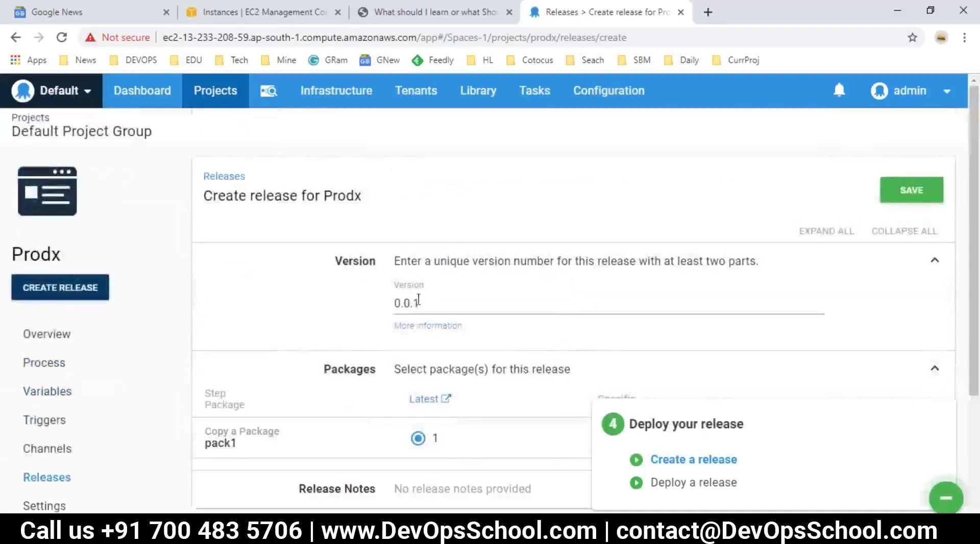
pyautogui.moveTo(421, 300); pyautogui.dragTo(389, 304)
pyautogui.write('1')
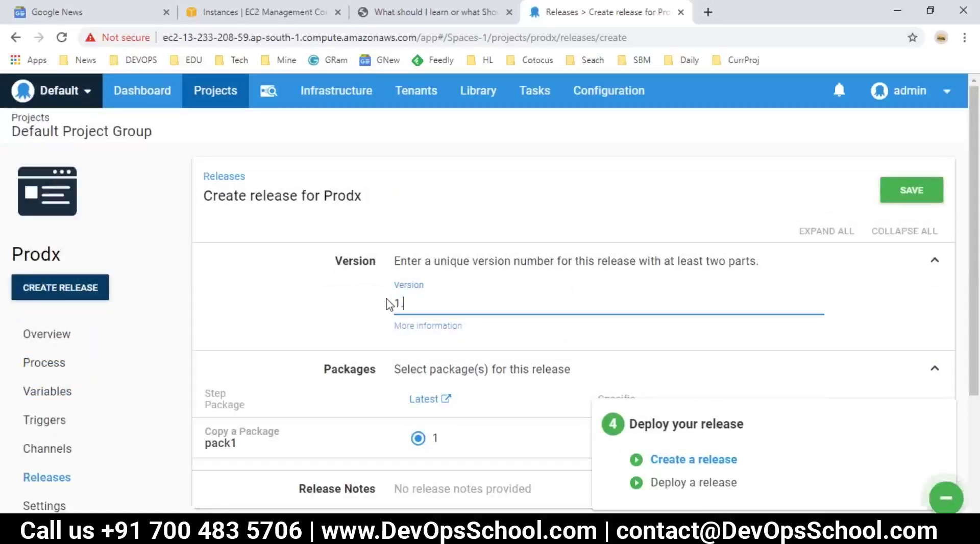
pyautogui.moveTo(384, 199); pyautogui.dragTo(334, 198)
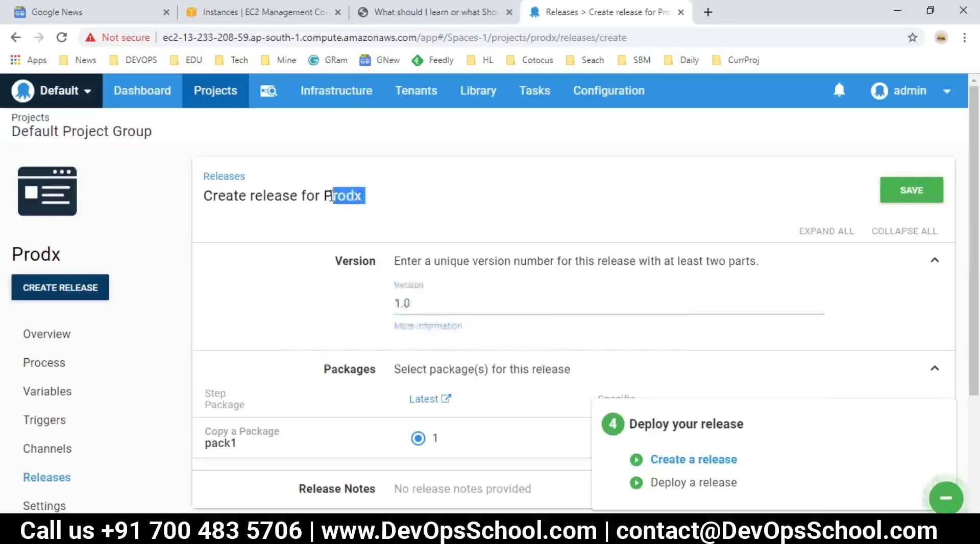
pyautogui.scroll(-3, 400, 327)
pyautogui.scroll(3, 403, 337)
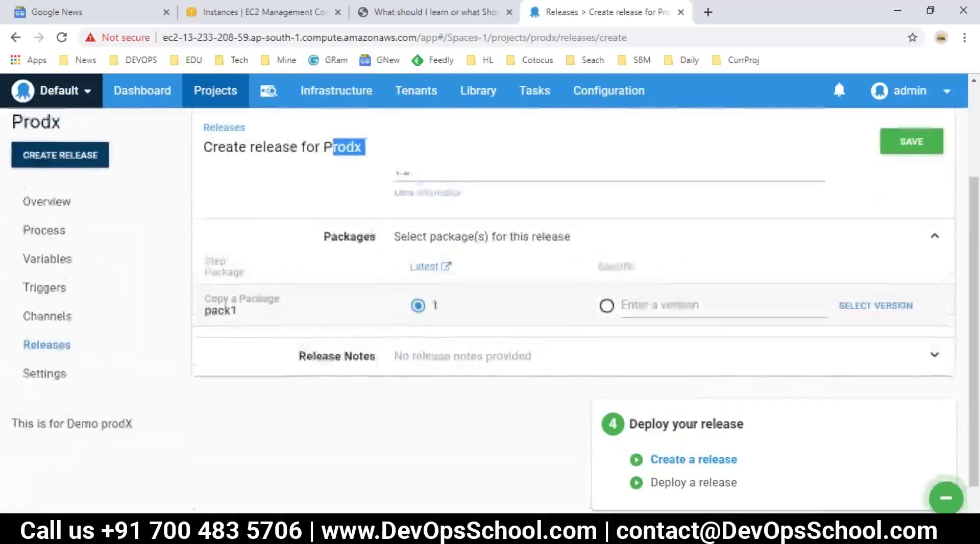
pyautogui.moveTo(411, 304); pyautogui.dragTo(392, 305)
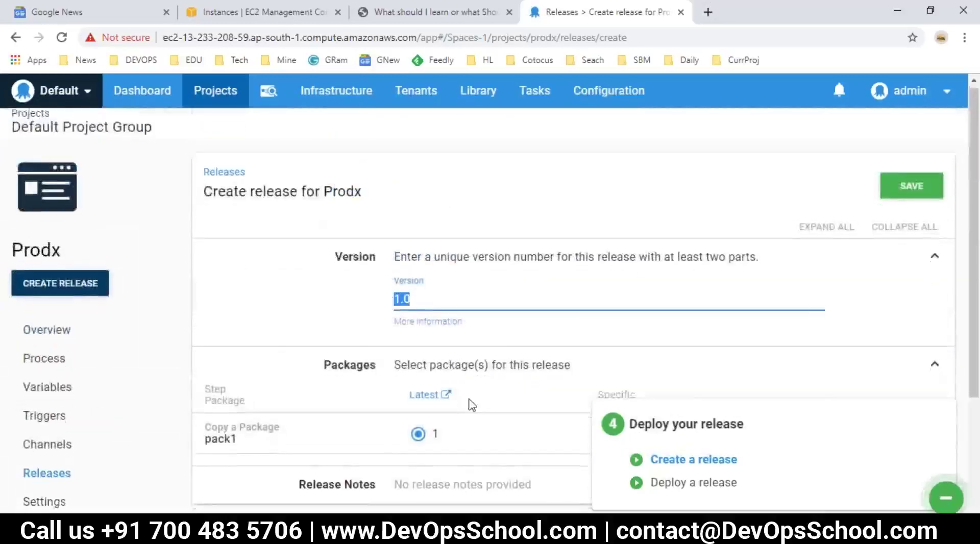
pyautogui.scroll(-2, 468, 404)
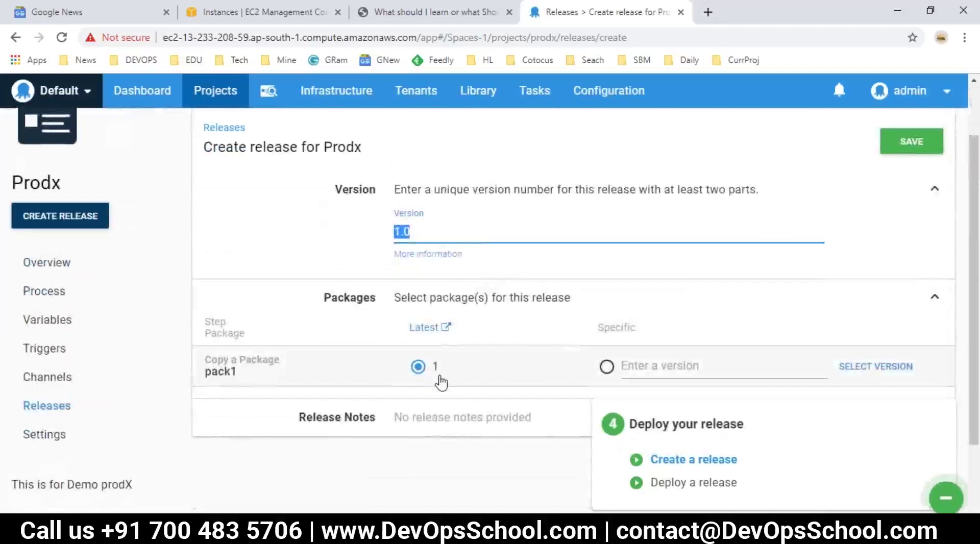
pyautogui.click(901, 145)
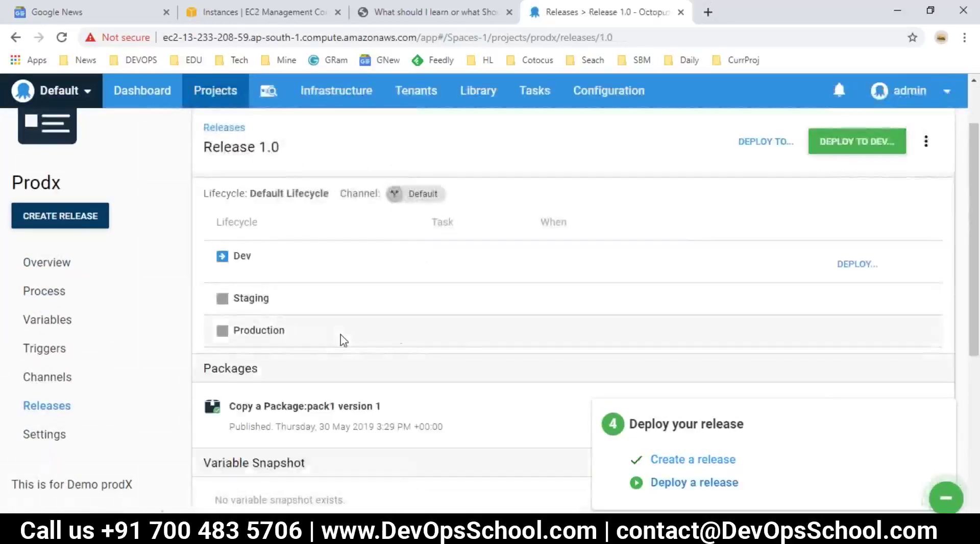
# Scroll Release 1.0, then mark 'Create a release' DONE in the Notepad notes.
pyautogui.scroll(-4, 262, 356)
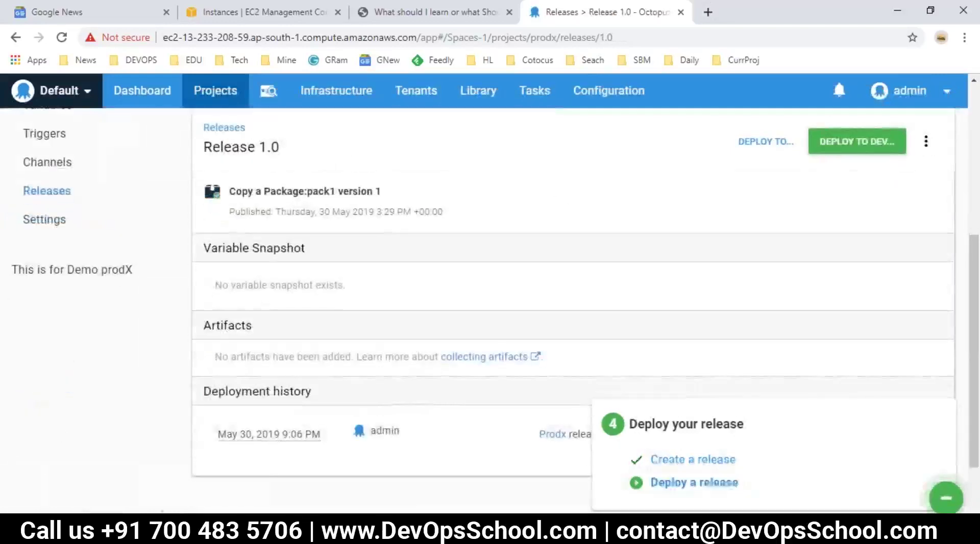
pyautogui.hotkey('alt', 'Tab')
pyautogui.click(219, 489)
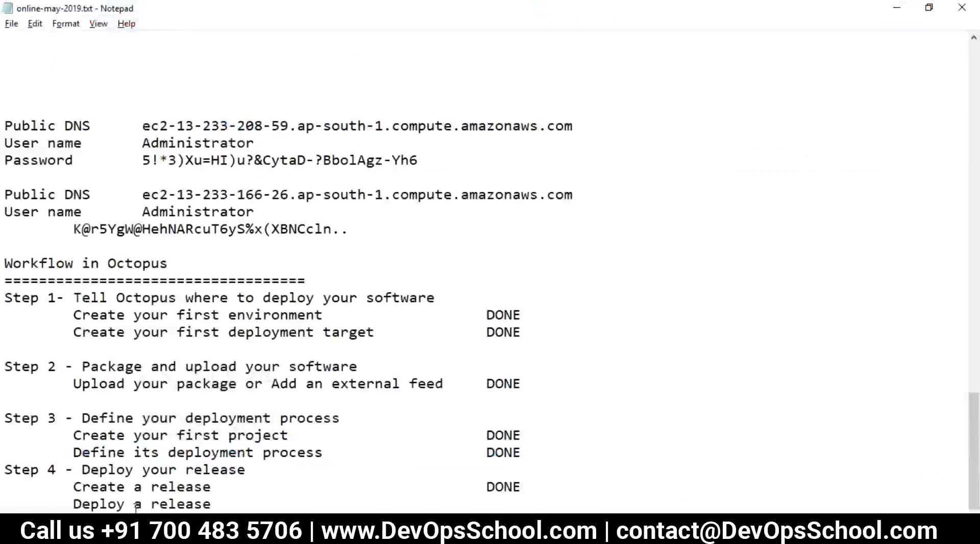
pyautogui.moveTo(223, 504); pyautogui.dragTo(79, 505)
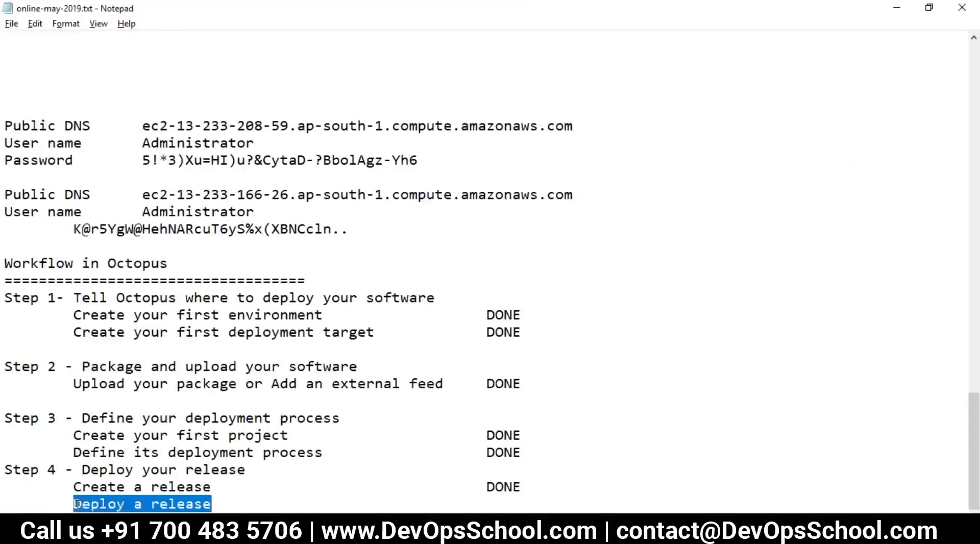
pyautogui.hotkey('alt', 'Tab')
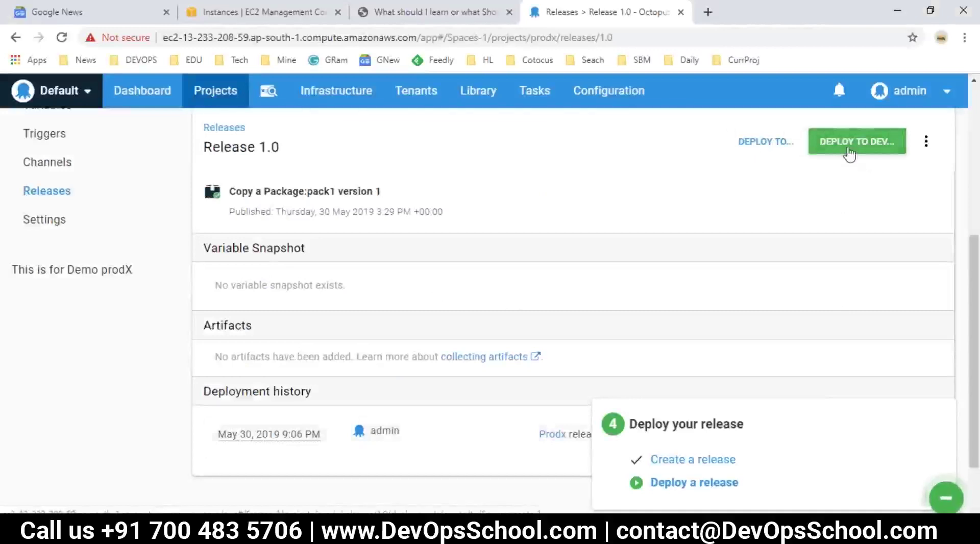
# Start deploying release 1.0, then look over the Infrastructure environments list and dashboard.
pyautogui.click(849, 152)
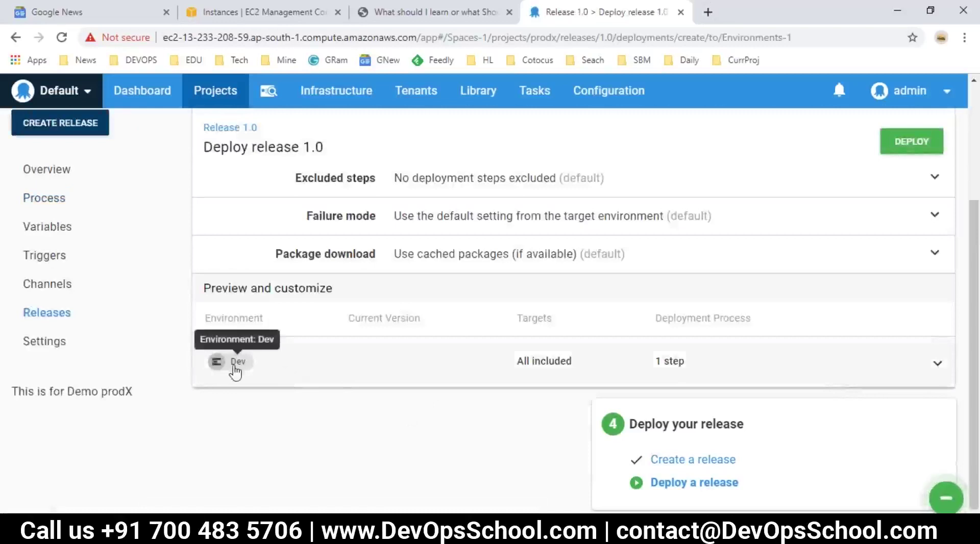
pyautogui.click(359, 92)
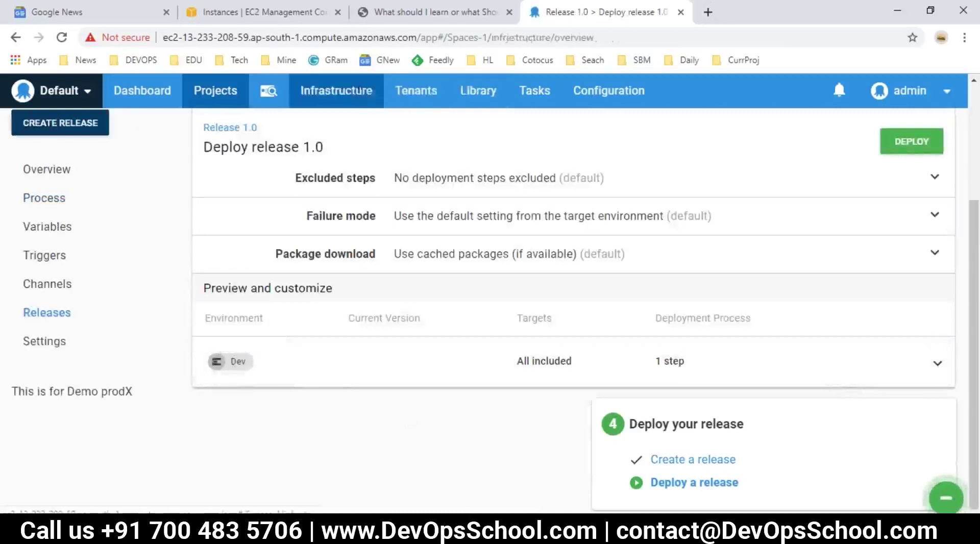
pyautogui.click(49, 234)
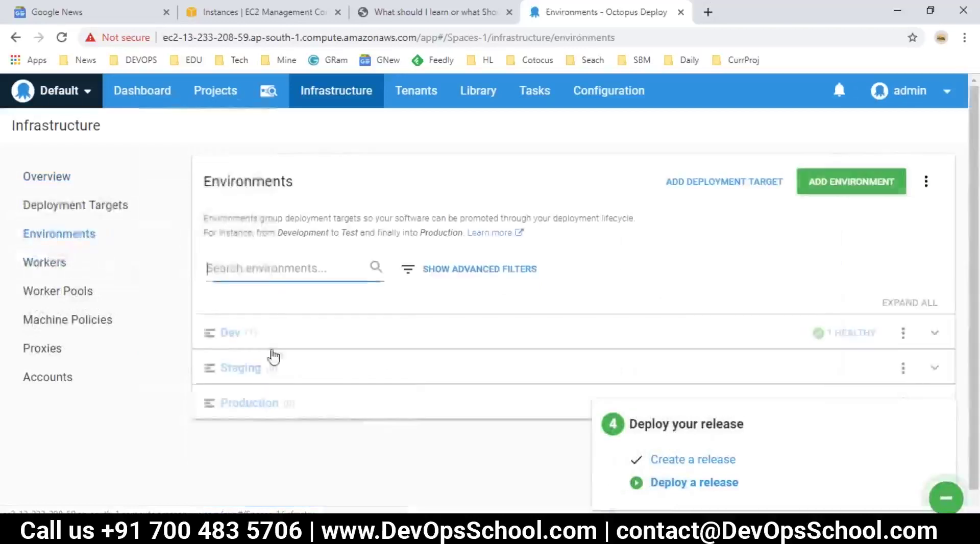
pyautogui.click(148, 94)
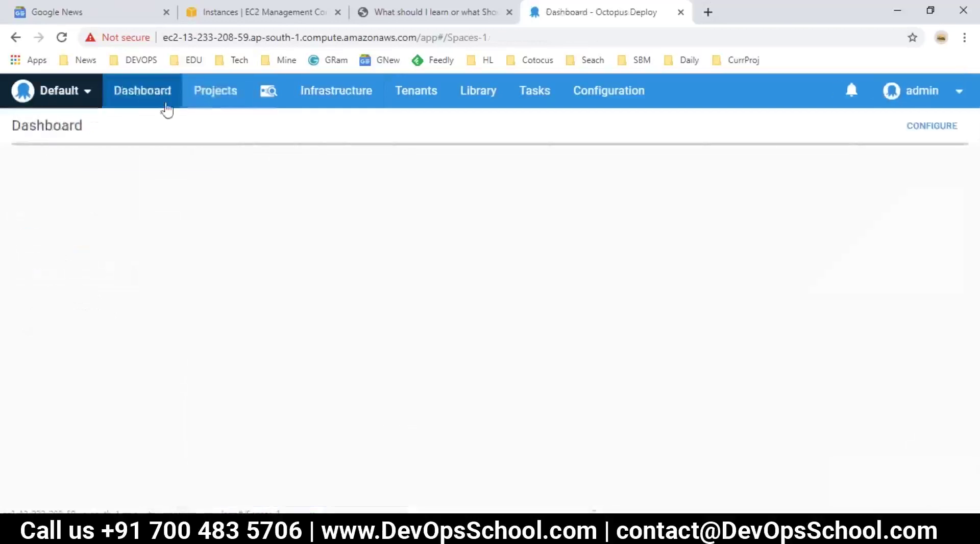
# Open Prodx Release 1.0, check its pack1 package, and view the remote server's Applications folder.
pyautogui.click(69, 262)
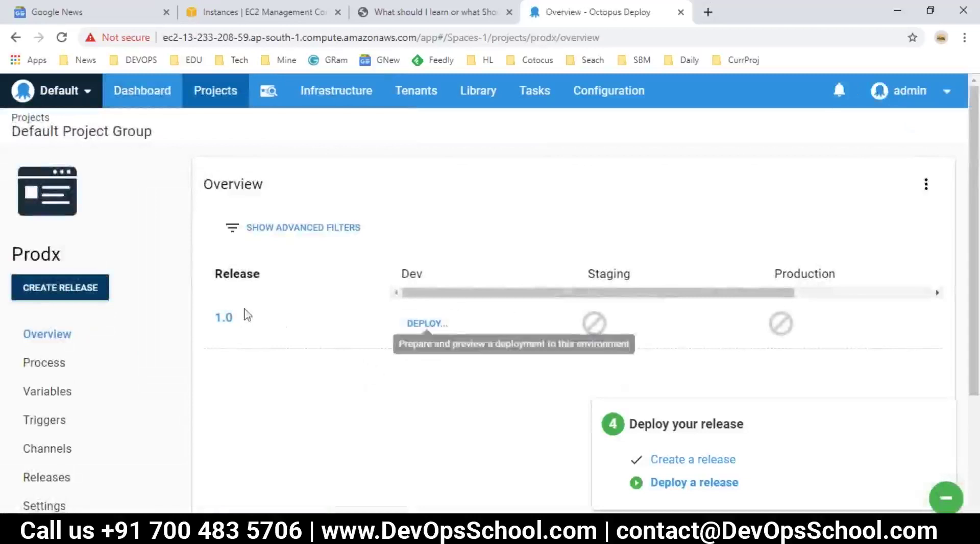
pyautogui.click(222, 317)
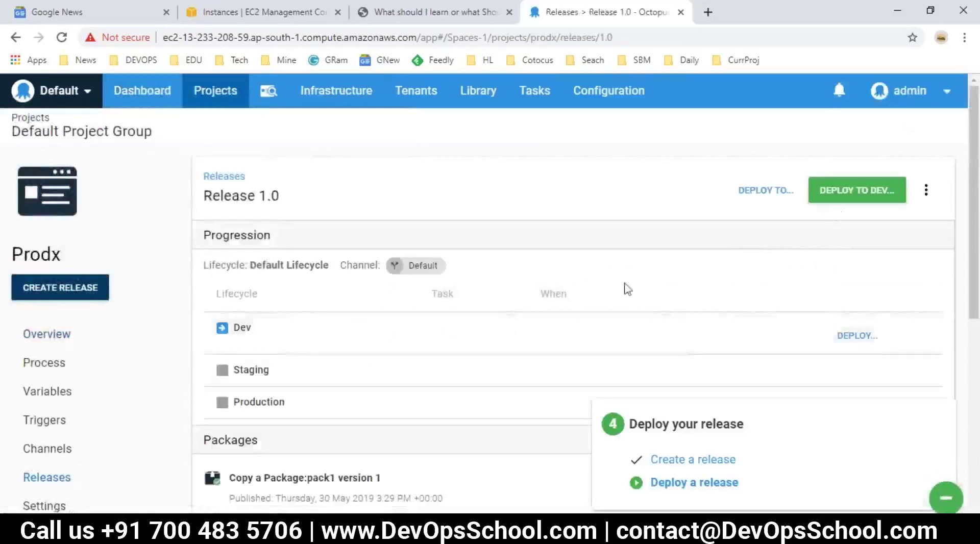
pyautogui.scroll(-3, 306, 409)
pyautogui.moveTo(236, 334); pyautogui.dragTo(352, 355)
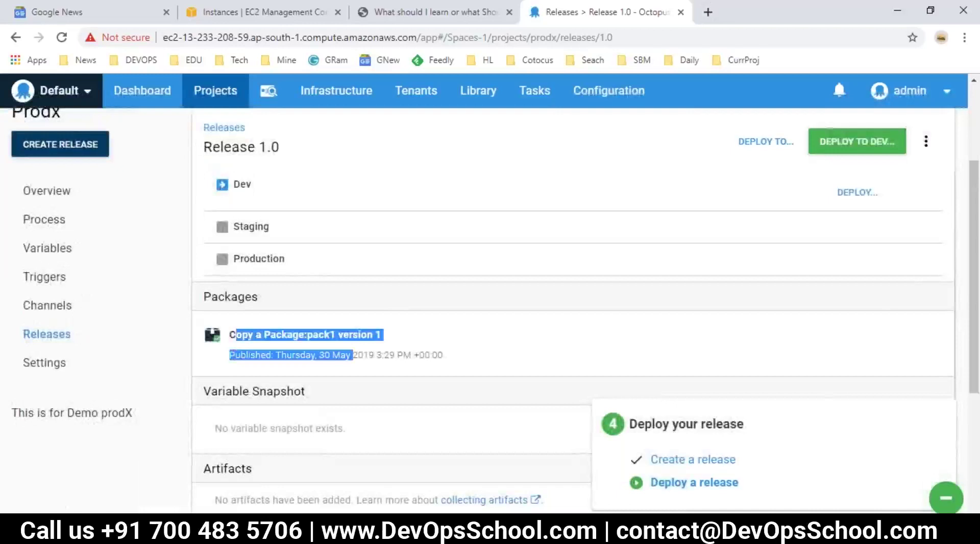
pyautogui.click(387, 443)
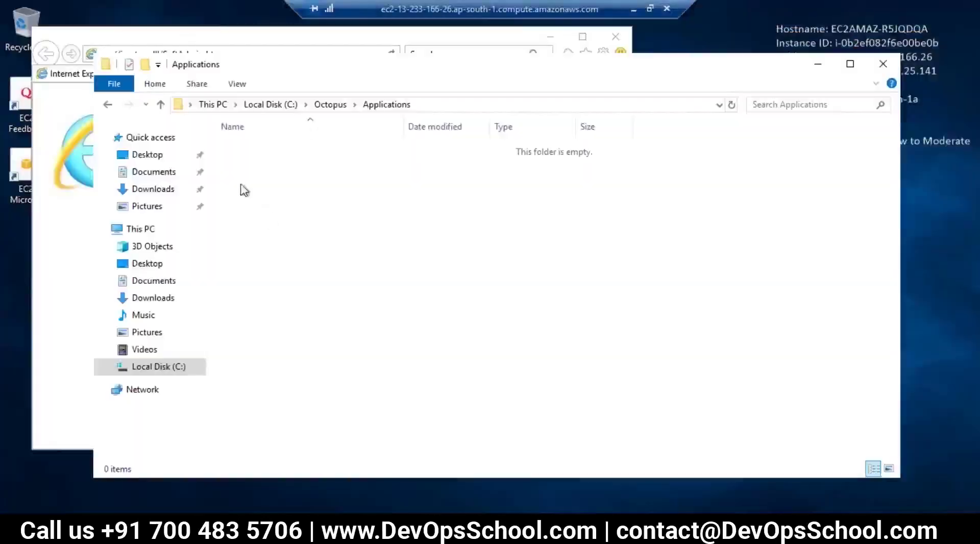
# Inspect the server's Octopus folders: Applications and Work are empty, Calamari holds 4.15.2.
pyautogui.click(330, 104)
pyautogui.click(280, 310)
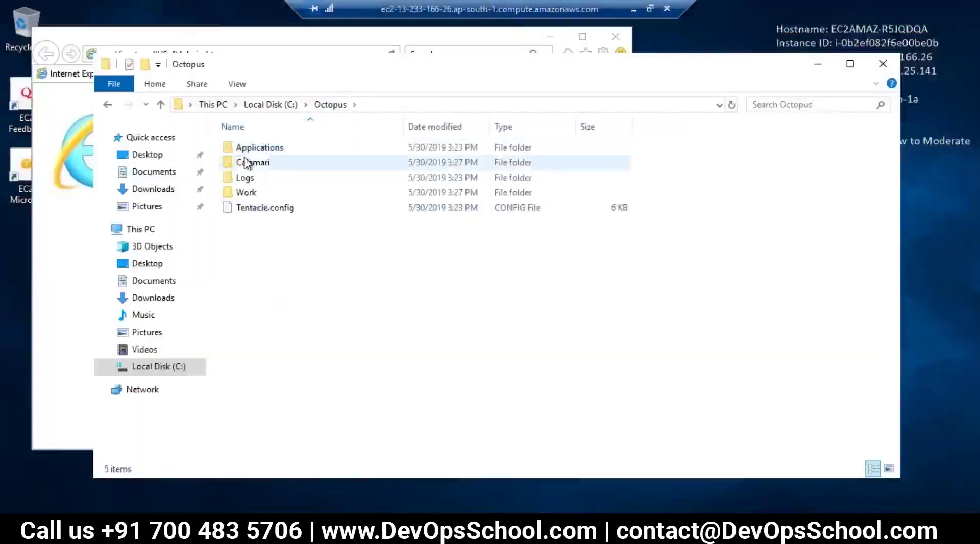
pyautogui.doubleClick(249, 150)
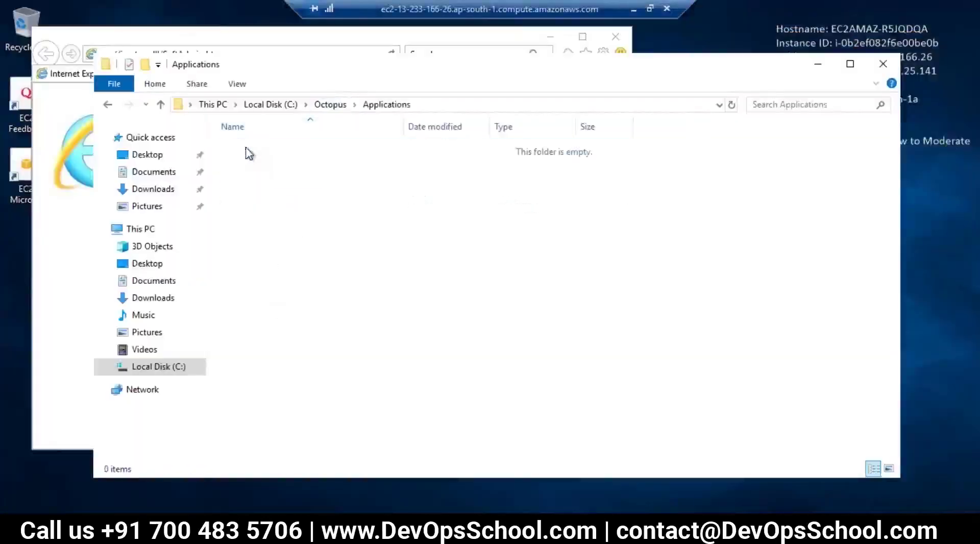
pyautogui.click(331, 104)
pyautogui.doubleClick(246, 192)
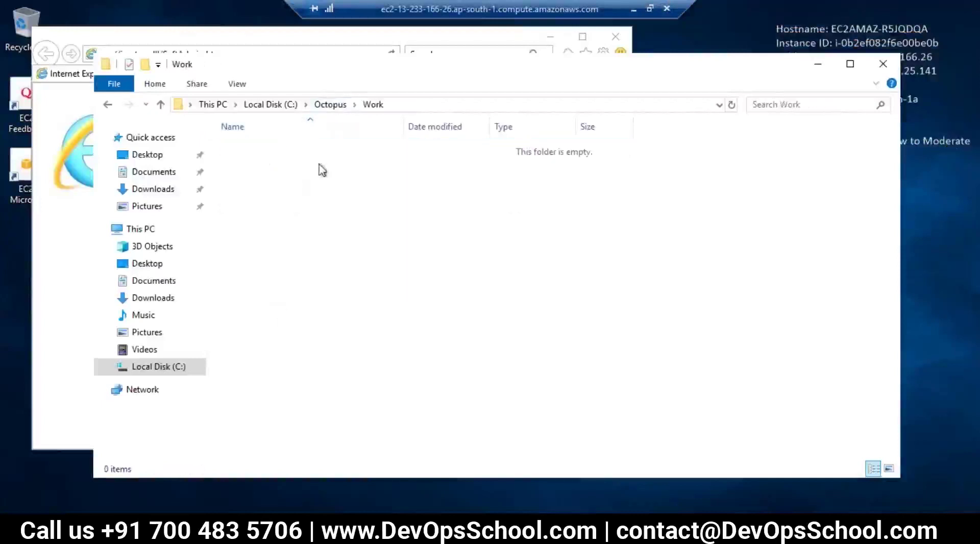
pyautogui.click(329, 103)
pyautogui.doubleClick(253, 162)
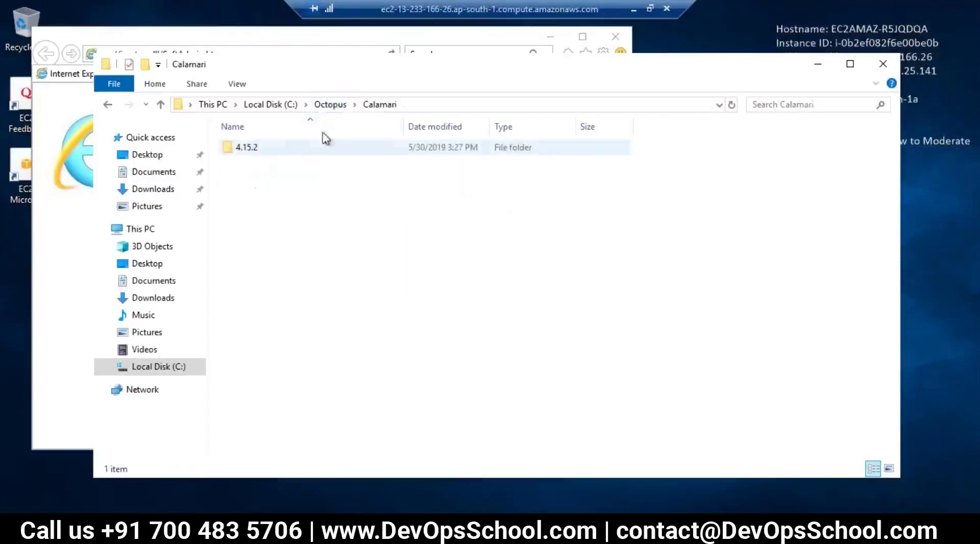
pyautogui.doubleClick(250, 147)
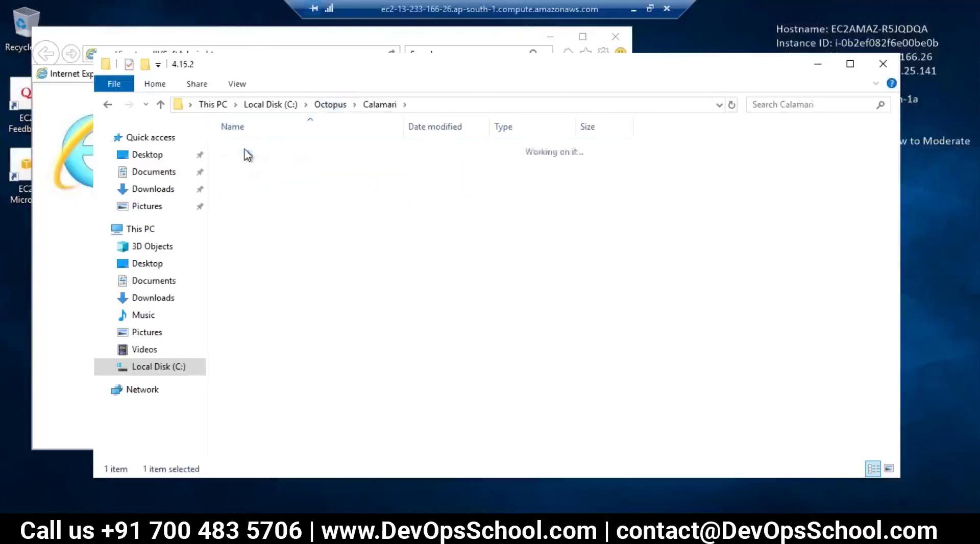
pyautogui.click(337, 104)
# Return to the local Release 1.0 page and scroll its deployment history.
pyautogui.click(636, 8)
pyautogui.click(364, 418)
pyautogui.scroll(-4, 378, 425)
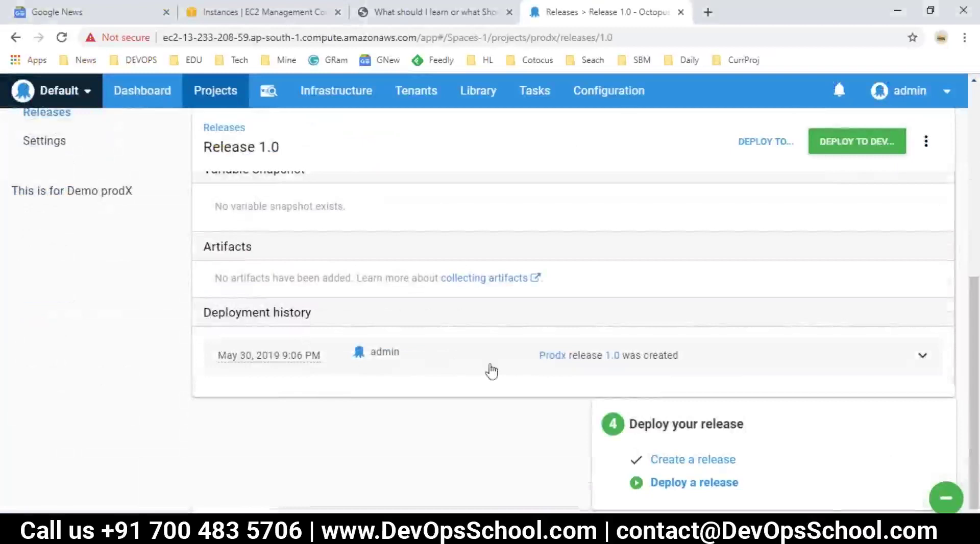
# Check the server tasks list, then open the Prodx project overview from the Dashboard.
pyautogui.scroll(3, 469, 318)
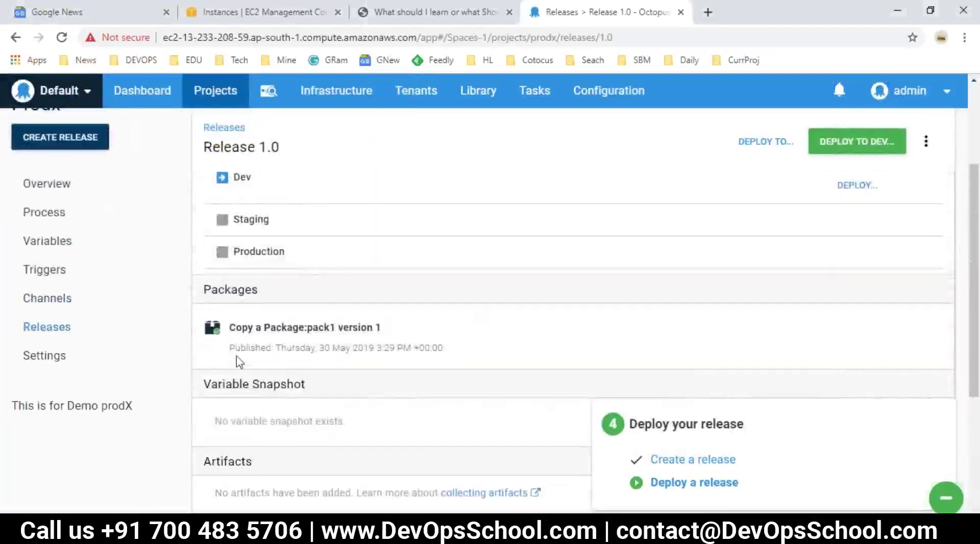
pyautogui.doubleClick(314, 327)
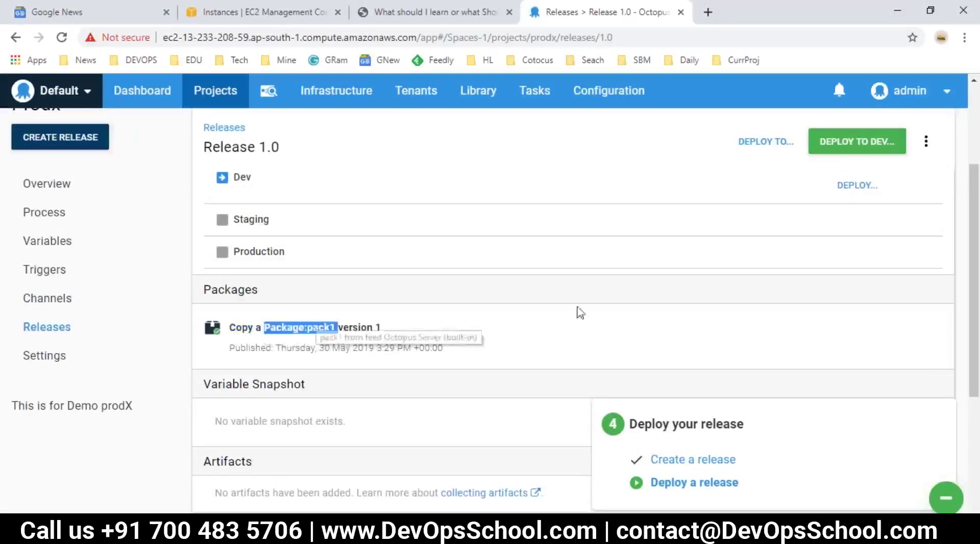
pyautogui.scroll(3, 581, 313)
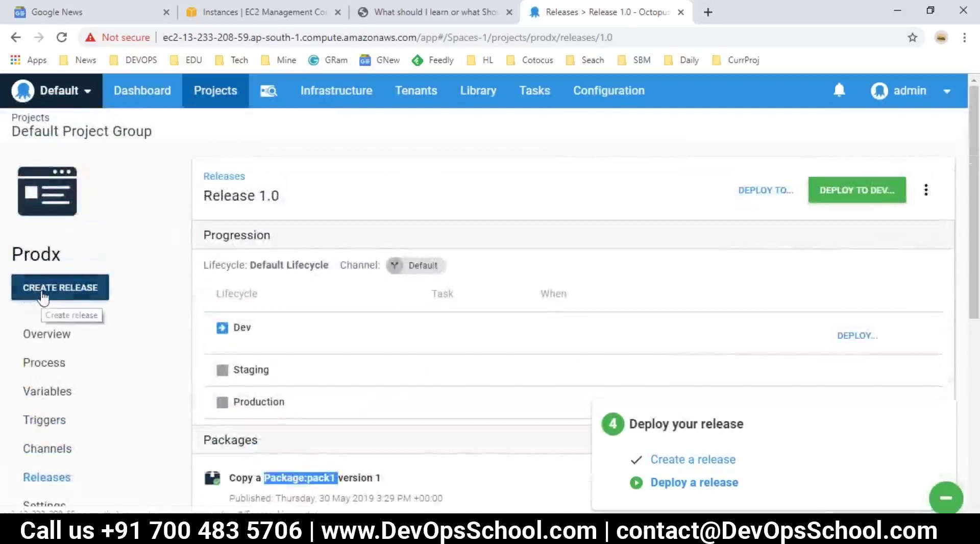
pyautogui.click(534, 90)
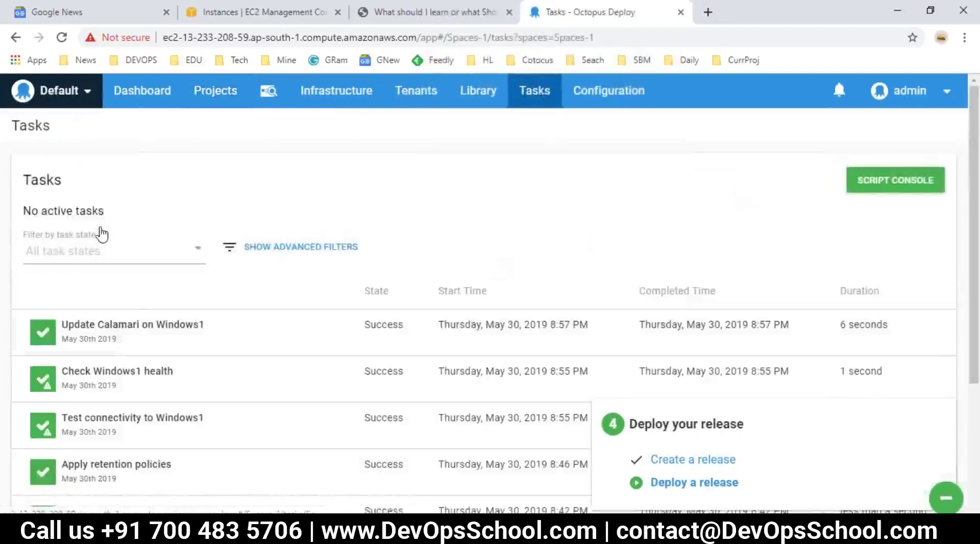
pyautogui.click(108, 90)
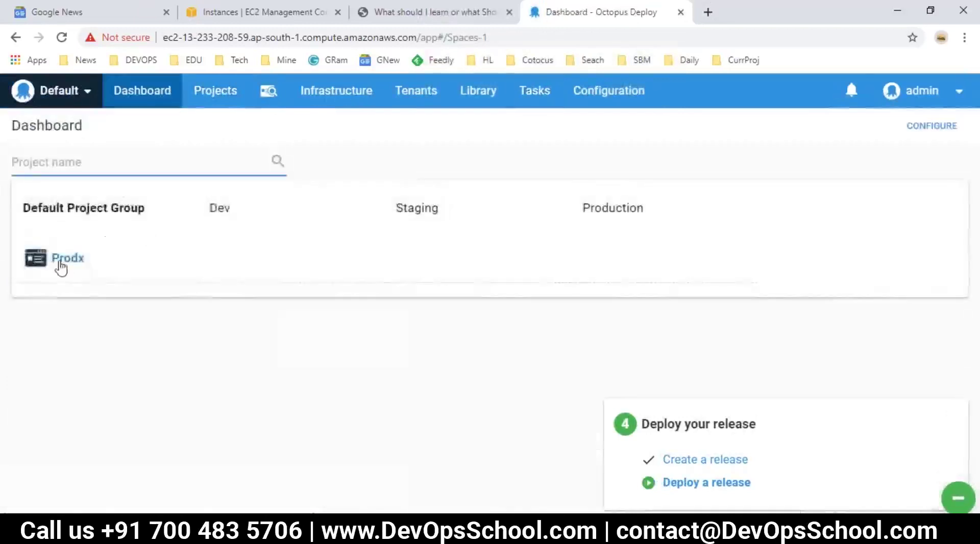
pyautogui.click(60, 262)
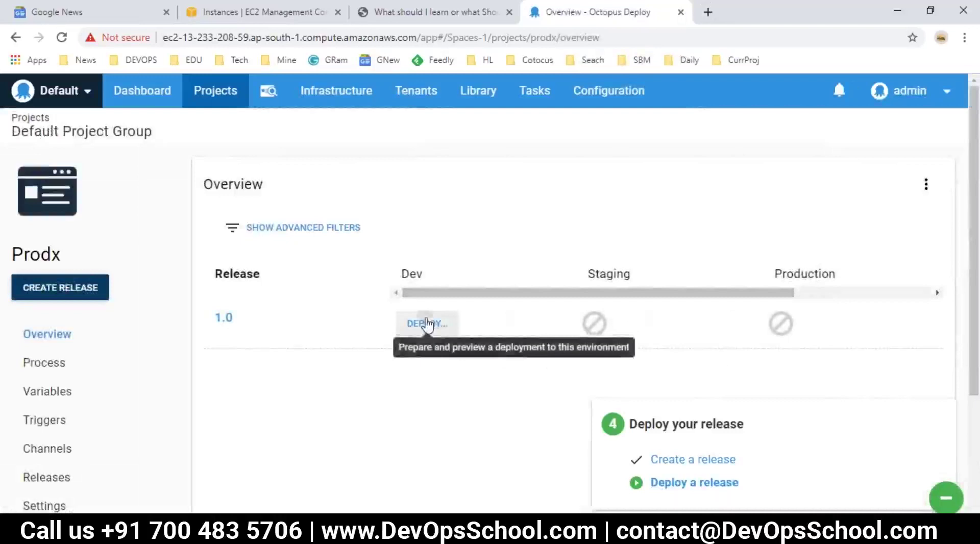
# Deploy Prodx release 1.0 to Dev, then return to the remote server session.
pyautogui.click(427, 323)
pyautogui.click(919, 193)
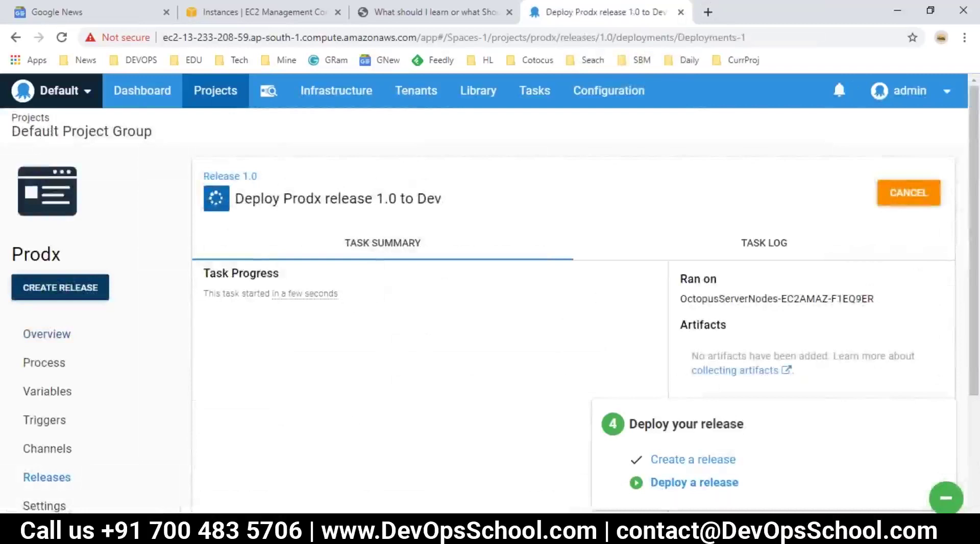
pyautogui.moveTo(285, 531)
pyautogui.click(470, 462)
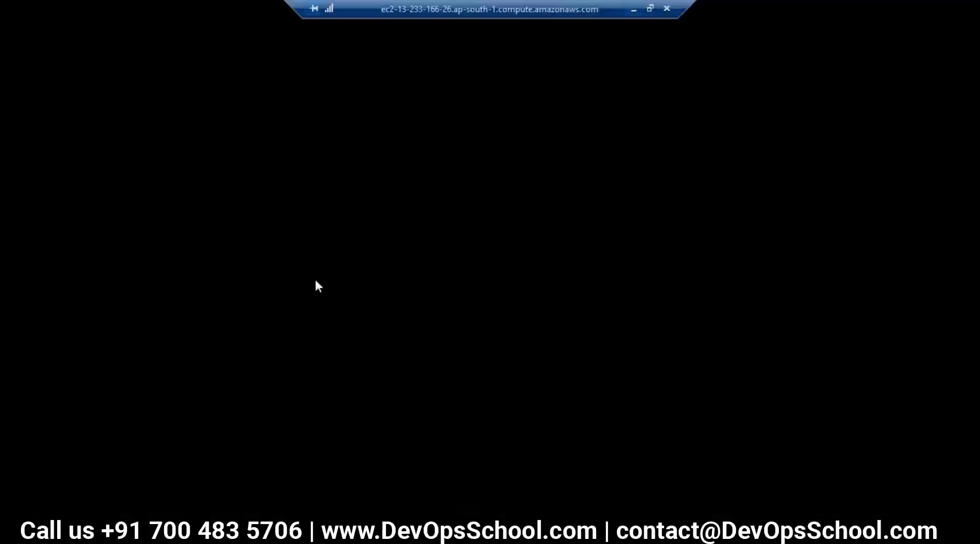
# Find the deployed index file in Applications\Dev\pack1\1\pack1.1 on the server.
pyautogui.doubleClick(263, 149)
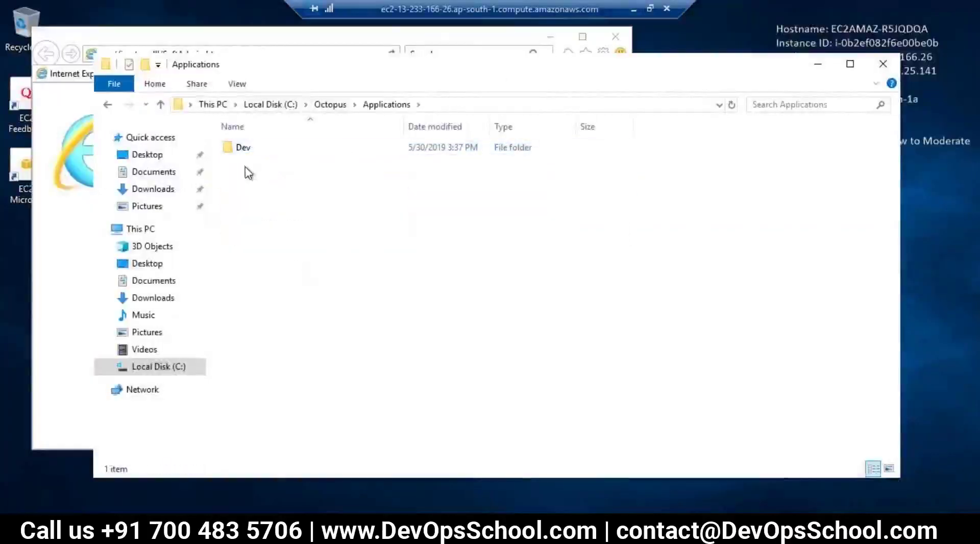
pyautogui.doubleClick(245, 149)
pyautogui.doubleClick(247, 149)
pyautogui.doubleClick(236, 149)
pyautogui.doubleClick(239, 149)
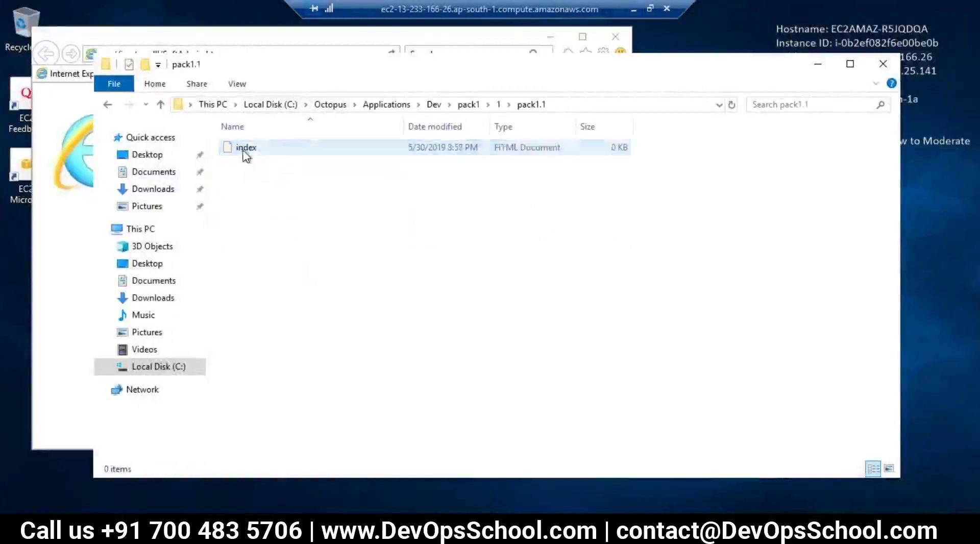
pyautogui.click(231, 152)
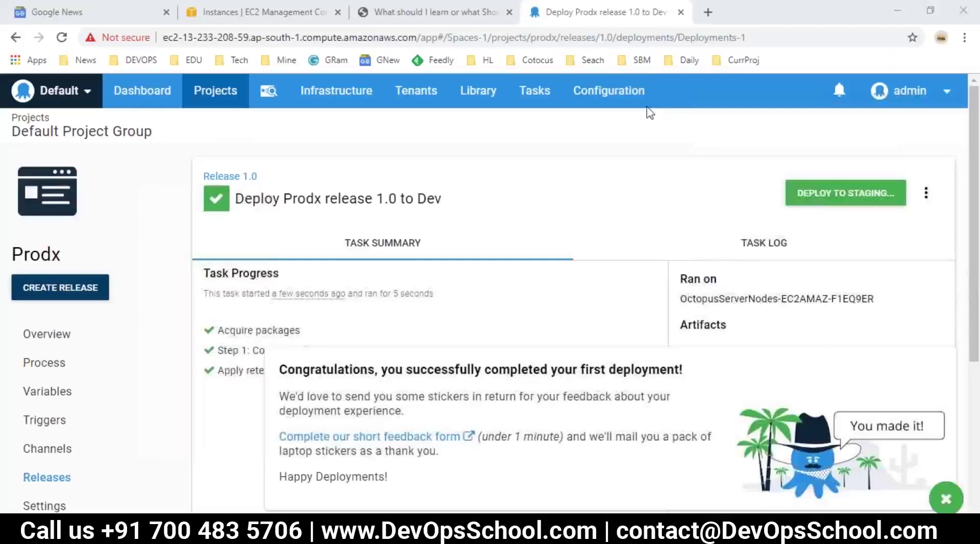
# Leave the remote session and return to the Notepad workflow notes.
pyautogui.click(634, 9)
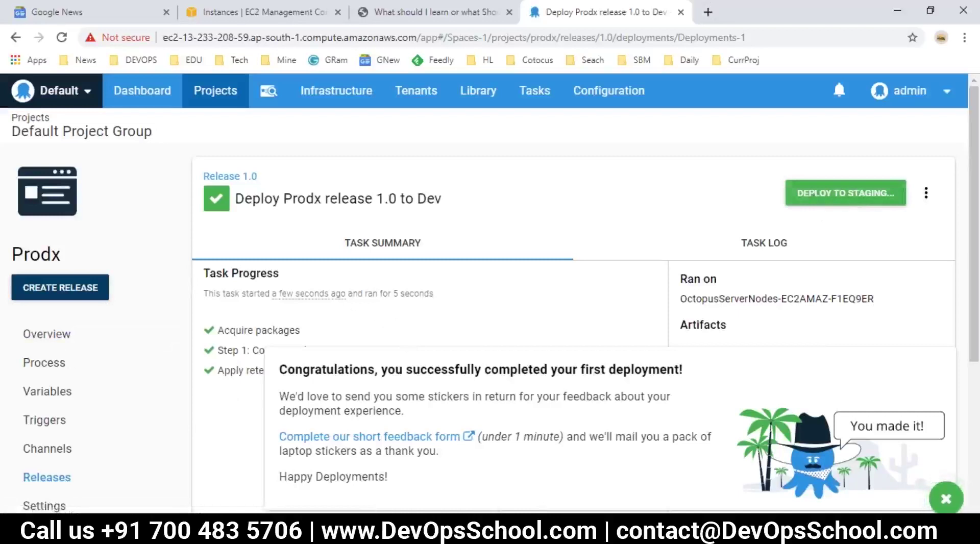
pyautogui.hotkey('alt', 'Tab')
pyautogui.click(237, 507)
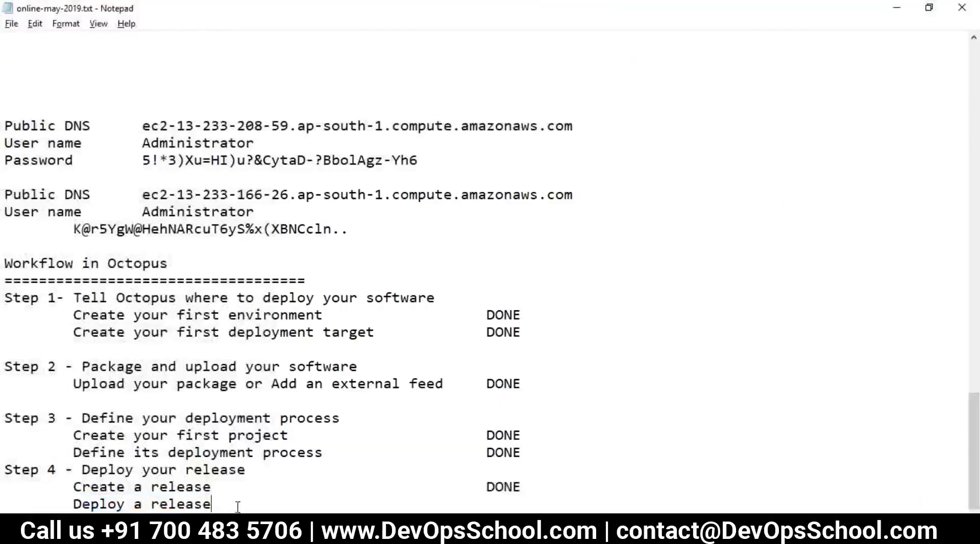
pyautogui.scroll(20, 289, 353)
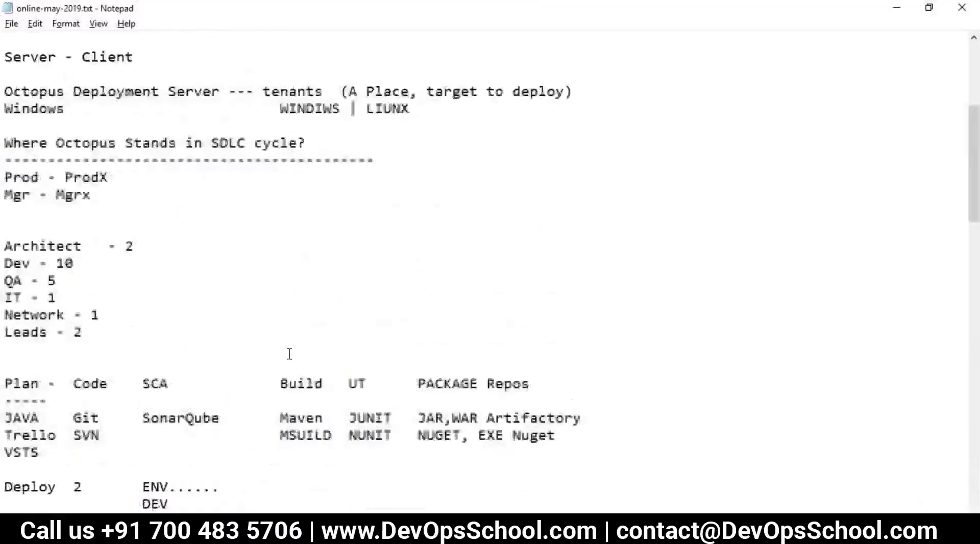
pyautogui.click(35, 24)
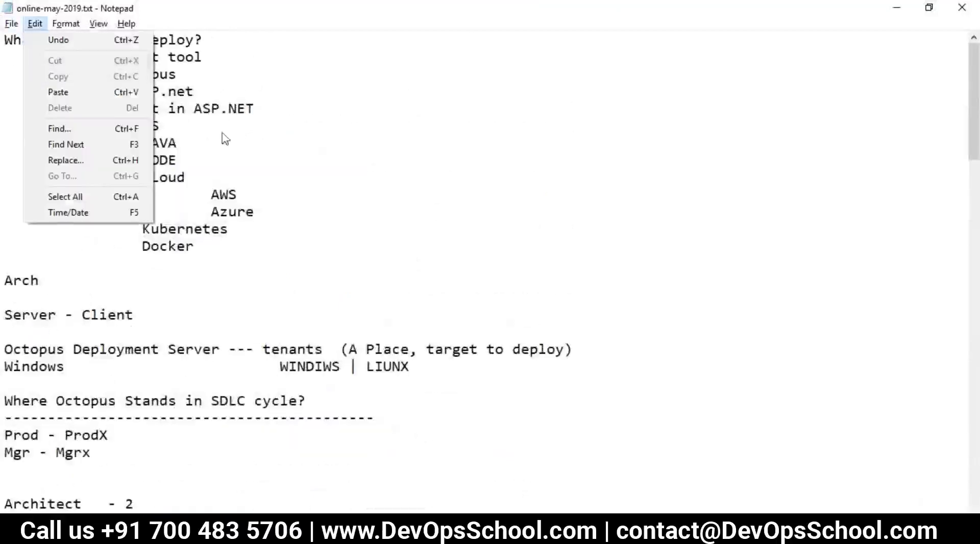
pyautogui.click(151, 273)
pyautogui.scroll(-3, 61, 214)
pyautogui.moveTo(13, 160); pyautogui.dragTo(227, 298)
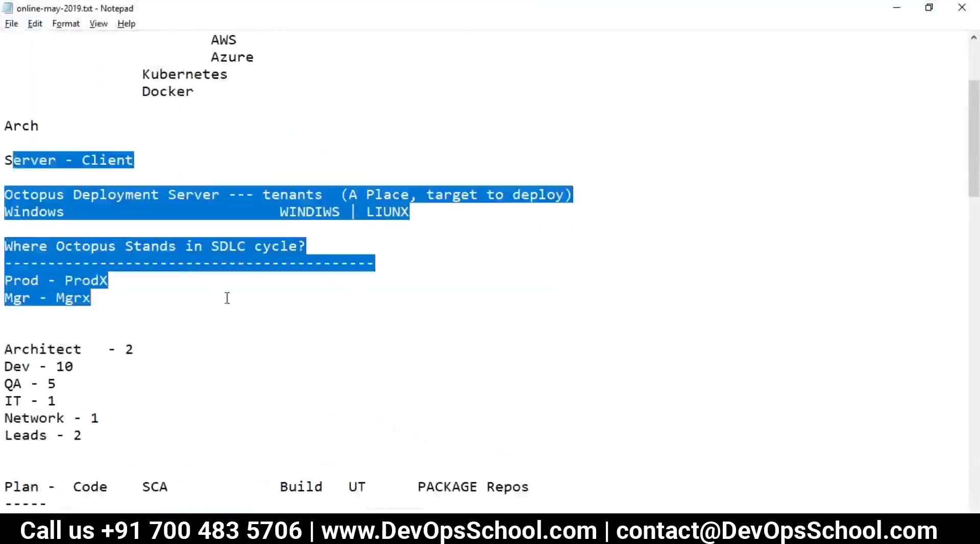
pyautogui.scroll(-5, 233, 304)
pyautogui.moveTo(31, 229); pyautogui.dragTo(185, 263)
pyautogui.moveTo(146, 311); pyautogui.dragTo(19, 229)
pyautogui.scroll(-9, 132, 300)
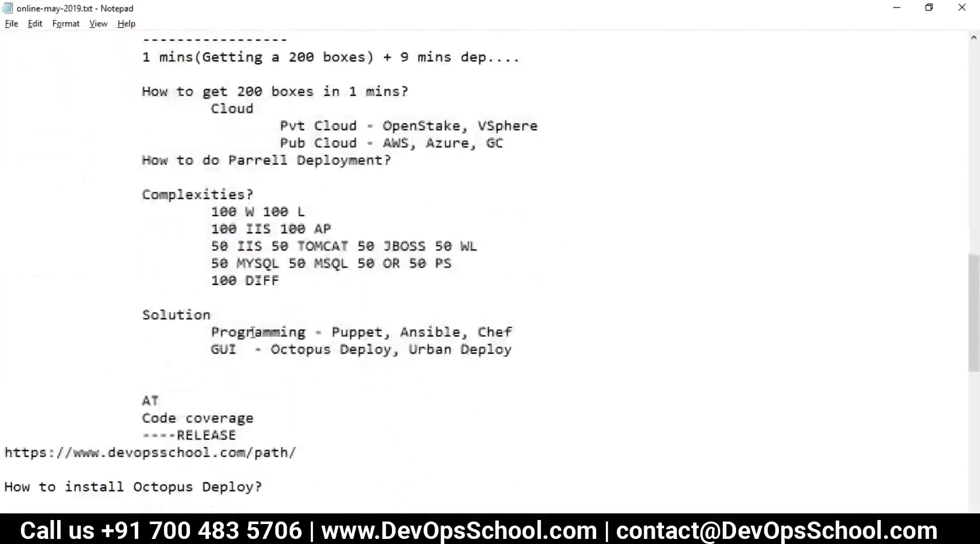
pyautogui.moveTo(119, 190); pyautogui.dragTo(519, 346)
pyautogui.scroll(-8, 500, 360)
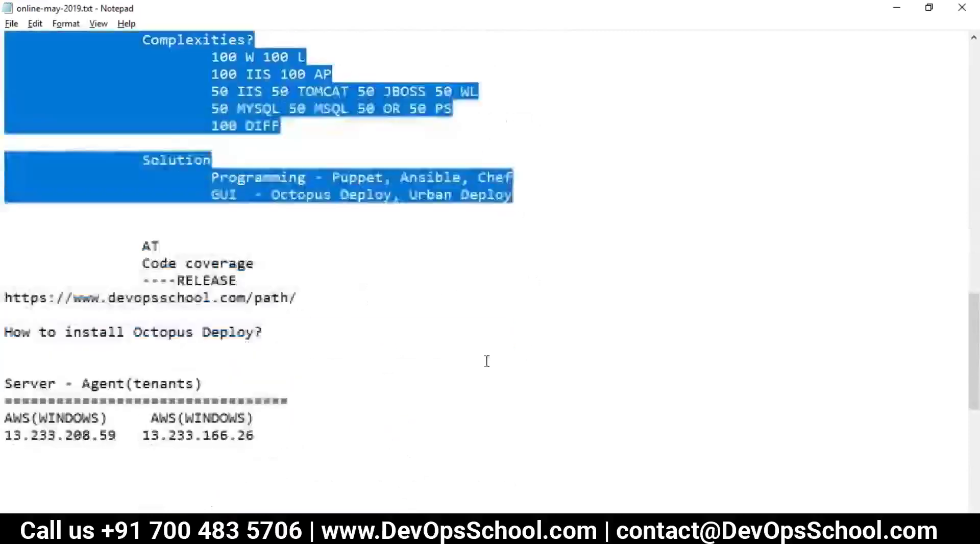
pyautogui.moveTo(5, 278); pyautogui.dragTo(231, 337)
pyautogui.scroll(-2, 153, 327)
pyautogui.moveTo(4, 315); pyautogui.dragTo(553, 489)
pyautogui.scroll(-1, 350, 363)
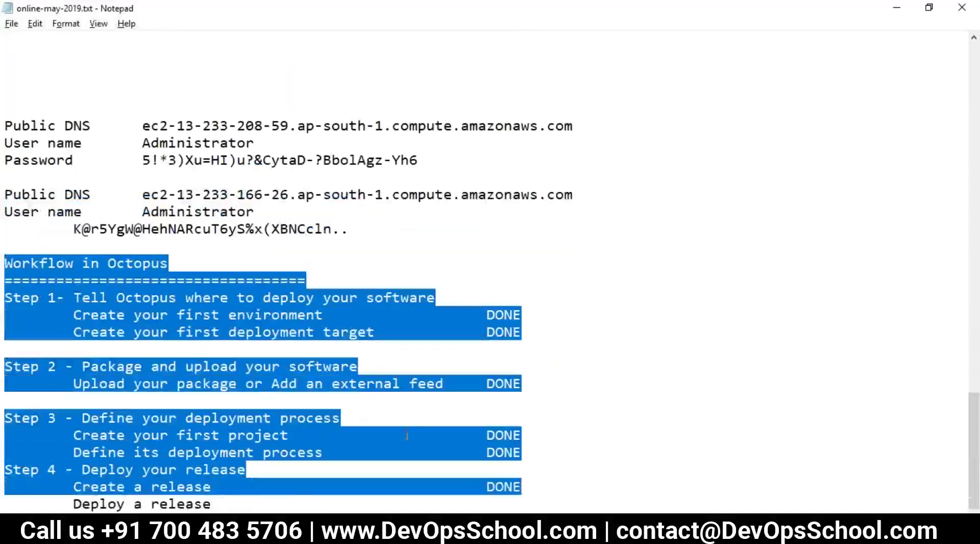
pyautogui.click(385, 430)
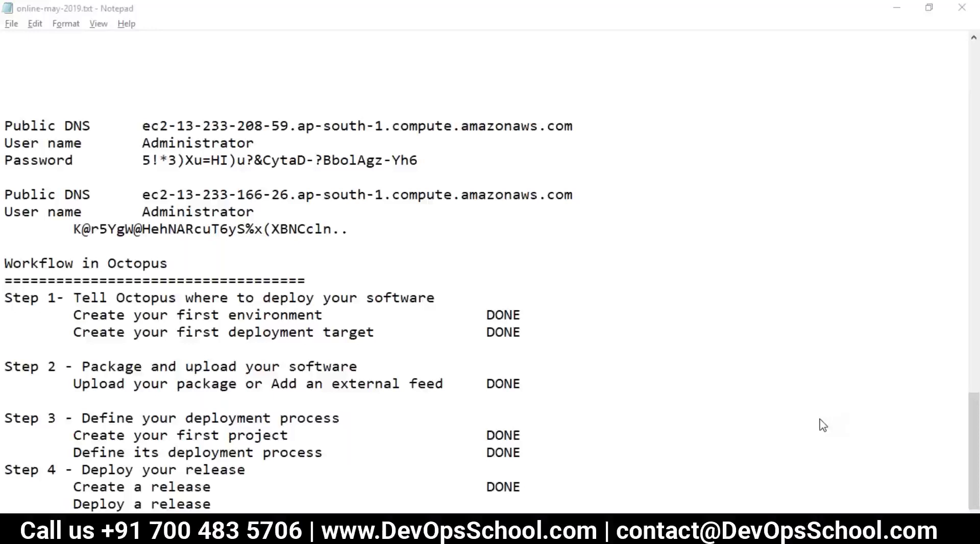
pyautogui.click(850, 443)
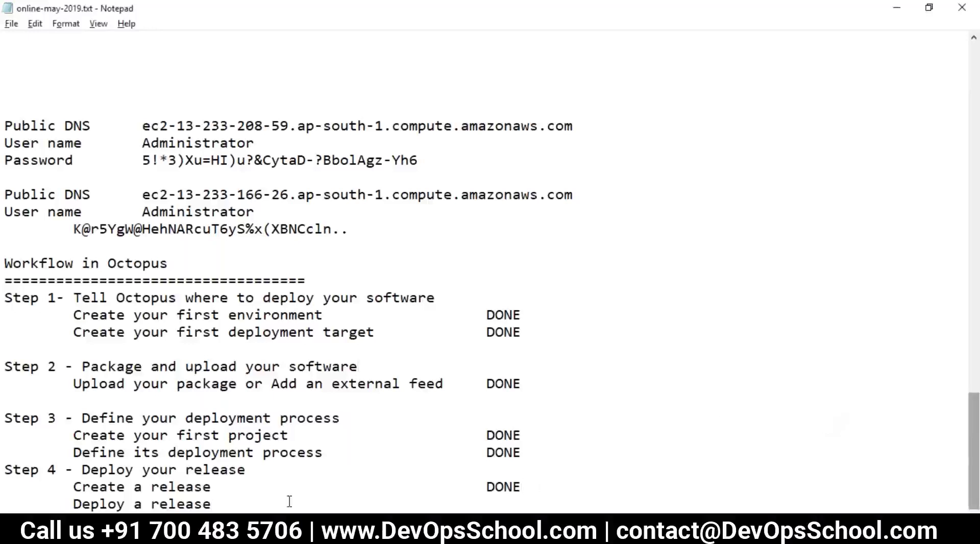
pyautogui.scroll(-1, 289, 502)
# Add a divider and an 'Install MSI' section: copy the MSI, then run it silently.
pyautogui.write('=======================================')
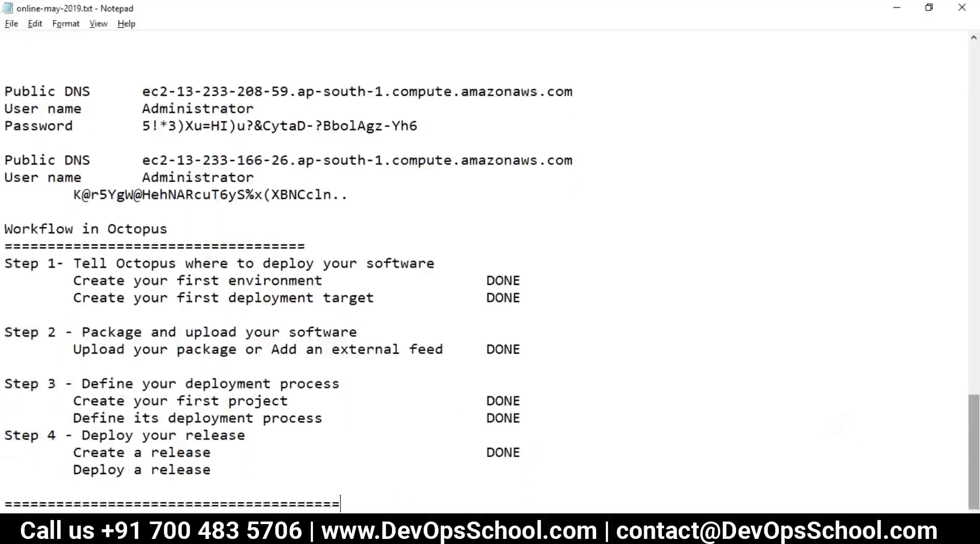
pyautogui.press('Return')
pyautogui.write('Install MS')
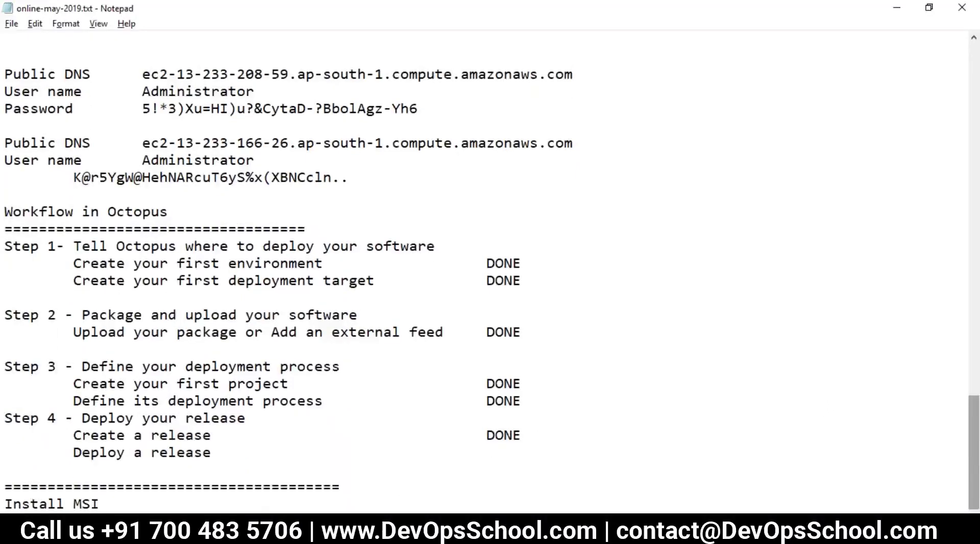
pyautogui.write('I')
pyautogui.press('Return')
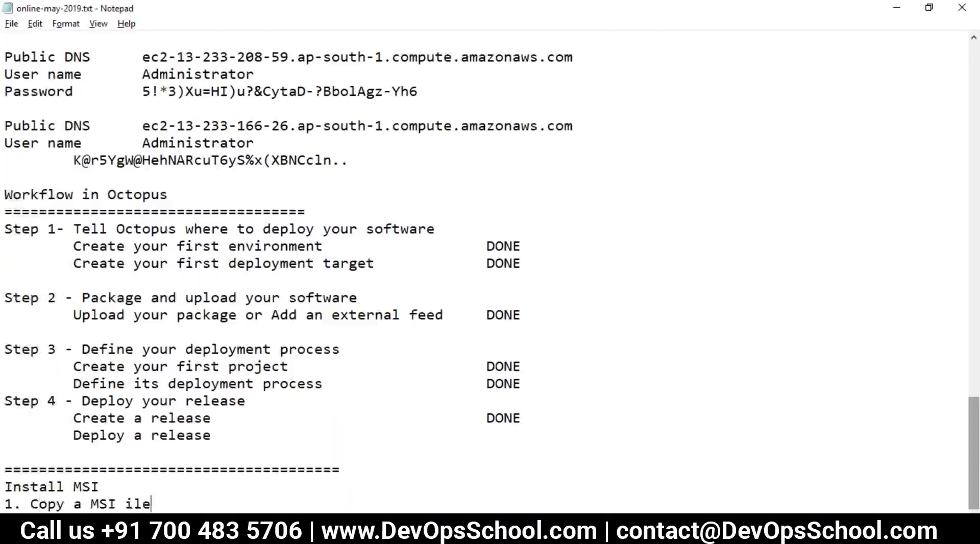
pyautogui.press('BackSpace')
pyautogui.write('f')
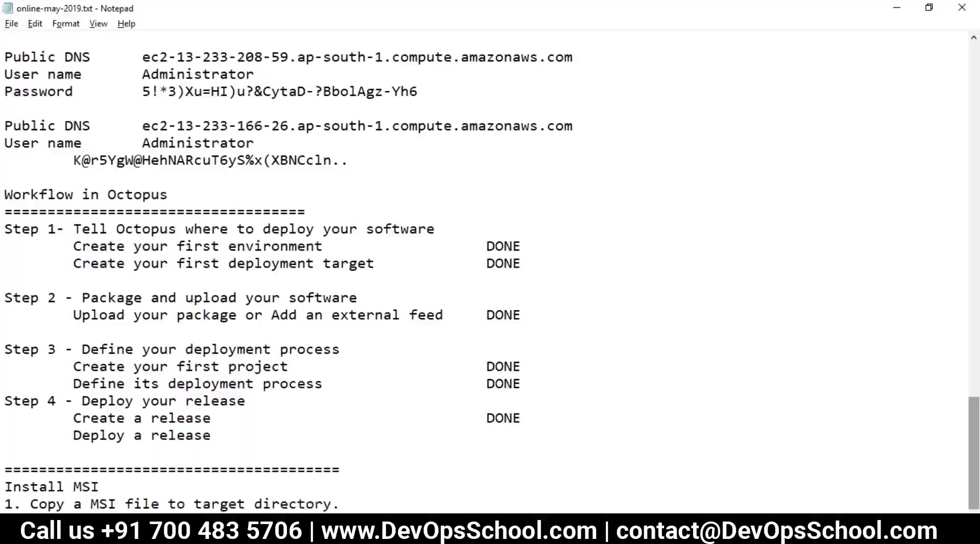
pyautogui.press('Return')
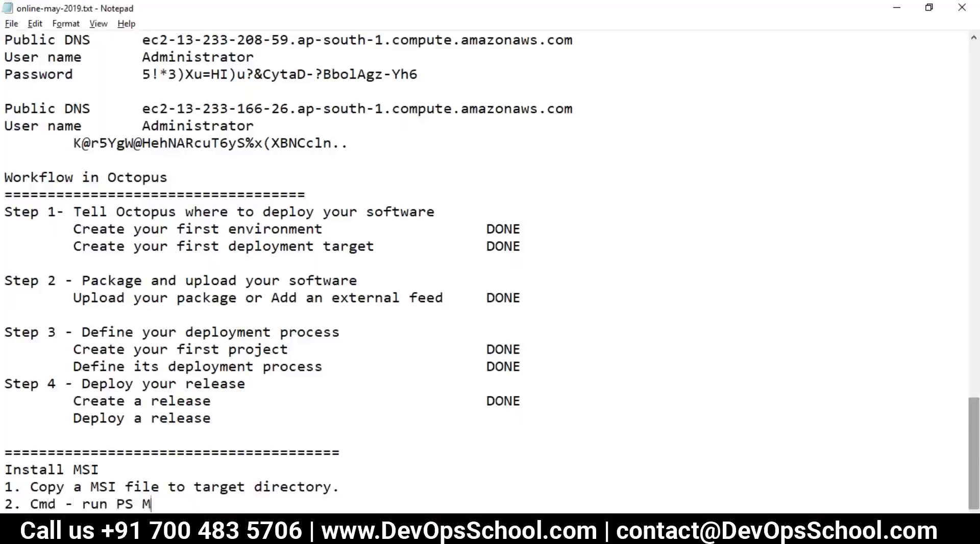
pyautogui.press('Return')
pyautogui.press('BackSpace')
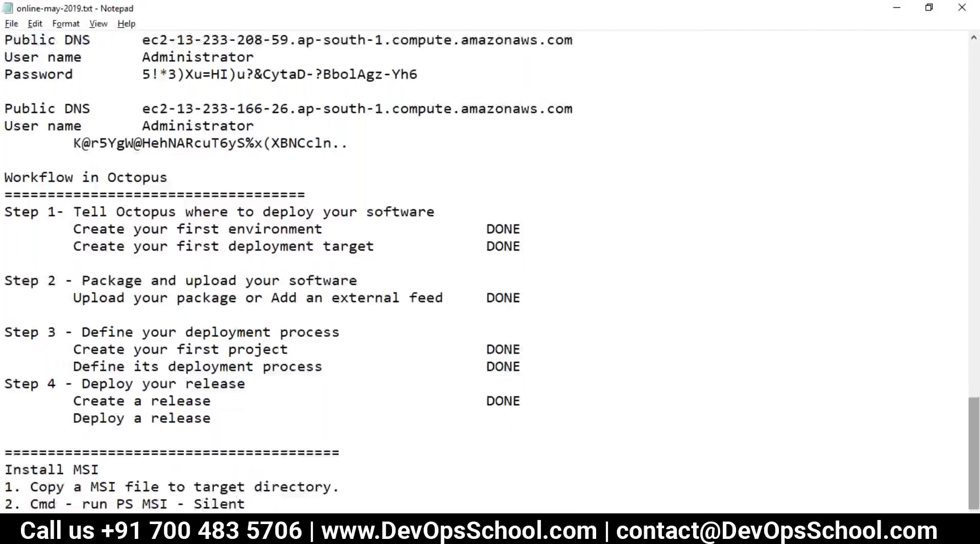
# Add an 'MSI -' line with tab-indented 'Interactive' and 'Silent' entries beneath.
pyautogui.press('Return')
pyautogui.write('MSI -')
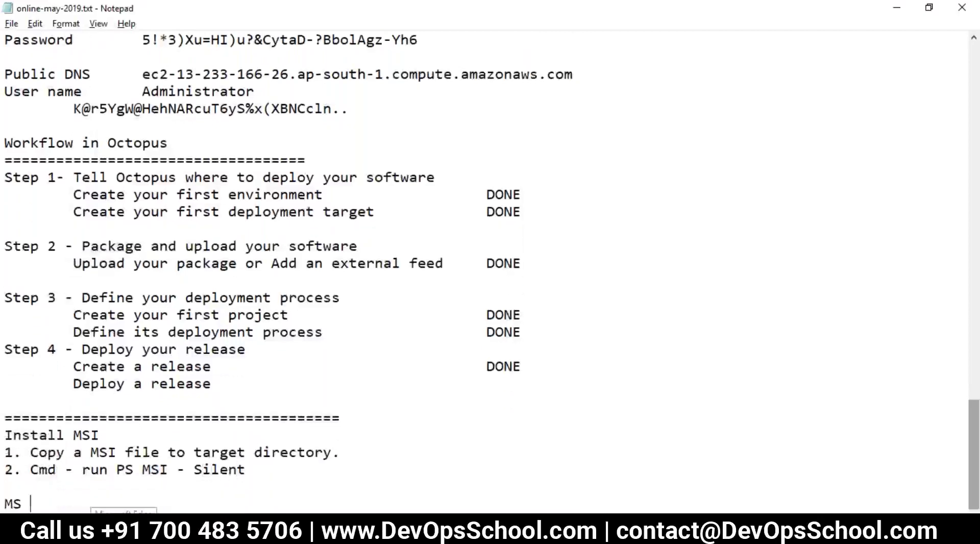
pyautogui.press('Return')
pyautogui.press('Tab')
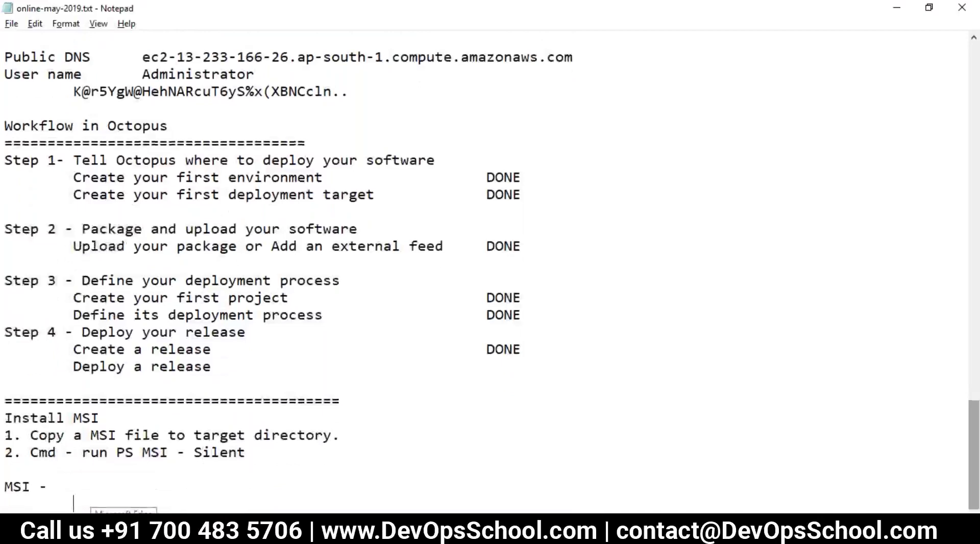
pyautogui.write('Inter')
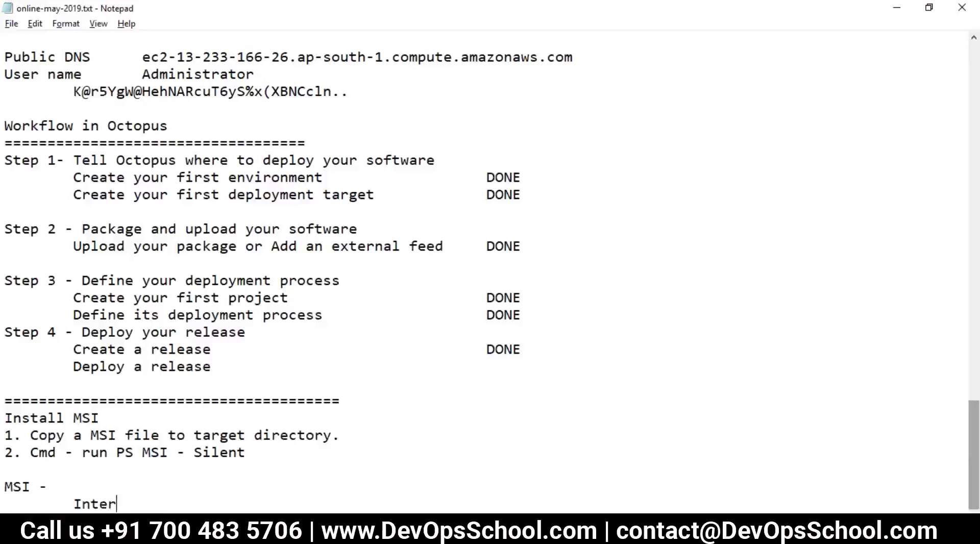
pyautogui.write('action')
pyautogui.press('BackSpace')
pyautogui.press('BackSpace')
pyautogui.write('ve')
pyautogui.press('Return')
pyautogui.press('Tab')
pyautogui.write('Sli')
pyautogui.press('BackSpace')
pyautogui.press('BackSpace')
pyautogui.write('ilent')
pyautogui.press('BackSpace')
pyautogui.press('BackSpace')
pyautogui.write('nt')
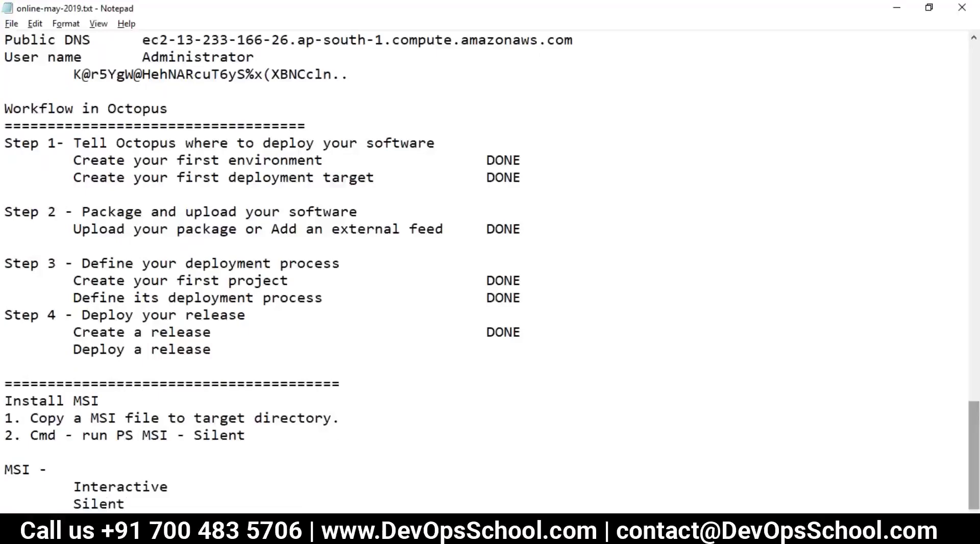
# Highlight the Silent, MSI and install-step lines to review them.
pyautogui.moveTo(127, 504); pyautogui.dragTo(77, 503)
pyautogui.moveTo(56, 470); pyautogui.dragTo(5, 469)
pyautogui.click(80, 504)
pyautogui.doubleClick(82, 504)
pyautogui.click(132, 504)
pyautogui.moveTo(132, 503); pyautogui.dragTo(6, 459)
pyautogui.click(126, 504)
pyautogui.click(134, 504)
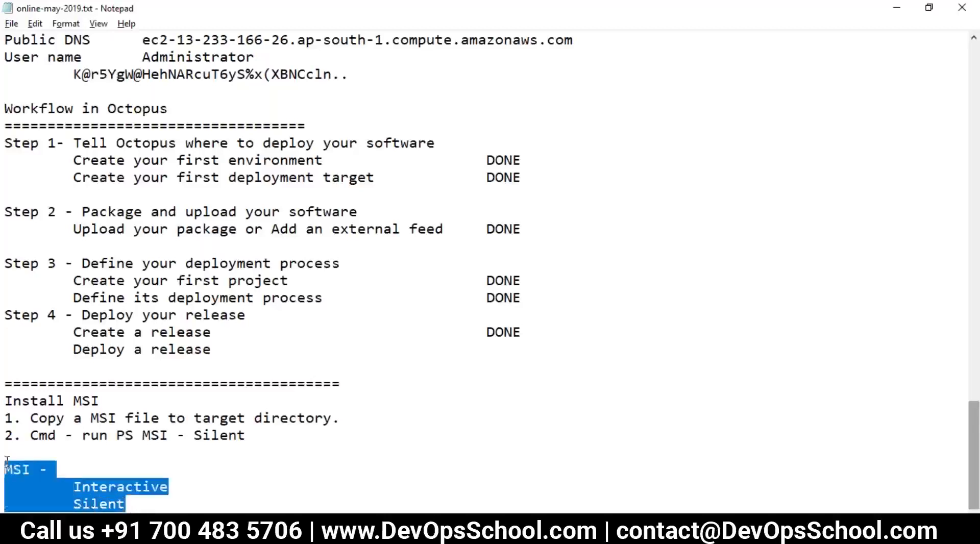
pyautogui.moveTo(28, 419); pyautogui.dragTo(331, 418)
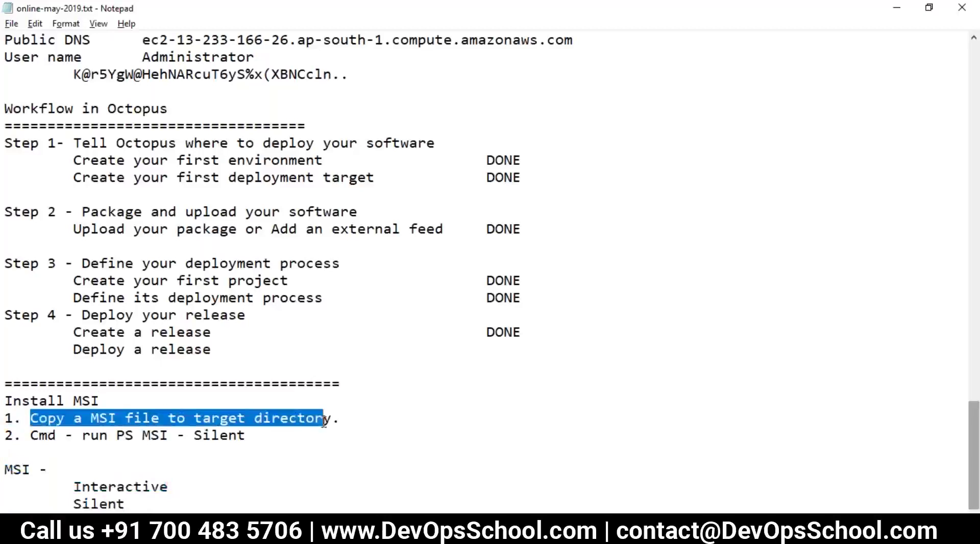
pyautogui.click(252, 431)
pyautogui.moveTo(252, 433); pyautogui.dragTo(7, 428)
# Glance at Octopus Deploy, then re-highlight the 'run PS MSI Silent' step in the notes.
pyautogui.hotkey('alt', 'Tab')
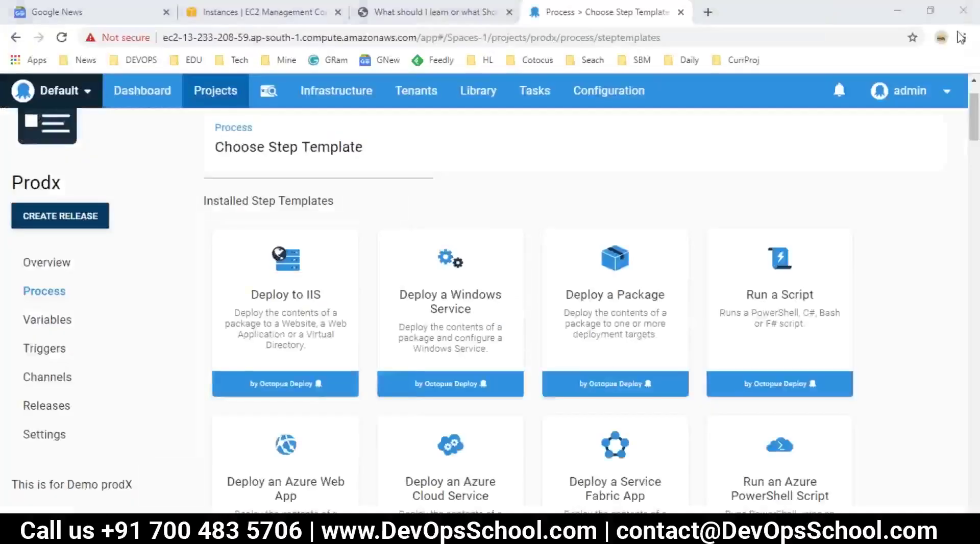
pyautogui.moveTo(632, 381)
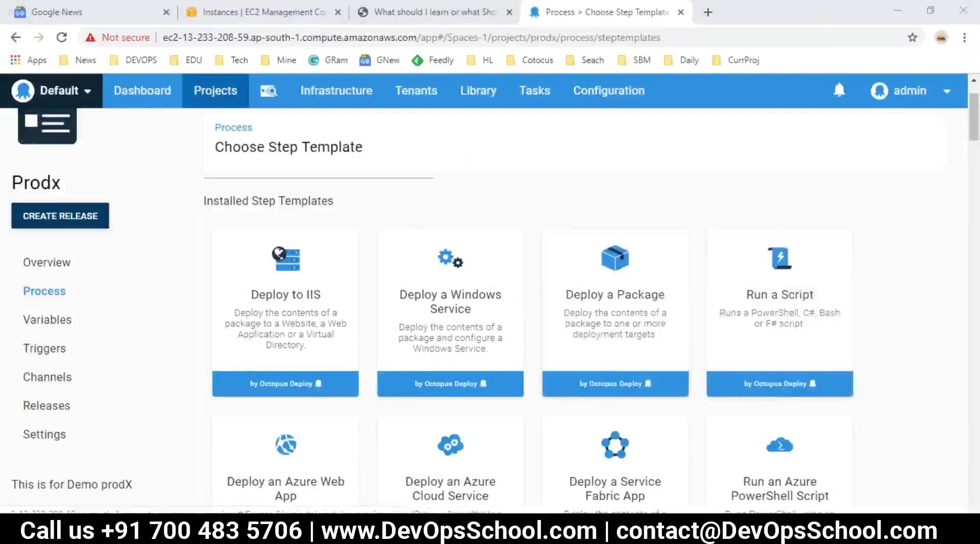
pyautogui.hotkey('alt', 'Tab')
pyautogui.moveTo(57, 440); pyautogui.dragTo(247, 436)
pyautogui.hotkey('alt', 'Tab')
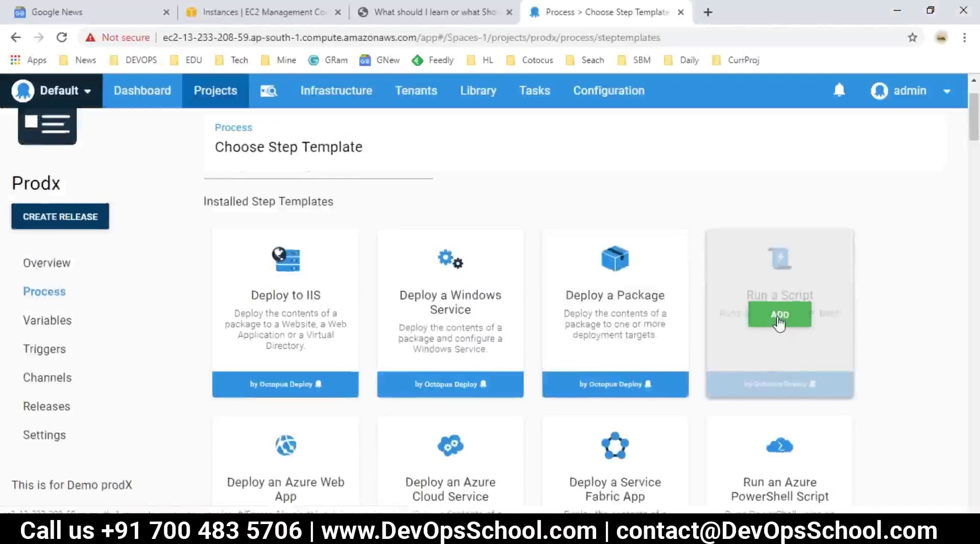
# Browse Library > Script Modules, then open the Prodx overview showing 1.0 deployed to Dev.
pyautogui.click(479, 91)
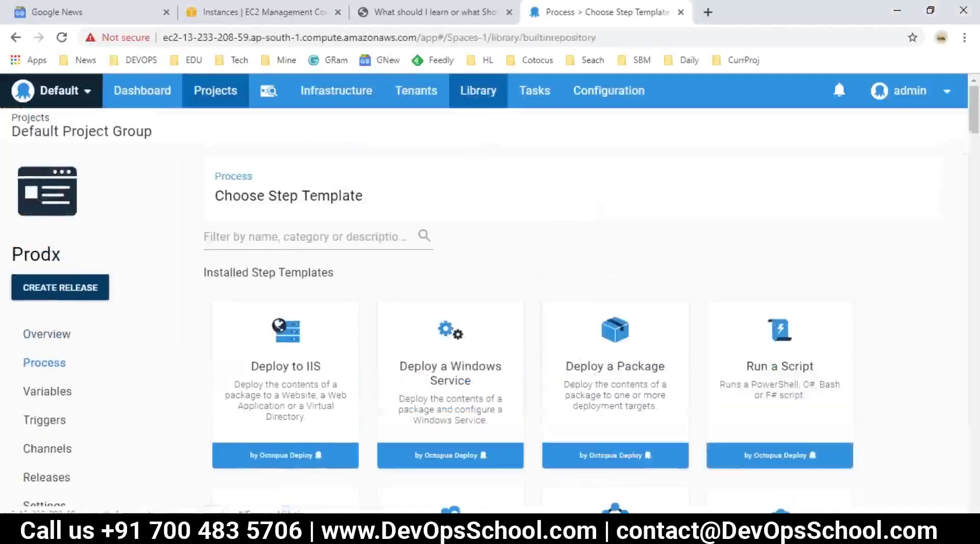
pyautogui.click(50, 295)
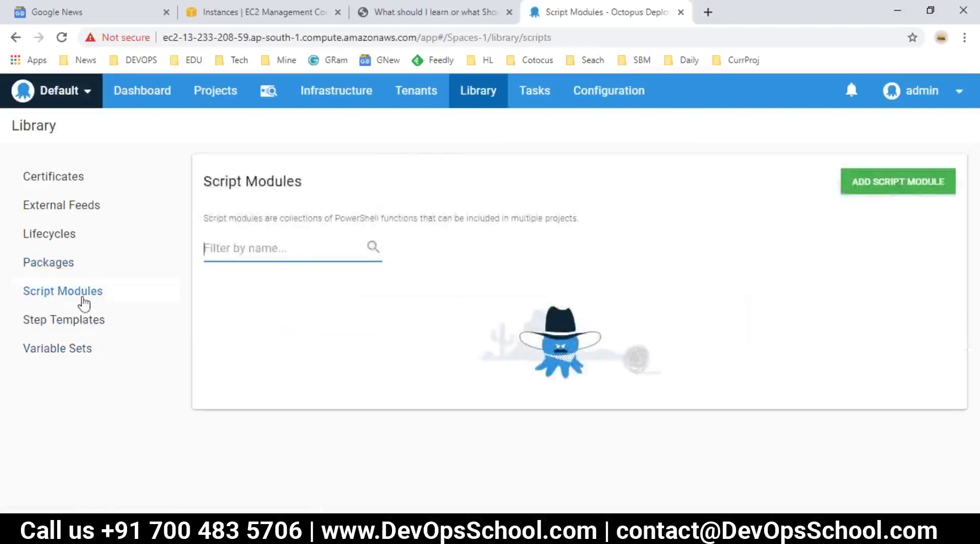
pyautogui.click(210, 109)
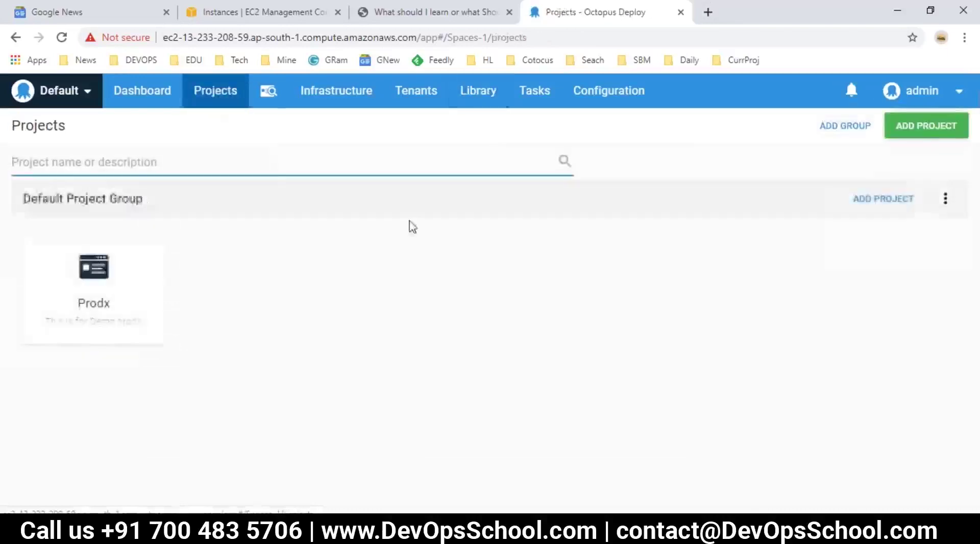
pyautogui.click(96, 264)
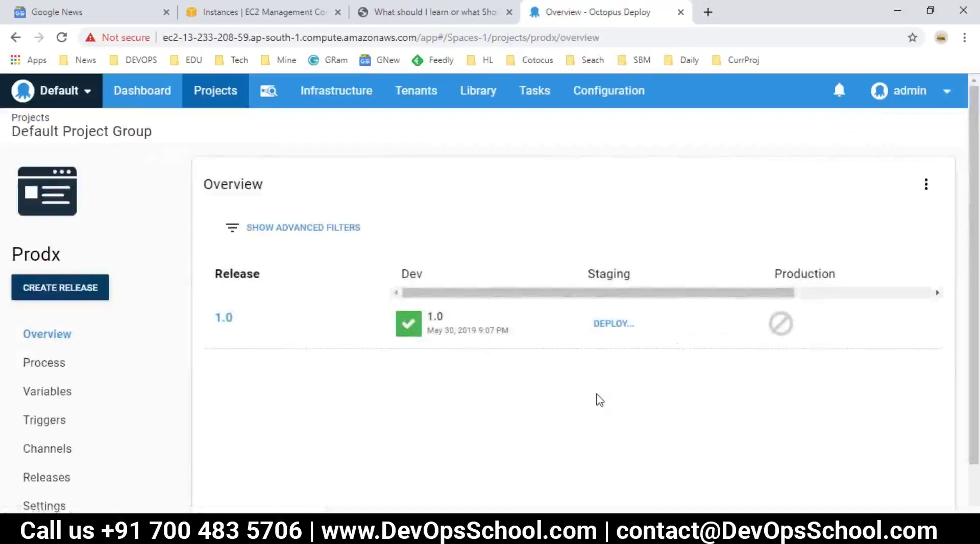
pyautogui.scroll(-1, 598, 398)
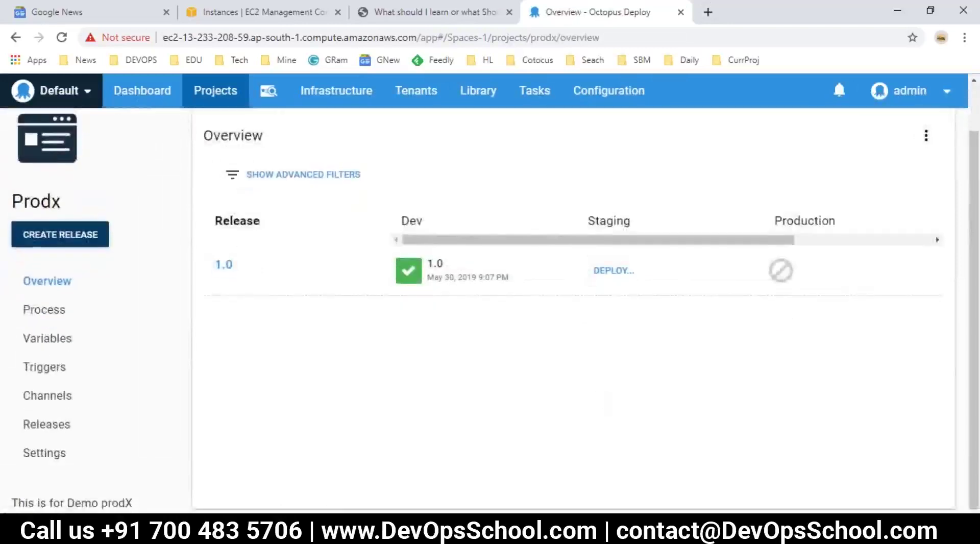
# Compare the notes with the Prodx deployment overview and highlight the MSI heading.
pyautogui.hotkey('alt', 'Tab')
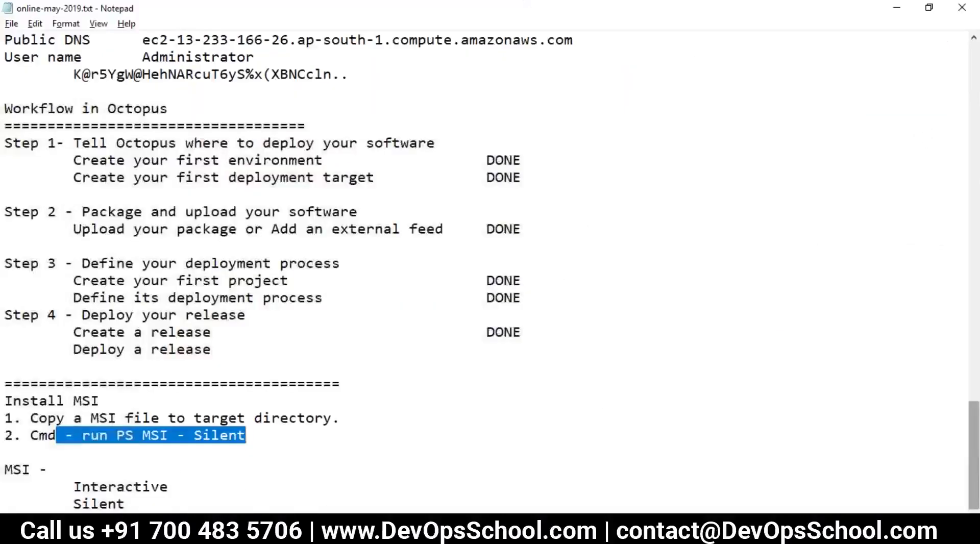
pyautogui.hotkey('alt', 'Tab')
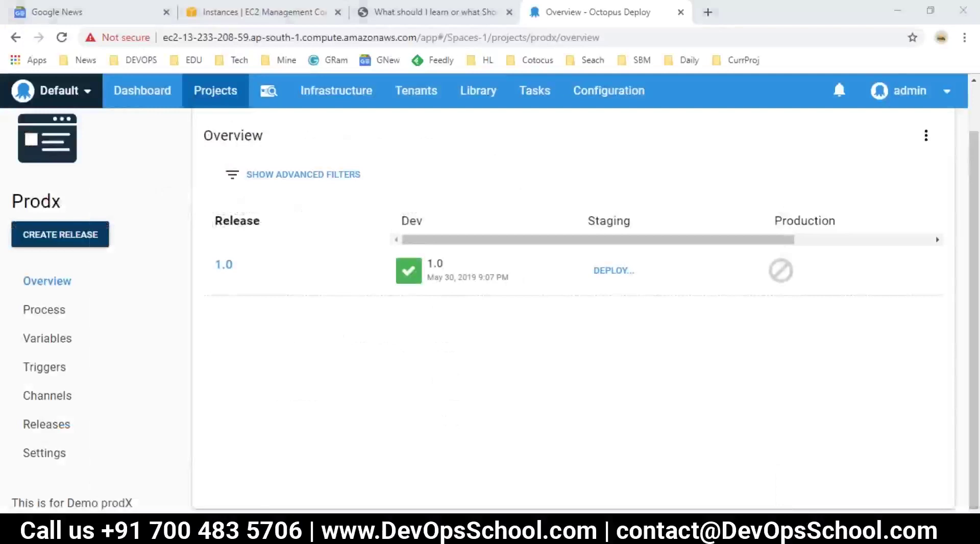
pyautogui.hotkey('alt', 'Tab')
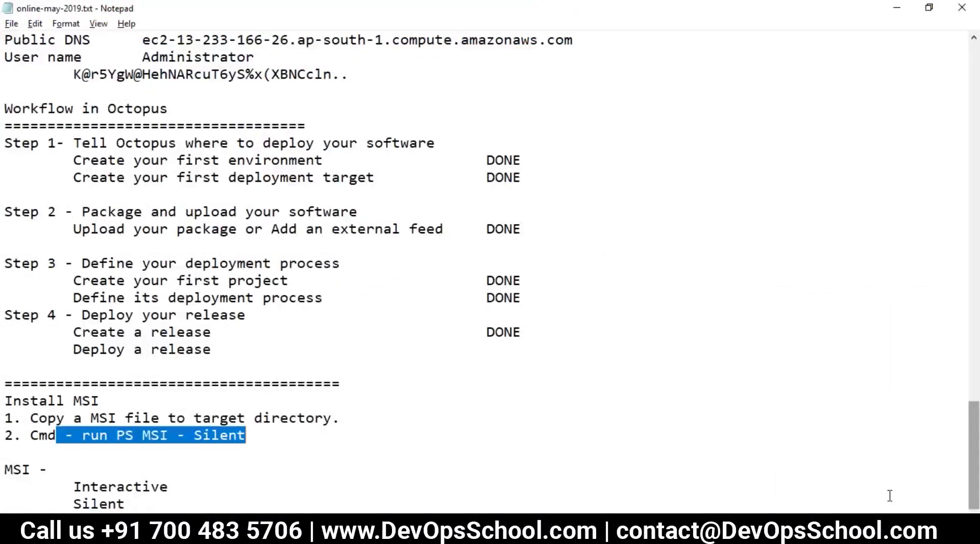
pyautogui.click(313, 485)
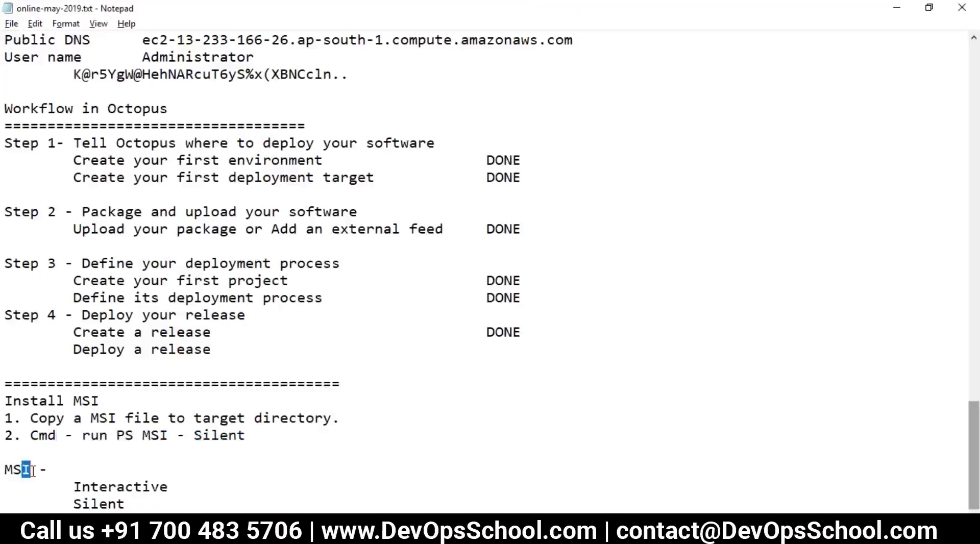
pyautogui.moveTo(30, 469); pyautogui.dragTo(5, 470)
# Save the notes file and review the Install MSI section.
pyautogui.click(11, 24)
pyautogui.click(43, 73)
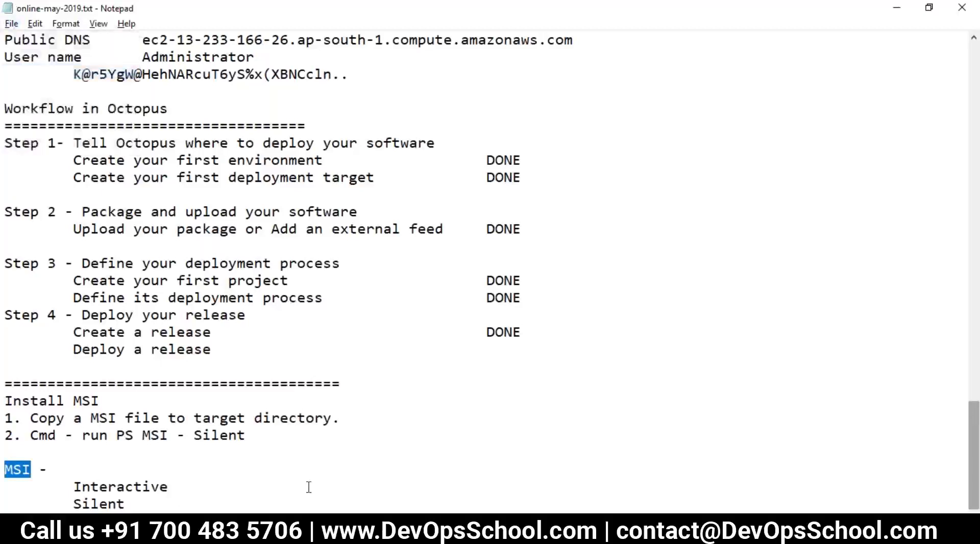
pyautogui.click(163, 503)
pyautogui.moveTo(163, 502); pyautogui.dragTo(4, 418)
pyautogui.click(90, 468)
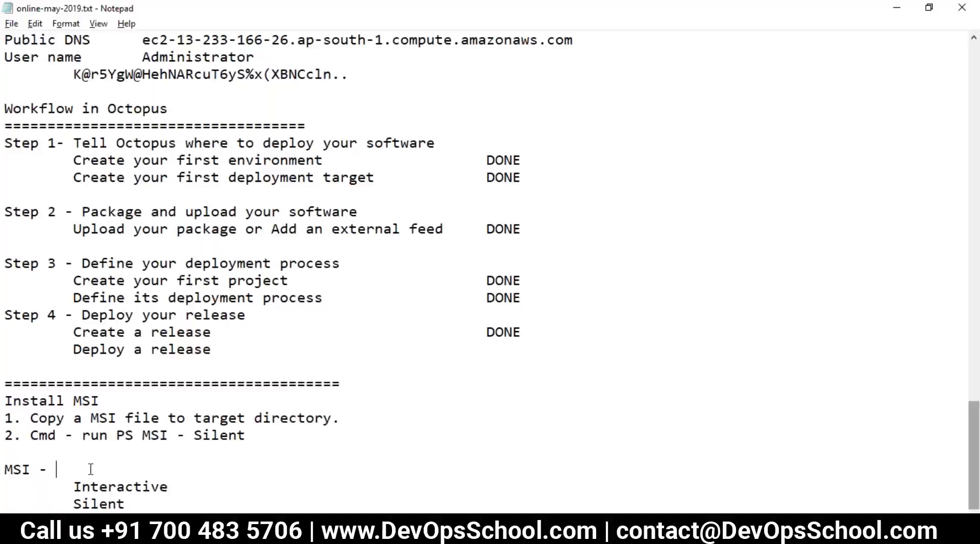
pyautogui.click(135, 503)
# Type the contact e-mail address on a new line below 'Silent'.
pyautogui.scroll(-1, 135, 503)
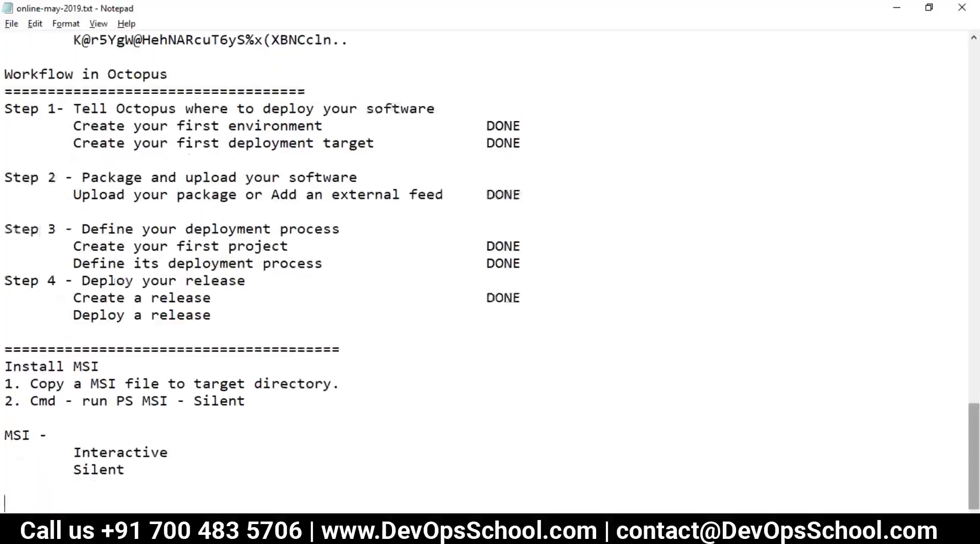
pyautogui.press('Return')
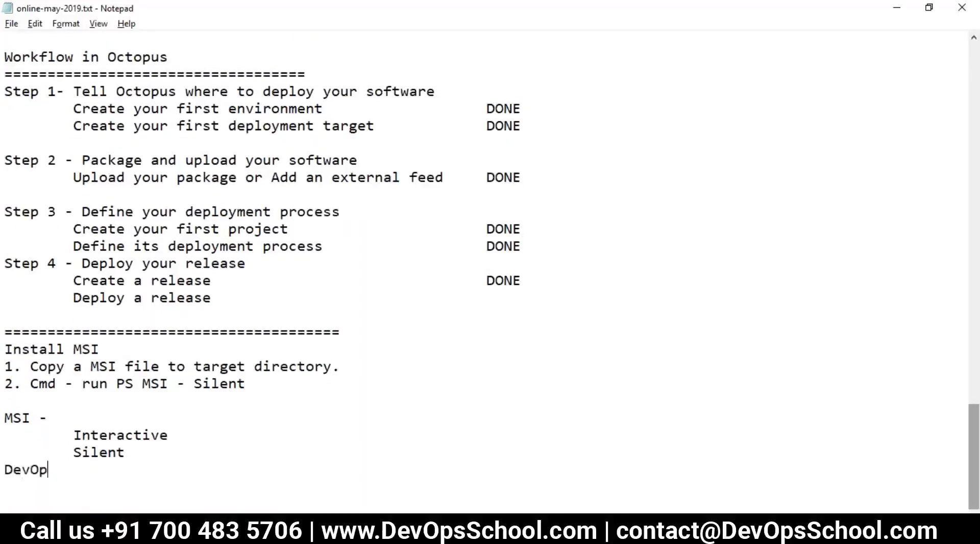
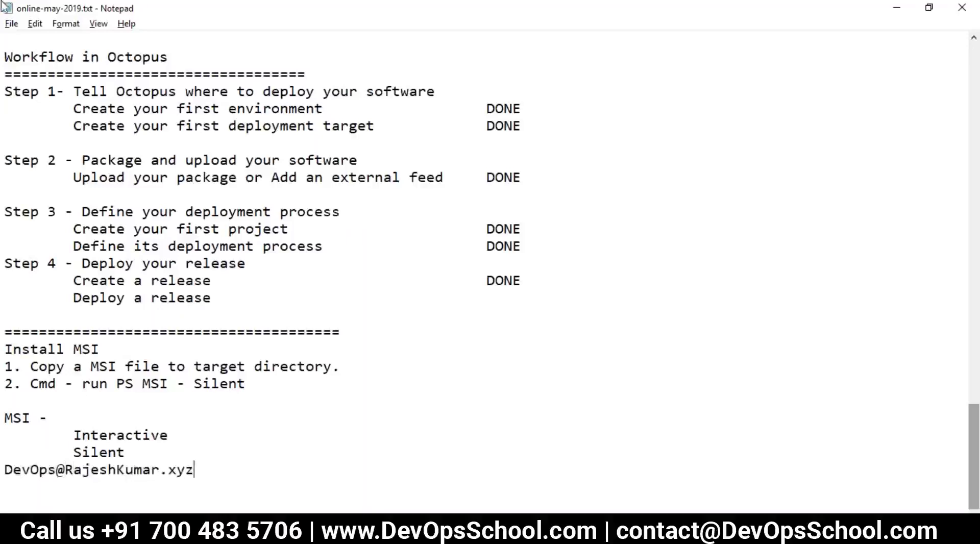
pyautogui.click(11, 24)
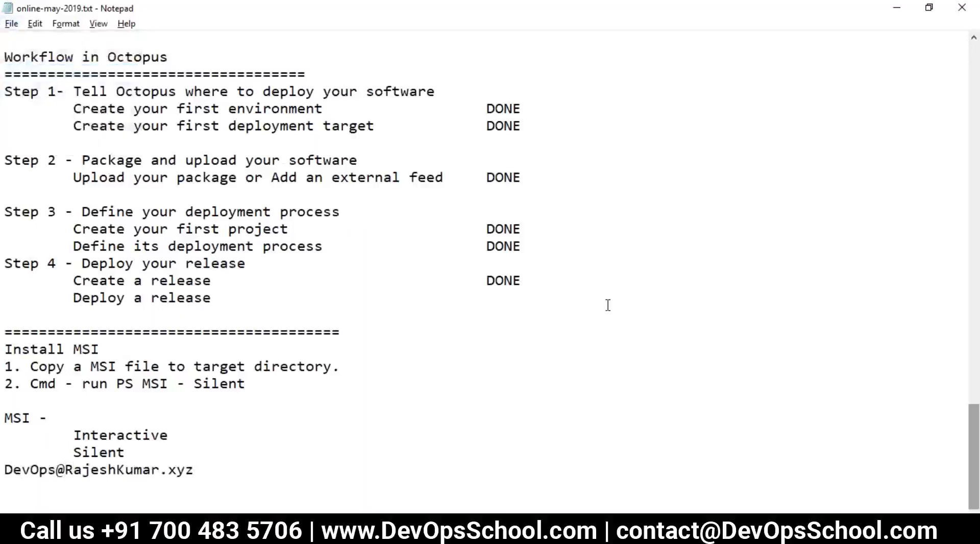